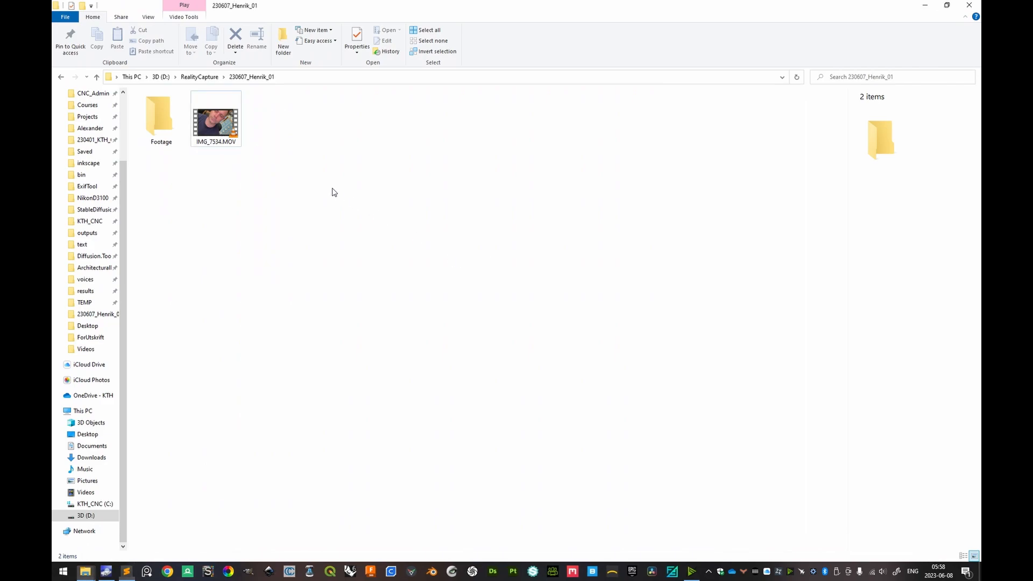
Step: Move the video file IMG_7534.MOV into the Footage folder and open that folder
{"action": "left_click", "coordinate": [224, 125]}
{"action": "left_click_drag", "start_coordinate": [224, 125], "coordinate": [162, 123]}
{"action": "double_click", "coordinate": [161, 122]}
{"action": "left_click", "coordinate": [280, 183]}
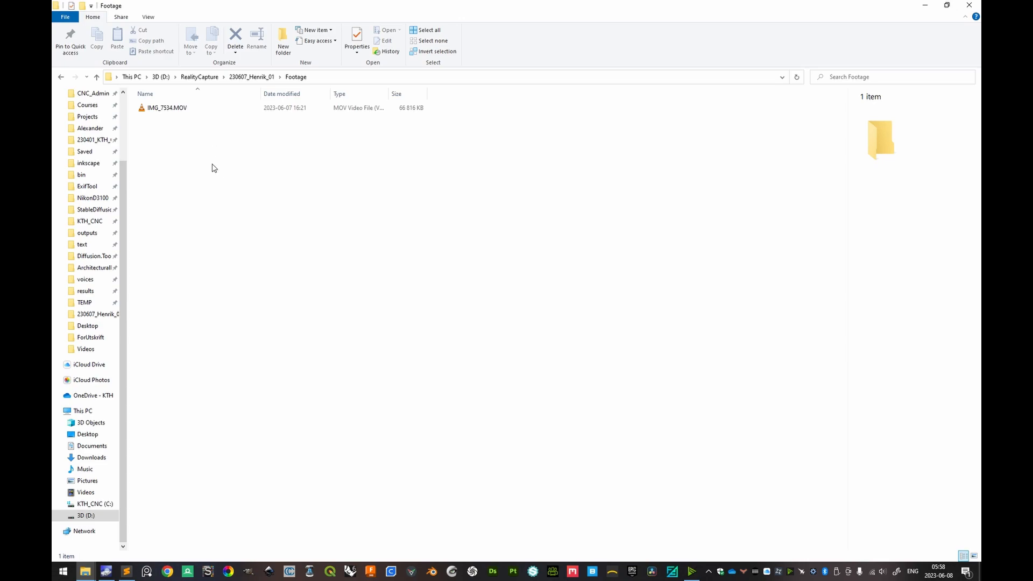
Step: Open a PowerShell window in the Footage folder, place it below the video file, and begin a command with ffmpeg
{"action": "right_click", "coordinate": [192, 144]}
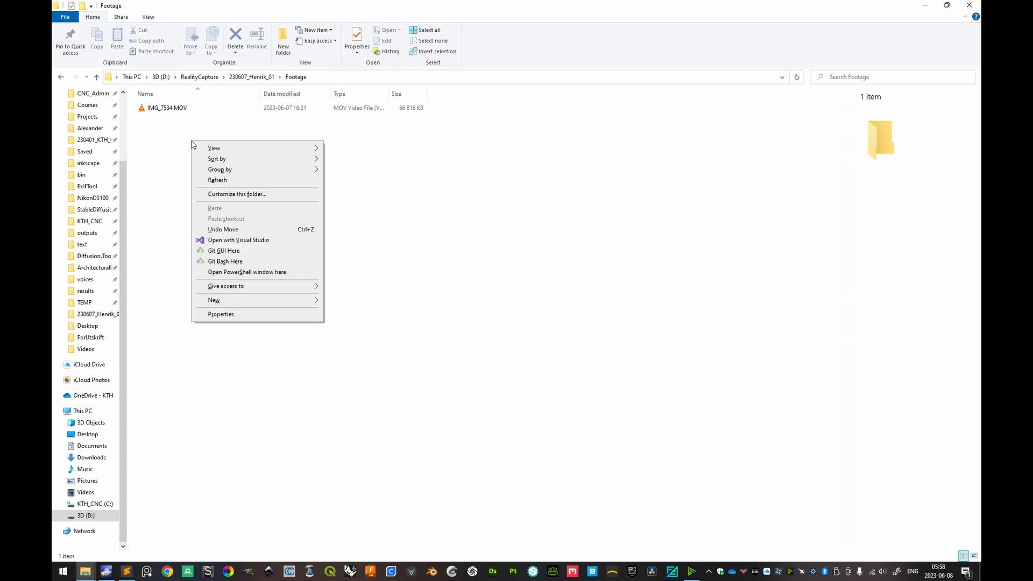
{"action": "left_click", "coordinate": [254, 272]}
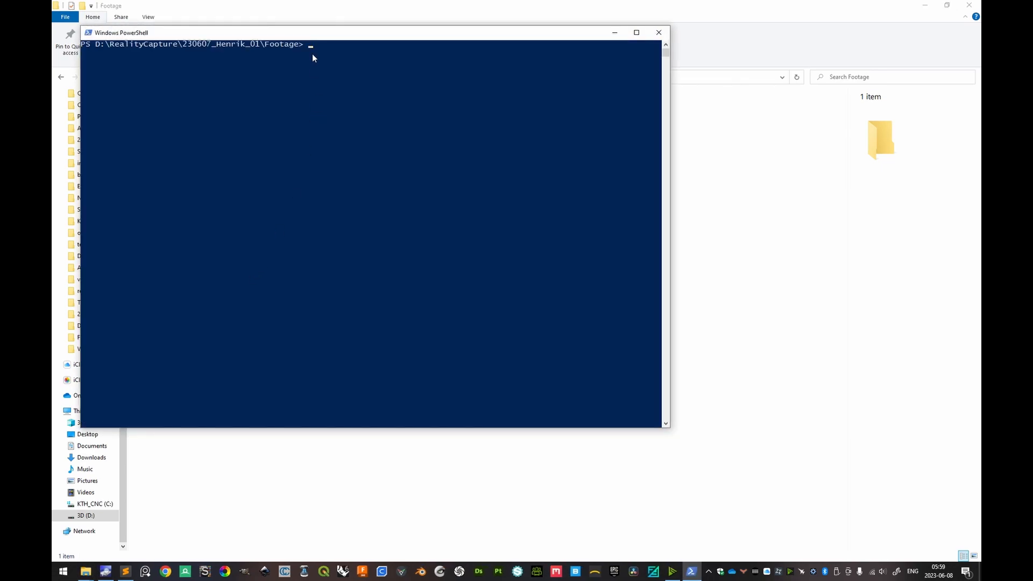
{"action": "left_click_drag", "start_coordinate": [309, 39], "coordinate": [156, 143]}
{"action": "left_click", "coordinate": [404, 160]}
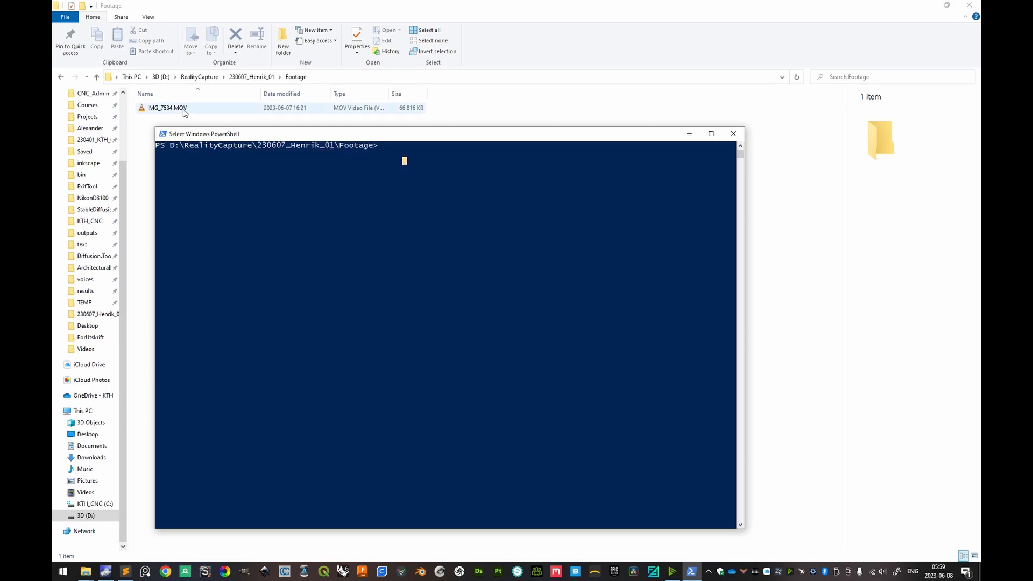
{"action": "key", "text": "Escape"}
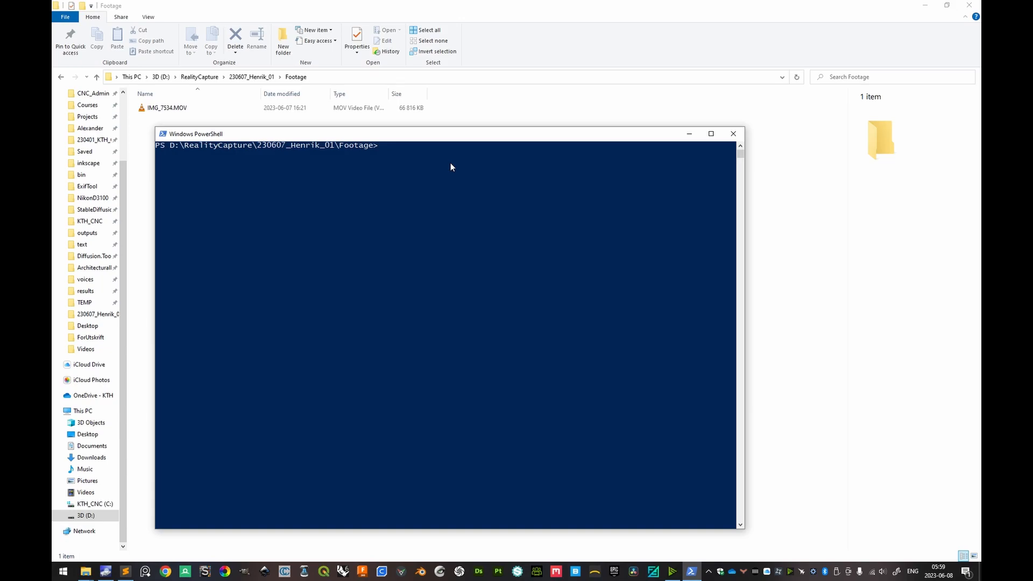
{"action": "type", "text": "ffmpeg"}
Step: Inspect the user Path environment variable for the FFmpeg bin folder, and leave all the settings dialogs without changes
{"action": "key", "text": "super"}
{"action": "type", "text": "path"}
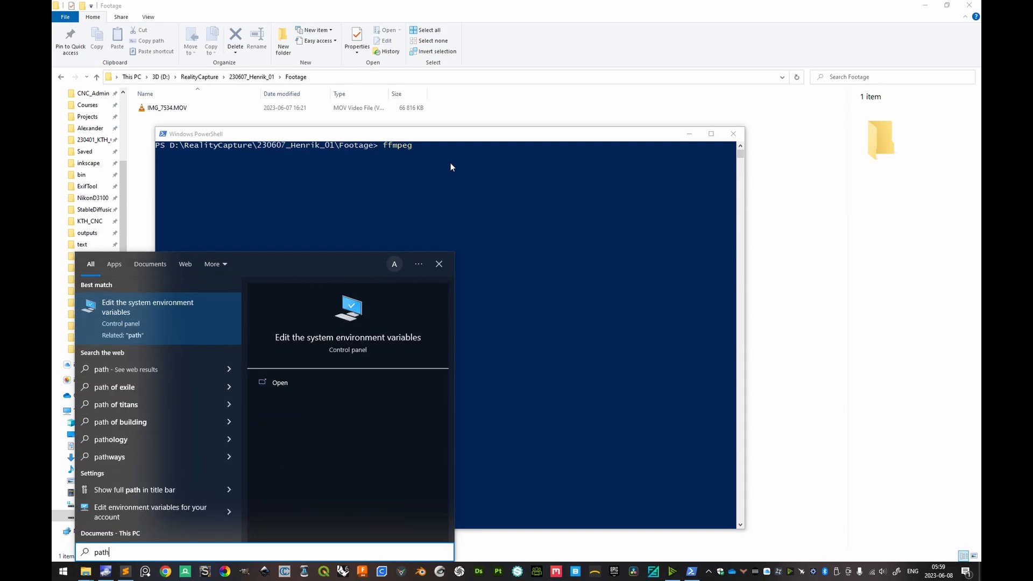
{"action": "key", "text": "Return"}
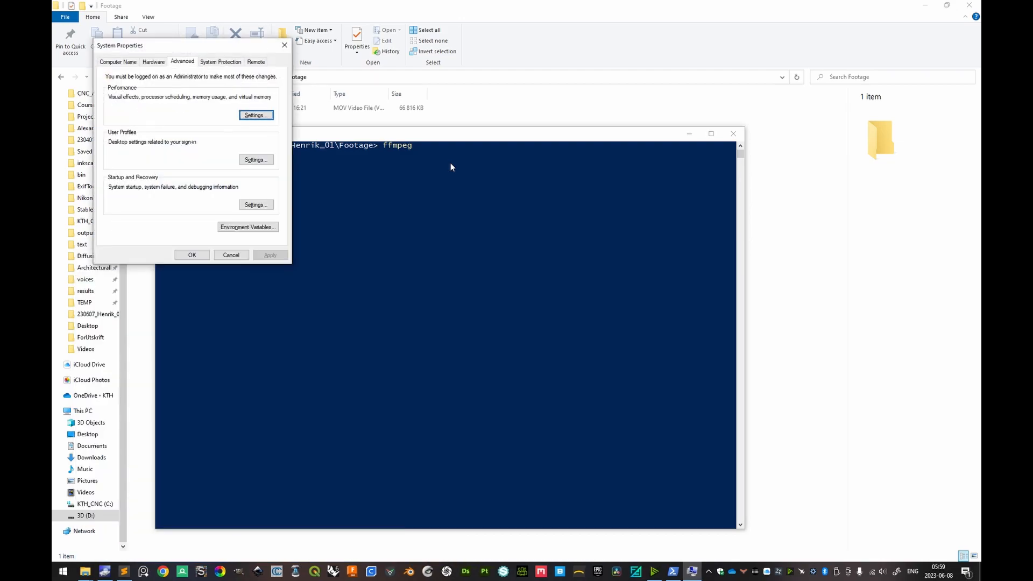
{"action": "left_click", "coordinate": [259, 231]}
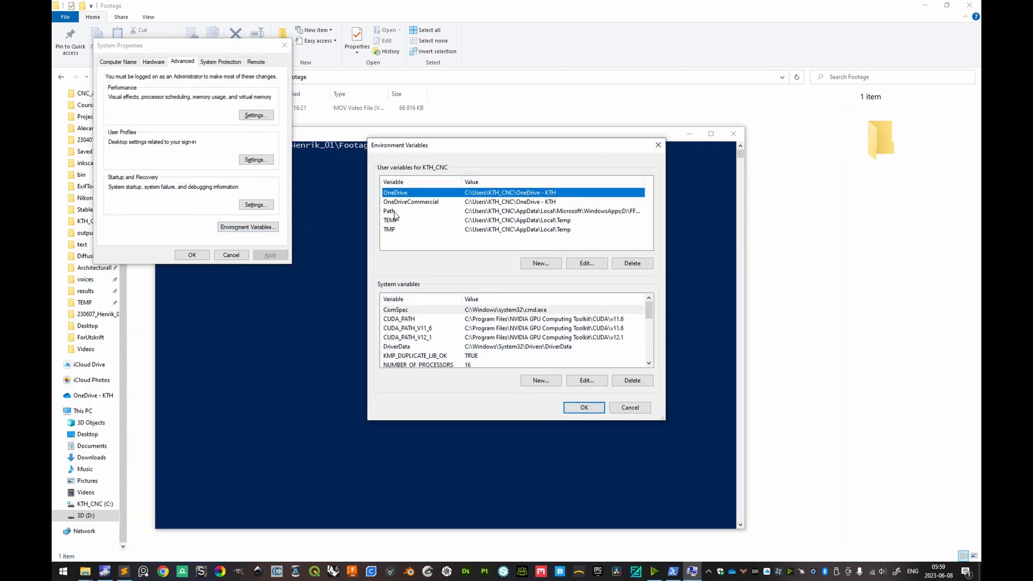
{"action": "left_click", "coordinate": [400, 214]}
{"action": "left_click", "coordinate": [587, 264]}
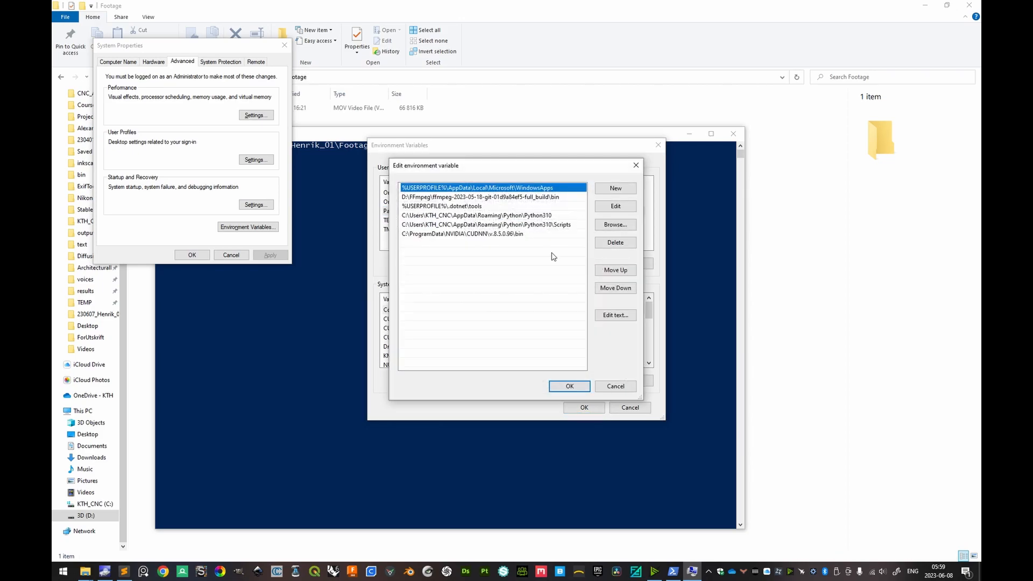
{"action": "left_click", "coordinate": [619, 189]}
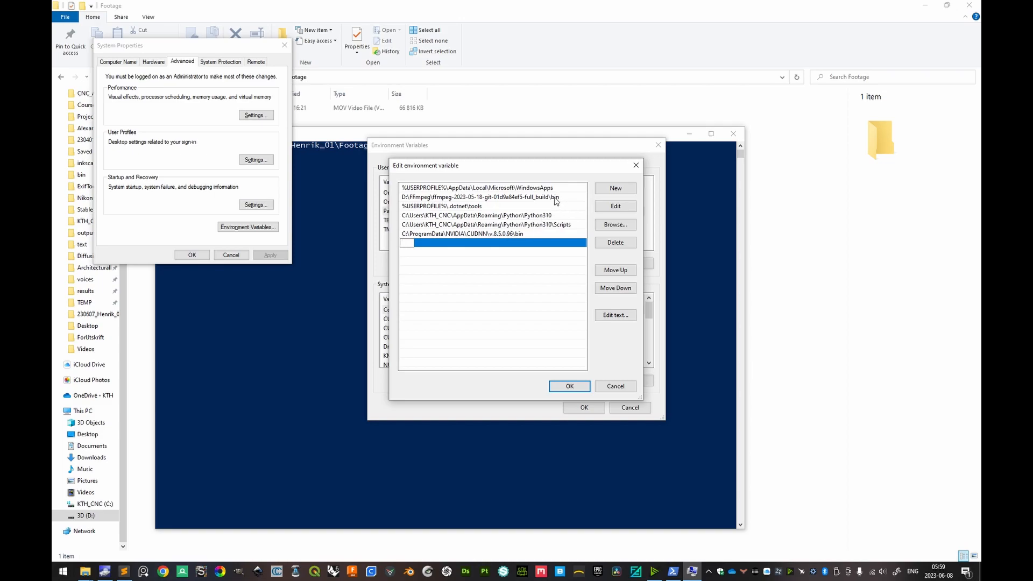
{"action": "key", "text": "Escape"}
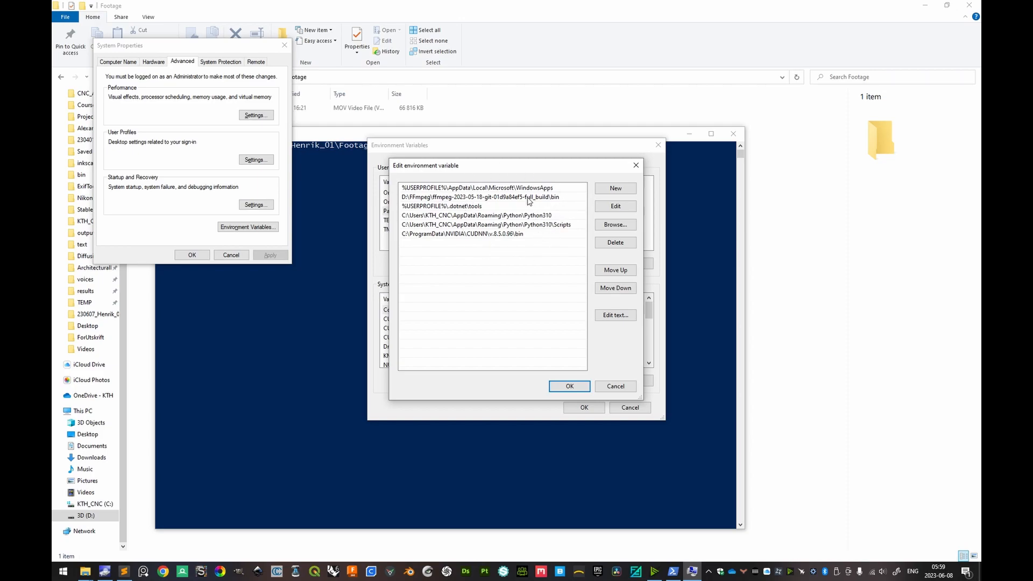
{"action": "left_click", "coordinate": [623, 388]}
{"action": "left_click", "coordinate": [630, 407]}
{"action": "left_click", "coordinate": [231, 254]}
Step: Extend the ffmpeg command with the input -i IMG_7534 and the video filter -vf fps=12
{"action": "left_click", "coordinate": [433, 154]}
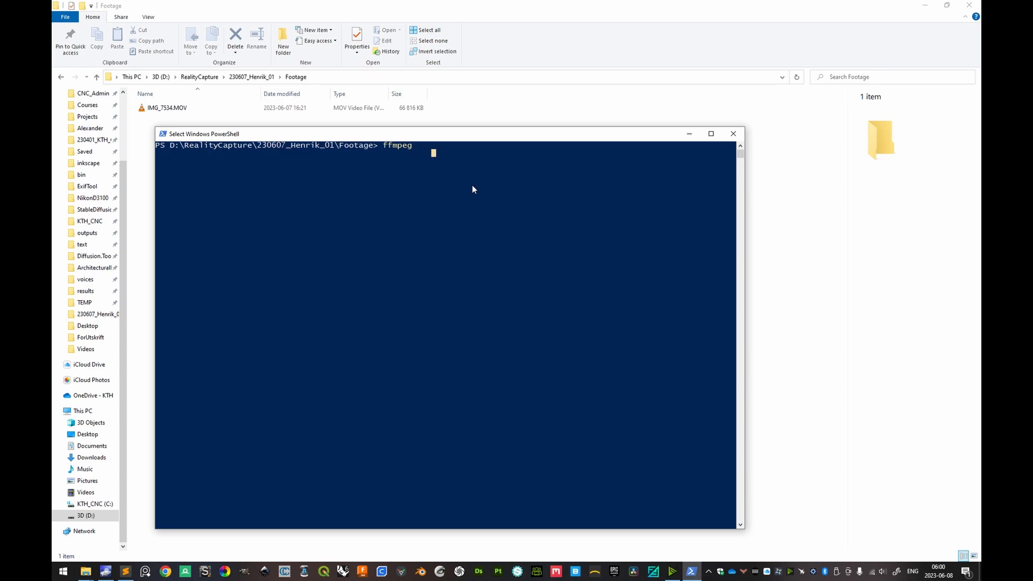
{"action": "key", "text": "Escape"}
{"action": "type", "text": "ffmpeg -i IMG_7534 -vf fps"}
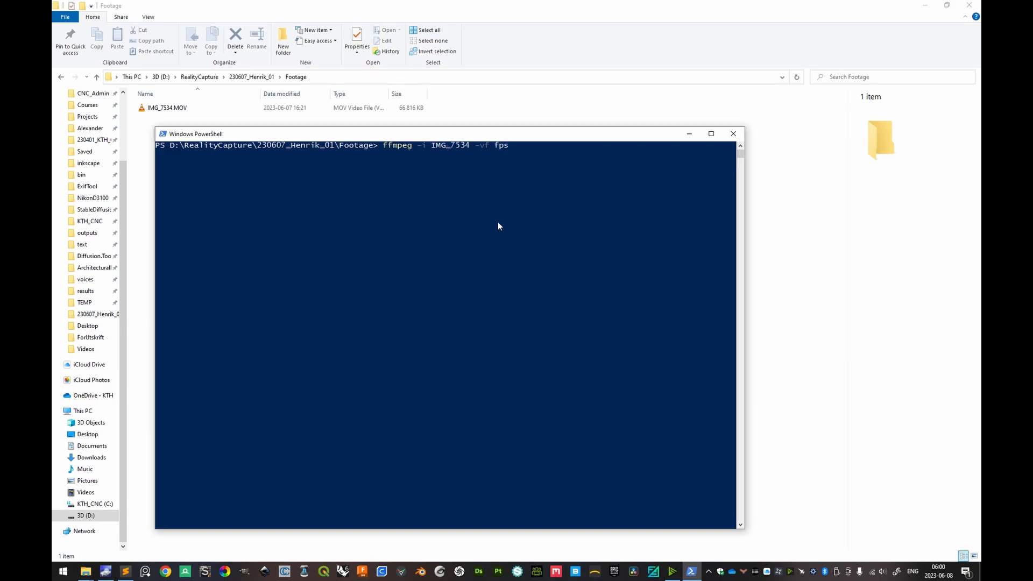
{"action": "key", "text": "BackSpace"}
{"action": "type", "text": "=12"}
Step: Calculate 12 divided by 30 in Calculator and close it
{"action": "key", "text": "XF86Calculator"}
{"action": "type", "text": "12/30"}
{"action": "key", "text": "Return"}
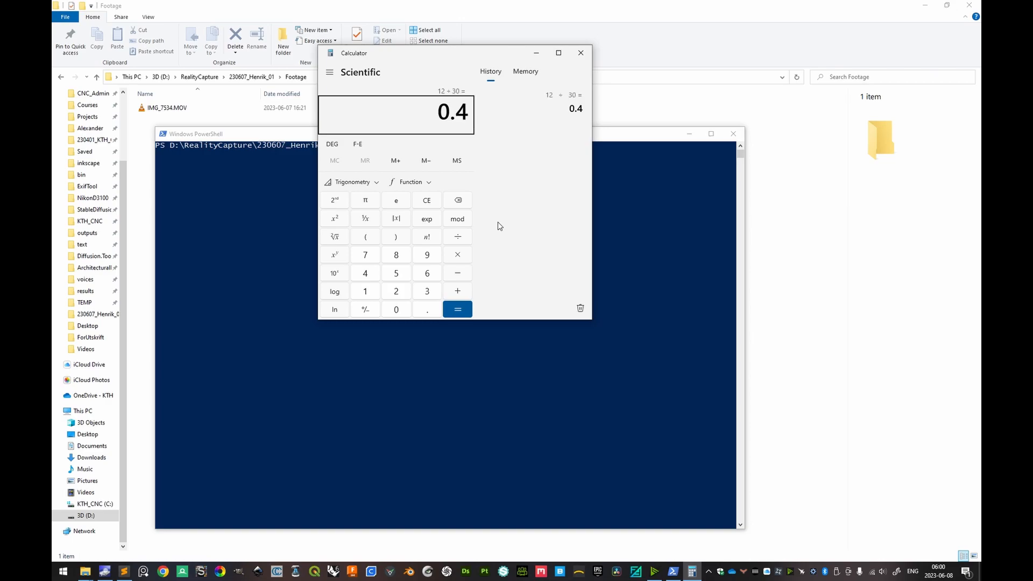
{"action": "left_click", "coordinate": [581, 53]}
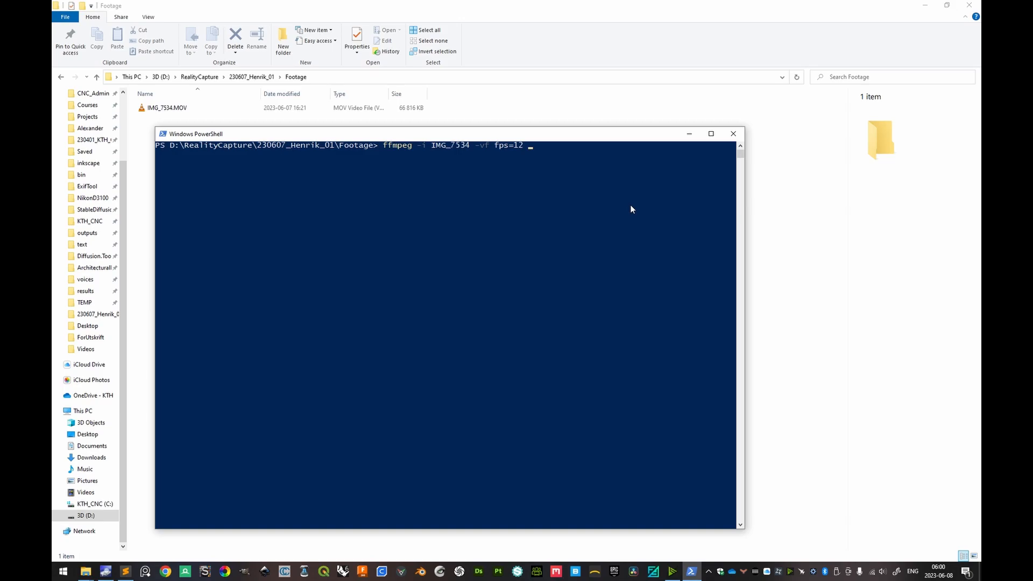
Step: Finish the command with output frame%04d.png, run it with the input corrected to IMG_7534.MOV, and close PowerShell
{"action": "type", "text": "frame%04d.png"}
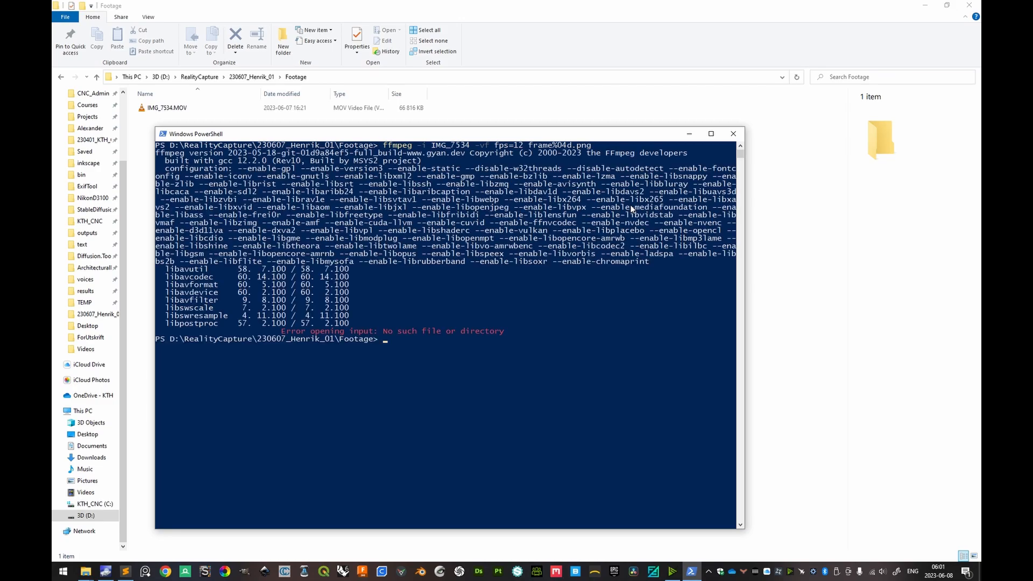
{"action": "key", "text": "Up"}
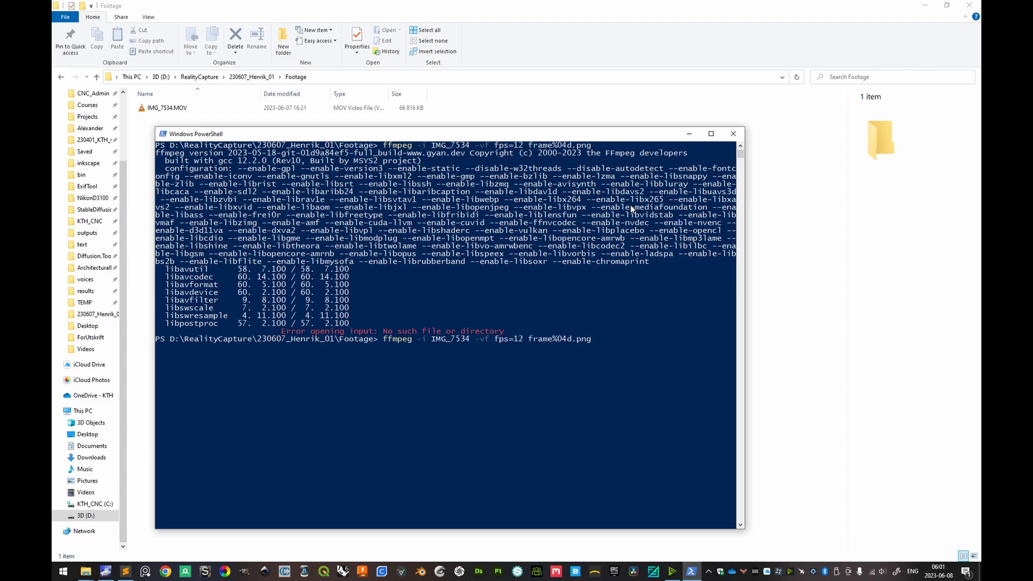
{"action": "type", "text": ".MOV"}
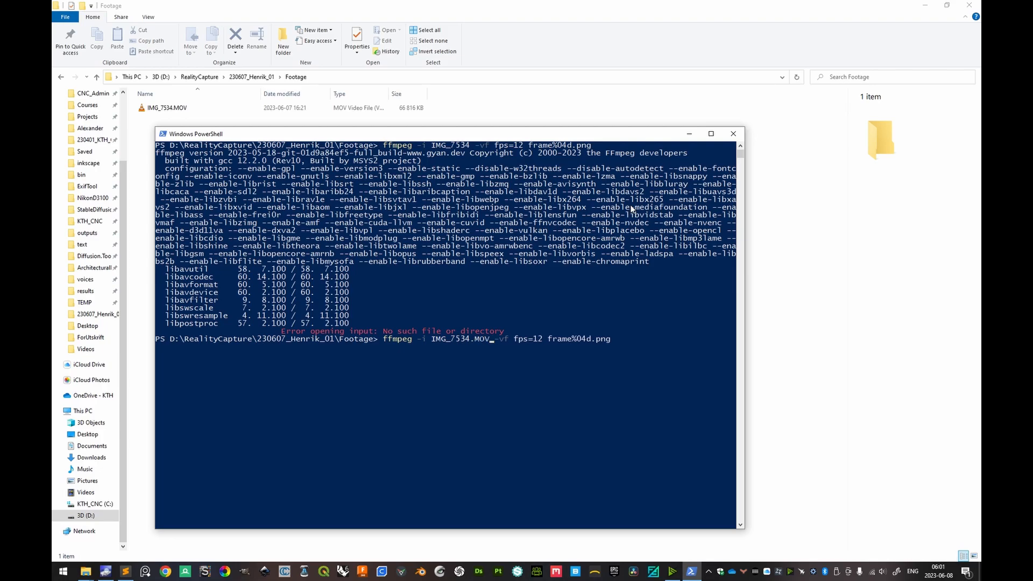
{"action": "key", "text": "Return"}
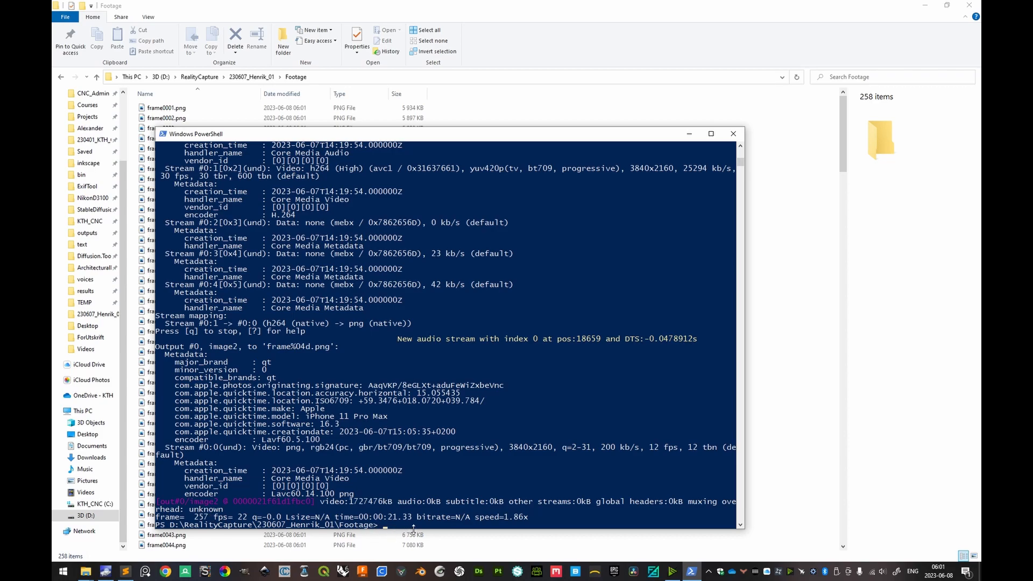
{"action": "key", "text": "alt+F4"}
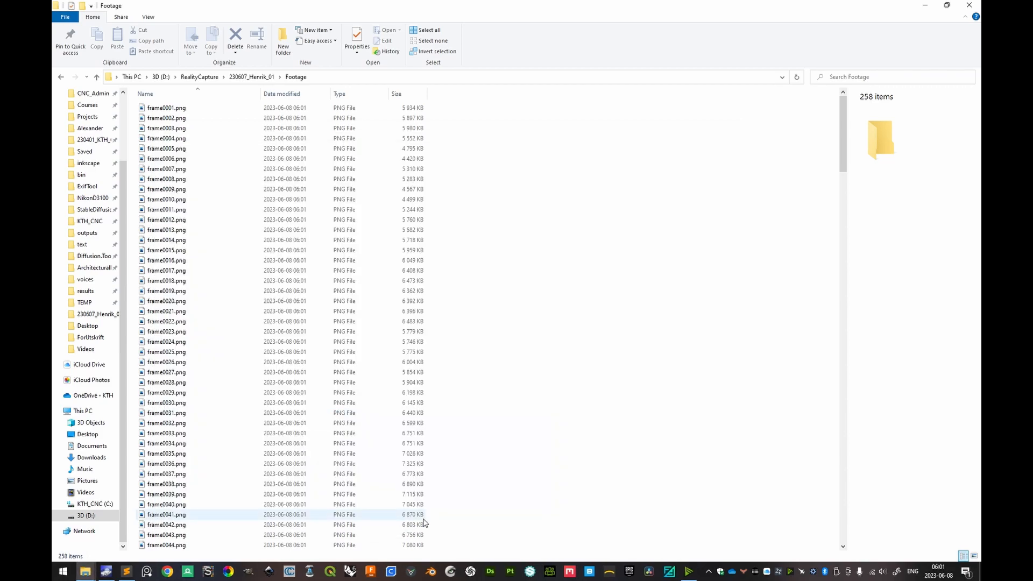
Step: Create a folder named ExtractedFrames inside the Footage folder
{"action": "scroll", "coordinate": [539, 309], "scroll_direction": "down", "scroll_amount": 20}
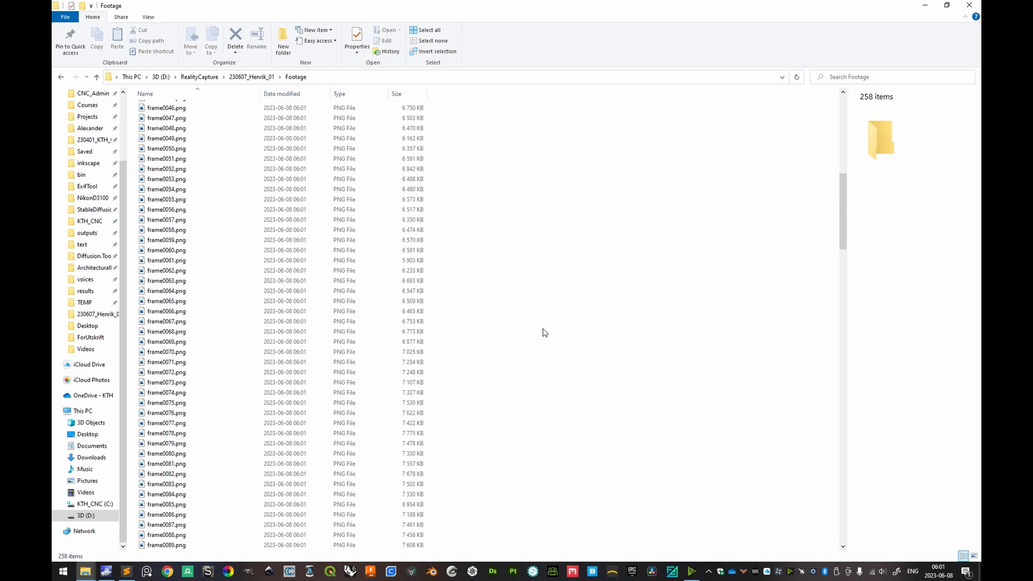
{"action": "scroll", "coordinate": [558, 353], "scroll_direction": "down", "scroll_amount": 20}
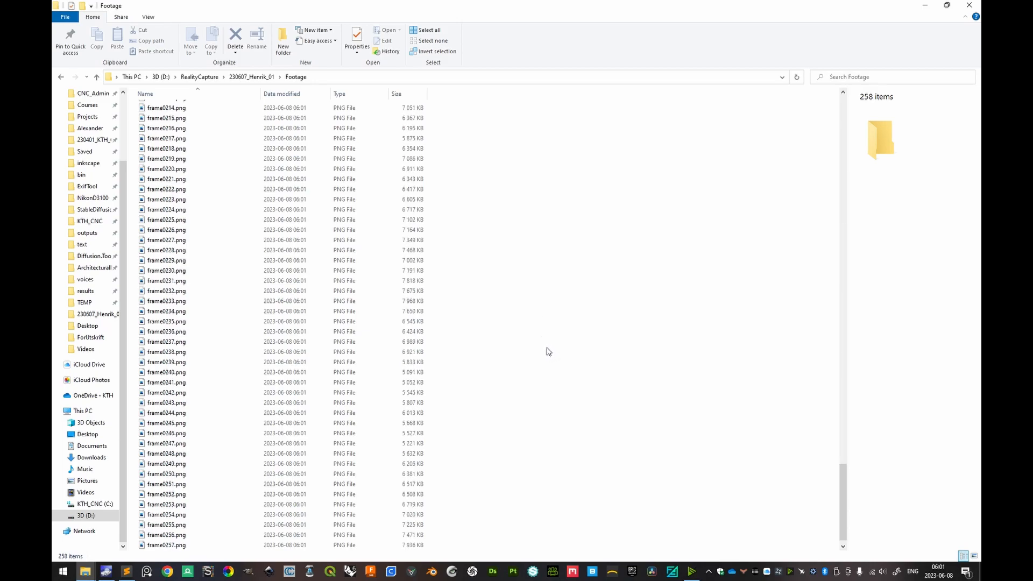
{"action": "key", "text": "ctrl+shift+n"}
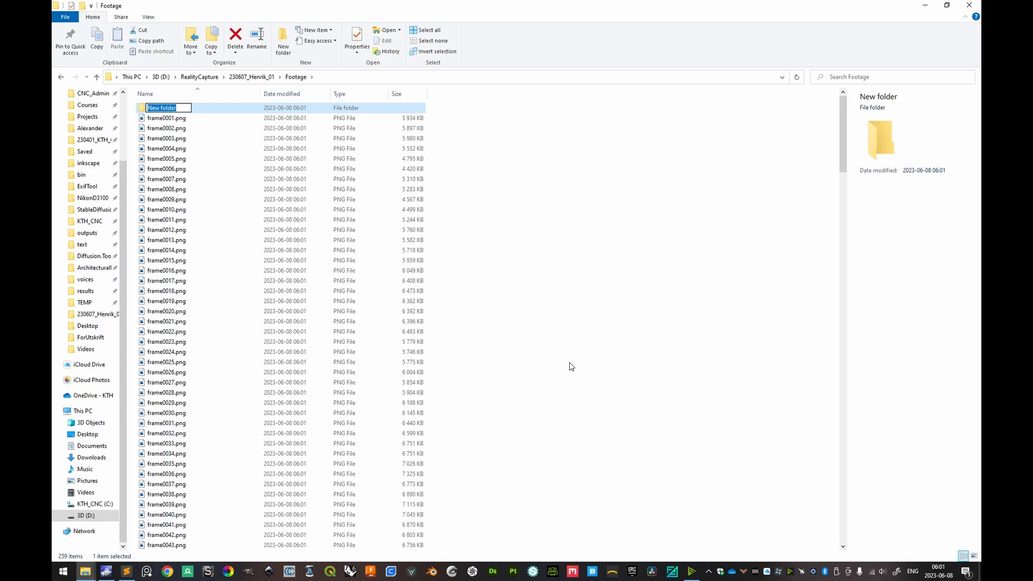
{"action": "type", "text": "ExtractedFrames"}
{"action": "key", "text": "Return"}
Step: Move all the images from frame0001.png to frame0257.png into the ExtractedFrames folder
{"action": "left_click", "coordinate": [567, 364]}
{"action": "scroll", "coordinate": [519, 353], "scroll_direction": "down", "scroll_amount": 20}
{"action": "left_click_drag", "start_coordinate": [842, 346], "coordinate": [829, 106]}
{"action": "left_click", "coordinate": [207, 535]}
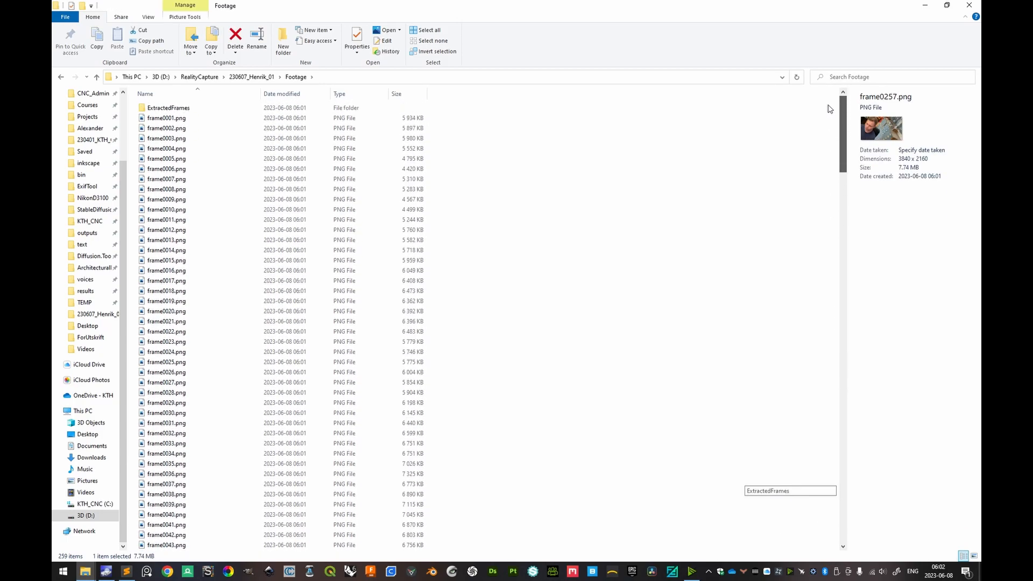
{"action": "left_click", "coordinate": [167, 118], "text": "shift"}
{"action": "left_click_drag", "start_coordinate": [166, 121], "coordinate": [169, 108]}
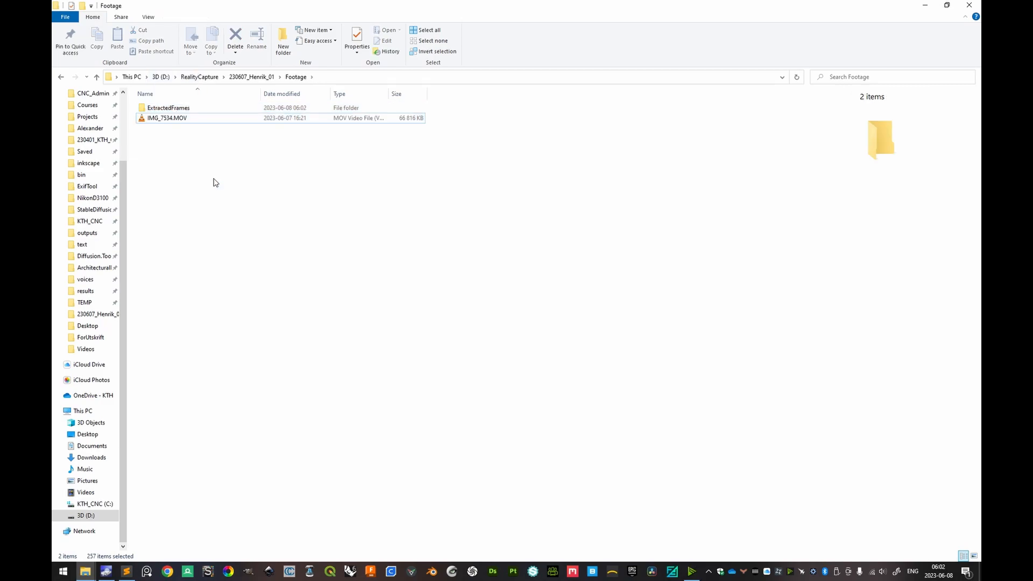
Step: Open the ExtractedFrames folder and examine the images one by one from frame0001.png to frame0016.png for sharpness
{"action": "double_click", "coordinate": [169, 109]}
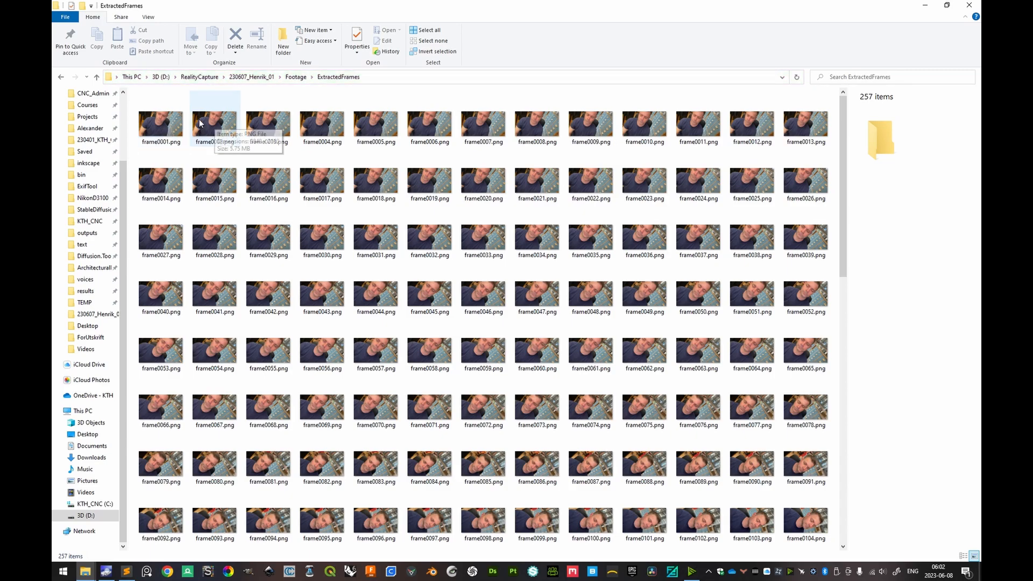
{"action": "left_click", "coordinate": [166, 121]}
{"action": "double_click", "coordinate": [166, 121]}
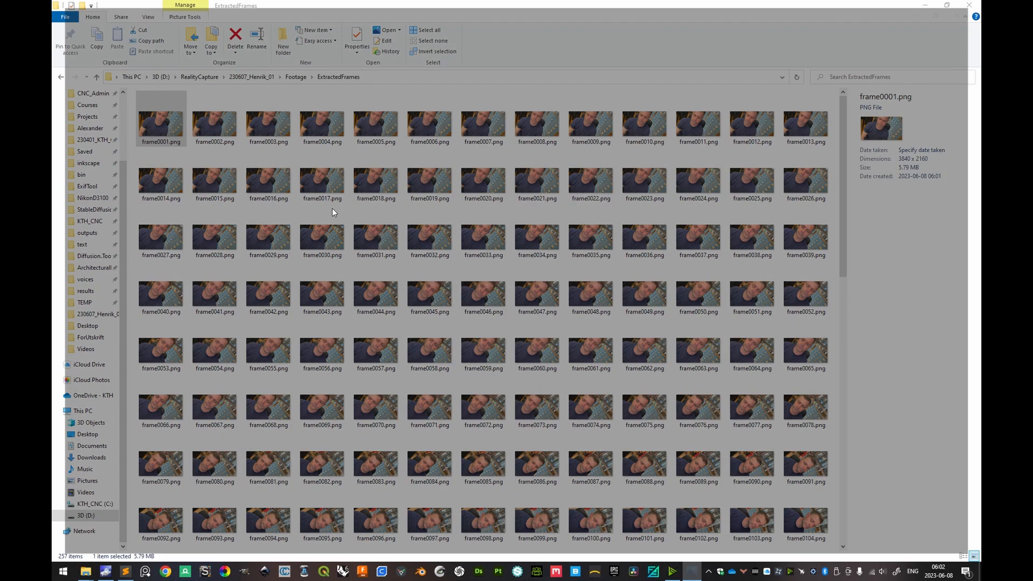
{"action": "key", "text": "Right"}
{"action": "key", "text": "Right"}
{"action": "key", "text": "Right"}
{"action": "key", "text": "Right"}
{"action": "key", "text": "Right"}
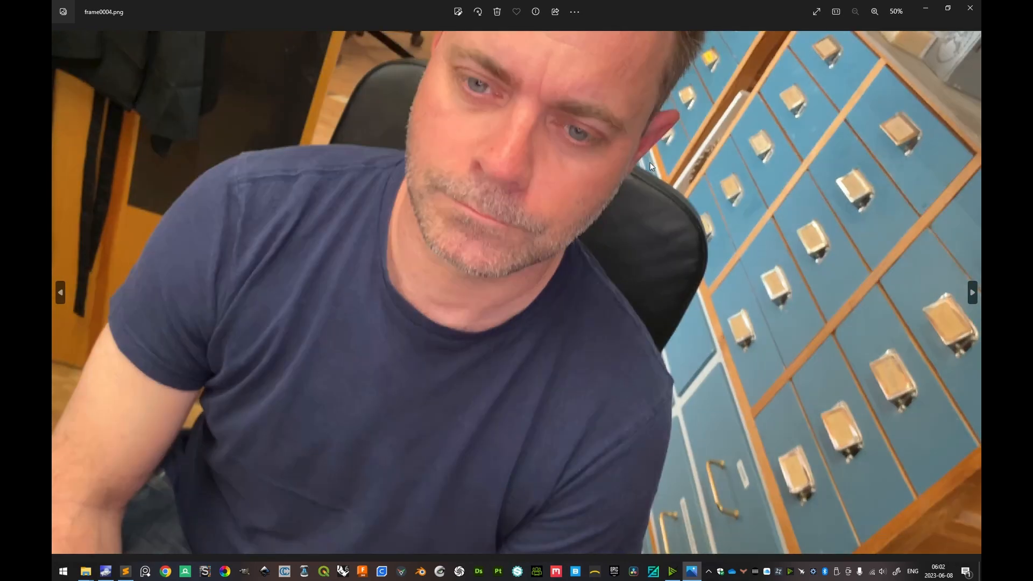
{"action": "key", "text": "Right"}
{"action": "key", "text": "Right"}
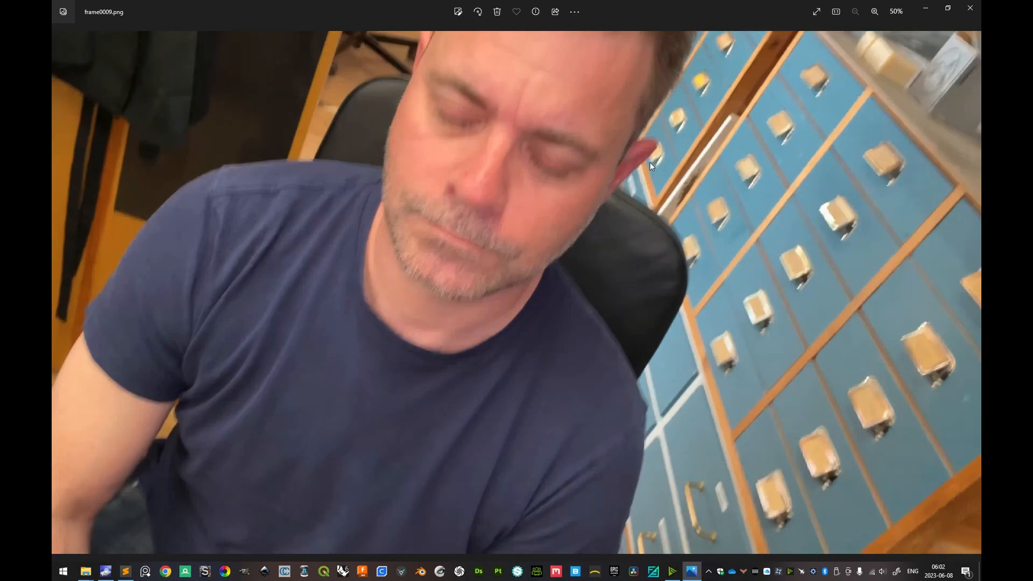
{"action": "key", "text": "Left"}
{"action": "key", "text": "Right"}
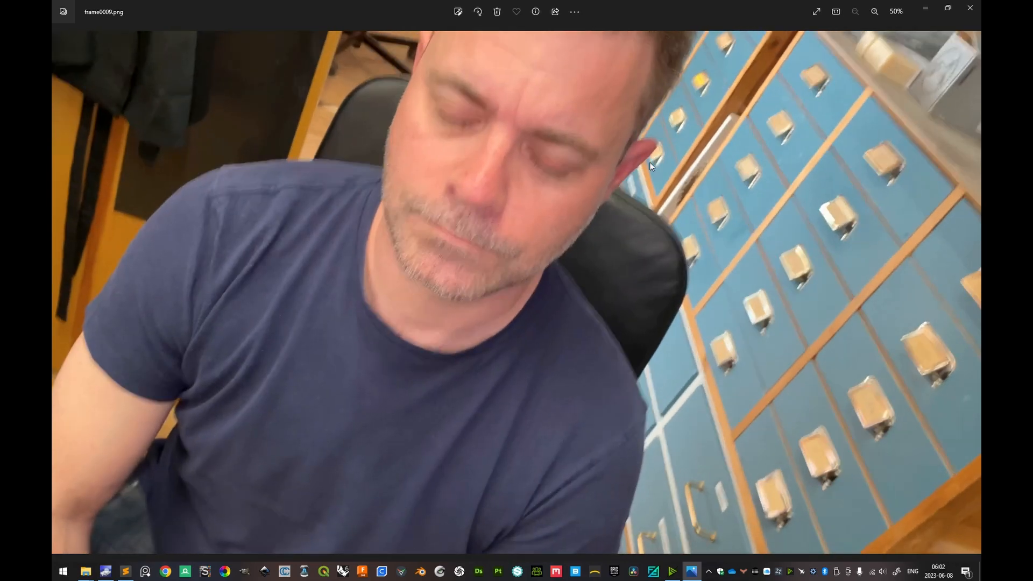
{"action": "key", "text": "Right"}
{"action": "key", "text": "Right"}
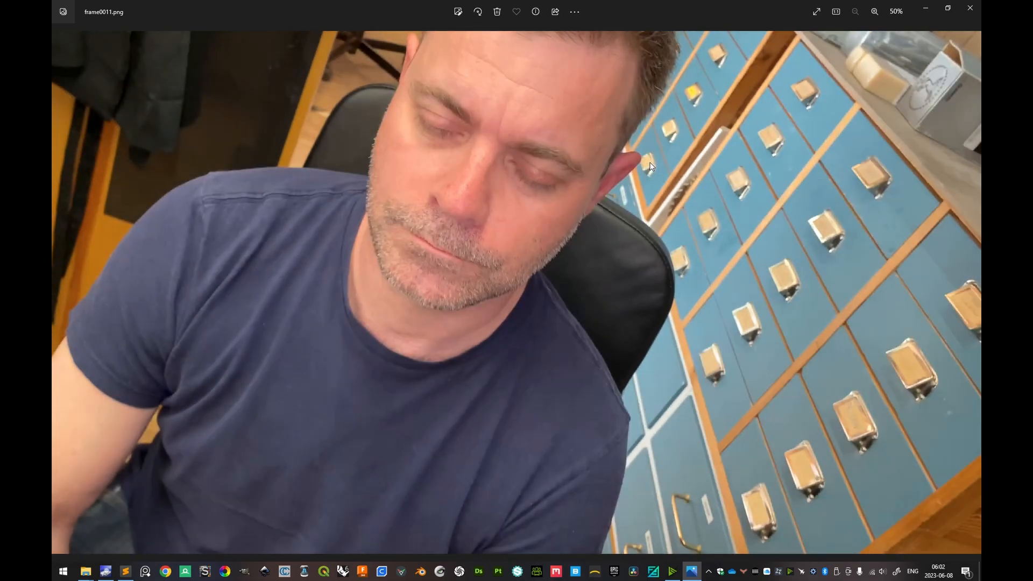
{"action": "key", "text": "Right"}
{"action": "key", "text": "Right"}
{"action": "key", "text": "Right"}
{"action": "key", "text": "Right"}
{"action": "key", "text": "Right"}
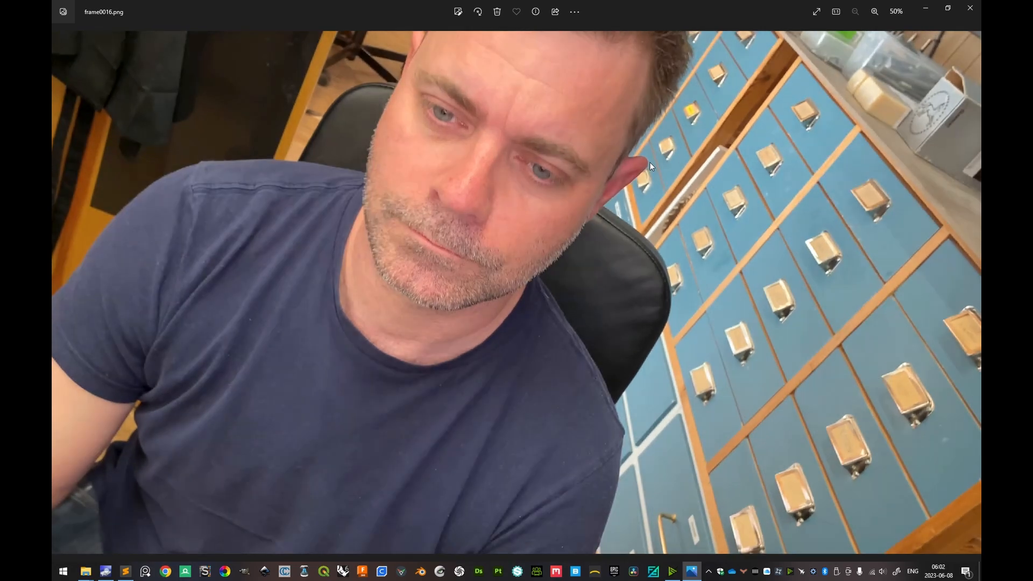
Step: Go back several frames to compare them, and continue examining the images up to frame0035.png
{"action": "key", "text": "Left"}
{"action": "key", "text": "Left"}
{"action": "key", "text": "Left"}
{"action": "key", "text": "Left"}
{"action": "key", "text": "Left"}
{"action": "key", "text": "Left"}
{"action": "key", "text": "Left"}
{"action": "key", "text": "Left"}
{"action": "key", "text": "Right"}
{"action": "key", "text": "Right"}
{"action": "key", "text": "Right"}
{"action": "key", "text": "Right"}
{"action": "key", "text": "Right"}
{"action": "key", "text": "Right"}
{"action": "key", "text": "Right"}
{"action": "key", "text": "Right"}
{"action": "key", "text": "Right"}
{"action": "key", "text": "Right"}
{"action": "key", "text": "Right"}
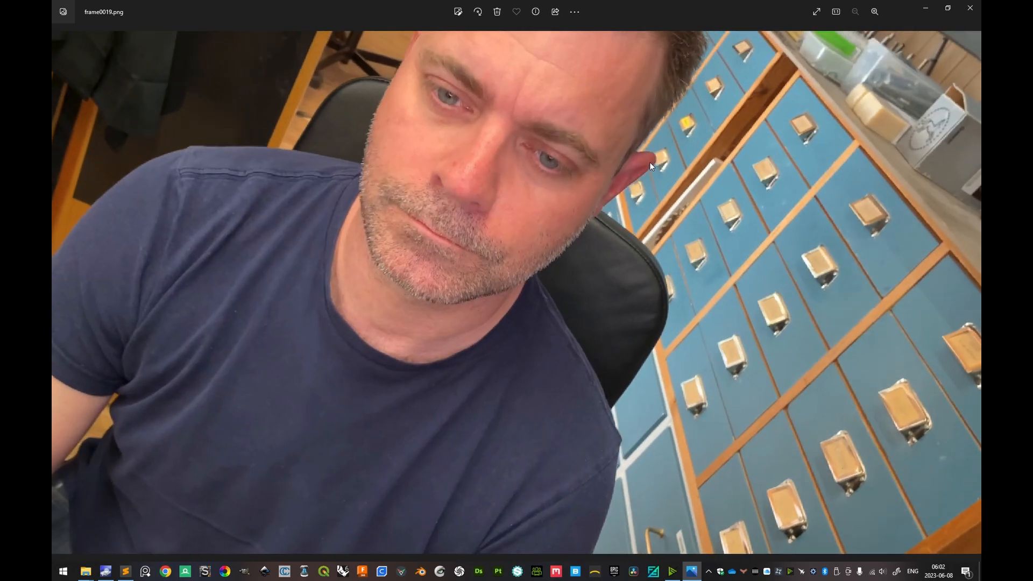
{"action": "key", "text": "Right"}
{"action": "key", "text": "Right"}
{"action": "key", "text": "Right"}
{"action": "key", "text": "Right"}
{"action": "key", "text": "Right"}
{"action": "key", "text": "Right"}
{"action": "key", "text": "Right"}
{"action": "key", "text": "Right"}
{"action": "key", "text": "Right"}
{"action": "key", "text": "Right"}
{"action": "key", "text": "Left"}
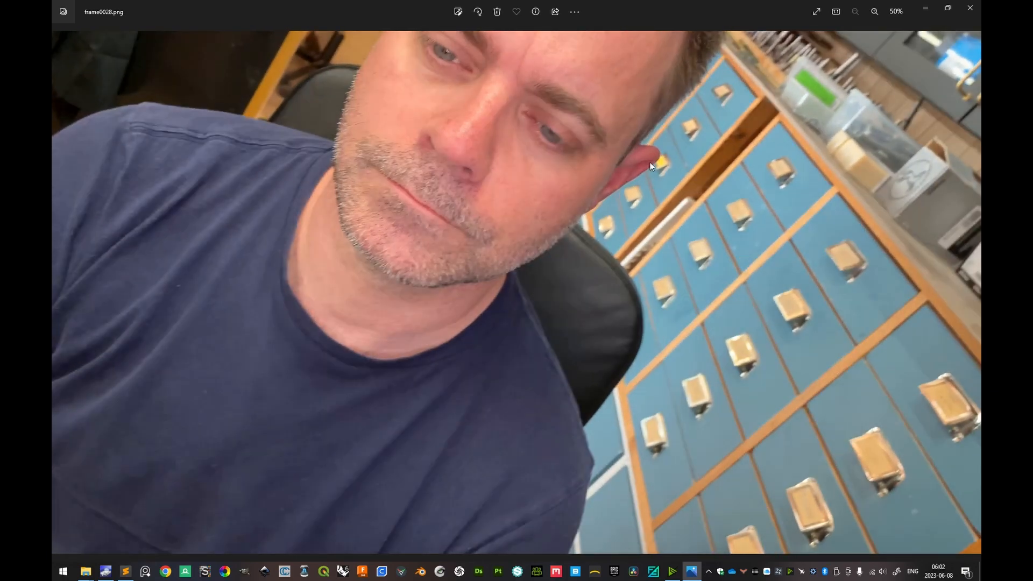
{"action": "key", "text": "Right"}
{"action": "key", "text": "Right"}
{"action": "key", "text": "Right"}
{"action": "key", "text": "Right"}
{"action": "key", "text": "Right"}
{"action": "key", "text": "Right"}
{"action": "key", "text": "Right"}
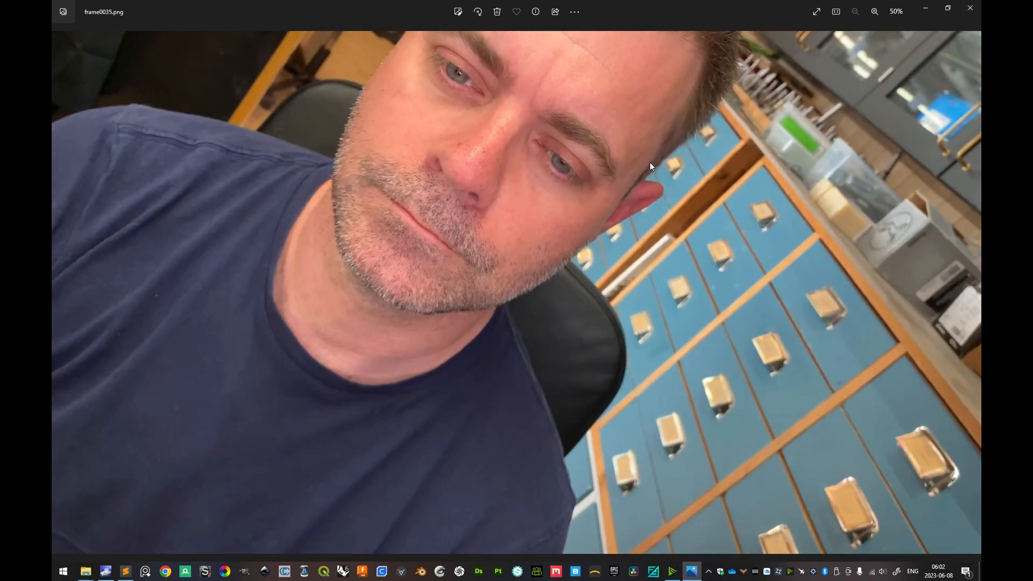
Step: Examine the images from frame0036.png to frame0052.png for sharpness, going back a few frames to compare
{"action": "key", "text": "Right"}
{"action": "key", "text": "Right"}
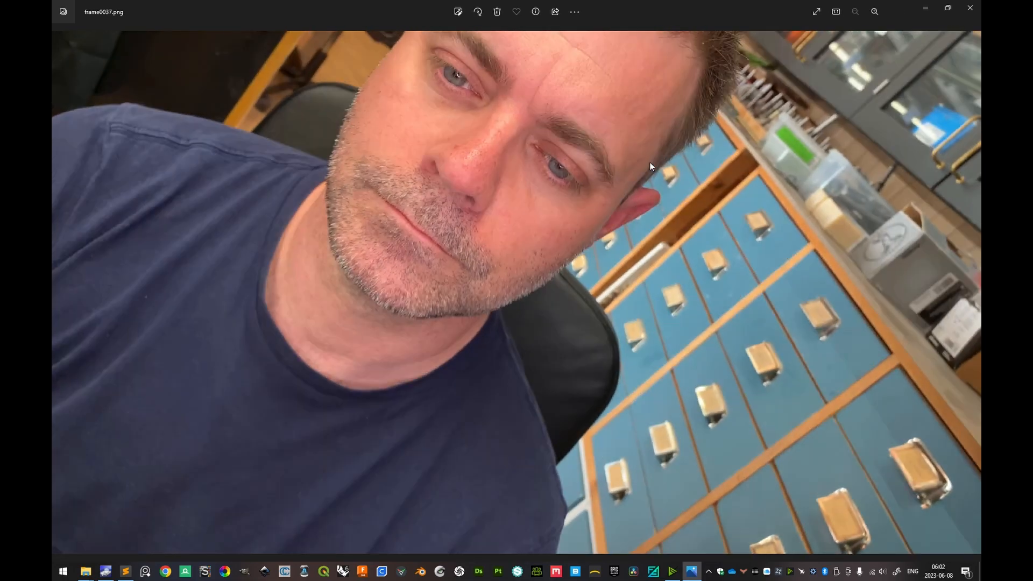
{"action": "key", "text": "Right"}
{"action": "key", "text": "Right"}
{"action": "key", "text": "Right"}
{"action": "key", "text": "Right"}
{"action": "key", "text": "Right"}
{"action": "key", "text": "Right"}
{"action": "key", "text": "Right"}
{"action": "key", "text": "Right"}
{"action": "key", "text": "Right"}
{"action": "key", "text": "Right"}
{"action": "key", "text": "Right"}
{"action": "key", "text": "Right"}
{"action": "key", "text": "Right"}
{"action": "key", "text": "Left"}
{"action": "key", "text": "Left"}
{"action": "key", "text": "Left"}
{"action": "key", "text": "Left"}
{"action": "key", "text": "Right"}
{"action": "key", "text": "Right"}
{"action": "key", "text": "Right"}
{"action": "key", "text": "Right"}
{"action": "key", "text": "Right"}
{"action": "key", "text": "Right"}
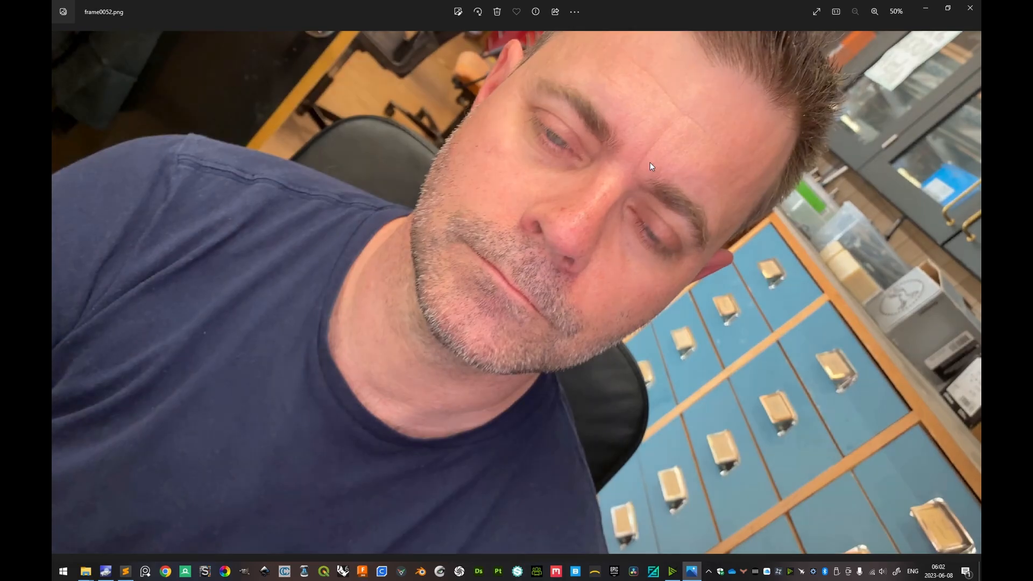
Step: Examine the following images one after another up to frame0248.png, checking for motion blur
{"action": "key", "text": "Right"}
{"action": "key", "text": "Right"}
{"action": "key", "text": "Right"}
{"action": "key", "text": "Right"}
{"action": "key", "text": "Right"}
{"action": "key", "text": "Right"}
{"action": "key", "text": "Right"}
{"action": "key", "text": "Right"}
{"action": "key", "text": "Right"}
{"action": "key", "text": "Right"}
{"action": "key", "text": "Right"}
{"action": "key", "text": "Right"}
{"action": "key", "text": "Right"}
{"action": "key", "text": "Right"}
{"action": "key", "text": "Right"}
{"action": "key", "text": "Right"}
{"action": "key", "text": "Right"}
{"action": "key", "text": "Right"}
{"action": "key", "text": "Right"}
{"action": "key", "text": "Right"}
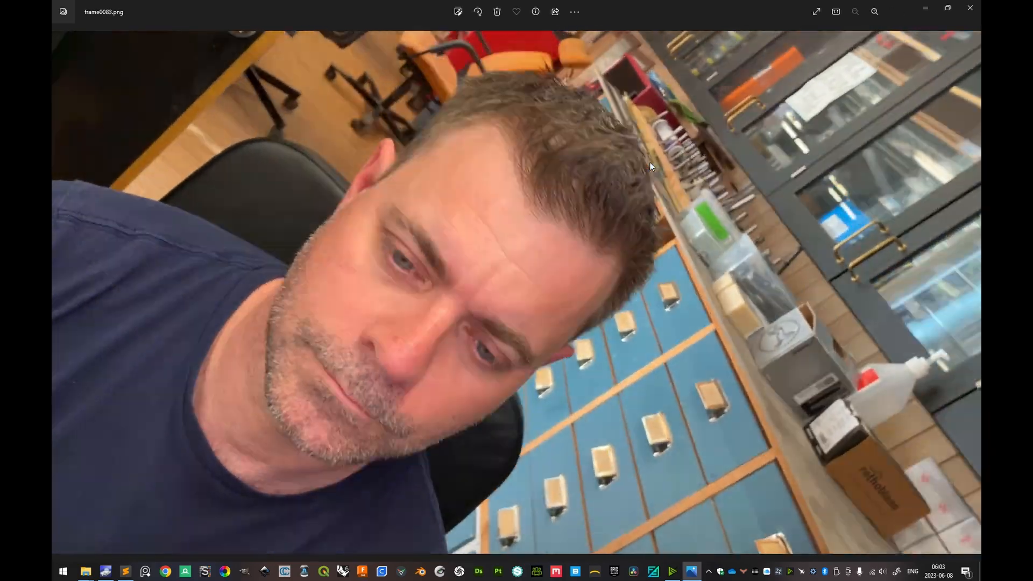
{"action": "key", "text": "Right"}
{"action": "key", "text": "Right"}
{"action": "key", "text": "Right"}
{"action": "key", "text": "Right"}
{"action": "key", "text": "Right"}
{"action": "key", "text": "Right"}
{"action": "key", "text": "Right"}
{"action": "key", "text": "Right"}
{"action": "key", "text": "Right"}
{"action": "key", "text": "Right"}
{"action": "key", "text": "Right"}
{"action": "key", "text": "Right"}
{"action": "key", "text": "Right"}
{"action": "key", "text": "Right"}
{"action": "key", "text": "Right"}
{"action": "key", "text": "Right"}
{"action": "key", "text": "Right"}
{"action": "key", "text": "Right"}
{"action": "key", "text": "Right"}
{"action": "key", "text": "Right"}
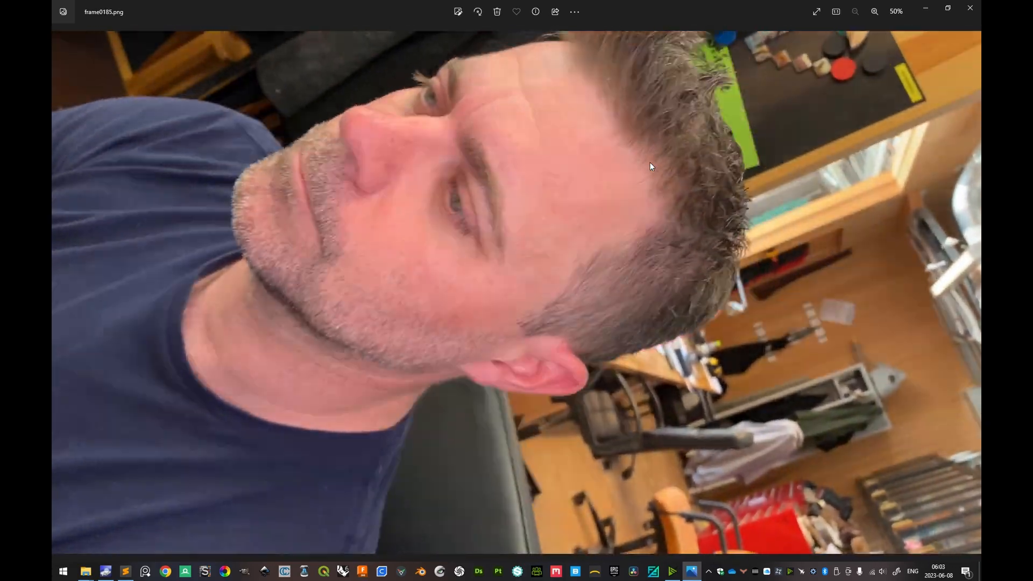
{"action": "key", "text": "Right"}
{"action": "key", "text": "Right"}
{"action": "key", "text": "Right"}
{"action": "key", "text": "Right"}
{"action": "key", "text": "Right"}
{"action": "key", "text": "Right"}
{"action": "key", "text": "Right"}
{"action": "key", "text": "Right"}
{"action": "key", "text": "Right"}
{"action": "key", "text": "Right"}
{"action": "key", "text": "Right"}
{"action": "key", "text": "Right"}
{"action": "key", "text": "Right"}
{"action": "key", "text": "Right"}
{"action": "key", "text": "Right"}
{"action": "key", "text": "Right"}
{"action": "key", "text": "Right"}
{"action": "key", "text": "Right"}
{"action": "key", "text": "Right"}
{"action": "key", "text": "Right"}
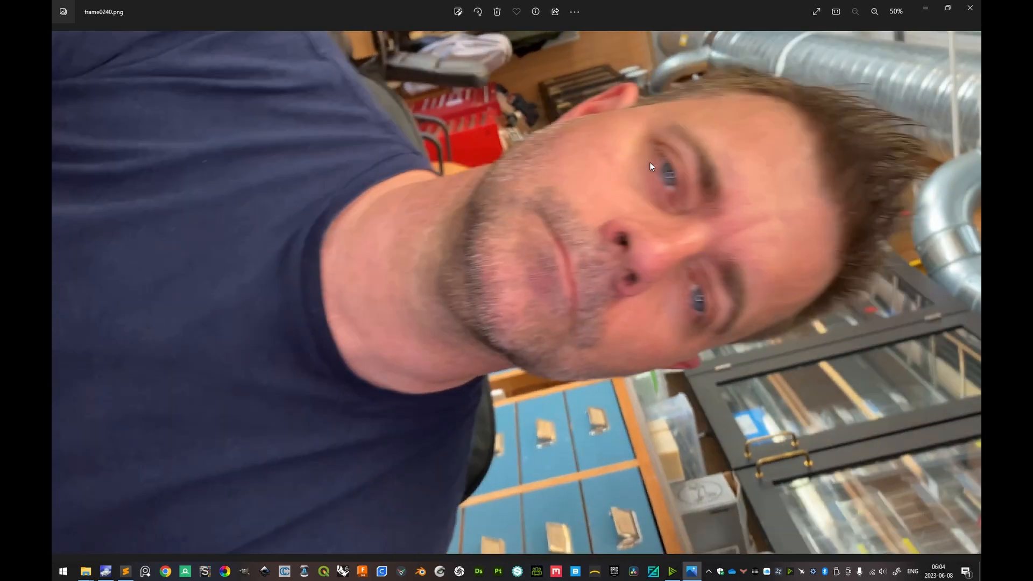
{"action": "key", "text": "Right"}
{"action": "key", "text": "Right"}
{"action": "key", "text": "Right"}
{"action": "key", "text": "Right"}
{"action": "key", "text": "Right"}
{"action": "key", "text": "Right"}
{"action": "key", "text": "Right"}
{"action": "key", "text": "Right"}
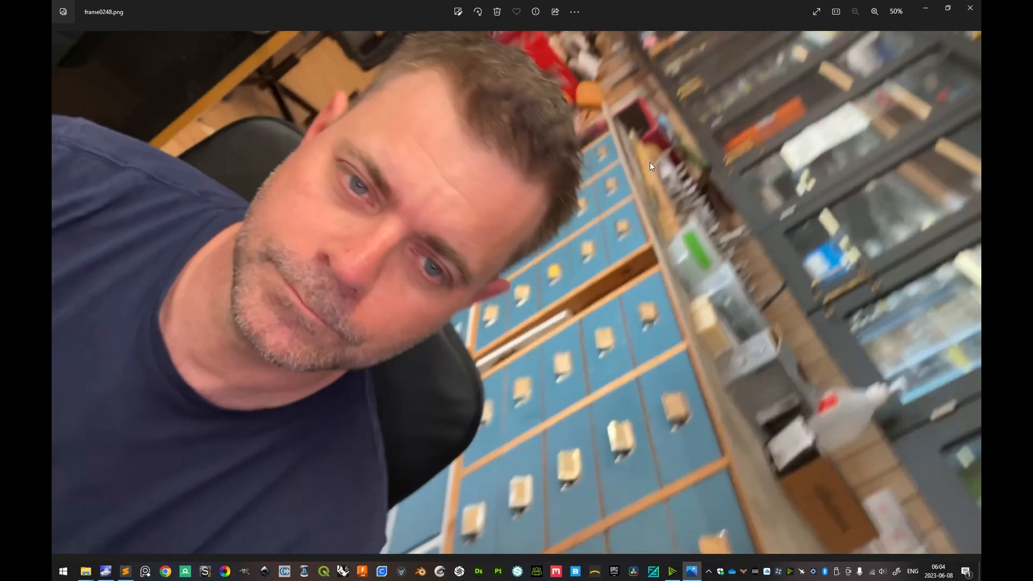
Step: Go back through the images to frame0230.png, compare frame0238.png with frame0239.png for sharpness, and close the viewer
{"action": "key", "text": "Left"}
{"action": "key", "text": "Left"}
{"action": "key", "text": "Left"}
{"action": "key", "text": "Left"}
{"action": "key", "text": "Left"}
{"action": "key", "text": "Left"}
{"action": "key", "text": "Left"}
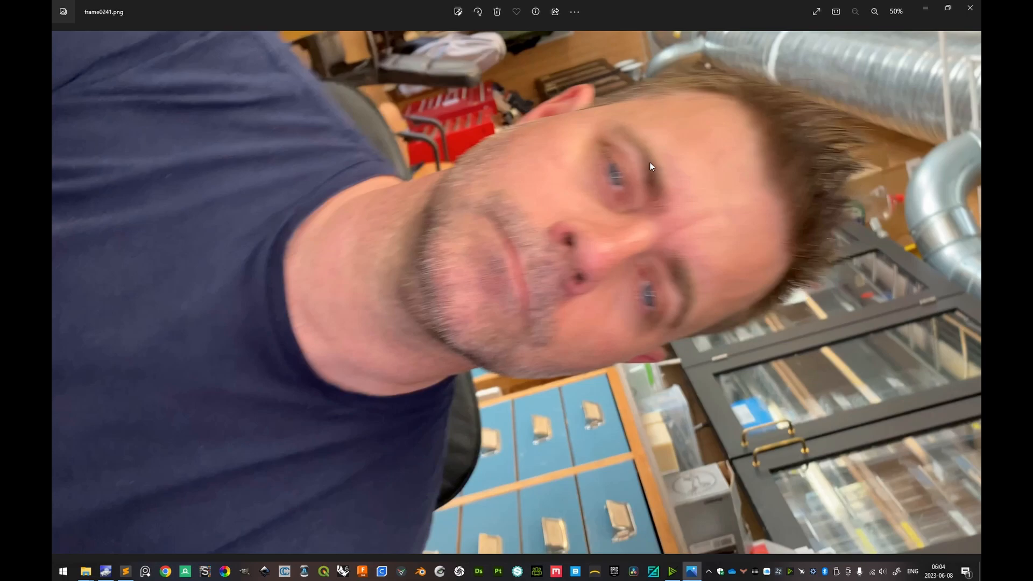
{"action": "key", "text": "Left"}
{"action": "key", "text": "Left"}
{"action": "key", "text": "Left"}
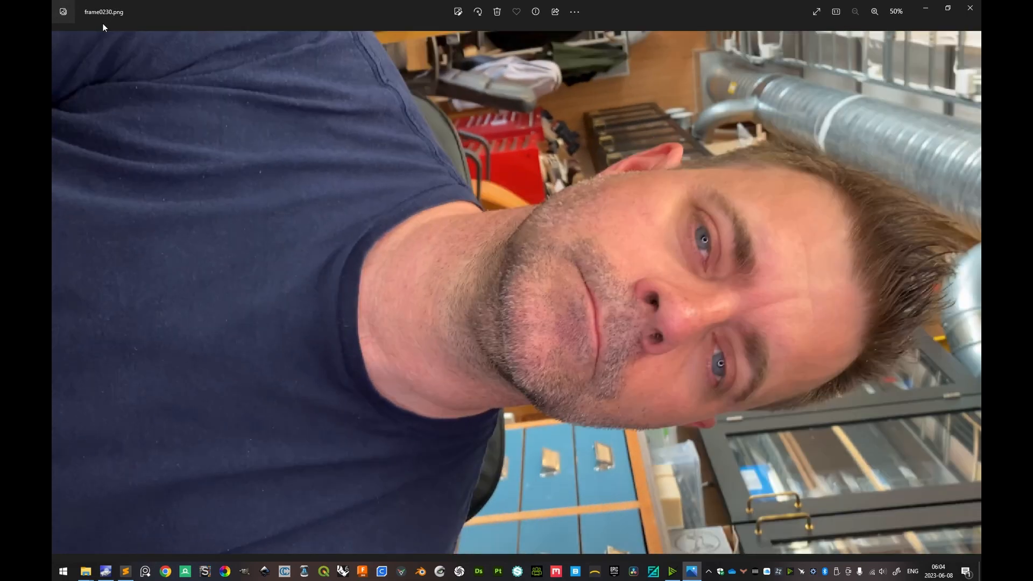
{"action": "key", "text": "Left"}
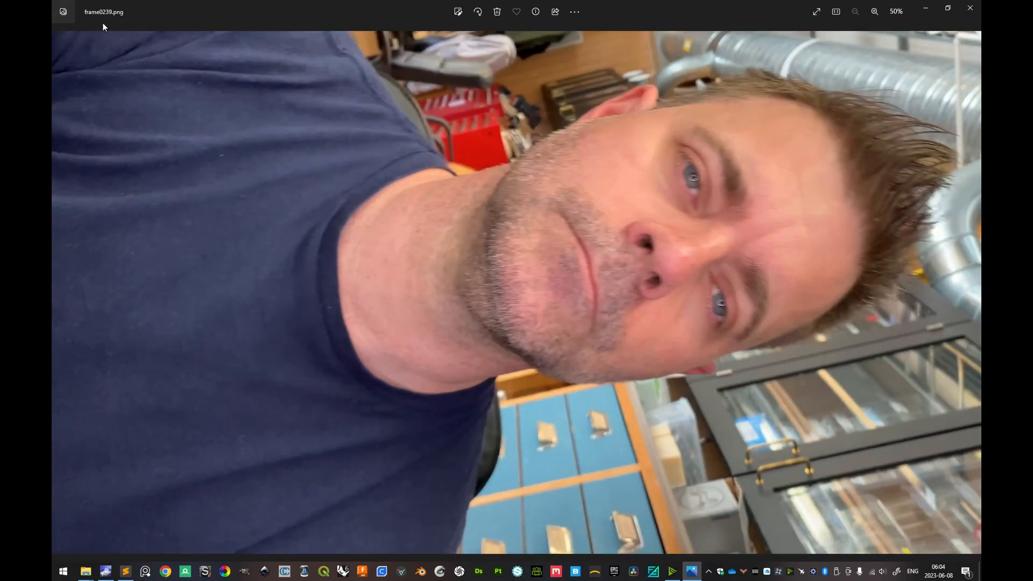
{"action": "key", "text": "Right"}
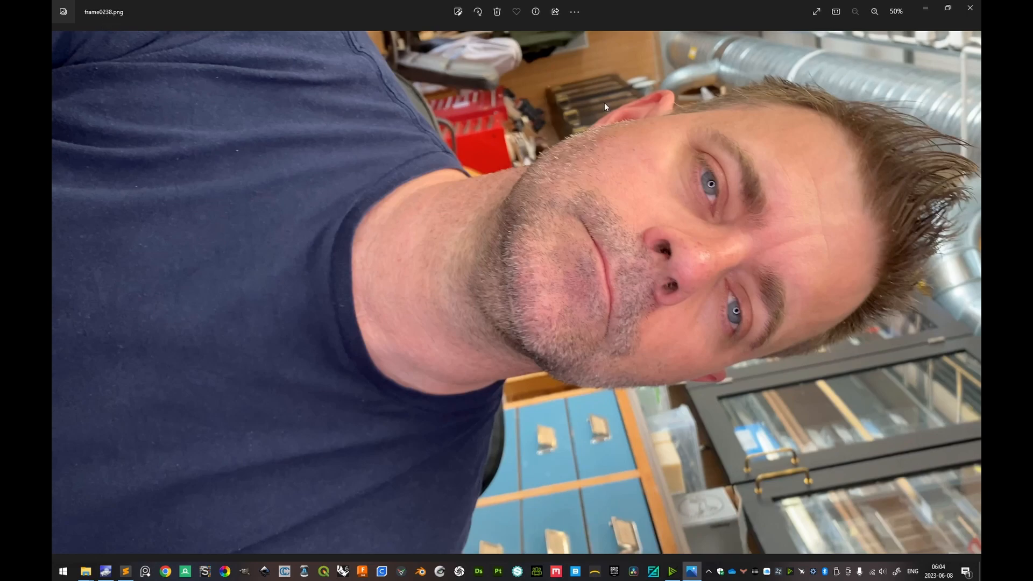
{"action": "left_click", "coordinate": [969, 8]}
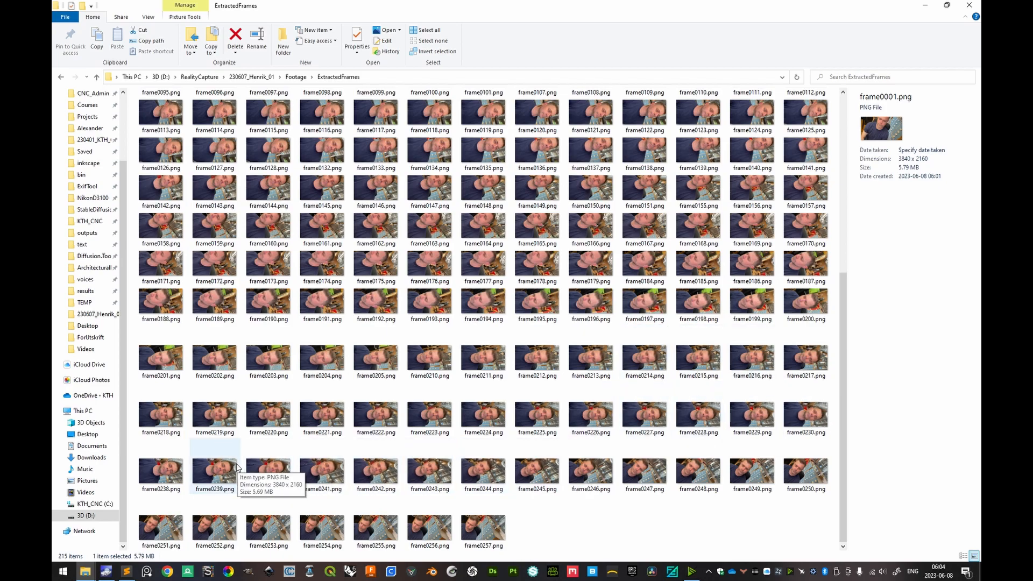
Step: Delete the images from frame0239.png to frame0257.png in the ExtractedFrames folder
{"action": "left_click", "coordinate": [214, 469]}
{"action": "left_click", "coordinate": [505, 540], "text": "shift"}
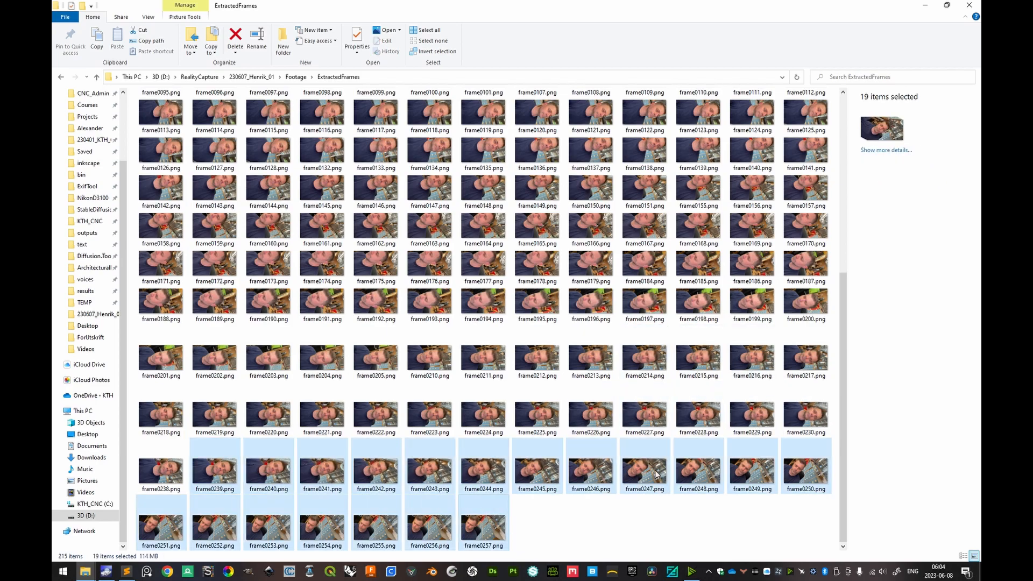
{"action": "key", "text": "Delete"}
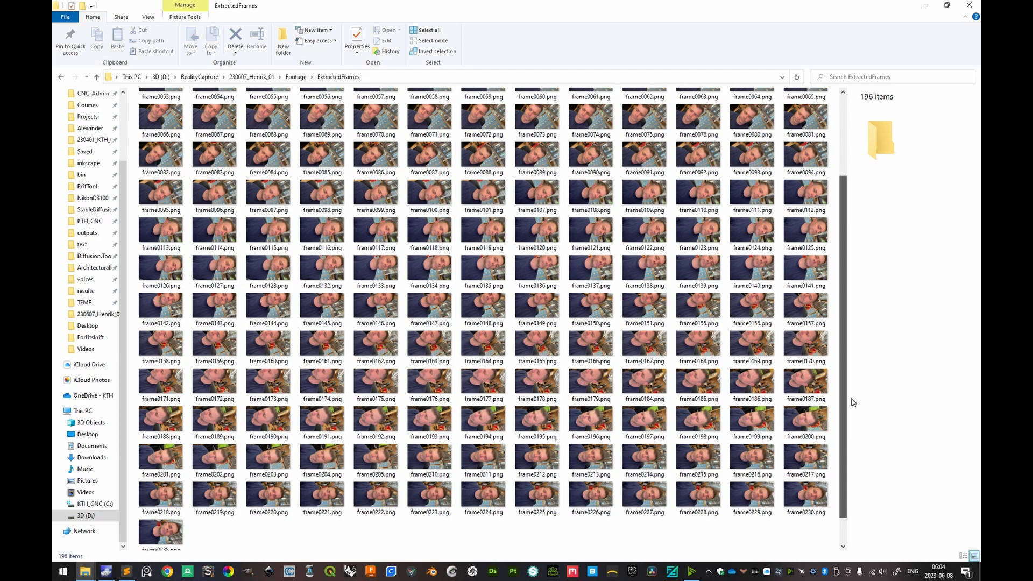
Step: Open frame0001.png, examine the first remaining images up to about frame0018.png, and close the viewer
{"action": "left_click_drag", "start_coordinate": [843, 401], "coordinate": [842, 237]}
{"action": "left_click", "coordinate": [164, 114]}
{"action": "double_click", "coordinate": [164, 114]}
{"action": "key", "text": "Right"}
{"action": "key", "text": "Right"}
{"action": "key", "text": "Right"}
{"action": "key", "text": "Right"}
{"action": "key", "text": "Right"}
{"action": "key", "text": "Right"}
{"action": "key", "text": "Right"}
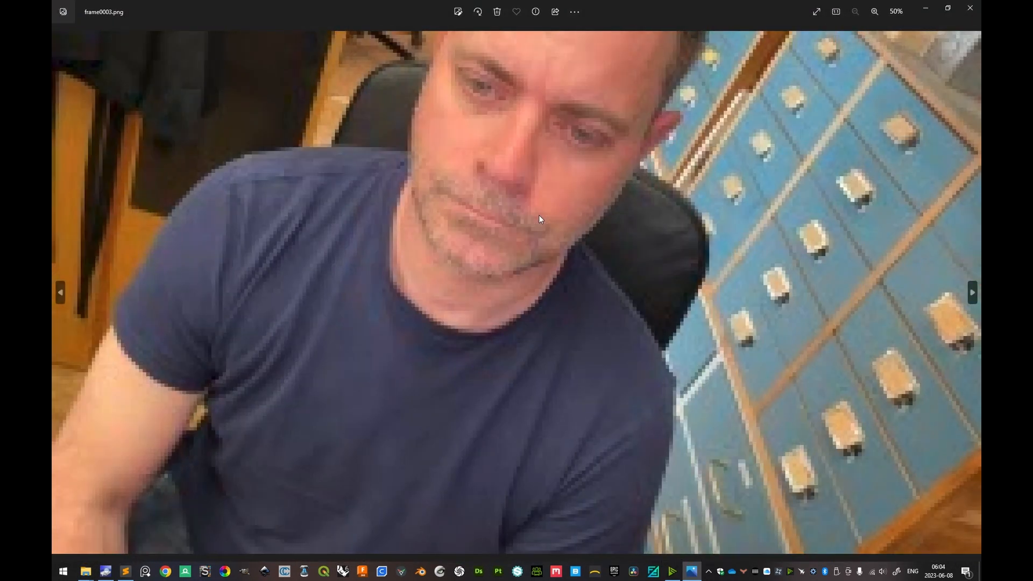
{"action": "key", "text": "Right"}
{"action": "key", "text": "Right"}
{"action": "key", "text": "Right"}
{"action": "key", "text": "Right"}
{"action": "key", "text": "Right"}
{"action": "key", "text": "Right"}
{"action": "key", "text": "Right"}
{"action": "key", "text": "Right"}
{"action": "key", "text": "Right"}
{"action": "key", "text": "Right"}
{"action": "key", "text": "Right"}
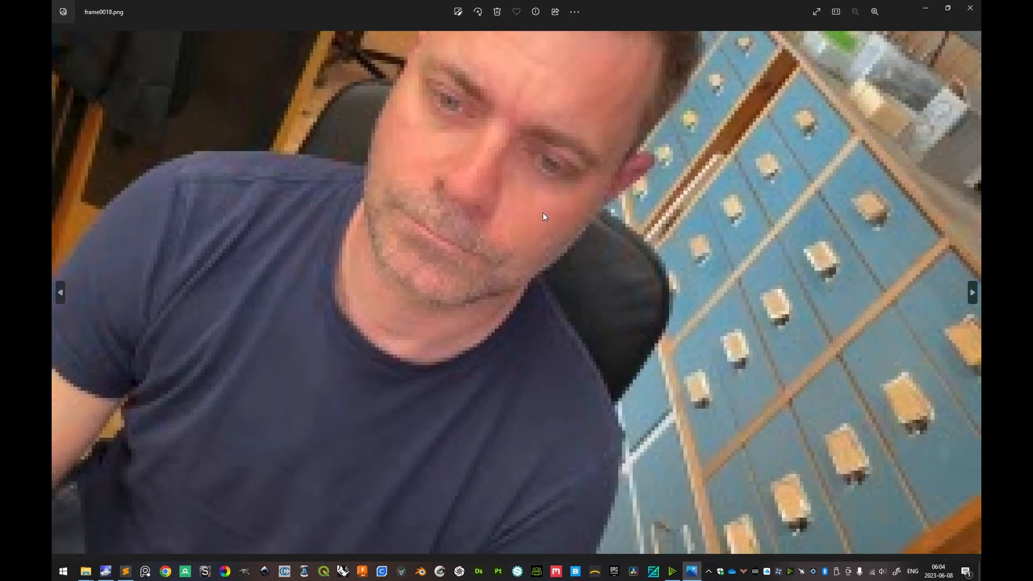
{"action": "key", "text": "Right"}
{"action": "key", "text": "Right"}
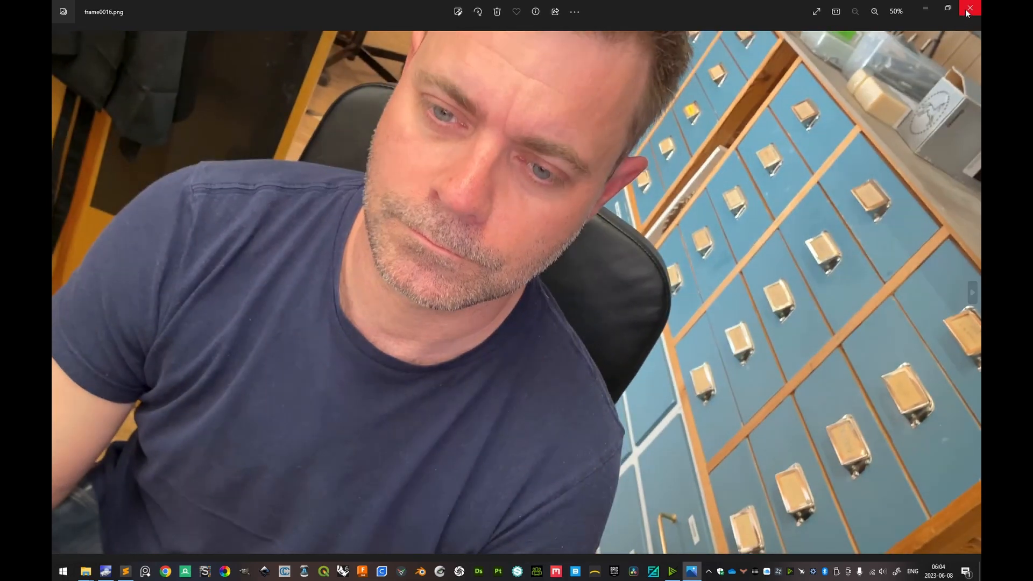
{"action": "left_click", "coordinate": [969, 9]}
{"action": "scroll", "coordinate": [702, 330], "scroll_direction": "down", "scroll_amount": 3}
{"action": "left_click", "coordinate": [554, 541]}
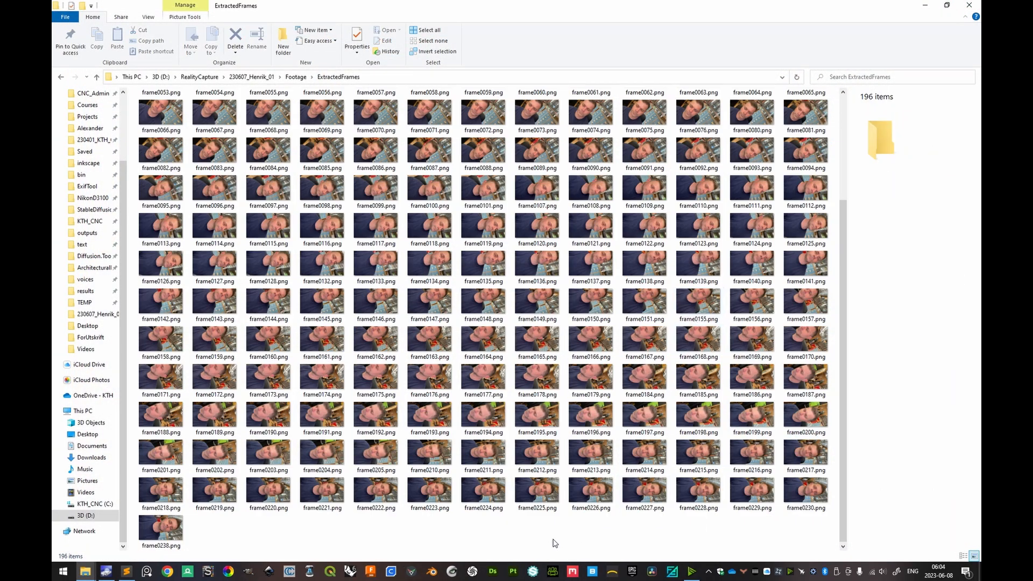
{"action": "key", "text": "ctrl+a"}
{"action": "left_click", "coordinate": [290, 536]}
{"action": "scroll", "coordinate": [592, 333], "scroll_direction": "up", "scroll_amount": 3}
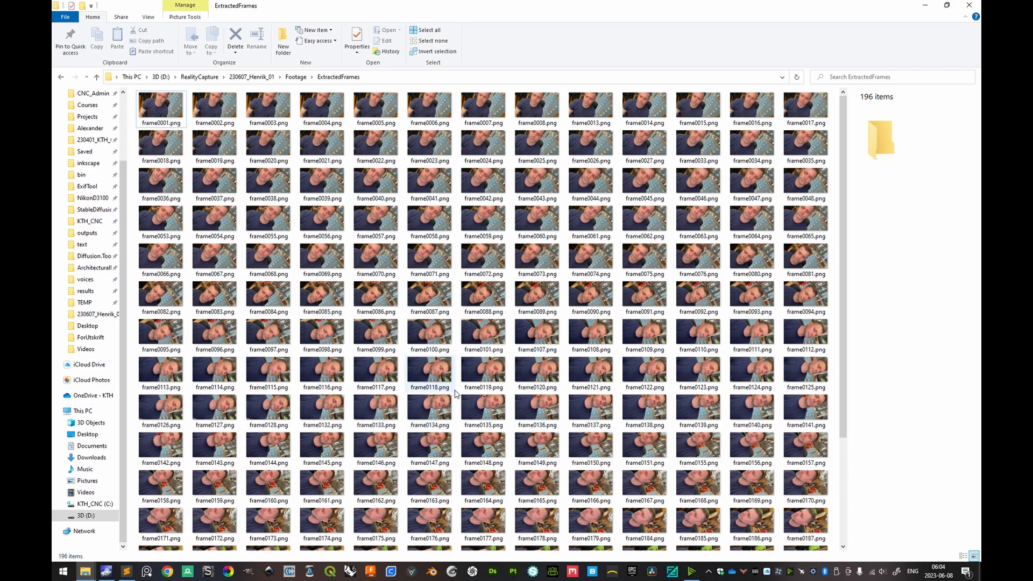
Step: Launch RealityCapture 1.2 with a new empty project
{"action": "key", "text": "super"}
{"action": "type", "text": "reali"}
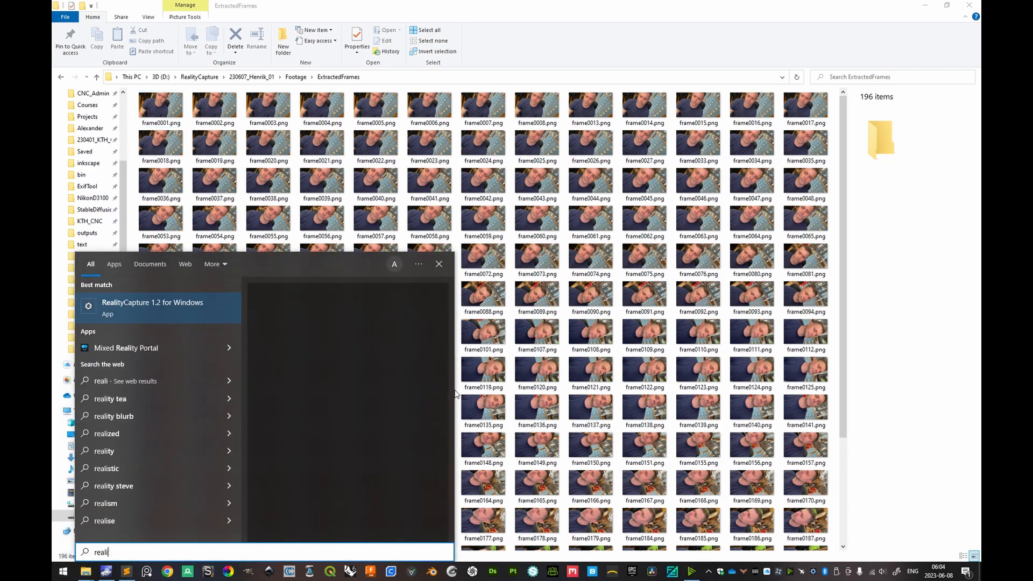
{"action": "key", "text": "Return"}
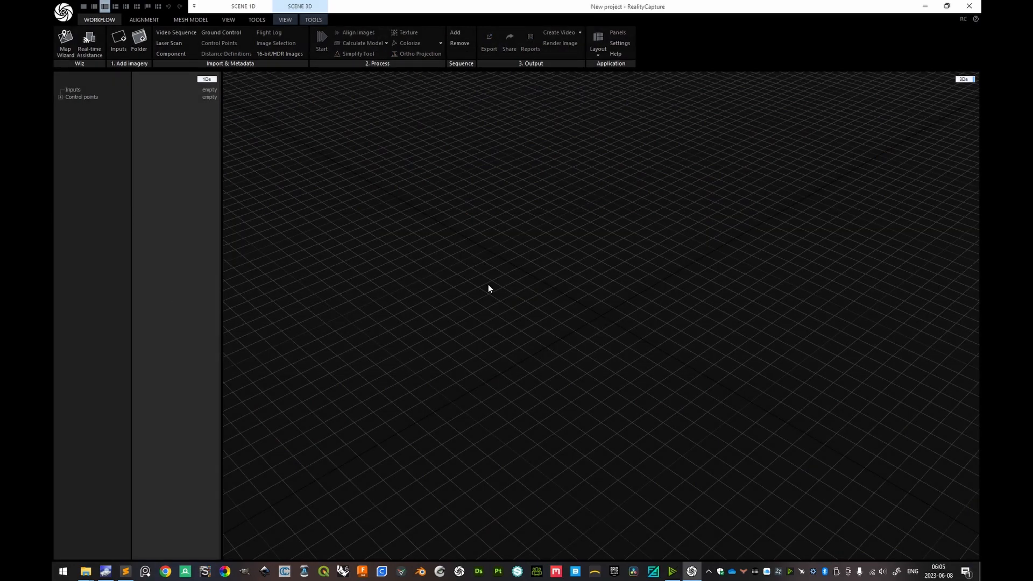
{"action": "left_click", "coordinate": [63, 12]}
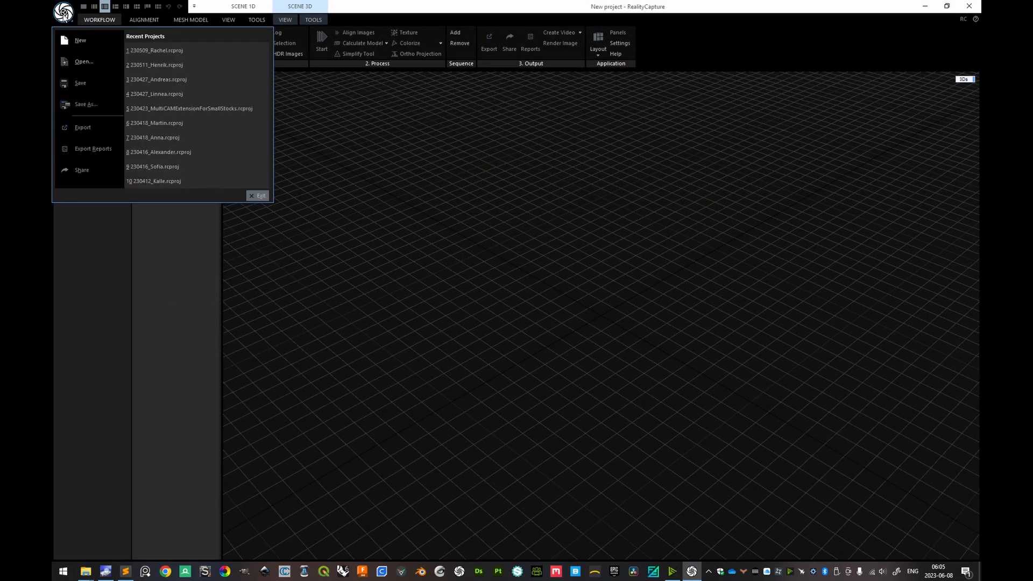
{"action": "left_click", "coordinate": [63, 12]}
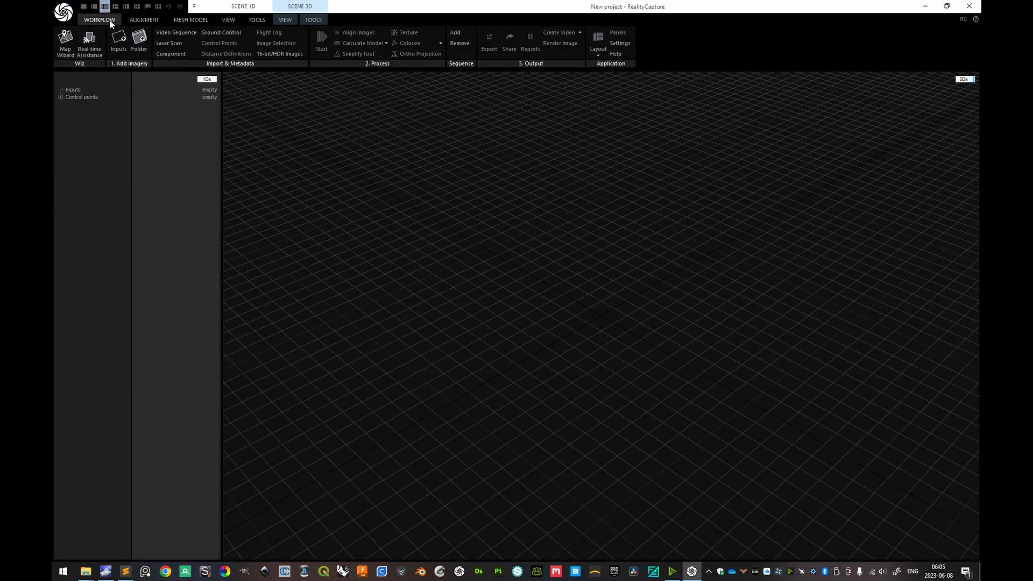
Step: Import all images from the ExtractedFrames folder in the 230607 project's Footage folder and expand the list of imported images
{"action": "left_click", "coordinate": [119, 47]}
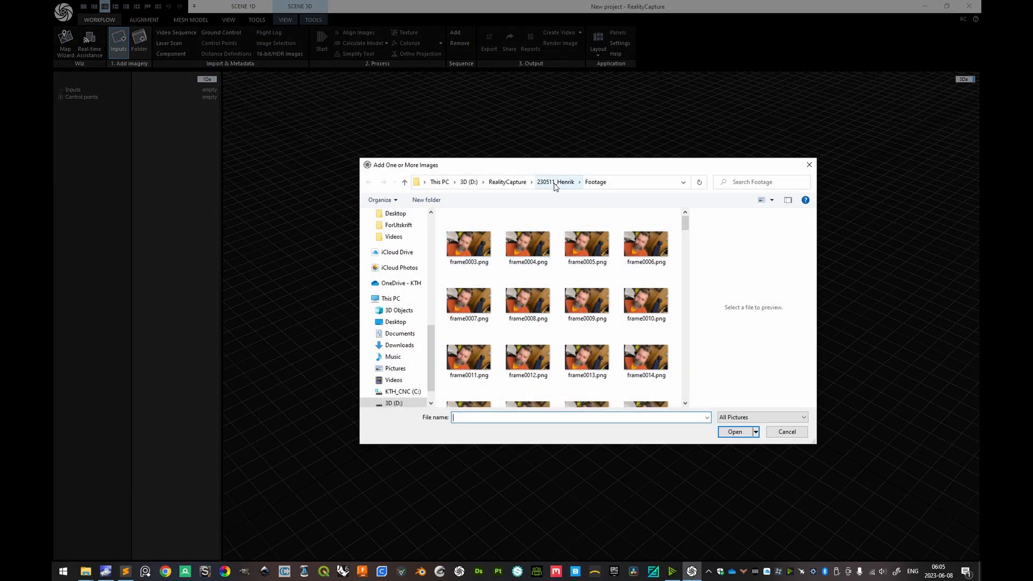
{"action": "left_click", "coordinate": [555, 183]}
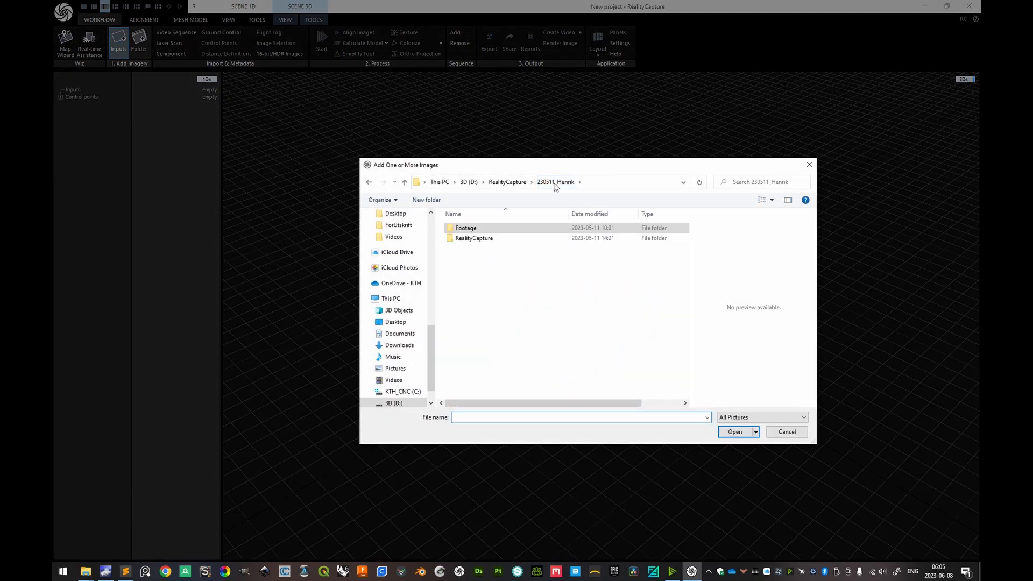
{"action": "left_click", "coordinate": [517, 182]}
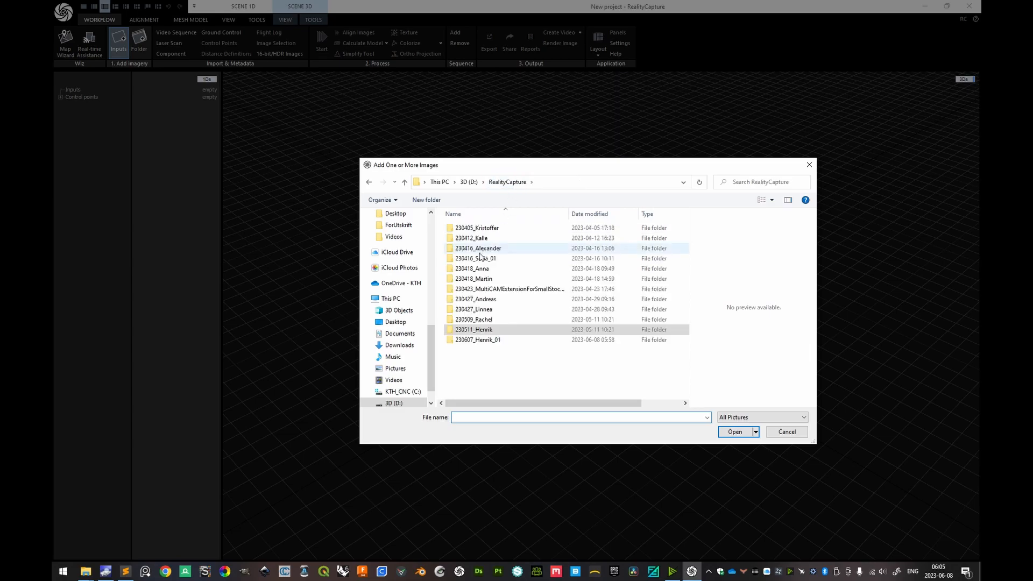
{"action": "double_click", "coordinate": [484, 340]}
{"action": "double_click", "coordinate": [477, 241]}
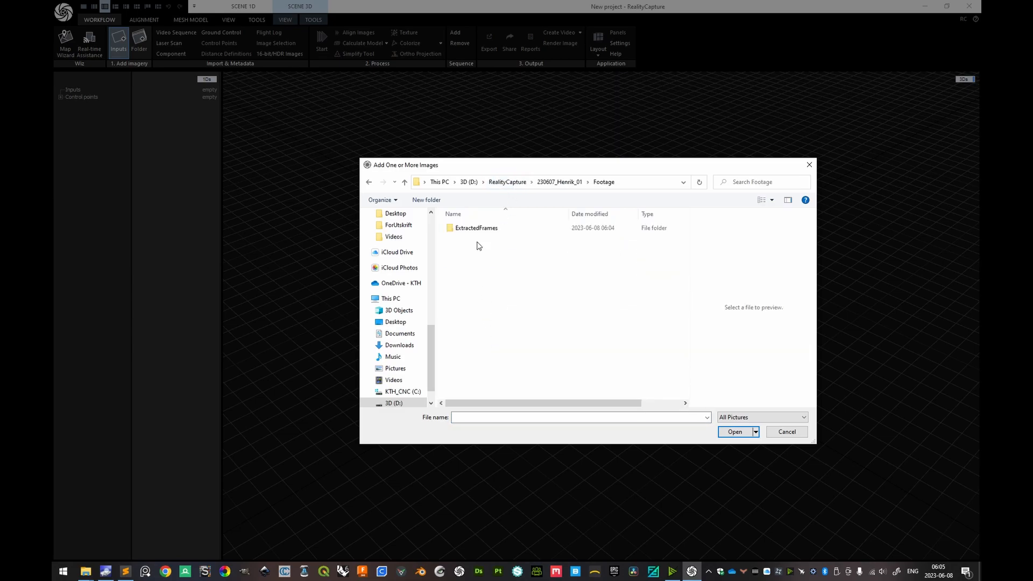
{"action": "double_click", "coordinate": [484, 232]}
{"action": "key", "text": "ctrl+a"}
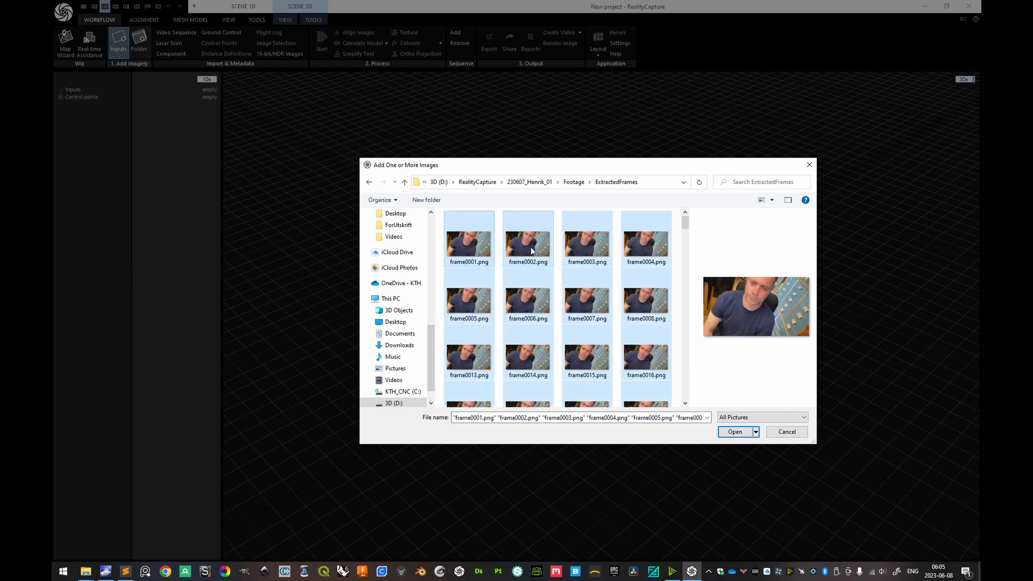
{"action": "left_click", "coordinate": [735, 432]}
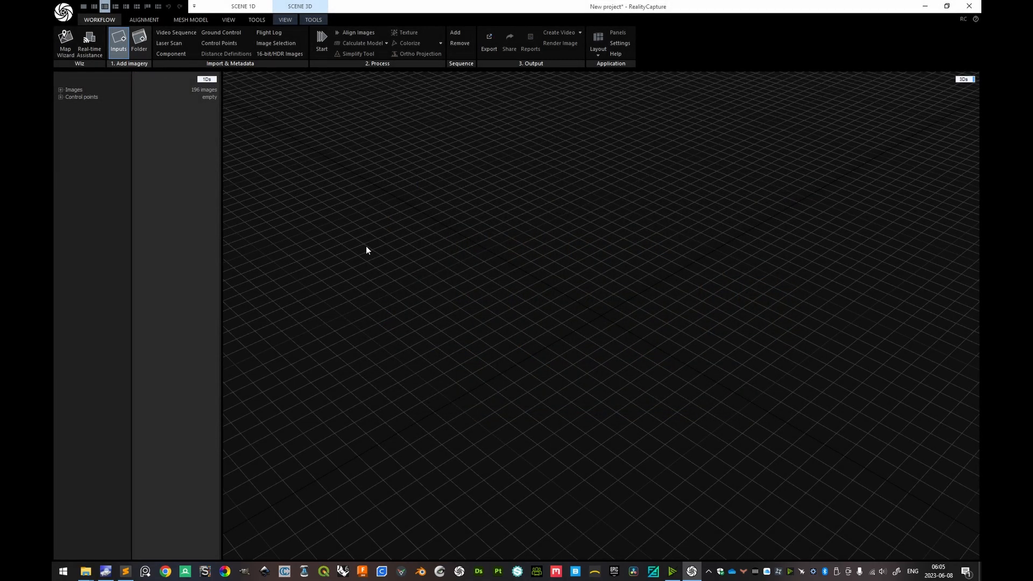
{"action": "left_click", "coordinate": [60, 89]}
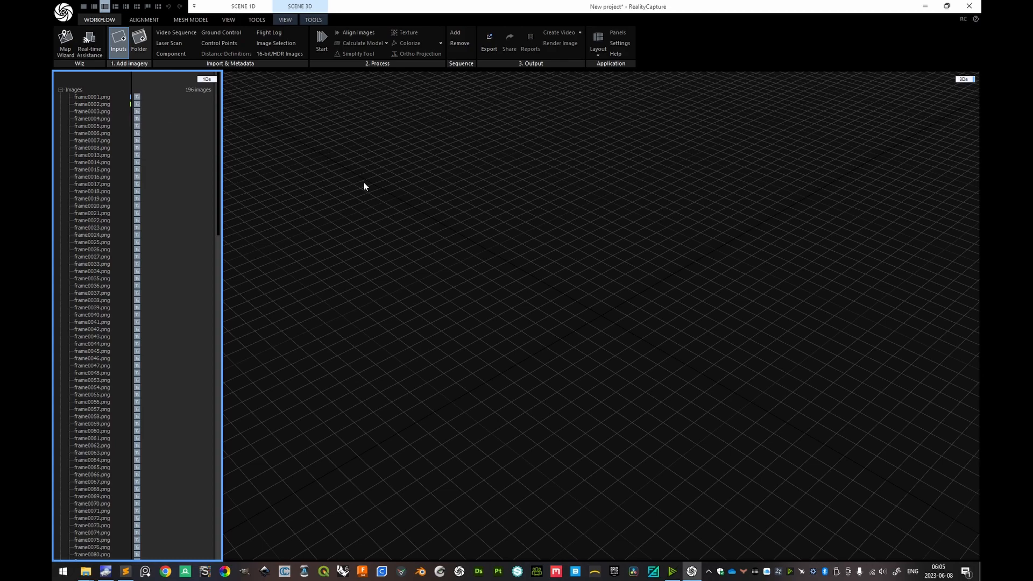
Step: Save the project under the 230607 project folder's name in a new subfolder named RealityCapture
{"action": "key", "text": "ctrl+s"}
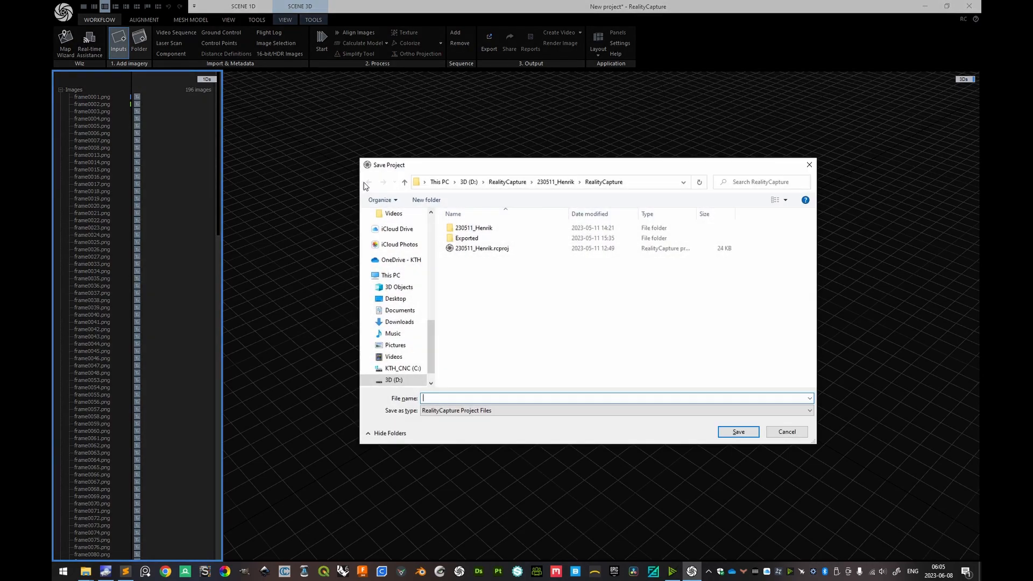
{"action": "left_click", "coordinate": [518, 183]}
{"action": "double_click", "coordinate": [491, 341]}
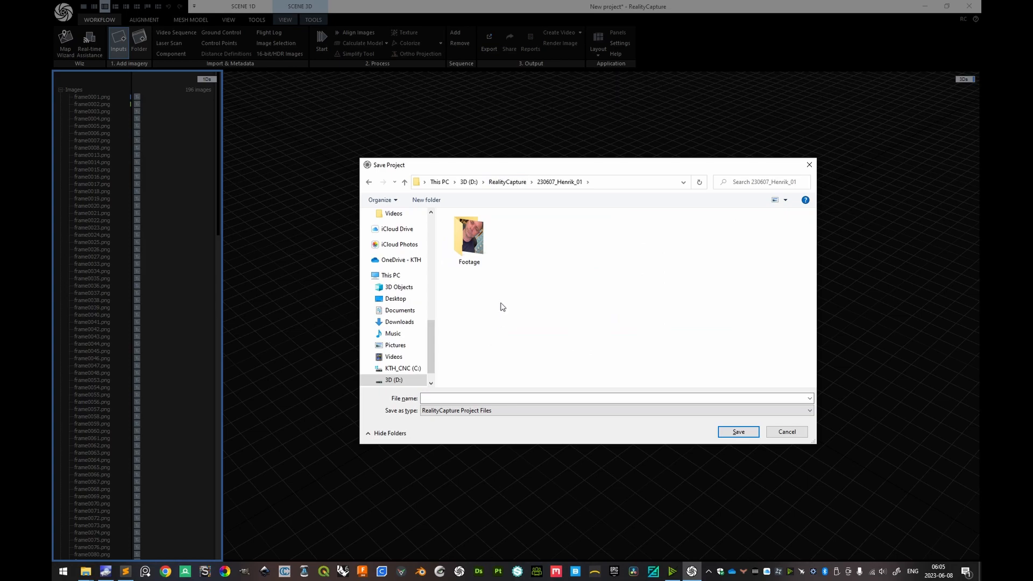
{"action": "key", "text": "ctrl+shift+n"}
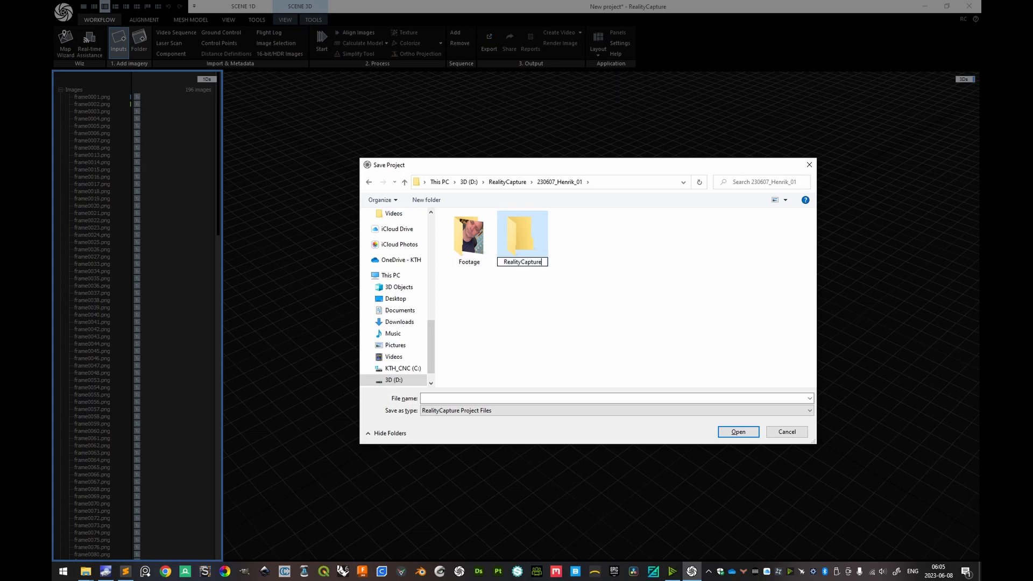
{"action": "key", "text": "Return"}
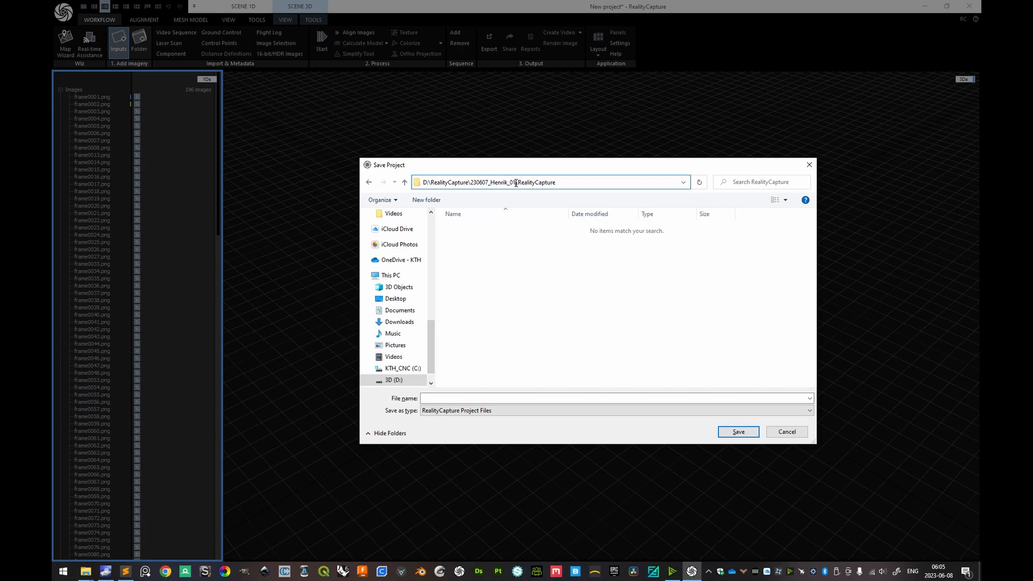
{"action": "left_click", "coordinate": [469, 398]}
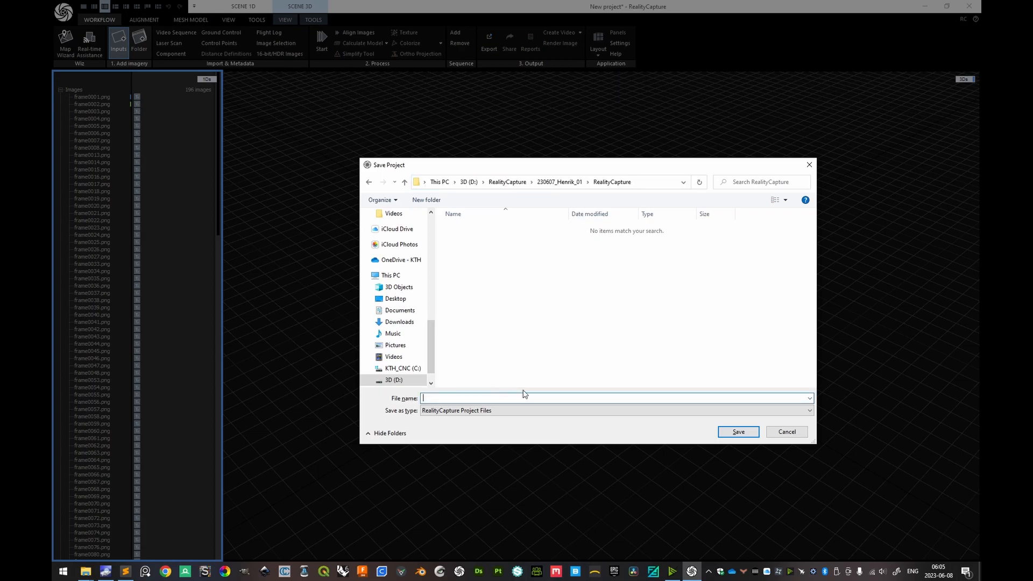
{"action": "left_click", "coordinate": [739, 432]}
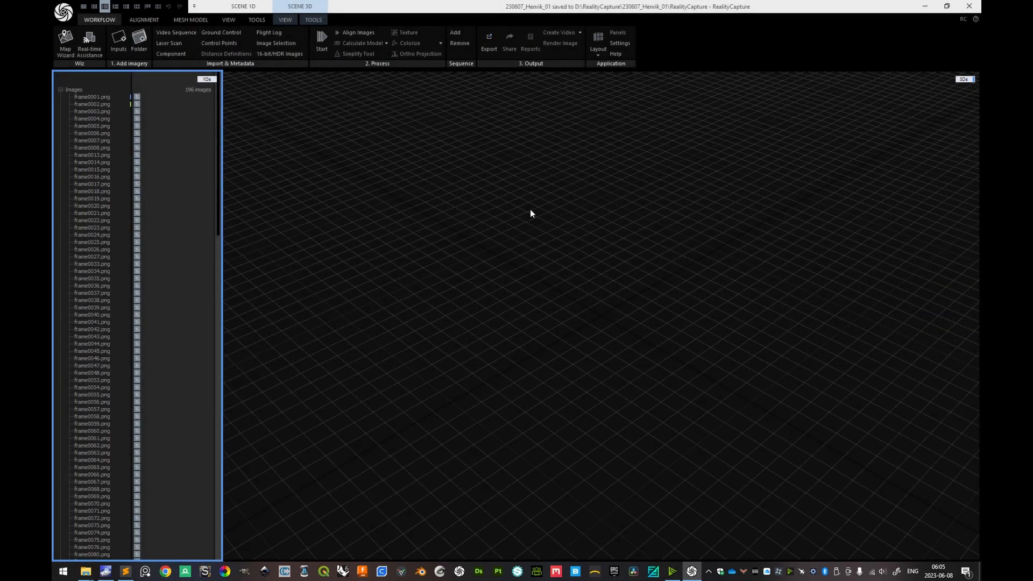
Step: Collapse the image list and align all imported images
{"action": "left_click", "coordinate": [61, 89]}
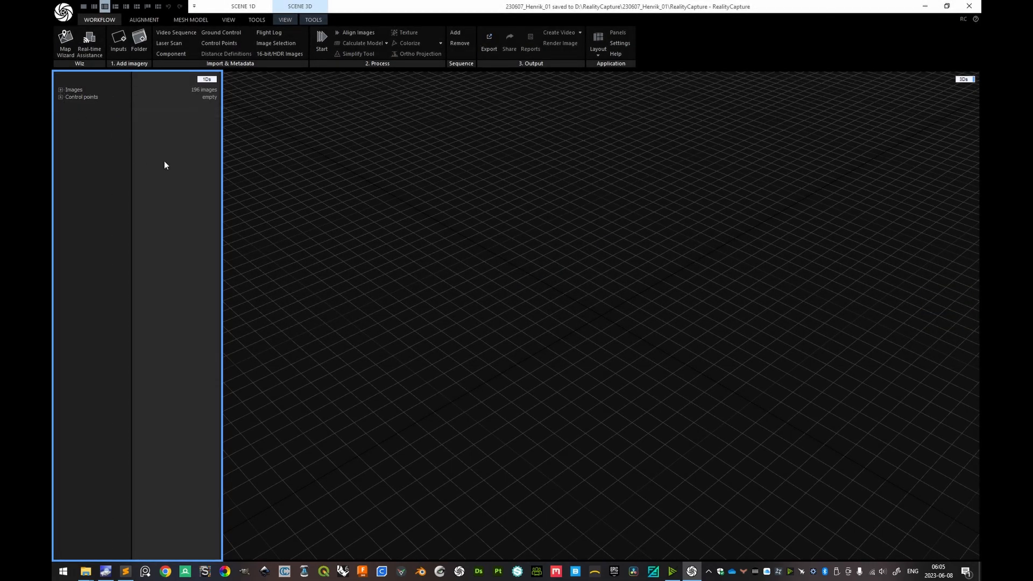
{"action": "left_click", "coordinate": [150, 20]}
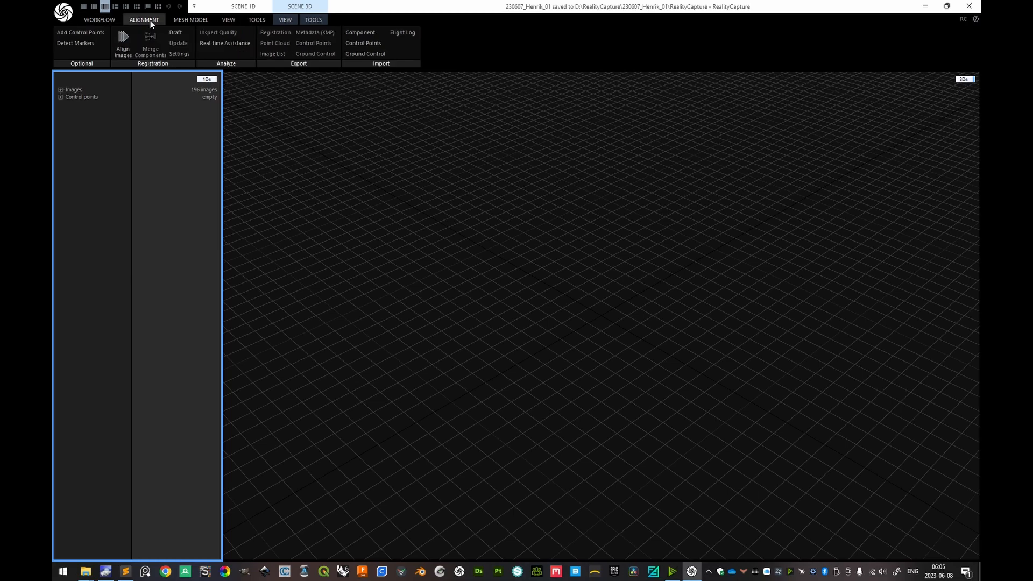
{"action": "left_click", "coordinate": [123, 48]}
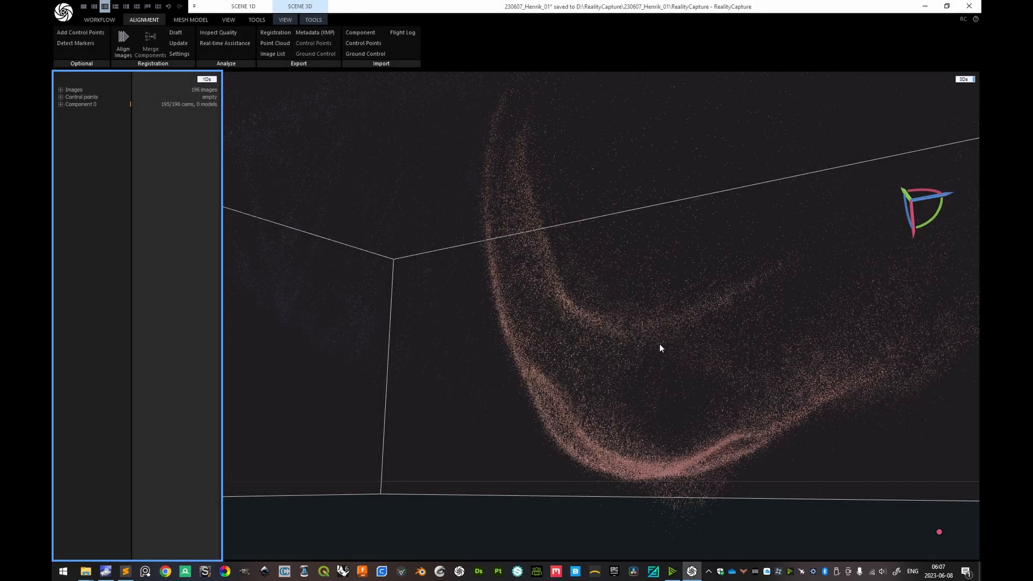
Step: Pull the sides of the reconstruction region inward so it fits more closely around the head in the sparse point cloud
{"action": "scroll", "coordinate": [657, 335], "scroll_direction": "down", "scroll_amount": 2}
{"action": "scroll", "coordinate": [640, 305], "scroll_direction": "down", "scroll_amount": 2}
{"action": "right_click_drag", "start_coordinate": [636, 303], "coordinate": [616, 327]}
{"action": "right_click_drag", "start_coordinate": [697, 322], "coordinate": [724, 426]}
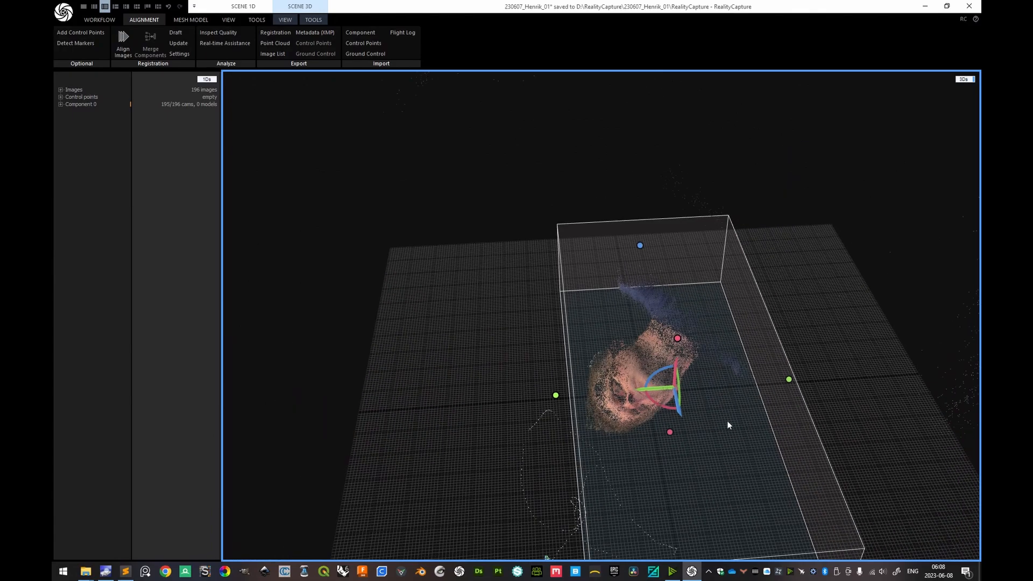
{"action": "left_click_drag", "start_coordinate": [788, 385], "coordinate": [717, 387]}
{"action": "left_click_drag", "start_coordinate": [627, 412], "coordinate": [591, 408]}
{"action": "right_click_drag", "start_coordinate": [648, 415], "coordinate": [571, 401]}
{"action": "left_click_drag", "start_coordinate": [859, 353], "coordinate": [748, 370]}
{"action": "right_click_drag", "start_coordinate": [724, 399], "coordinate": [683, 374]}
{"action": "left_click_drag", "start_coordinate": [455, 411], "coordinate": [568, 410]}
{"action": "scroll", "coordinate": [722, 410], "scroll_direction": "up", "scroll_amount": 3}
{"action": "right_click_drag", "start_coordinate": [719, 411], "coordinate": [711, 370]}
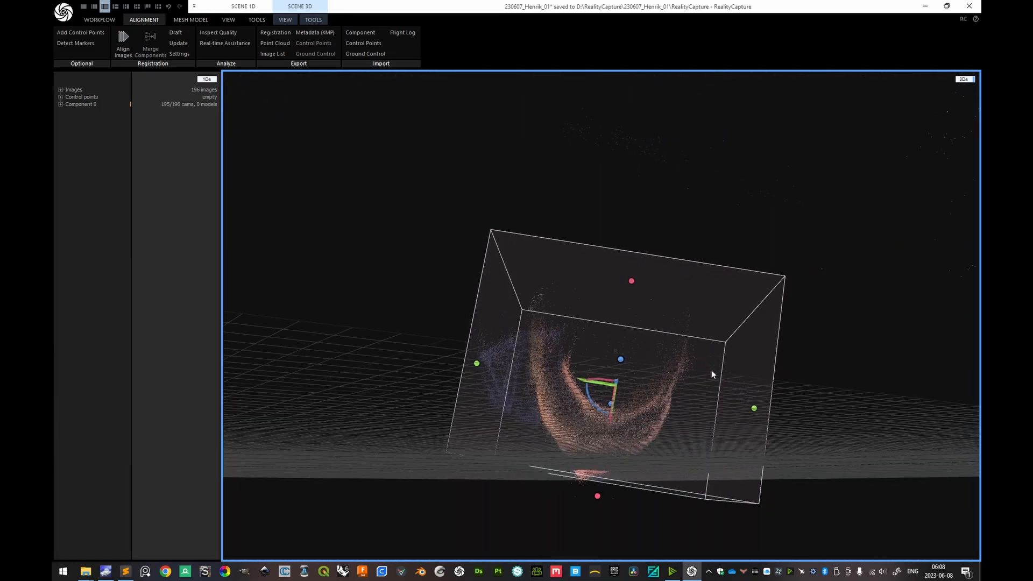
Step: Tighten the reconstruction region's height and width around the head and trim its lower end at the neck
{"action": "mouse_move", "coordinate": [597, 496]}
{"action": "left_mouse_down"}
{"action": "mouse_move", "coordinate": [641, 459]}
{"action": "mouse_move", "coordinate": [646, 468]}
{"action": "left_mouse_up"}
{"action": "left_click_drag", "start_coordinate": [749, 413], "coordinate": [698, 421]}
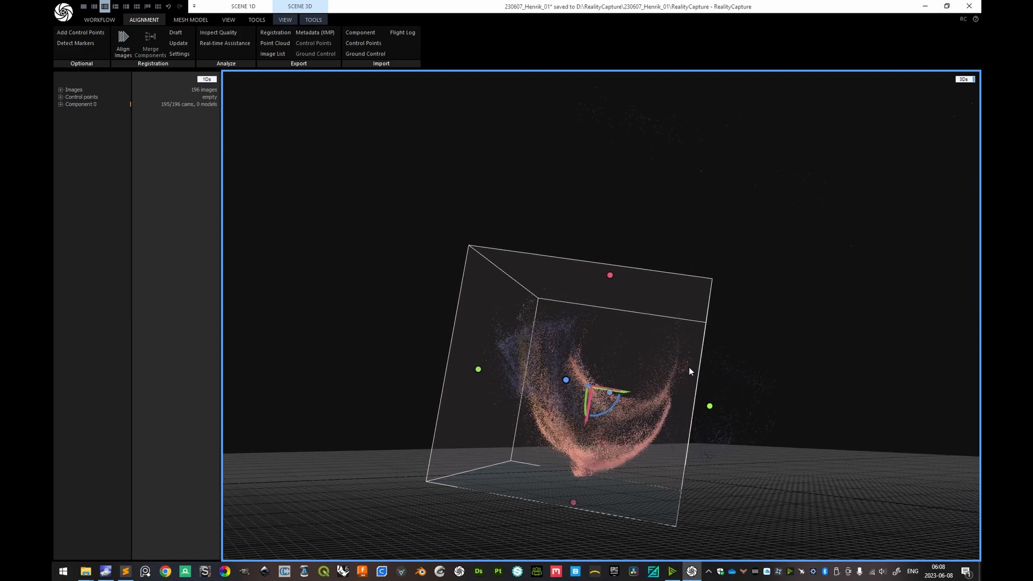
{"action": "left_click_drag", "start_coordinate": [577, 406], "coordinate": [515, 415]}
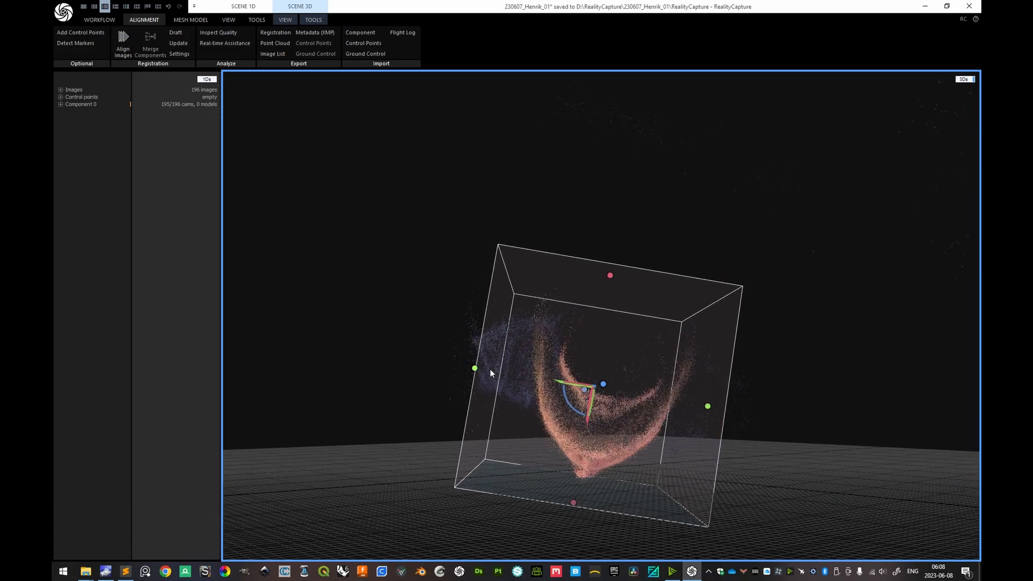
{"action": "left_click_drag", "start_coordinate": [478, 368], "coordinate": [495, 371]}
{"action": "right_click_drag", "start_coordinate": [533, 425], "coordinate": [721, 359]}
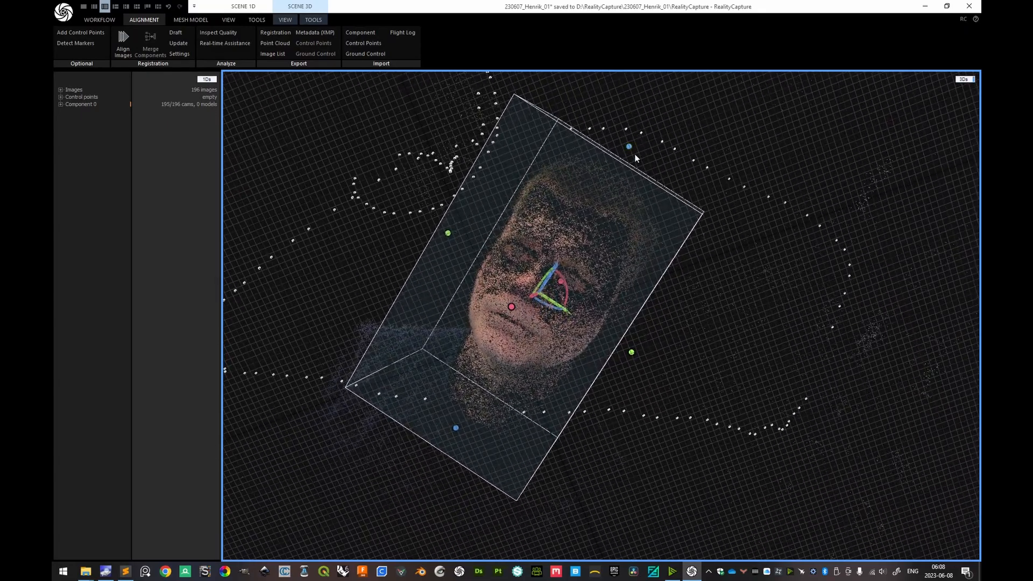
{"action": "right_click_drag", "start_coordinate": [626, 153], "coordinate": [660, 209]}
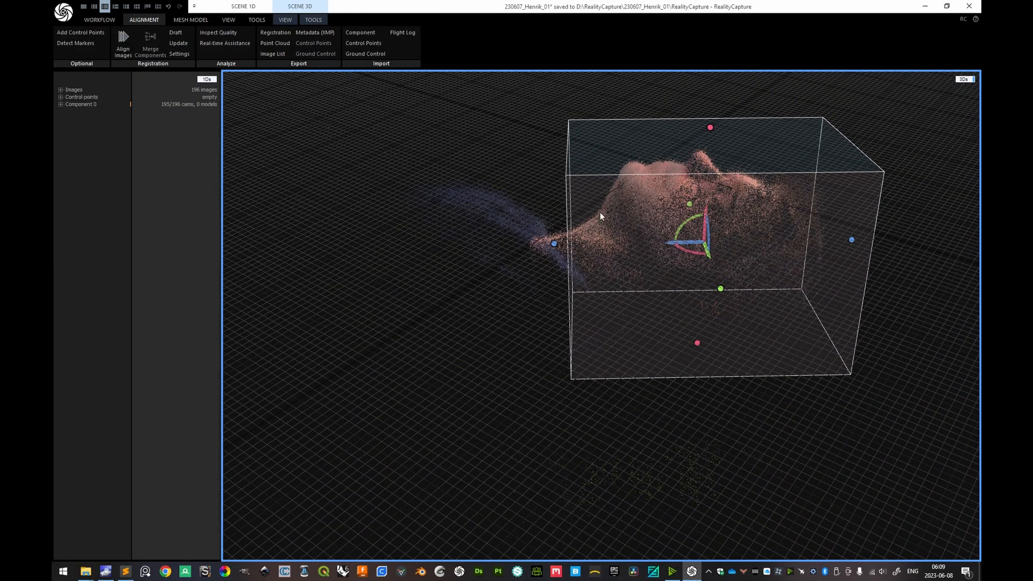
{"action": "right_click_drag", "start_coordinate": [546, 251], "coordinate": [441, 359]}
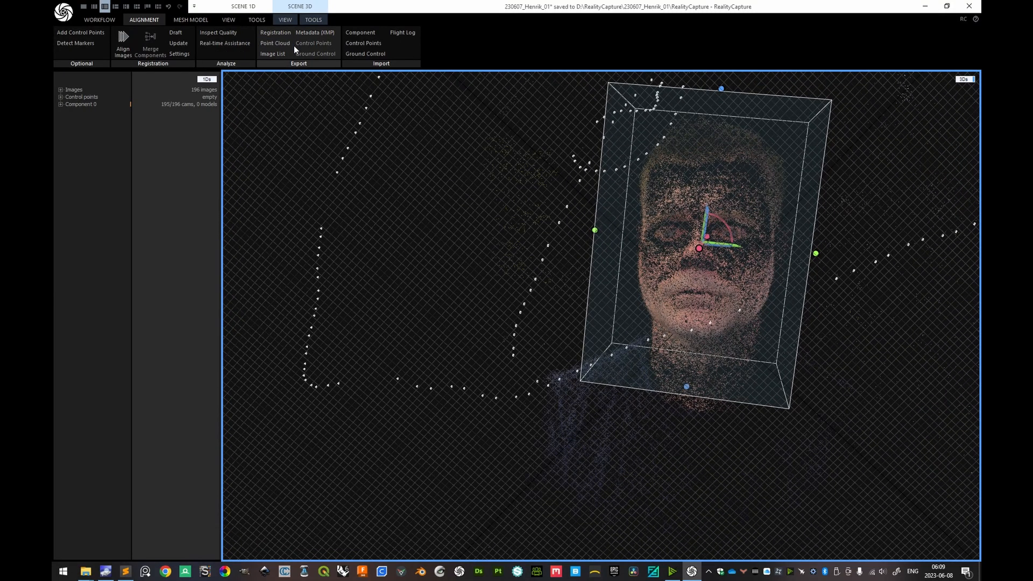
Step: Set the ground plane by the reconstruction region
{"action": "left_click", "coordinate": [262, 20]}
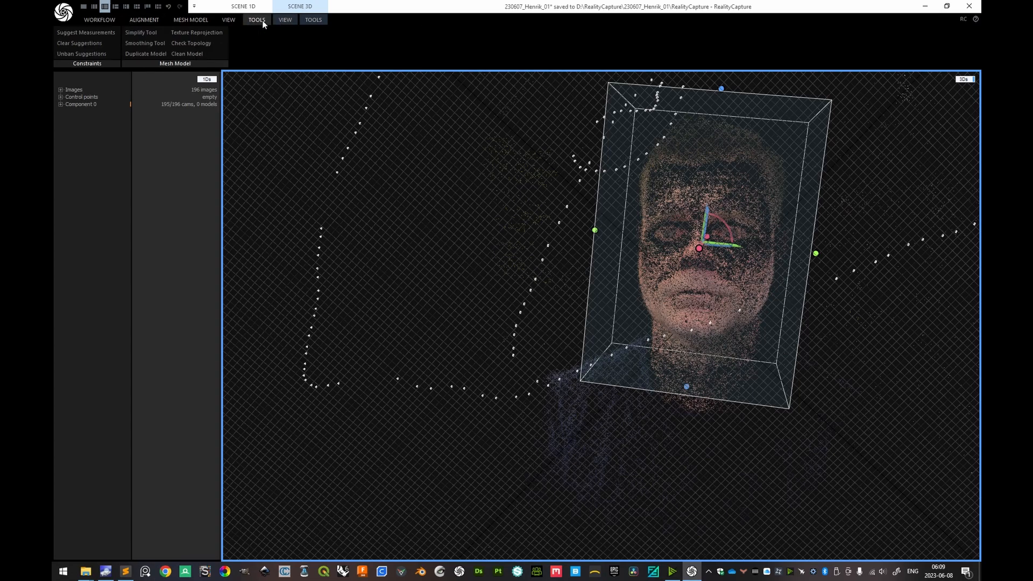
{"action": "left_click", "coordinate": [311, 21]}
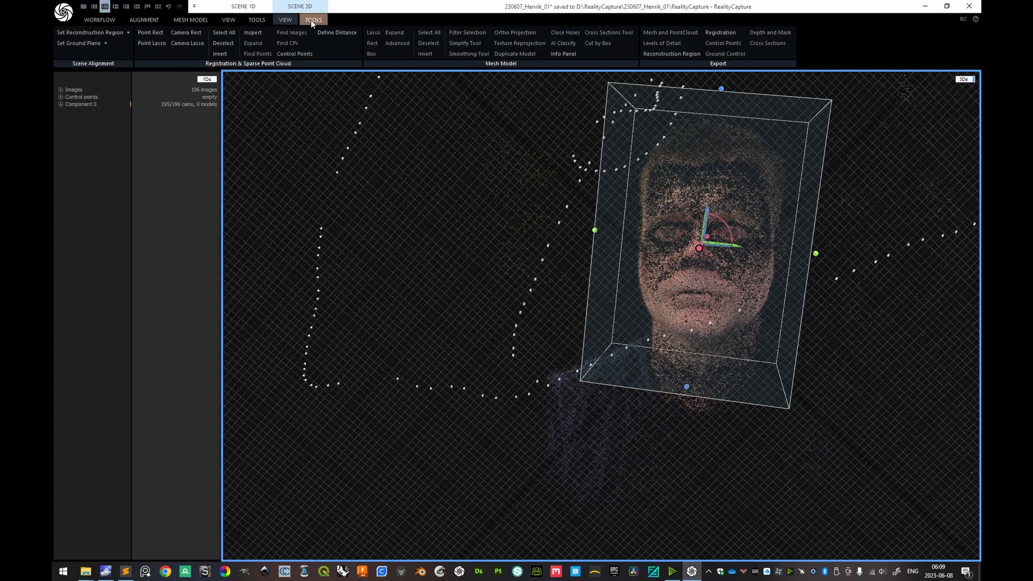
{"action": "left_click", "coordinate": [105, 43]}
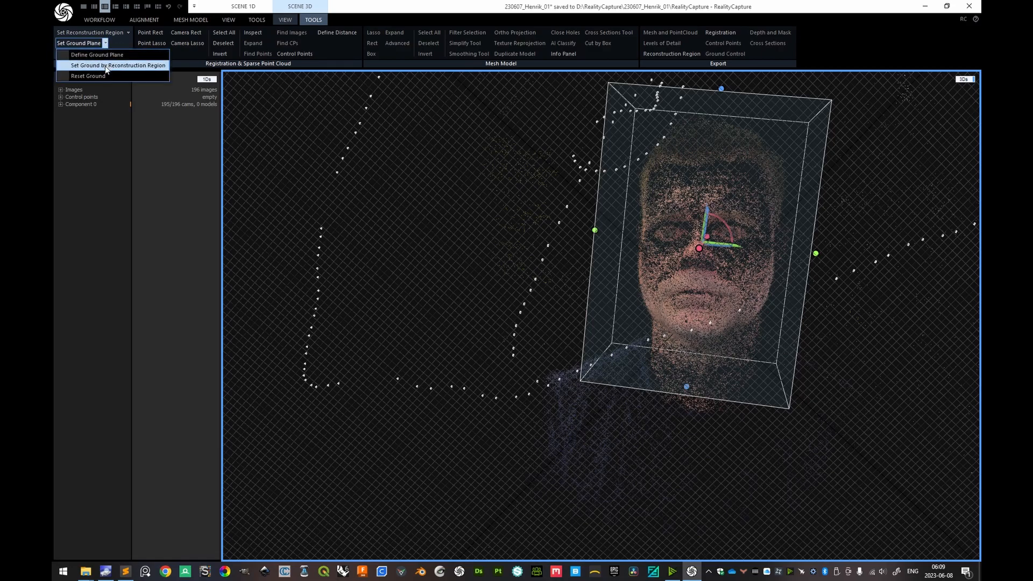
{"action": "left_click", "coordinate": [110, 66]}
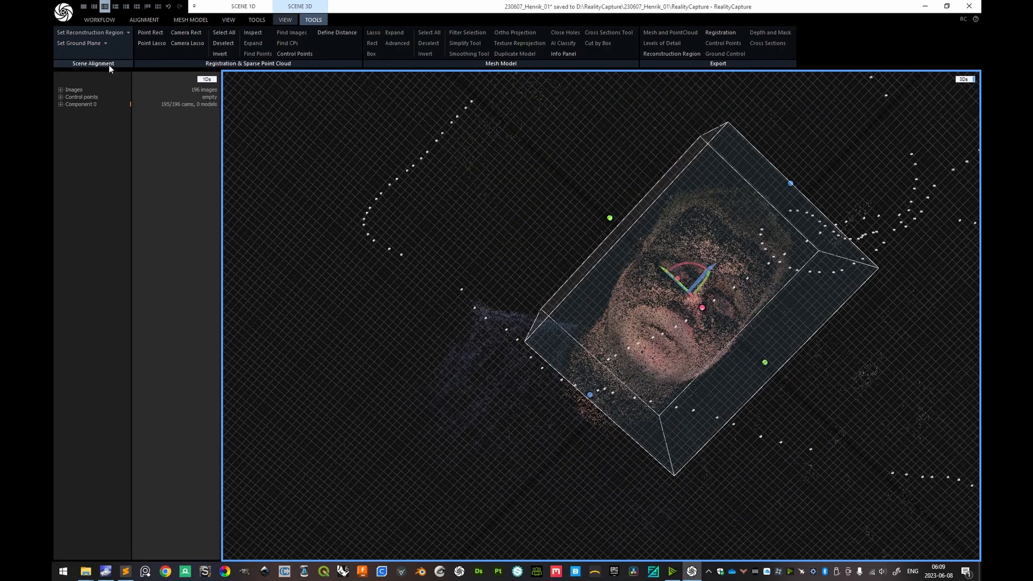
{"action": "left_click_drag", "start_coordinate": [749, 248], "coordinate": [673, 156]}
{"action": "left_click_drag", "start_coordinate": [757, 241], "coordinate": [731, 146]}
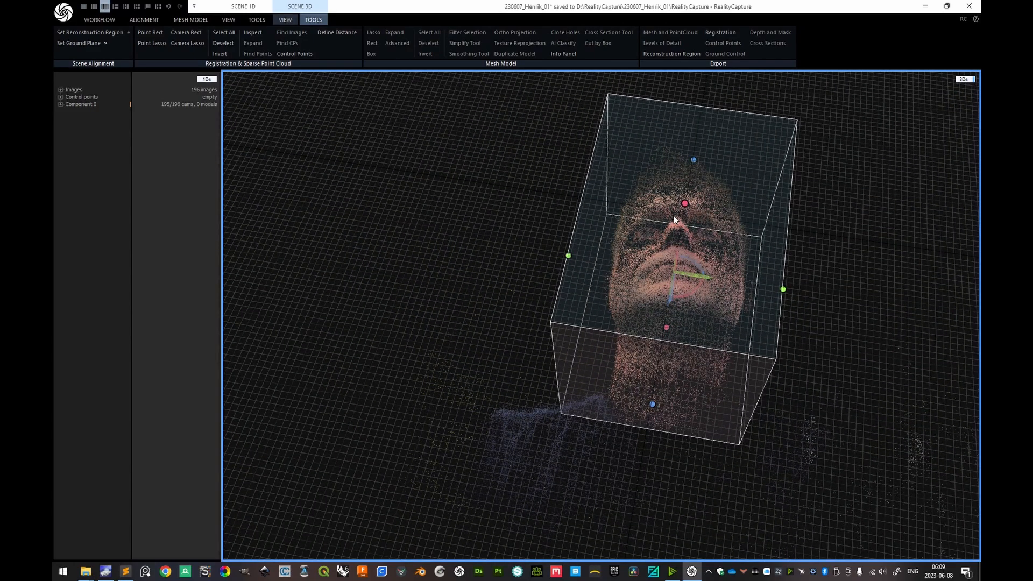
Step: Hide the grid in the 3D scene and show it again
{"action": "left_click", "coordinate": [292, 19]}
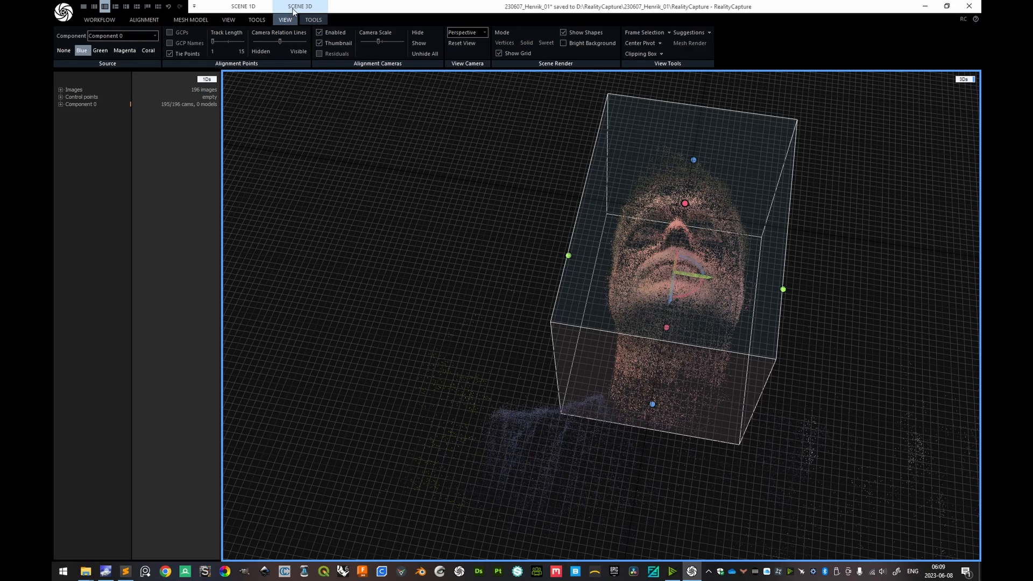
{"action": "left_click", "coordinate": [170, 54]}
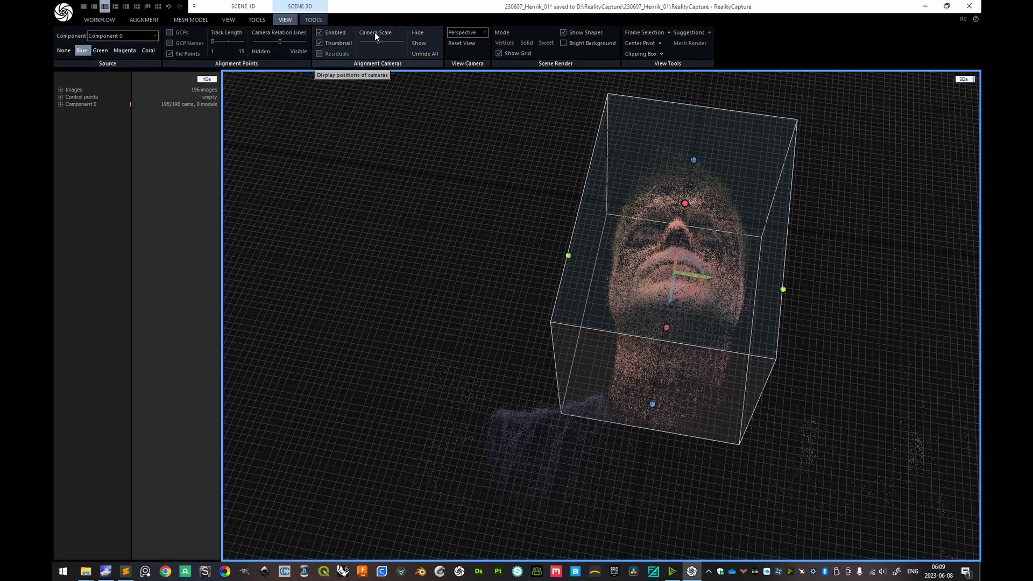
{"action": "left_click", "coordinate": [499, 55]}
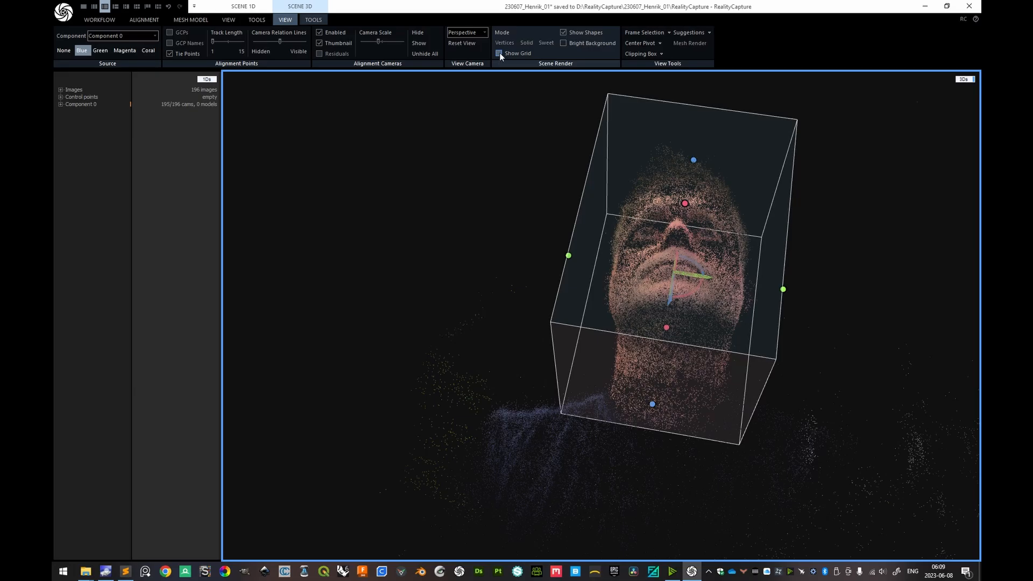
{"action": "left_click", "coordinate": [499, 54]}
Step: Check the reconstruction region against the grid and set the ground by the reconstruction region once more
{"action": "scroll", "coordinate": [814, 271], "scroll_direction": "down", "scroll_amount": 3}
{"action": "scroll", "coordinate": [813, 271], "scroll_direction": "up", "scroll_amount": 4}
{"action": "left_click_drag", "start_coordinate": [770, 264], "coordinate": [661, 122]}
{"action": "scroll", "coordinate": [721, 271], "scroll_direction": "down", "scroll_amount": 5}
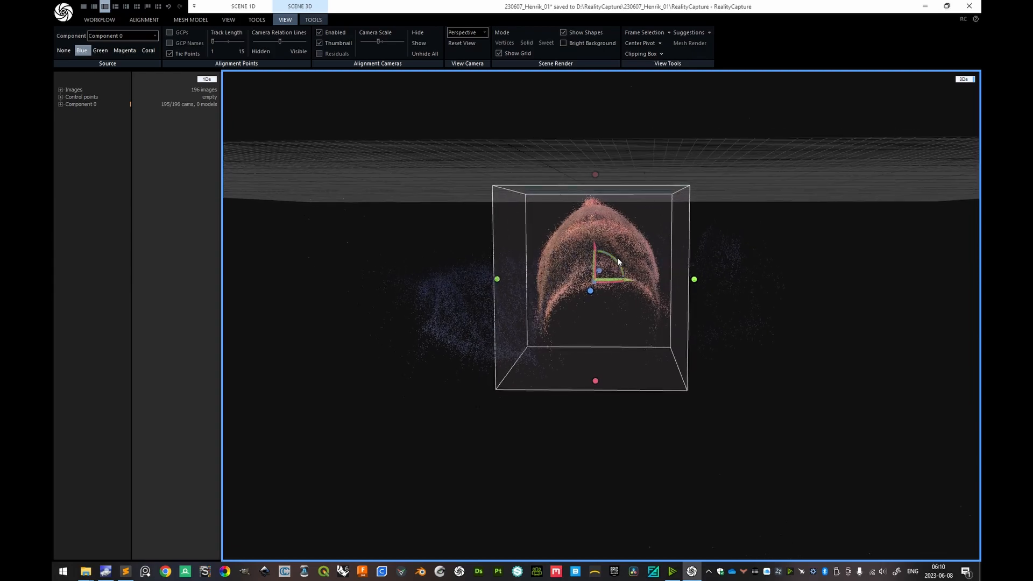
{"action": "left_click_drag", "start_coordinate": [617, 258], "coordinate": [708, 355]}
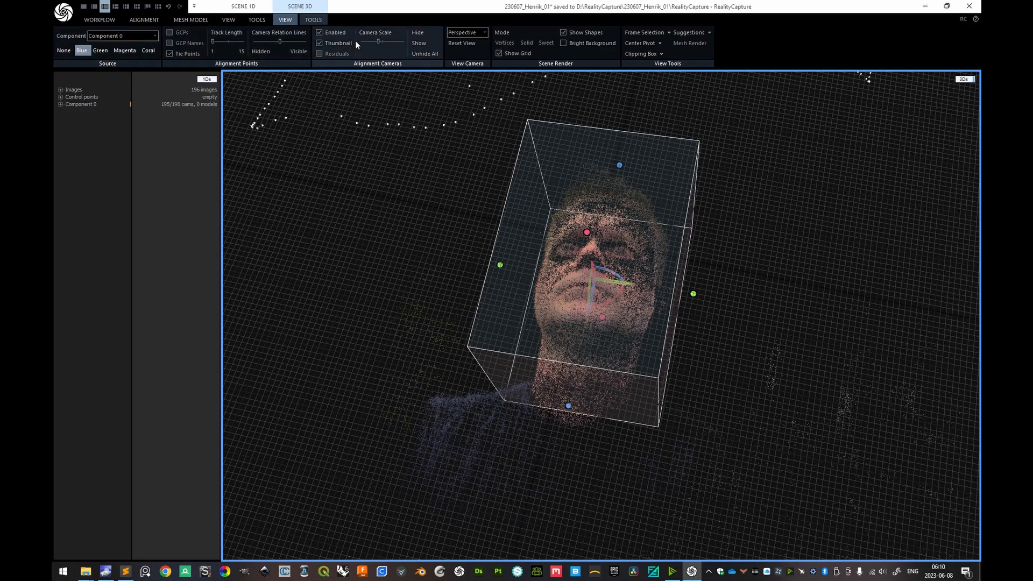
{"action": "left_click", "coordinate": [316, 20]}
{"action": "left_click", "coordinate": [105, 44]}
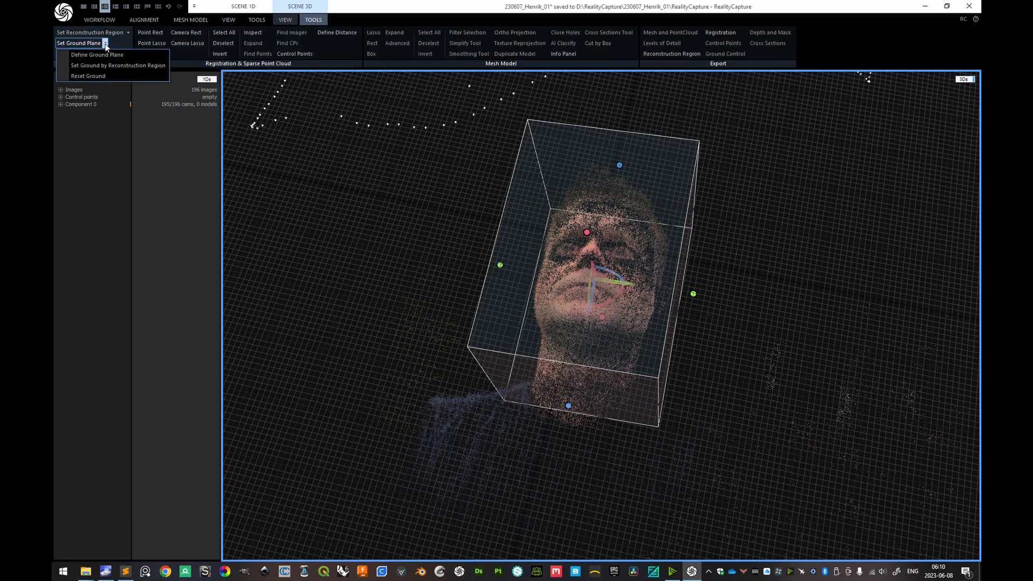
{"action": "left_click", "coordinate": [108, 64]}
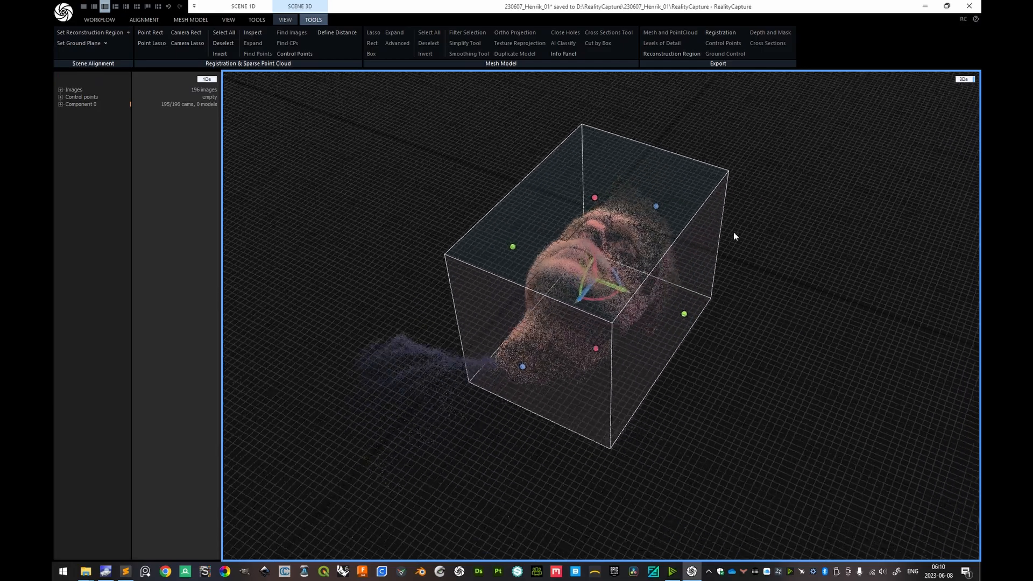
{"action": "right_click_drag", "start_coordinate": [684, 165], "coordinate": [693, 279]}
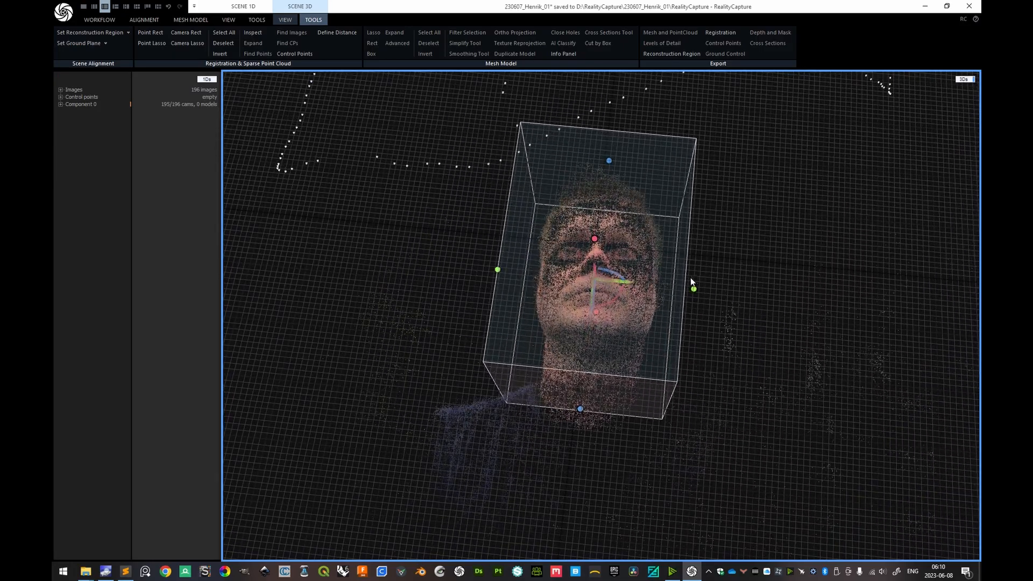
Step: Hide the grid in the 3D scene and calculate the head's mesh model at normal detail
{"action": "left_click", "coordinate": [285, 20]}
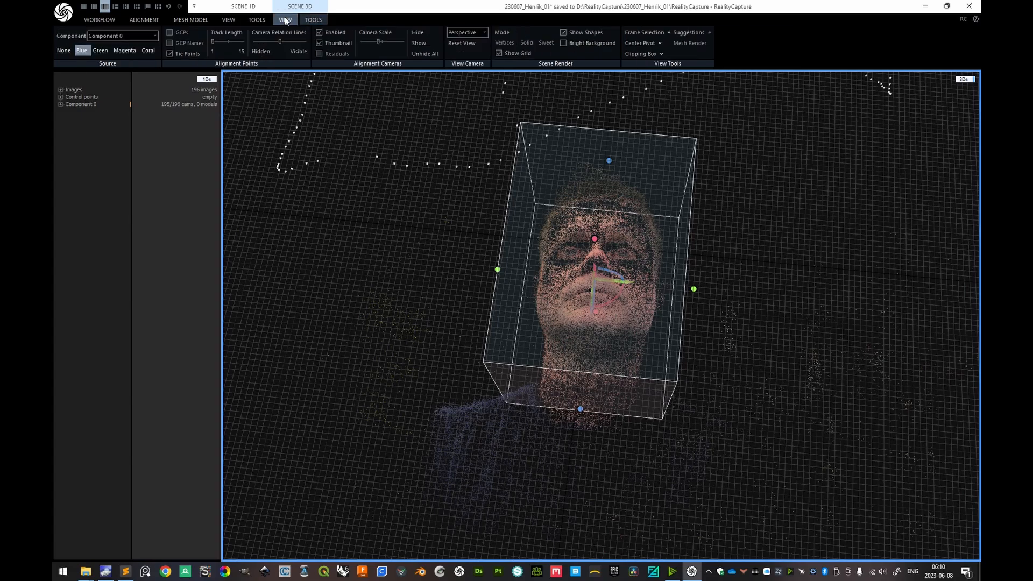
{"action": "left_click", "coordinate": [498, 53]}
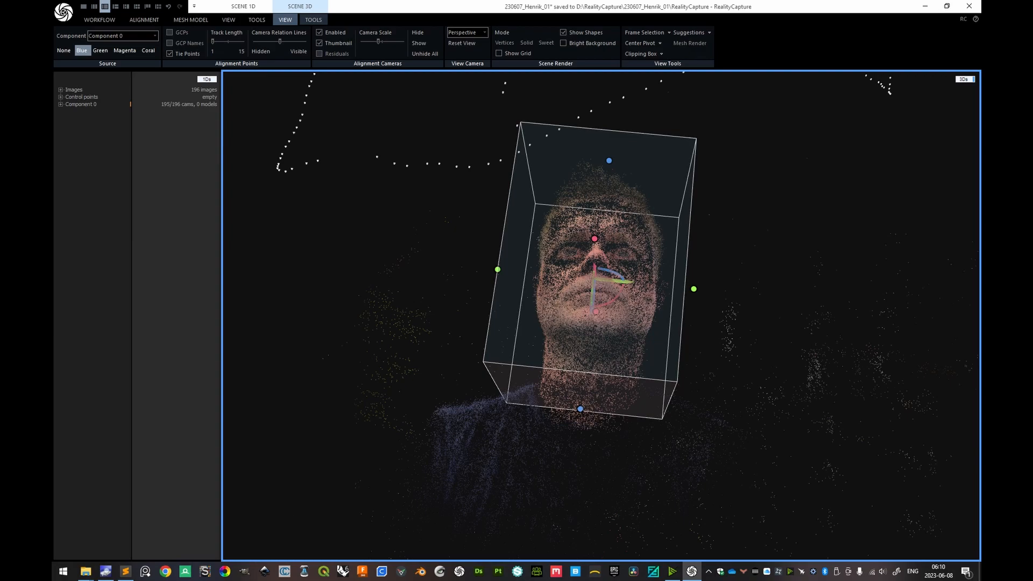
{"action": "left_click_drag", "start_coordinate": [583, 451], "coordinate": [431, 393]}
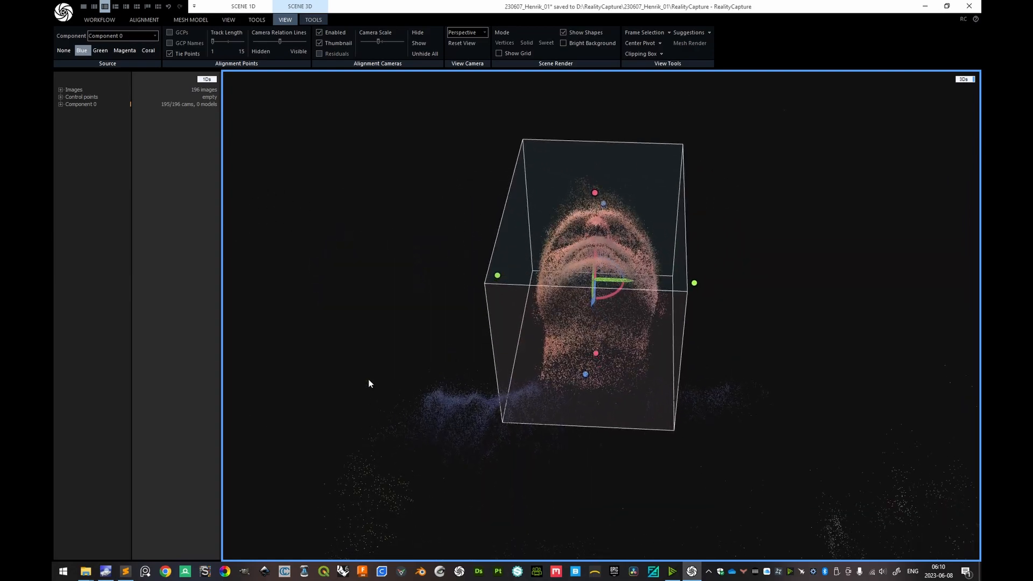
{"action": "left_click", "coordinate": [199, 20]}
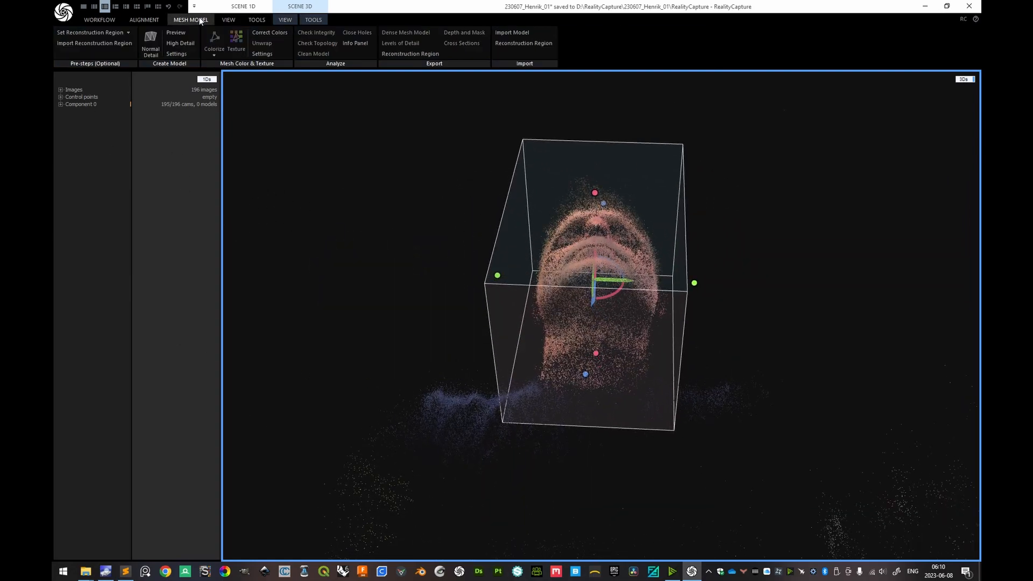
{"action": "left_click", "coordinate": [151, 49]}
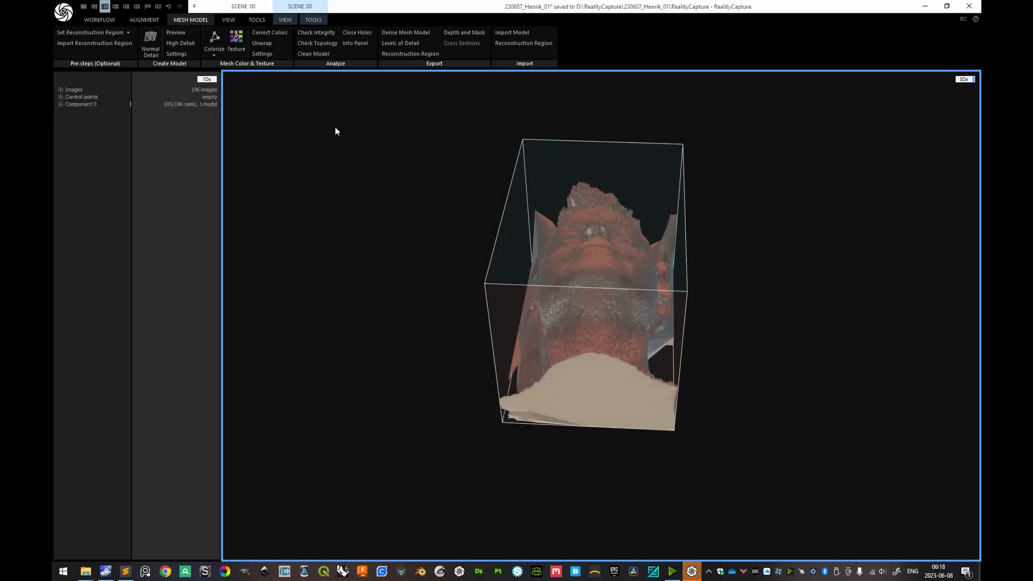
Step: Examine the reconstructed head mesh from the front and side, checking the face, chin, neck, ear area and coarse rear surfaces
{"action": "mouse_move", "coordinate": [769, 295]}
{"action": "left_mouse_down"}
{"action": "mouse_move", "coordinate": [733, 263]}
{"action": "mouse_move", "coordinate": [685, 305]}
{"action": "mouse_move", "coordinate": [751, 304]}
{"action": "left_mouse_up"}
{"action": "scroll", "coordinate": [676, 276], "scroll_direction": "up", "scroll_amount": 5}
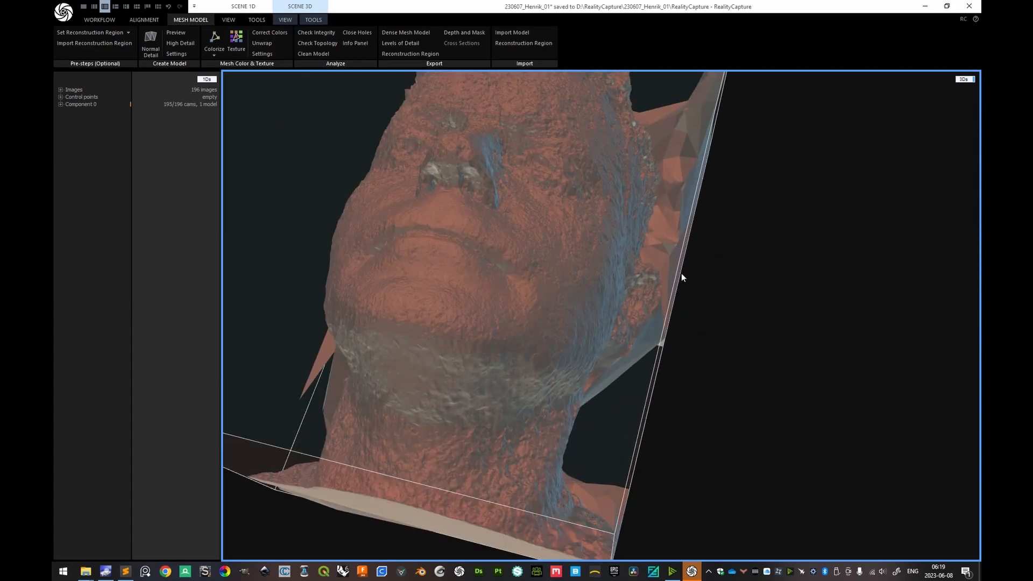
{"action": "left_click_drag", "start_coordinate": [727, 267], "coordinate": [491, 281]}
{"action": "scroll", "coordinate": [624, 287], "scroll_direction": "down", "scroll_amount": 3}
{"action": "scroll", "coordinate": [604, 285], "scroll_direction": "up", "scroll_amount": 5}
{"action": "left_click_drag", "start_coordinate": [604, 286], "coordinate": [540, 265]}
{"action": "left_click_drag", "start_coordinate": [483, 290], "coordinate": [841, 425]}
{"action": "scroll", "coordinate": [597, 345], "scroll_direction": "down", "scroll_amount": 4}
{"action": "left_click_drag", "start_coordinate": [679, 307], "coordinate": [693, 211]}
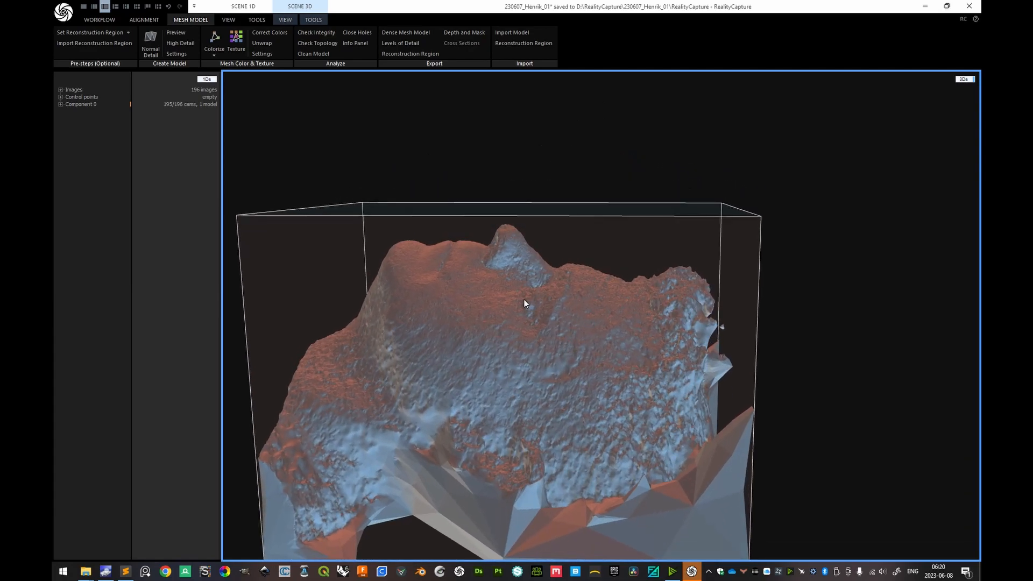
{"action": "left_click_drag", "start_coordinate": [503, 310], "coordinate": [677, 268]}
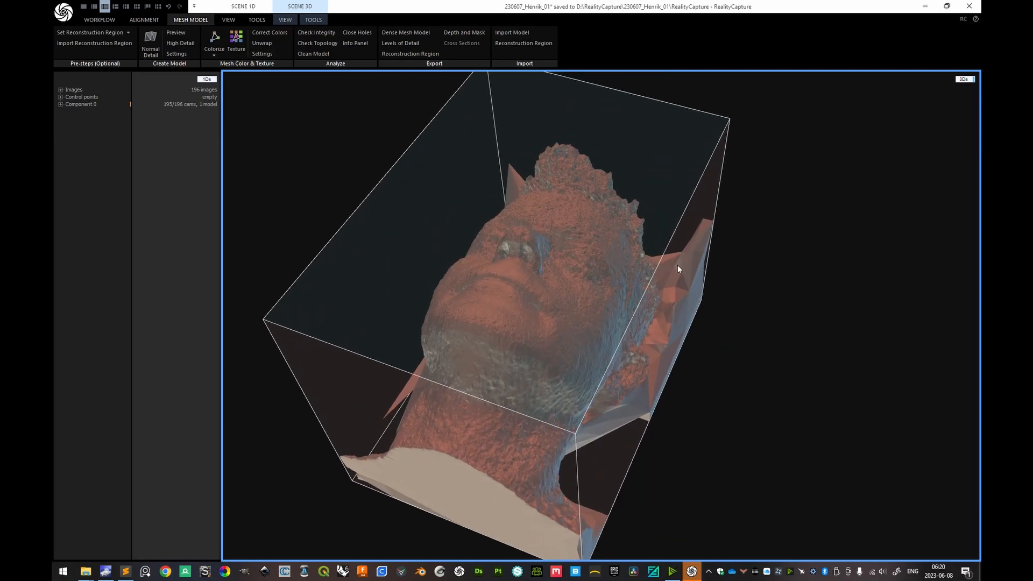
{"action": "left_click_drag", "start_coordinate": [682, 186], "coordinate": [650, 289]}
{"action": "left_click_drag", "start_coordinate": [664, 369], "coordinate": [684, 318]}
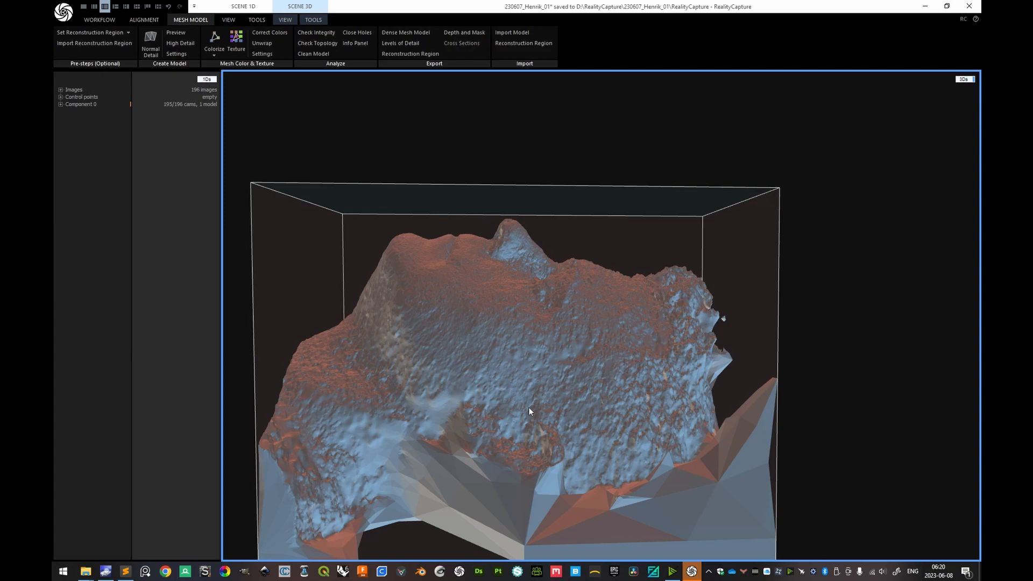
{"action": "left_click_drag", "start_coordinate": [408, 399], "coordinate": [390, 411]}
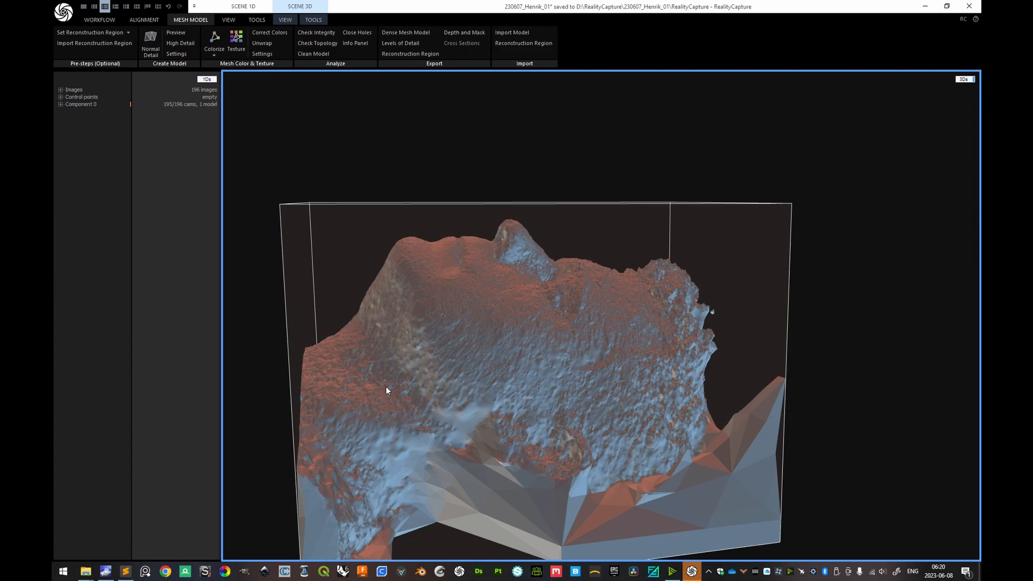
{"action": "mouse_move", "coordinate": [415, 412]}
{"action": "left_mouse_down"}
{"action": "mouse_move", "coordinate": [419, 424]}
{"action": "mouse_move", "coordinate": [417, 412]}
{"action": "left_mouse_up"}
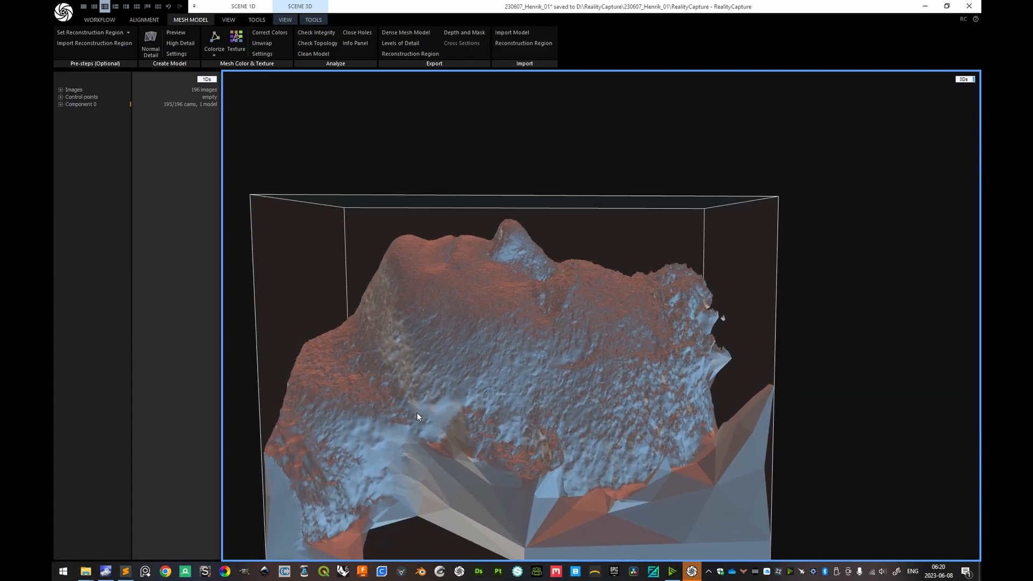
{"action": "left_click_drag", "start_coordinate": [334, 349], "coordinate": [696, 418]}
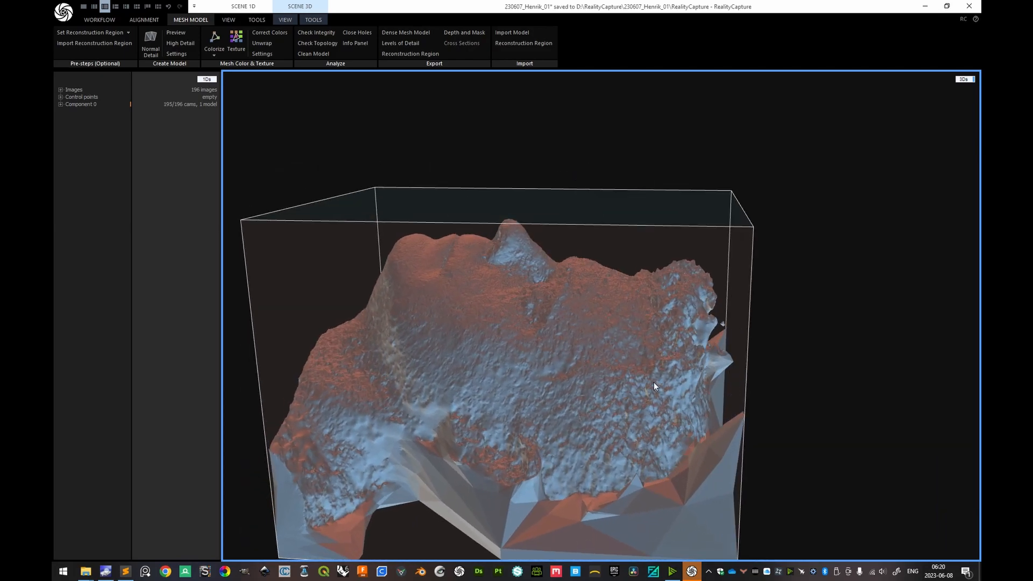
Step: Colorize the head's mesh model and check the coloured face, beard, ear and hair from the side
{"action": "left_click_drag", "start_coordinate": [544, 434], "coordinate": [483, 430]}
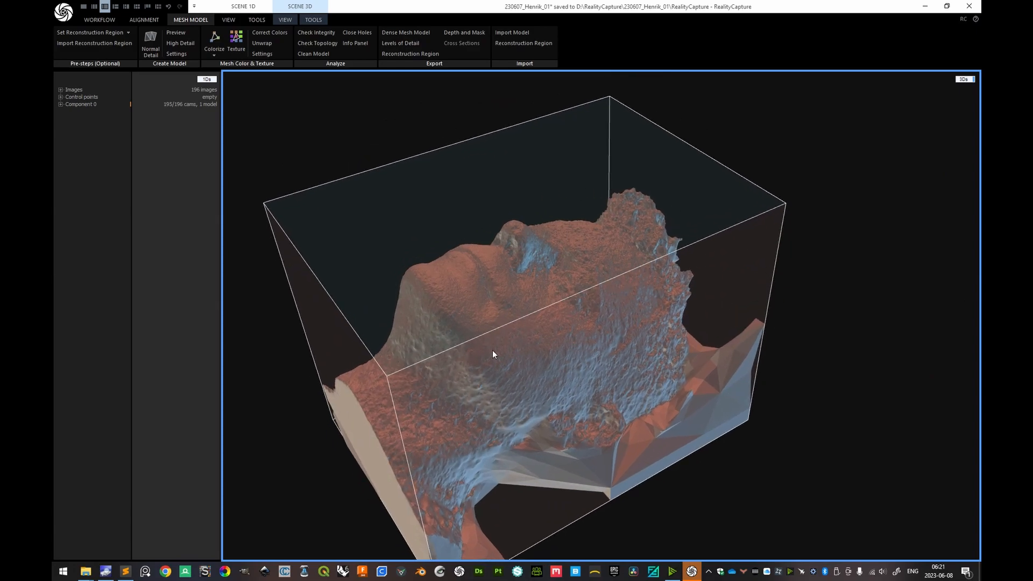
{"action": "left_click_drag", "start_coordinate": [575, 358], "coordinate": [601, 328]}
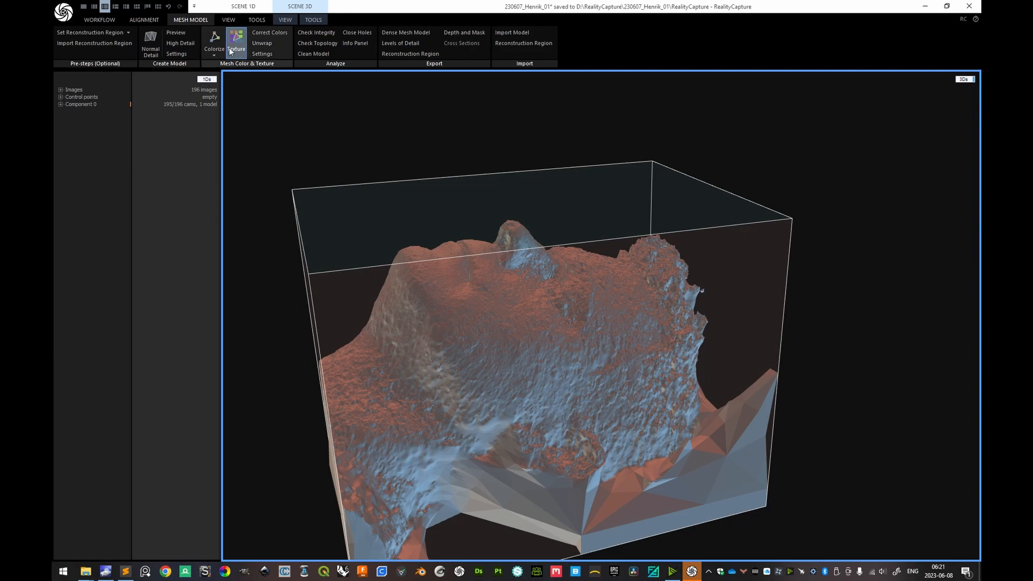
{"action": "left_click", "coordinate": [215, 39]}
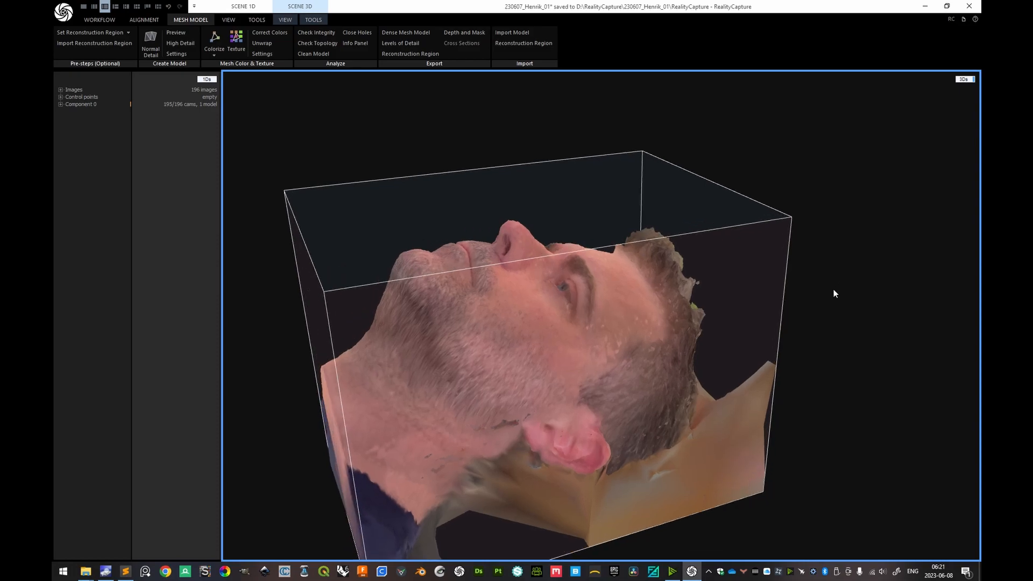
{"action": "left_click_drag", "start_coordinate": [834, 293], "coordinate": [872, 288]}
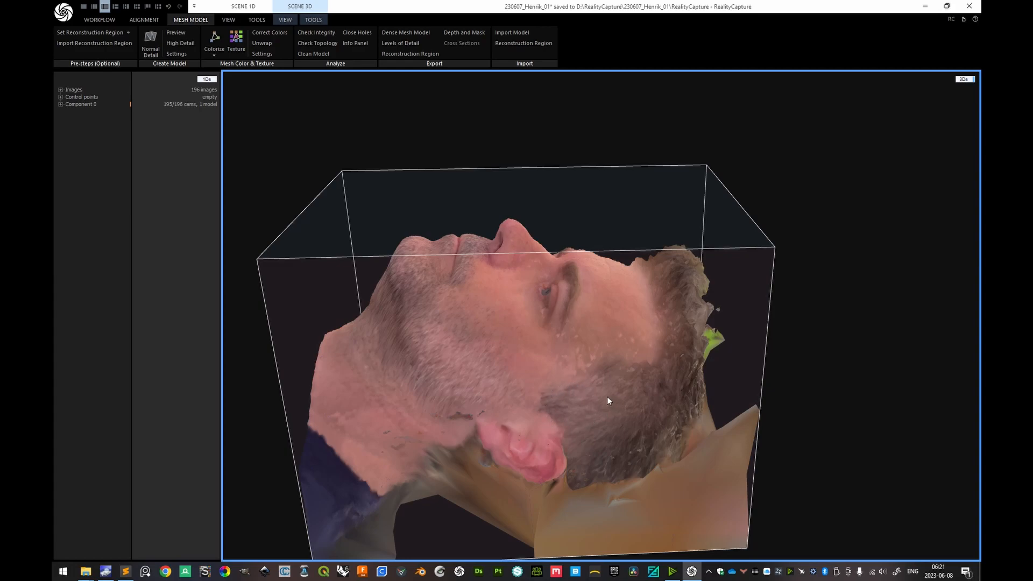
{"action": "left_click_drag", "start_coordinate": [653, 377], "coordinate": [635, 365]}
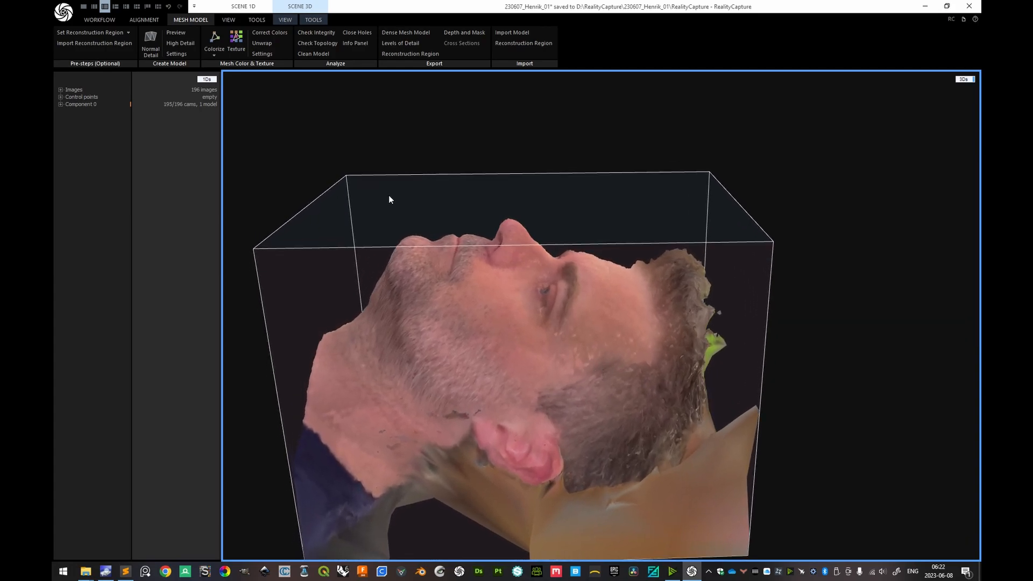
Step: Lasso-select the hair, the back of the head and the coarse rear surfaces on one side of the mesh
{"action": "left_click", "coordinate": [318, 20]}
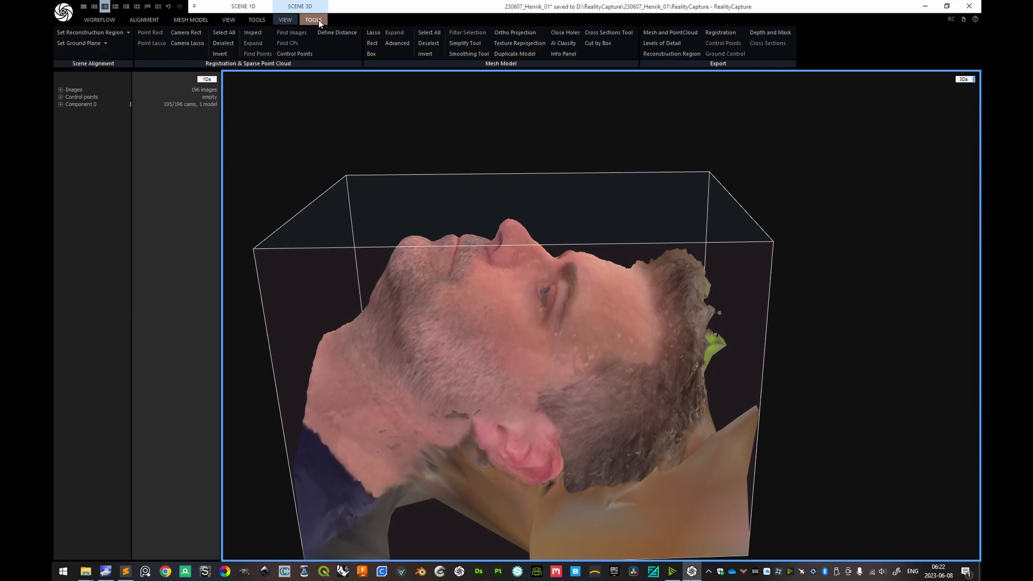
{"action": "left_click", "coordinate": [373, 32]}
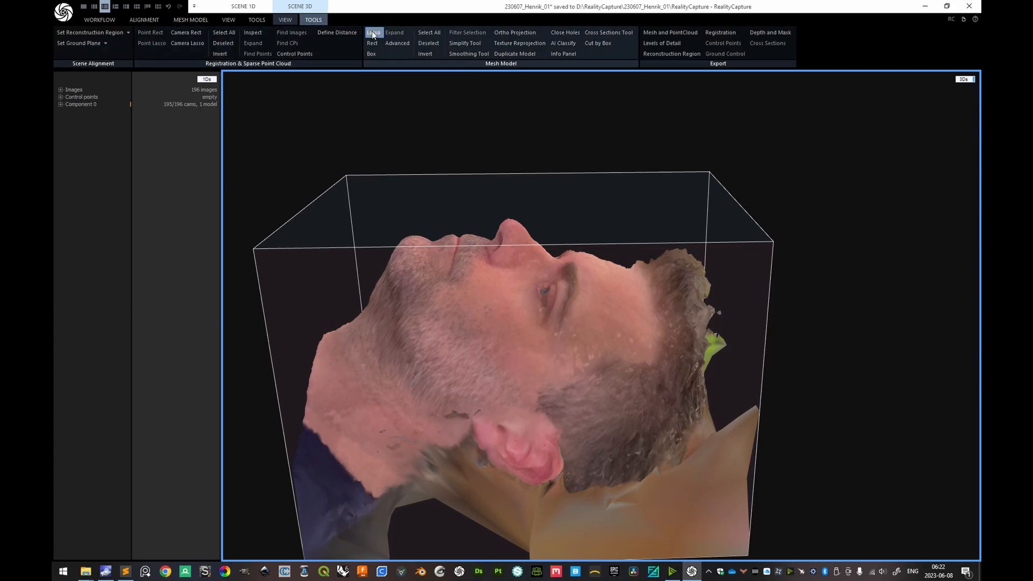
{"action": "left_click_drag", "start_coordinate": [817, 332], "coordinate": [787, 327]}
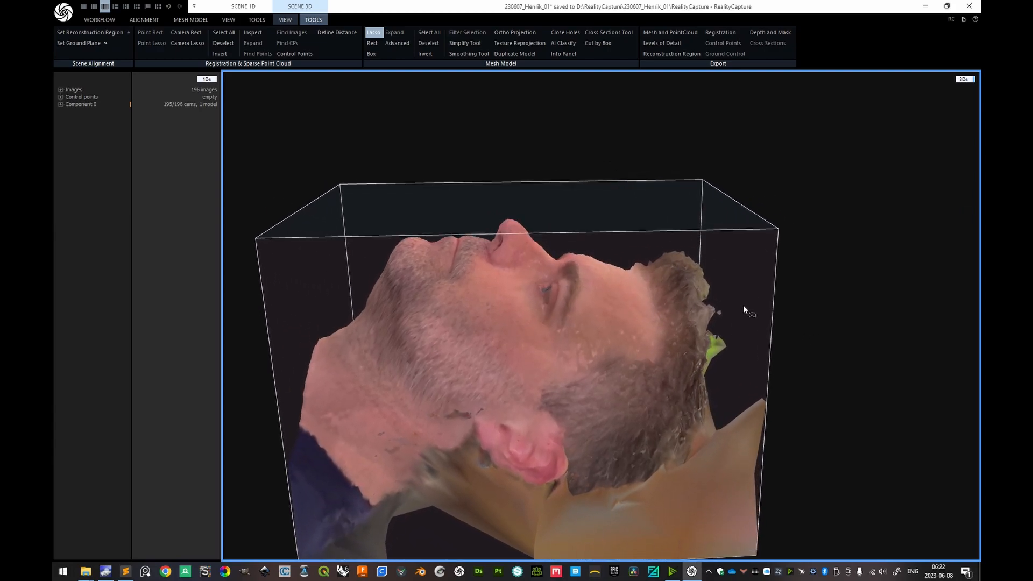
{"action": "left_click_drag", "start_coordinate": [688, 298], "coordinate": [715, 347]}
{"action": "mouse_move", "coordinate": [709, 238]}
{"action": "left_mouse_down"}
{"action": "mouse_move", "coordinate": [635, 234]}
{"action": "mouse_move", "coordinate": [629, 259]}
{"action": "mouse_move", "coordinate": [658, 342]}
{"action": "mouse_move", "coordinate": [547, 385]}
{"action": "mouse_move", "coordinate": [548, 410]}
{"action": "mouse_move", "coordinate": [945, 484]}
{"action": "mouse_move", "coordinate": [866, 193]}
{"action": "mouse_move", "coordinate": [855, 207]}
{"action": "left_mouse_up"}
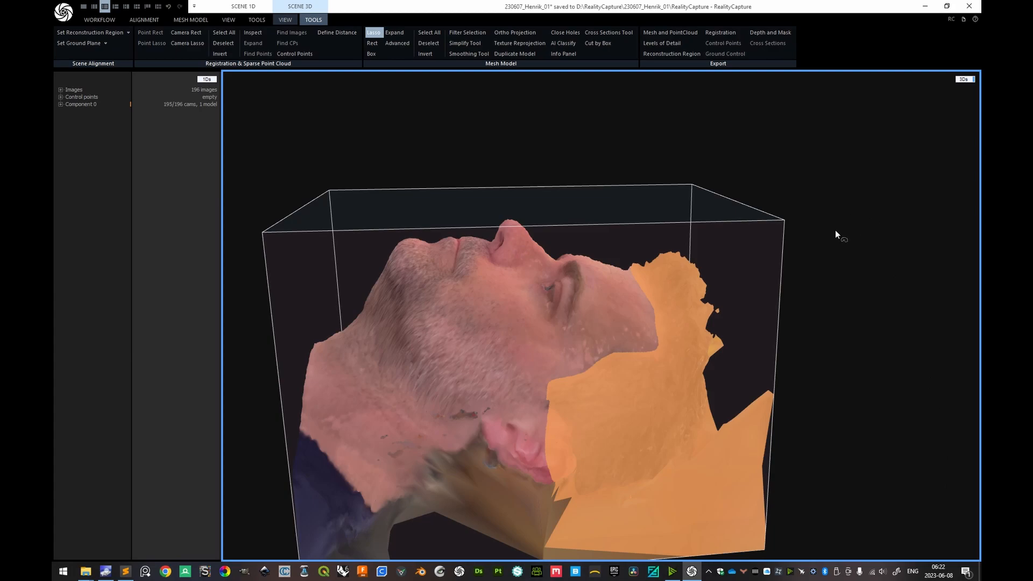
{"action": "scroll", "coordinate": [740, 380], "scroll_direction": "down", "scroll_amount": 3}
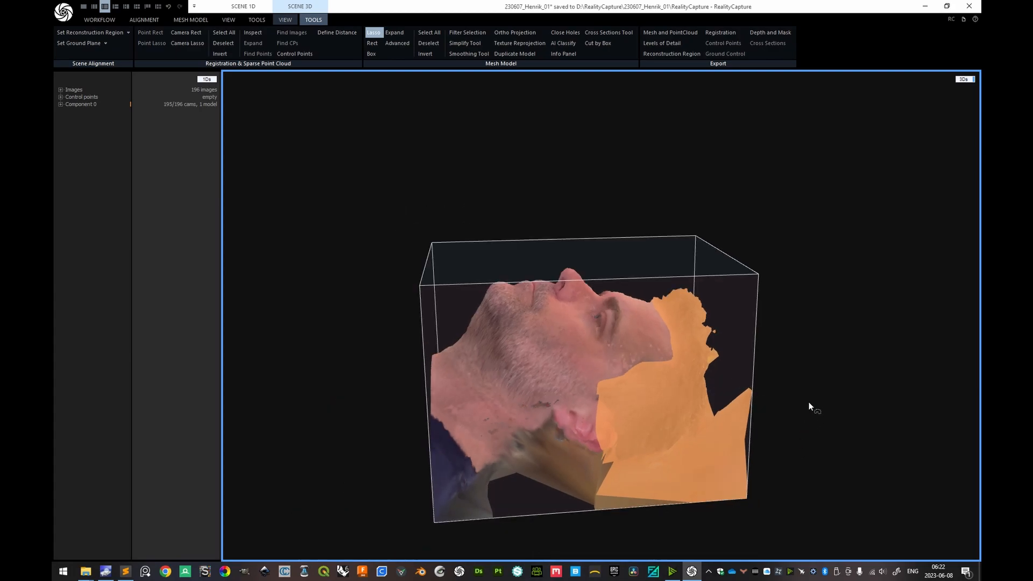
{"action": "right_click_drag", "start_coordinate": [810, 400], "coordinate": [777, 415]}
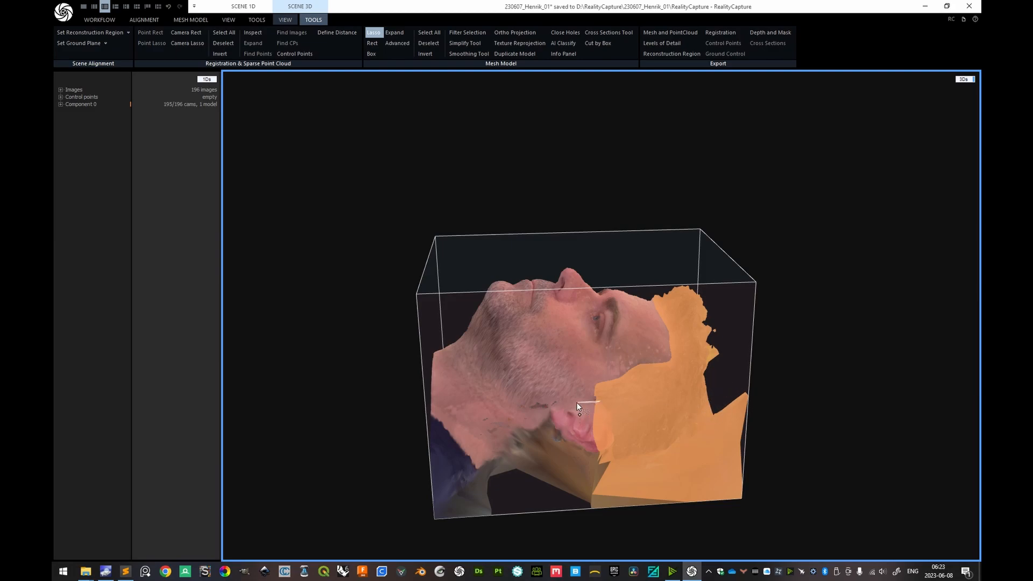
Step: Extend the lasso selection over the ear, the lower neck and the clothing on the same side
{"action": "mouse_move", "coordinate": [553, 402]}
{"action": "left_mouse_down"}
{"action": "mouse_move", "coordinate": [538, 414]}
{"action": "mouse_move", "coordinate": [573, 531]}
{"action": "mouse_move", "coordinate": [901, 518]}
{"action": "mouse_move", "coordinate": [591, 473]}
{"action": "left_mouse_up"}
{"action": "right_click_drag", "start_coordinate": [591, 473], "coordinate": [553, 425]}
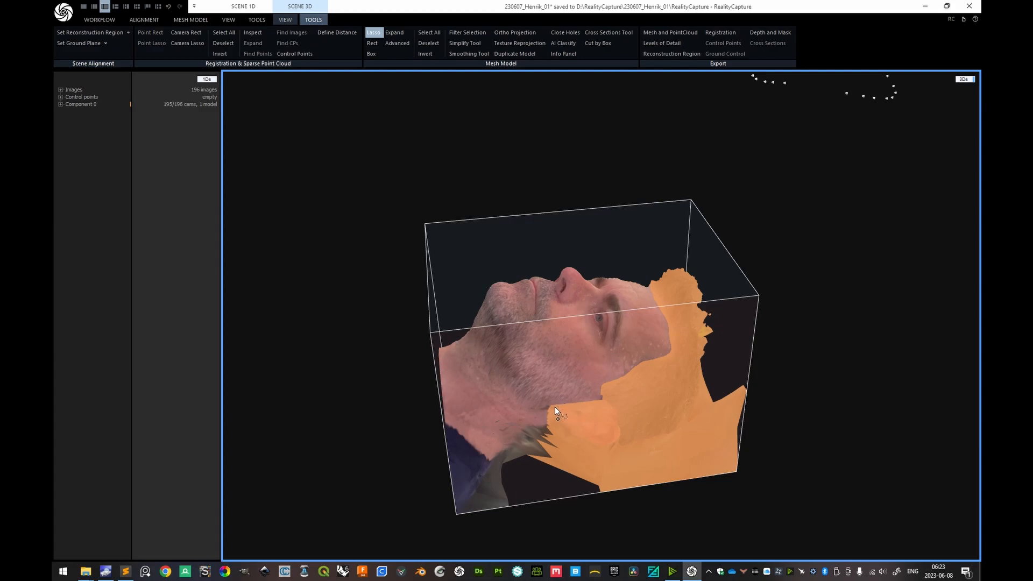
{"action": "mouse_move", "coordinate": [476, 420]}
{"action": "left_mouse_down"}
{"action": "mouse_move", "coordinate": [428, 389]}
{"action": "mouse_move", "coordinate": [383, 550]}
{"action": "mouse_move", "coordinate": [726, 512]}
{"action": "mouse_move", "coordinate": [630, 457]}
{"action": "mouse_move", "coordinate": [603, 383]}
{"action": "mouse_move", "coordinate": [588, 383]}
{"action": "mouse_move", "coordinate": [689, 401]}
{"action": "mouse_move", "coordinate": [683, 388]}
{"action": "left_mouse_up"}
{"action": "right_click_drag", "start_coordinate": [624, 426], "coordinate": [612, 446]}
{"action": "scroll", "coordinate": [548, 406], "scroll_direction": "up", "scroll_amount": 3}
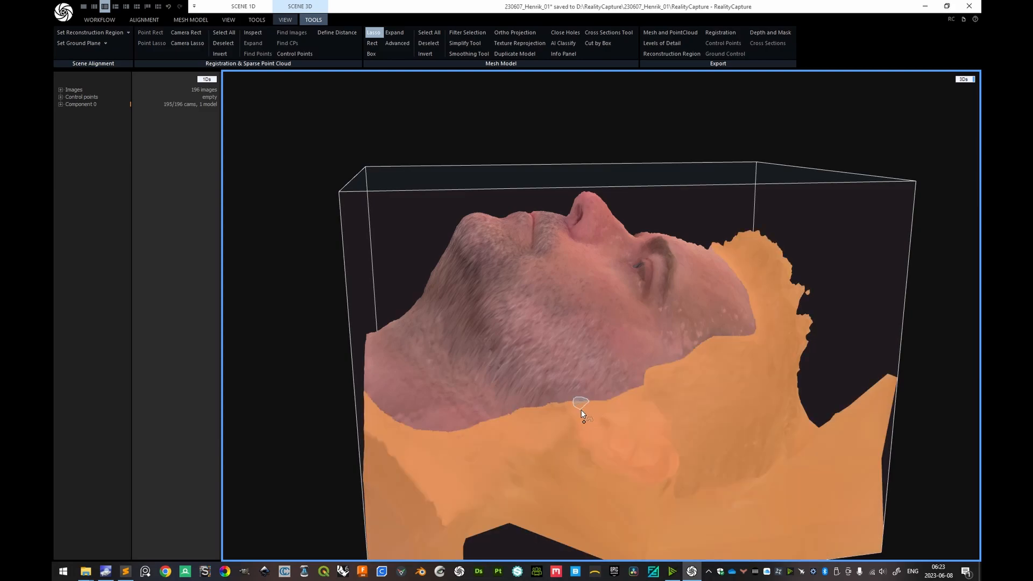
{"action": "scroll", "coordinate": [608, 413], "scroll_direction": "down", "scroll_amount": 5}
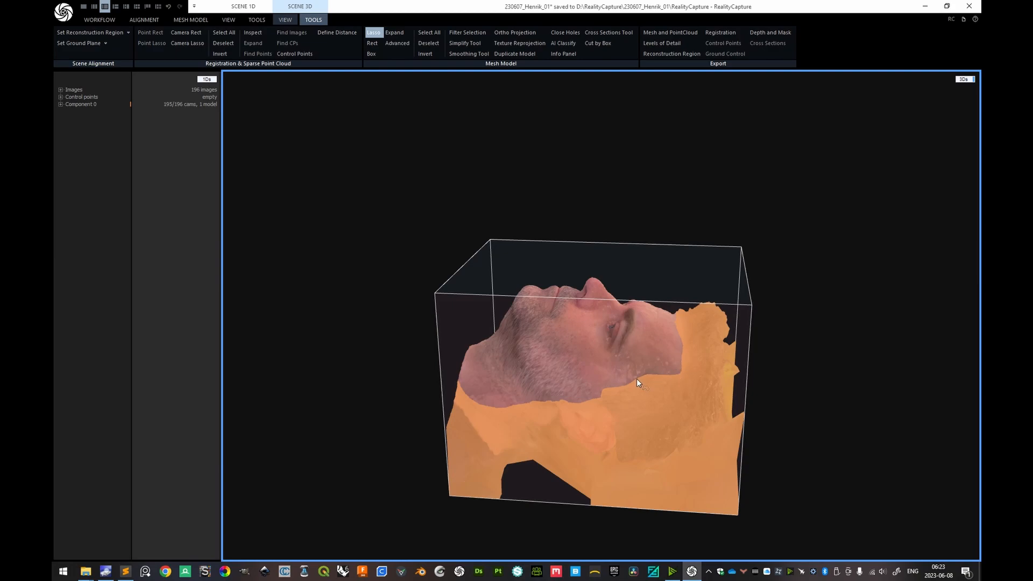
Step: Add the strip of mesh along the upper forehead hairline to the lasso selection
{"action": "mouse_move", "coordinate": [720, 405]}
{"action": "right_mouse_down"}
{"action": "mouse_move", "coordinate": [673, 412]}
{"action": "mouse_move", "coordinate": [708, 398]}
{"action": "mouse_move", "coordinate": [715, 408]}
{"action": "right_mouse_up"}
{"action": "scroll", "coordinate": [703, 329], "scroll_direction": "up", "scroll_amount": 10}
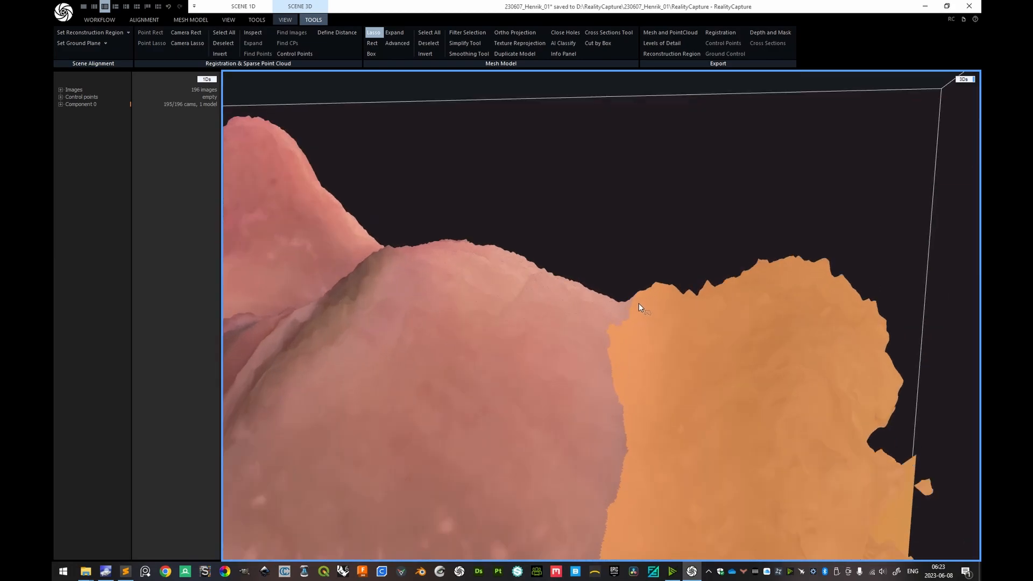
{"action": "right_click_drag", "start_coordinate": [658, 308], "coordinate": [627, 316]}
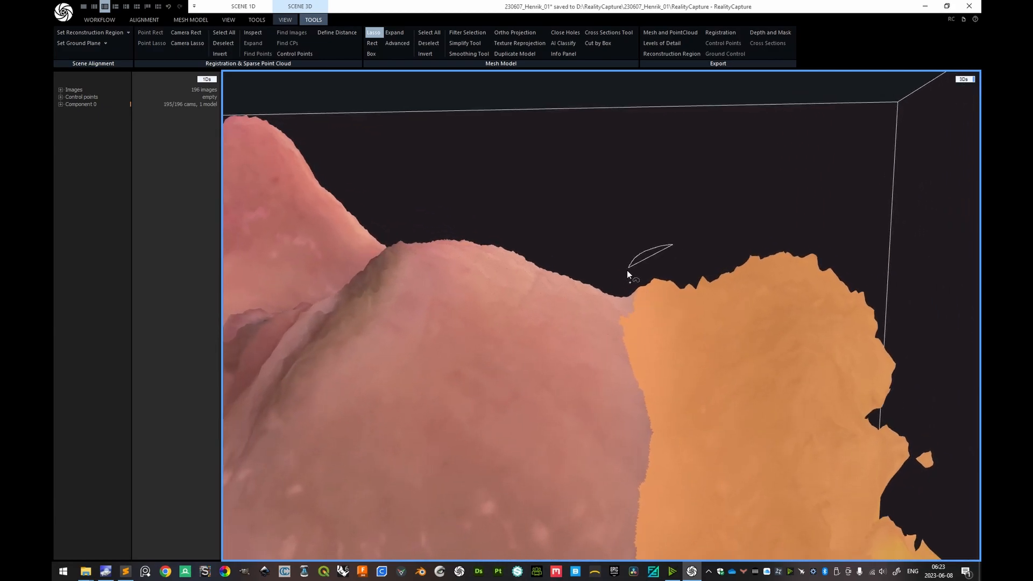
{"action": "mouse_move", "coordinate": [627, 270]}
{"action": "left_mouse_down"}
{"action": "mouse_move", "coordinate": [752, 257]}
{"action": "mouse_move", "coordinate": [712, 325]}
{"action": "left_mouse_up"}
Step: Try to lasso-select the hair and temple from the other side of the head, and undo that selection
{"action": "mouse_move", "coordinate": [712, 325]}
{"action": "right_mouse_down"}
{"action": "mouse_move", "coordinate": [689, 341]}
{"action": "mouse_move", "coordinate": [696, 361]}
{"action": "mouse_move", "coordinate": [537, 375]}
{"action": "mouse_move", "coordinate": [657, 422]}
{"action": "mouse_move", "coordinate": [492, 389]}
{"action": "mouse_move", "coordinate": [398, 414]}
{"action": "mouse_move", "coordinate": [662, 424]}
{"action": "mouse_move", "coordinate": [554, 437]}
{"action": "mouse_move", "coordinate": [512, 401]}
{"action": "mouse_move", "coordinate": [516, 373]}
{"action": "mouse_move", "coordinate": [586, 431]}
{"action": "mouse_move", "coordinate": [539, 449]}
{"action": "mouse_move", "coordinate": [540, 396]}
{"action": "mouse_move", "coordinate": [453, 373]}
{"action": "mouse_move", "coordinate": [450, 332]}
{"action": "right_mouse_up"}
{"action": "scroll", "coordinate": [696, 362], "scroll_direction": "down", "scroll_amount": 8}
{"action": "mouse_move", "coordinate": [588, 376]}
{"action": "left_mouse_down"}
{"action": "mouse_move", "coordinate": [485, 413]}
{"action": "mouse_move", "coordinate": [481, 398]}
{"action": "left_mouse_up"}
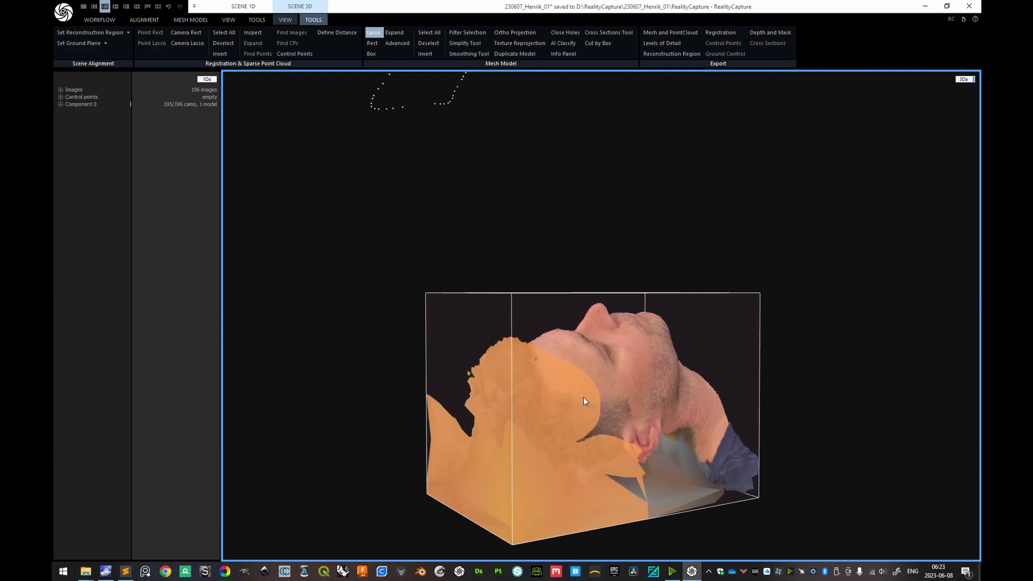
{"action": "right_click_drag", "start_coordinate": [553, 366], "coordinate": [942, 429]}
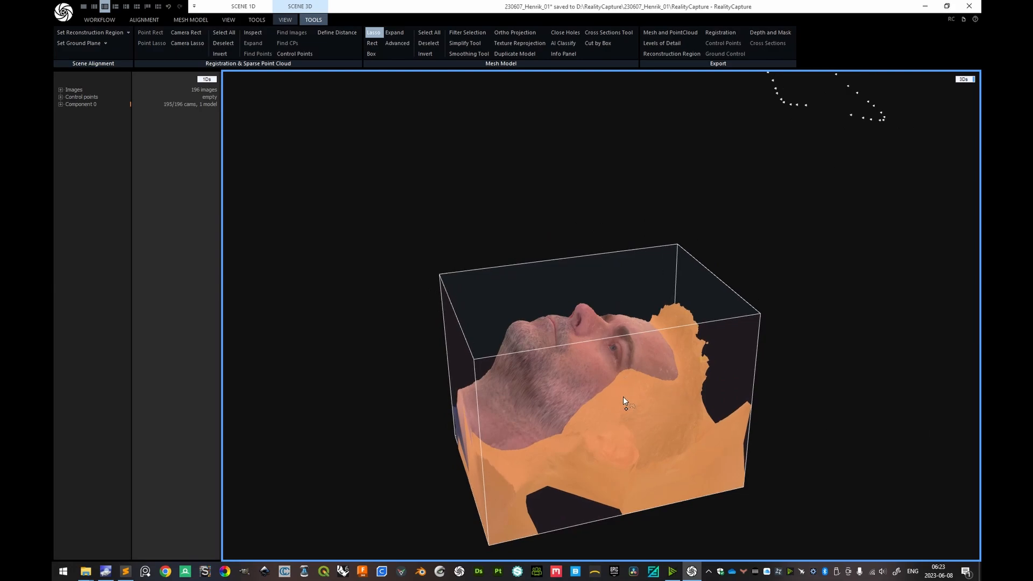
{"action": "key", "text": "ctrl+z"}
Step: Lasso-select the hairline, temple, hair and ear on the other side of the head
{"action": "mouse_move", "coordinate": [575, 368]}
{"action": "right_mouse_down"}
{"action": "mouse_move", "coordinate": [387, 369]}
{"action": "mouse_move", "coordinate": [350, 408]}
{"action": "mouse_move", "coordinate": [392, 424]}
{"action": "mouse_move", "coordinate": [595, 410]}
{"action": "mouse_move", "coordinate": [601, 382]}
{"action": "mouse_move", "coordinate": [638, 410]}
{"action": "mouse_move", "coordinate": [664, 382]}
{"action": "mouse_move", "coordinate": [561, 375]}
{"action": "right_mouse_up"}
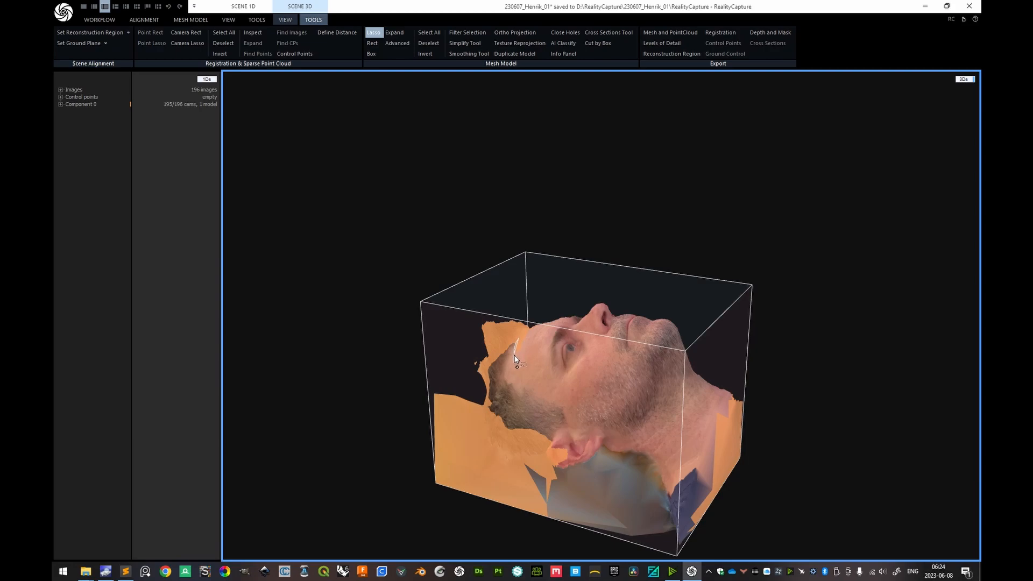
{"action": "left_click_drag", "start_coordinate": [513, 370], "coordinate": [531, 385]}
{"action": "mouse_move", "coordinate": [573, 416]}
{"action": "left_mouse_down"}
{"action": "mouse_move", "coordinate": [508, 492]}
{"action": "mouse_move", "coordinate": [298, 263]}
{"action": "left_mouse_up"}
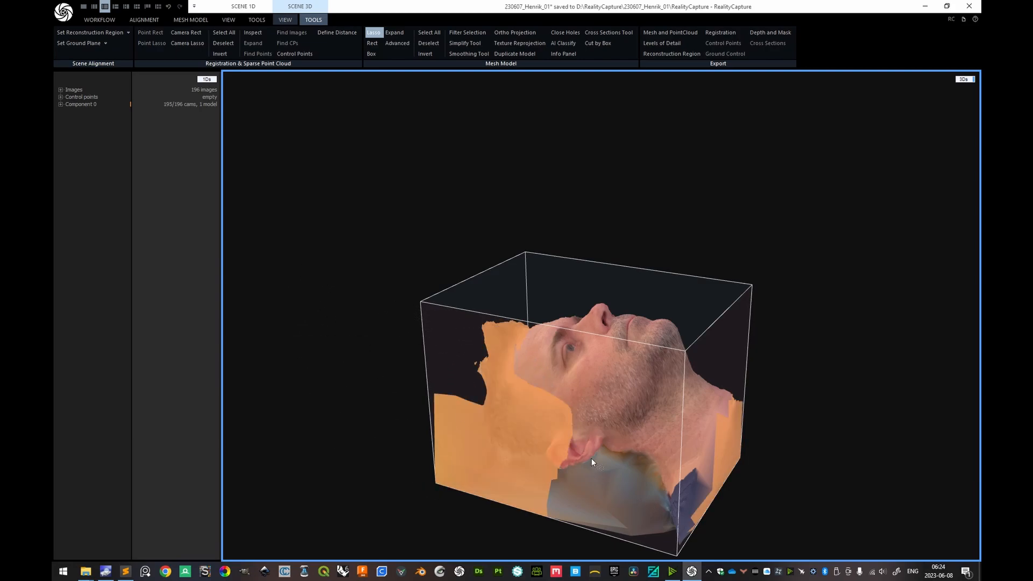
{"action": "mouse_move", "coordinate": [603, 428]}
{"action": "left_mouse_down"}
{"action": "mouse_move", "coordinate": [480, 502]}
{"action": "mouse_move", "coordinate": [589, 485]}
{"action": "left_mouse_up"}
{"action": "mouse_move", "coordinate": [590, 486]}
{"action": "right_mouse_down"}
{"action": "mouse_move", "coordinate": [692, 502]}
{"action": "mouse_move", "coordinate": [606, 504]}
{"action": "right_mouse_up"}
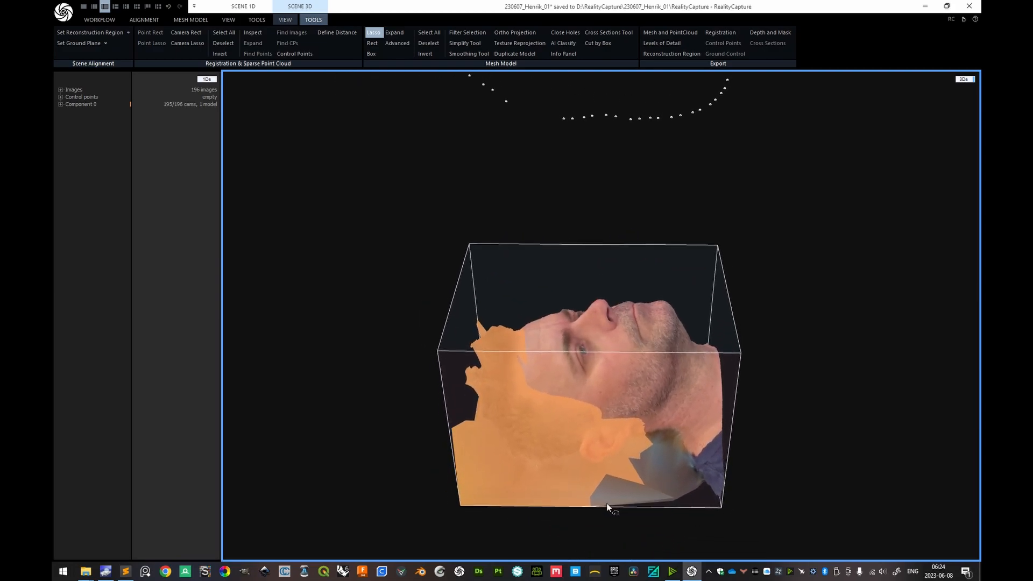
Step: Extend the lasso selection over the remaining rear surfaces, the clothing and the base of the neck
{"action": "mouse_move", "coordinate": [666, 418]}
{"action": "left_mouse_down"}
{"action": "mouse_move", "coordinate": [739, 400]}
{"action": "mouse_move", "coordinate": [587, 540]}
{"action": "mouse_move", "coordinate": [561, 481]}
{"action": "left_mouse_up"}
{"action": "right_click_drag", "start_coordinate": [560, 481], "coordinate": [738, 405]}
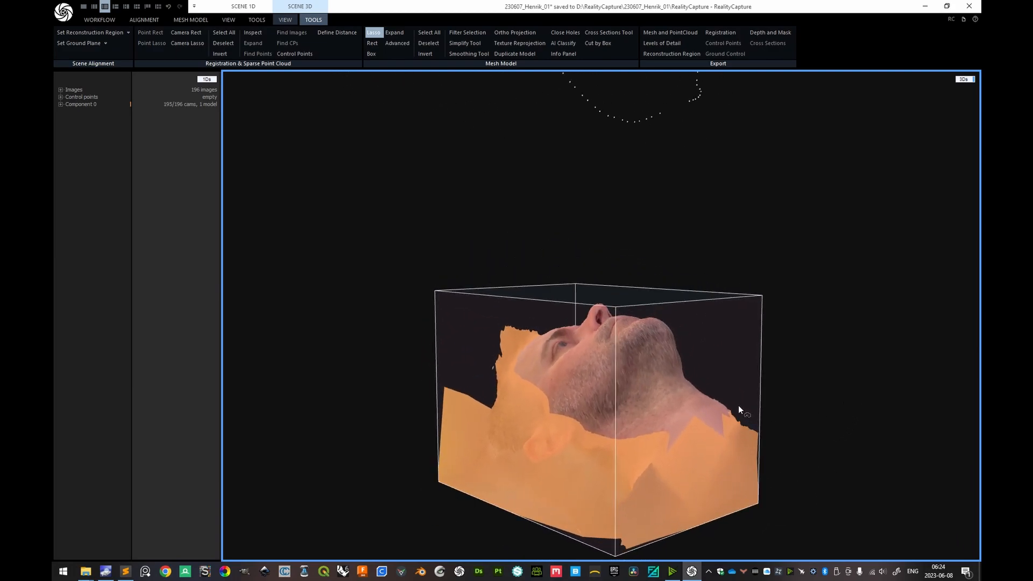
{"action": "right_click_drag", "start_coordinate": [676, 410], "coordinate": [660, 466]}
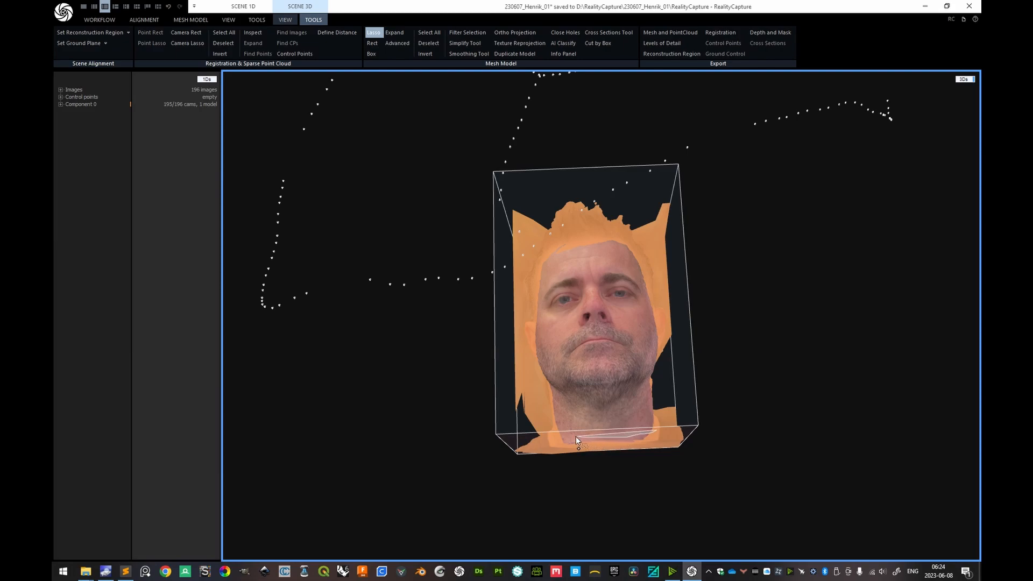
{"action": "right_click_drag", "start_coordinate": [611, 482], "coordinate": [502, 347]}
Step: Add the remaining strip at the forehead hairline to the selection and filter the selected triangles out of the mesh
{"action": "scroll", "coordinate": [544, 367], "scroll_direction": "up", "scroll_amount": 5}
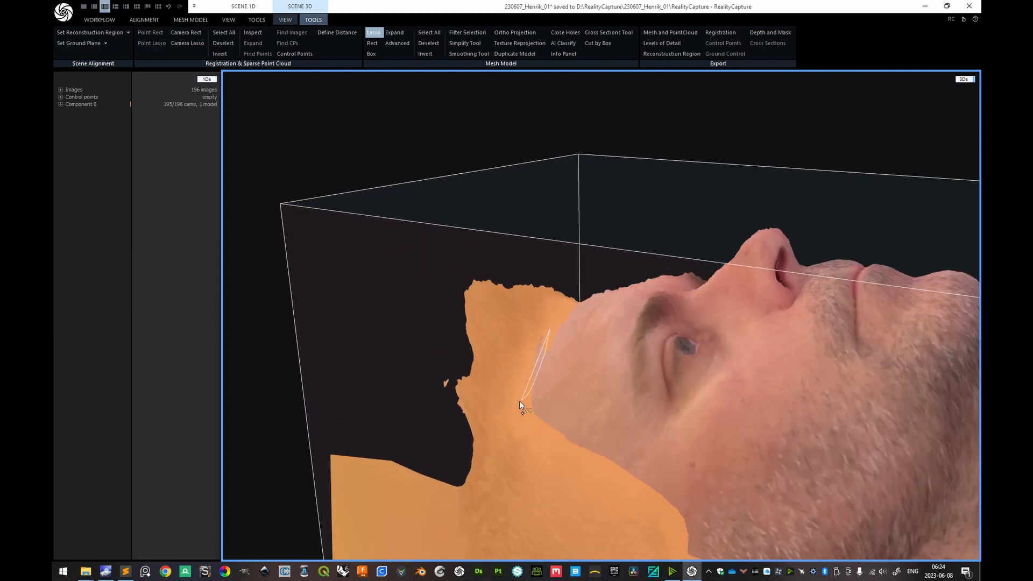
{"action": "scroll", "coordinate": [550, 379], "scroll_direction": "down", "scroll_amount": 5}
{"action": "right_click_drag", "start_coordinate": [596, 379], "coordinate": [614, 353]}
{"action": "right_click_drag", "start_coordinate": [720, 403], "coordinate": [807, 476]}
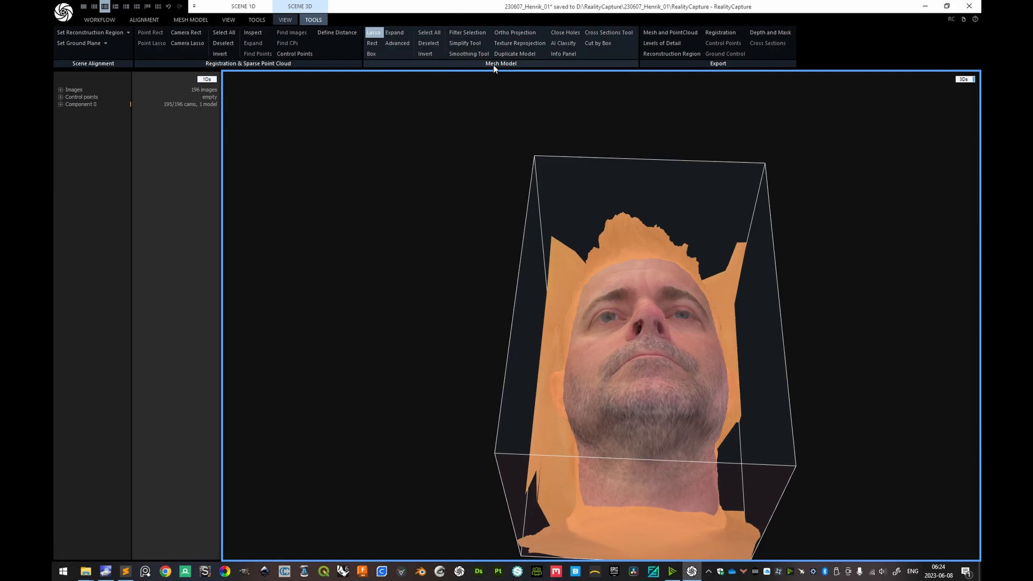
{"action": "left_click", "coordinate": [472, 34]}
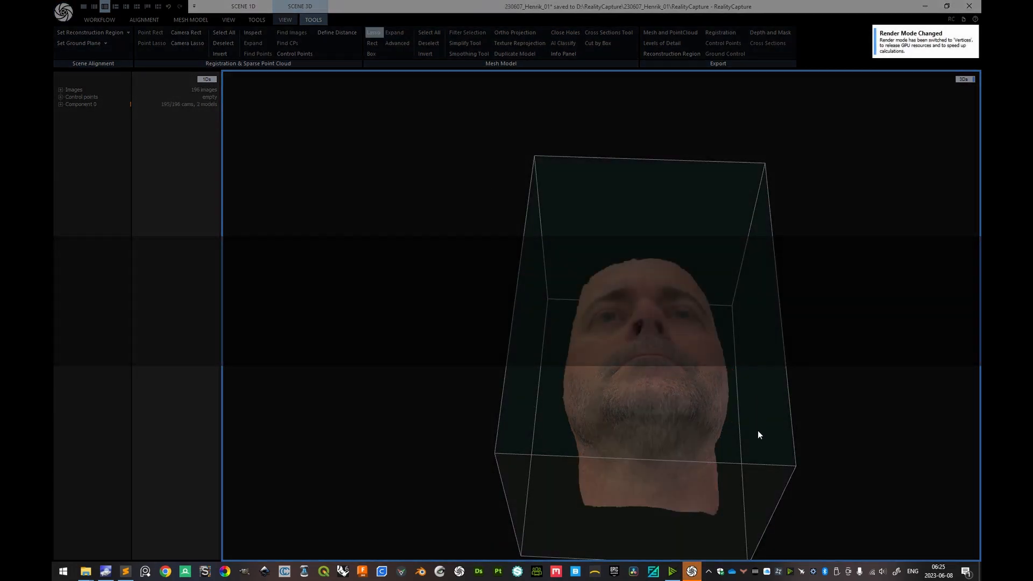
Step: Lasso-select the uneven upper edge and corners of the forehead and filter them out of the mesh
{"action": "left_click_drag", "start_coordinate": [758, 431], "coordinate": [701, 402]}
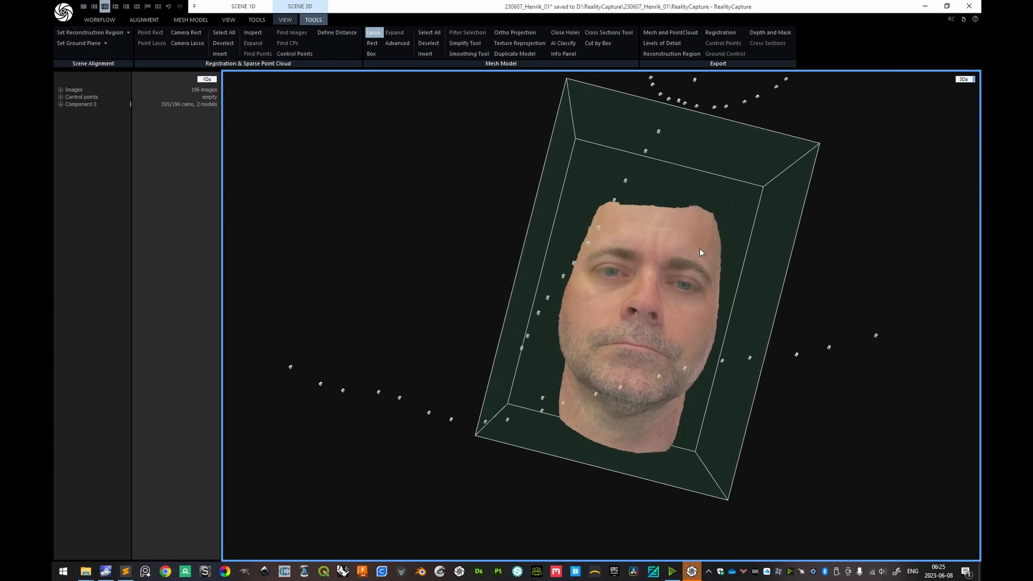
{"action": "scroll", "coordinate": [699, 246], "scroll_direction": "up", "scroll_amount": 5}
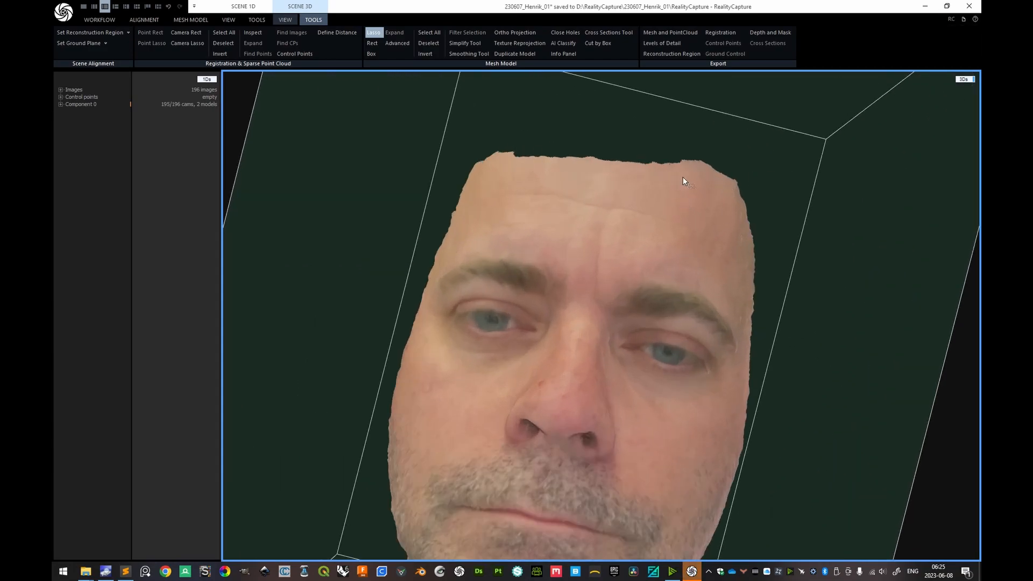
{"action": "scroll", "coordinate": [679, 176], "scroll_direction": "down", "scroll_amount": 2}
{"action": "right_click_drag", "start_coordinate": [710, 301], "coordinate": [669, 308]}
{"action": "scroll", "coordinate": [682, 302], "scroll_direction": "down", "scroll_amount": 3}
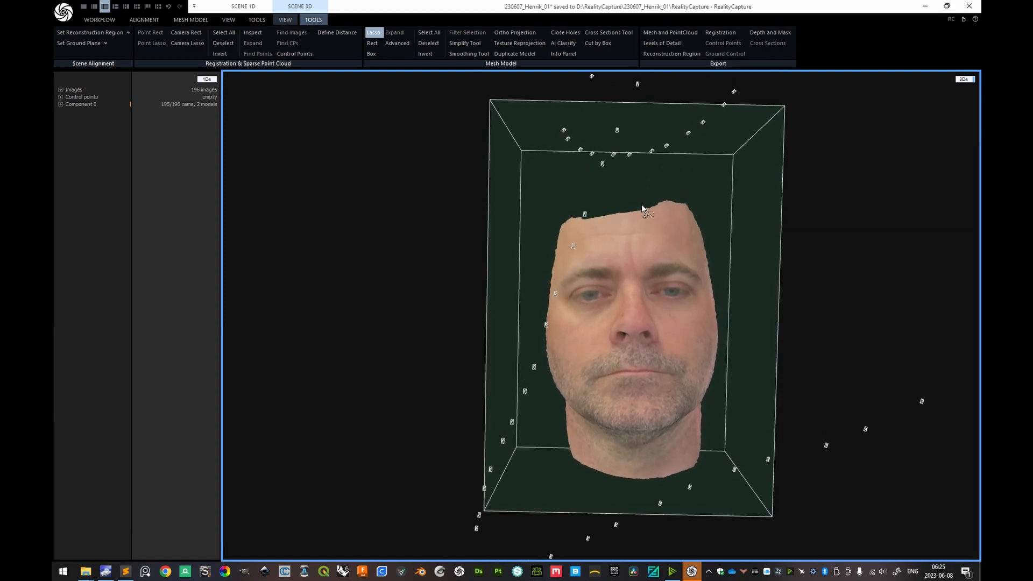
{"action": "mouse_move", "coordinate": [689, 215]}
{"action": "left_mouse_down"}
{"action": "mouse_move", "coordinate": [716, 171]}
{"action": "mouse_move", "coordinate": [643, 205]}
{"action": "left_mouse_up"}
{"action": "mouse_move", "coordinate": [572, 219]}
{"action": "left_mouse_down"}
{"action": "mouse_move", "coordinate": [711, 219]}
{"action": "mouse_move", "coordinate": [496, 164]}
{"action": "mouse_move", "coordinate": [508, 259]}
{"action": "left_mouse_up"}
{"action": "left_click", "coordinate": [467, 33]}
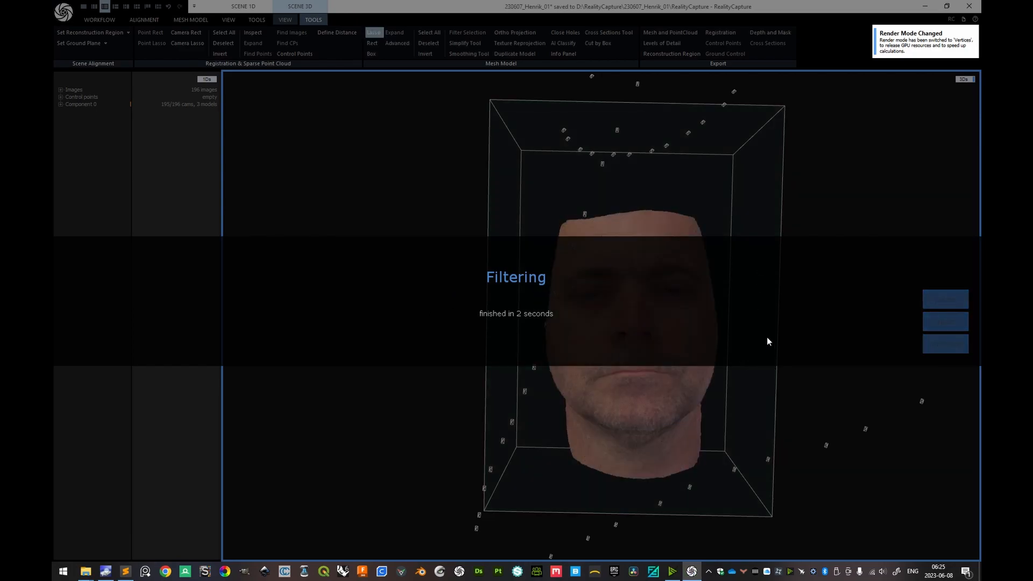
Step: Save the project and check the trimmed face mesh from the front and side
{"action": "left_click_drag", "start_coordinate": [683, 401], "coordinate": [661, 393]}
{"action": "key", "text": "ctrl+s"}
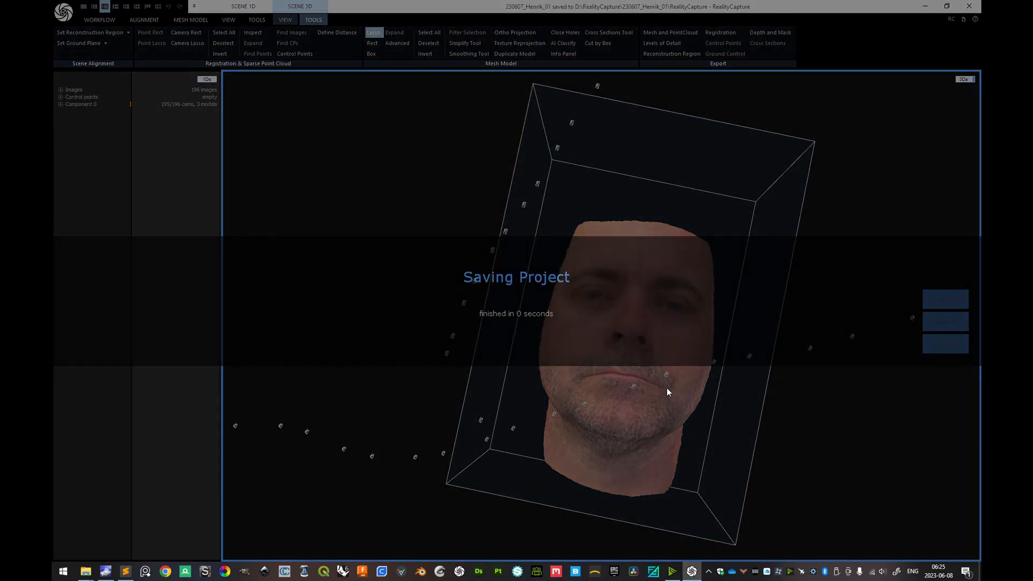
{"action": "mouse_move", "coordinate": [643, 379]}
{"action": "left_mouse_down"}
{"action": "mouse_move", "coordinate": [673, 402]}
{"action": "mouse_move", "coordinate": [686, 335]}
{"action": "mouse_move", "coordinate": [744, 311]}
{"action": "mouse_move", "coordinate": [766, 382]}
{"action": "mouse_move", "coordinate": [774, 352]}
{"action": "left_mouse_up"}
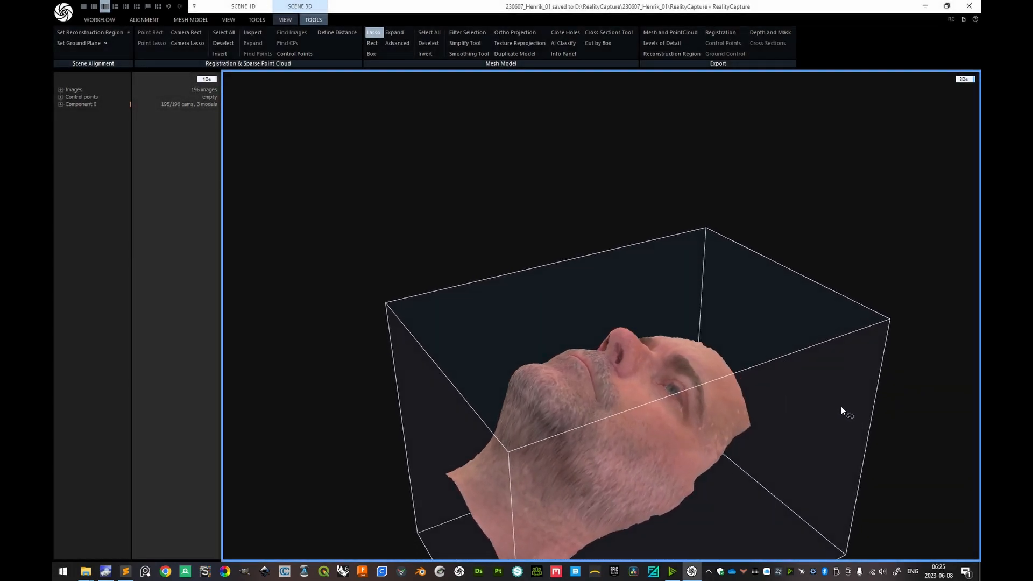
Step: Expand Component 0 and Model 3 to review the models and their triangle counts, and view the face at an angle
{"action": "left_click", "coordinate": [63, 103]}
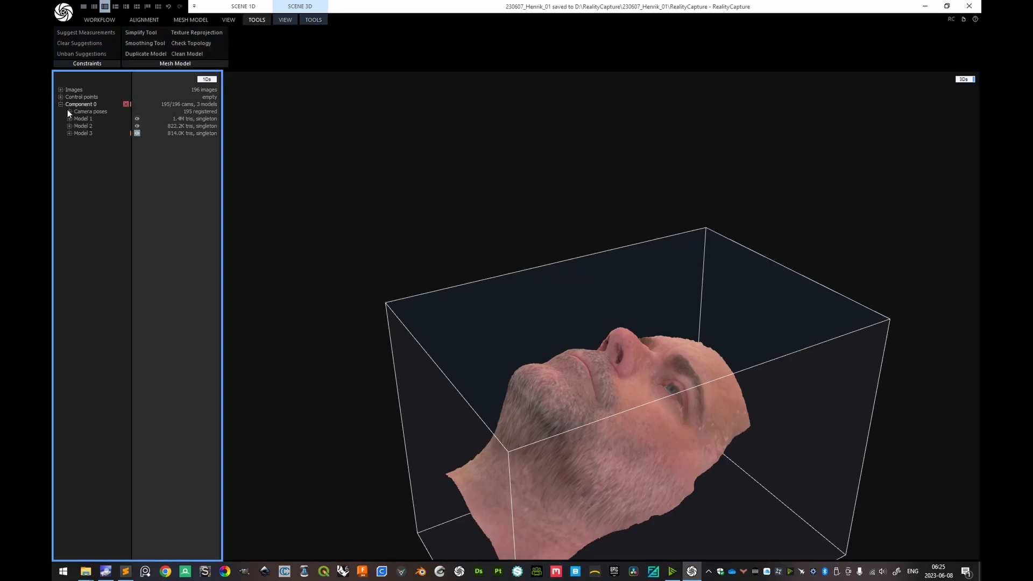
{"action": "left_click", "coordinate": [69, 133]}
{"action": "left_click", "coordinate": [694, 274]}
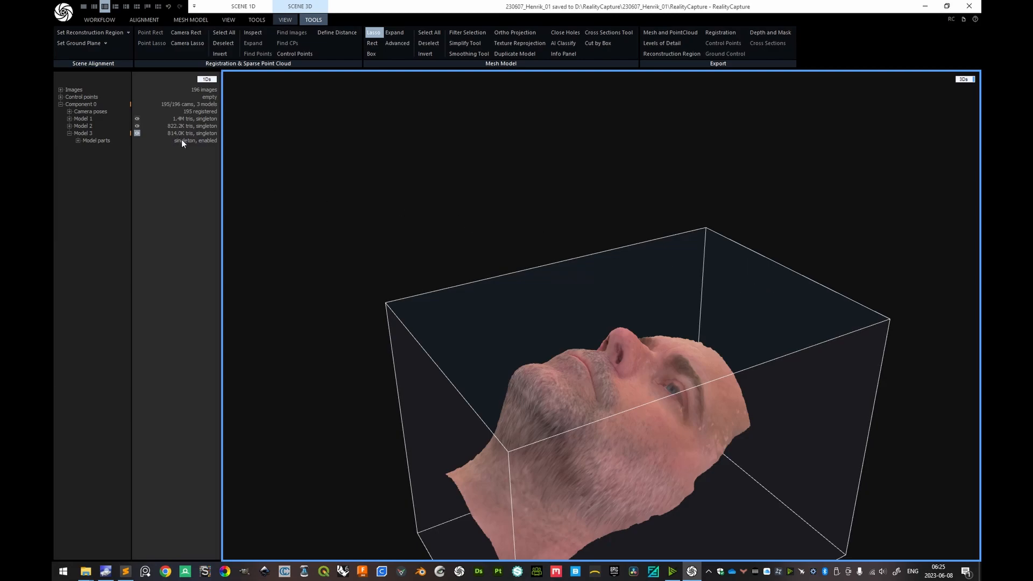
{"action": "left_click_drag", "start_coordinate": [799, 352], "coordinate": [725, 359]}
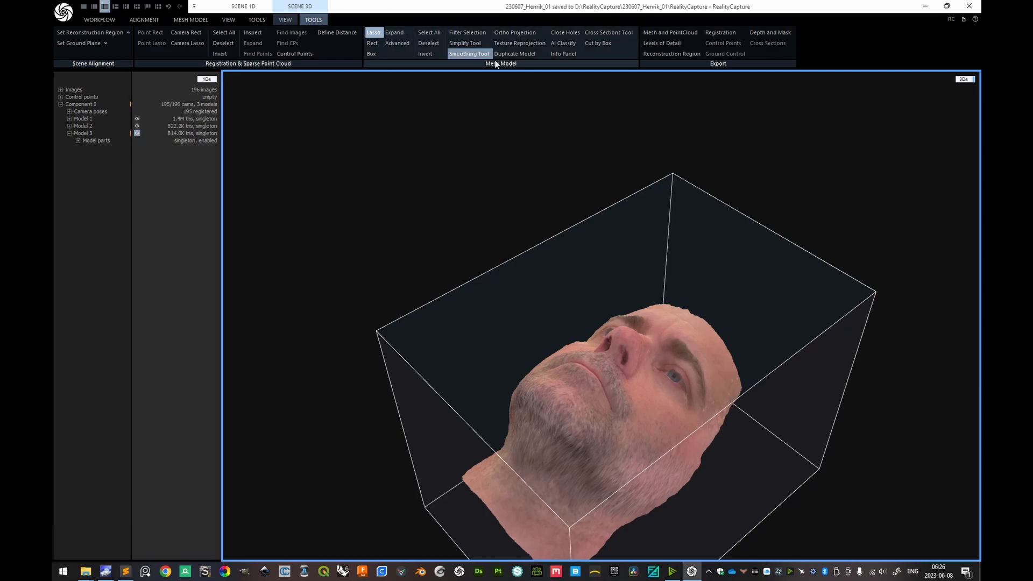
Step: Try to simplify the trimmed face mesh to an absolute target of 60,000 triangles
{"action": "left_click", "coordinate": [466, 43]}
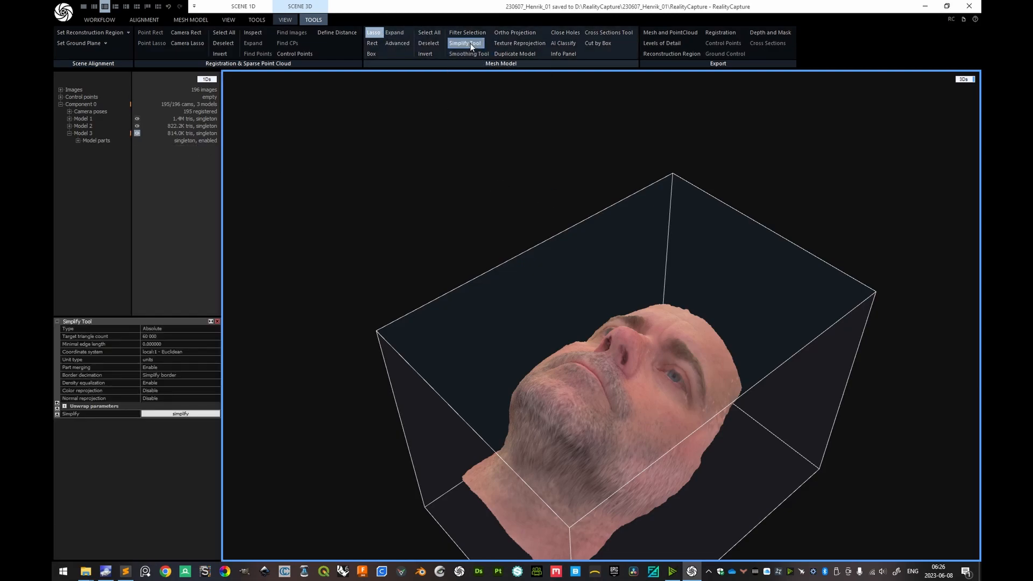
{"action": "left_click", "coordinate": [150, 336]}
{"action": "double_click", "coordinate": [150, 337]}
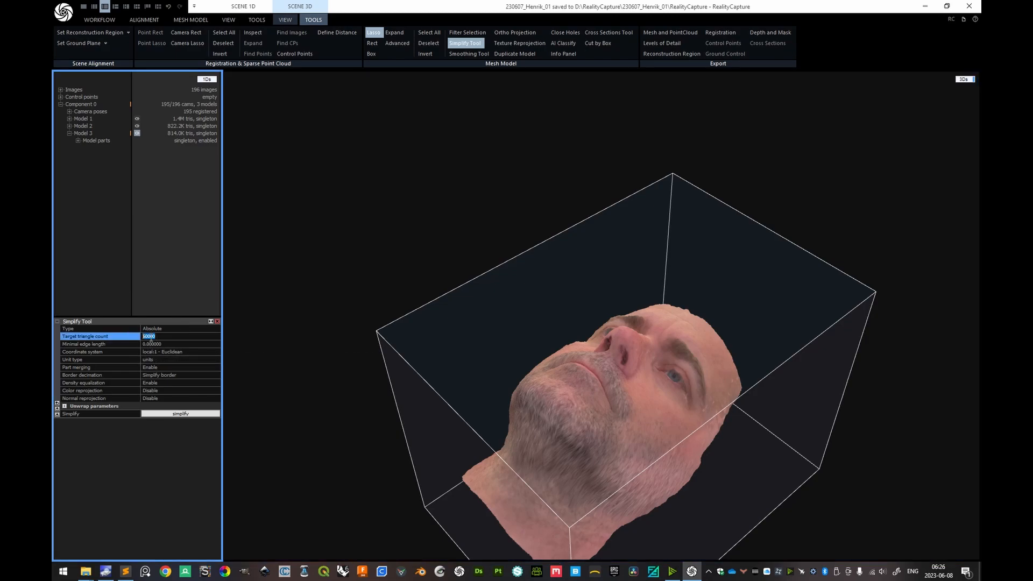
{"action": "left_click", "coordinate": [172, 414]}
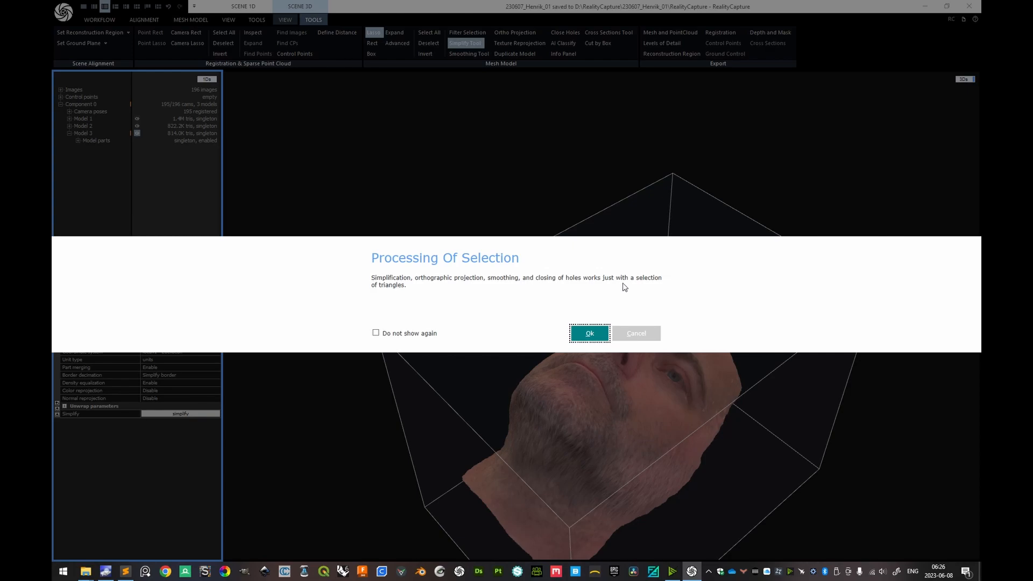
{"action": "left_click", "coordinate": [589, 334]}
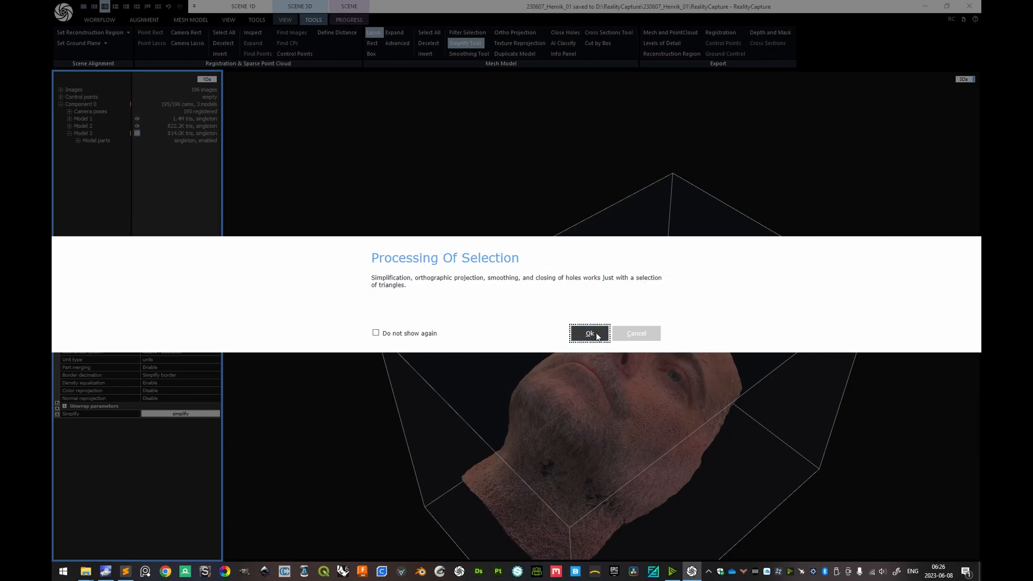
{"action": "left_click", "coordinate": [596, 336]}
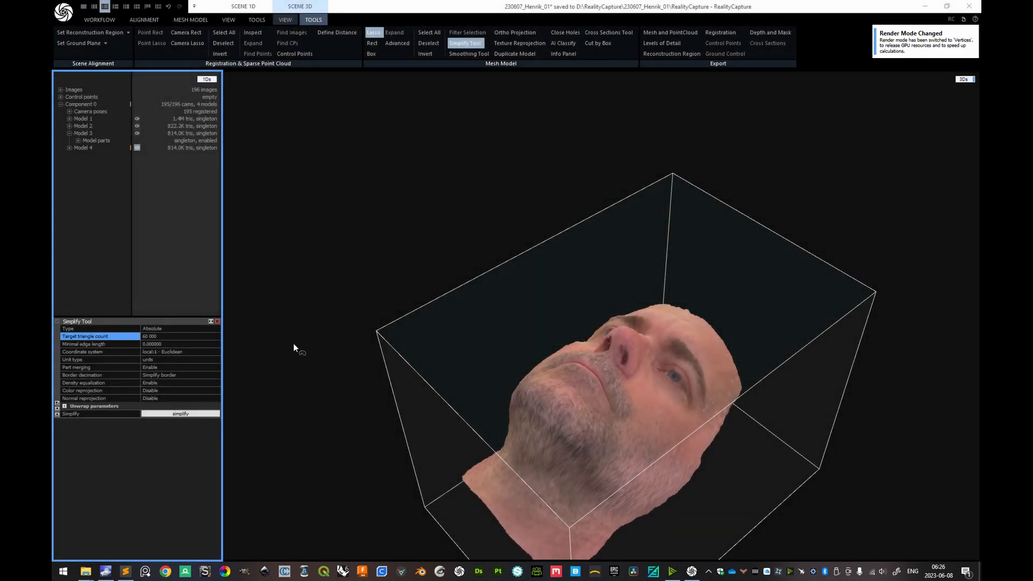
Step: Simplify Model 4 to 60,000 triangles, continuing despite possible topology defects
{"action": "left_click", "coordinate": [103, 147]}
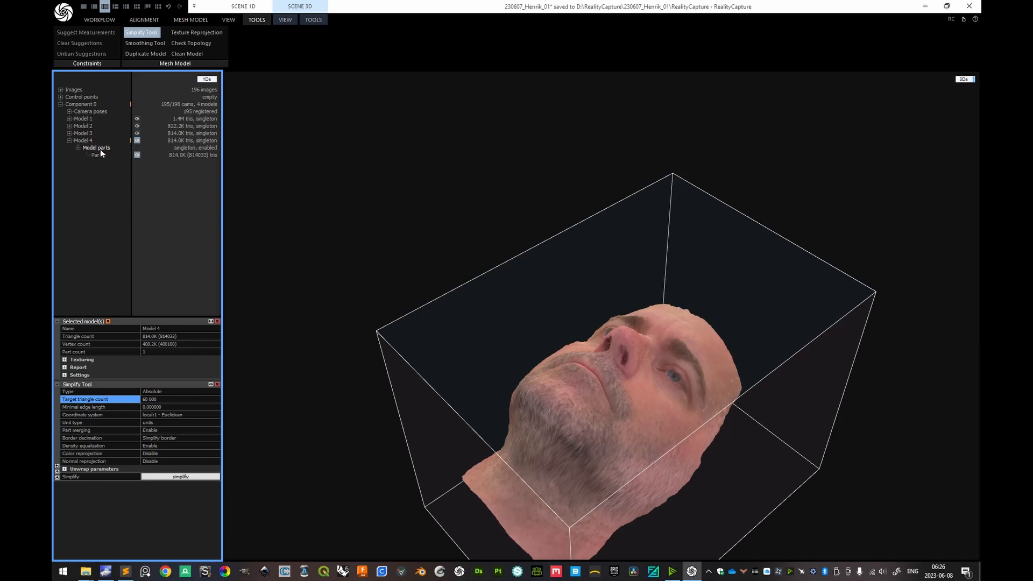
{"action": "left_click", "coordinate": [149, 34]}
{"action": "left_click", "coordinate": [141, 31]}
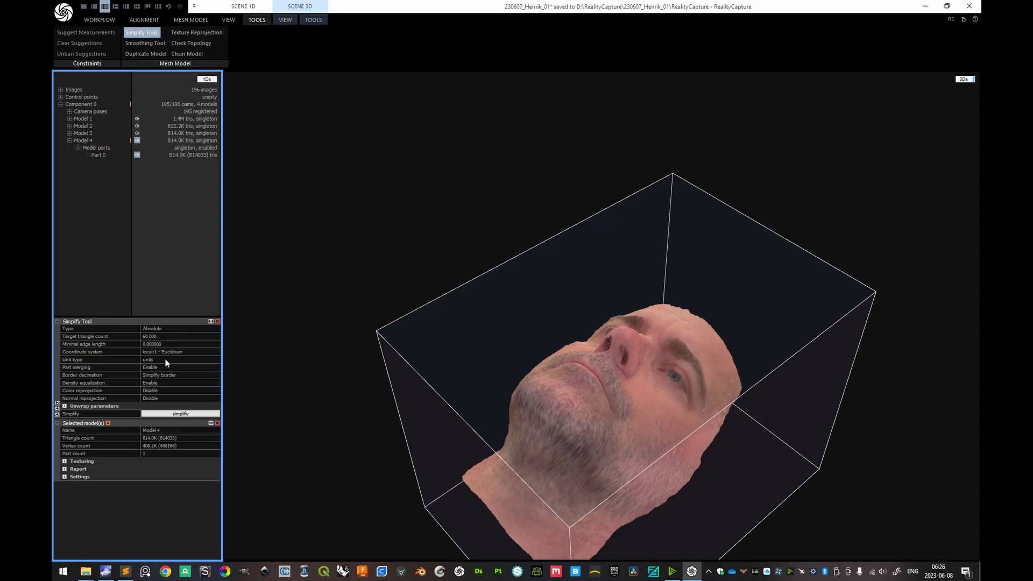
{"action": "left_click", "coordinate": [172, 413]}
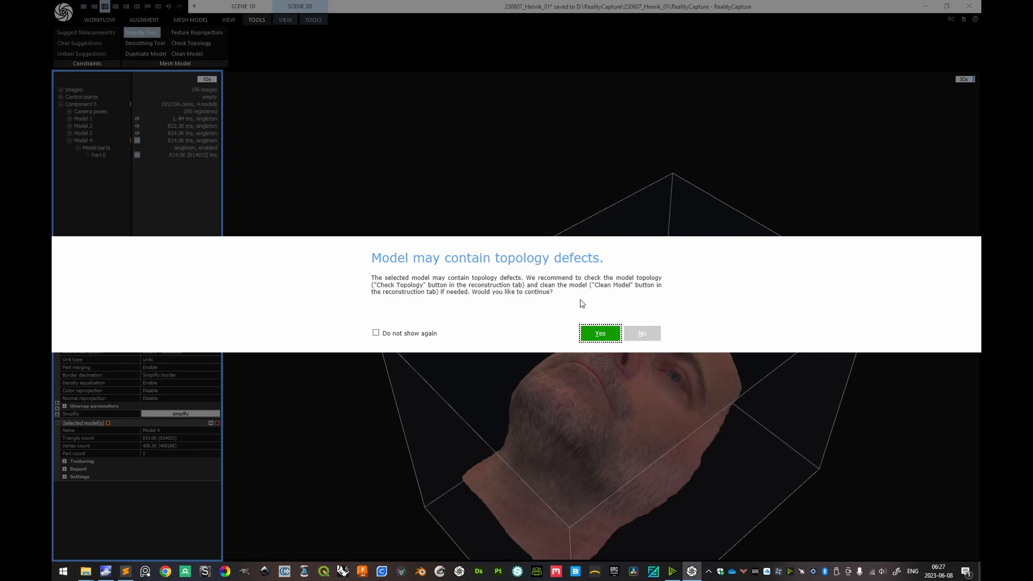
{"action": "left_click", "coordinate": [605, 337]}
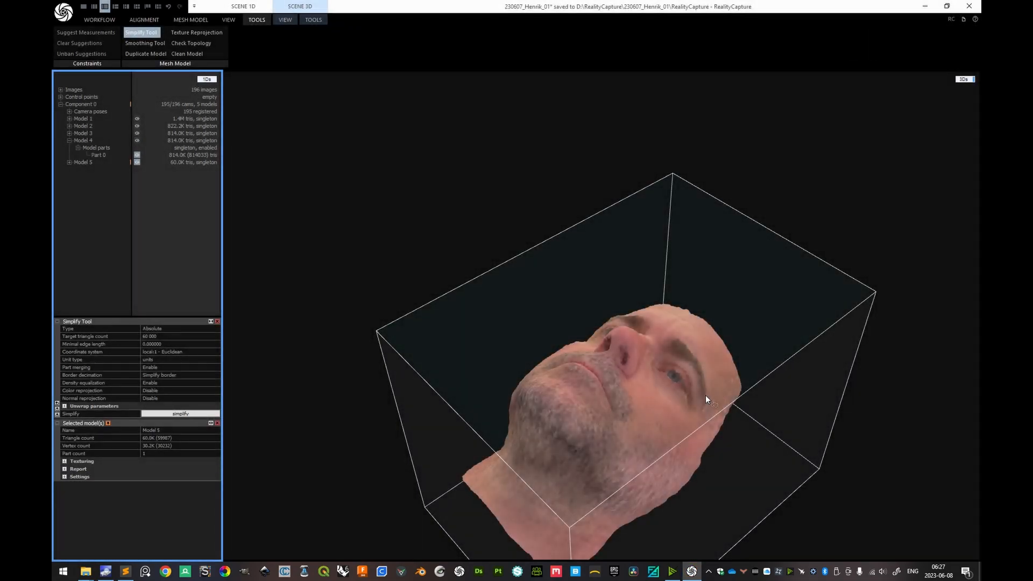
Step: Switch the 3D scene to solid shading and inspect the simplified face mesh's surface from the side
{"action": "scroll", "coordinate": [702, 454], "scroll_direction": "up", "scroll_amount": 2}
{"action": "right_click_drag", "start_coordinate": [702, 454], "coordinate": [696, 407]}
{"action": "scroll", "coordinate": [696, 406], "scroll_direction": "down", "scroll_amount": 3}
{"action": "right_click_drag", "start_coordinate": [740, 438], "coordinate": [754, 428]}
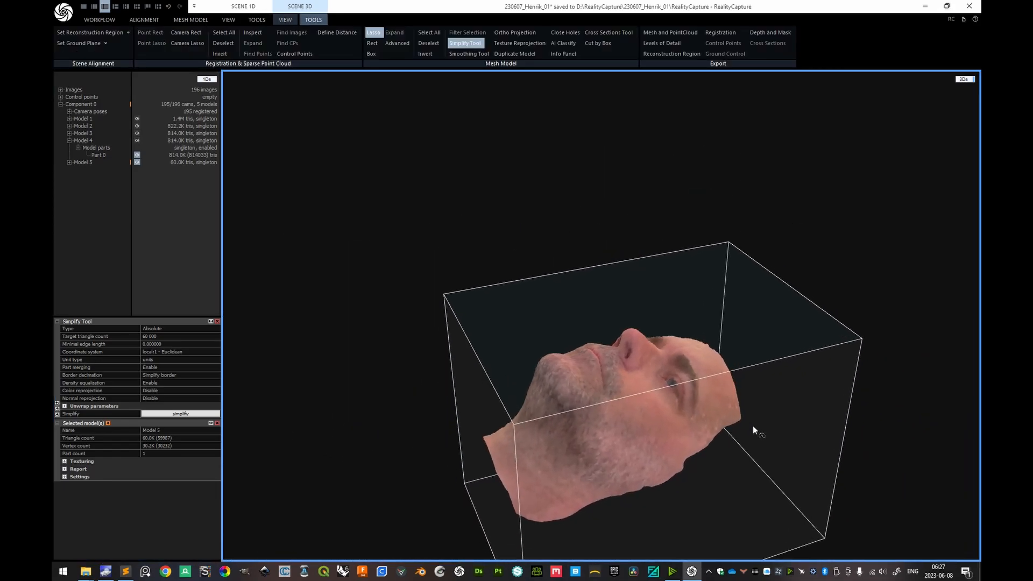
{"action": "scroll", "coordinate": [712, 340], "scroll_direction": "up", "scroll_amount": 2}
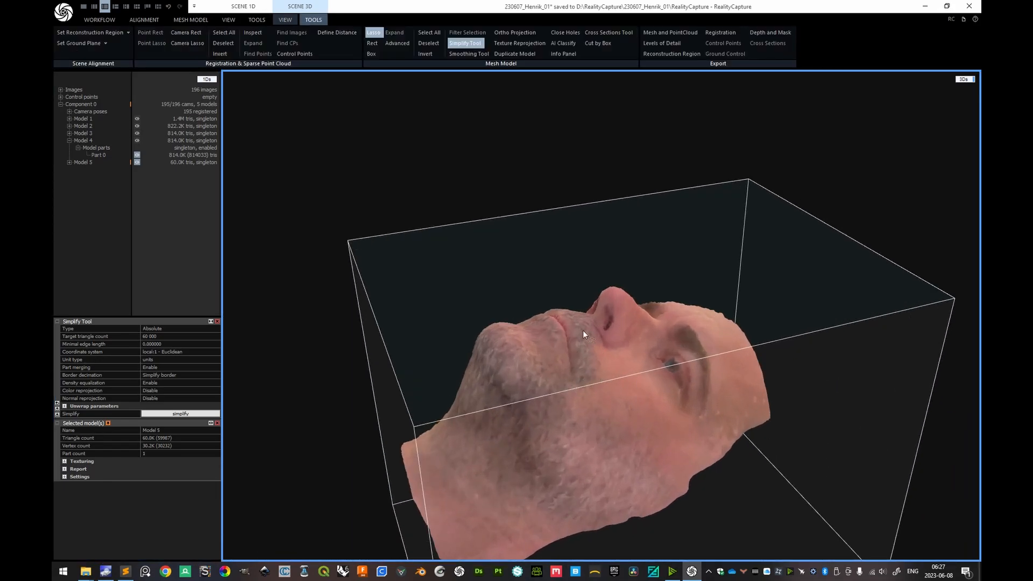
{"action": "left_click", "coordinate": [286, 19]}
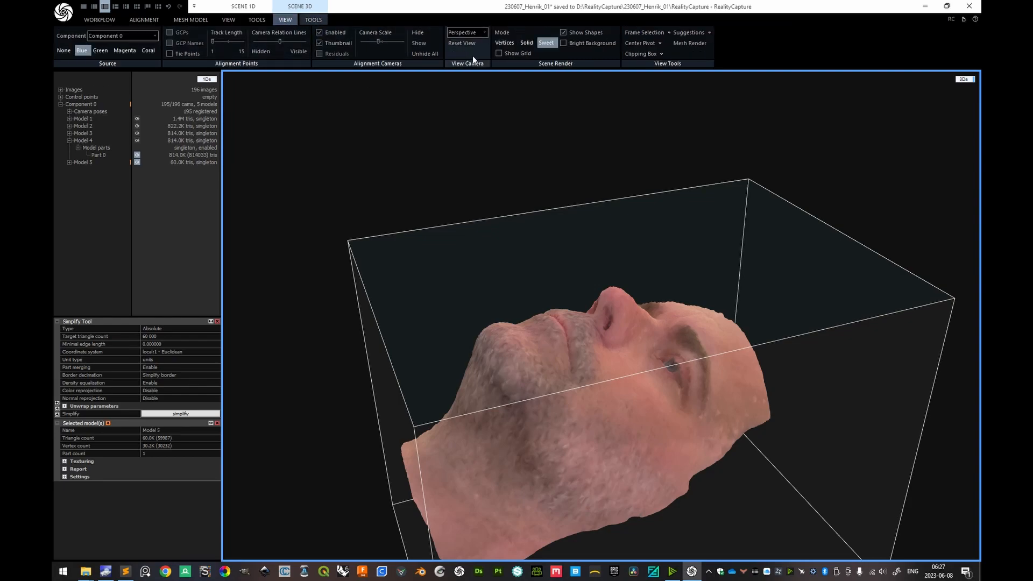
{"action": "left_click", "coordinate": [527, 43]}
{"action": "scroll", "coordinate": [629, 431], "scroll_direction": "up", "scroll_amount": 3}
{"action": "left_click_drag", "start_coordinate": [629, 431], "coordinate": [644, 372]}
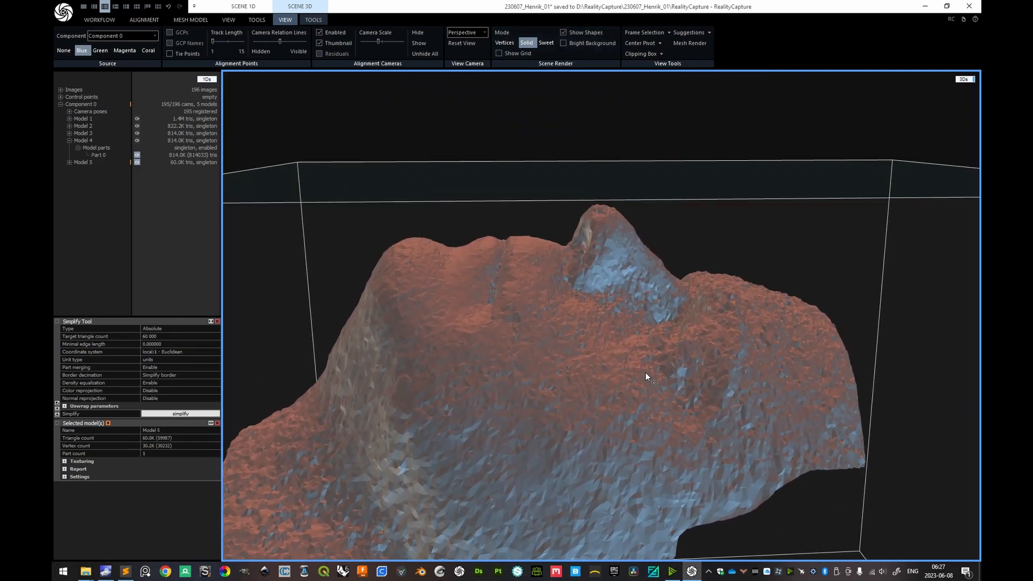
{"action": "scroll", "coordinate": [644, 372], "scroll_direction": "down", "scroll_amount": 3}
{"action": "scroll", "coordinate": [560, 388], "scroll_direction": "up", "scroll_amount": 3}
{"action": "mouse_move", "coordinate": [562, 387]}
{"action": "left_mouse_down"}
{"action": "mouse_move", "coordinate": [570, 375]}
{"action": "mouse_move", "coordinate": [548, 382]}
{"action": "left_mouse_up"}
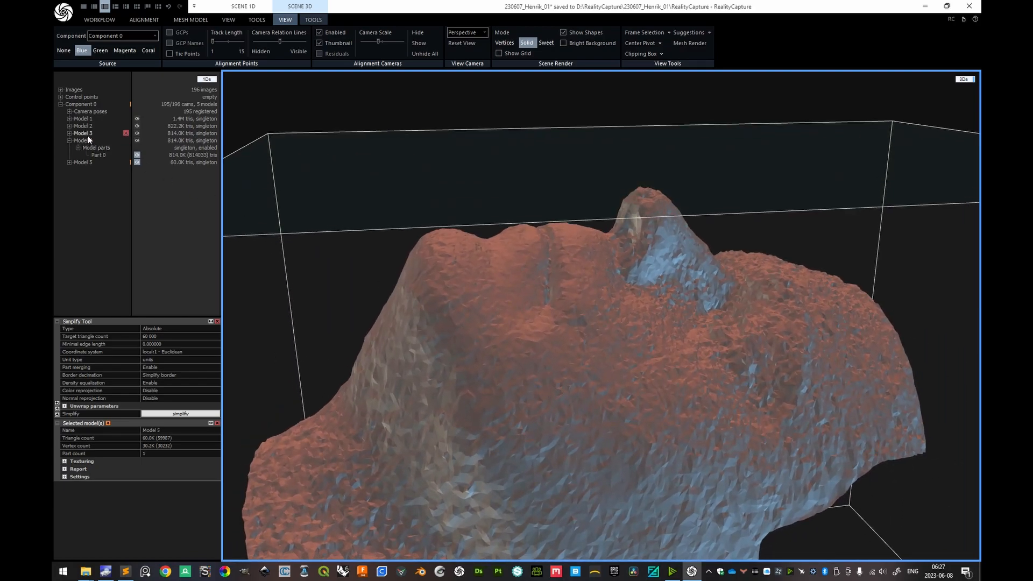
Step: Compare the surface detail of the full-resolution Model 3 with the simplified Model 5 in the 3D view
{"action": "scroll", "coordinate": [609, 289], "scroll_direction": "down", "scroll_amount": 3}
{"action": "mouse_move", "coordinate": [609, 286]}
{"action": "left_mouse_down"}
{"action": "mouse_move", "coordinate": [604, 276]}
{"action": "mouse_move", "coordinate": [595, 289]}
{"action": "mouse_move", "coordinate": [611, 297]}
{"action": "left_mouse_up"}
{"action": "right_click_drag", "start_coordinate": [611, 298], "coordinate": [596, 299]}
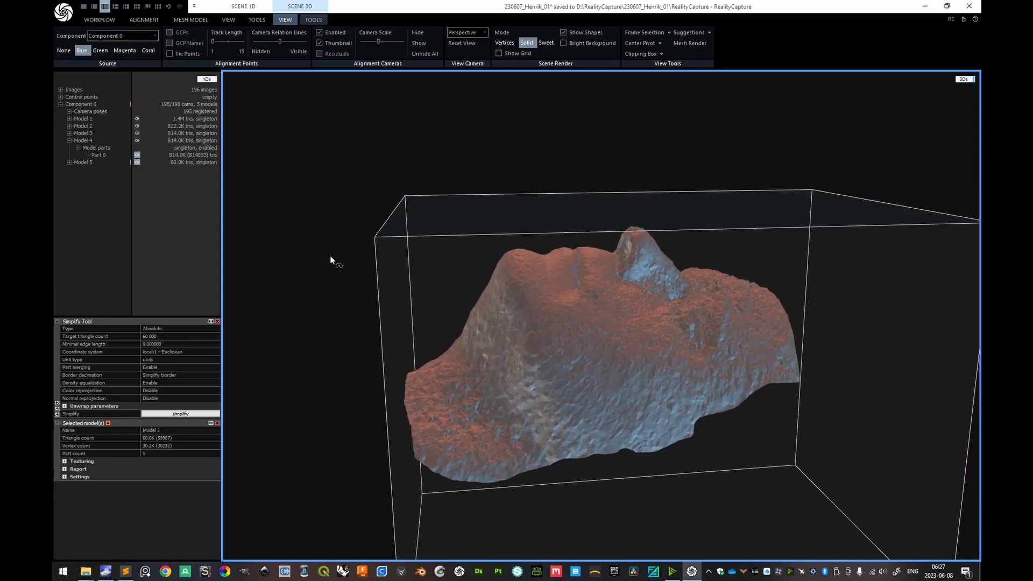
{"action": "left_click", "coordinate": [85, 133]}
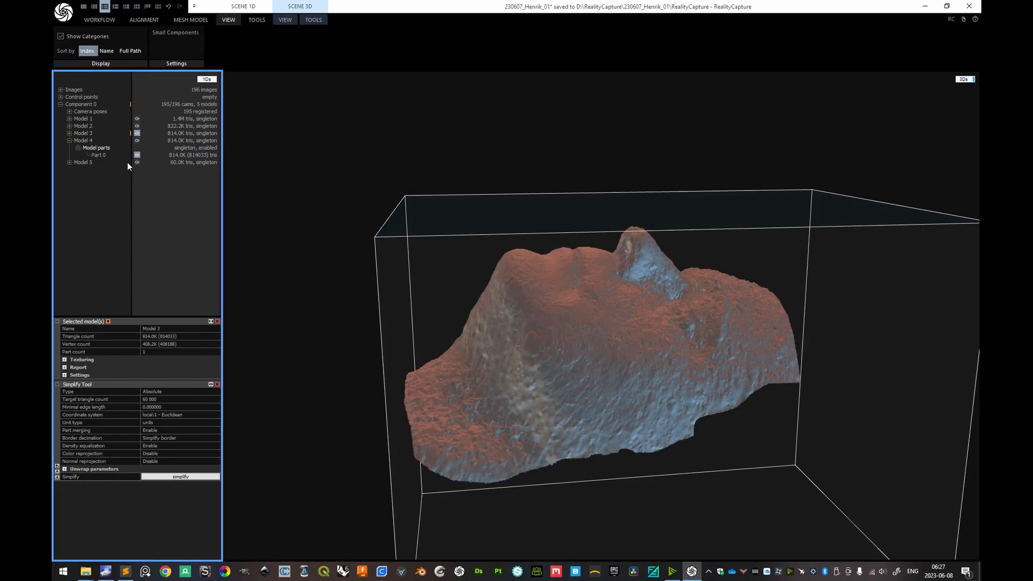
{"action": "scroll", "coordinate": [584, 325], "scroll_direction": "up", "scroll_amount": 8}
{"action": "scroll", "coordinate": [541, 237], "scroll_direction": "down", "scroll_amount": 3}
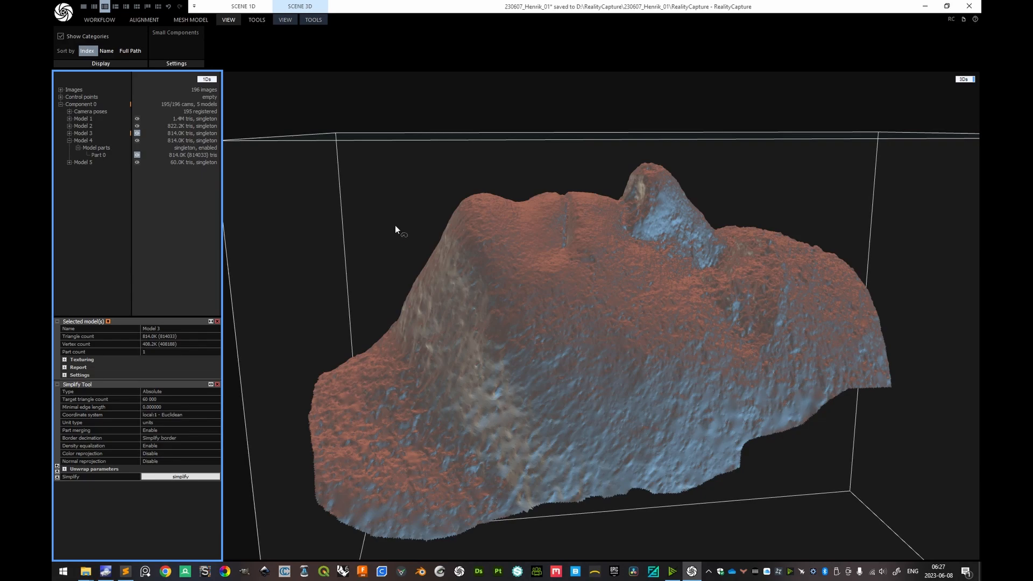
{"action": "left_click", "coordinate": [82, 161]}
{"action": "left_click_drag", "start_coordinate": [683, 309], "coordinate": [351, 298]}
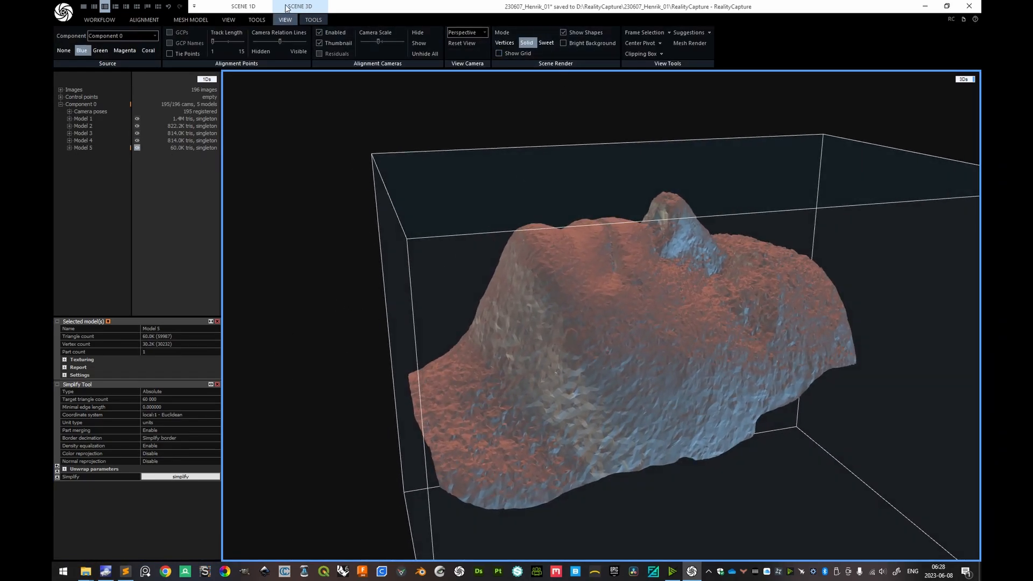
Step: Smooth the simplified face mesh with noise removal, the All style and a smoothing weight of 1
{"action": "left_click", "coordinate": [309, 20]}
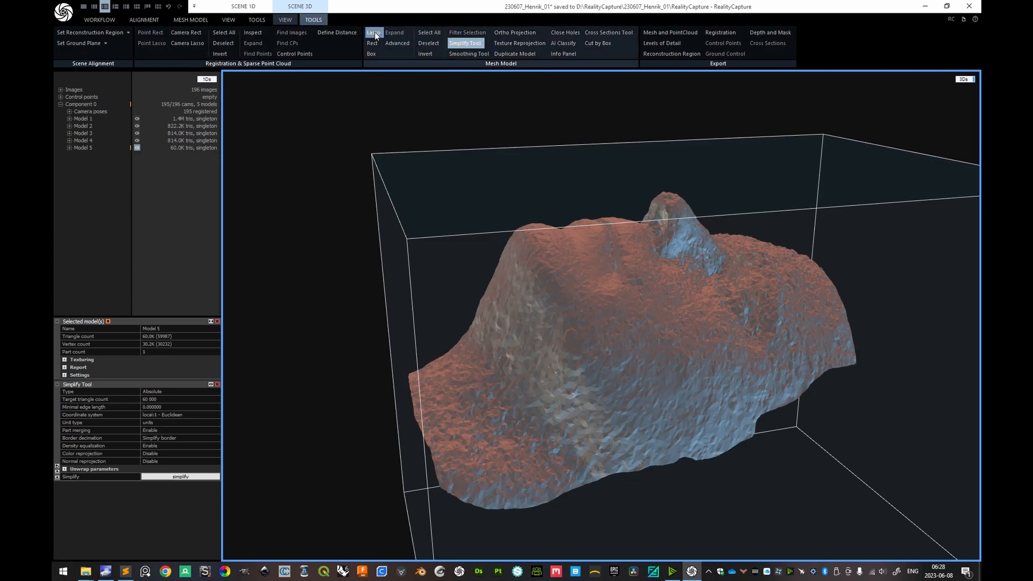
{"action": "left_click", "coordinate": [465, 43]}
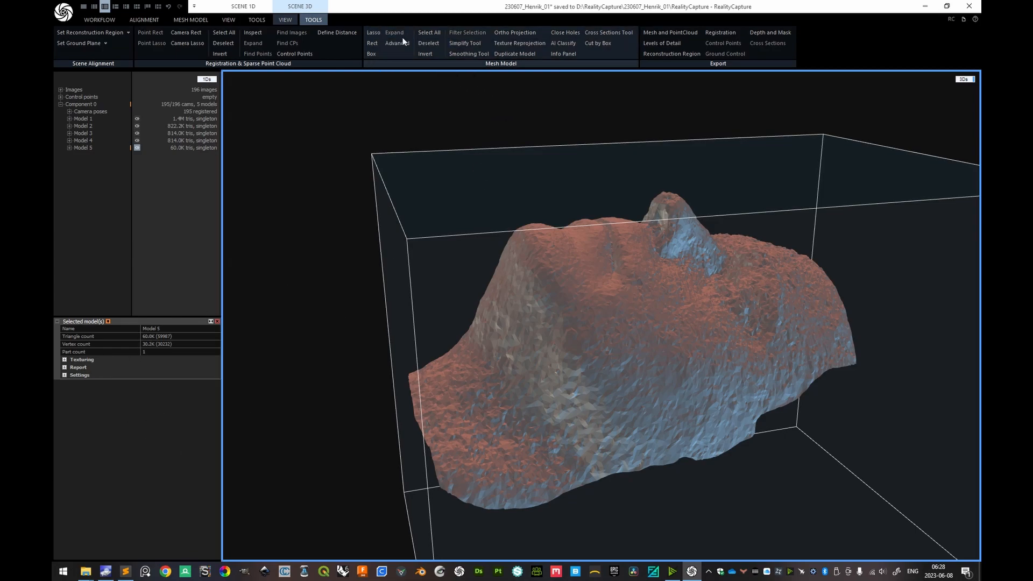
{"action": "left_click", "coordinate": [469, 54]}
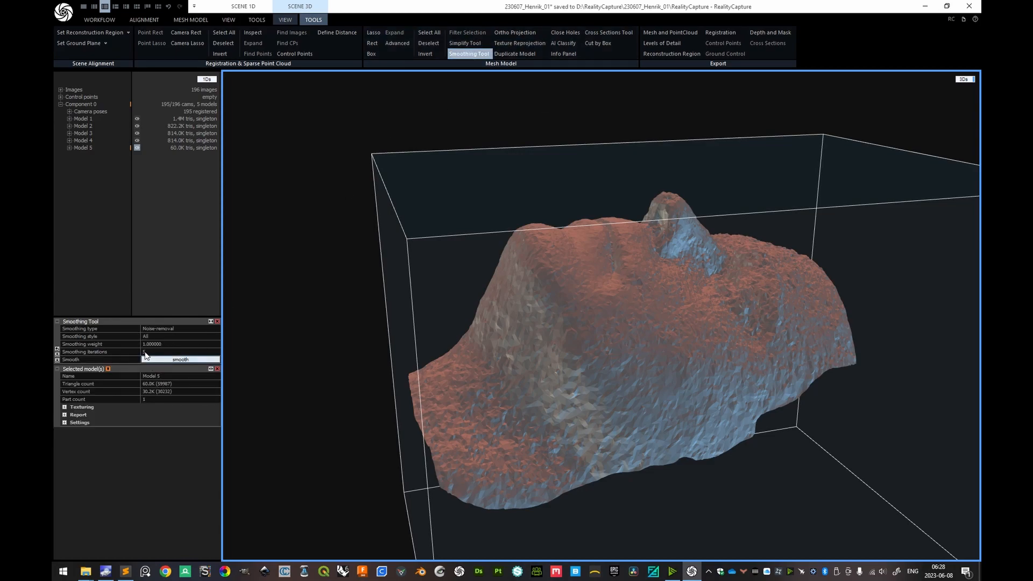
{"action": "left_click", "coordinate": [178, 360]}
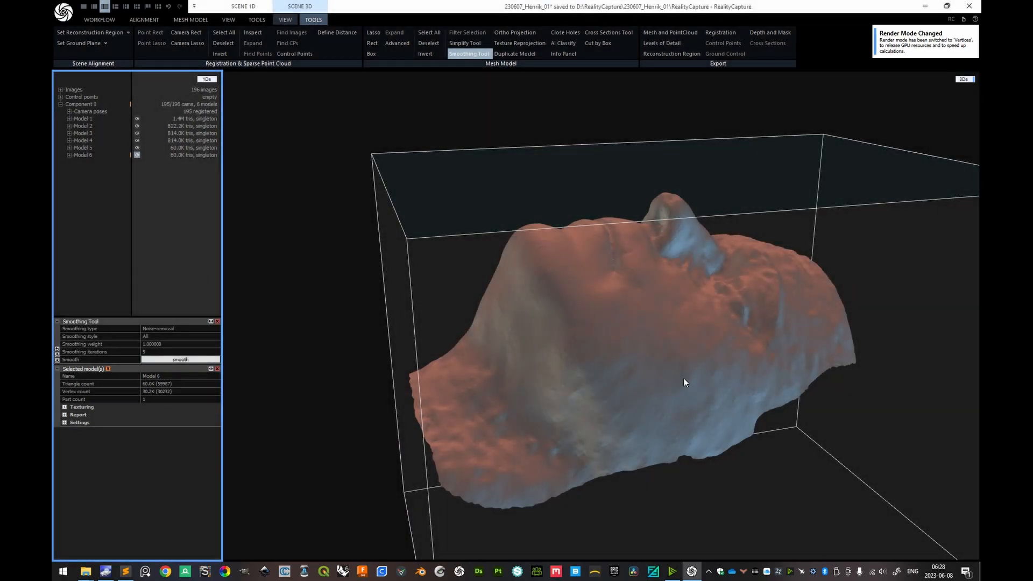
Step: Examine the smoothed face mesh from several angles, checking the lips, nose, eyes and neck
{"action": "left_click_drag", "start_coordinate": [730, 382], "coordinate": [465, 398]}
{"action": "left_click_drag", "start_coordinate": [650, 284], "coordinate": [551, 223]}
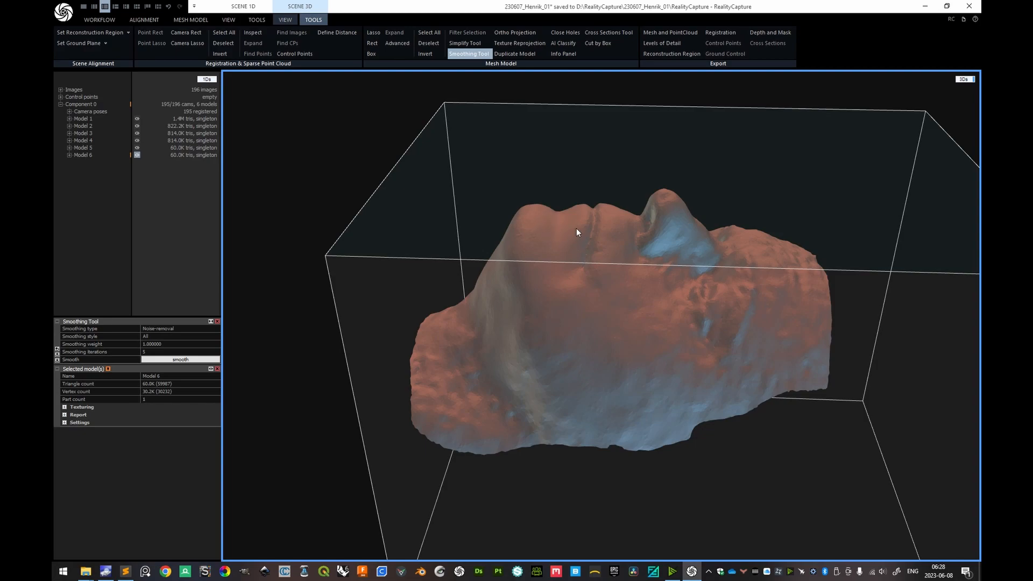
{"action": "left_click_drag", "start_coordinate": [602, 299], "coordinate": [524, 259]}
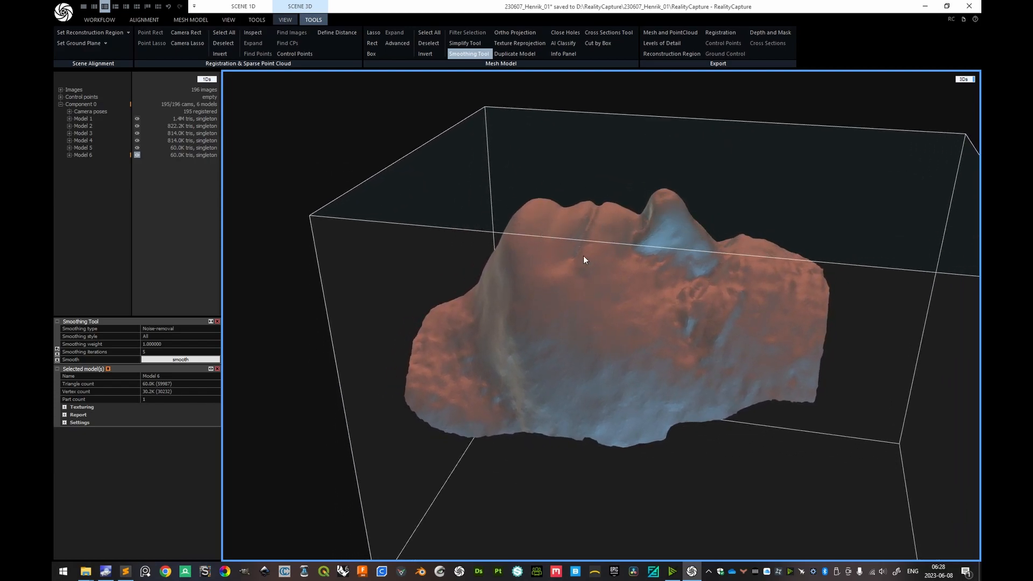
{"action": "left_click_drag", "start_coordinate": [685, 283], "coordinate": [657, 182]}
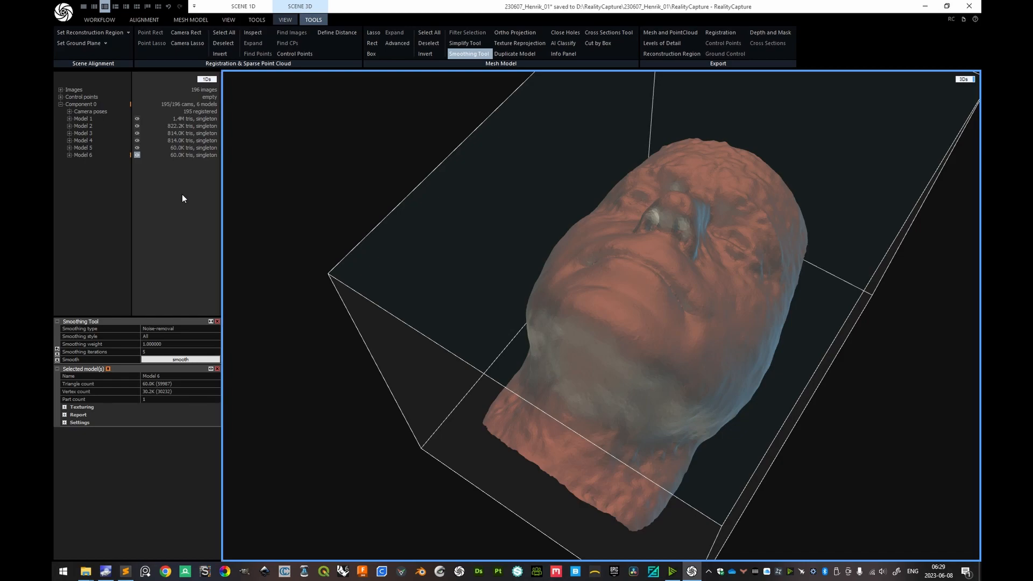
{"action": "left_click_drag", "start_coordinate": [710, 285], "coordinate": [745, 321]}
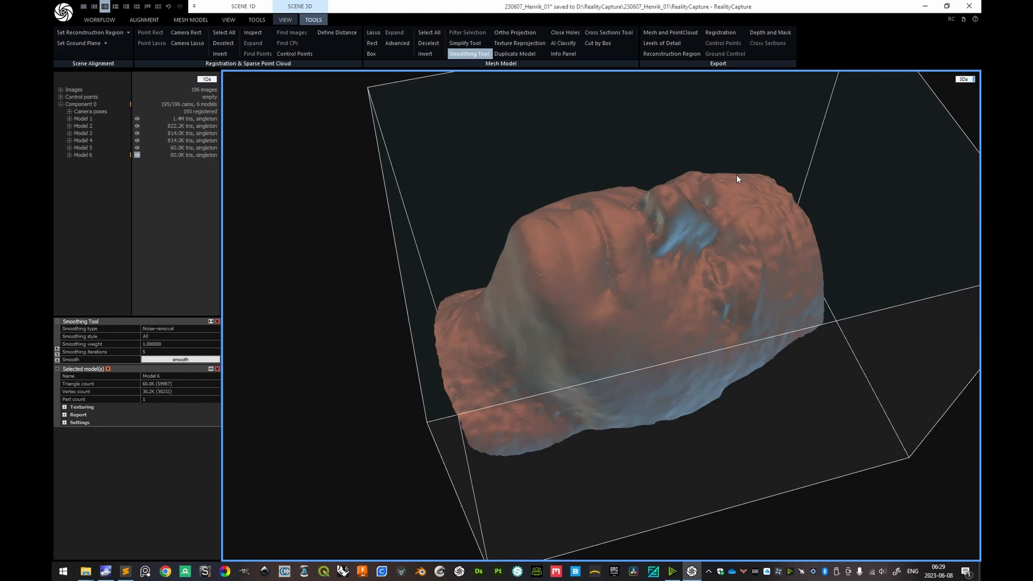
{"action": "left_click_drag", "start_coordinate": [755, 224], "coordinate": [780, 227]}
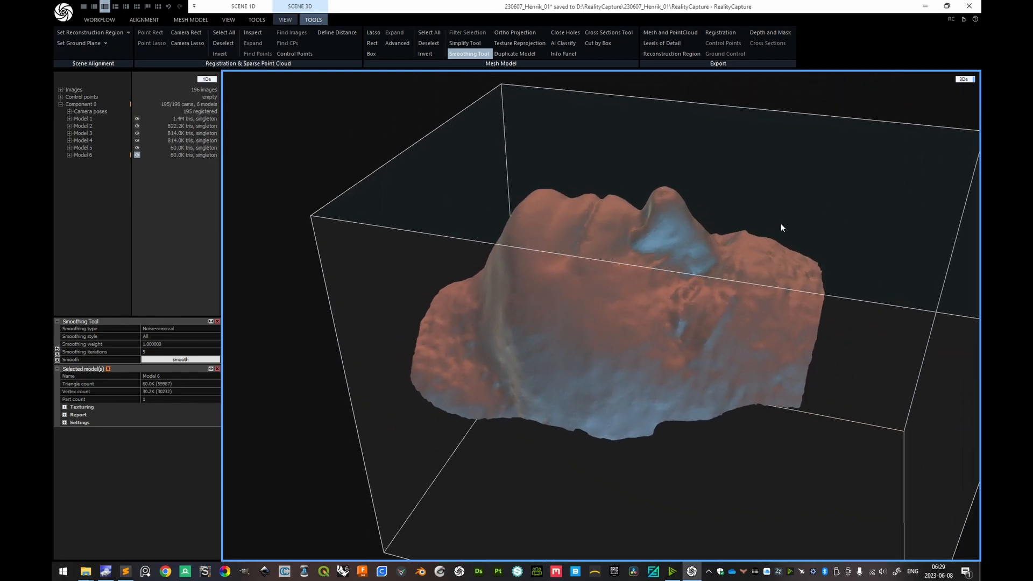
{"action": "left_click_drag", "start_coordinate": [642, 270], "coordinate": [459, 364]}
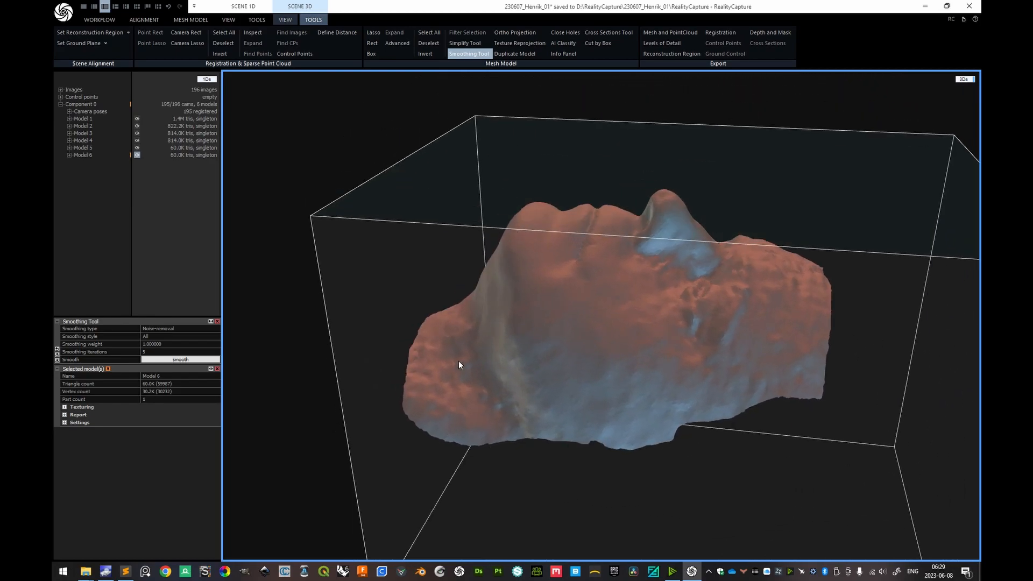
{"action": "left_click_drag", "start_coordinate": [546, 353], "coordinate": [549, 329]}
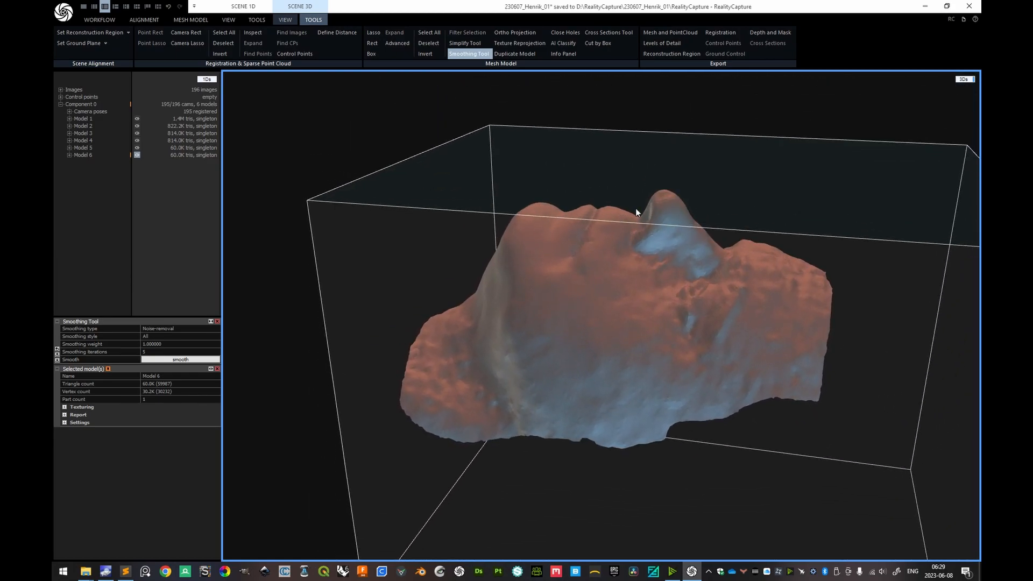
{"action": "scroll", "coordinate": [662, 209], "scroll_direction": "up", "scroll_amount": 5}
{"action": "scroll", "coordinate": [688, 208], "scroll_direction": "down", "scroll_amount": 10}
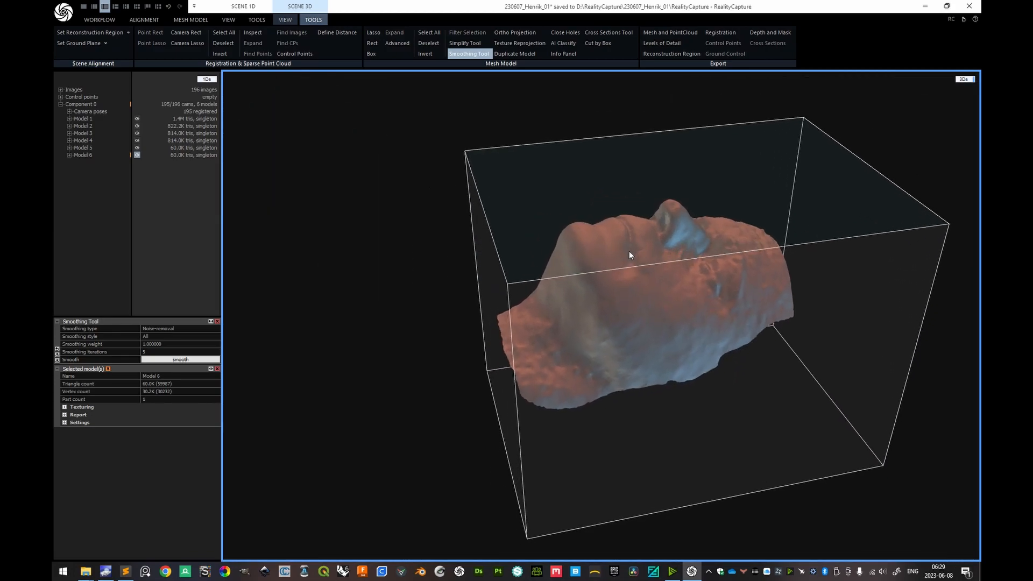
{"action": "left_click_drag", "start_coordinate": [628, 251], "coordinate": [707, 178]}
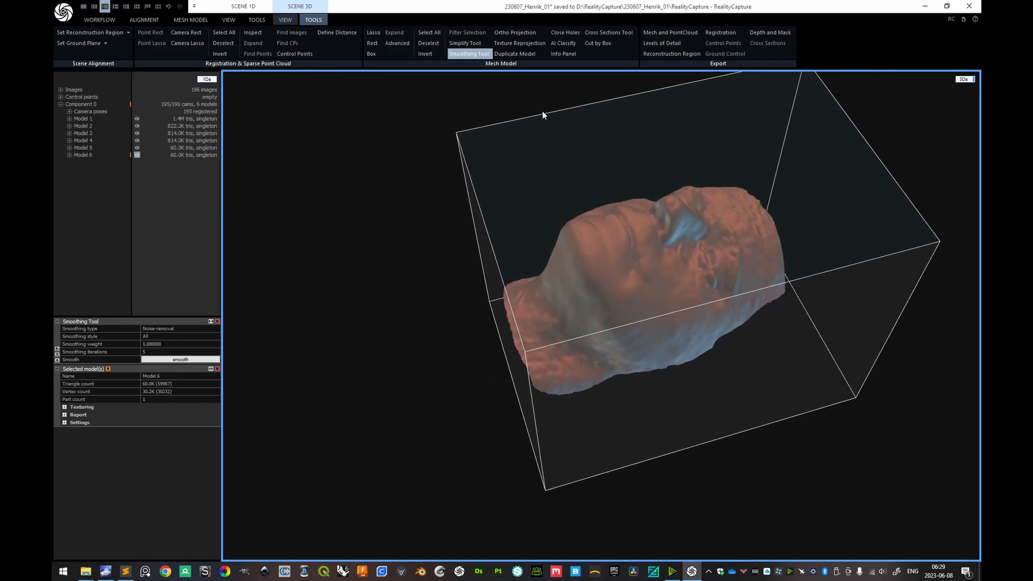
Step: Start exporting smoothed Model 6 as a mesh and browse to the RealityCapture subfolder of the 230607 project
{"action": "left_click", "coordinate": [469, 54]}
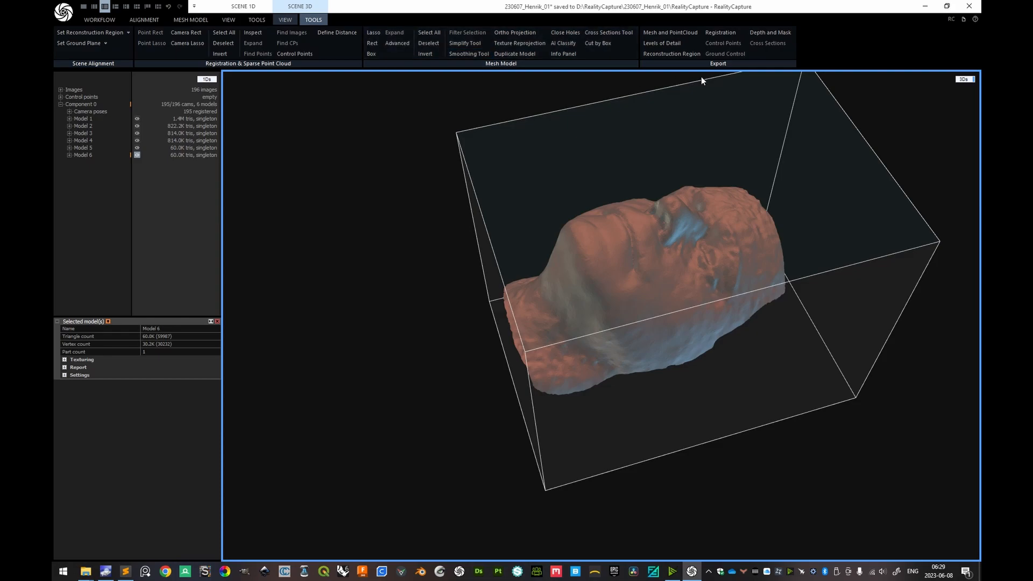
{"action": "left_click", "coordinate": [681, 34]}
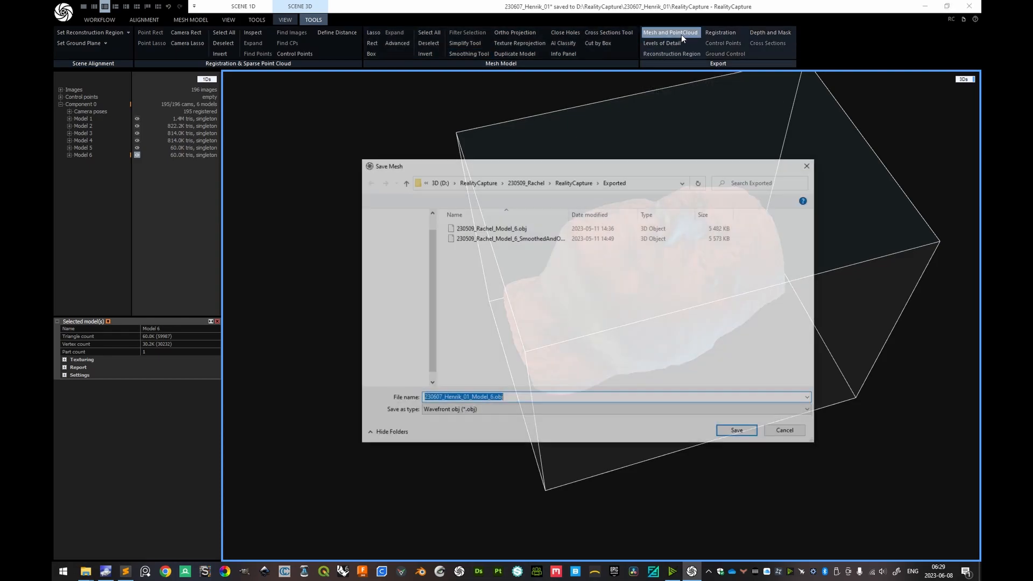
{"action": "left_click", "coordinate": [524, 183]}
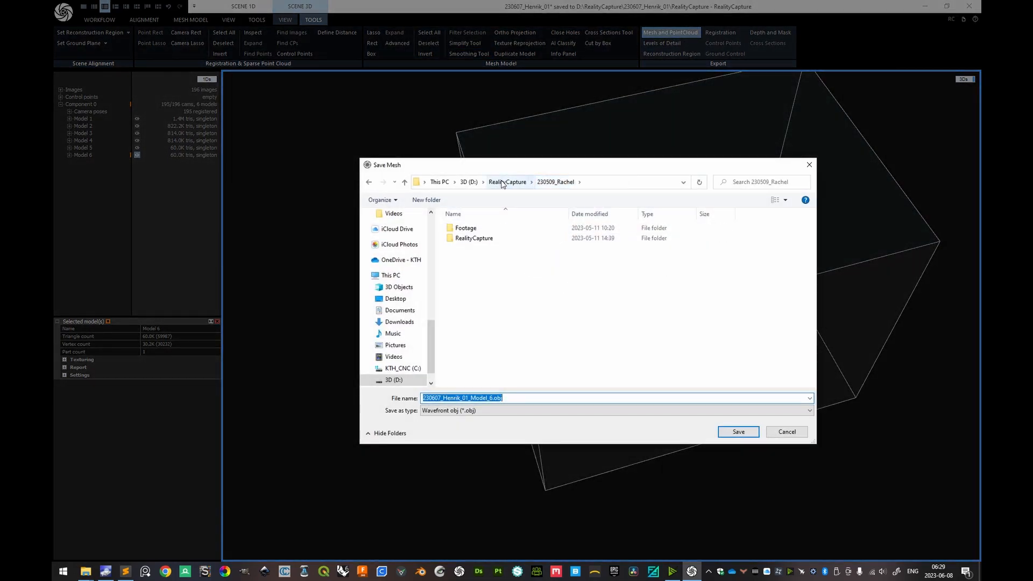
{"action": "left_click", "coordinate": [501, 184]}
{"action": "double_click", "coordinate": [482, 342]}
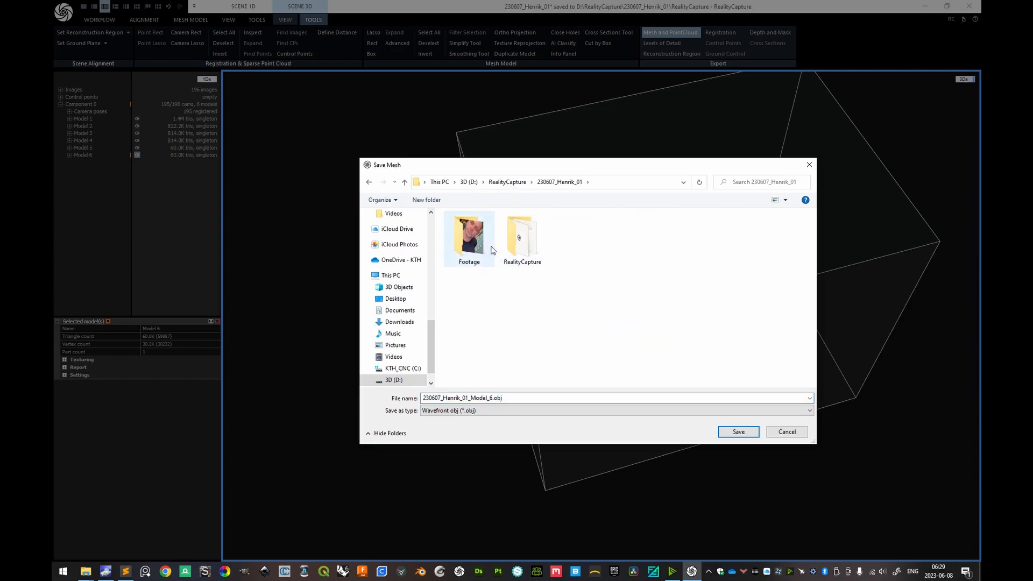
{"action": "double_click", "coordinate": [522, 236]}
Step: Create a folder named Exported there and save the mesh in it as Wavefront OBJ under the proposed name
{"action": "right_click", "coordinate": [501, 281]}
{"action": "mouse_move", "coordinate": [561, 416]}
{"action": "left_click", "coordinate": [635, 416]}
{"action": "type", "text": "Expor"}
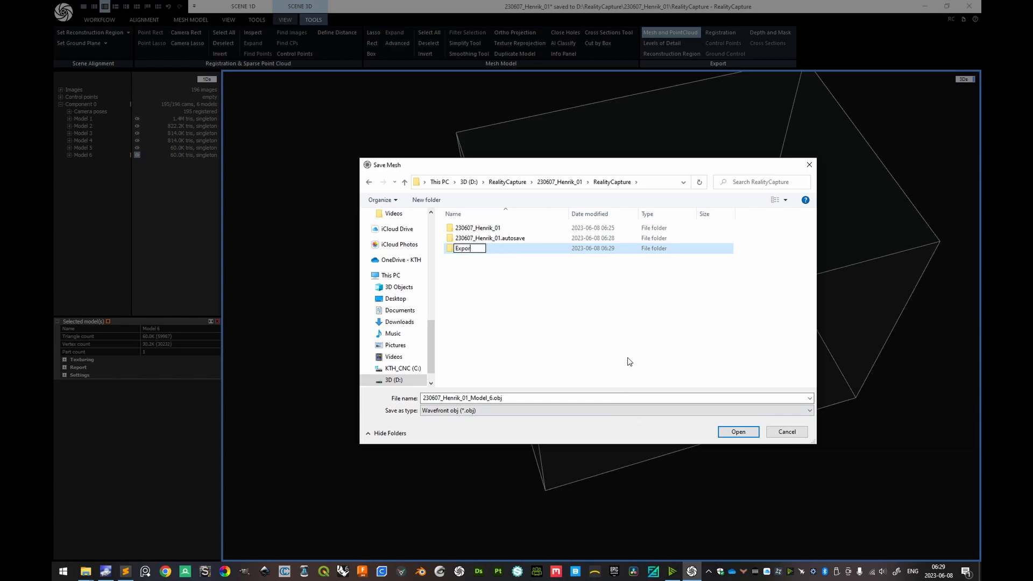
{"action": "type", "text": "ted"}
{"action": "key", "text": "Return"}
{"action": "key", "text": "Return"}
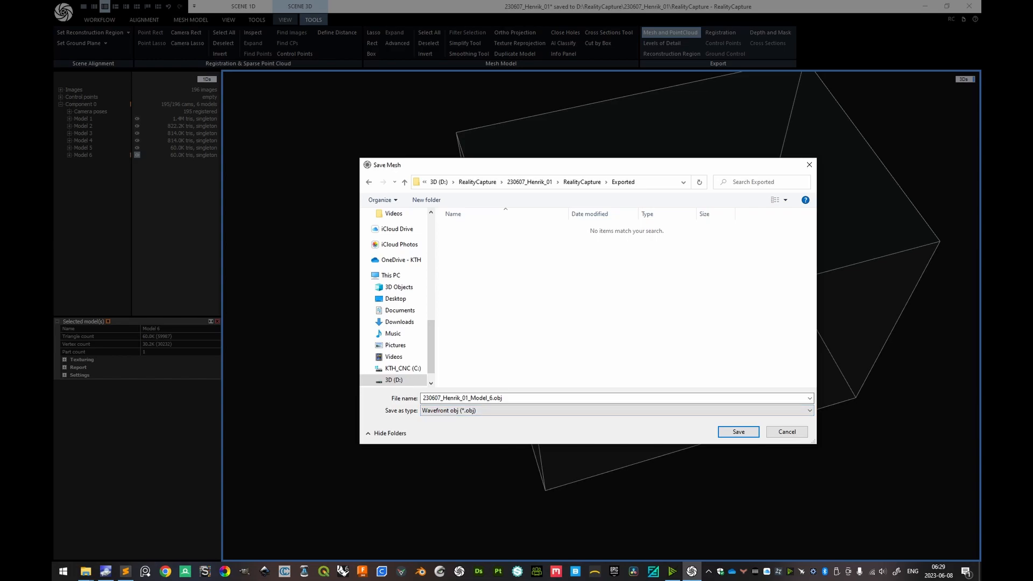
{"action": "left_click", "coordinate": [738, 431]}
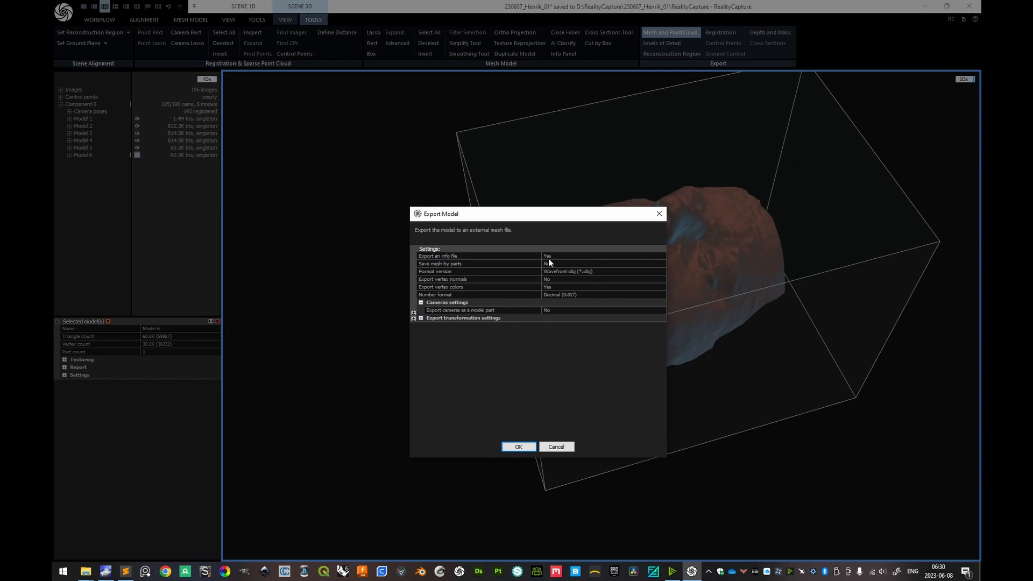
Step: Set the vertex color export to No, check the transformation settings and export the model
{"action": "left_click", "coordinate": [548, 286]}
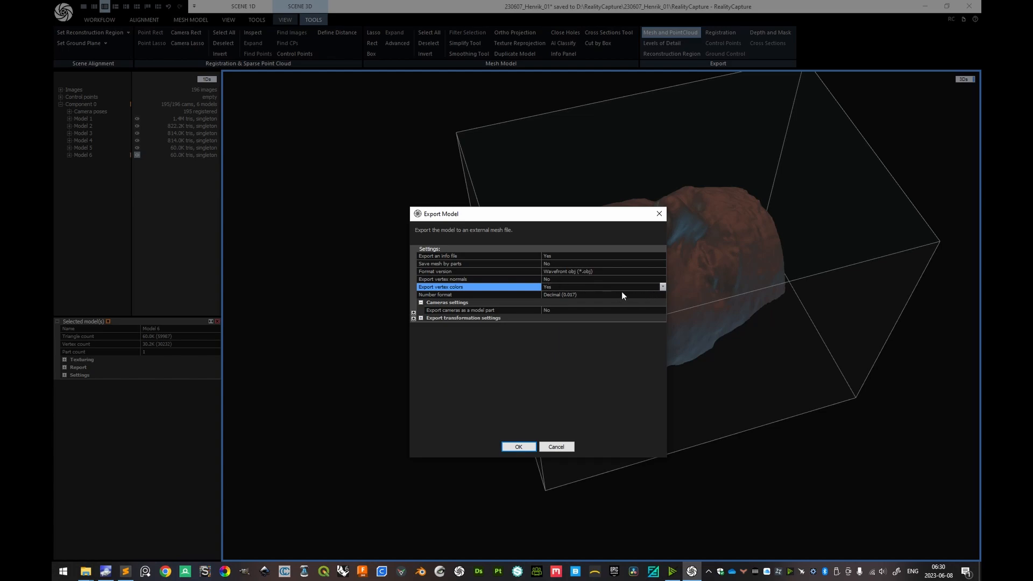
{"action": "left_click", "coordinate": [661, 287]}
{"action": "left_click", "coordinate": [552, 299]}
{"action": "left_click", "coordinate": [420, 319]}
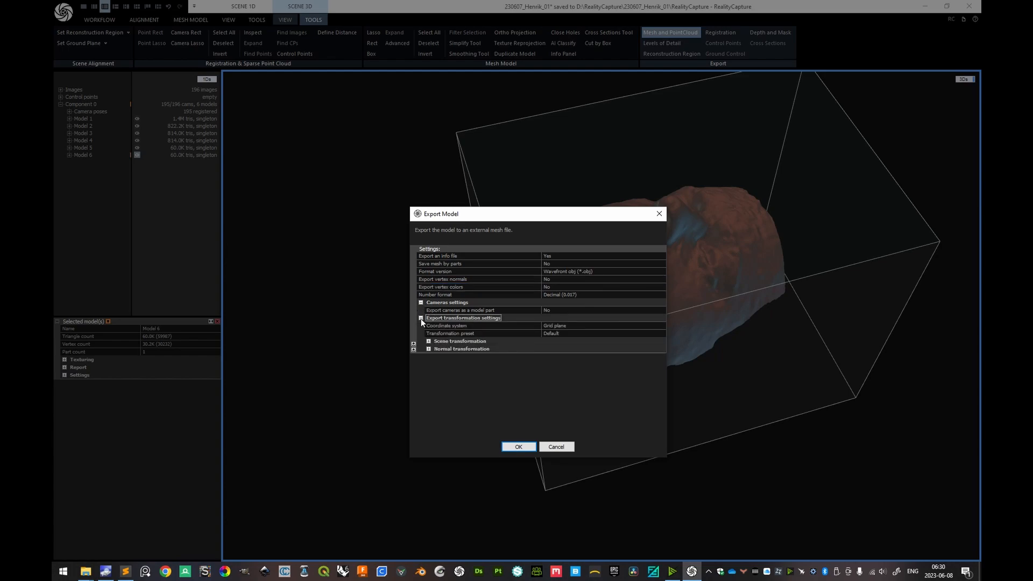
{"action": "left_click", "coordinate": [421, 318]}
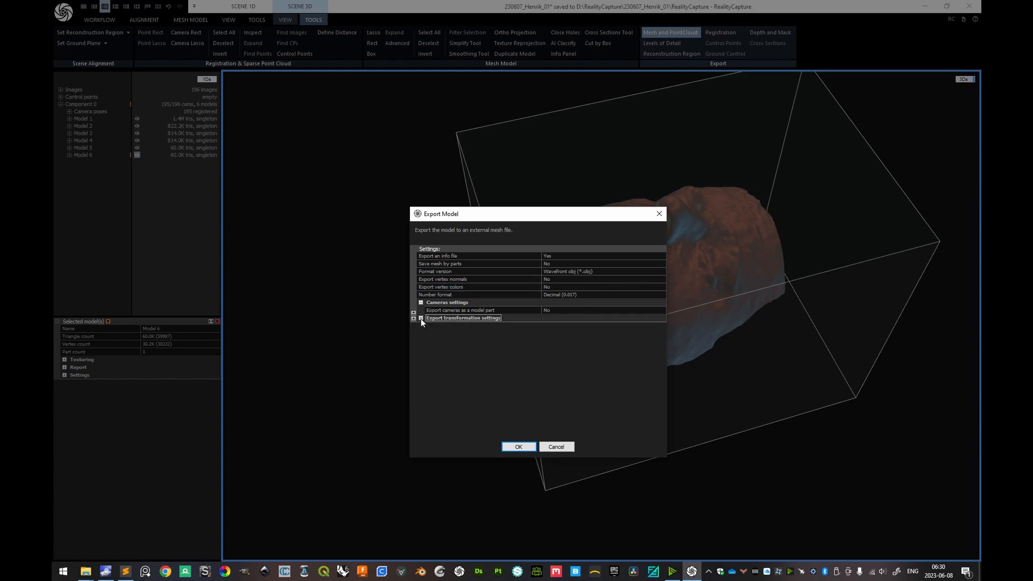
{"action": "left_click", "coordinate": [518, 446]}
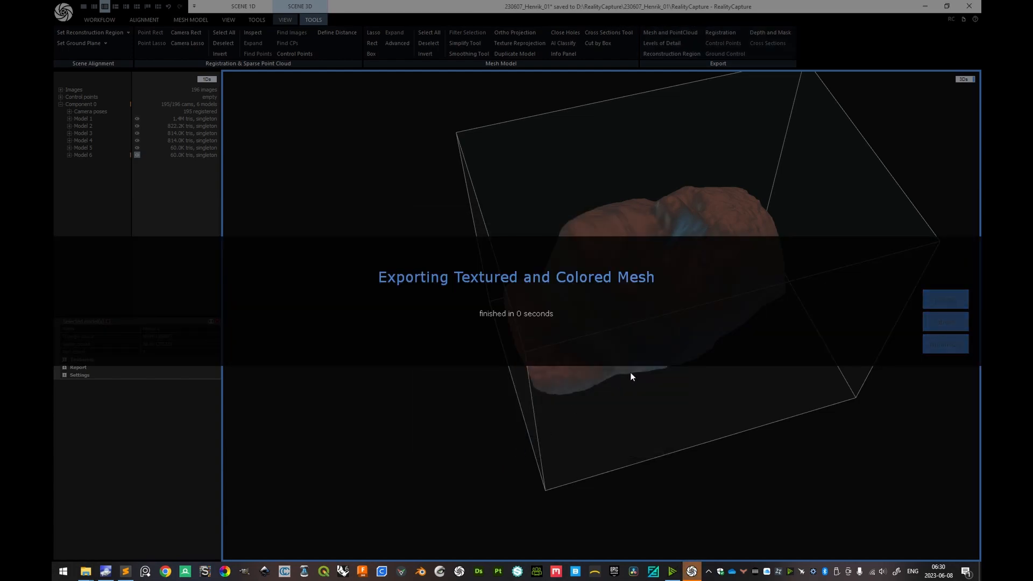
Step: Switch to Blender with a new default scene and turn on the Screencast Keys display
{"action": "left_click", "coordinate": [425, 570]}
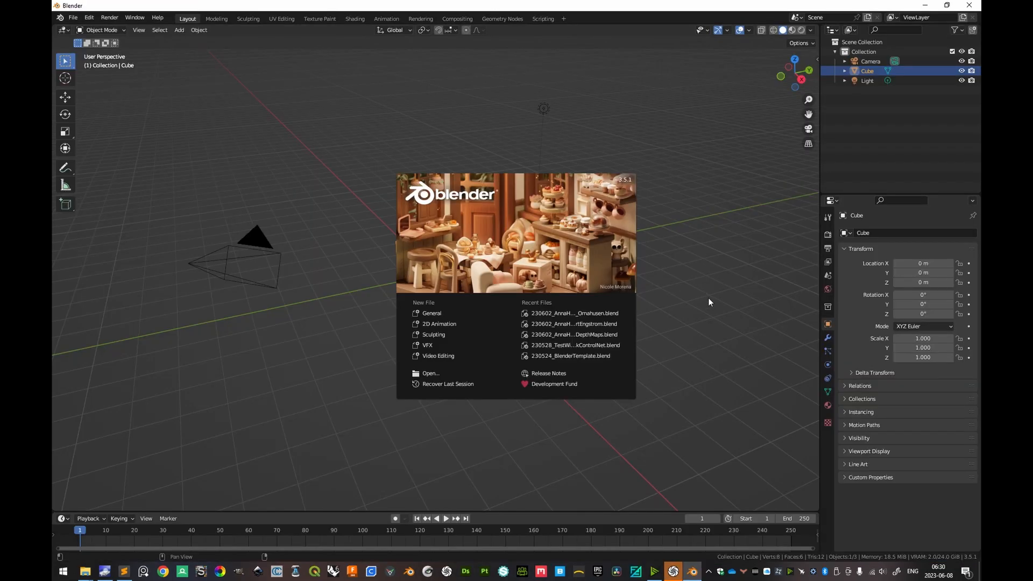
{"action": "left_click", "coordinate": [708, 298]}
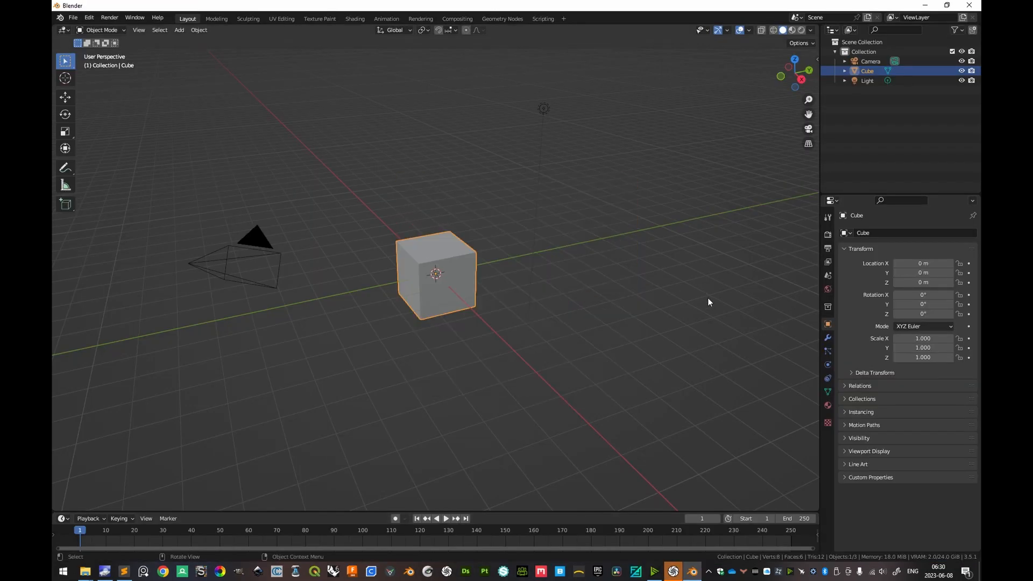
{"action": "key", "text": "a"}
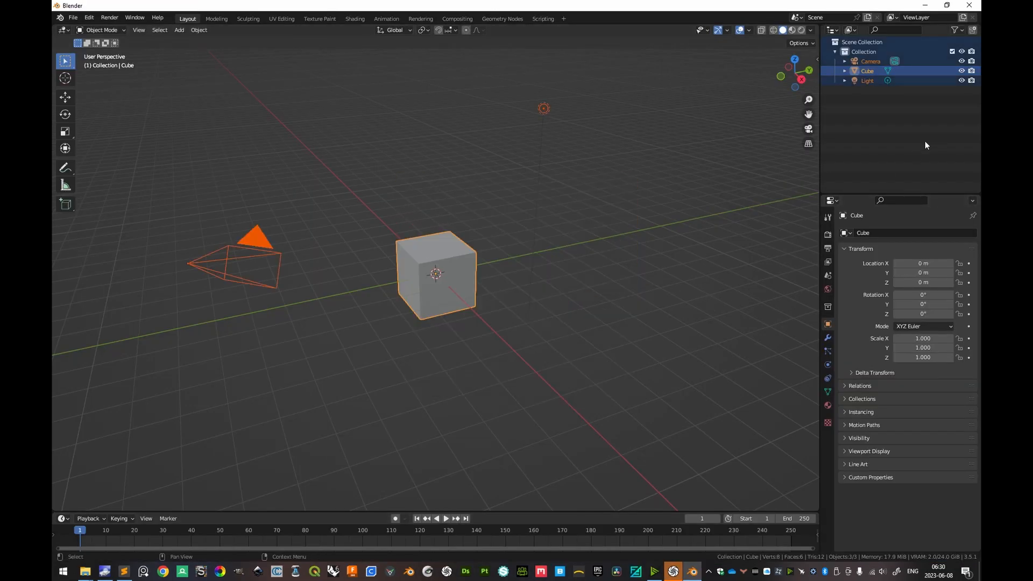
{"action": "key", "text": "n"}
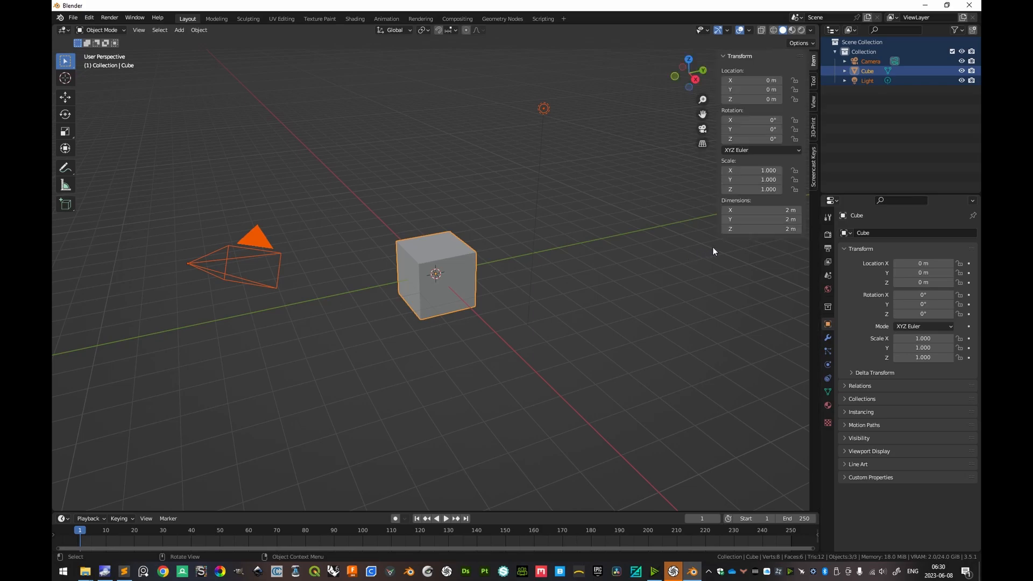
{"action": "left_click", "coordinate": [812, 167]}
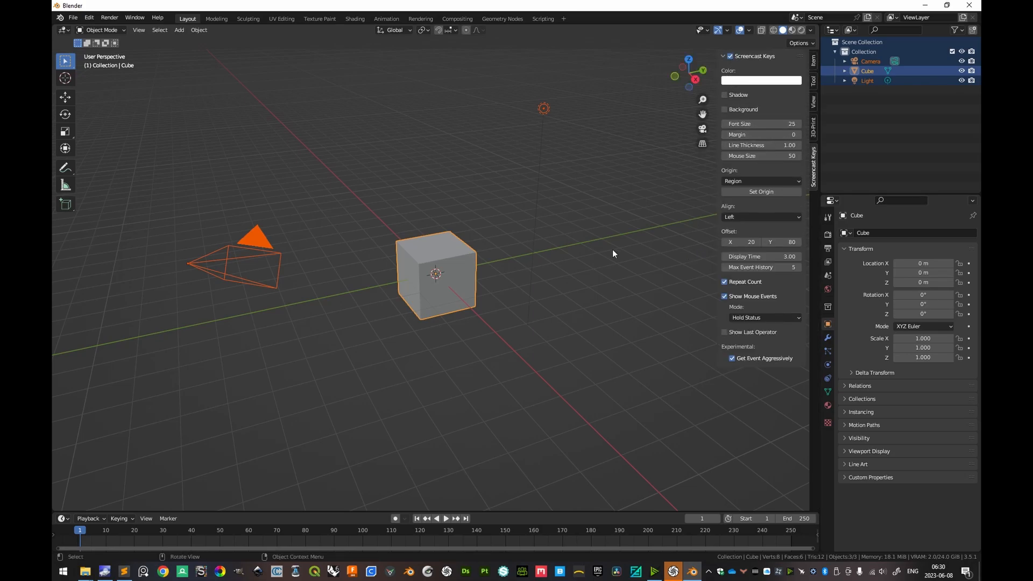
{"action": "key", "text": "n"}
Step: Delete the default camera, cube, light and collection from the scene
{"action": "left_click", "coordinate": [911, 140]}
{"action": "key", "text": "a"}
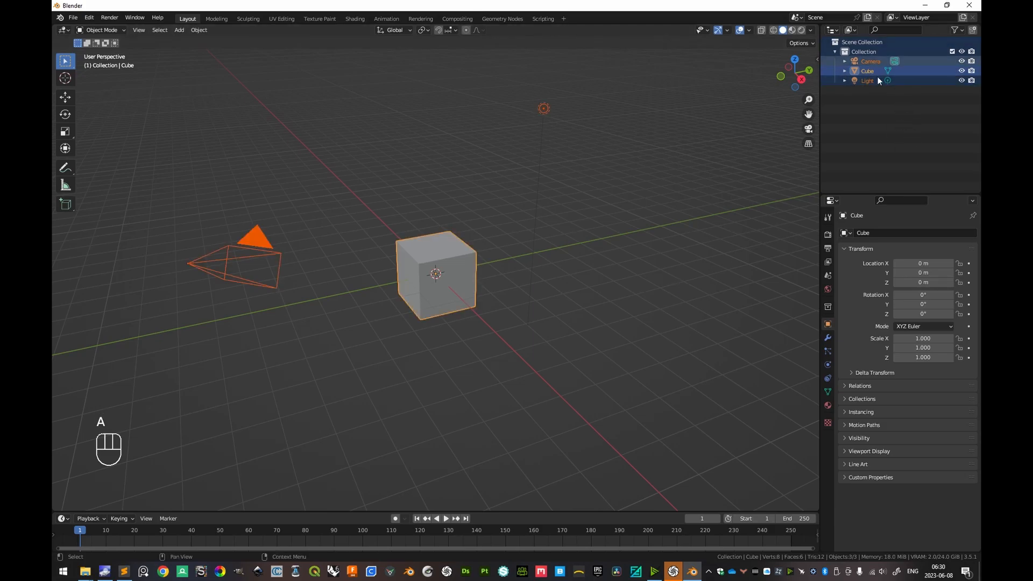
{"action": "key", "text": "x"}
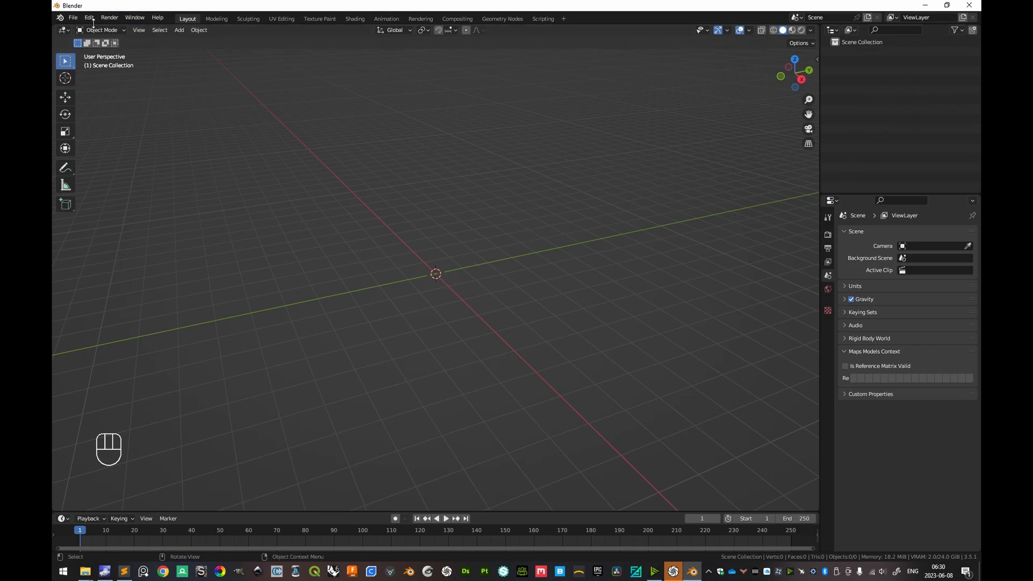
Step: Start a Wavefront OBJ import and go to the Exported folder using its path copied from File Explorer
{"action": "left_click", "coordinate": [74, 18]}
{"action": "mouse_move", "coordinate": [92, 148]}
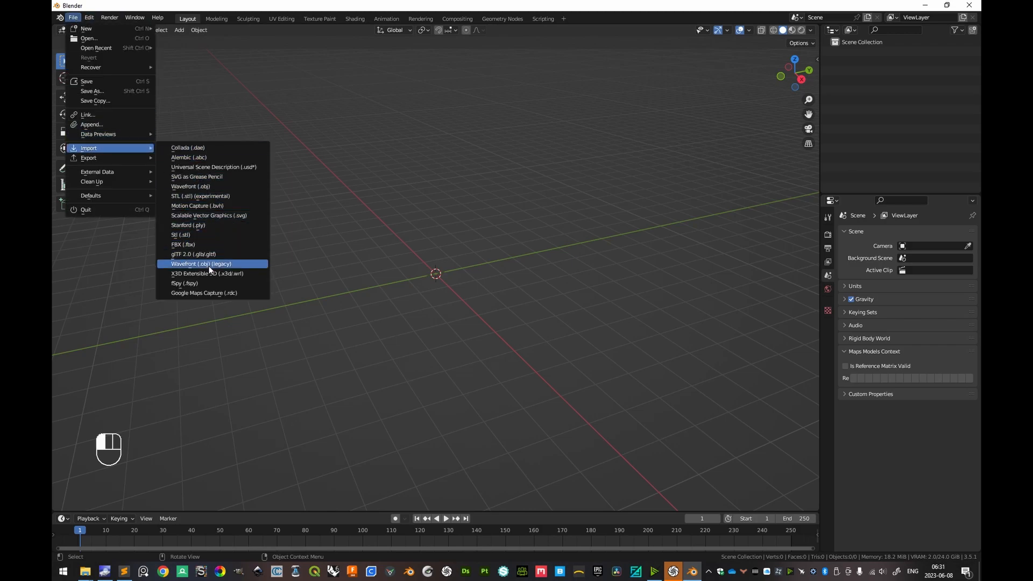
{"action": "left_click", "coordinate": [211, 186]}
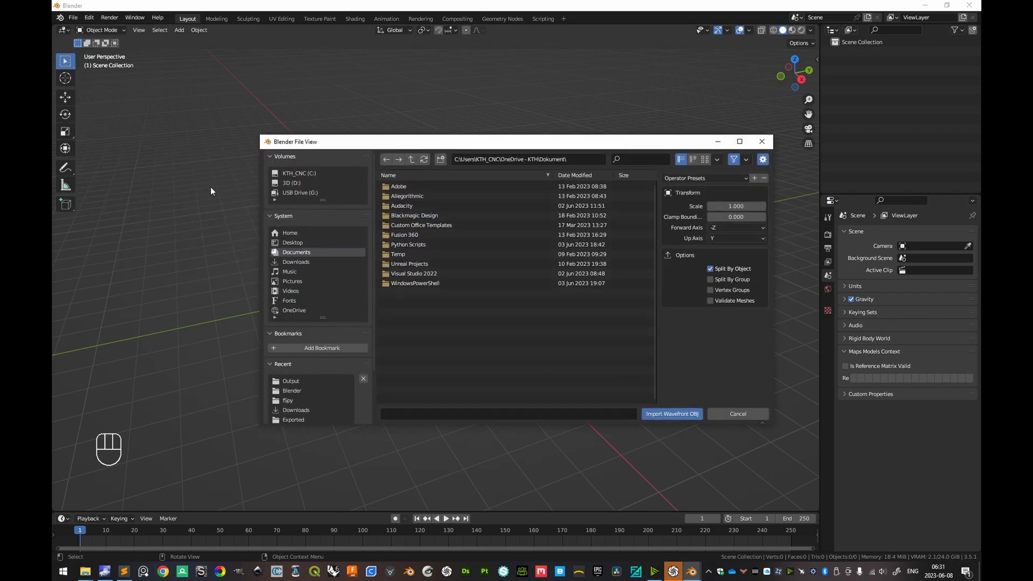
{"action": "key", "text": "alt+Tab"}
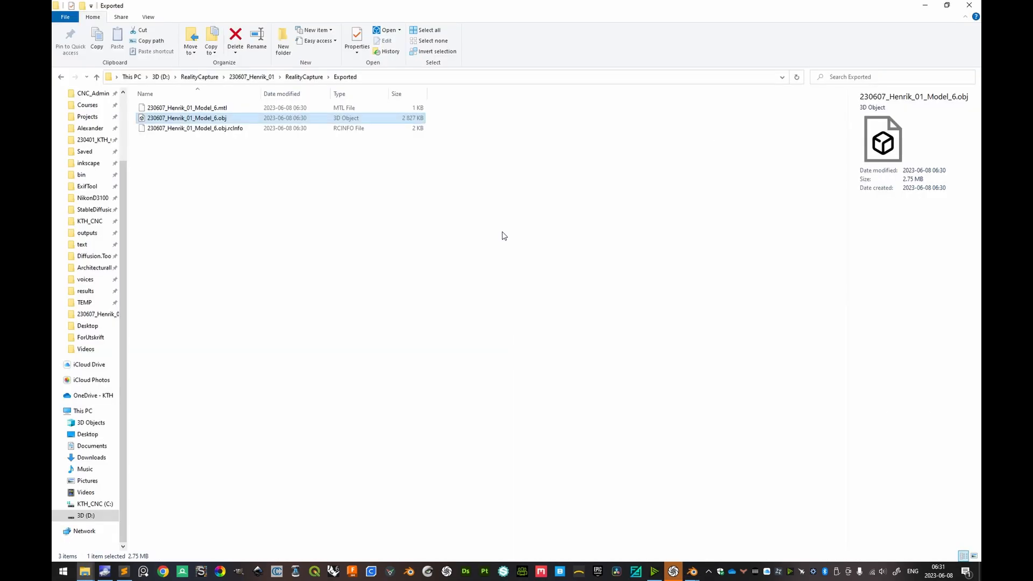
{"action": "left_click", "coordinate": [390, 76]}
{"action": "key", "text": "ctrl+c"}
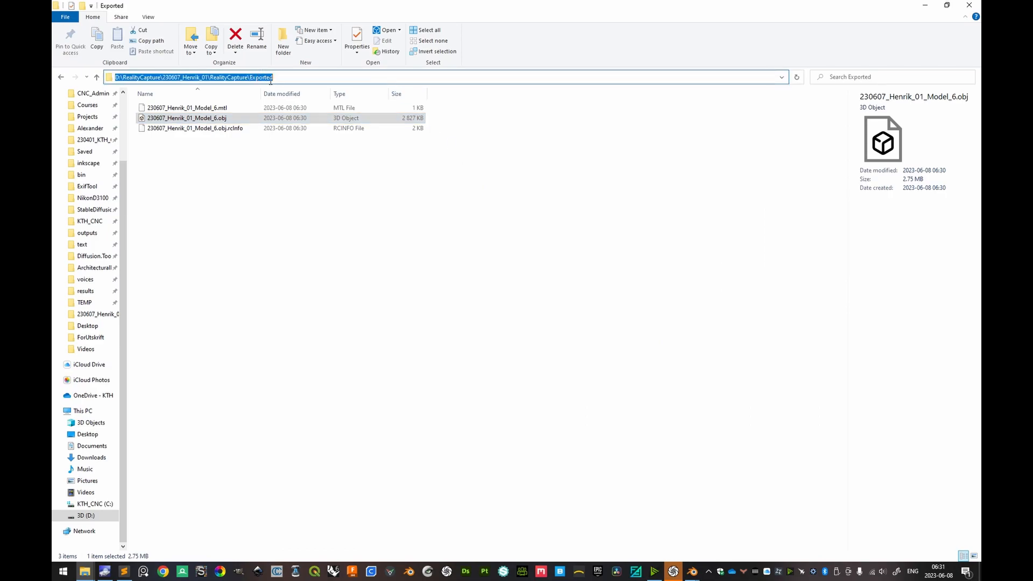
{"action": "key", "text": "alt+Tab"}
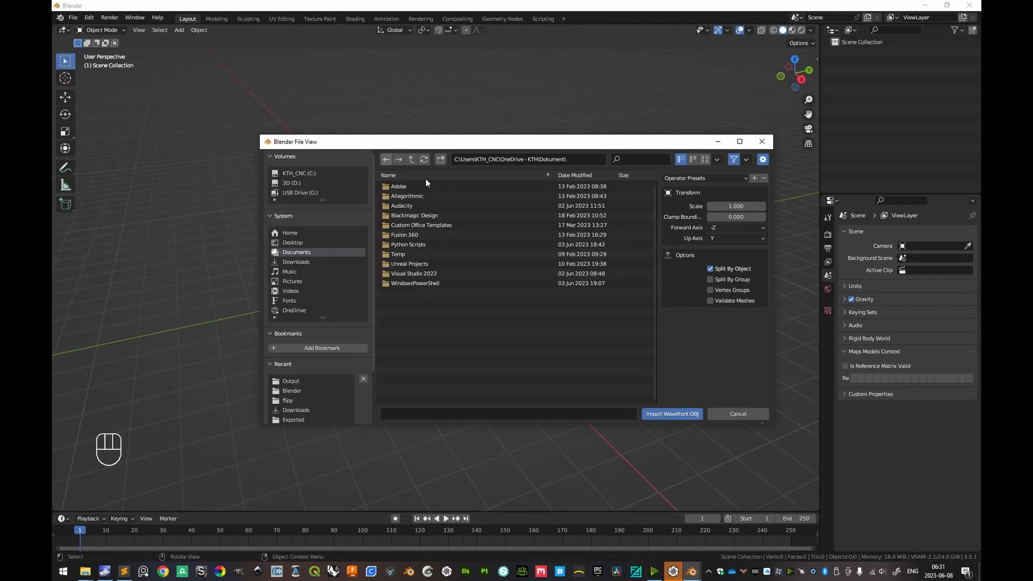
{"action": "left_click", "coordinate": [518, 157]}
{"action": "key", "text": "ctrl+v"}
{"action": "key", "text": "Return"}
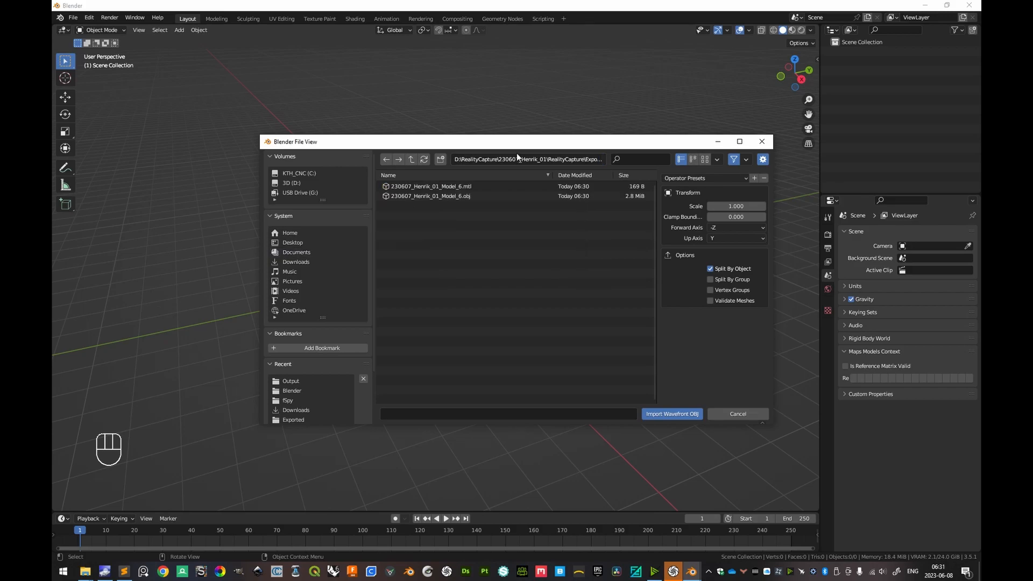
Step: Import the Model_6 OBJ file with the operator defaults restored
{"action": "left_click", "coordinate": [454, 196]}
{"action": "left_click", "coordinate": [689, 178]}
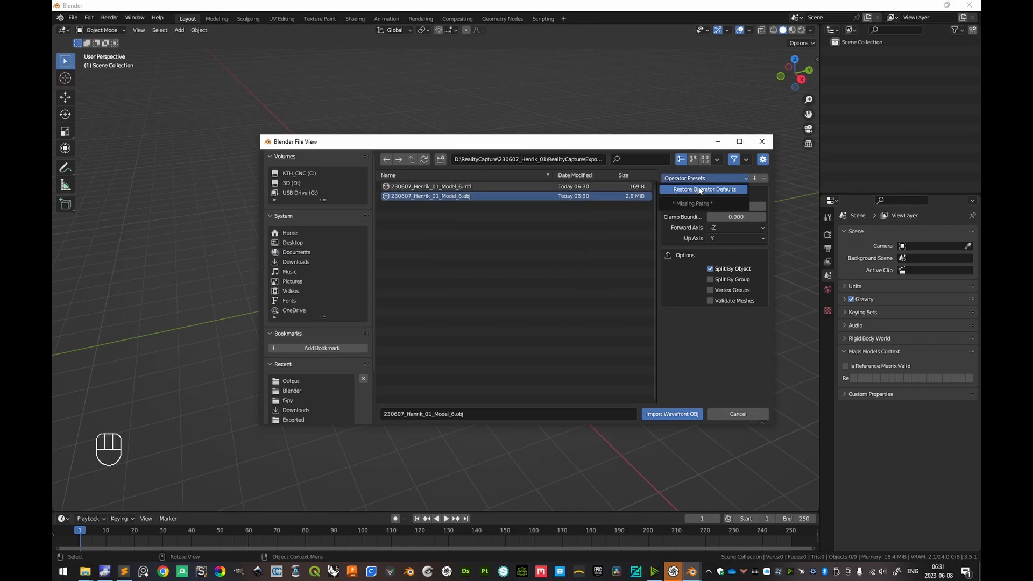
{"action": "left_click", "coordinate": [697, 189]}
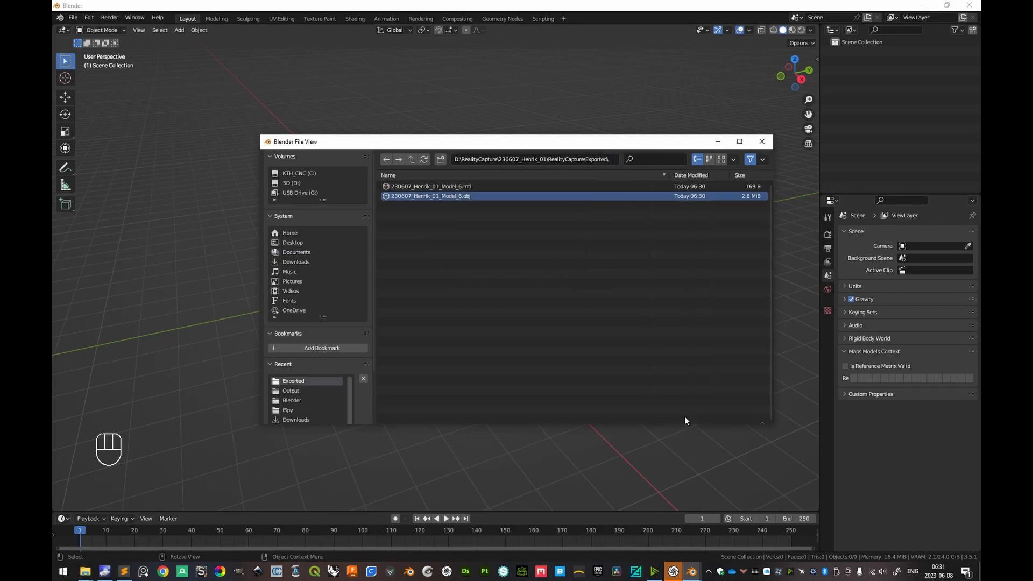
{"action": "left_click", "coordinate": [672, 414]}
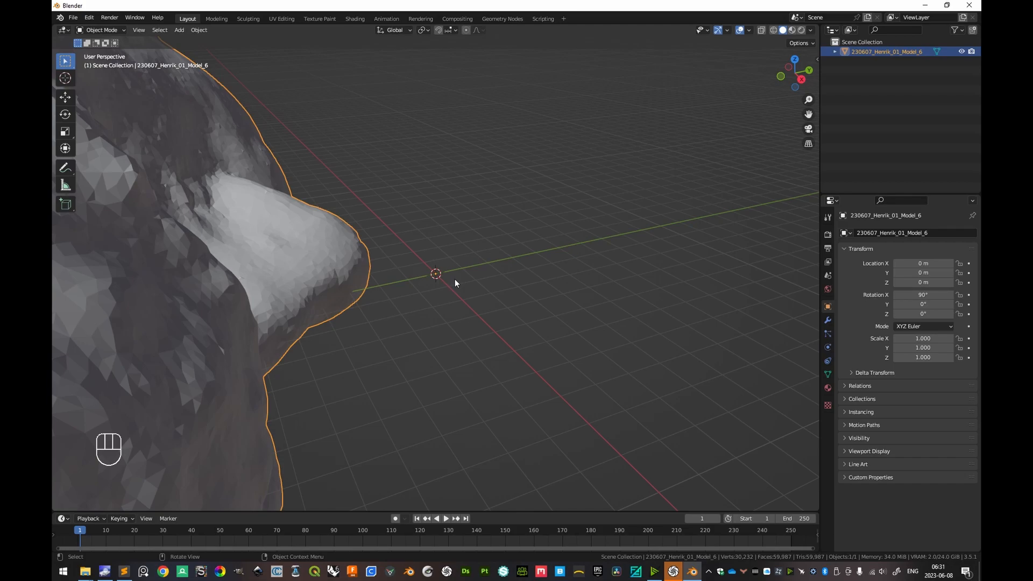
Step: Frame the imported face mesh and examine it from the front and the side
{"action": "key", "text": "KP_Decimal"}
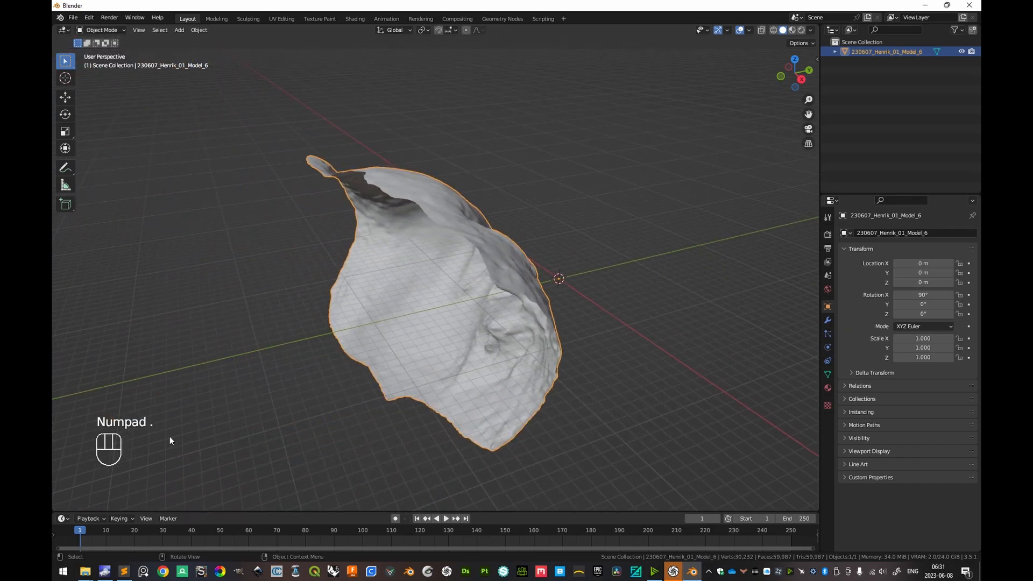
{"action": "middle_click_drag", "start_coordinate": [611, 325], "coordinate": [474, 285]}
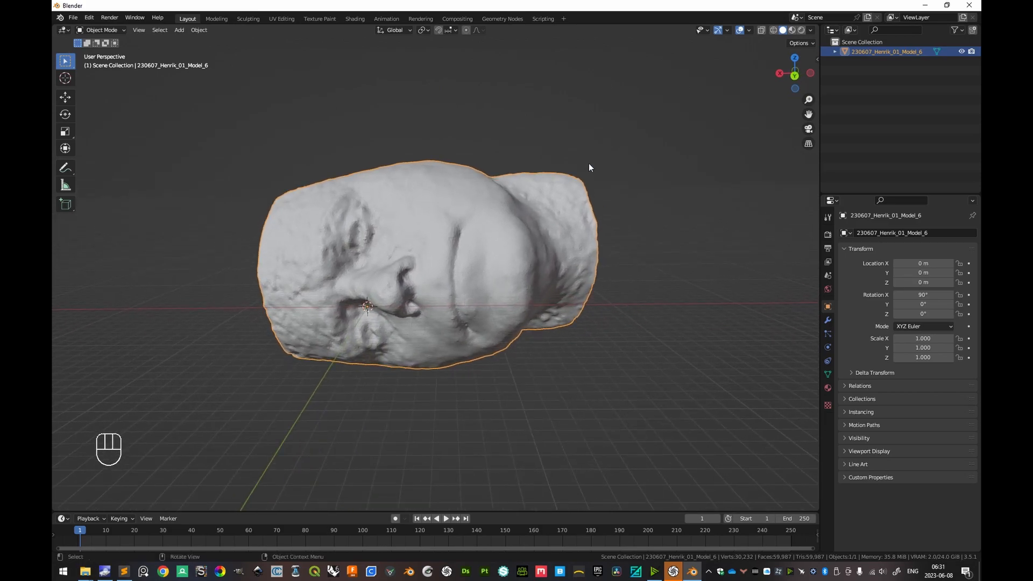
{"action": "middle_click_drag", "start_coordinate": [534, 294], "coordinate": [319, 324]}
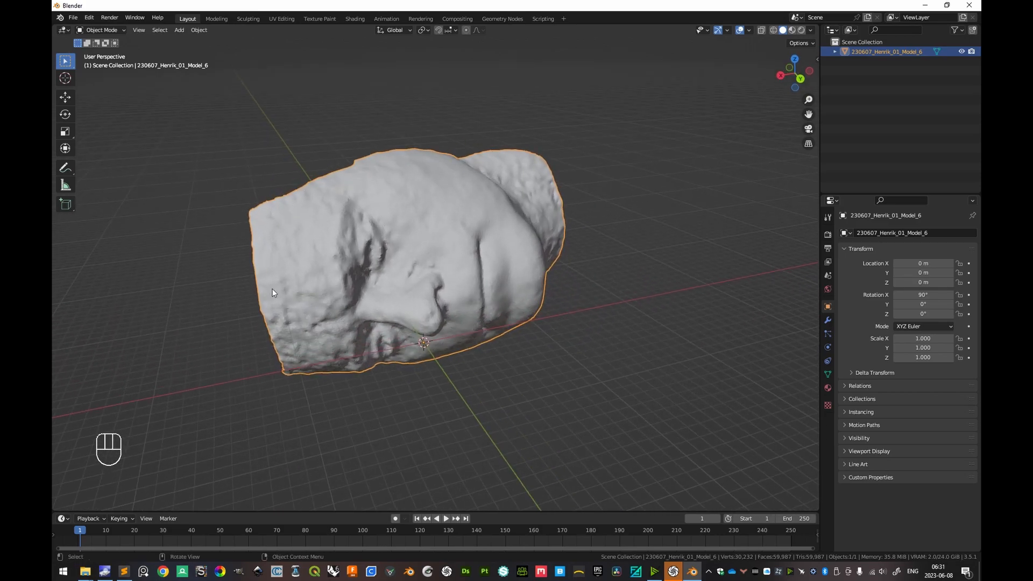
{"action": "middle_click_drag", "start_coordinate": [486, 294], "coordinate": [263, 249]}
{"action": "middle_click_drag", "start_coordinate": [418, 249], "coordinate": [450, 267]}
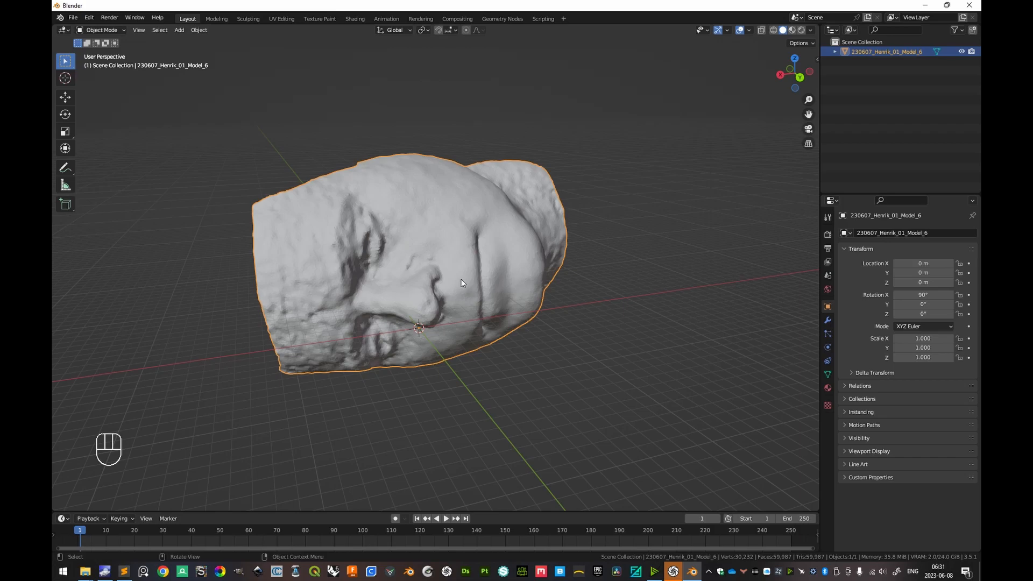
Step: Switch to the Sculpting workspace and bring the mesh's forehead, eyes and nose into close view
{"action": "left_click", "coordinate": [249, 20]}
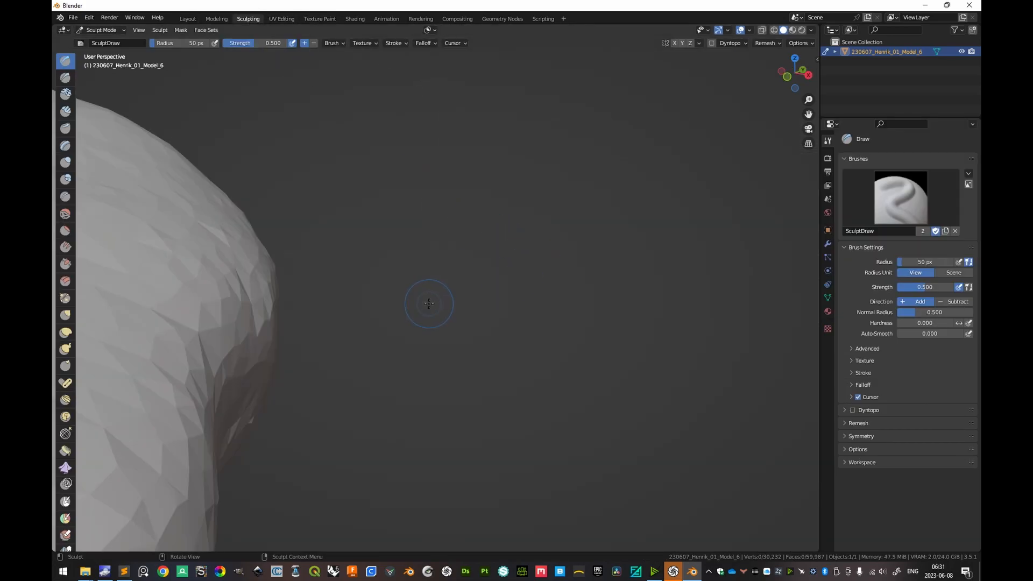
{"action": "scroll", "coordinate": [429, 303], "scroll_direction": "down", "scroll_amount": 10}
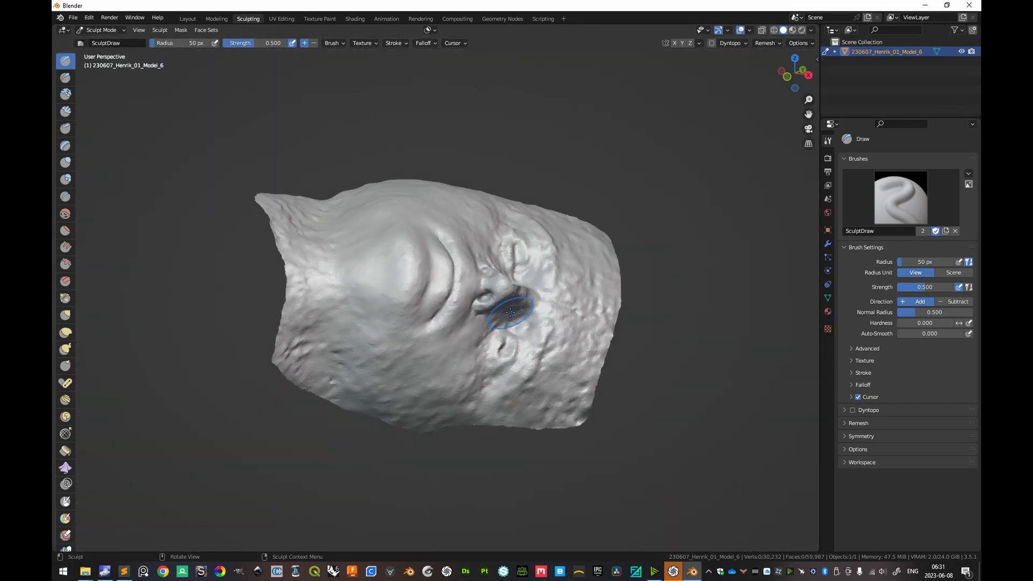
{"action": "scroll", "coordinate": [510, 312], "scroll_direction": "up", "scroll_amount": 5}
{"action": "mouse_move", "coordinate": [530, 311]}
{"action": "middle_mouse_down"}
{"action": "mouse_move", "coordinate": [346, 301]}
{"action": "mouse_move", "coordinate": [409, 288]}
{"action": "mouse_move", "coordinate": [465, 313]}
{"action": "mouse_move", "coordinate": [488, 293]}
{"action": "mouse_move", "coordinate": [471, 293]}
{"action": "middle_mouse_up"}
{"action": "scroll", "coordinate": [346, 300], "scroll_direction": "down", "scroll_amount": 3}
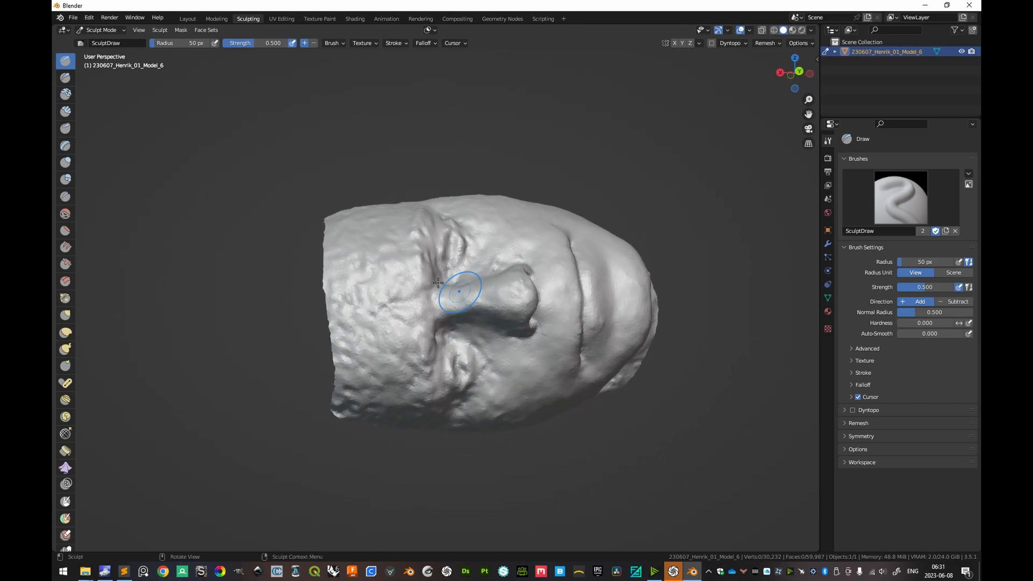
{"action": "scroll", "coordinate": [383, 274], "scroll_direction": "up", "scroll_amount": 5}
{"action": "middle_click_drag", "start_coordinate": [383, 275], "coordinate": [457, 293], "text": "shift"}
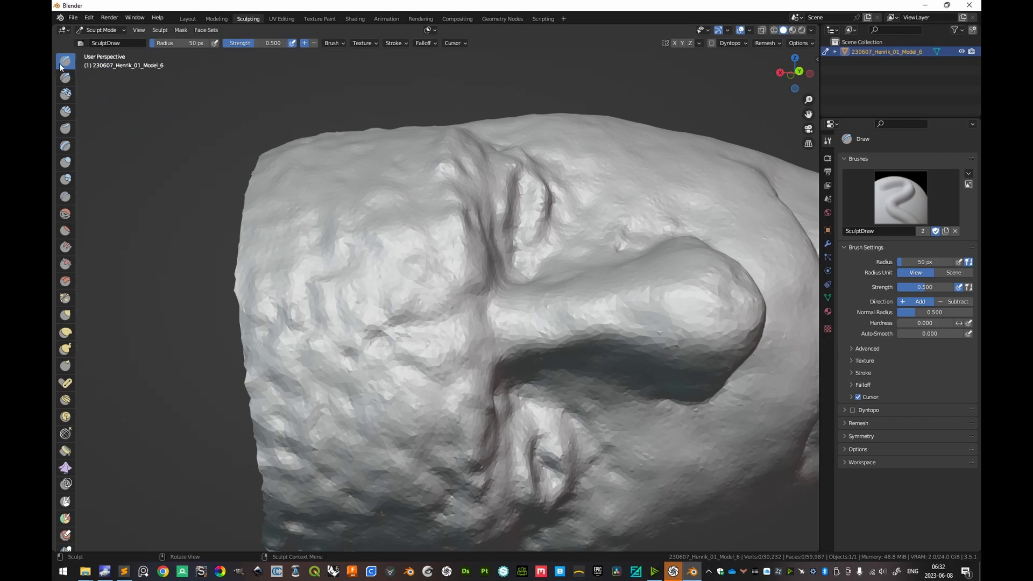
Step: Try smoothing the forehead at 50 px and 204 px brush radius, undoing each stroke, and return the radius to 50 px
{"action": "mouse_move", "coordinate": [399, 244]}
{"action": "left_mouse_down", "text": "shift"}
{"action": "mouse_move", "coordinate": [420, 276]}
{"action": "mouse_move", "coordinate": [433, 265]}
{"action": "mouse_move", "coordinate": [437, 301]}
{"action": "left_mouse_up", "text": "shift"}
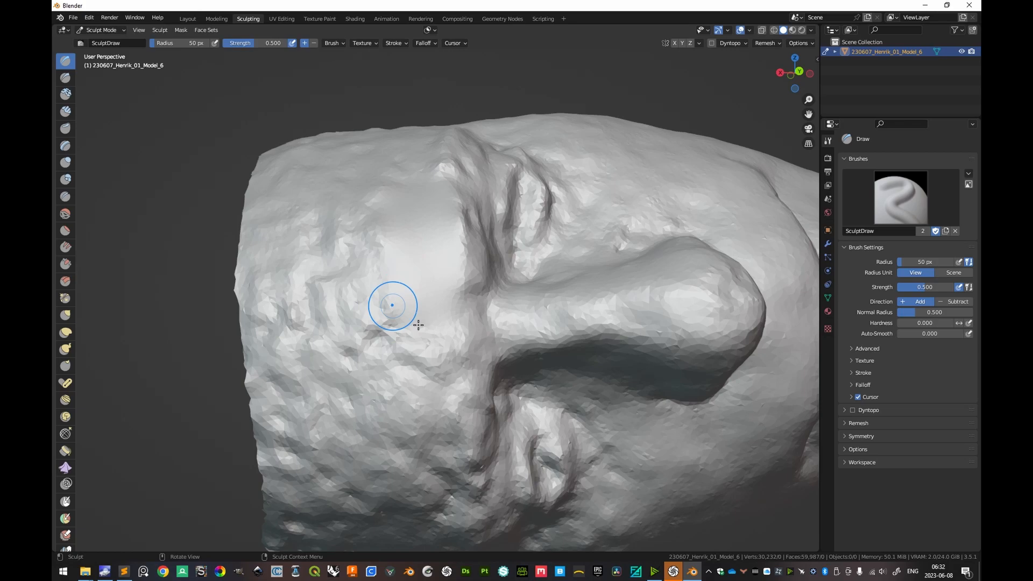
{"action": "key", "text": "ctrl+z"}
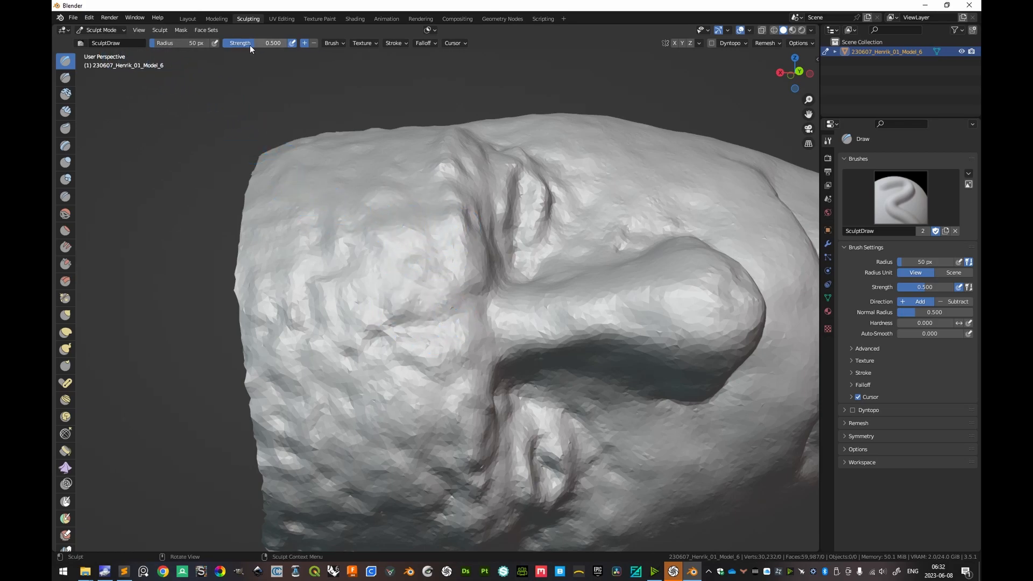
{"action": "left_click_drag", "start_coordinate": [173, 44], "coordinate": [192, 45]}
{"action": "mouse_move", "coordinate": [398, 215]}
{"action": "left_mouse_down", "text": "shift"}
{"action": "mouse_move", "coordinate": [375, 313]}
{"action": "mouse_move", "coordinate": [302, 311]}
{"action": "mouse_move", "coordinate": [399, 208]}
{"action": "mouse_move", "coordinate": [474, 247]}
{"action": "mouse_move", "coordinate": [498, 279]}
{"action": "left_mouse_up", "text": "shift"}
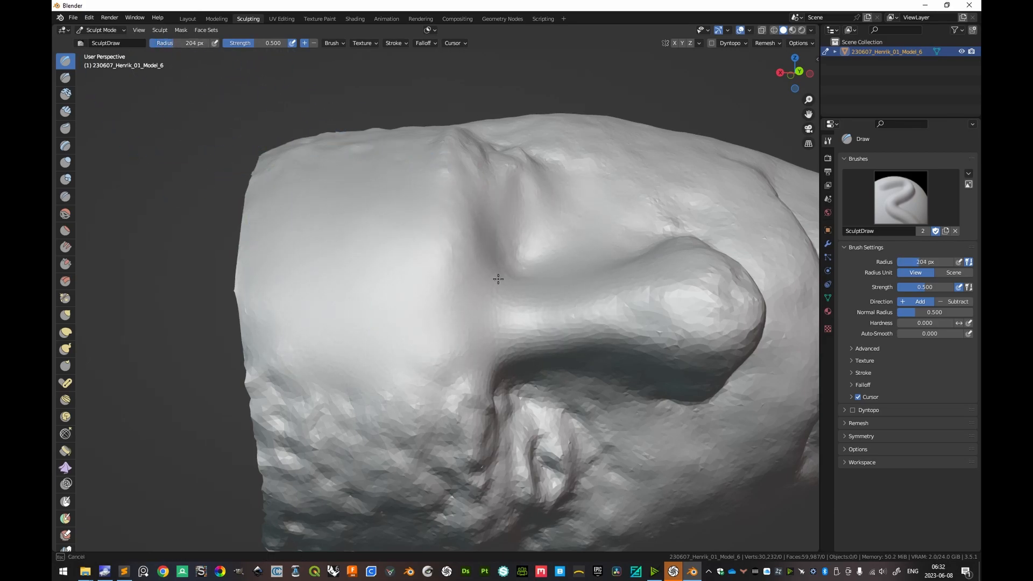
{"action": "key", "text": "ctrl+z"}
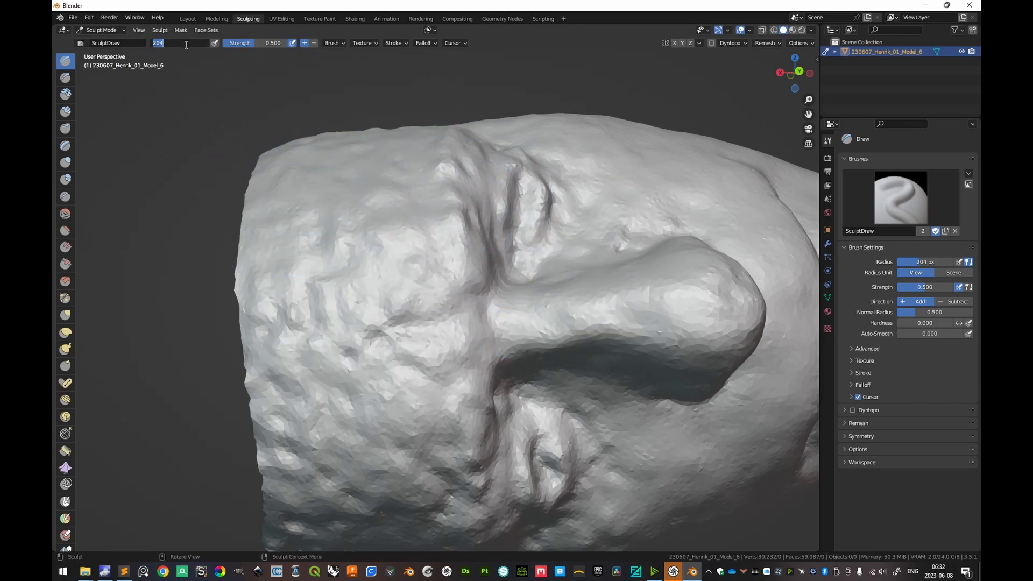
{"action": "left_click", "coordinate": [187, 45]}
{"action": "type", "text": "50"}
{"action": "key", "text": "Return"}
Step: Examine the forehead's facets up close and the overall shape of the face mesh
{"action": "scroll", "coordinate": [443, 272], "scroll_direction": "up", "scroll_amount": 8}
{"action": "scroll", "coordinate": [445, 275], "scroll_direction": "up", "scroll_amount": 3}
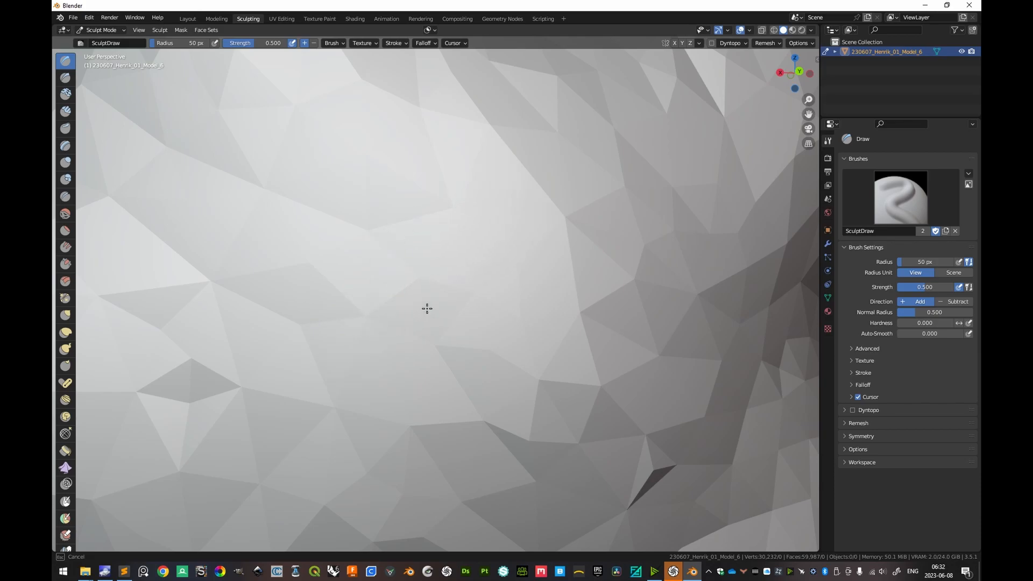
{"action": "scroll", "coordinate": [445, 253], "scroll_direction": "down", "scroll_amount": 10}
{"action": "mouse_move", "coordinate": [439, 293]}
{"action": "middle_mouse_down"}
{"action": "mouse_move", "coordinate": [380, 230]}
{"action": "mouse_move", "coordinate": [392, 265]}
{"action": "middle_mouse_up"}
{"action": "middle_click_drag", "start_coordinate": [446, 303], "coordinate": [153, 483]}
{"action": "key", "text": "n"}
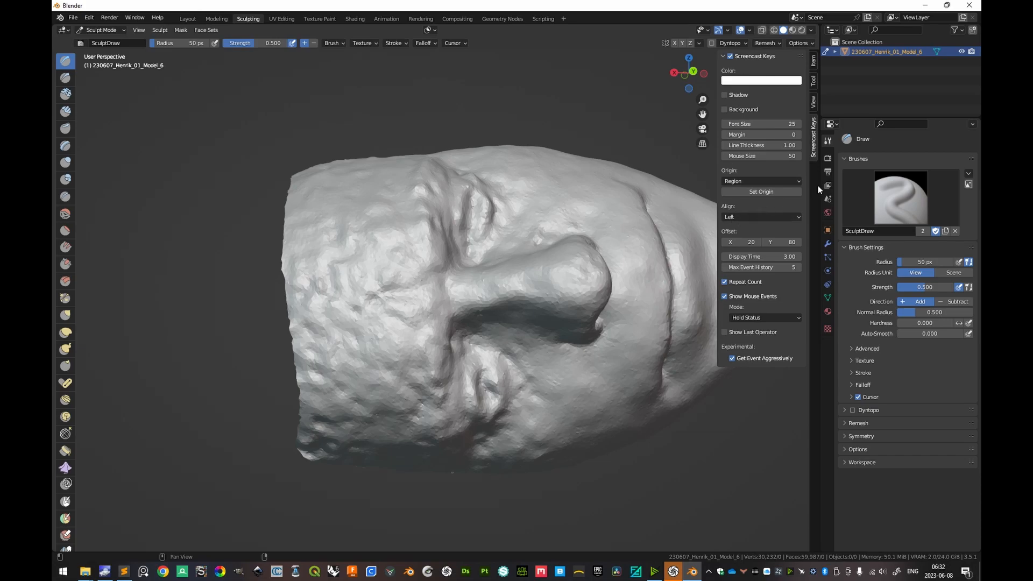
{"action": "key", "text": "n"}
{"action": "middle_click_drag", "start_coordinate": [512, 290], "coordinate": [494, 305]}
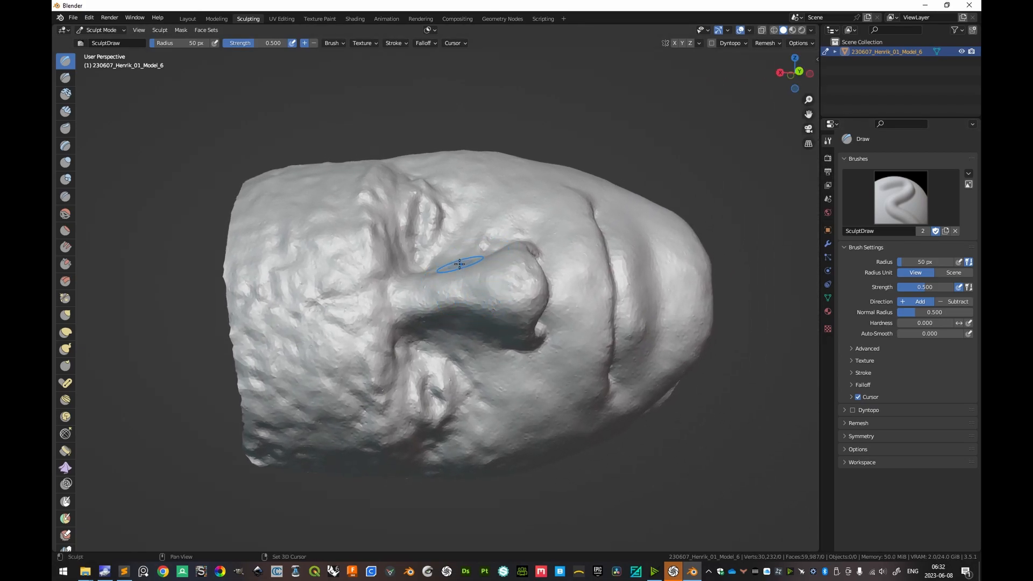
{"action": "mouse_move", "coordinate": [393, 265]}
{"action": "middle_mouse_down", "text": "shift"}
{"action": "mouse_move", "coordinate": [480, 249]}
{"action": "mouse_move", "coordinate": [356, 224]}
{"action": "mouse_move", "coordinate": [489, 291]}
{"action": "mouse_move", "coordinate": [395, 237]}
{"action": "mouse_move", "coordinate": [418, 328]}
{"action": "mouse_move", "coordinate": [383, 258]}
{"action": "mouse_move", "coordinate": [465, 281]}
{"action": "middle_mouse_up", "text": "shift"}
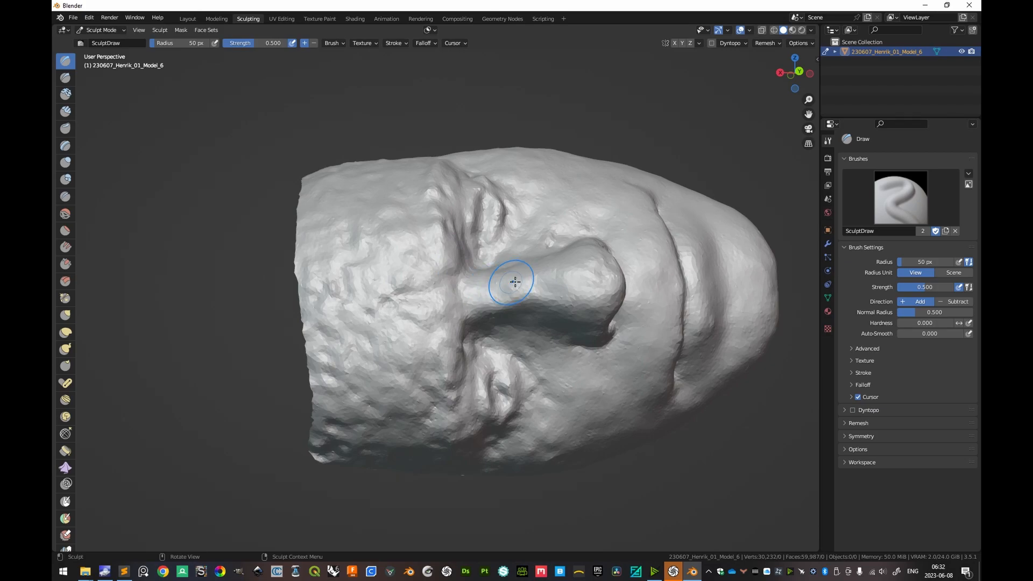
Step: Try a Draw brush stroke on the nose and undo it
{"action": "mouse_move", "coordinate": [533, 283]}
{"action": "middle_mouse_down"}
{"action": "mouse_move", "coordinate": [445, 295]}
{"action": "mouse_move", "coordinate": [525, 293]}
{"action": "mouse_move", "coordinate": [505, 299]}
{"action": "mouse_move", "coordinate": [385, 233]}
{"action": "mouse_move", "coordinate": [434, 287]}
{"action": "mouse_move", "coordinate": [375, 246]}
{"action": "mouse_move", "coordinate": [396, 269]}
{"action": "mouse_move", "coordinate": [393, 291]}
{"action": "middle_mouse_up"}
{"action": "left_click_drag", "start_coordinate": [539, 284], "coordinate": [542, 320]}
{"action": "mouse_move", "coordinate": [583, 296]}
{"action": "middle_mouse_down"}
{"action": "mouse_move", "coordinate": [634, 288]}
{"action": "mouse_move", "coordinate": [452, 288]}
{"action": "mouse_move", "coordinate": [505, 282]}
{"action": "middle_mouse_up"}
{"action": "scroll", "coordinate": [663, 289], "scroll_direction": "up", "scroll_amount": 5}
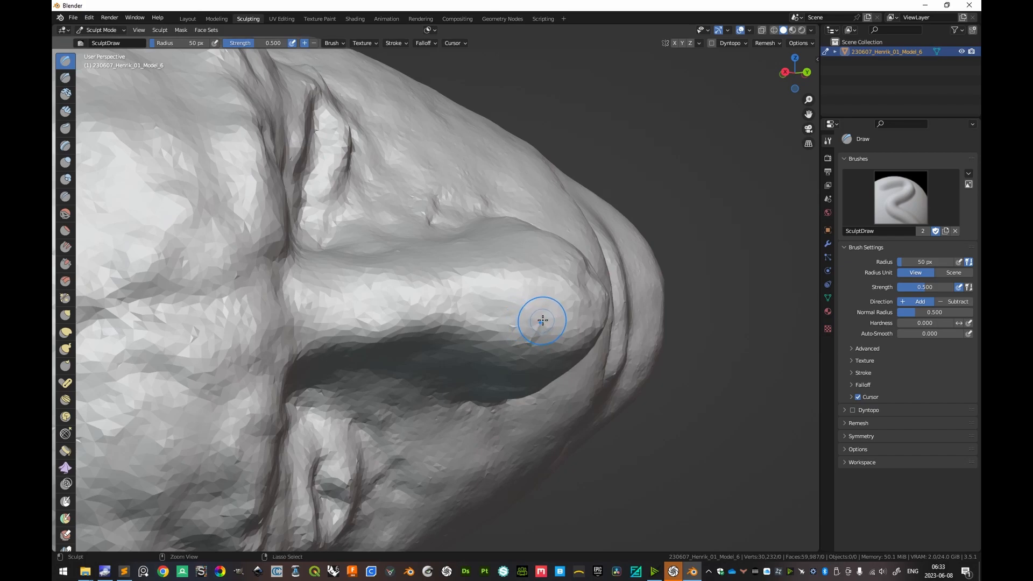
{"action": "key", "text": "ctrl+z"}
{"action": "key", "text": "ctrl+shift+z"}
{"action": "key", "text": "ctrl+shift+z"}
Step: Sculpt the tip of the nose at 50 px brush radius and 0.500 strength
{"action": "middle_click_drag", "start_coordinate": [597, 307], "coordinate": [551, 334]}
{"action": "scroll", "coordinate": [538, 293], "scroll_direction": "up", "scroll_amount": 4}
{"action": "mouse_move", "coordinate": [534, 288]}
{"action": "middle_mouse_down"}
{"action": "mouse_move", "coordinate": [392, 277]}
{"action": "mouse_move", "coordinate": [423, 301]}
{"action": "mouse_move", "coordinate": [492, 312]}
{"action": "mouse_move", "coordinate": [503, 333]}
{"action": "mouse_move", "coordinate": [442, 305]}
{"action": "middle_mouse_up"}
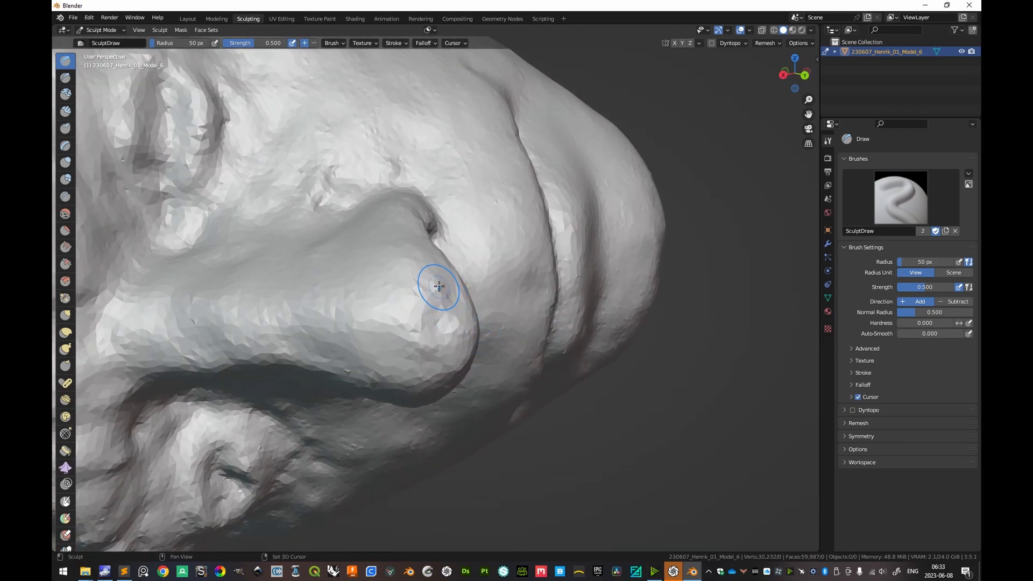
{"action": "mouse_move", "coordinate": [472, 335]}
{"action": "middle_mouse_down"}
{"action": "mouse_move", "coordinate": [516, 321]}
{"action": "mouse_move", "coordinate": [460, 309]}
{"action": "middle_mouse_up"}
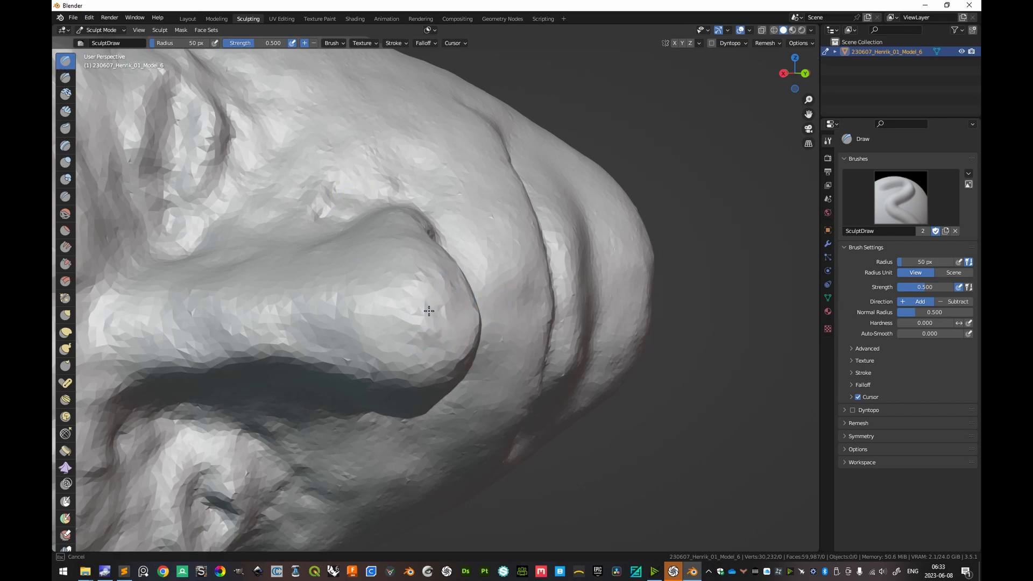
{"action": "middle_click_drag", "start_coordinate": [483, 307], "coordinate": [378, 299]}
{"action": "mouse_move", "coordinate": [472, 297]}
{"action": "middle_mouse_down"}
{"action": "mouse_move", "coordinate": [588, 280]}
{"action": "mouse_move", "coordinate": [567, 299]}
{"action": "mouse_move", "coordinate": [422, 327]}
{"action": "middle_mouse_up"}
{"action": "mouse_move", "coordinate": [472, 276]}
{"action": "middle_mouse_down"}
{"action": "mouse_move", "coordinate": [452, 323]}
{"action": "mouse_move", "coordinate": [491, 307]}
{"action": "mouse_move", "coordinate": [387, 175]}
{"action": "middle_mouse_up"}
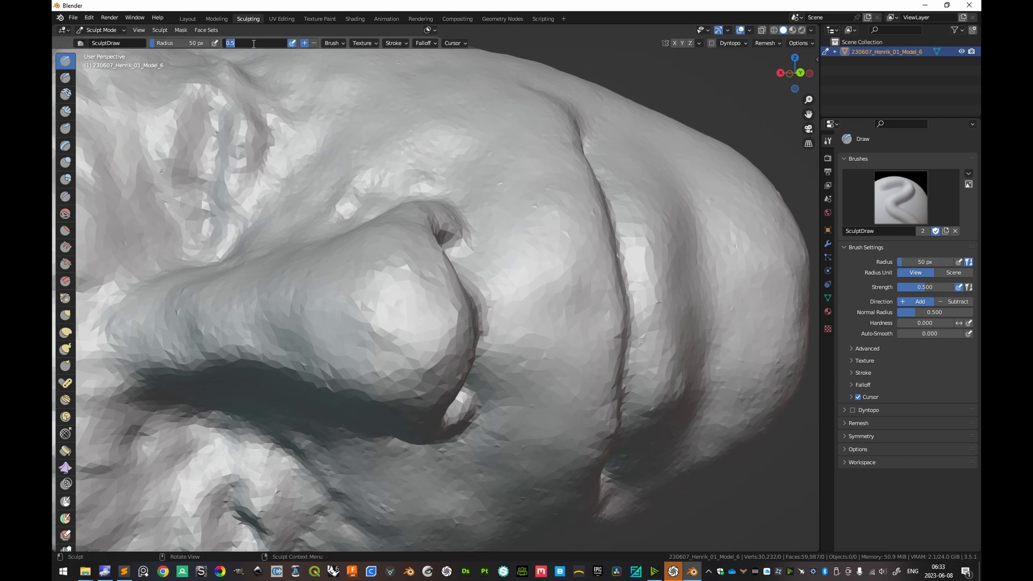
Step: Set the brush strength to 0.200 and refine the nose tip from the front and the side
{"action": "scroll", "coordinate": [436, 273], "scroll_direction": "up", "scroll_amount": 2}
{"action": "mouse_move", "coordinate": [497, 345]}
{"action": "middle_mouse_down"}
{"action": "mouse_move", "coordinate": [567, 350]}
{"action": "mouse_move", "coordinate": [499, 359]}
{"action": "middle_mouse_up"}
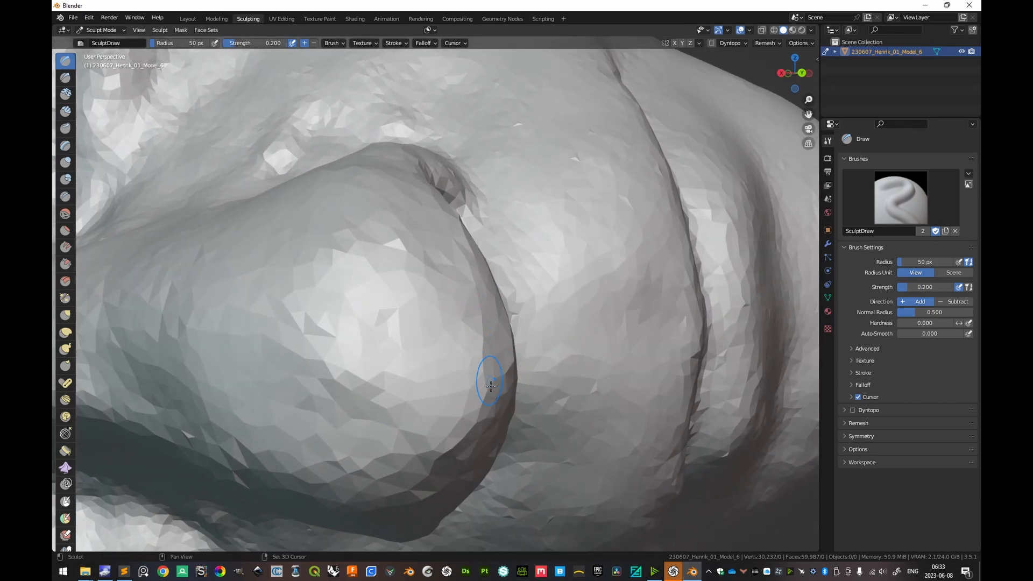
{"action": "mouse_move", "coordinate": [548, 330]}
{"action": "middle_mouse_down"}
{"action": "mouse_move", "coordinate": [539, 292]}
{"action": "mouse_move", "coordinate": [533, 327]}
{"action": "middle_mouse_up"}
{"action": "scroll", "coordinate": [511, 330], "scroll_direction": "down", "scroll_amount": 2}
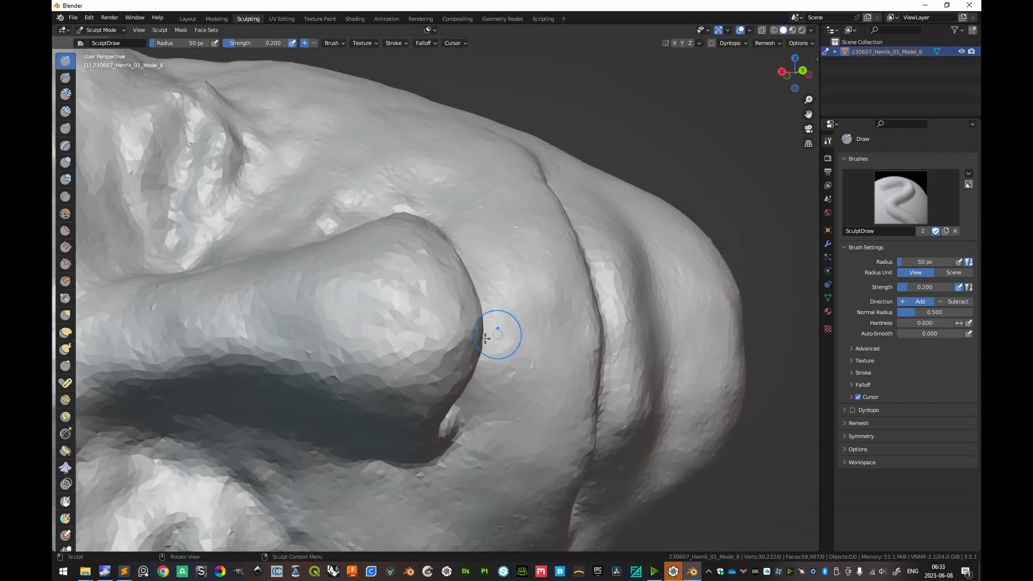
{"action": "mouse_move", "coordinate": [489, 283]}
{"action": "middle_mouse_down"}
{"action": "mouse_move", "coordinate": [382, 297]}
{"action": "mouse_move", "coordinate": [538, 279]}
{"action": "mouse_move", "coordinate": [341, 319]}
{"action": "mouse_move", "coordinate": [408, 341]}
{"action": "mouse_move", "coordinate": [510, 313]}
{"action": "mouse_move", "coordinate": [506, 331]}
{"action": "mouse_move", "coordinate": [532, 352]}
{"action": "mouse_move", "coordinate": [487, 348]}
{"action": "mouse_move", "coordinate": [451, 373]}
{"action": "middle_mouse_up"}
{"action": "mouse_move", "coordinate": [334, 392]}
{"action": "middle_mouse_down"}
{"action": "mouse_move", "coordinate": [484, 341]}
{"action": "mouse_move", "coordinate": [320, 141]}
{"action": "middle_mouse_up"}
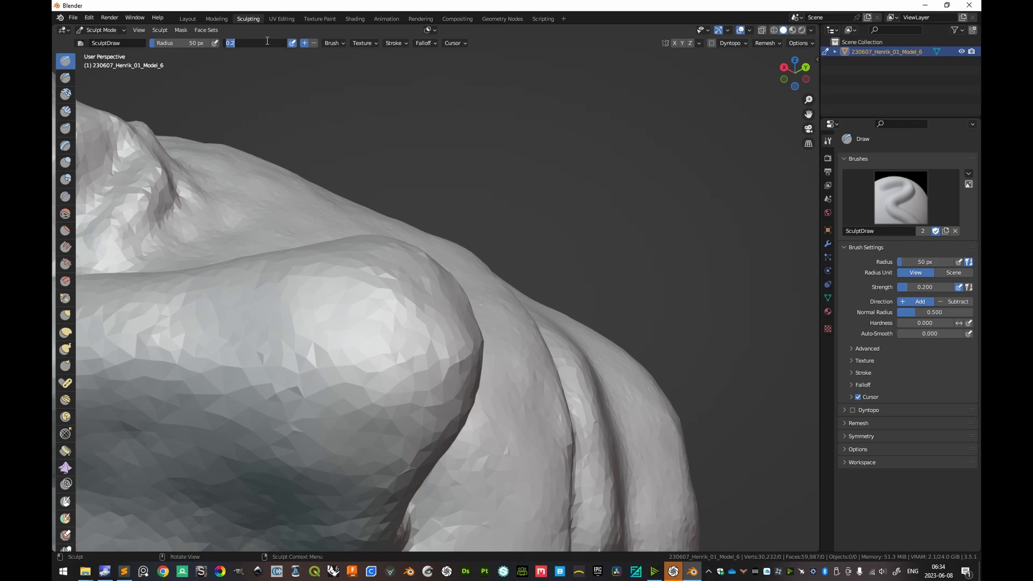
Step: Set the brush strength to 0.500 and smooth the side of the nose tip
{"action": "key", "text": "Return"}
{"action": "left_click_drag", "start_coordinate": [467, 361], "coordinate": [410, 372], "text": "shift"}
{"action": "middle_click_drag", "start_coordinate": [479, 320], "coordinate": [505, 309]}
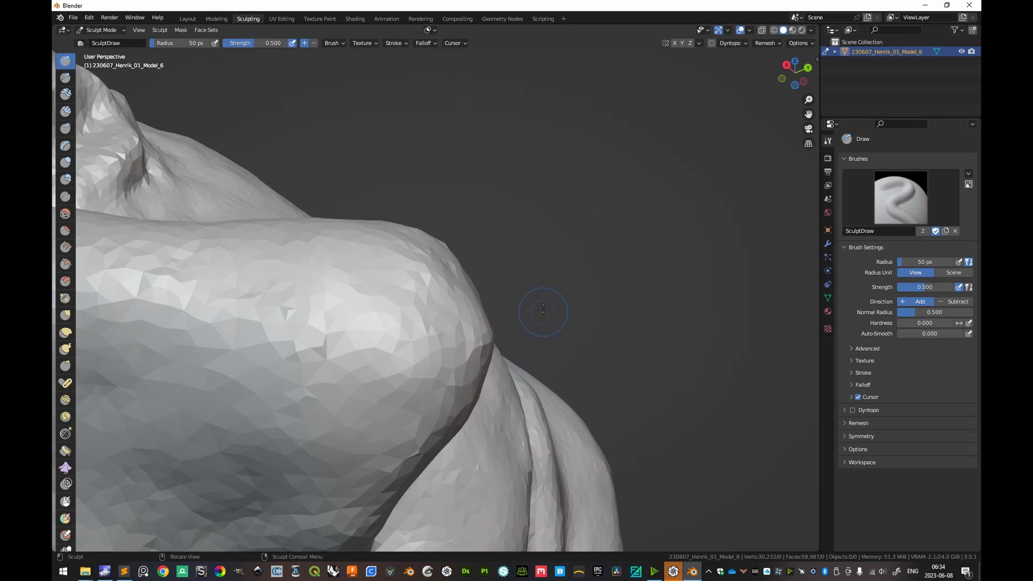
{"action": "middle_click_drag", "start_coordinate": [543, 308], "coordinate": [414, 349]}
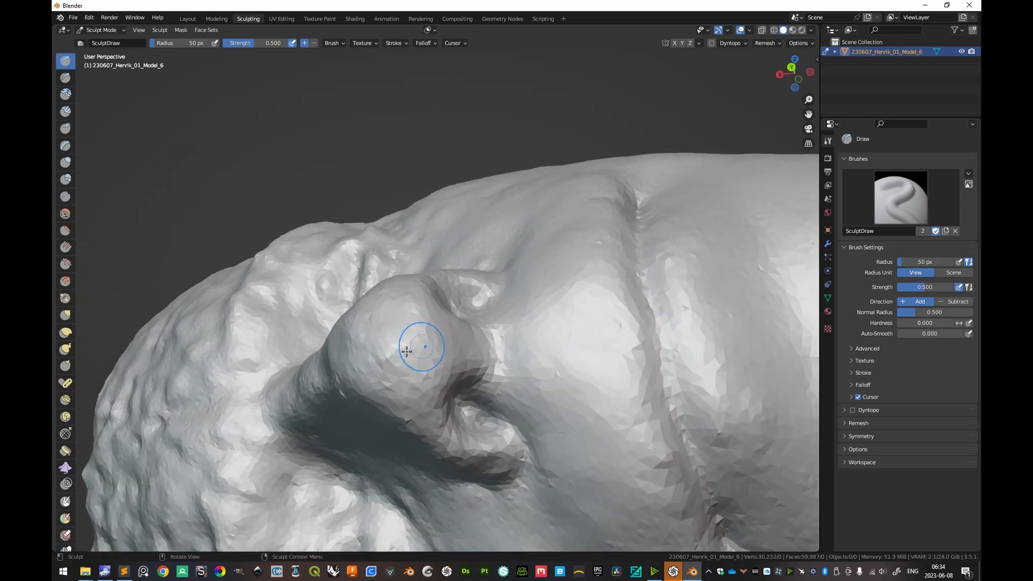
Step: Smooth the bumpy forehead from the brow line to the mesh's cut edge, including both temples
{"action": "mouse_move", "coordinate": [496, 346]}
{"action": "middle_mouse_down"}
{"action": "mouse_move", "coordinate": [403, 346]}
{"action": "mouse_move", "coordinate": [386, 361]}
{"action": "mouse_move", "coordinate": [507, 346]}
{"action": "mouse_move", "coordinate": [356, 287]}
{"action": "mouse_move", "coordinate": [467, 288]}
{"action": "mouse_move", "coordinate": [319, 300]}
{"action": "middle_mouse_up"}
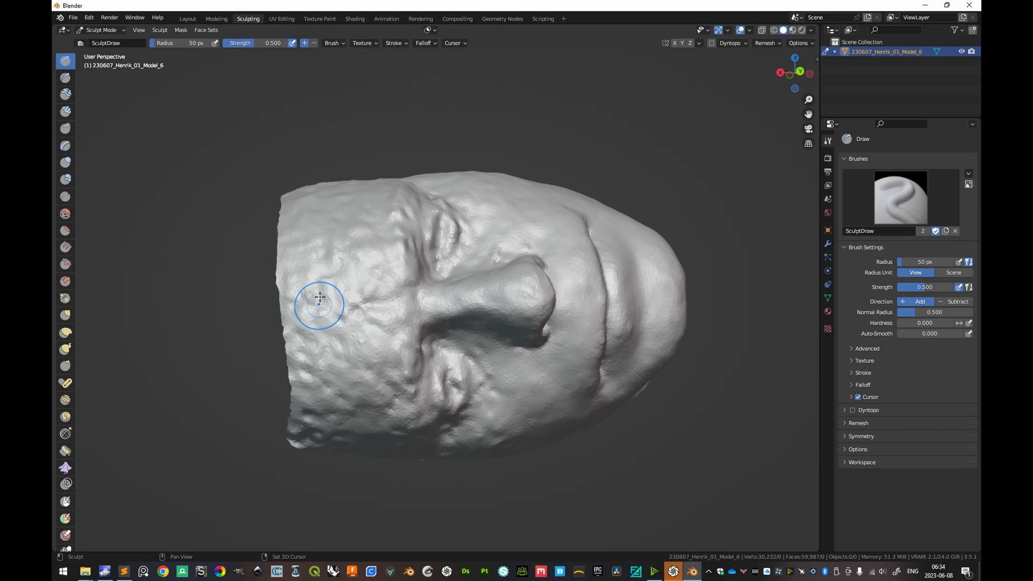
{"action": "middle_click_drag", "start_coordinate": [333, 264], "coordinate": [342, 254]}
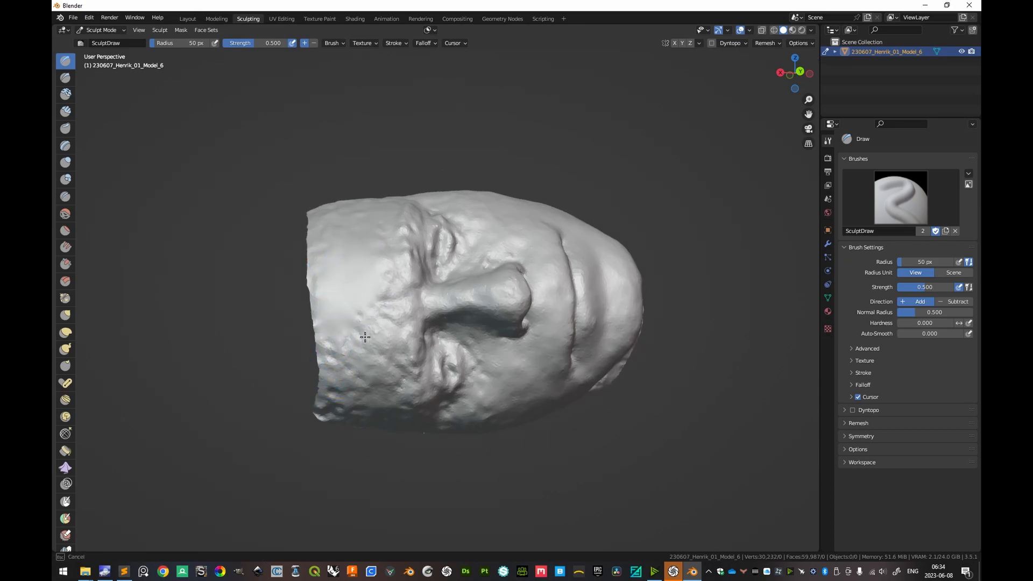
{"action": "middle_click_drag", "start_coordinate": [341, 423], "coordinate": [360, 294]}
{"action": "middle_click_drag", "start_coordinate": [403, 421], "coordinate": [368, 331]}
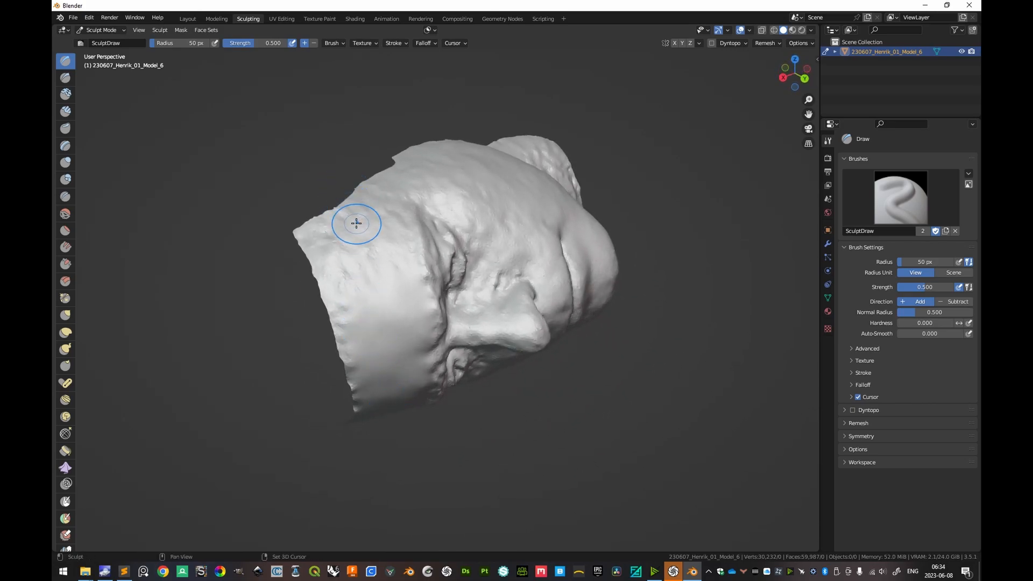
{"action": "middle_click_drag", "start_coordinate": [339, 332], "coordinate": [351, 271]}
{"action": "middle_click_drag", "start_coordinate": [327, 388], "coordinate": [312, 297]}
Step: Smooth the rough skin on one side of the neck, from below the chin to the cut edge
{"action": "middle_click_drag", "start_coordinate": [469, 388], "coordinate": [546, 373]}
{"action": "middle_click_drag", "start_coordinate": [547, 433], "coordinate": [555, 305]}
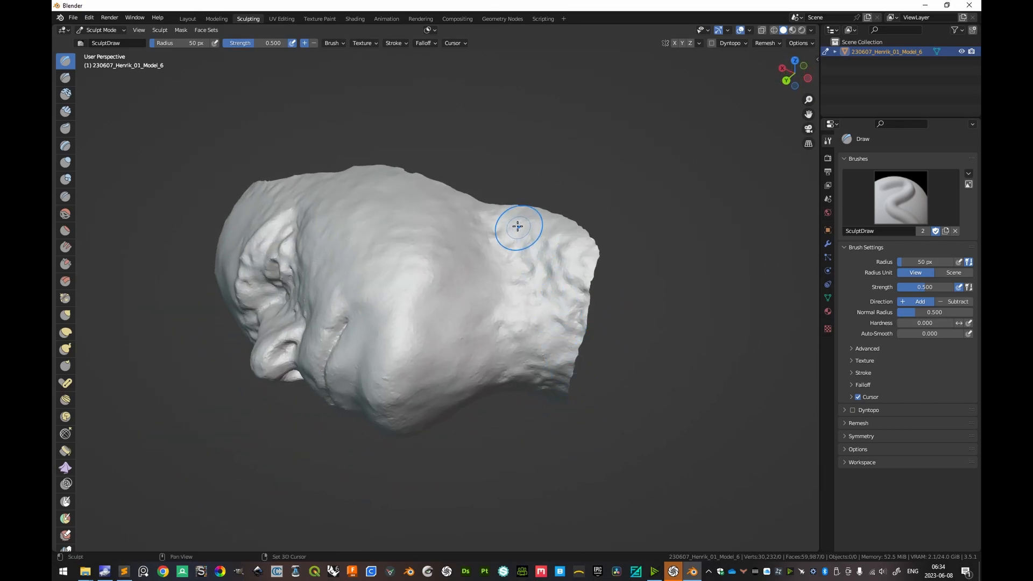
{"action": "mouse_move", "coordinate": [584, 341]}
{"action": "middle_mouse_down"}
{"action": "mouse_move", "coordinate": [581, 392]}
{"action": "mouse_move", "coordinate": [557, 249]}
{"action": "mouse_move", "coordinate": [555, 258]}
{"action": "mouse_move", "coordinate": [569, 214]}
{"action": "mouse_move", "coordinate": [559, 245]}
{"action": "middle_mouse_up"}
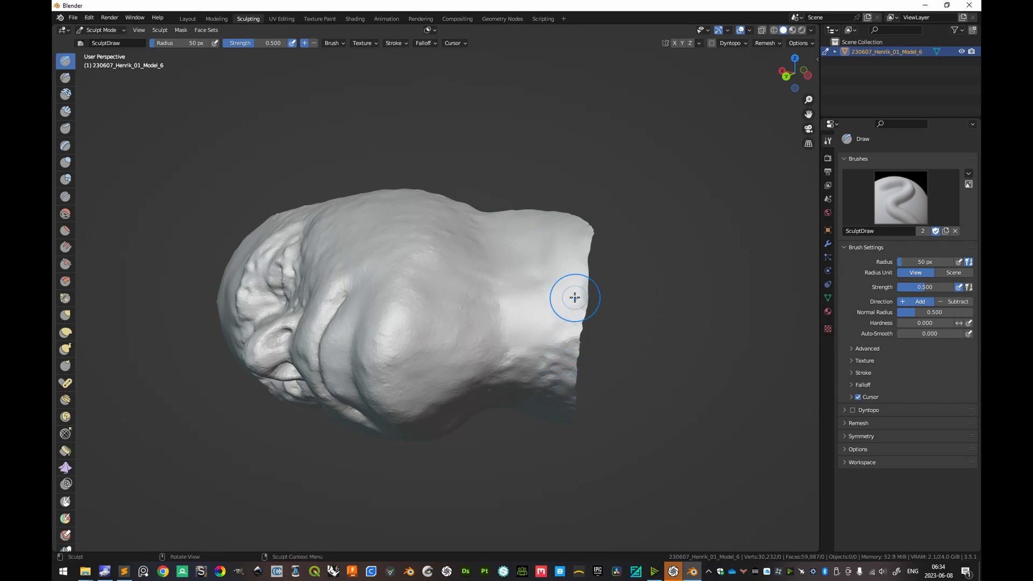
{"action": "mouse_move", "coordinate": [549, 316]}
{"action": "middle_mouse_down"}
{"action": "mouse_move", "coordinate": [543, 276]}
{"action": "mouse_move", "coordinate": [539, 295]}
{"action": "mouse_move", "coordinate": [555, 302]}
{"action": "middle_mouse_up"}
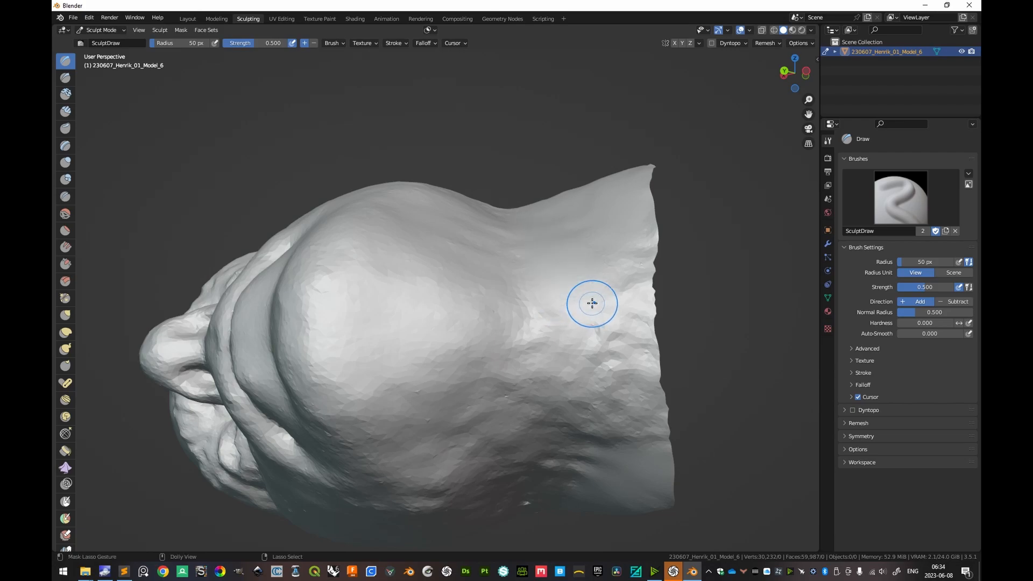
Step: Smooth the front and the other side of the neck up to the jaw and the ragged mesh border
{"action": "middle_click_drag", "start_coordinate": [606, 302], "coordinate": [529, 295]}
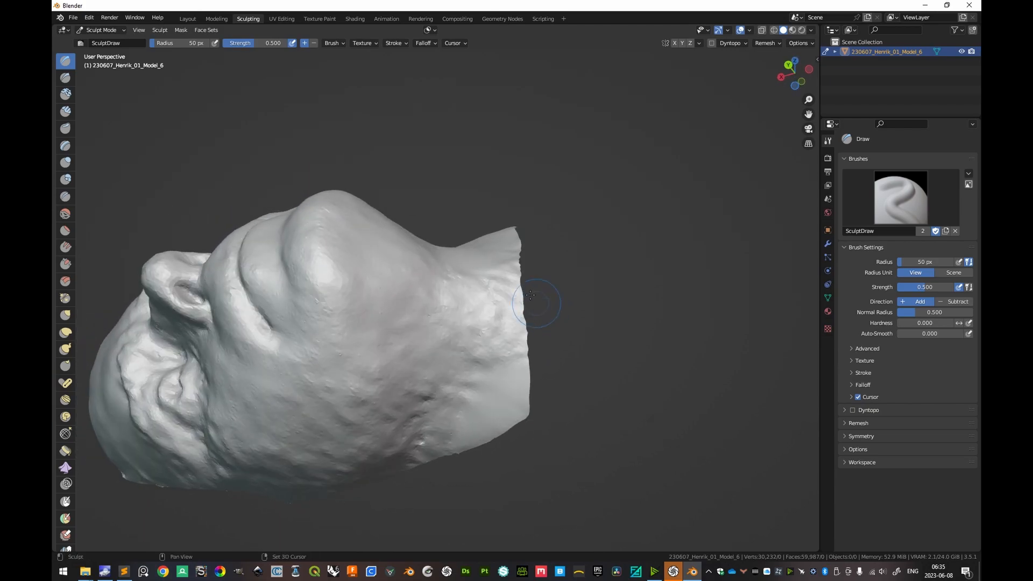
{"action": "middle_click_drag", "start_coordinate": [484, 391], "coordinate": [405, 446]}
{"action": "middle_click_drag", "start_coordinate": [503, 419], "coordinate": [502, 315]}
{"action": "middle_click_drag", "start_coordinate": [484, 253], "coordinate": [491, 332]}
{"action": "scroll", "coordinate": [443, 311], "scroll_direction": "down", "scroll_amount": 5}
{"action": "scroll", "coordinate": [513, 350], "scroll_direction": "up", "scroll_amount": 1}
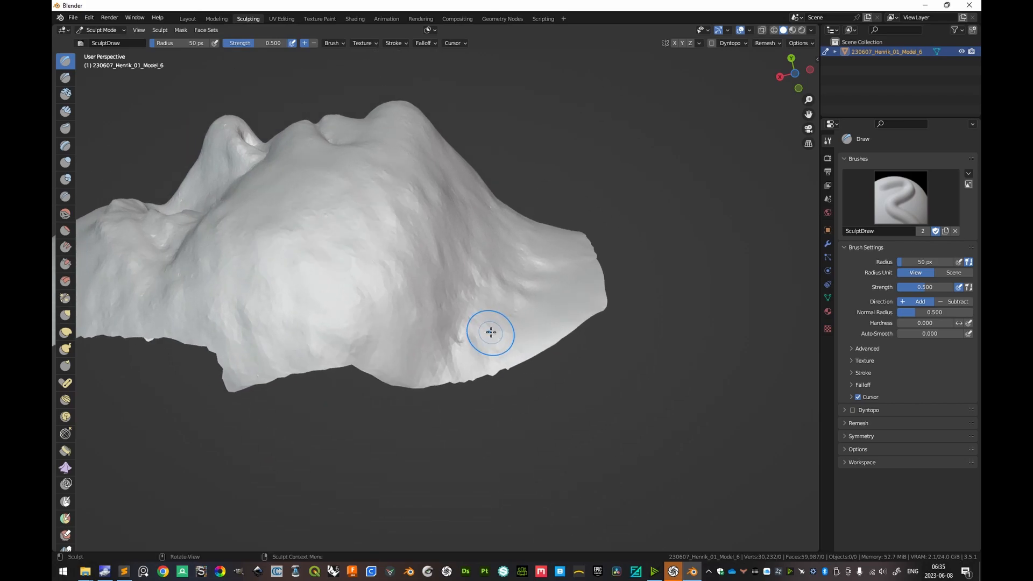
{"action": "scroll", "coordinate": [490, 333], "scroll_direction": "up", "scroll_amount": 3}
{"action": "middle_click_drag", "start_coordinate": [522, 368], "coordinate": [510, 335], "text": "shift"}
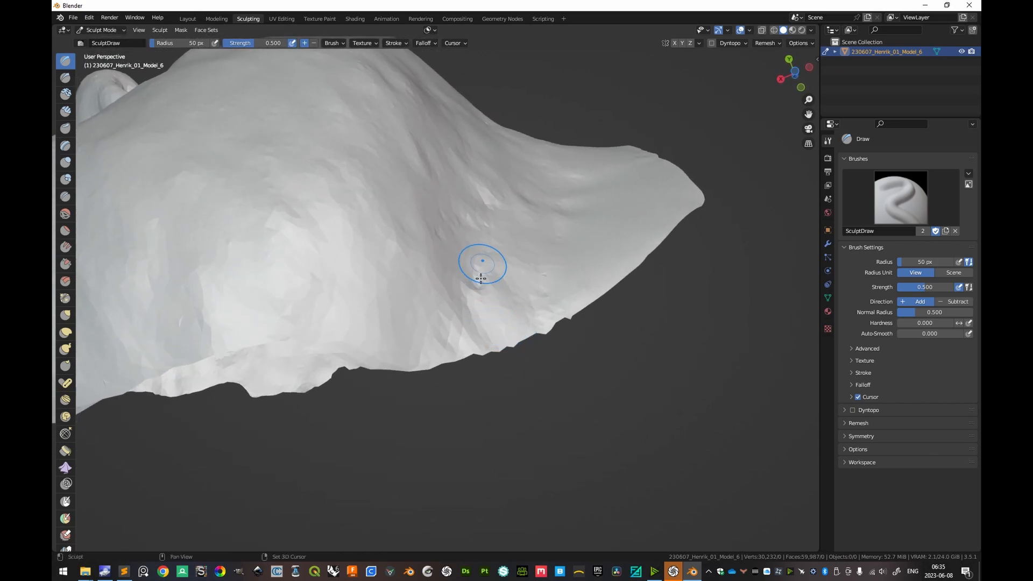
Step: Examine the smoothed forehead, nose, cheeks and neck from the front, the sides and below
{"action": "scroll", "coordinate": [549, 288], "scroll_direction": "down", "scroll_amount": 5}
{"action": "middle_click_drag", "start_coordinate": [501, 286], "coordinate": [483, 336]}
{"action": "middle_click_drag", "start_coordinate": [355, 297], "coordinate": [500, 300], "text": "shift"}
{"action": "middle_click_drag", "start_coordinate": [484, 310], "coordinate": [434, 286]}
{"action": "scroll", "coordinate": [476, 311], "scroll_direction": "up", "scroll_amount": 6}
{"action": "scroll", "coordinate": [435, 286], "scroll_direction": "down", "scroll_amount": 3}
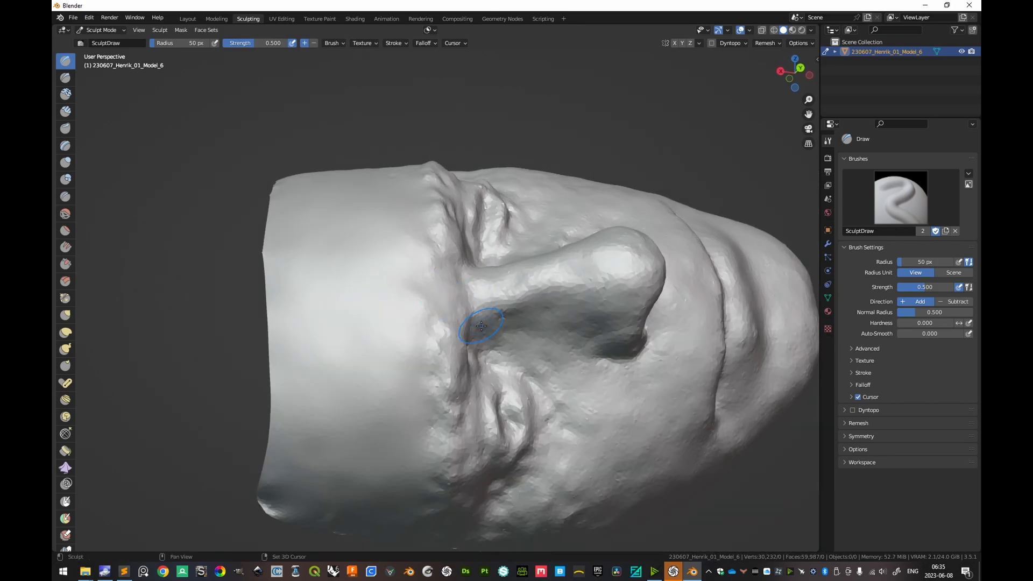
{"action": "mouse_move", "coordinate": [364, 326]}
{"action": "middle_mouse_down"}
{"action": "mouse_move", "coordinate": [472, 328]}
{"action": "mouse_move", "coordinate": [487, 417]}
{"action": "mouse_move", "coordinate": [465, 269]}
{"action": "middle_mouse_up"}
{"action": "mouse_move", "coordinate": [507, 365]}
{"action": "middle_mouse_down"}
{"action": "mouse_move", "coordinate": [519, 244]}
{"action": "mouse_move", "coordinate": [570, 302]}
{"action": "middle_mouse_up"}
{"action": "scroll", "coordinate": [574, 305], "scroll_direction": "down", "scroll_amount": 3}
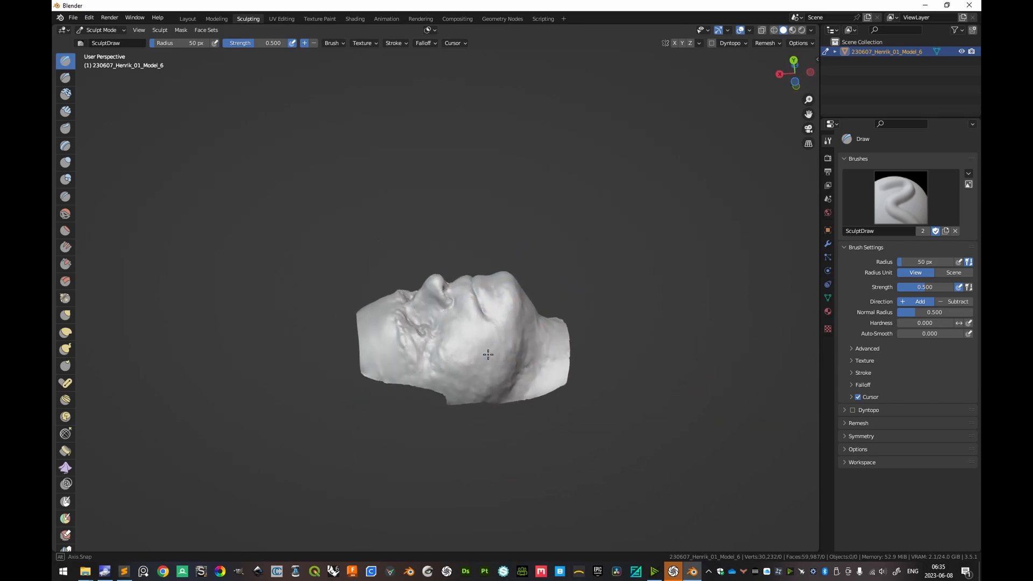
{"action": "middle_click_drag", "start_coordinate": [497, 424], "coordinate": [499, 429]}
{"action": "mouse_move", "coordinate": [487, 322]}
{"action": "middle_mouse_down", "text": "shift"}
{"action": "mouse_move", "coordinate": [536, 306]}
{"action": "mouse_move", "coordinate": [499, 311]}
{"action": "mouse_move", "coordinate": [530, 339]}
{"action": "mouse_move", "coordinate": [514, 323]}
{"action": "mouse_move", "coordinate": [550, 336]}
{"action": "mouse_move", "coordinate": [390, 339]}
{"action": "middle_mouse_up", "text": "shift"}
{"action": "scroll", "coordinate": [502, 318], "scroll_direction": "up", "scroll_amount": 3}
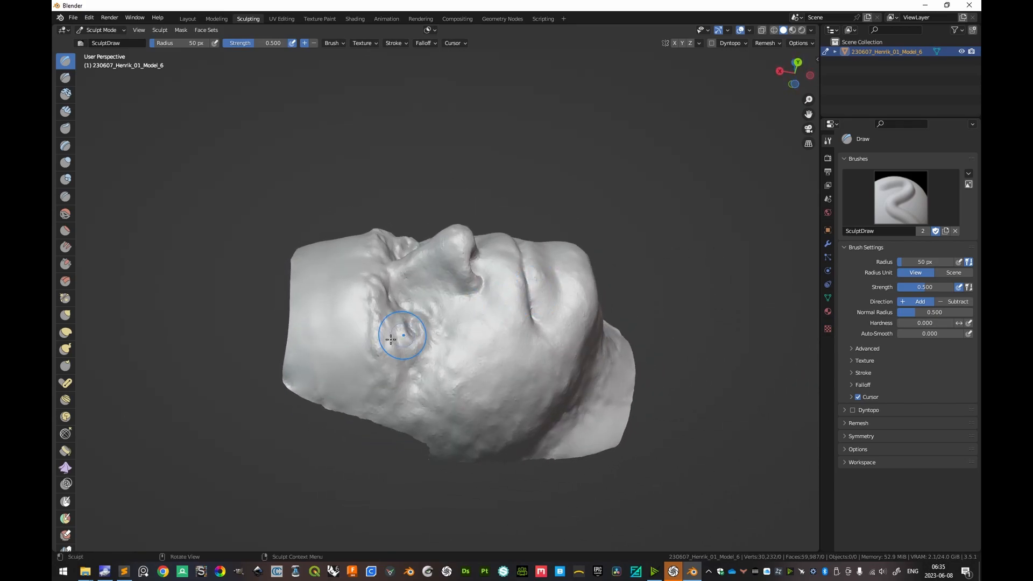
{"action": "middle_click_drag", "start_coordinate": [558, 379], "coordinate": [517, 372], "text": "shift"}
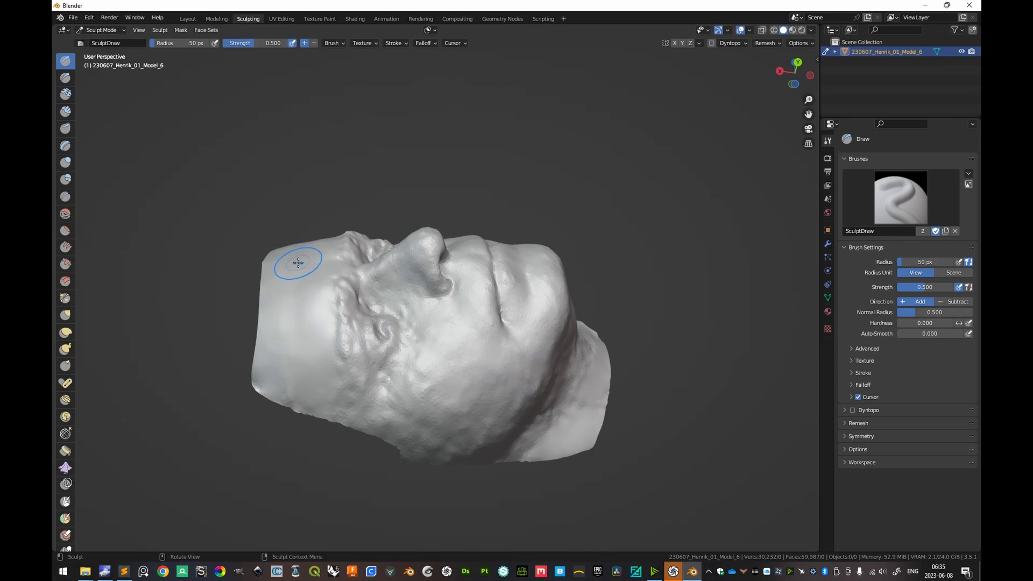
{"action": "middle_click_drag", "start_coordinate": [379, 339], "coordinate": [419, 364]}
{"action": "mouse_move", "coordinate": [470, 343]}
{"action": "middle_mouse_down", "text": "shift"}
{"action": "mouse_move", "coordinate": [550, 386]}
{"action": "mouse_move", "coordinate": [513, 328]}
{"action": "mouse_move", "coordinate": [243, 420]}
{"action": "middle_mouse_up", "text": "shift"}
{"action": "mouse_move", "coordinate": [437, 406]}
{"action": "middle_mouse_down"}
{"action": "mouse_move", "coordinate": [387, 367]}
{"action": "mouse_move", "coordinate": [410, 452]}
{"action": "mouse_move", "coordinate": [393, 456]}
{"action": "middle_mouse_up"}
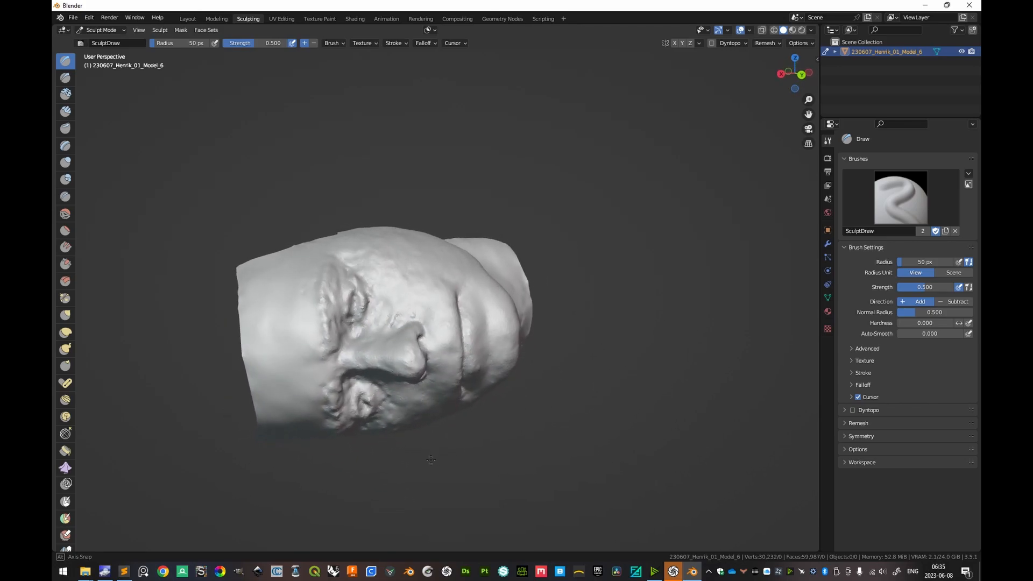
{"action": "scroll", "coordinate": [371, 334], "scroll_direction": "up", "scroll_amount": 5}
{"action": "scroll", "coordinate": [477, 384], "scroll_direction": "down", "scroll_amount": 3}
{"action": "mouse_move", "coordinate": [477, 388]}
{"action": "middle_mouse_down"}
{"action": "mouse_move", "coordinate": [479, 340]}
{"action": "mouse_move", "coordinate": [472, 367]}
{"action": "mouse_move", "coordinate": [520, 360]}
{"action": "middle_mouse_up"}
{"action": "scroll", "coordinate": [472, 368], "scroll_direction": "down", "scroll_amount": 2}
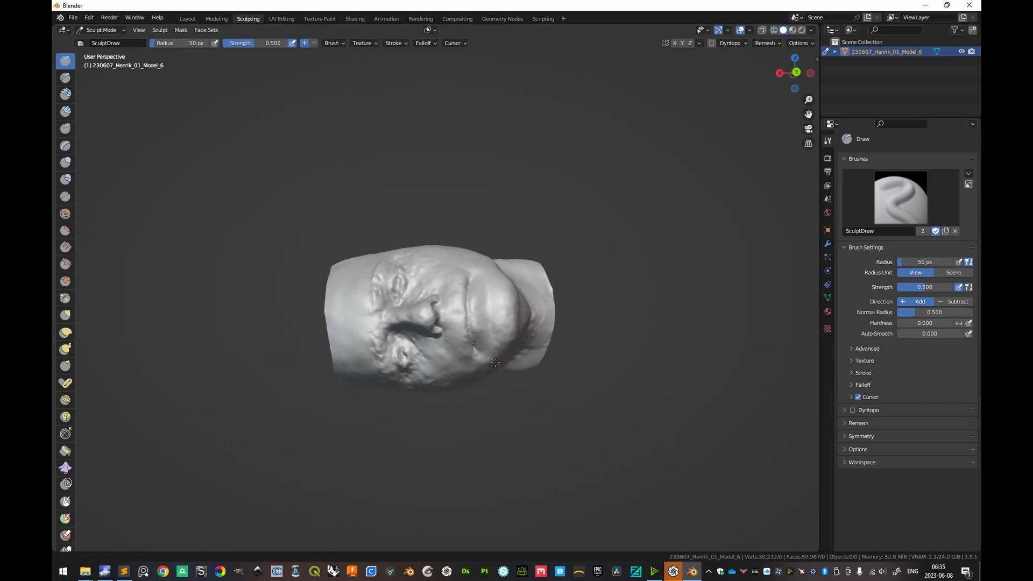
{"action": "middle_click_drag", "start_coordinate": [481, 353], "coordinate": [479, 342]}
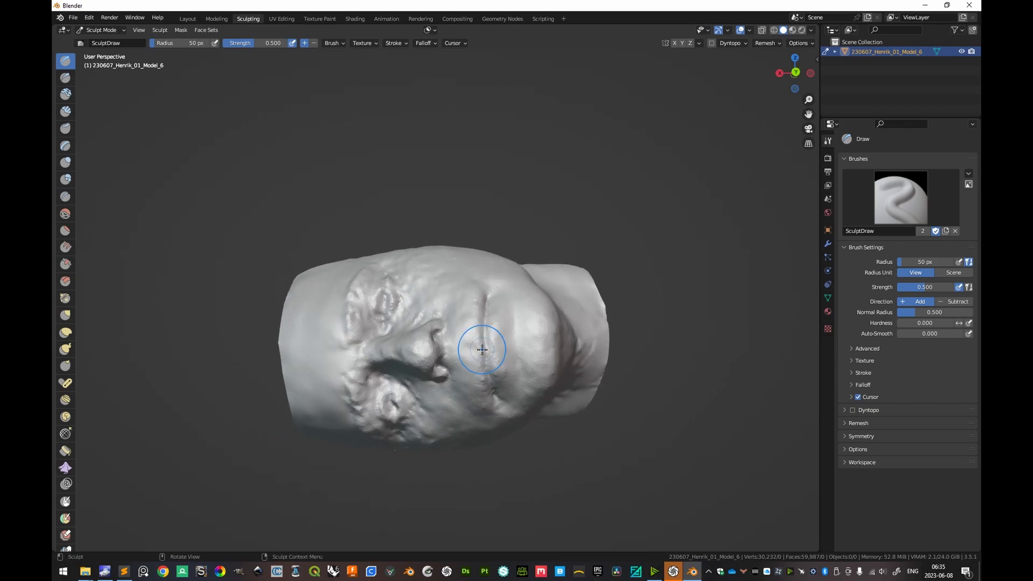
Step: Switch to the Layout workspace and select the sculpted face mesh
{"action": "left_click", "coordinate": [194, 19]}
{"action": "left_click", "coordinate": [611, 270]}
{"action": "middle_click_drag", "start_coordinate": [612, 270], "coordinate": [152, 464]}
{"action": "middle_click_drag", "start_coordinate": [363, 403], "coordinate": [562, 323]}
{"action": "left_click", "coordinate": [505, 298]}
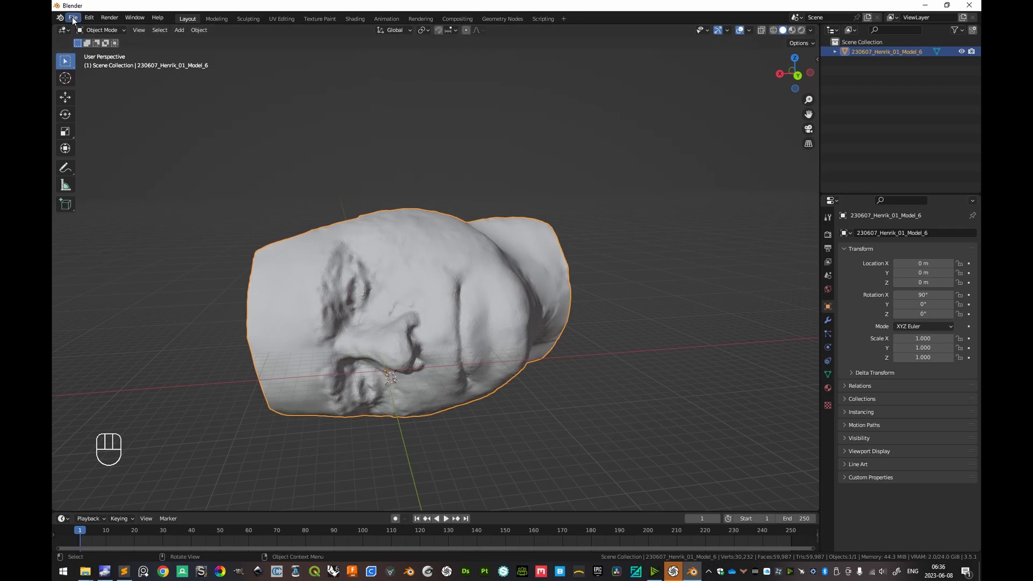
Step: Start a Wavefront OBJ export of the selected face mesh and browse to the RealityCapture project's Exported folder
{"action": "left_click", "coordinate": [73, 19]}
{"action": "mouse_move", "coordinate": [94, 154]}
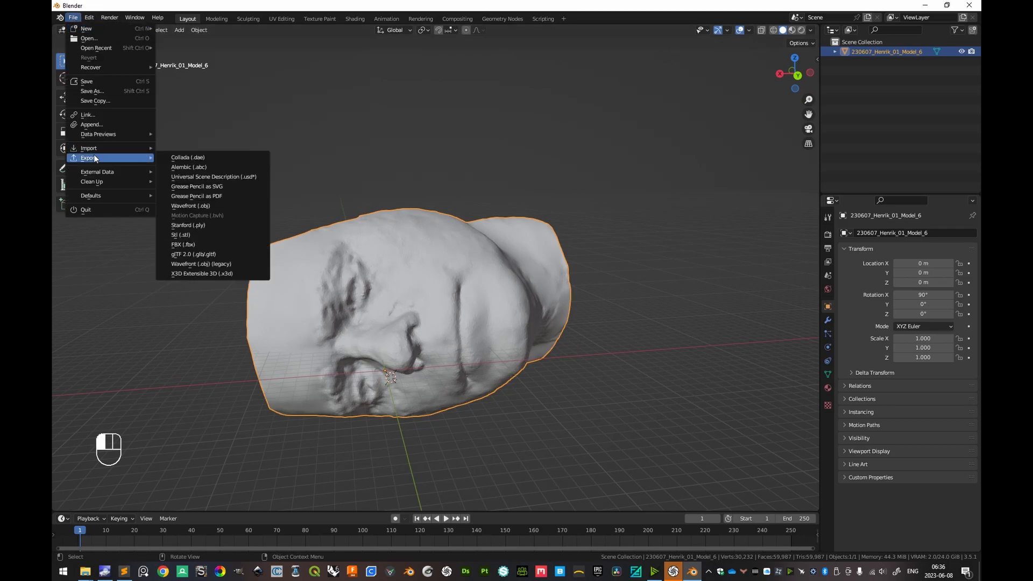
{"action": "left_click", "coordinate": [202, 207]}
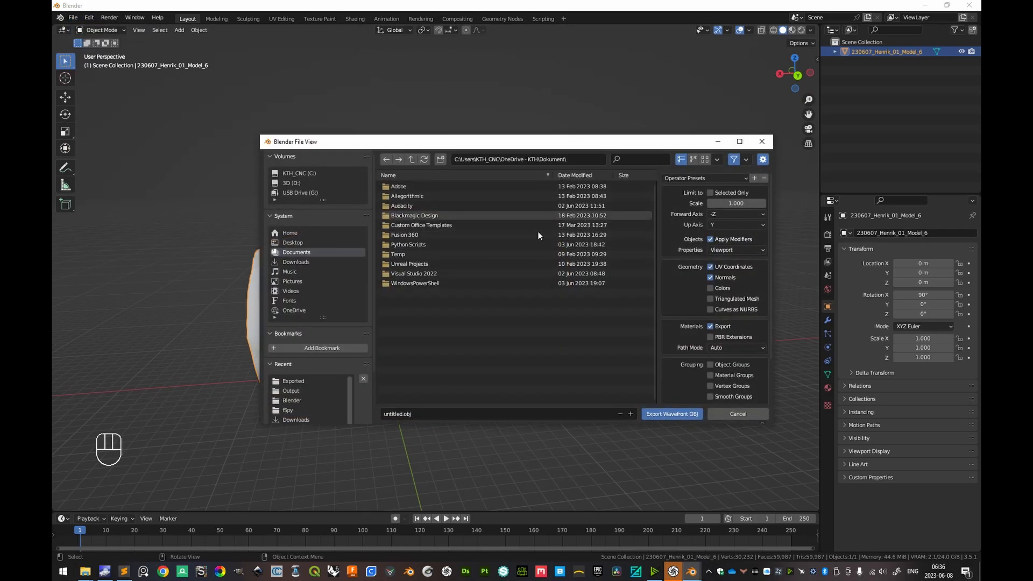
{"action": "left_click", "coordinate": [568, 160]}
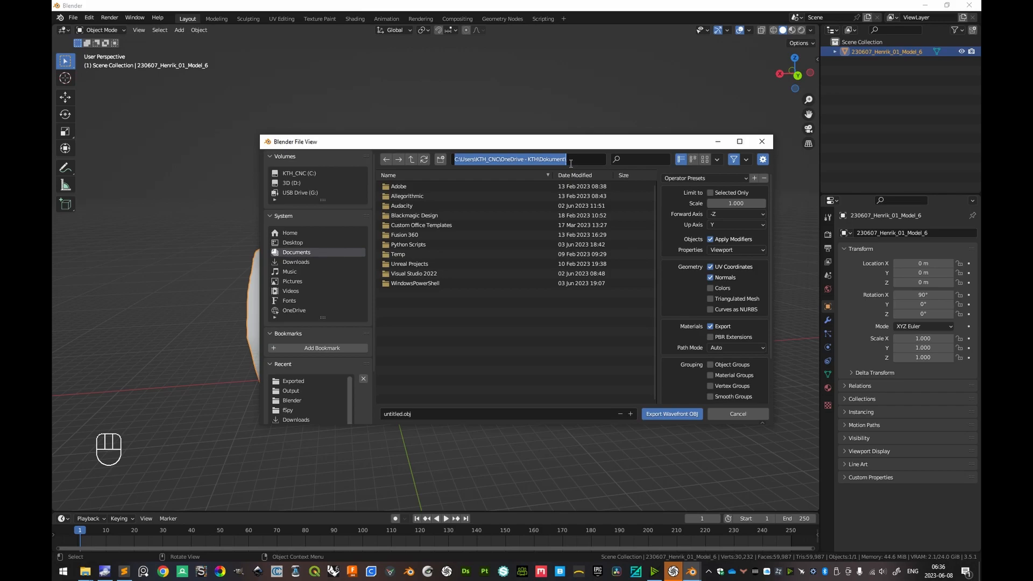
{"action": "key", "text": "ctrl+v"}
{"action": "key", "text": "Return"}
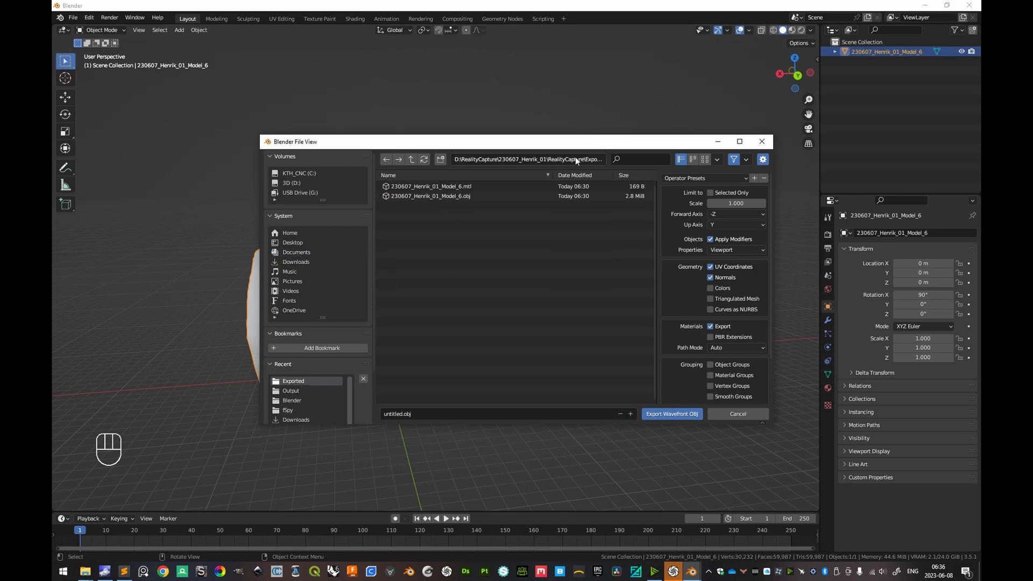
Step: Export the mesh with the default export settings under the existing OBJ's name with the suffix _Smoothened added
{"action": "left_click", "coordinate": [461, 198]}
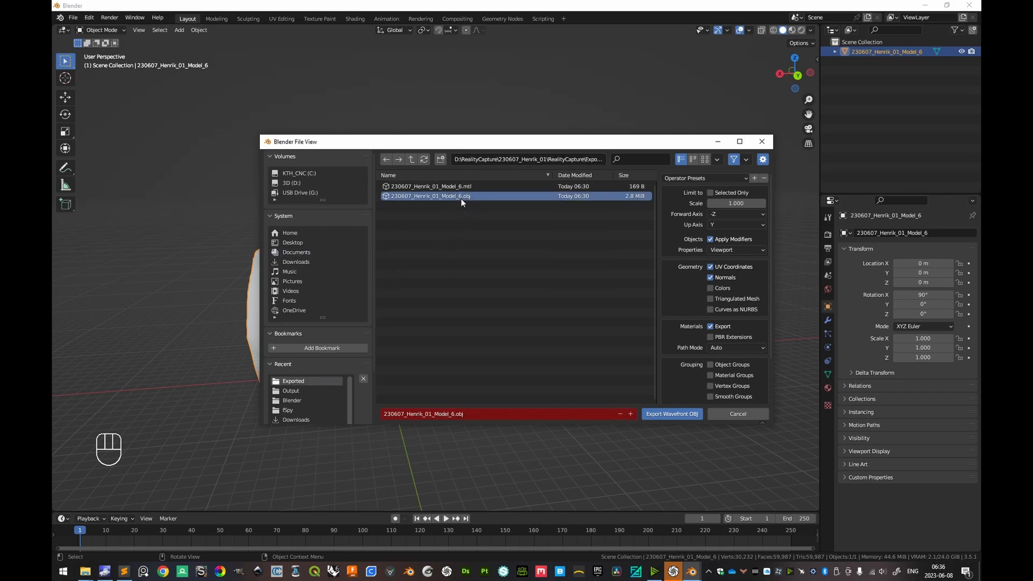
{"action": "left_click", "coordinate": [444, 414]}
{"action": "left_click", "coordinate": [455, 413]}
{"action": "type", "text": "_Smoothedne"}
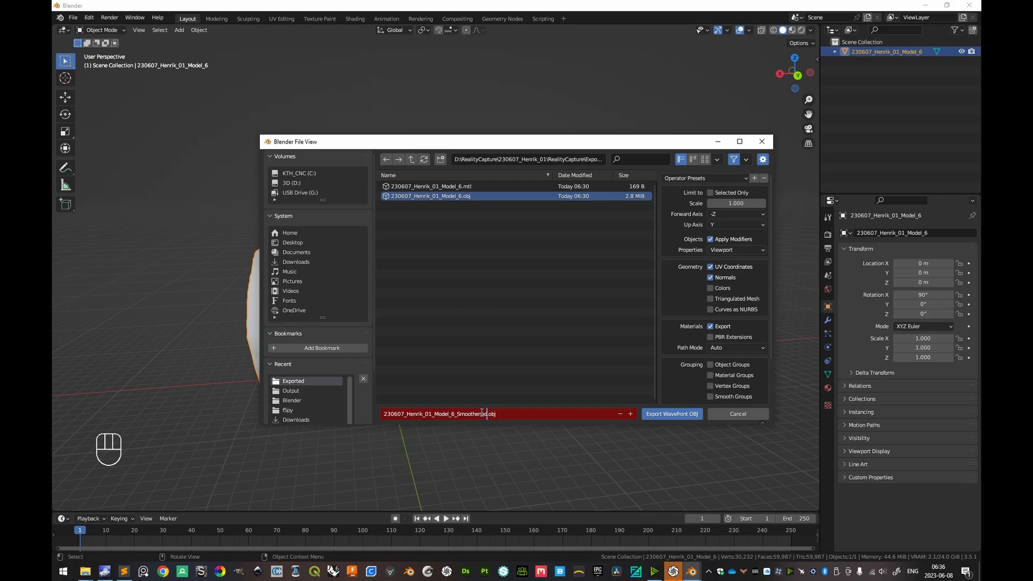
{"action": "left_click", "coordinate": [712, 179]}
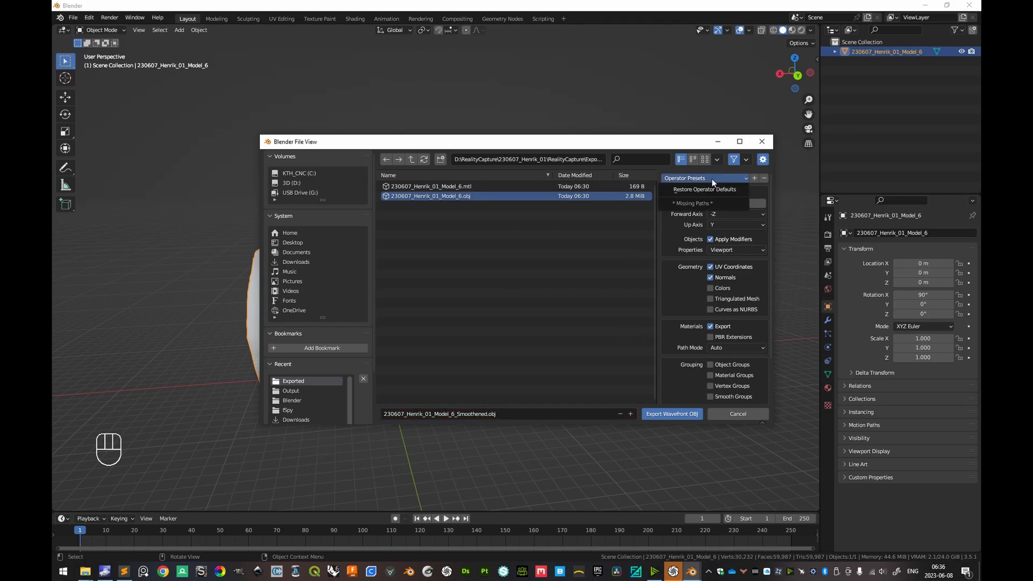
{"action": "left_click", "coordinate": [724, 190]}
{"action": "scroll", "coordinate": [676, 321], "scroll_direction": "down", "scroll_amount": 3}
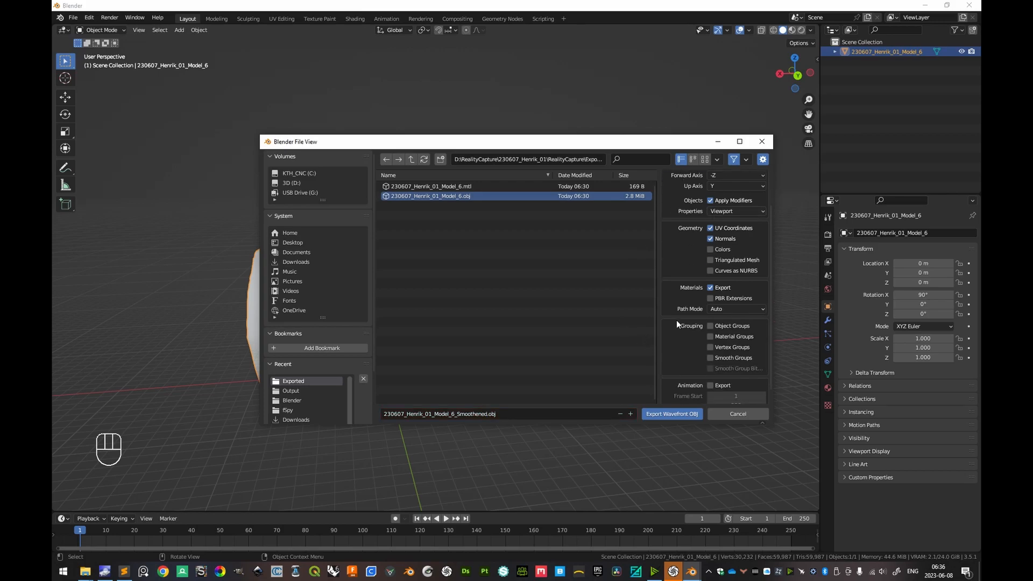
{"action": "left_click", "coordinate": [672, 414]}
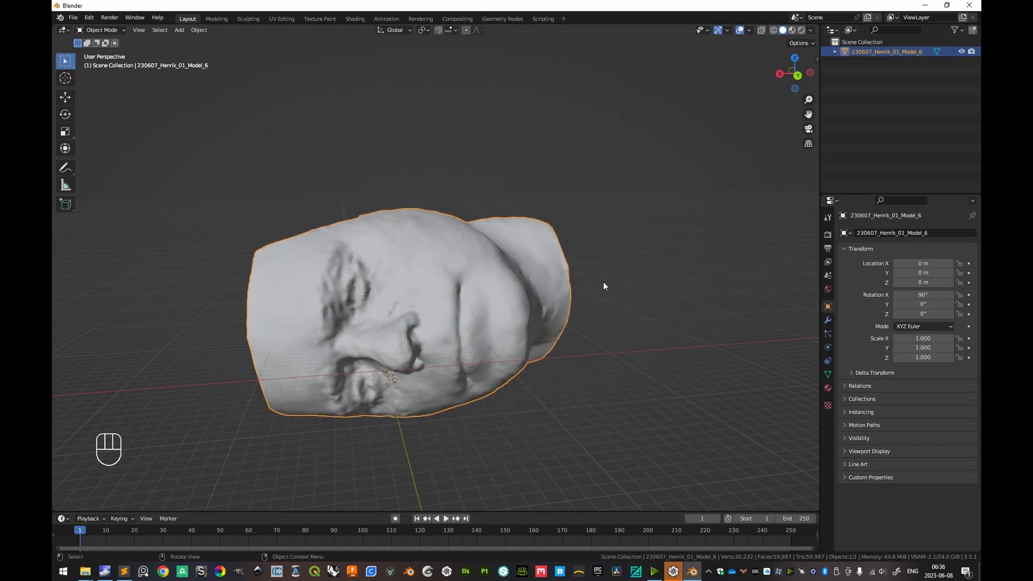
Step: Switch to RealityCapture, start a model import and browse to the current project's Exported folder
{"action": "left_click", "coordinate": [669, 556]}
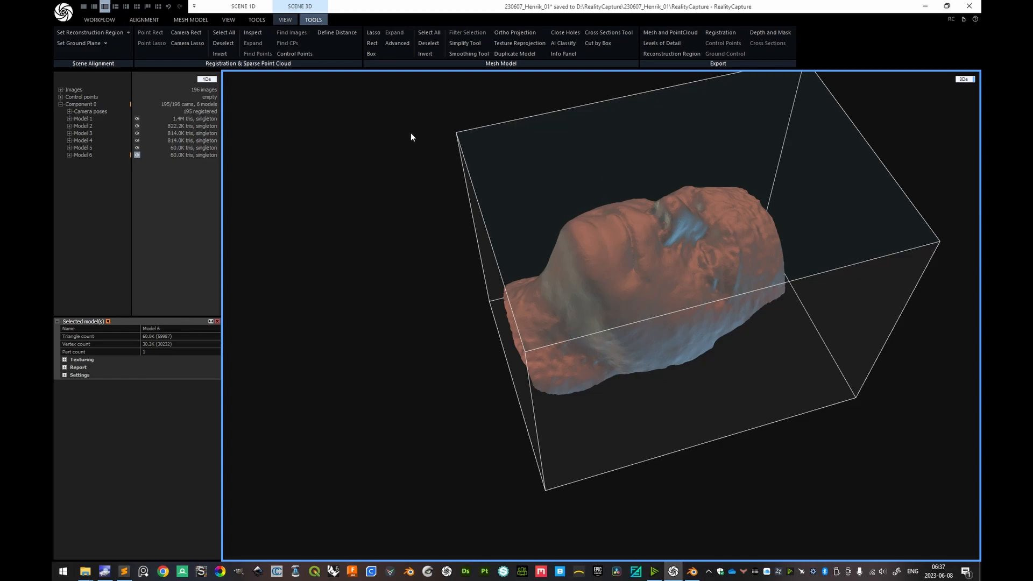
{"action": "left_click", "coordinate": [204, 19]}
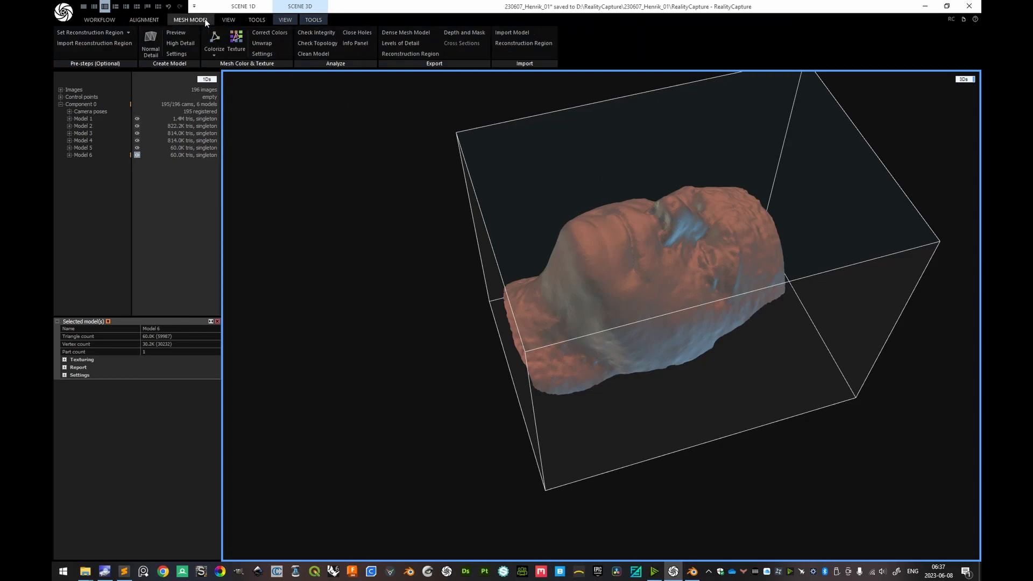
{"action": "left_click", "coordinate": [518, 34]}
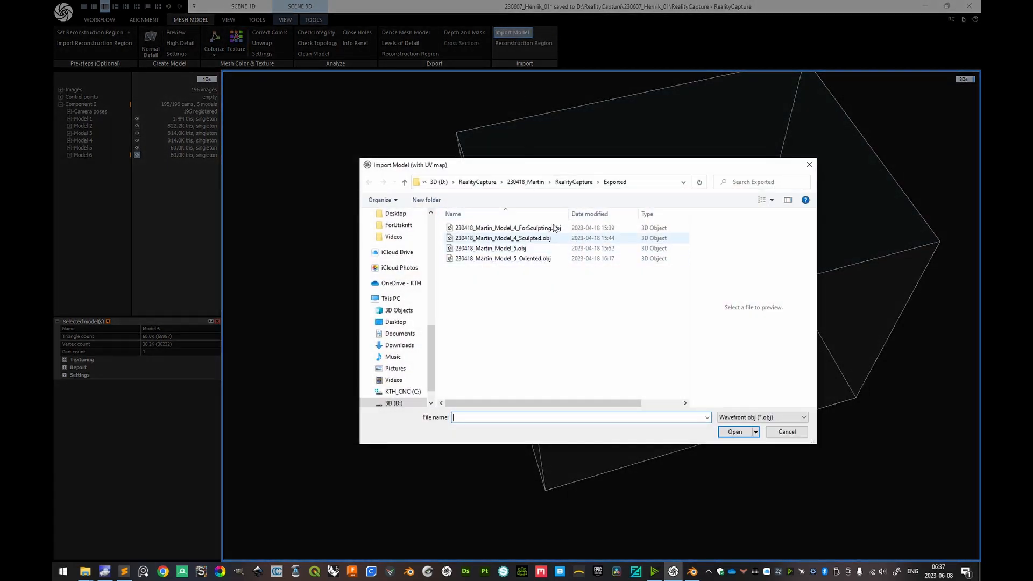
{"action": "left_click", "coordinate": [492, 181]}
{"action": "left_click", "coordinate": [497, 341]}
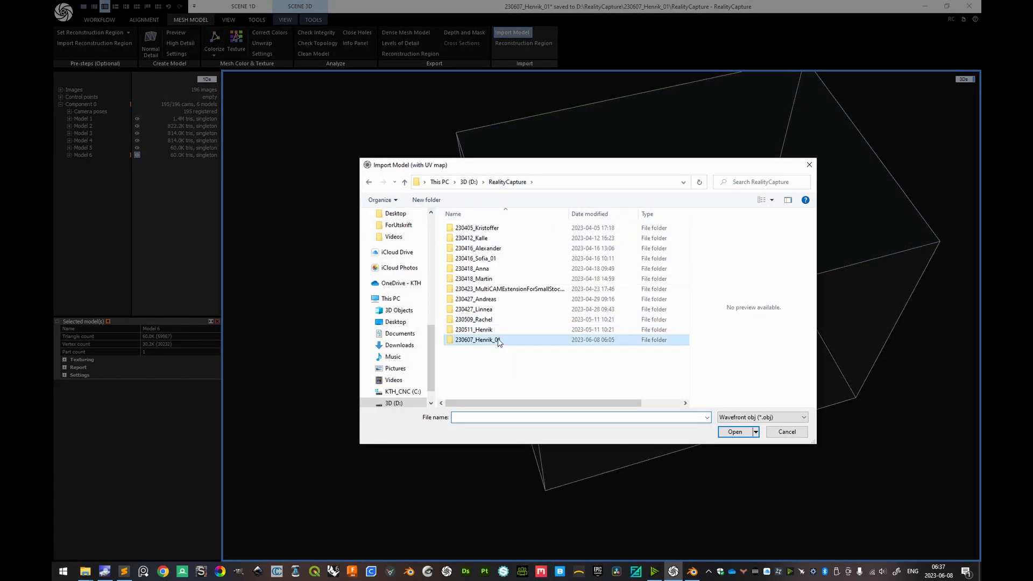
{"action": "double_click", "coordinate": [497, 341]}
{"action": "double_click", "coordinate": [486, 247]}
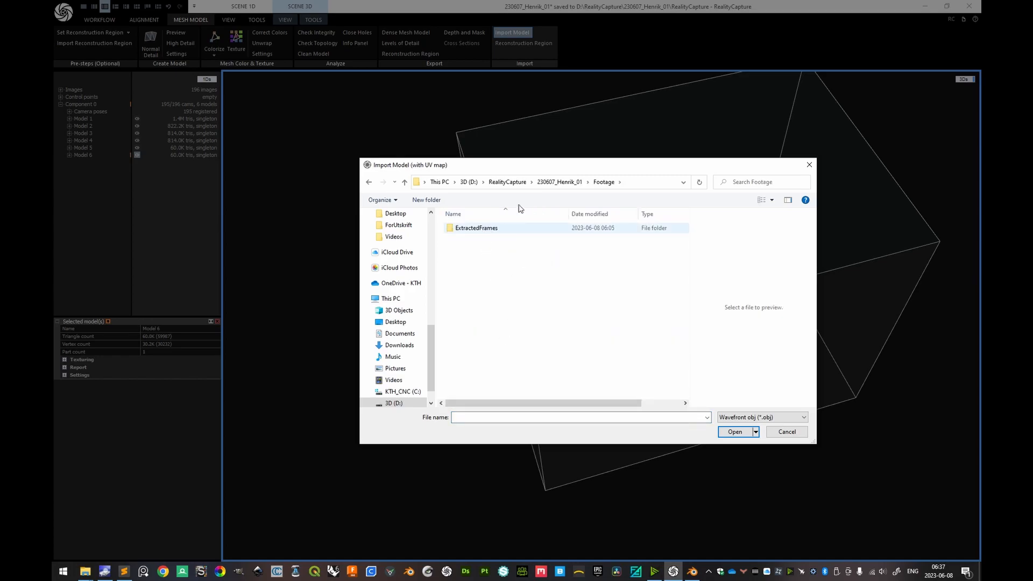
{"action": "left_click", "coordinate": [559, 181]}
{"action": "double_click", "coordinate": [535, 245]}
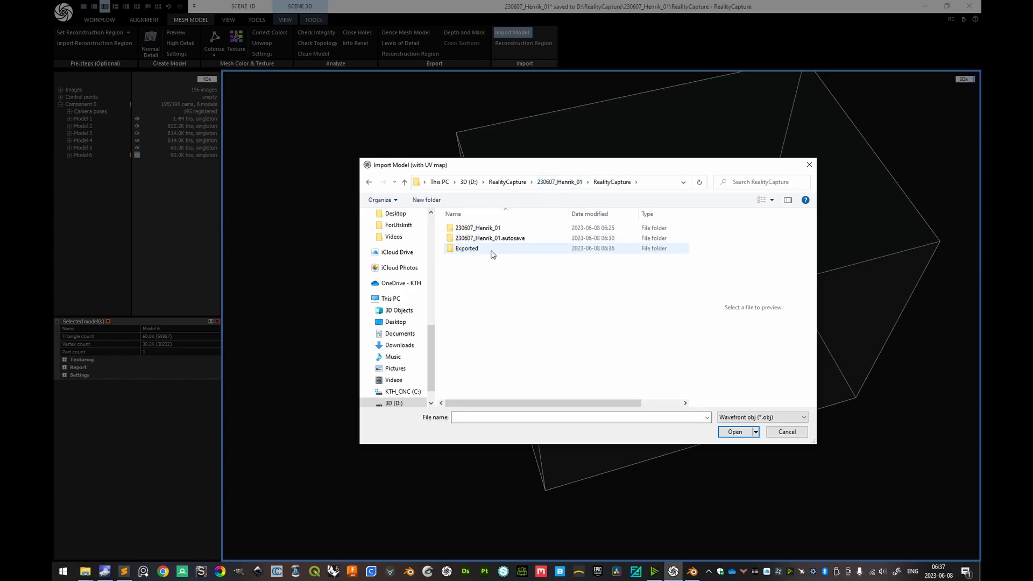
{"action": "double_click", "coordinate": [490, 250]}
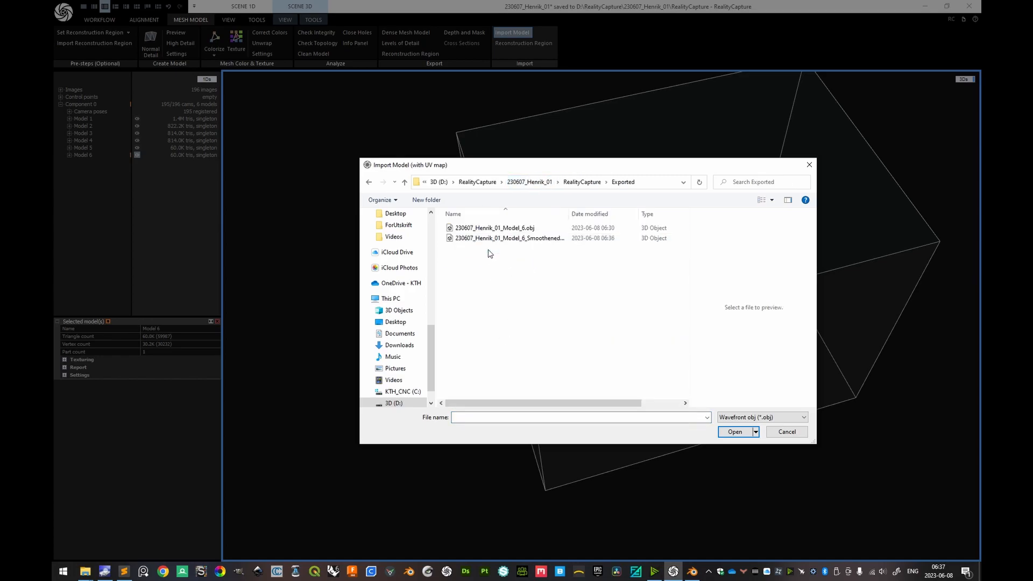
Step: Import the Model_6_Smoothened OBJ file without a companion info file
{"action": "left_click", "coordinate": [537, 238]}
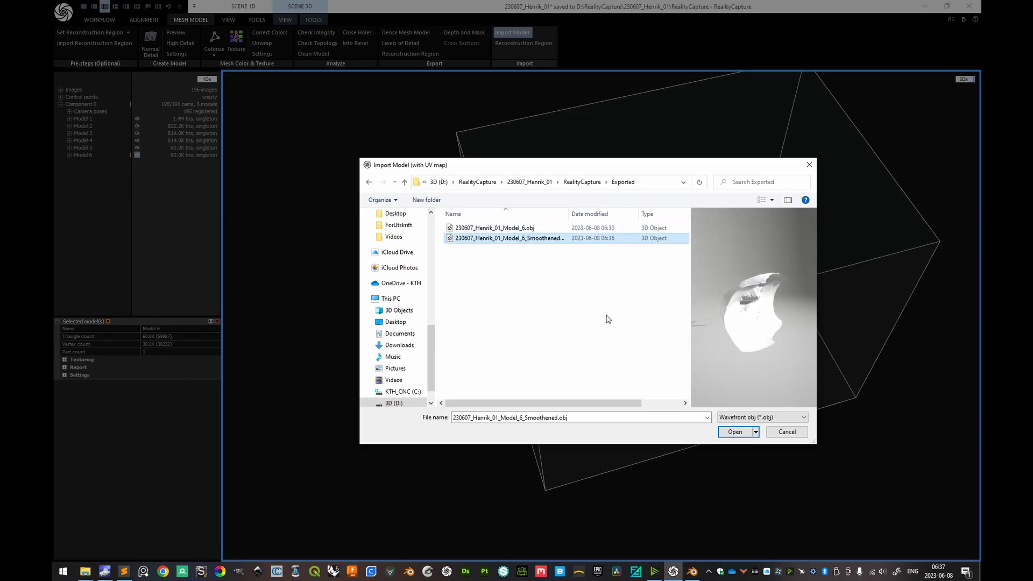
{"action": "left_click", "coordinate": [740, 432]}
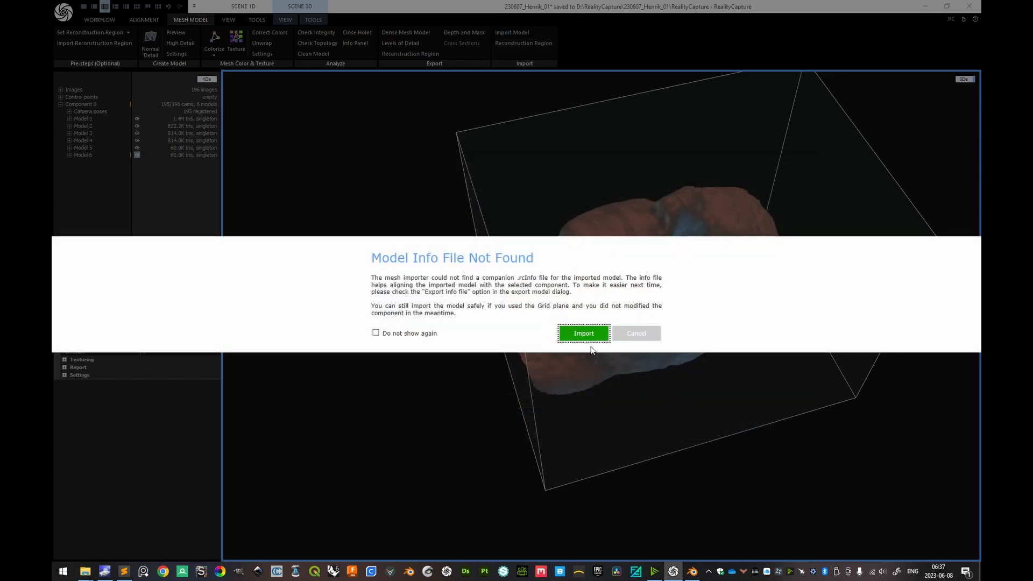
{"action": "left_click", "coordinate": [585, 334]}
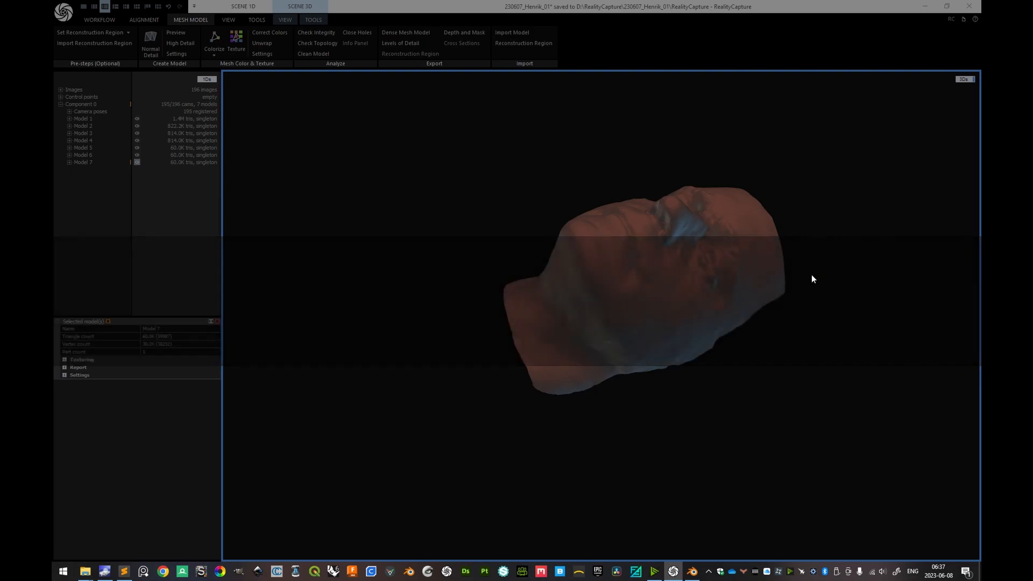
Step: Compare the surface of the imported smoothed Model 7 with the original Model 6
{"action": "scroll", "coordinate": [806, 275], "scroll_direction": "up", "scroll_amount": 2}
{"action": "scroll", "coordinate": [745, 275], "scroll_direction": "up", "scroll_amount": 3}
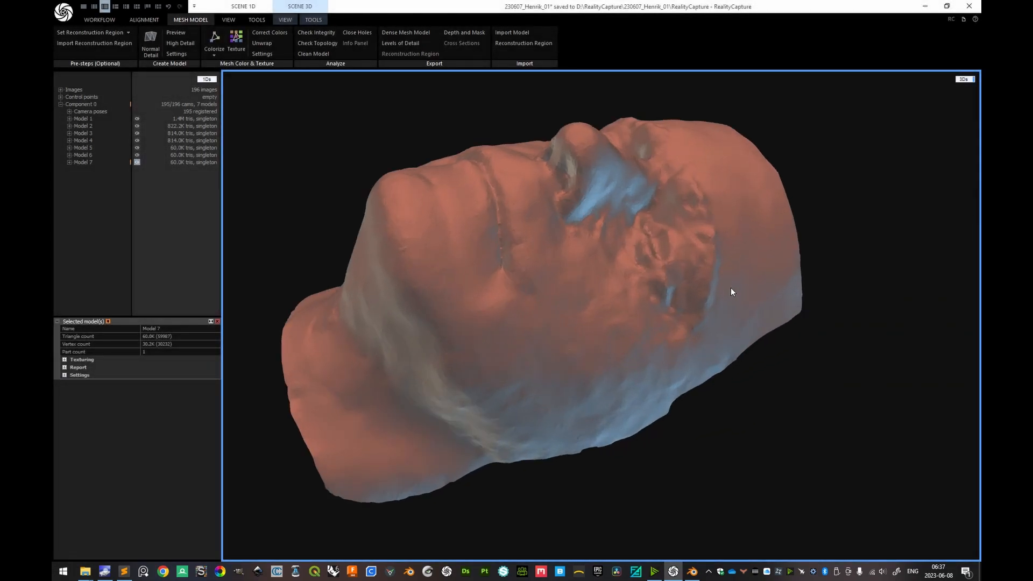
{"action": "scroll", "coordinate": [730, 287], "scroll_direction": "down", "scroll_amount": 3}
{"action": "left_click", "coordinate": [87, 156]}
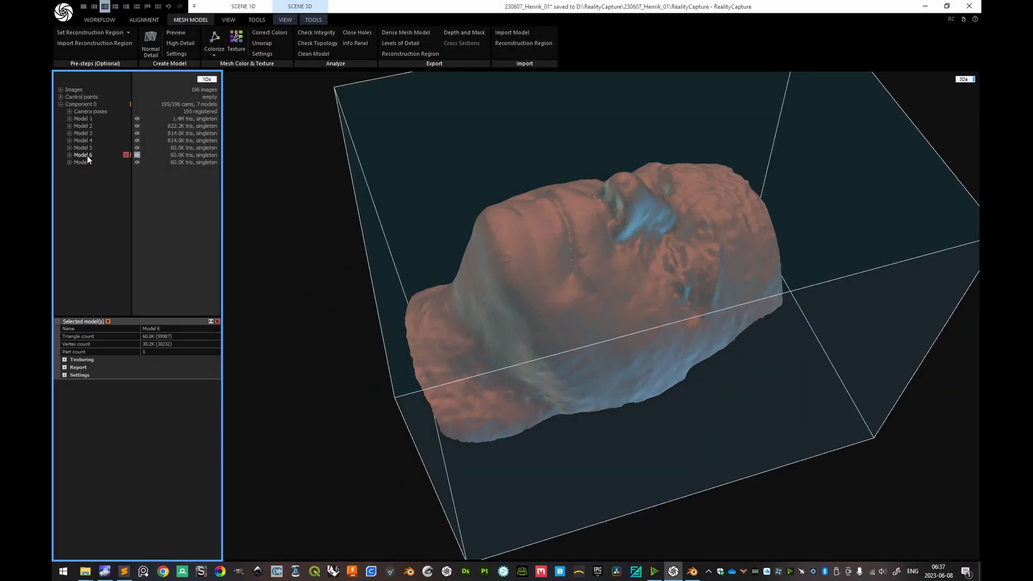
{"action": "left_click", "coordinate": [87, 161]}
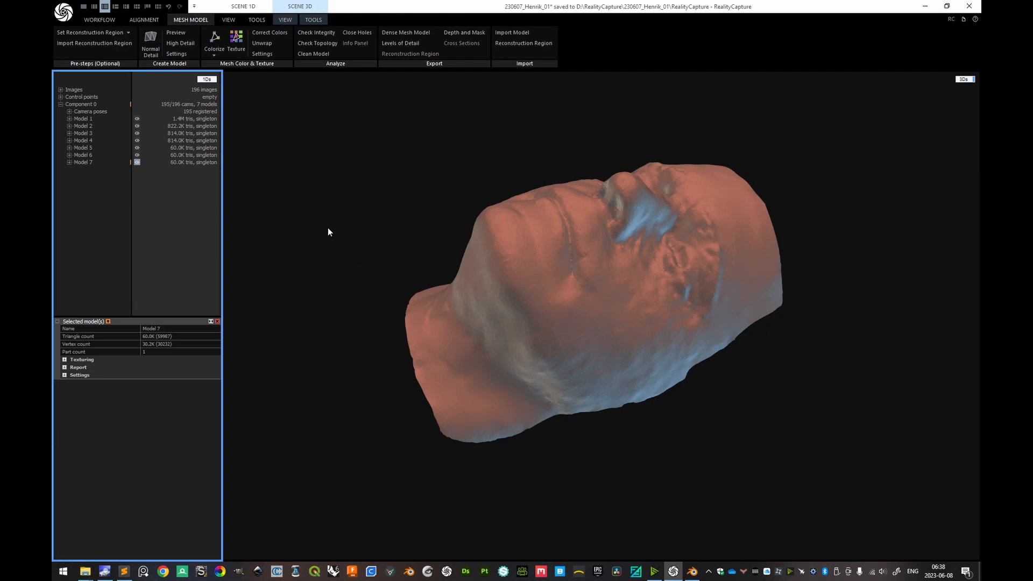
Step: Unwrap Model 7 with the current unwrap parameters and calculate its texture
{"action": "left_click", "coordinate": [264, 43]}
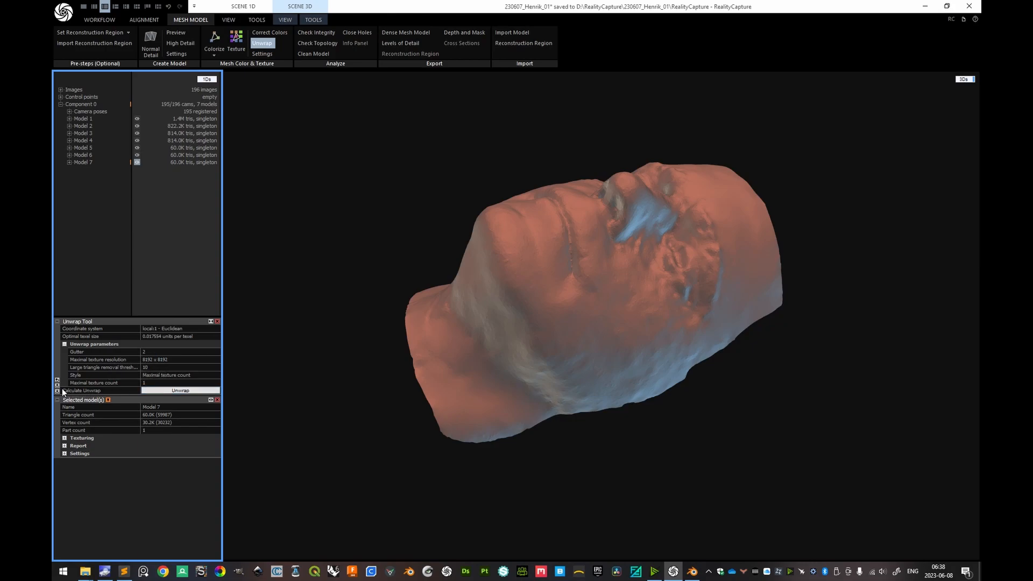
{"action": "left_click", "coordinate": [266, 54]}
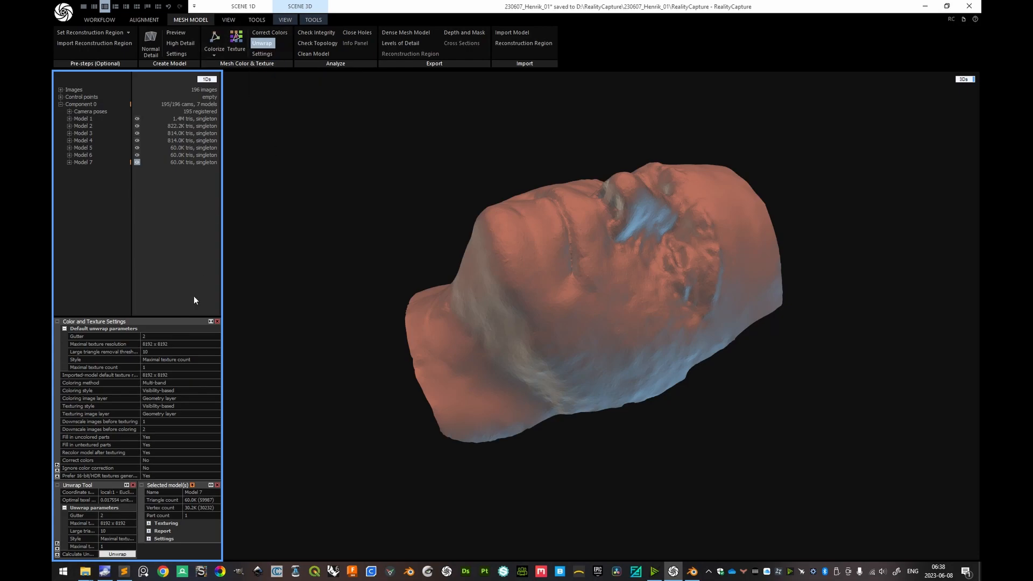
{"action": "left_click", "coordinate": [217, 321]}
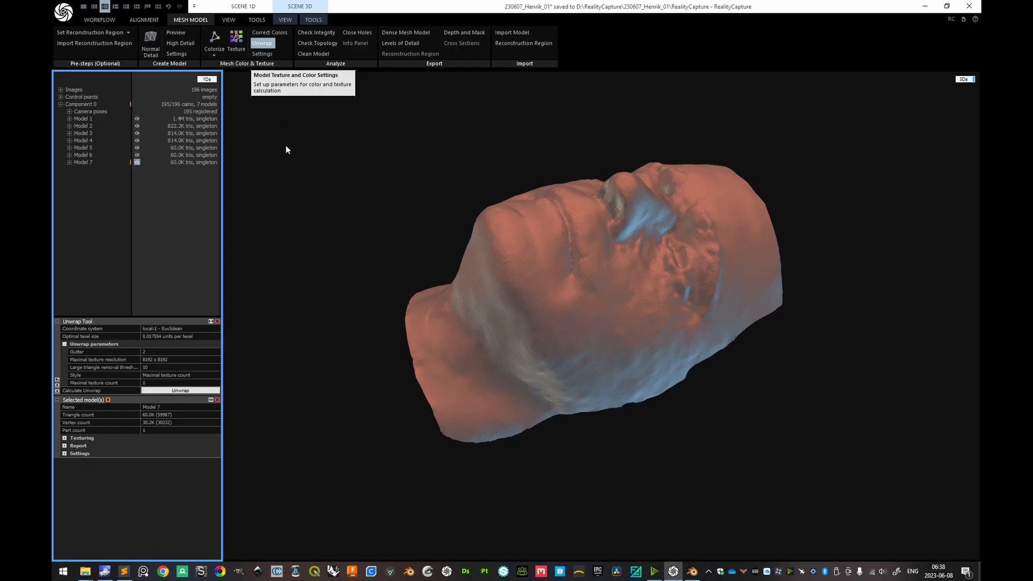
{"action": "left_click", "coordinate": [176, 390]}
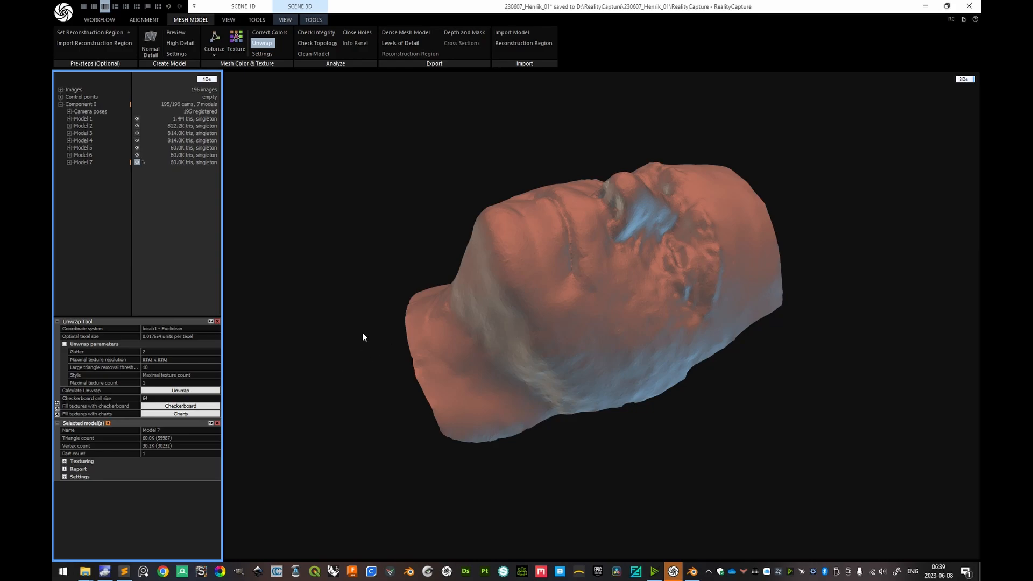
{"action": "left_click", "coordinate": [266, 43]}
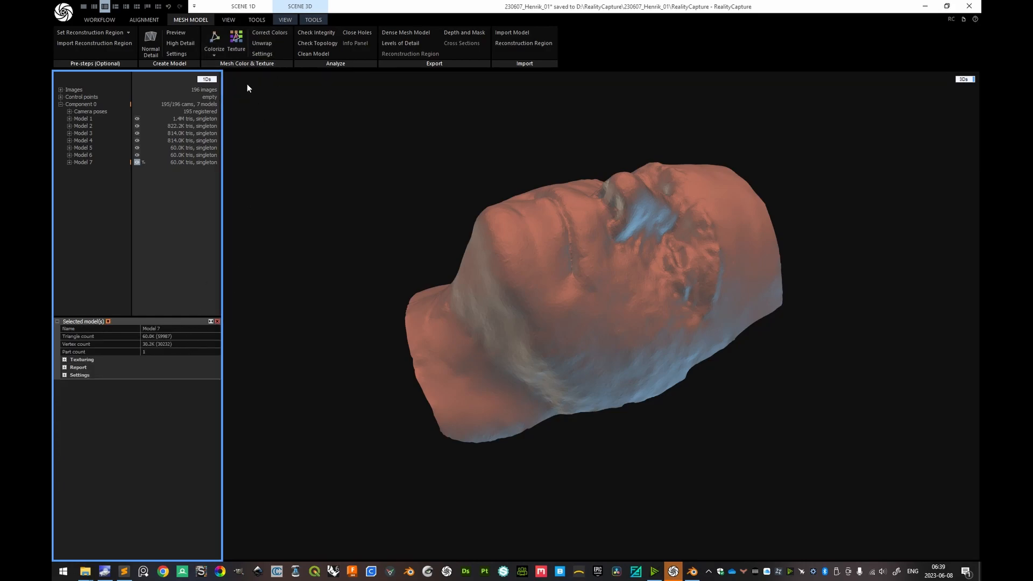
{"action": "left_click", "coordinate": [240, 40]}
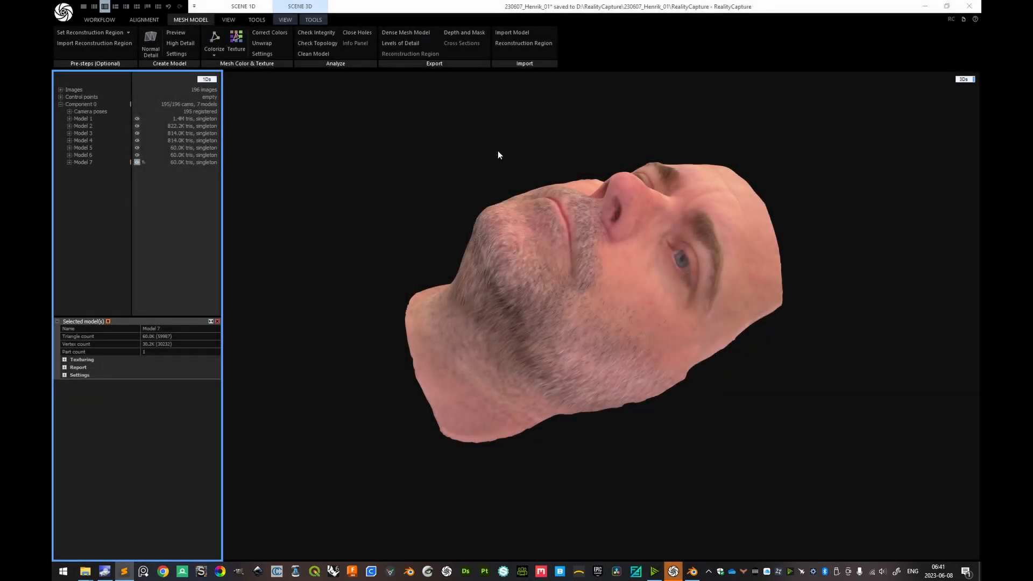
Step: Examine the textured face from below the chin, the side and the front
{"action": "left_click", "coordinate": [825, 203]}
{"action": "left_click_drag", "start_coordinate": [789, 254], "coordinate": [866, 224]}
{"action": "left_click_drag", "start_coordinate": [473, 282], "coordinate": [419, 262]}
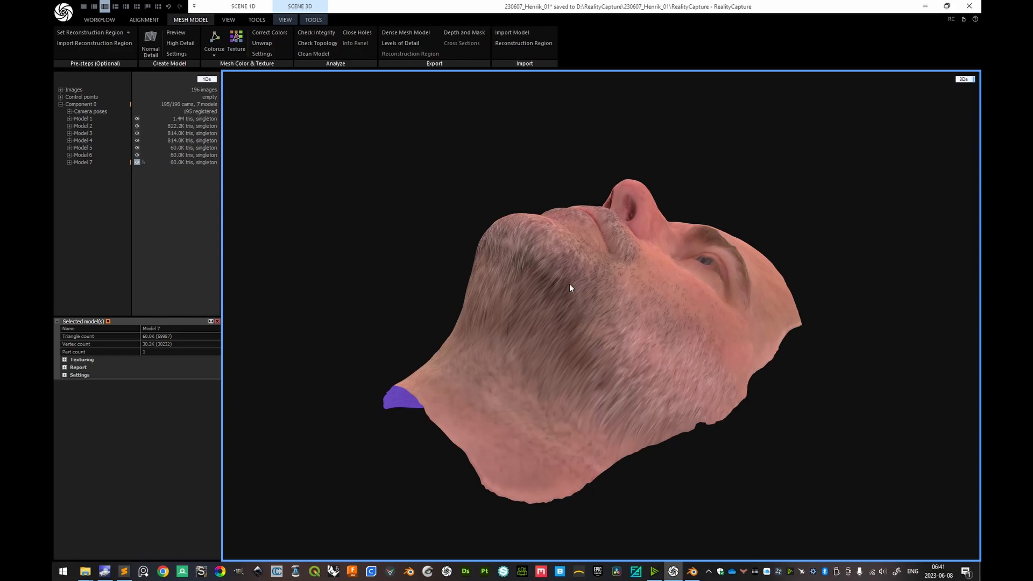
{"action": "left_click_drag", "start_coordinate": [495, 339], "coordinate": [558, 350]}
{"action": "left_click_drag", "start_coordinate": [447, 272], "coordinate": [518, 256]}
{"action": "left_click_drag", "start_coordinate": [539, 332], "coordinate": [850, 260]}
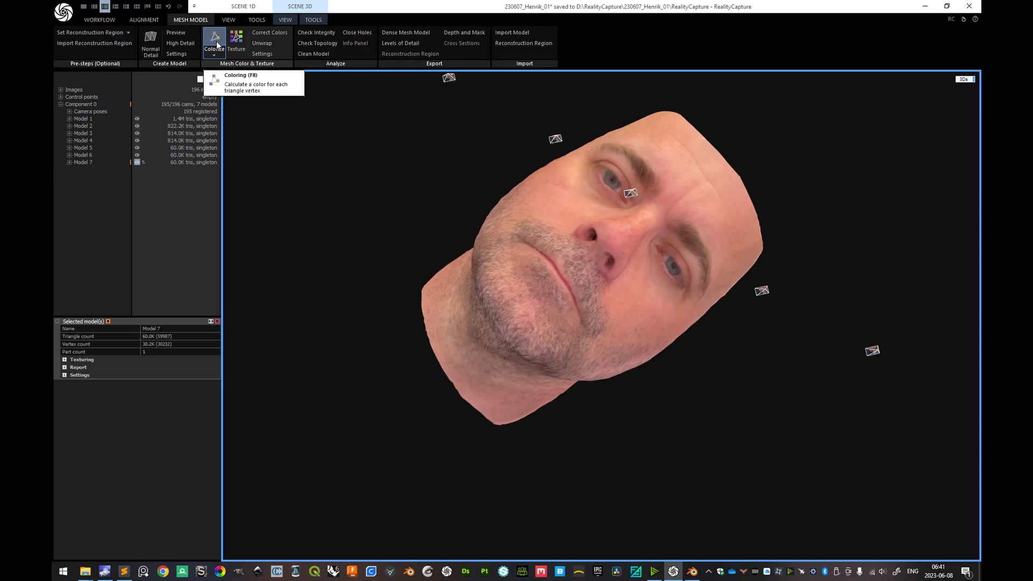
Step: Examine the texture close up on the forehead, eyes, nose and beard, and on the face as a whole
{"action": "scroll", "coordinate": [760, 191], "scroll_direction": "up", "scroll_amount": 5}
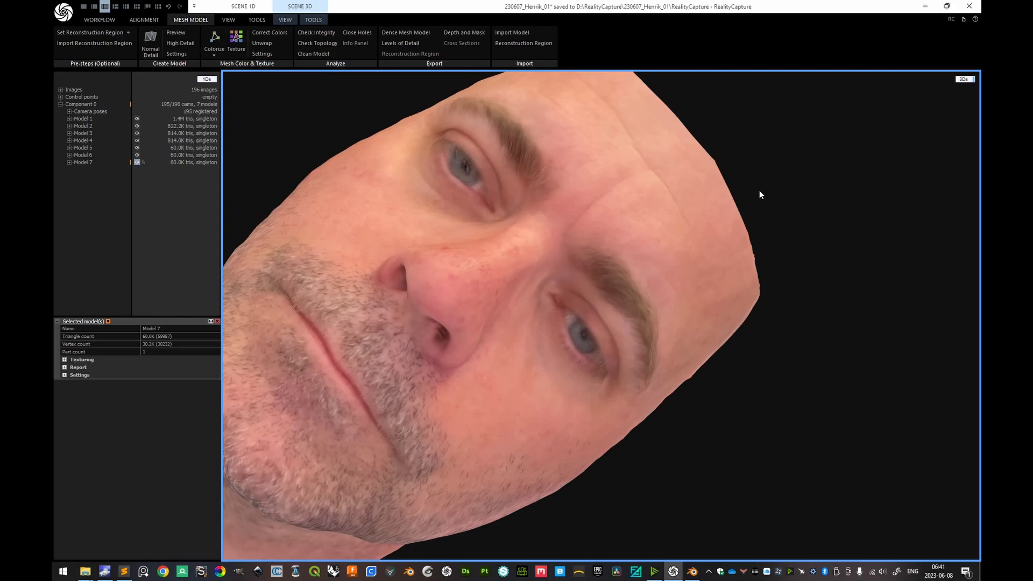
{"action": "right_click_drag", "start_coordinate": [777, 207], "coordinate": [762, 153]}
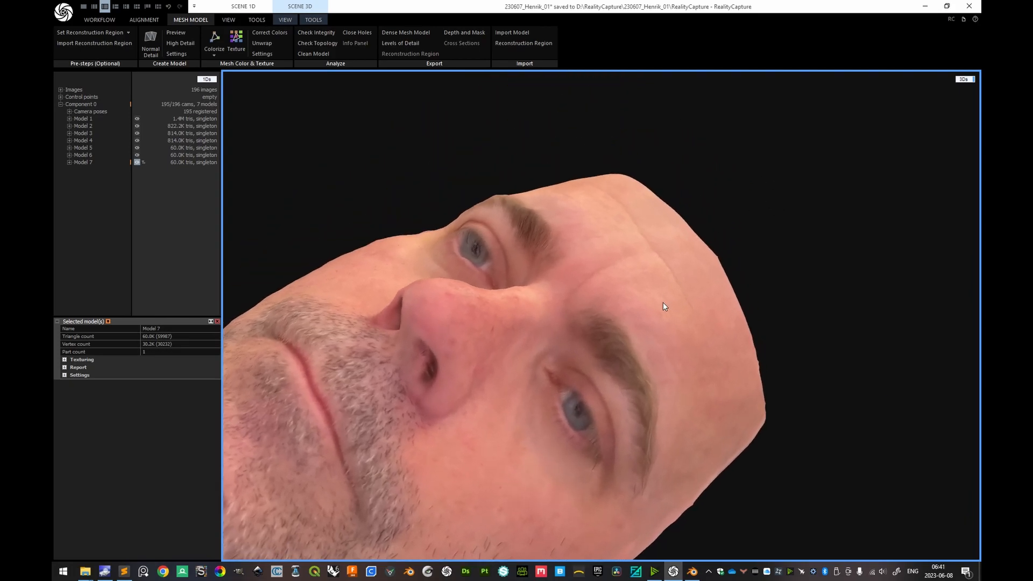
{"action": "left_click_drag", "start_coordinate": [676, 286], "coordinate": [640, 326]}
{"action": "scroll", "coordinate": [636, 328], "scroll_direction": "up", "scroll_amount": 2}
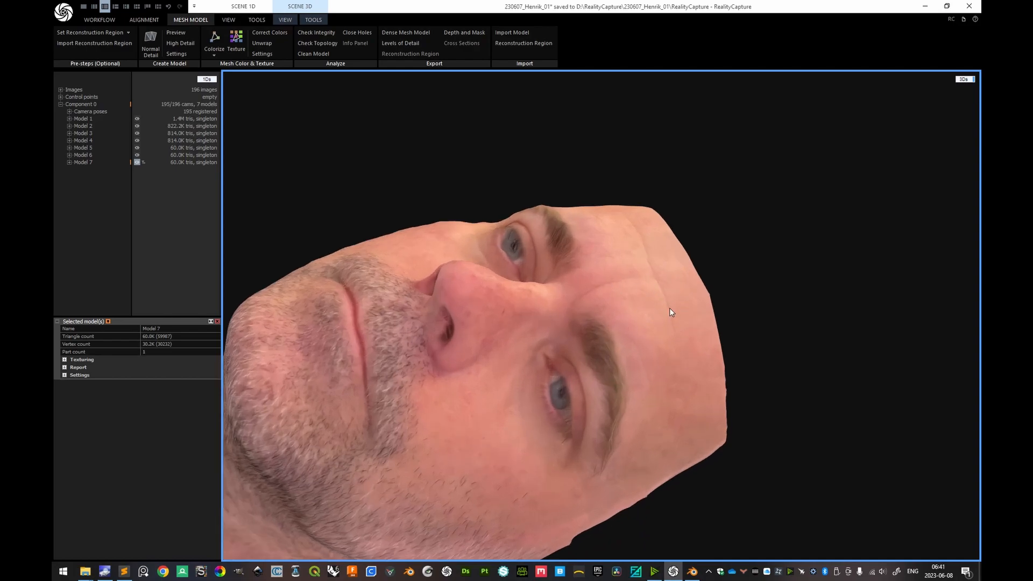
{"action": "scroll", "coordinate": [665, 302], "scroll_direction": "down", "scroll_amount": 2}
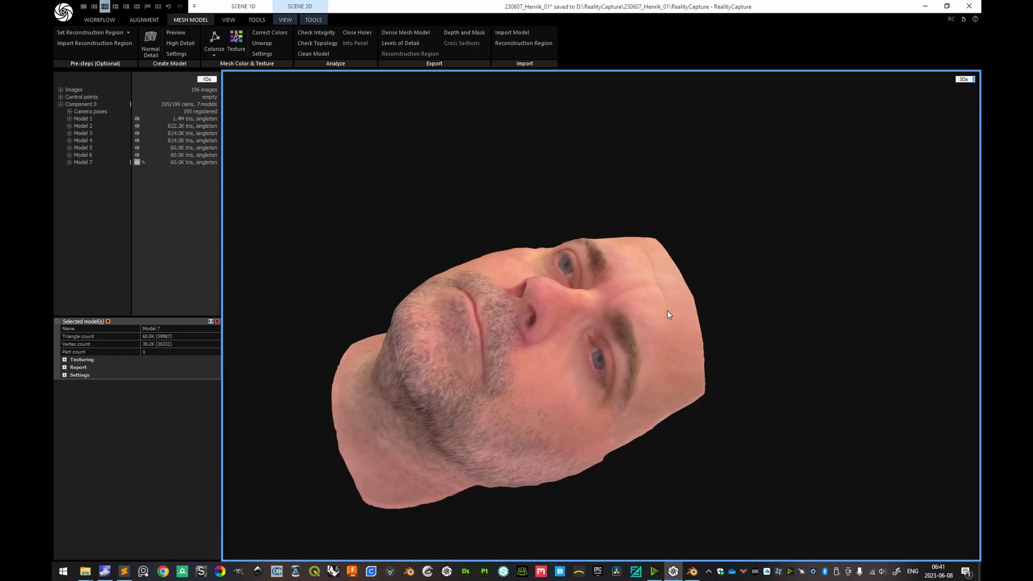
{"action": "scroll", "coordinate": [617, 323], "scroll_direction": "up", "scroll_amount": 2}
{"action": "left_click_drag", "start_coordinate": [769, 329], "coordinate": [736, 324]}
{"action": "left_click_drag", "start_coordinate": [642, 325], "coordinate": [664, 342]}
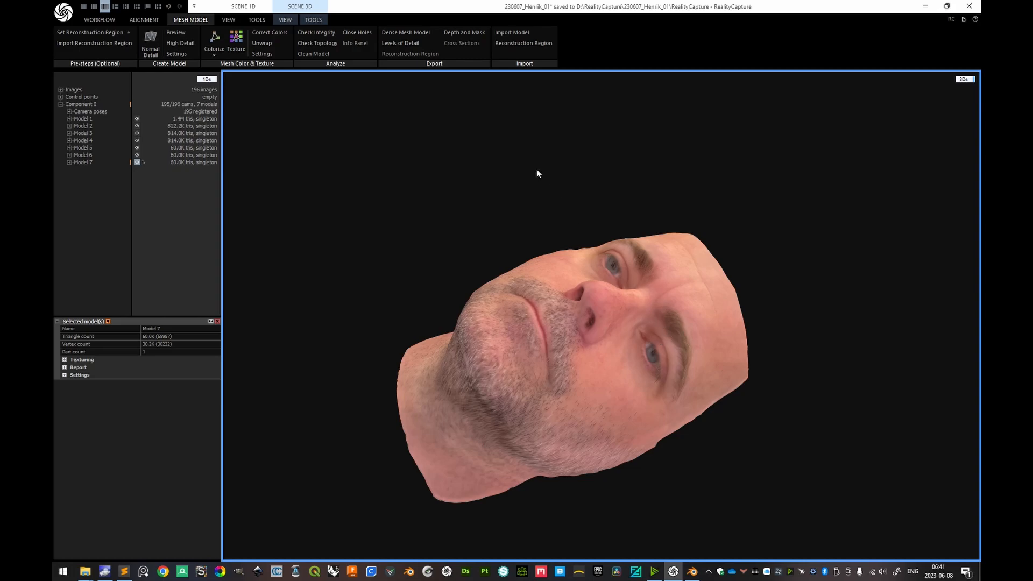
Step: Export the textured Model 7 as 230607_Henrik_01_Model_7.obj to the Exported folder with PNG textures and the current export settings
{"action": "left_click", "coordinate": [308, 20]}
{"action": "left_click", "coordinate": [673, 33]}
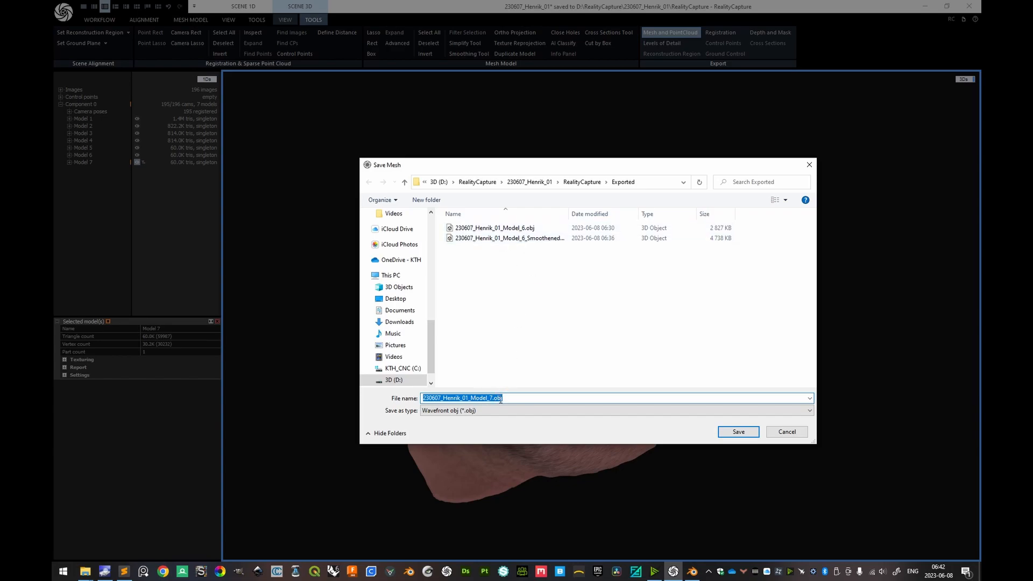
{"action": "left_click", "coordinate": [748, 432]}
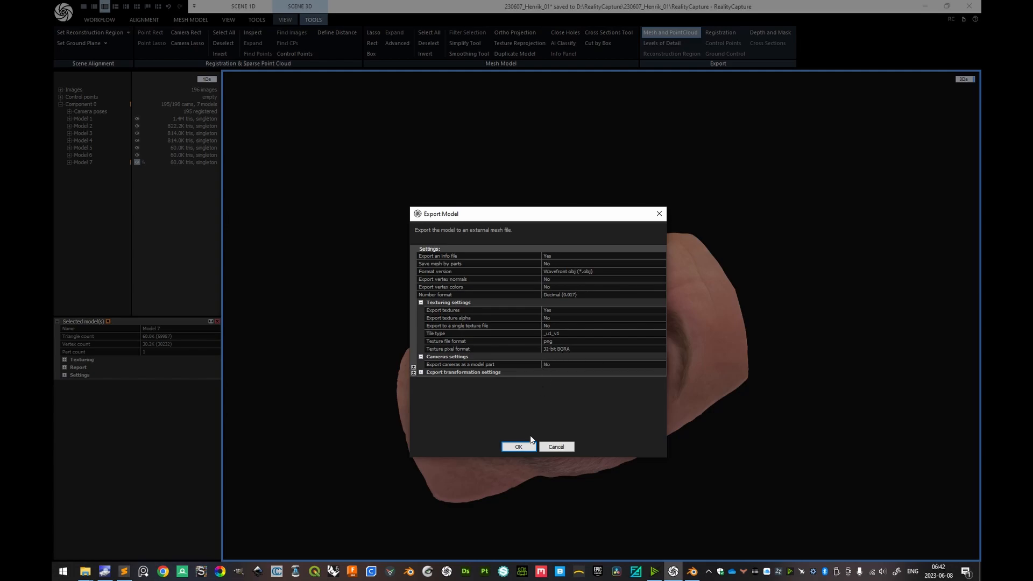
{"action": "left_click", "coordinate": [518, 446]}
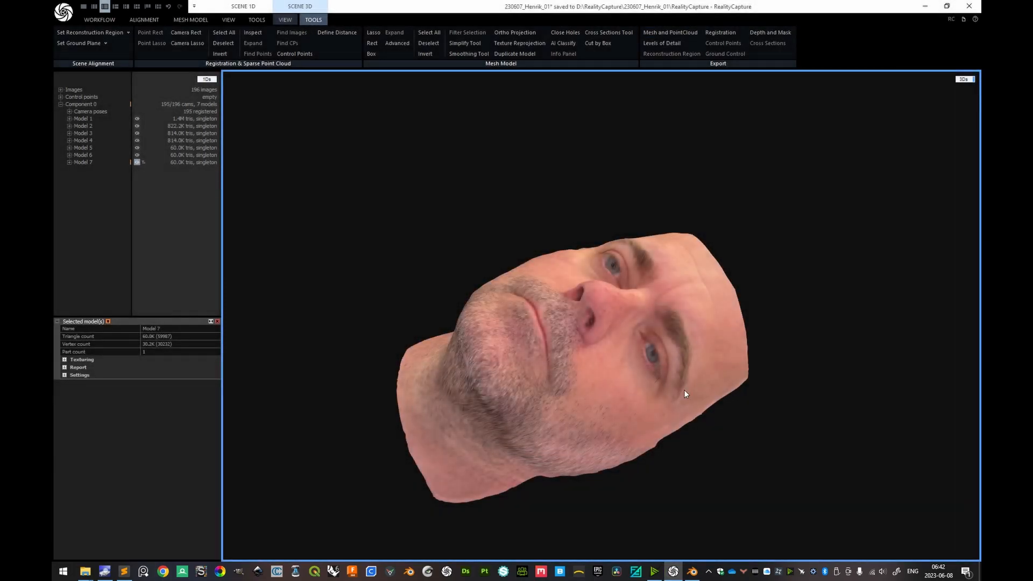
Step: Switch to the Exported folder in File Explorer and examine the exported Model 7 OBJ and its diffuse texture image
{"action": "key", "text": "alt+Tab"}
{"action": "key", "text": "alt+Tab"}
{"action": "key", "text": "alt+Tab"}
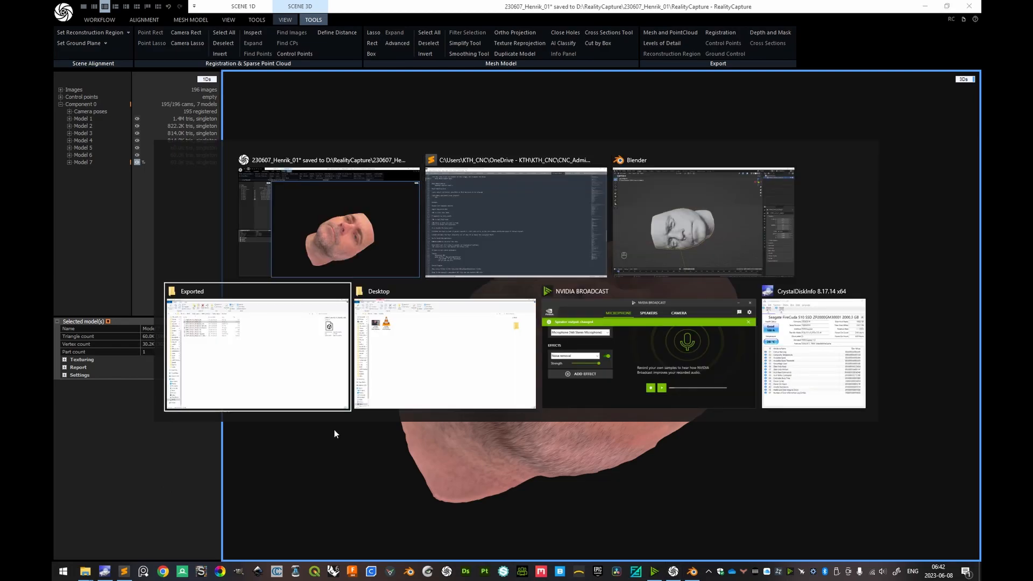
{"action": "left_click", "coordinate": [225, 191]}
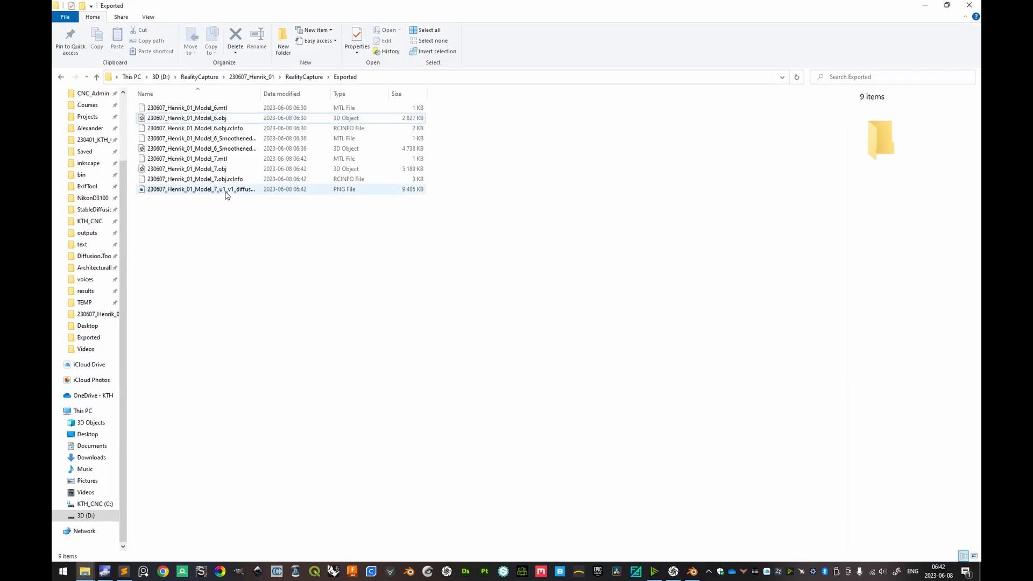
{"action": "left_click", "coordinate": [214, 169]}
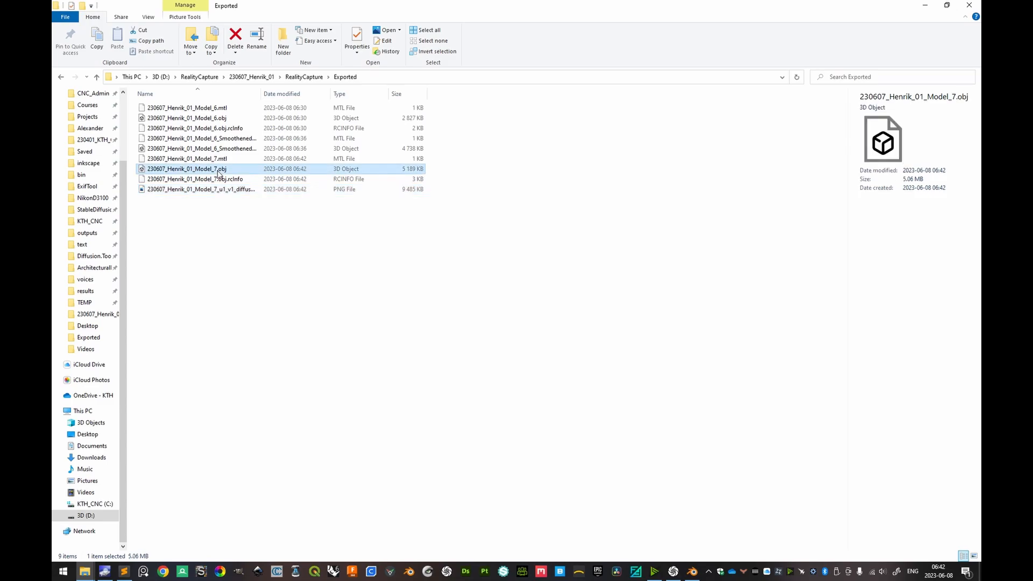
{"action": "double_click", "coordinate": [216, 192]}
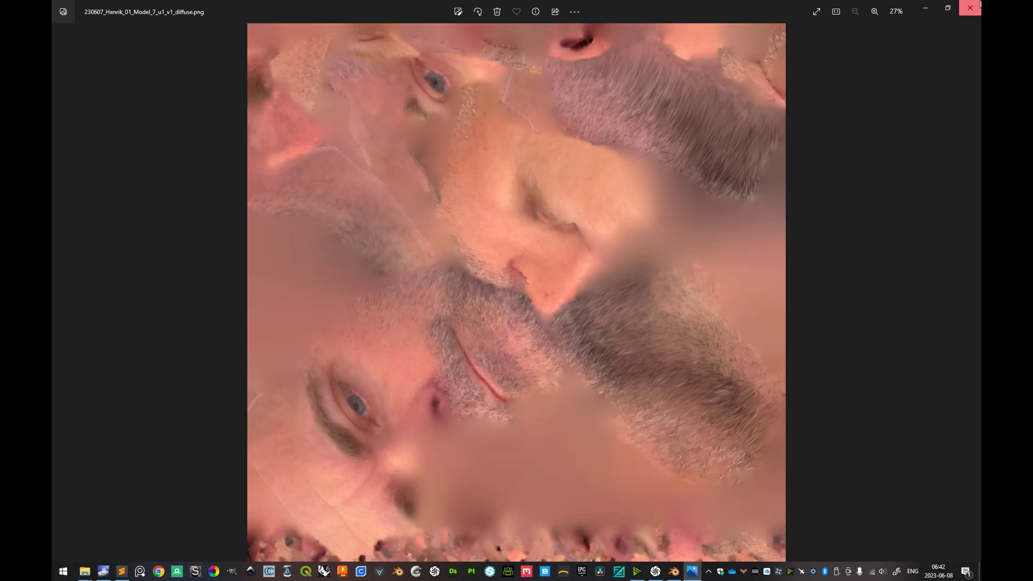
{"action": "left_click", "coordinate": [969, 8]}
{"action": "left_click", "coordinate": [209, 169]}
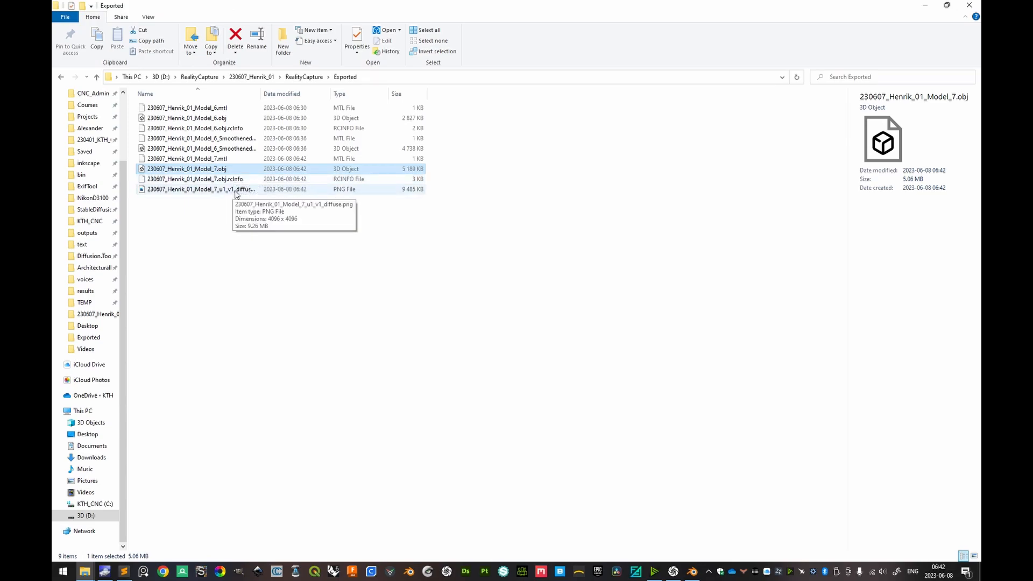
{"action": "double_click", "coordinate": [235, 191]}
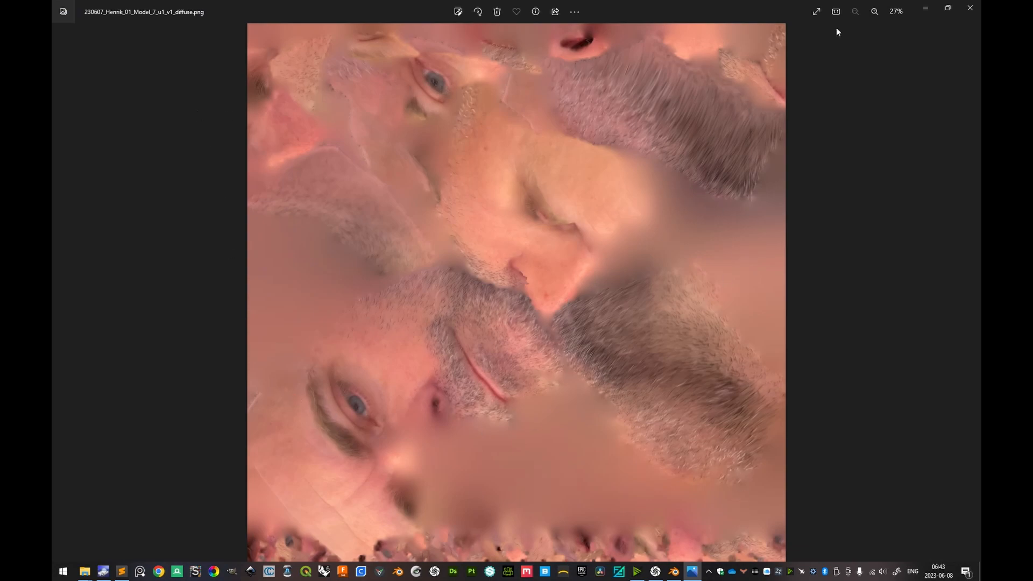
{"action": "left_click", "coordinate": [964, 8]}
{"action": "left_click", "coordinate": [219, 223]}
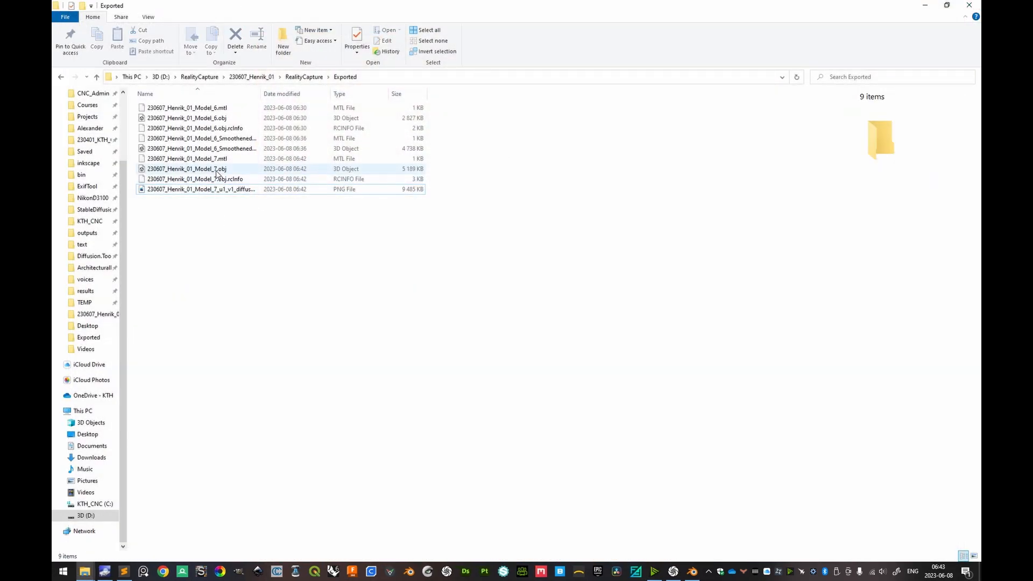
{"action": "left_click", "coordinate": [218, 171]}
{"action": "left_click", "coordinate": [217, 171]}
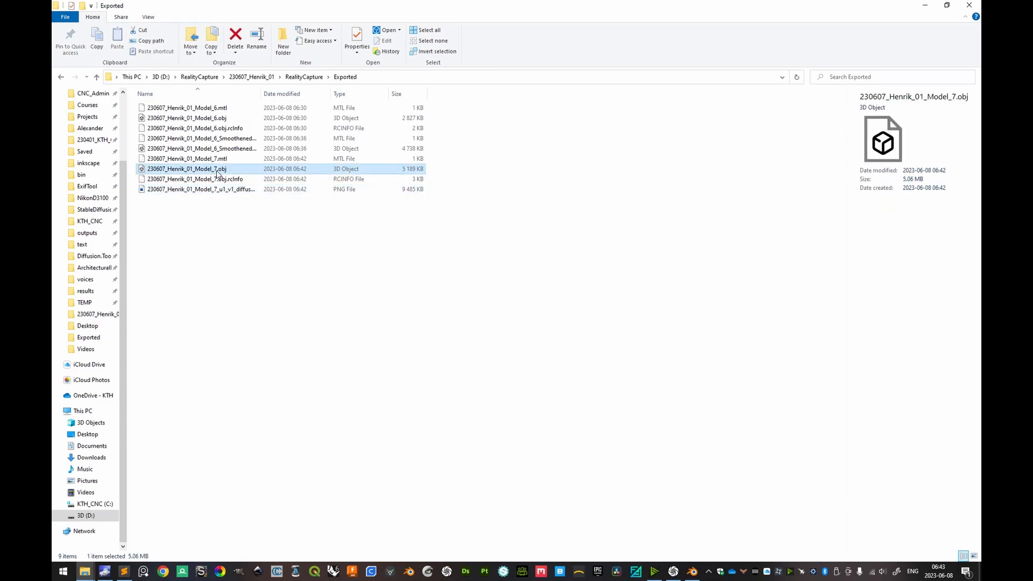
Step: Switch to Blender and delete the old 230607_Henrik_01_Model_6 mesh from the scene
{"action": "left_click", "coordinate": [698, 571]}
{"action": "middle_click_drag", "start_coordinate": [520, 347], "coordinate": [585, 363]}
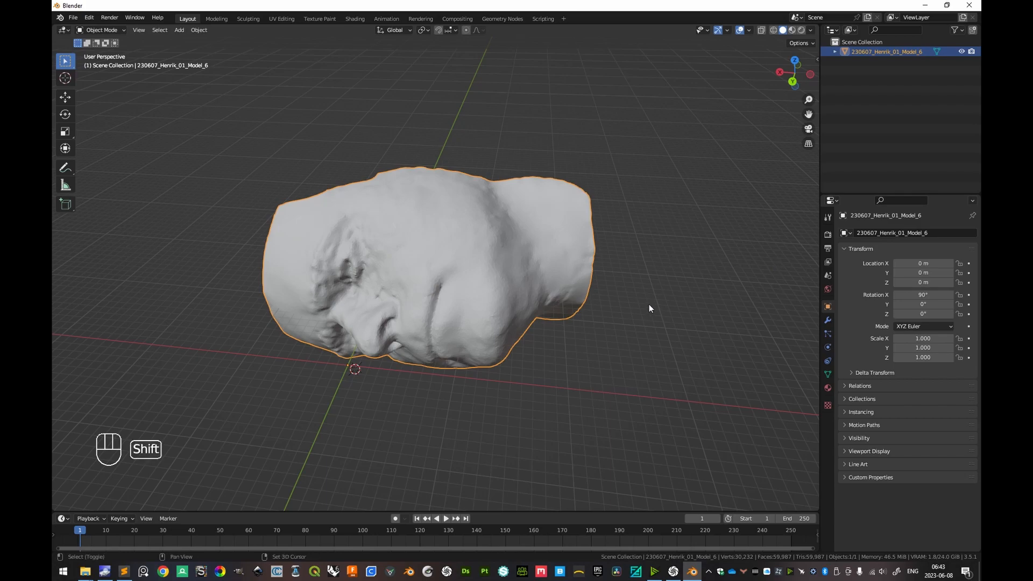
{"action": "middle_click_drag", "start_coordinate": [647, 307], "coordinate": [591, 245], "text": "shift"}
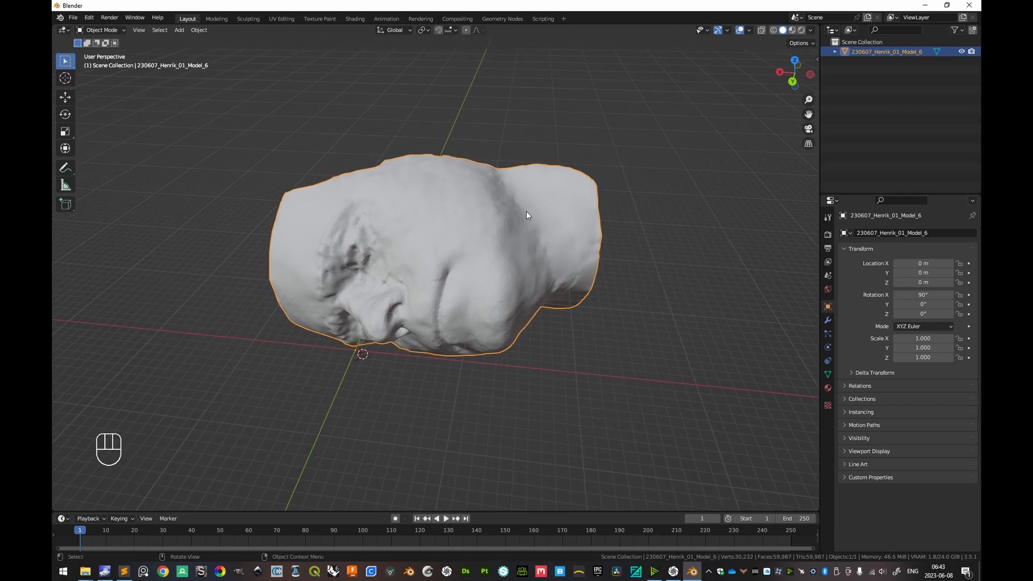
{"action": "middle_click_drag", "start_coordinate": [645, 253], "coordinate": [618, 258], "text": "shift"}
{"action": "middle_click_drag", "start_coordinate": [670, 333], "coordinate": [640, 307], "text": "shift"}
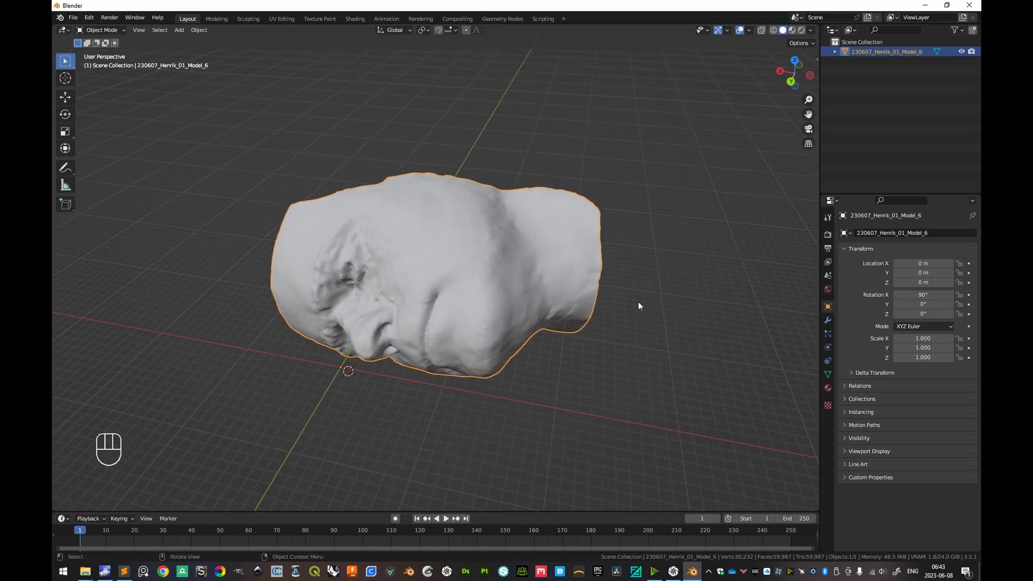
{"action": "left_click", "coordinate": [864, 121]}
{"action": "key", "text": "a"}
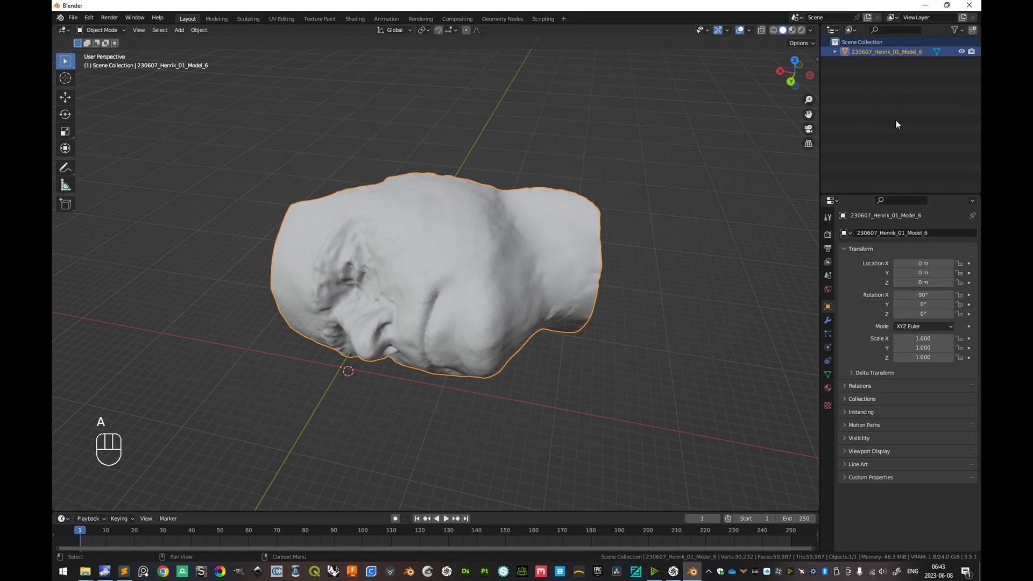
{"action": "key", "text": "x"}
Step: Import the Wavefront OBJ file 230607_Henrik_01_Model_7.obj with the default import settings
{"action": "middle_click_drag", "start_coordinate": [470, 278], "coordinate": [458, 263], "text": "shift"}
{"action": "left_click", "coordinate": [73, 19]}
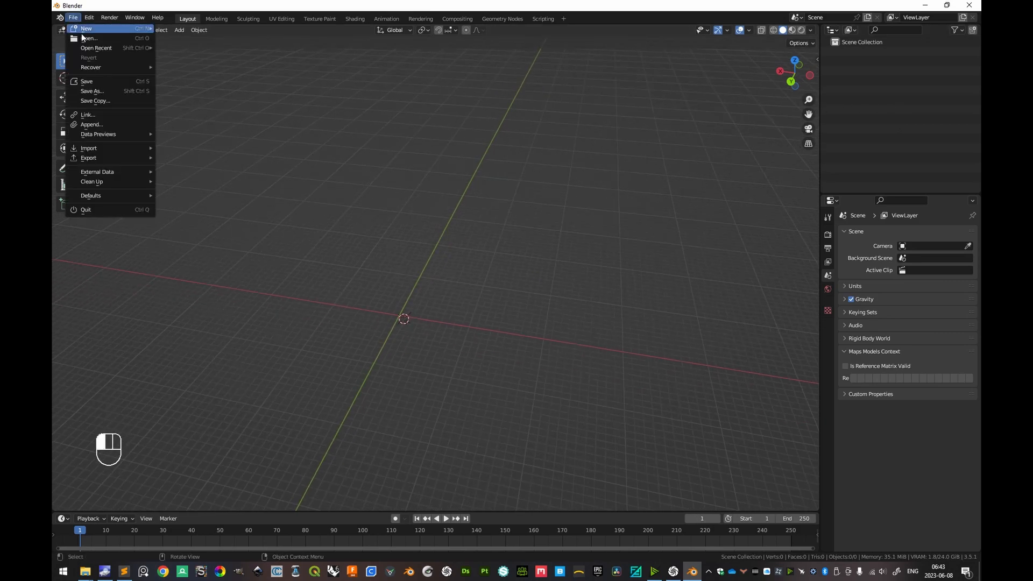
{"action": "mouse_move", "coordinate": [97, 150]}
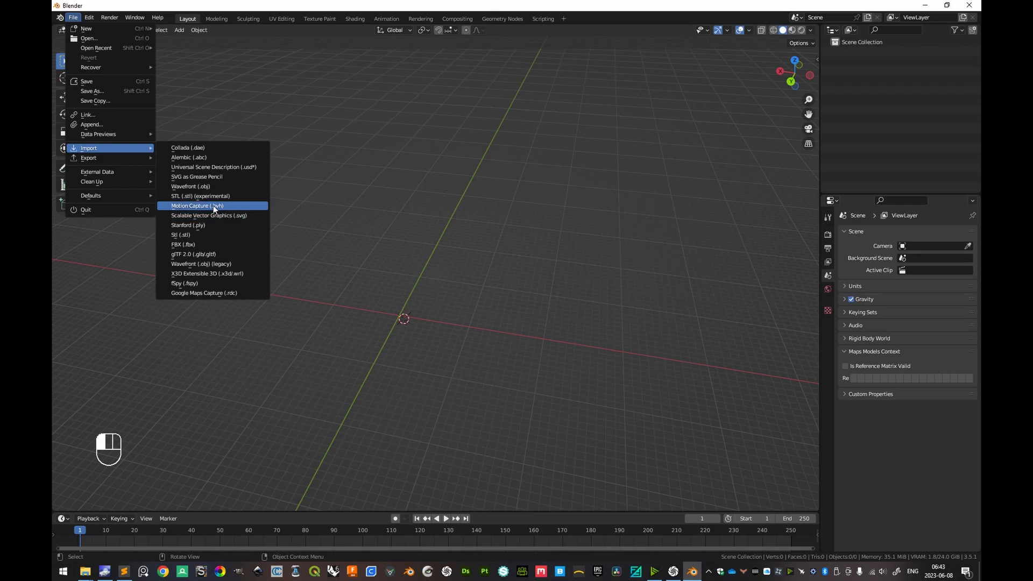
{"action": "left_click", "coordinate": [209, 186]}
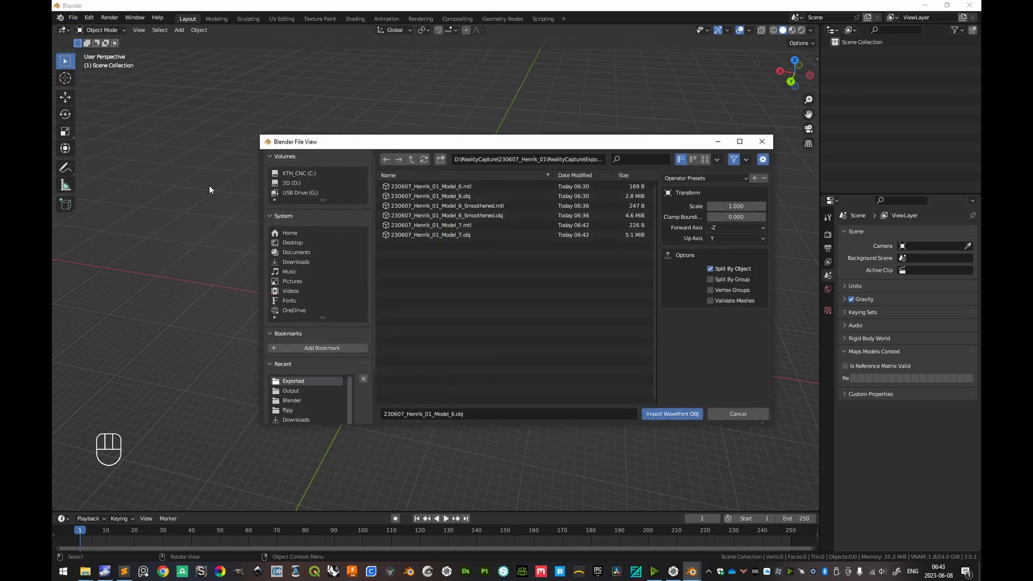
{"action": "left_click", "coordinate": [466, 235]}
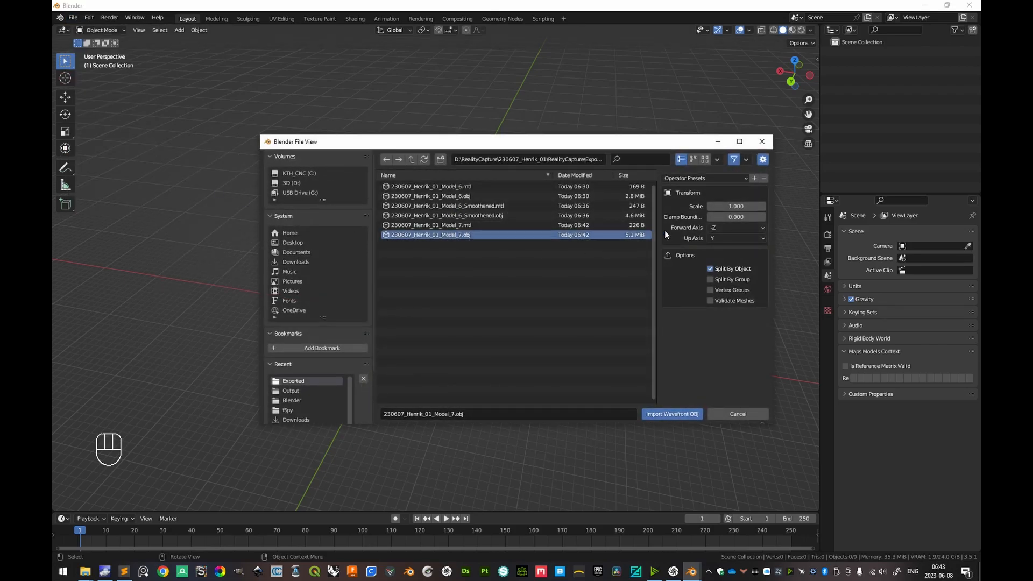
{"action": "left_click", "coordinate": [688, 415]}
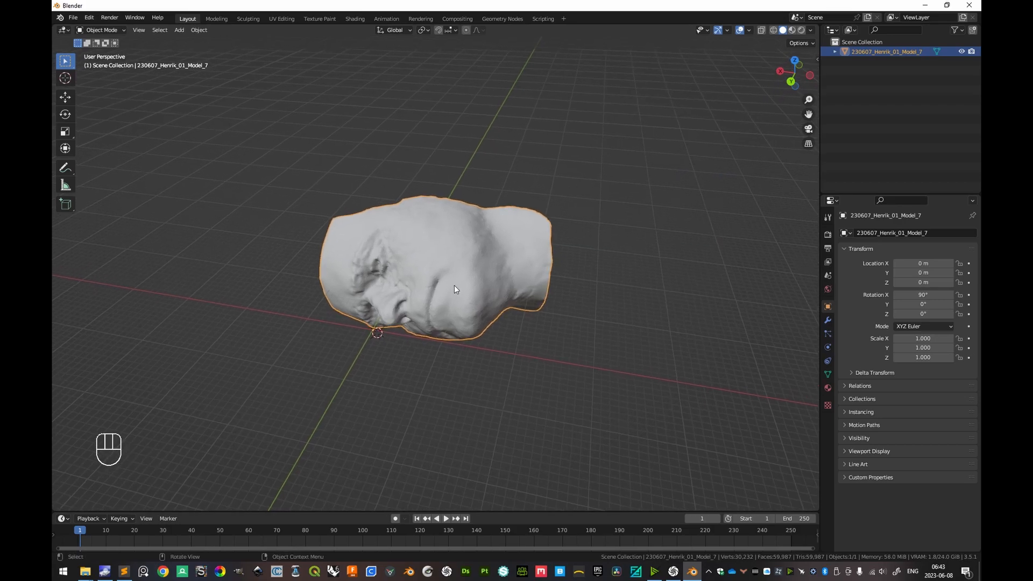
Step: Switch to the top orthographic view and set the transform pivot point to the 3D Cursor
{"action": "scroll", "coordinate": [444, 283], "scroll_direction": "up", "scroll_amount": 3}
{"action": "middle_click_drag", "start_coordinate": [451, 272], "coordinate": [441, 291]}
{"action": "middle_click_drag", "start_coordinate": [606, 305], "coordinate": [569, 283], "text": "shift"}
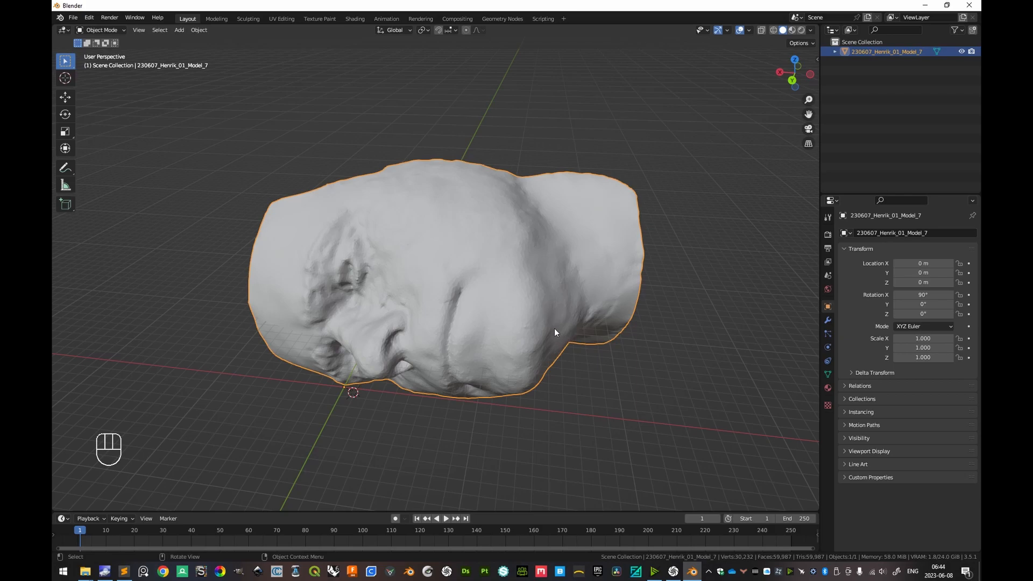
{"action": "middle_click_drag", "start_coordinate": [616, 285], "coordinate": [544, 296]}
{"action": "scroll", "coordinate": [529, 323], "scroll_direction": "down", "scroll_amount": 1}
{"action": "scroll", "coordinate": [551, 299], "scroll_direction": "down", "scroll_amount": 2}
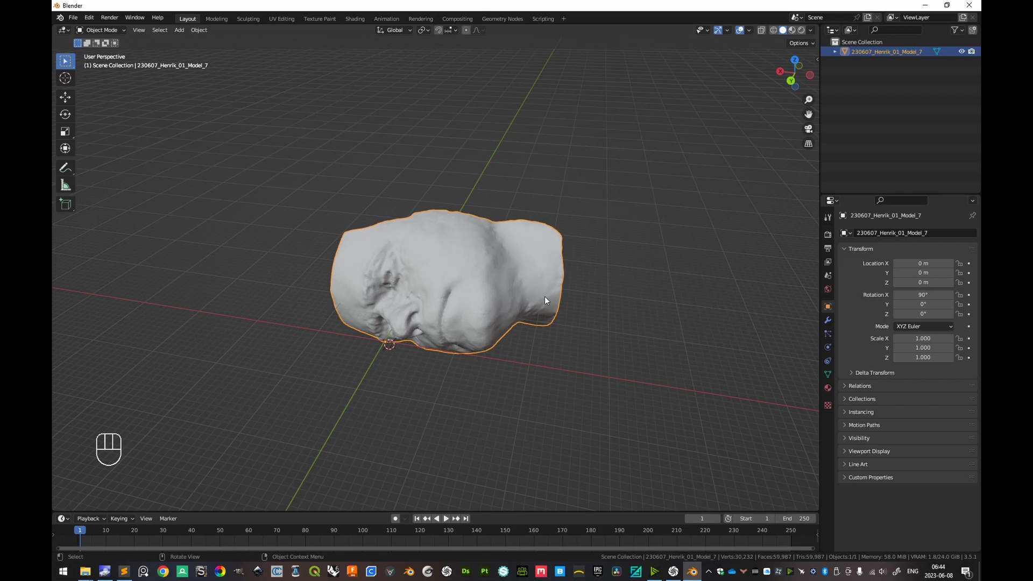
{"action": "key", "text": "KP_7"}
{"action": "middle_click_drag", "start_coordinate": [590, 256], "coordinate": [569, 305], "text": "shift"}
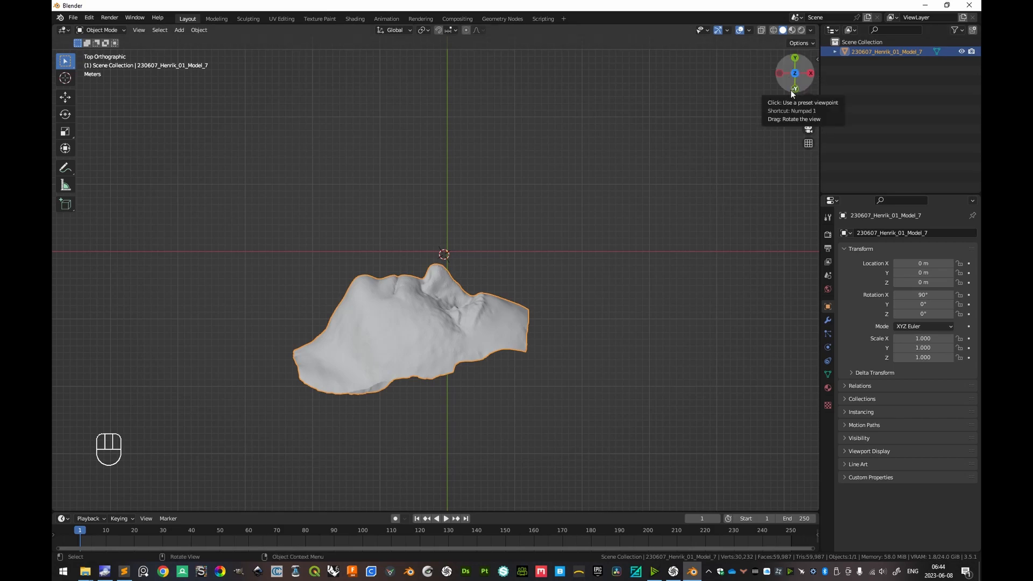
{"action": "middle_click_drag", "start_coordinate": [499, 326], "coordinate": [577, 327], "text": "shift"}
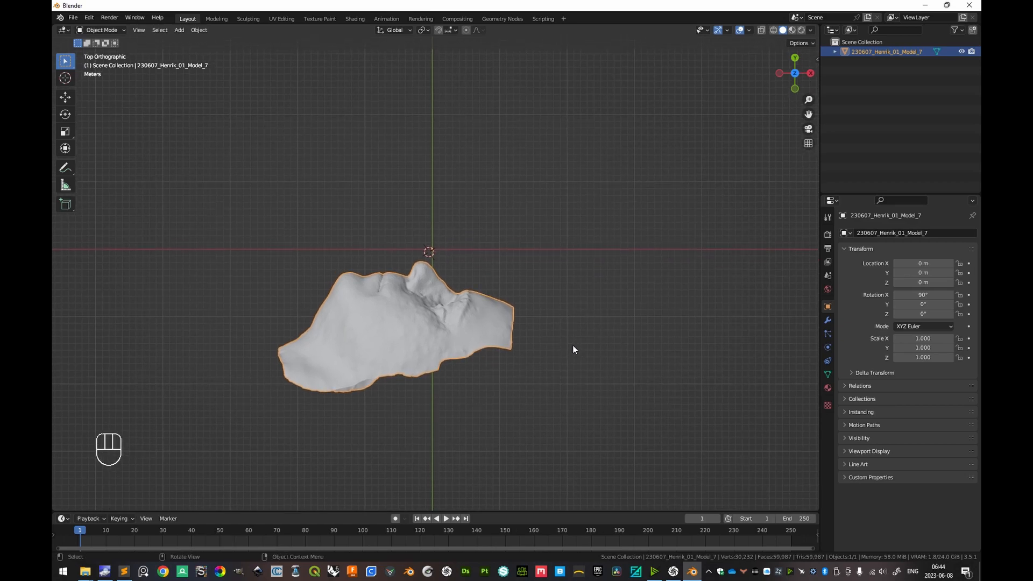
{"action": "key", "text": "period"}
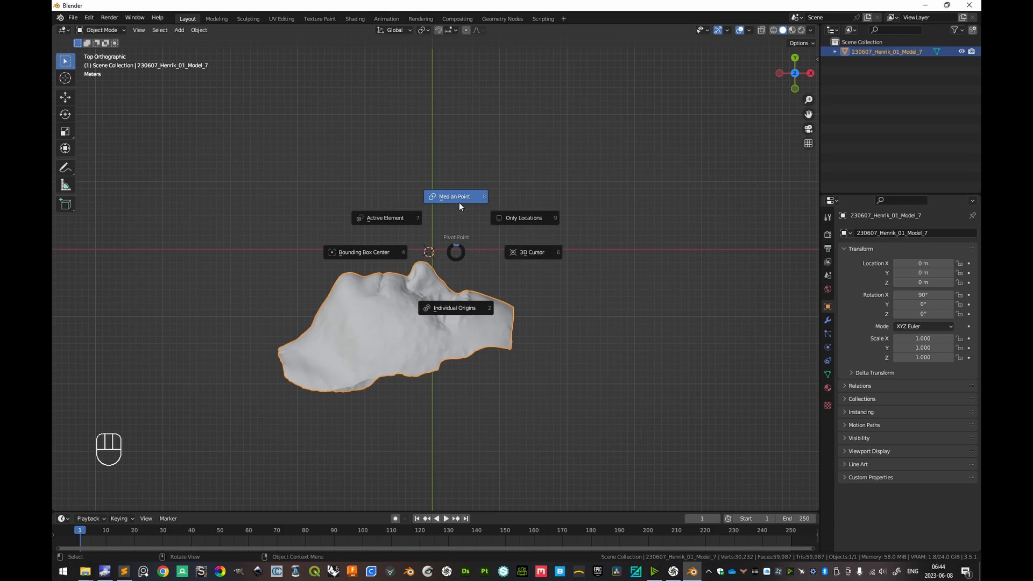
{"action": "left_click", "coordinate": [538, 253]}
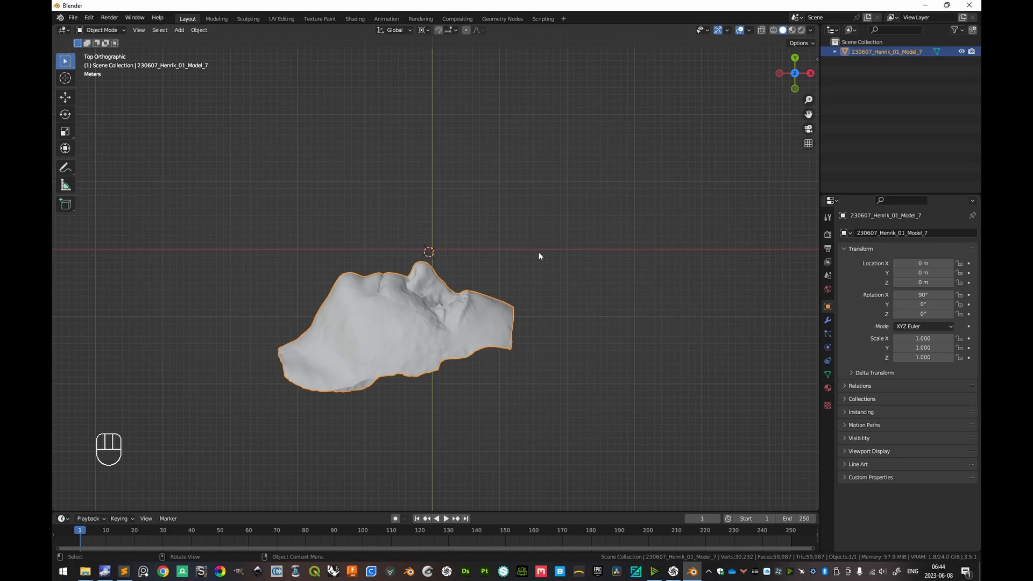
Step: Deselect the face mesh and snap the 3D cursor to the world origin
{"action": "left_click", "coordinate": [501, 245]}
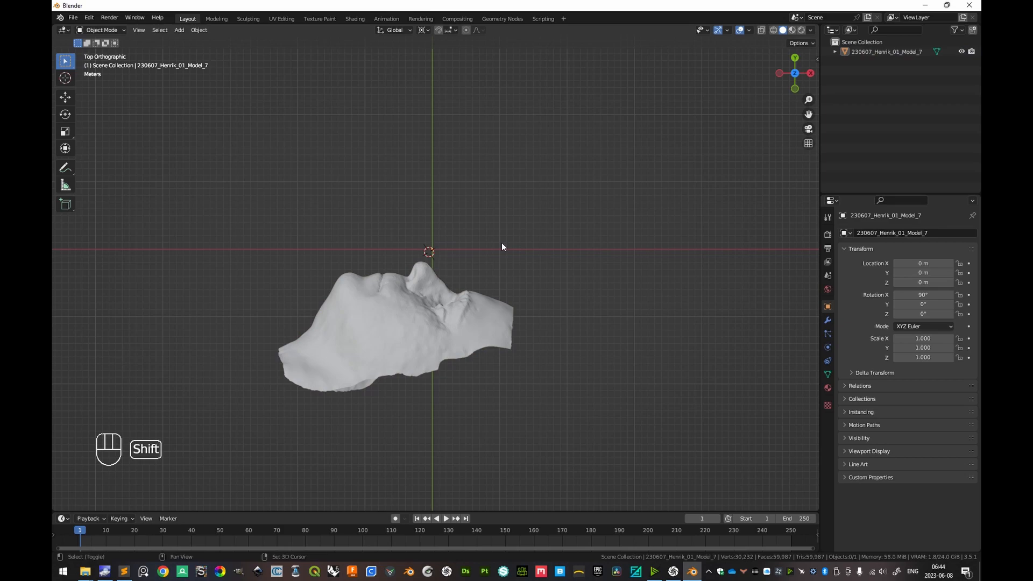
{"action": "key", "text": "shift+s"}
{"action": "key", "text": "shift+s"}
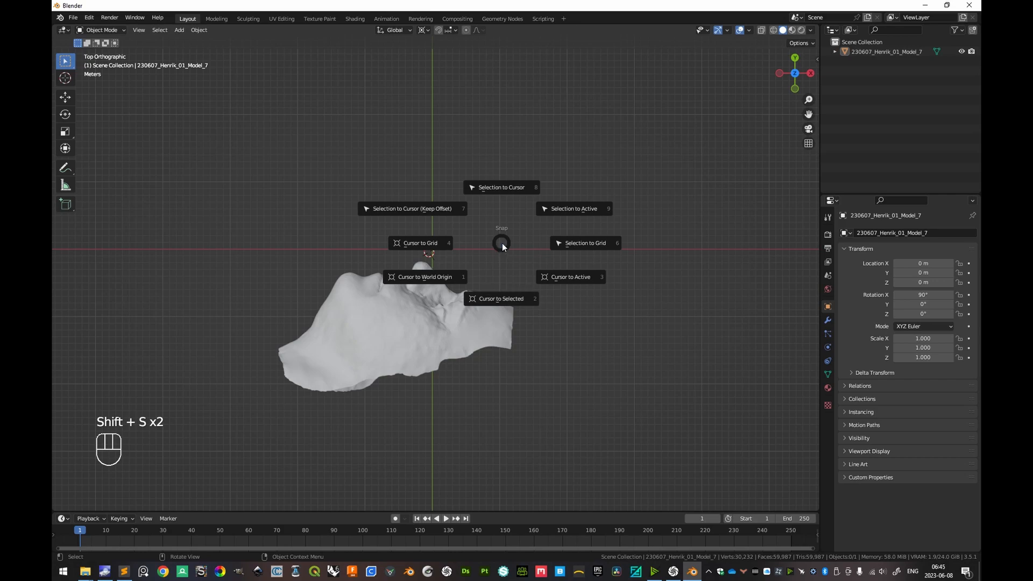
{"action": "left_click", "coordinate": [446, 277]}
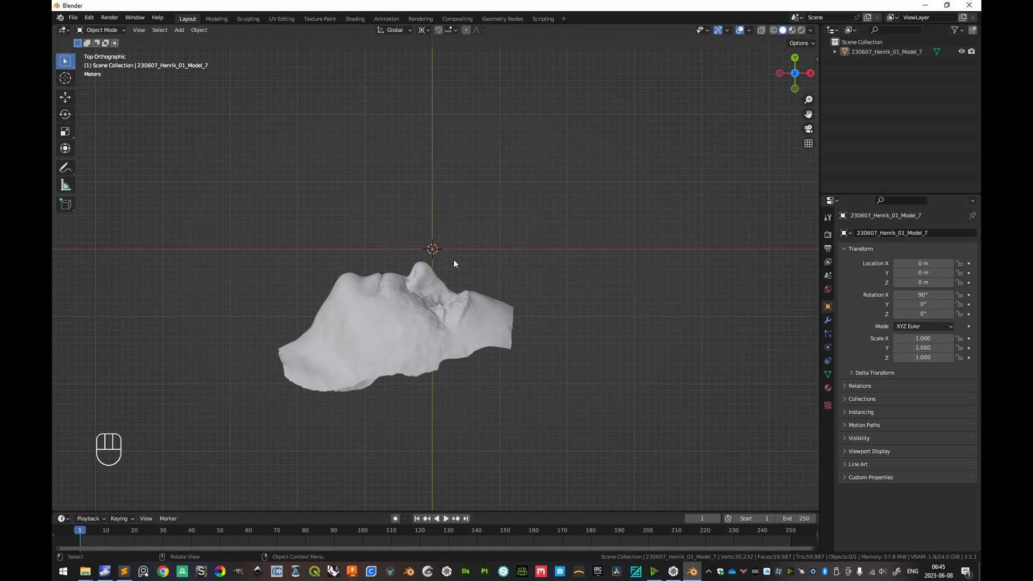
Step: Rotate the face mesh by -90° around the 3D cursor in the top view, and switch to the front view
{"action": "left_click", "coordinate": [502, 334]}
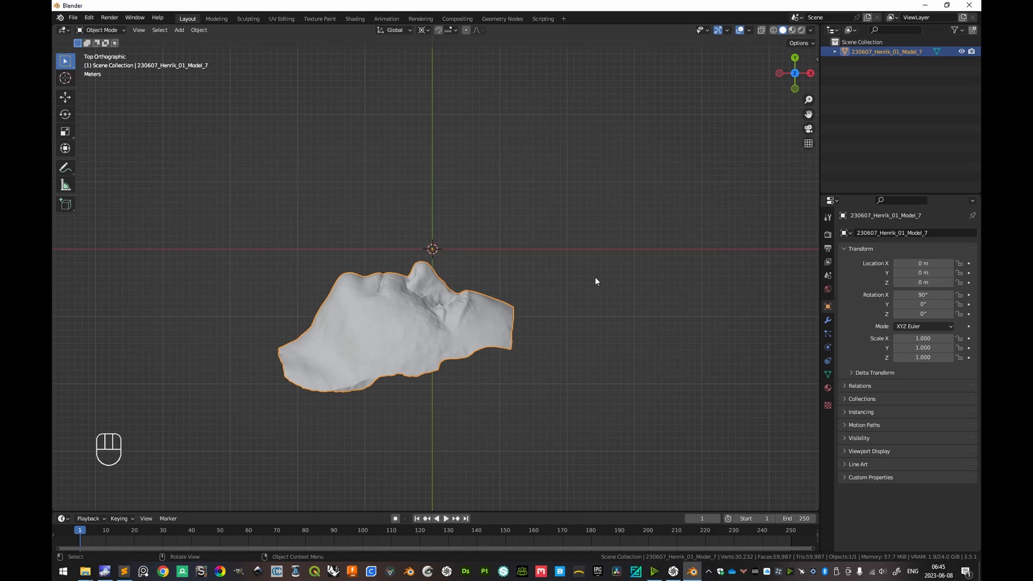
{"action": "key", "text": "r"}
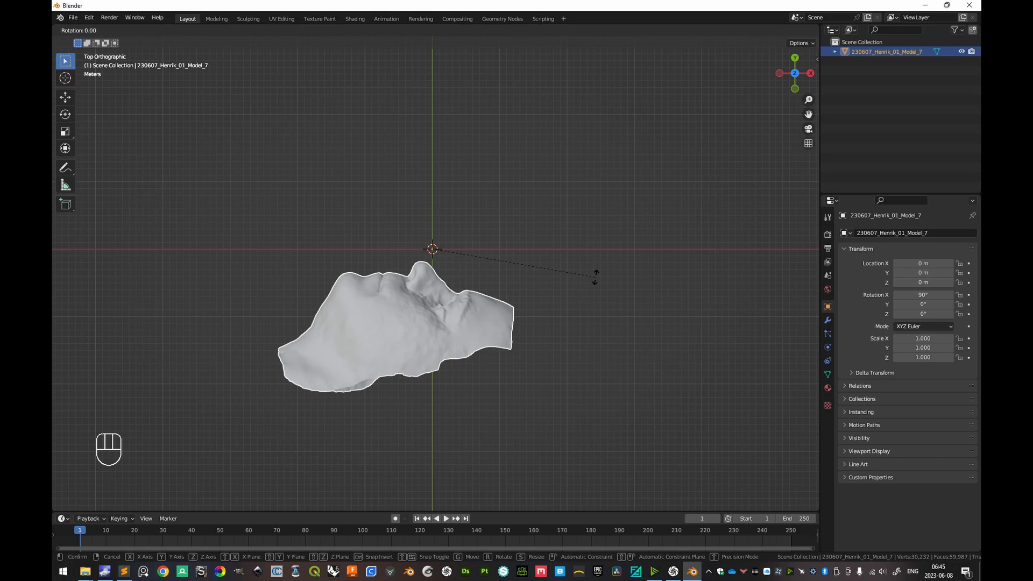
{"action": "key", "text": "KP_9"}
{"action": "key", "text": "KP_0"}
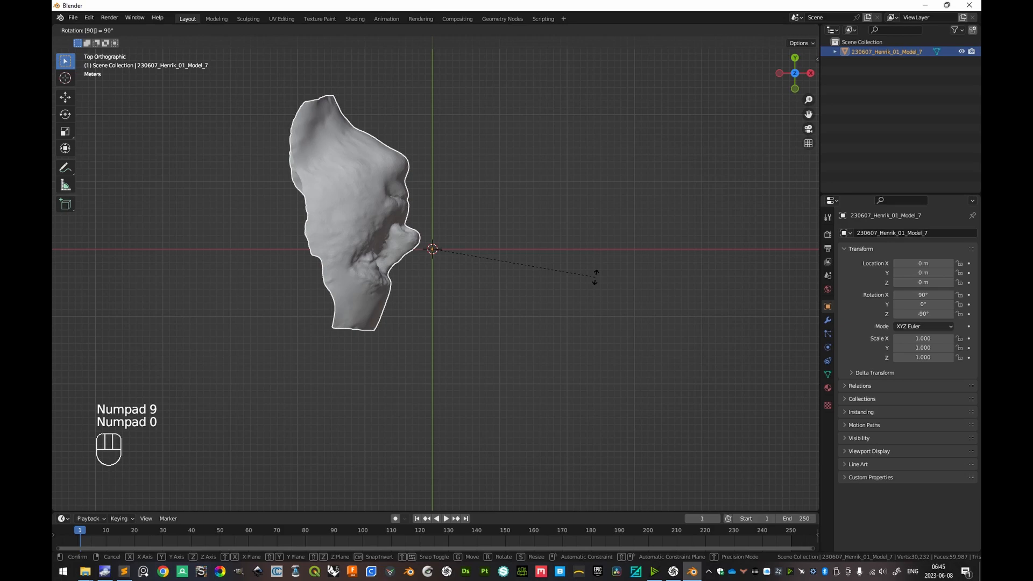
{"action": "key", "text": "KP_Subtract"}
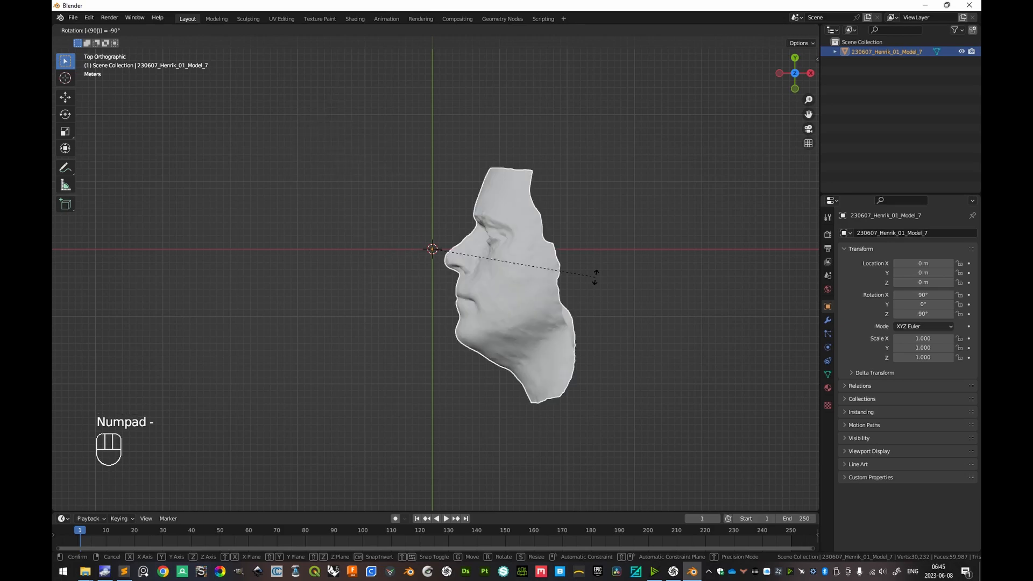
{"action": "key", "text": "KP_Enter"}
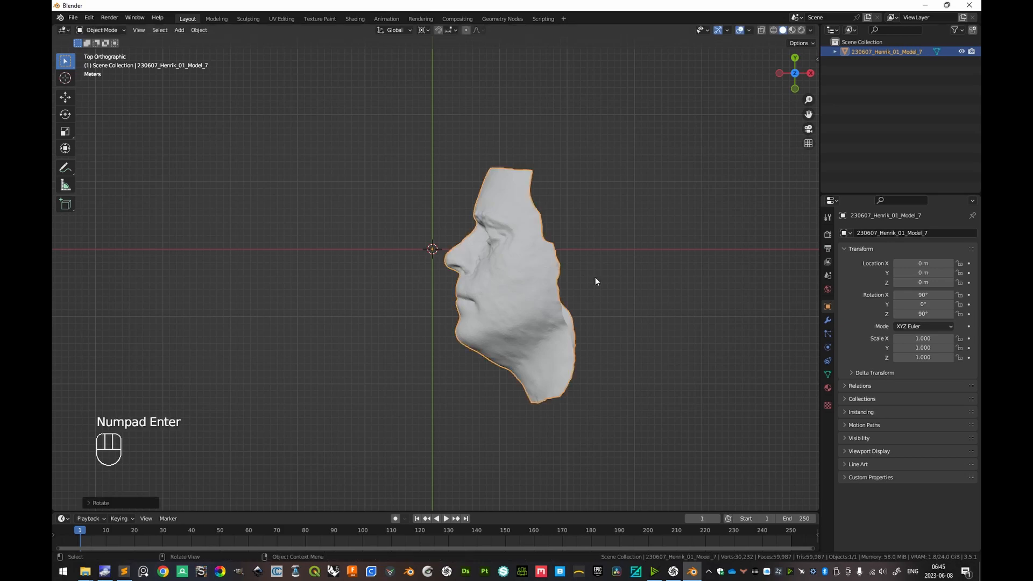
{"action": "key", "text": "KP_1"}
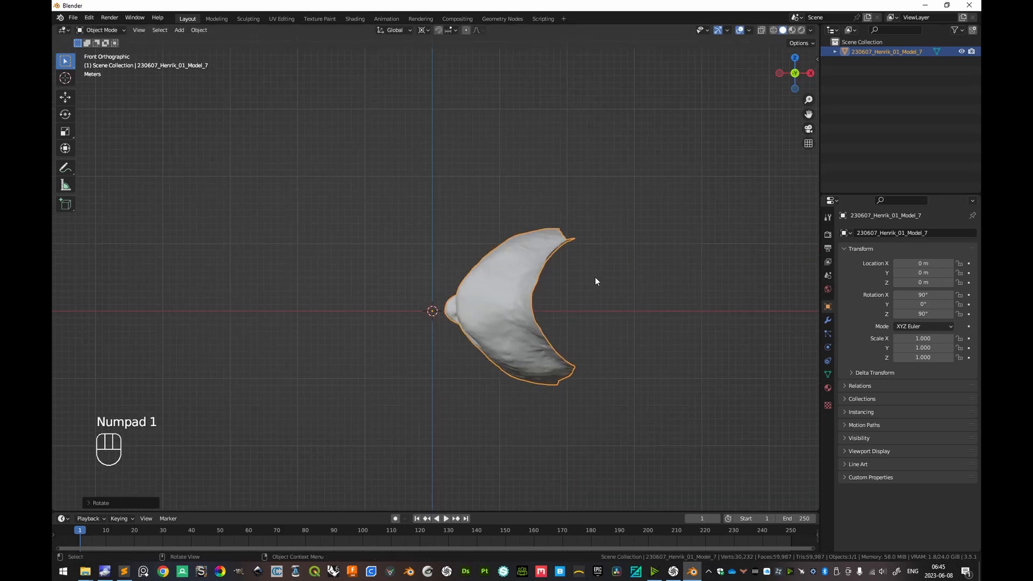
Step: Rotate the face mesh by -90° around the 3D cursor in the right view, and switch to the top view
{"action": "key", "text": "KP_3"}
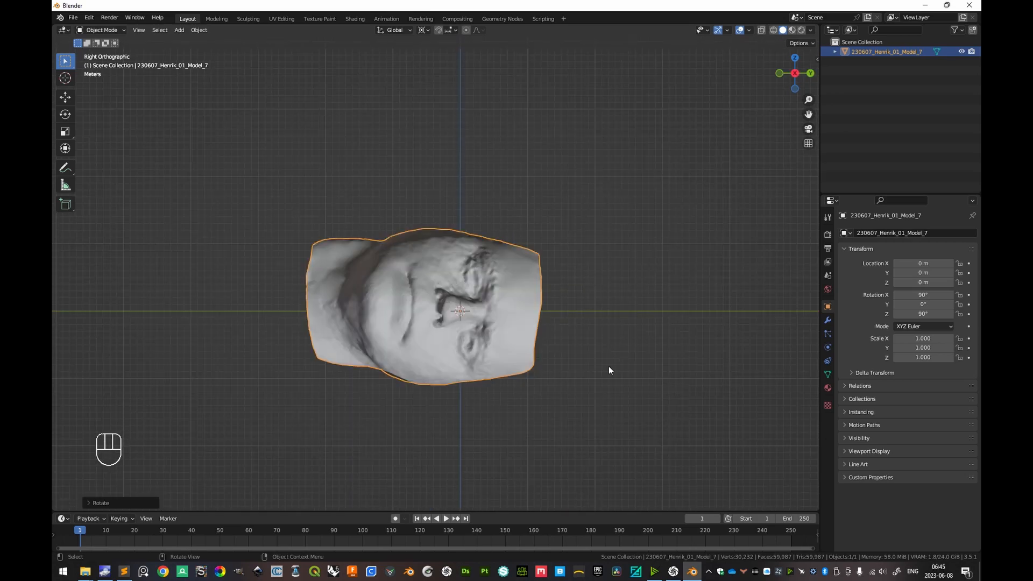
{"action": "key", "text": "r"}
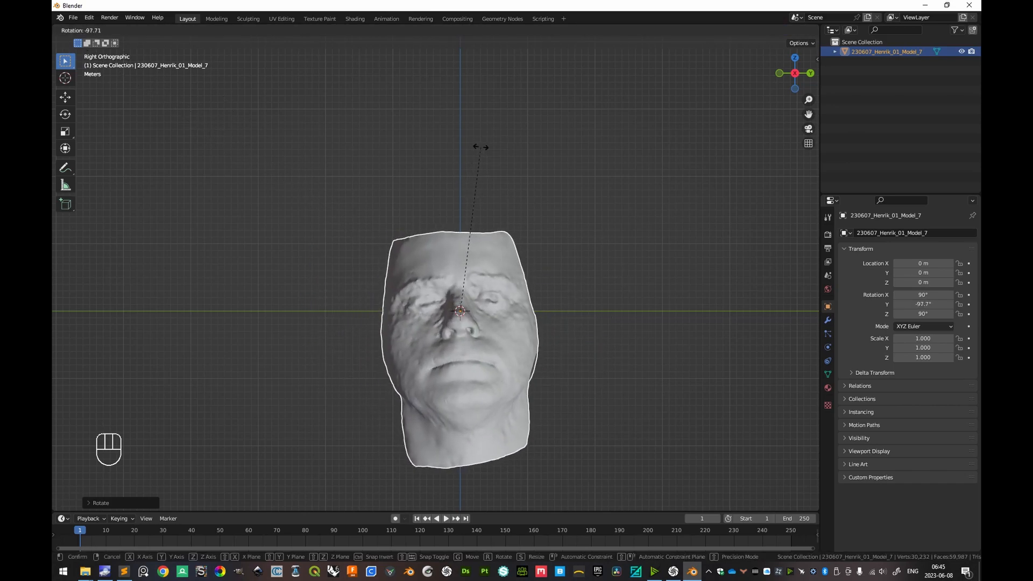
{"action": "key", "text": "KP_Subtract"}
{"action": "key", "text": "KP_9"}
{"action": "key", "text": "KP_0"}
{"action": "key", "text": "KP_Enter"}
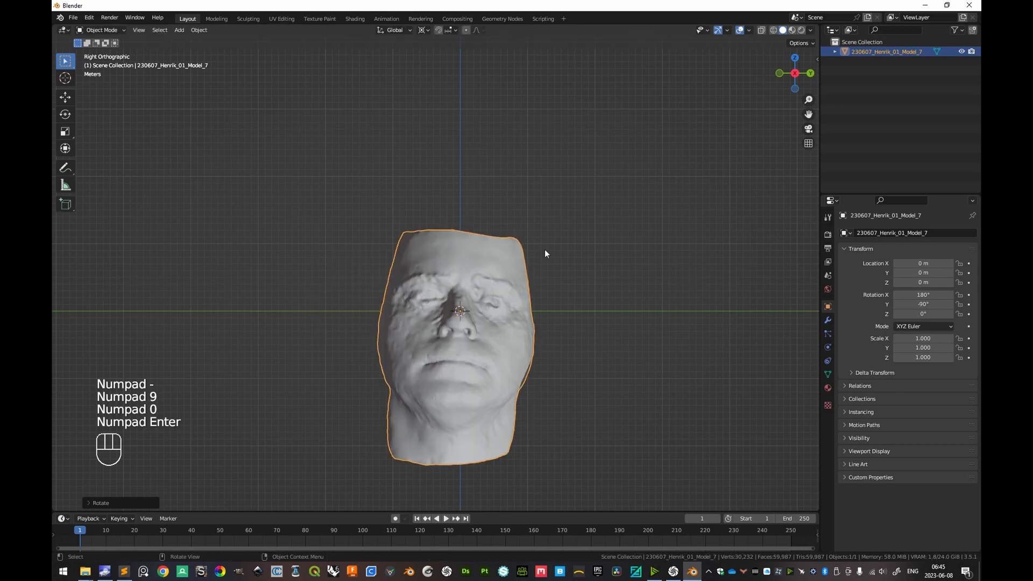
{"action": "key", "text": "KP_7"}
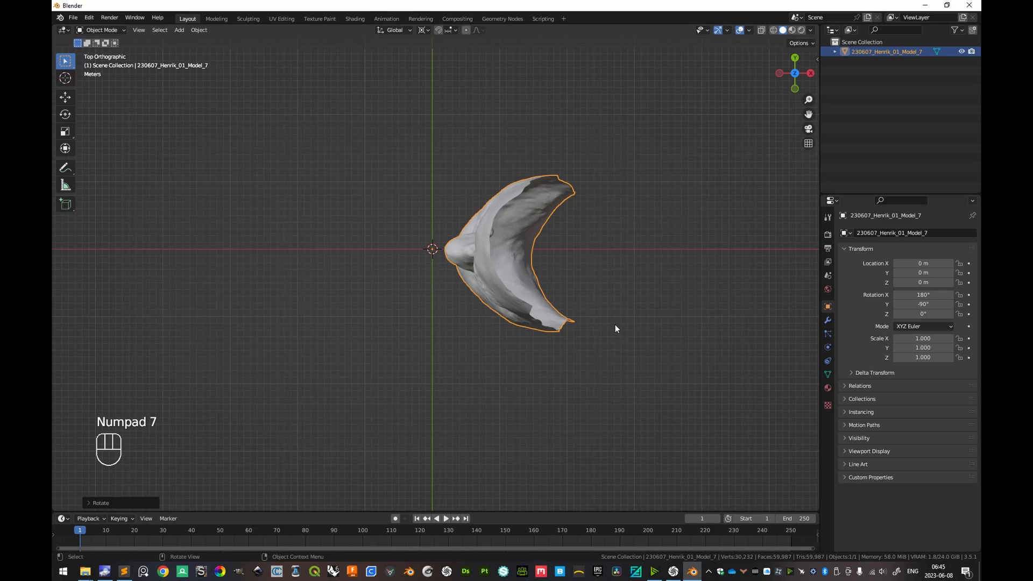
{"action": "key", "text": "r"}
{"action": "key", "text": "z"}
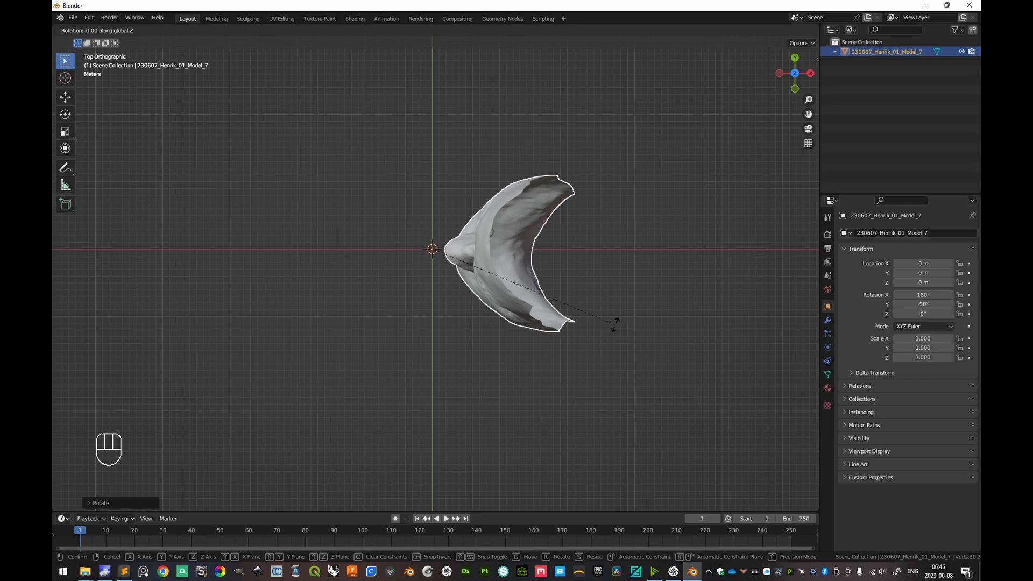
{"action": "right_click", "coordinate": [430, 288]}
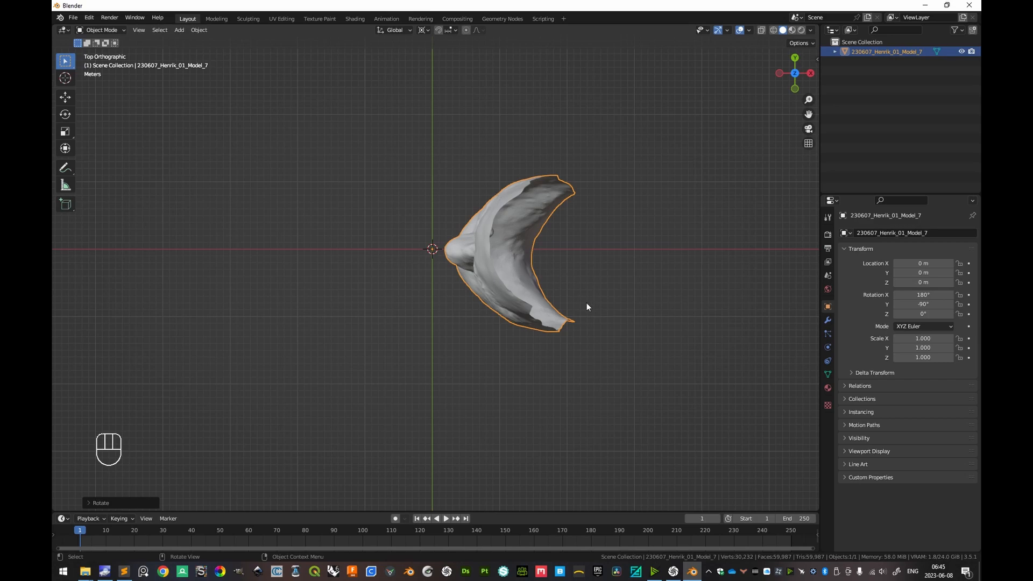
Step: Rotate the face mesh by -90° around the 3D cursor in the top view so the nose points along negative Y
{"action": "key", "text": "r"}
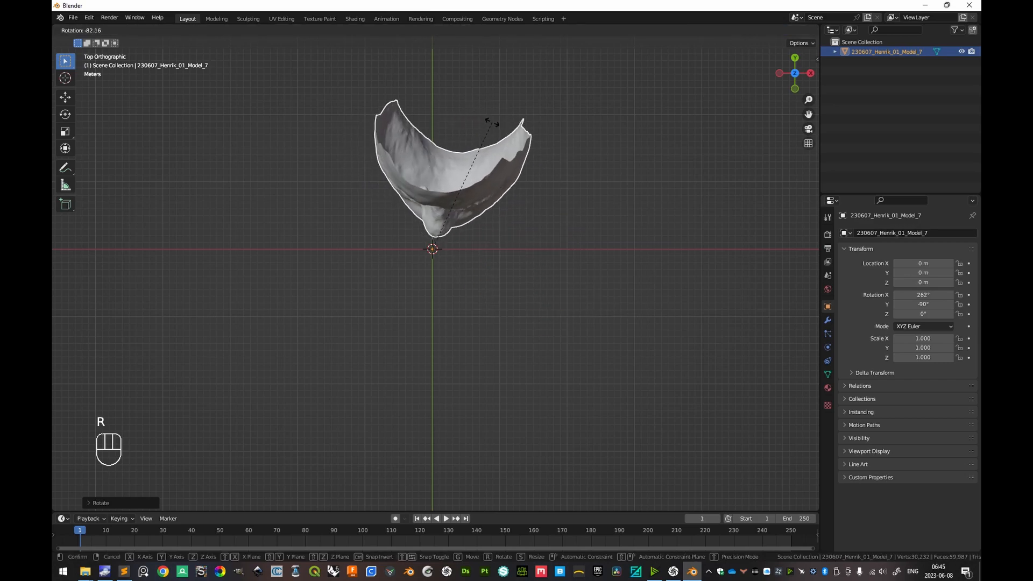
{"action": "type", "text": "-90"}
{"action": "key", "text": "KP_Enter"}
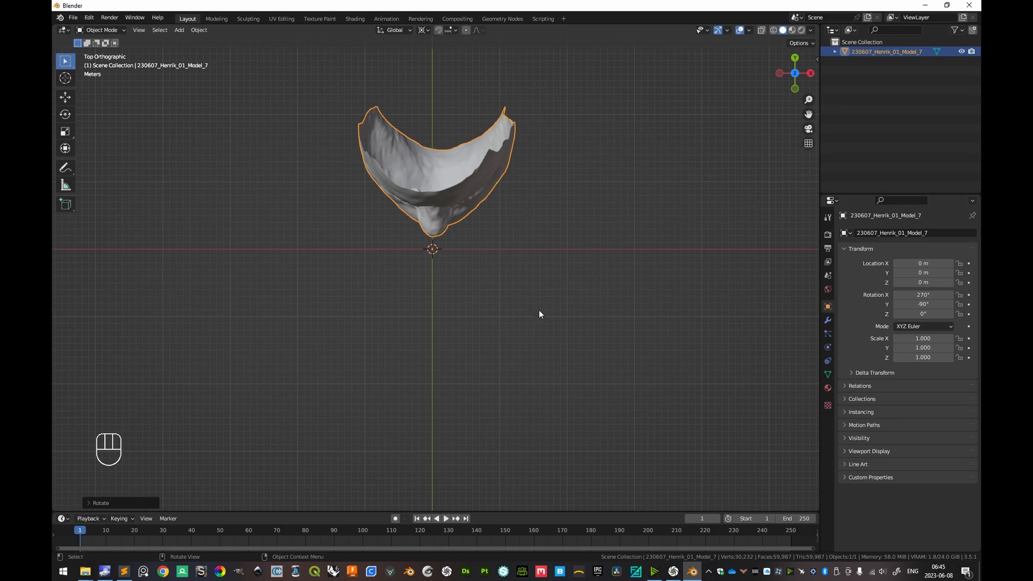
Step: Raise the face mesh straight up along the Z axis to a Z location of about 19.7 m
{"action": "middle_click_drag", "start_coordinate": [541, 334], "coordinate": [477, 288]}
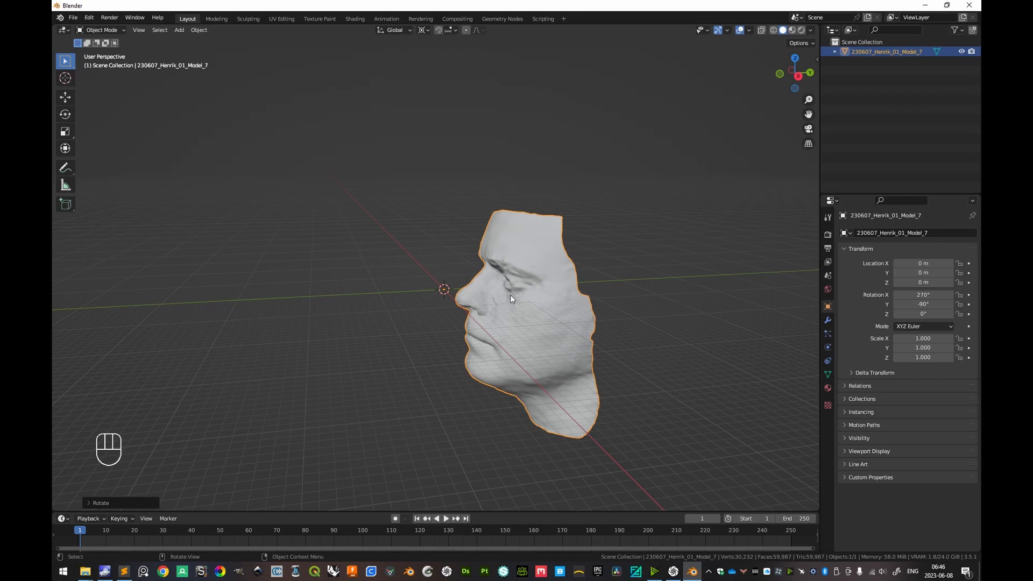
{"action": "key", "text": "g"}
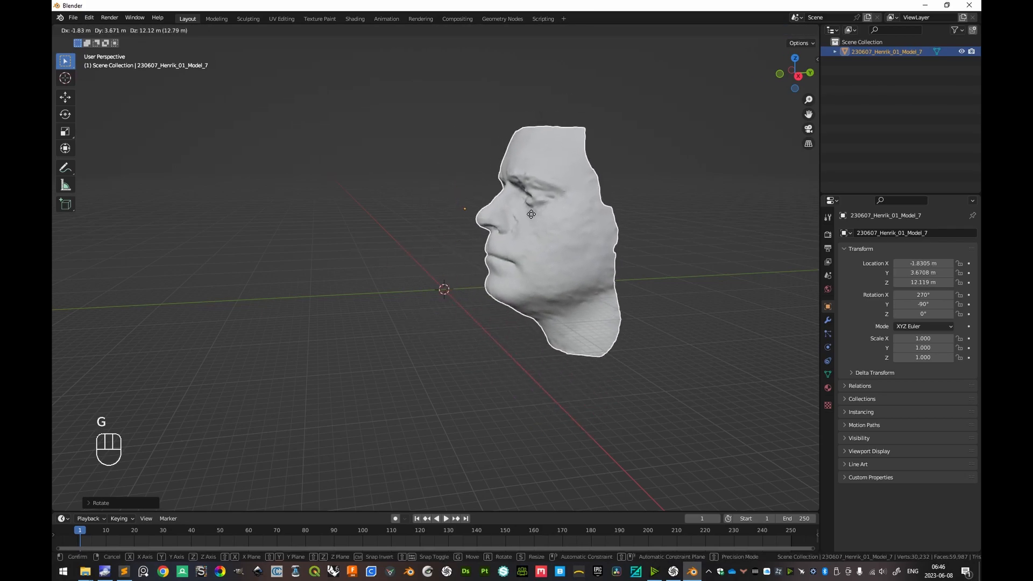
{"action": "key", "text": "z"}
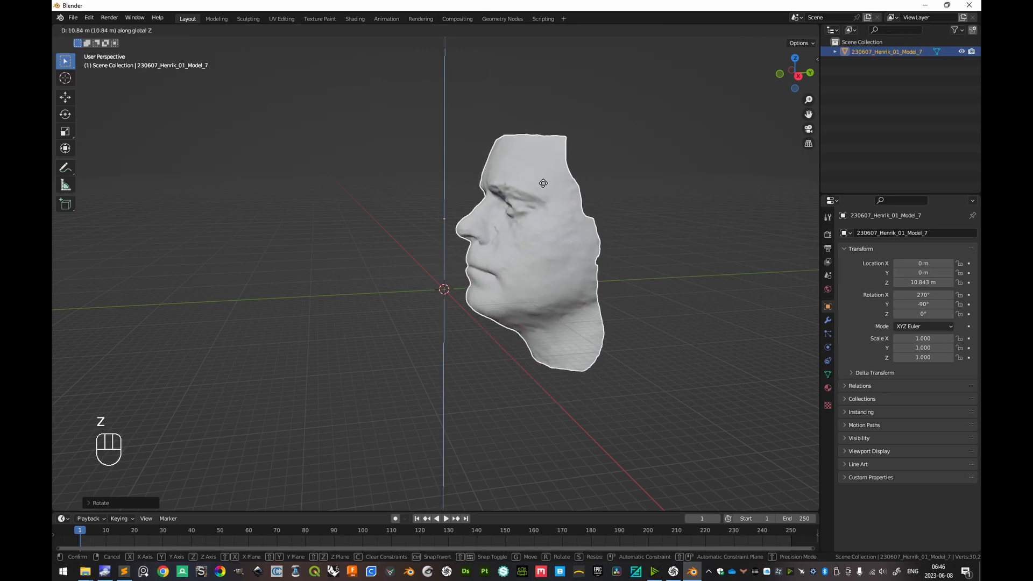
{"action": "left_click", "coordinate": [504, 234]}
{"action": "middle_click_drag", "start_coordinate": [505, 230], "coordinate": [598, 242]}
{"action": "middle_click_drag", "start_coordinate": [500, 254], "coordinate": [500, 232], "text": "shift"}
{"action": "middle_click_drag", "start_coordinate": [500, 236], "coordinate": [459, 255]}
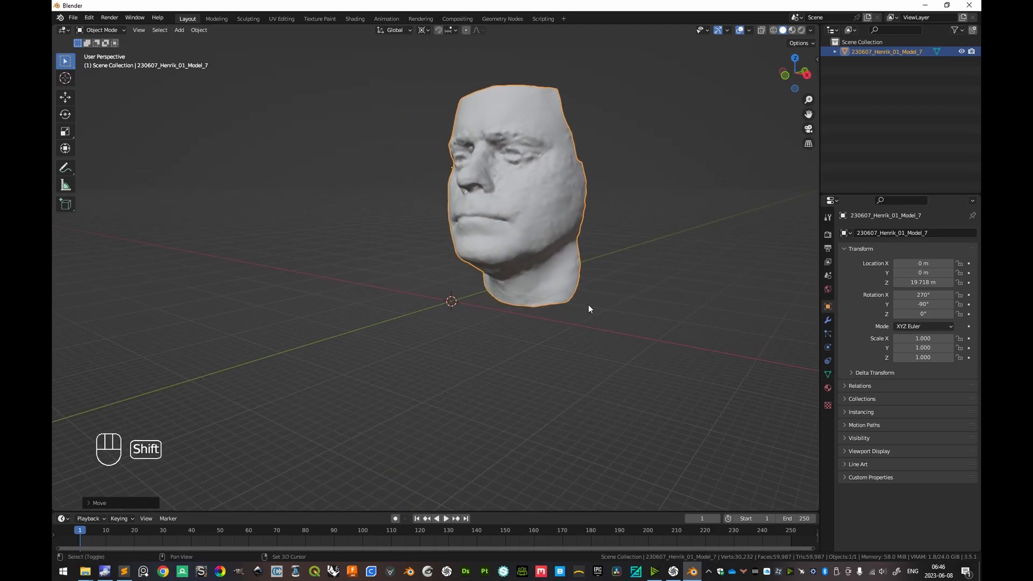
{"action": "middle_click_drag", "start_coordinate": [589, 311], "coordinate": [595, 337], "text": "shift"}
{"action": "middle_click_drag", "start_coordinate": [594, 375], "coordinate": [539, 307], "text": "shift"}
{"action": "middle_click_drag", "start_coordinate": [520, 357], "coordinate": [541, 332], "text": "shift"}
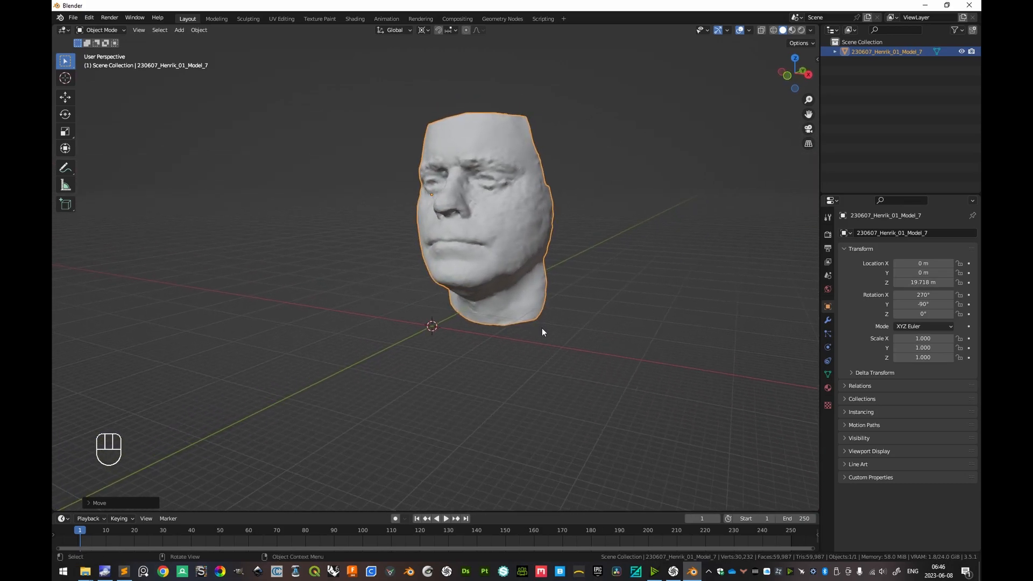
Step: Switch to the front orthographic view and enable X-ray so the centre axis shows through the face
{"action": "key", "text": "KP_3"}
{"action": "key", "text": "KP_1"}
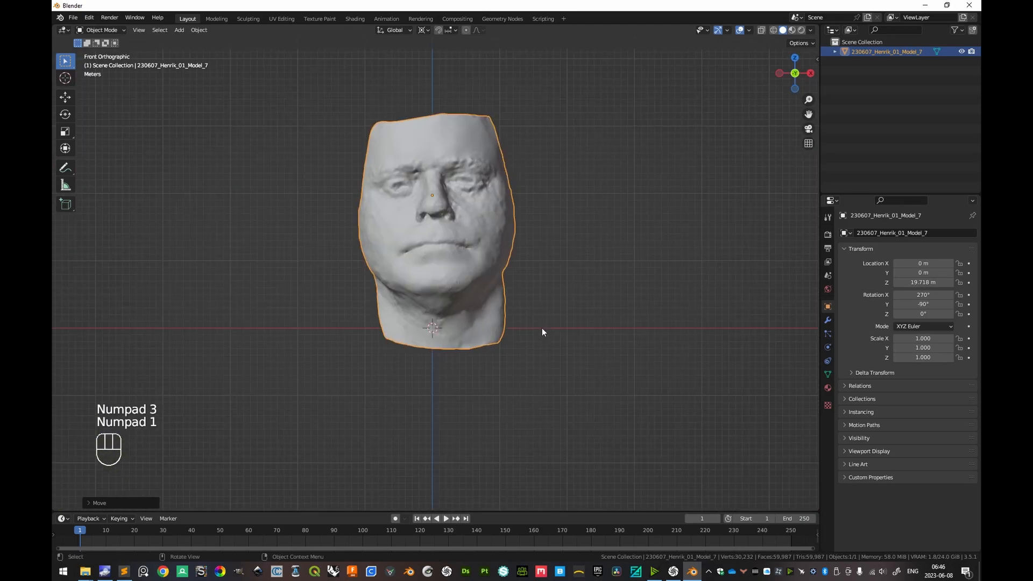
{"action": "middle_click_drag", "start_coordinate": [541, 327], "coordinate": [460, 239], "text": "shift"}
{"action": "middle_click_drag", "start_coordinate": [456, 277], "coordinate": [456, 261], "text": "shift"}
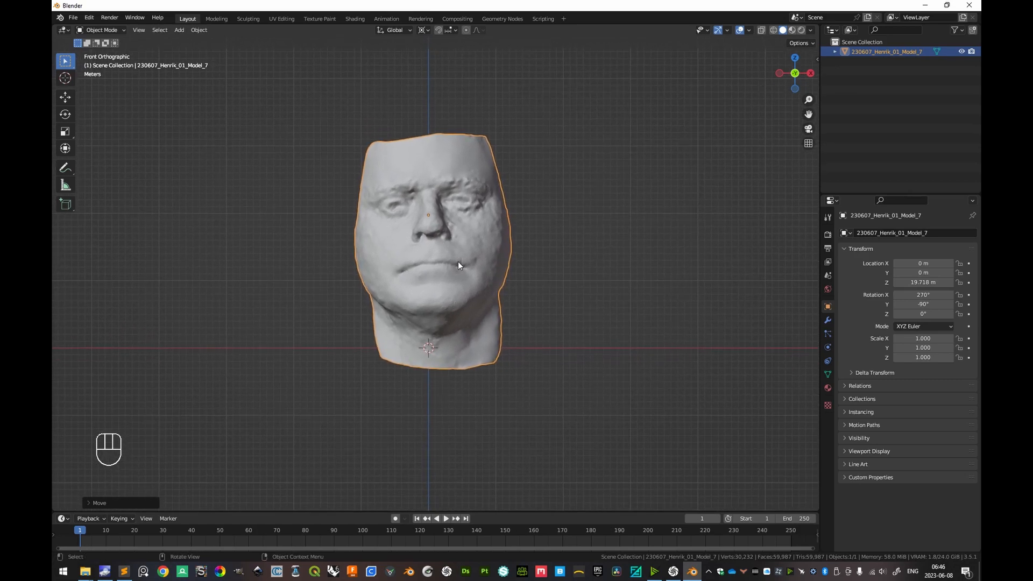
{"action": "key", "text": "alt"}
{"action": "key", "text": "alt+z"}
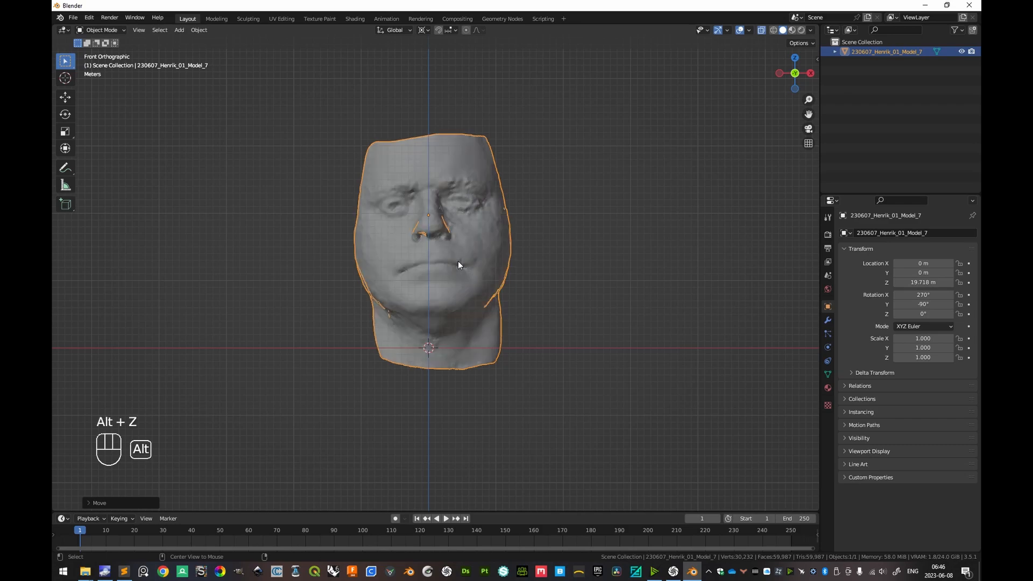
{"action": "middle_click_drag", "start_coordinate": [510, 255], "coordinate": [491, 276], "text": "shift"}
{"action": "scroll", "coordinate": [508, 274], "scroll_direction": "up", "scroll_amount": 2}
{"action": "middle_click_drag", "start_coordinate": [576, 253], "coordinate": [564, 263], "text": "shift"}
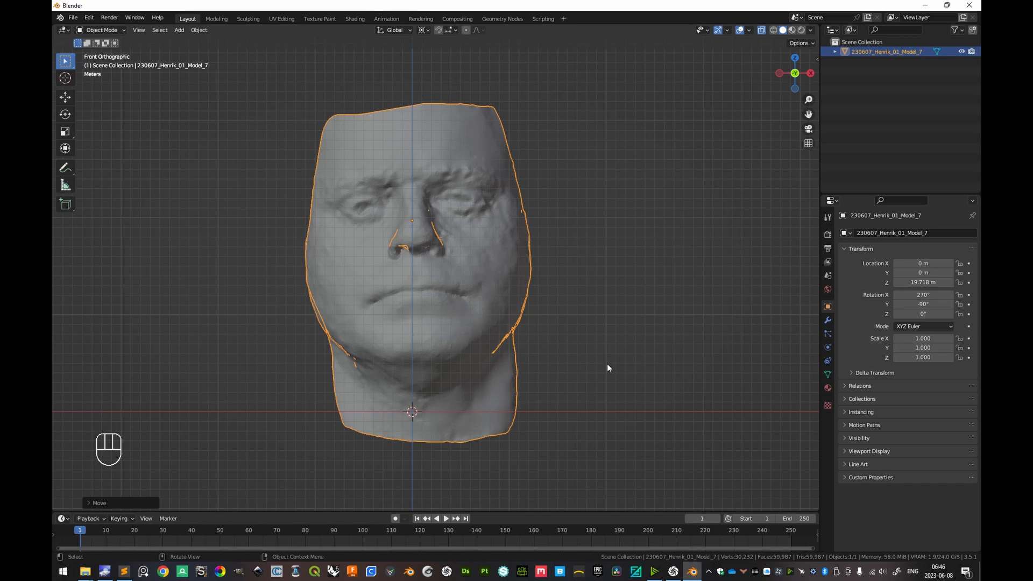
Step: Move the face in the front view to about X -1.15 m, Z 23.11 m at ground level, and straighten it by rotating about 2.2°
{"action": "key", "text": "g"}
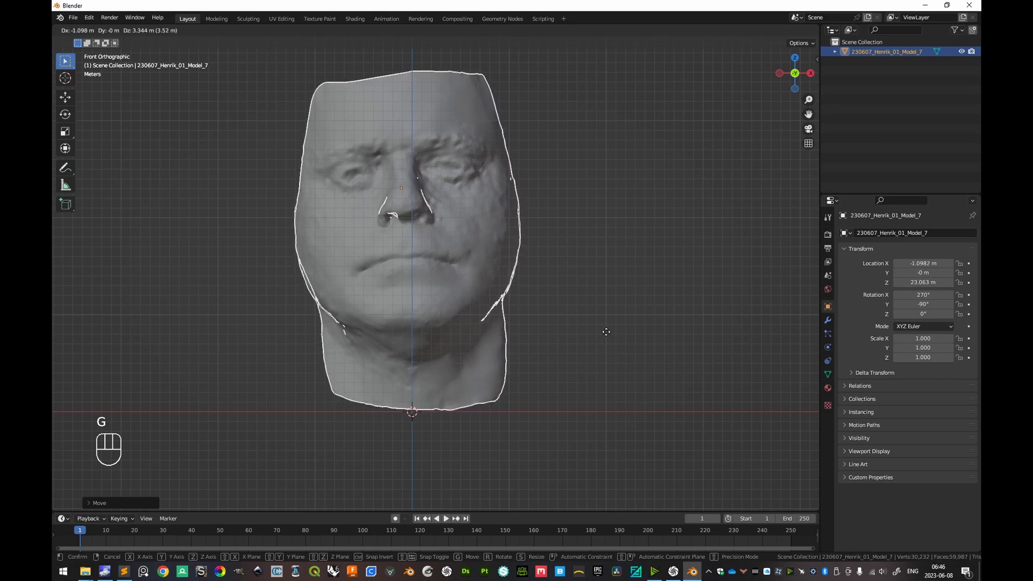
{"action": "left_click", "coordinate": [506, 388]}
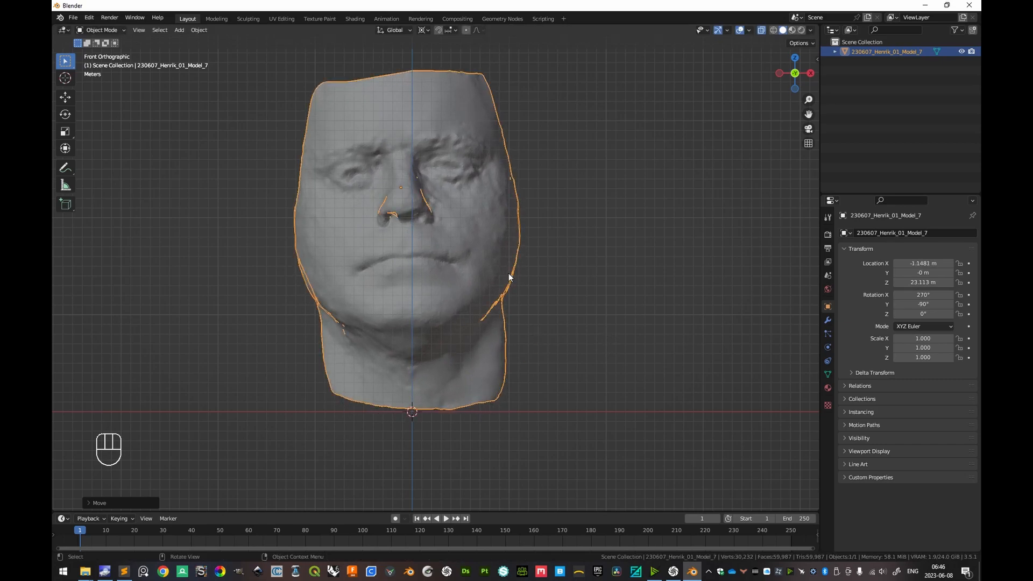
{"action": "key", "text": "r"}
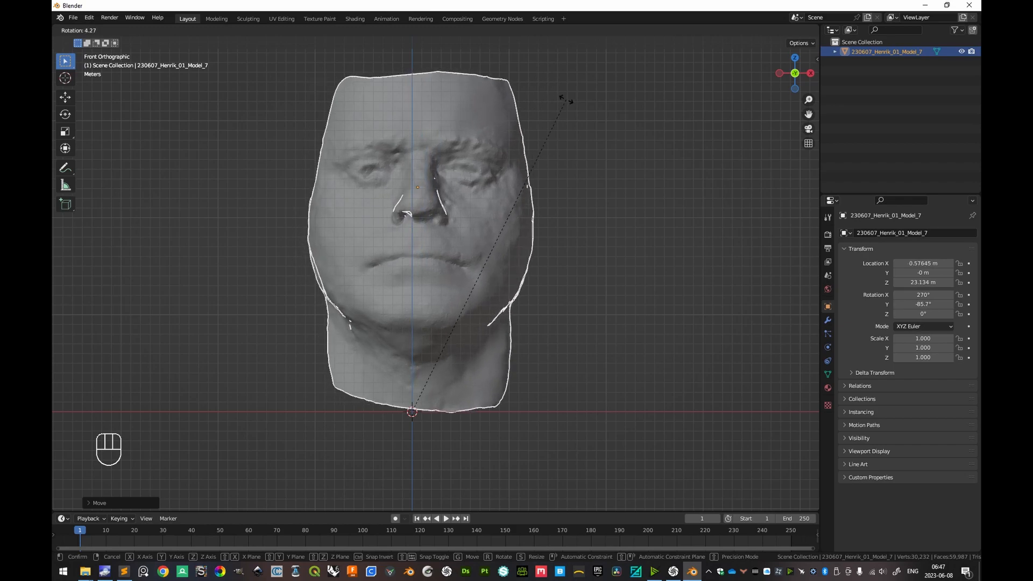
{"action": "key", "text": "shift"}
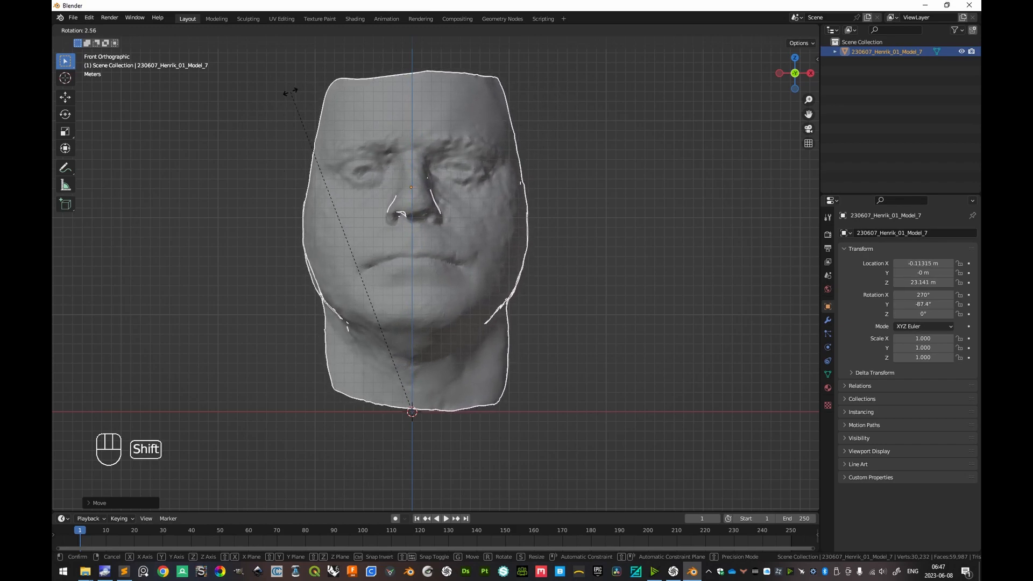
{"action": "left_click", "coordinate": [218, 112]}
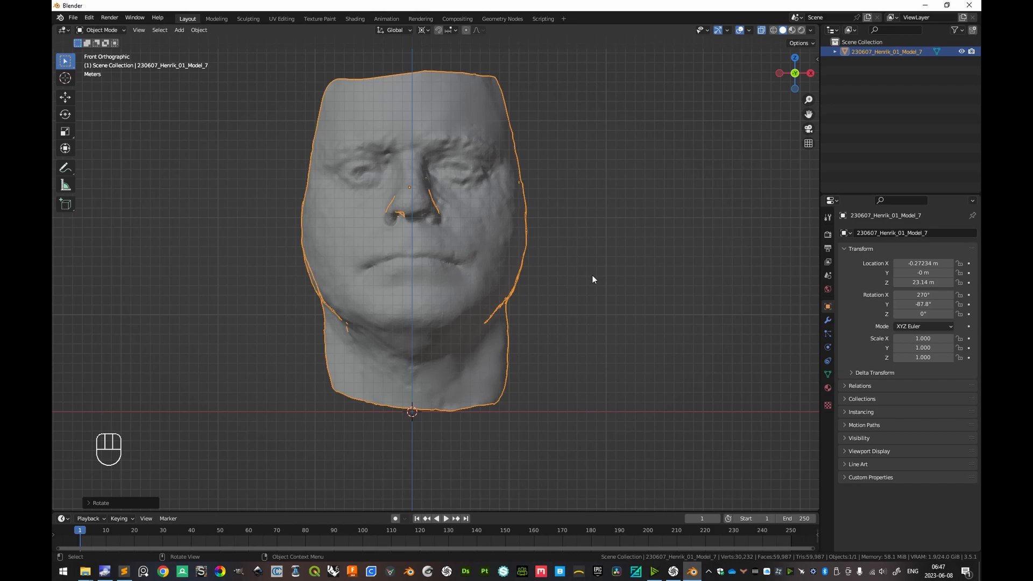
Step: In the right view, move the face over the origin to a location of about Y -8.69 m and Z 23.24 m
{"action": "key", "text": "KP_1"}
{"action": "key", "text": "KP_3"}
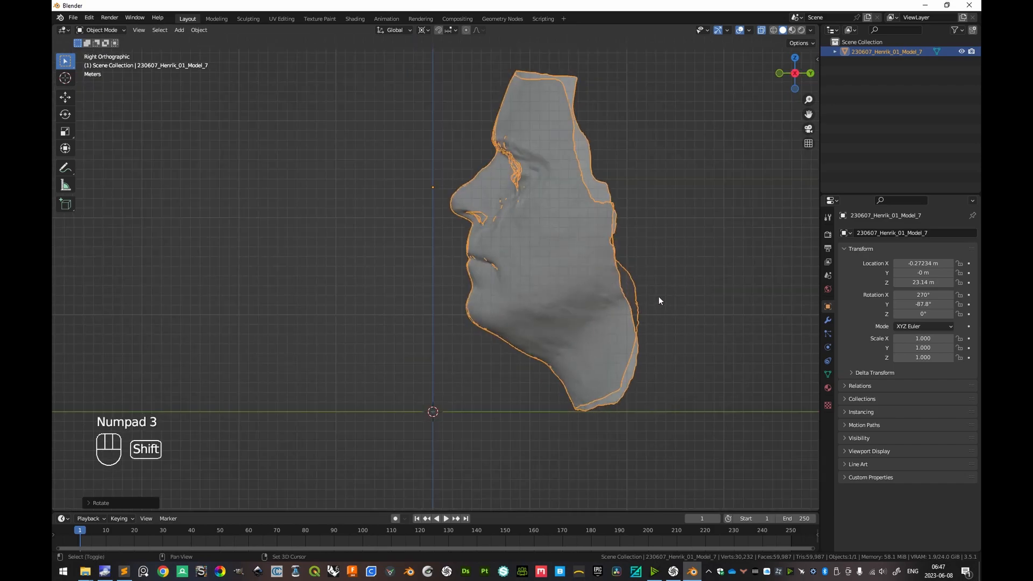
{"action": "key", "text": "g"}
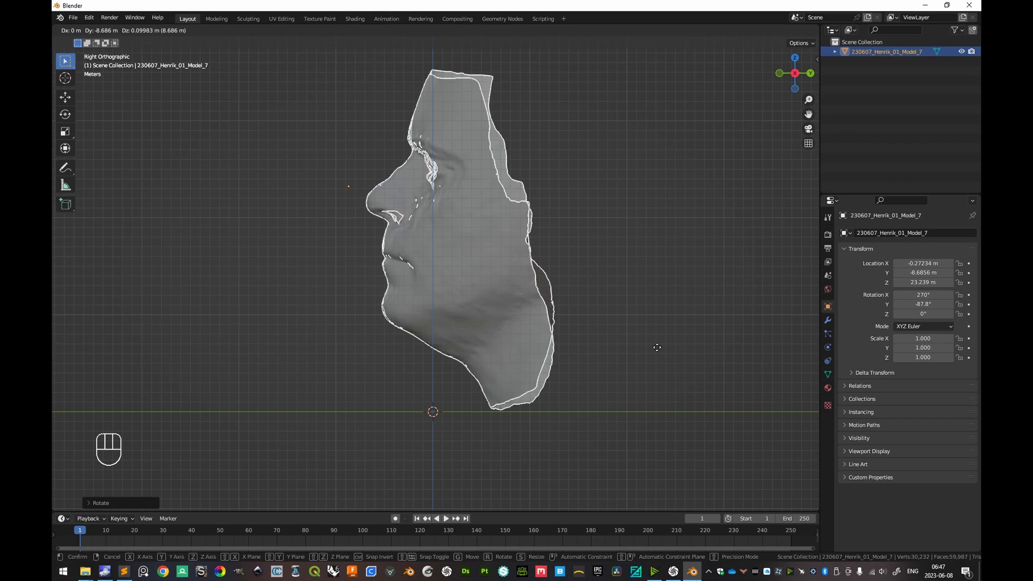
{"action": "left_click", "coordinate": [656, 352]}
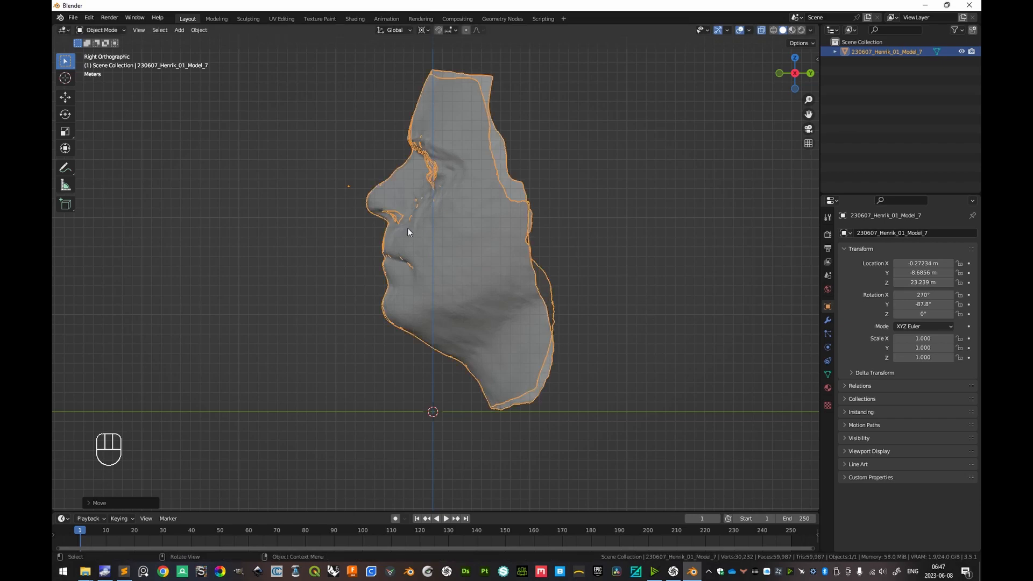
Step: Disable X-ray and examine the face's alignment with the axes from the front, from the top and in perspective
{"action": "key", "text": "KP_1"}
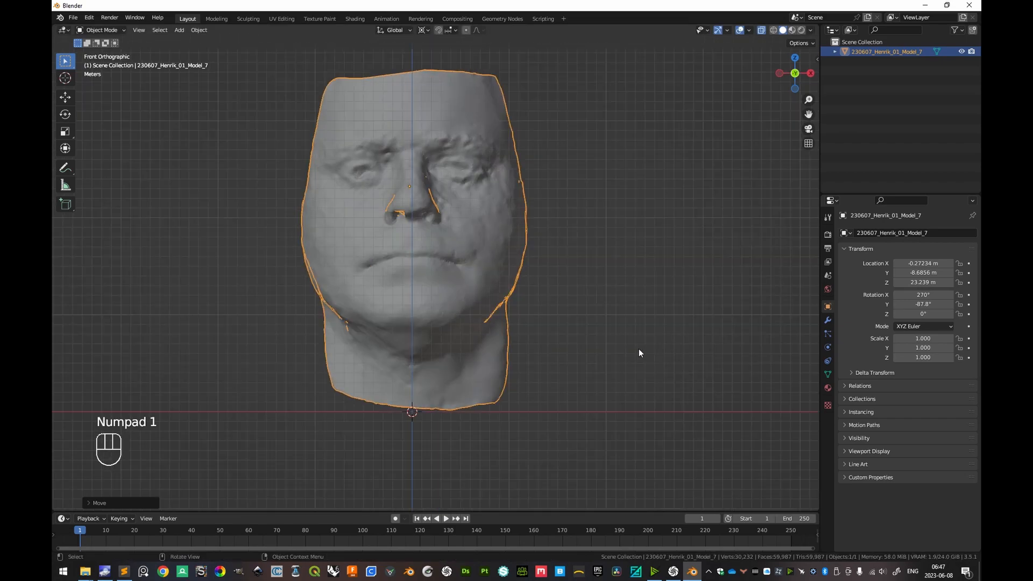
{"action": "key", "text": "KP_7"}
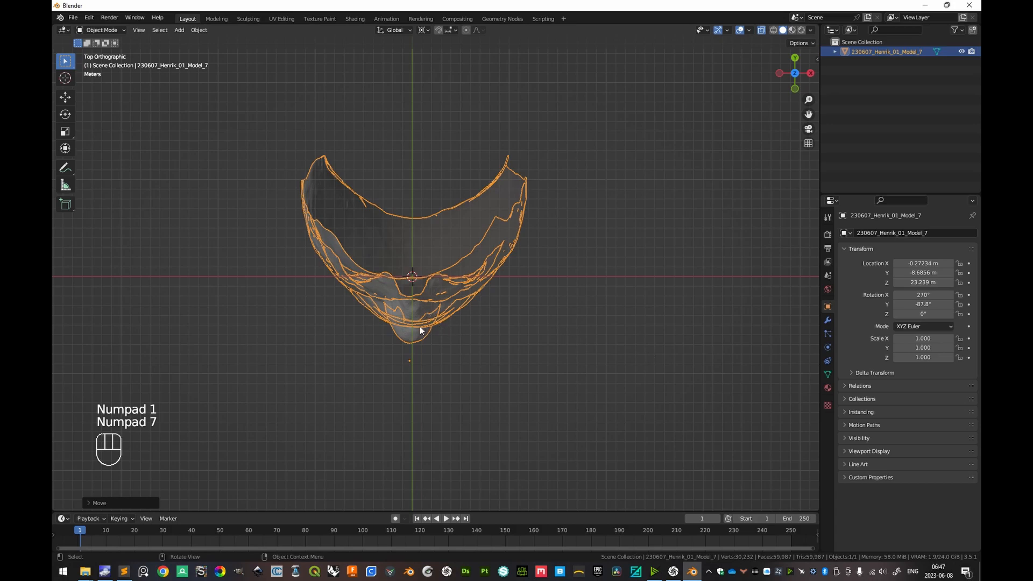
{"action": "key", "text": "alt"}
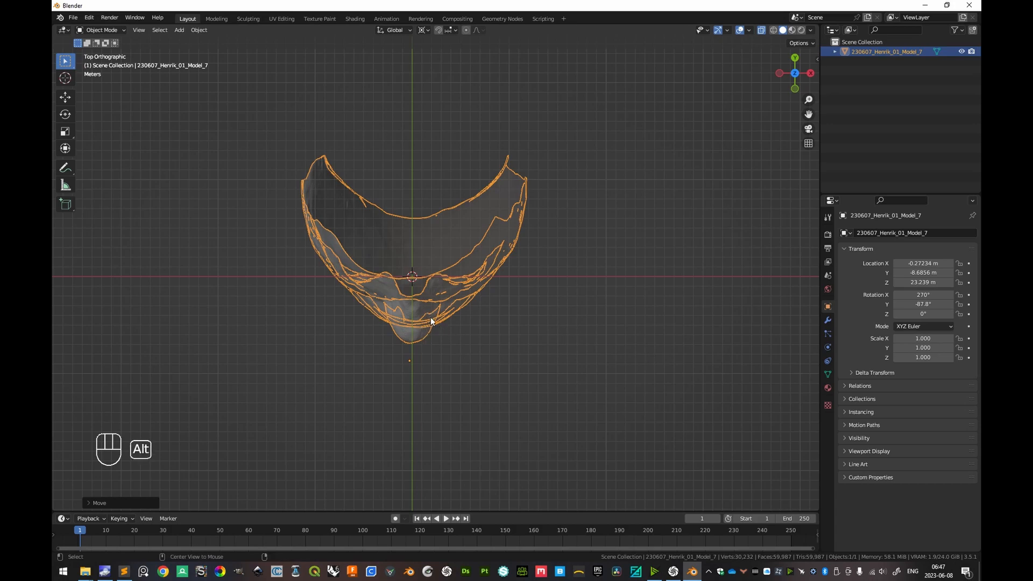
{"action": "key", "text": "alt+z"}
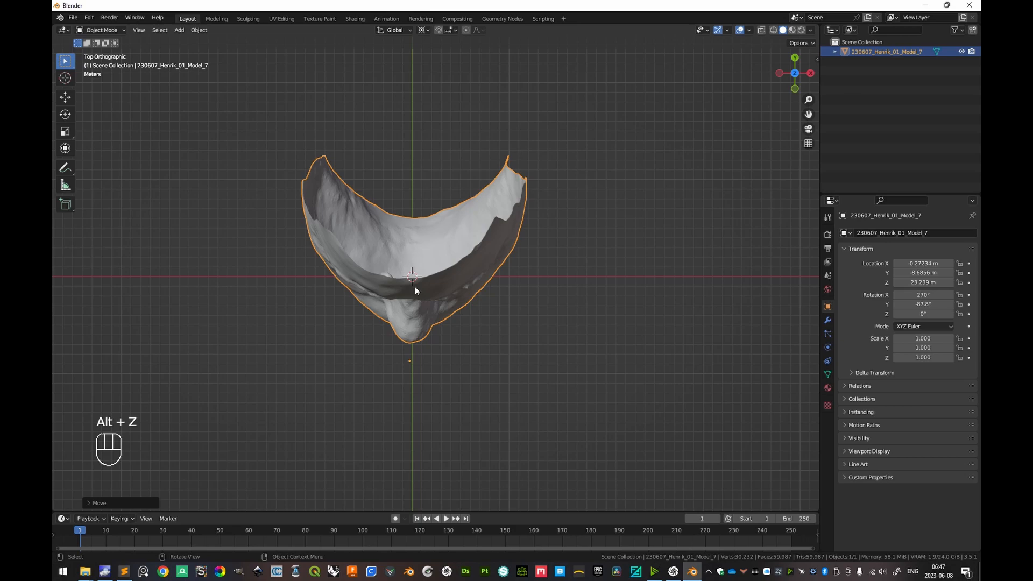
{"action": "middle_click_drag", "start_coordinate": [474, 343], "coordinate": [469, 231]}
{"action": "middle_click_drag", "start_coordinate": [492, 376], "coordinate": [491, 348], "text": "shift"}
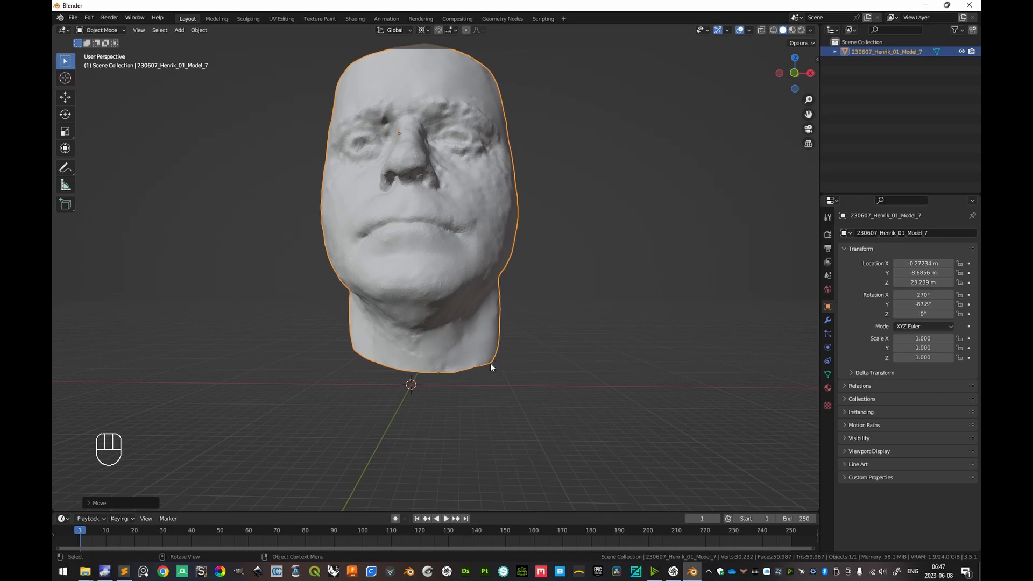
{"action": "middle_click_drag", "start_coordinate": [471, 369], "coordinate": [369, 353]}
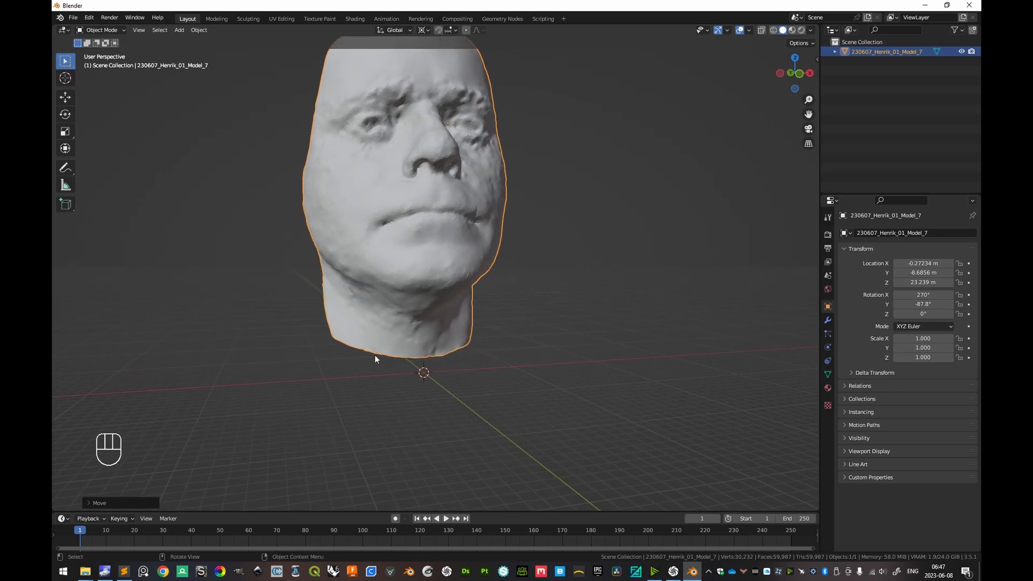
{"action": "middle_click_drag", "start_coordinate": [483, 348], "coordinate": [466, 275]}
{"action": "scroll", "coordinate": [472, 309], "scroll_direction": "down", "scroll_amount": 5}
Step: Return to the front orthographic view and turn X-ray on for the face mesh again
{"action": "key", "text": "KP_1"}
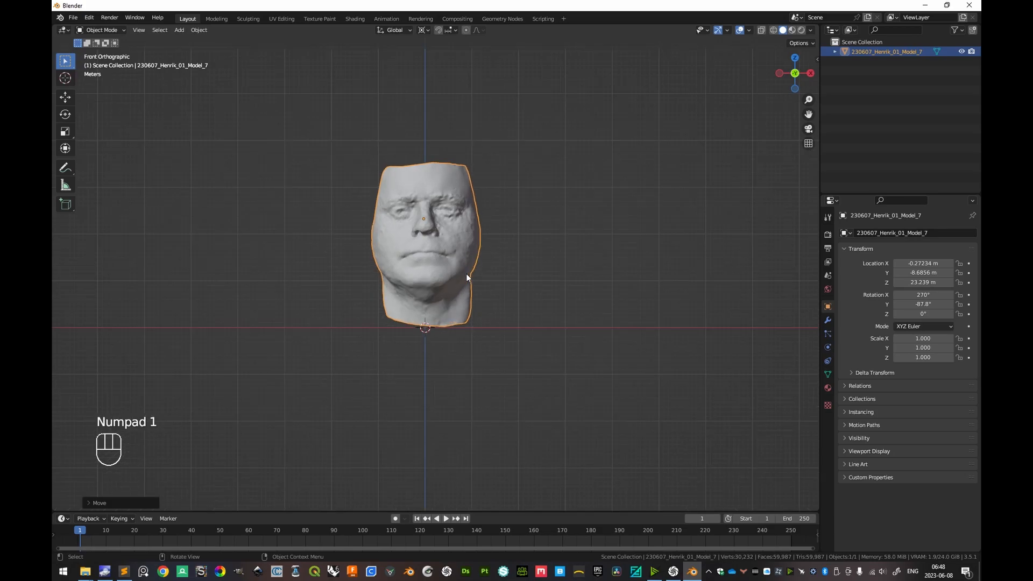
{"action": "scroll", "coordinate": [465, 298], "scroll_direction": "up", "scroll_amount": 4}
{"action": "middle_click_drag", "start_coordinate": [468, 218], "coordinate": [482, 263], "text": "shift"}
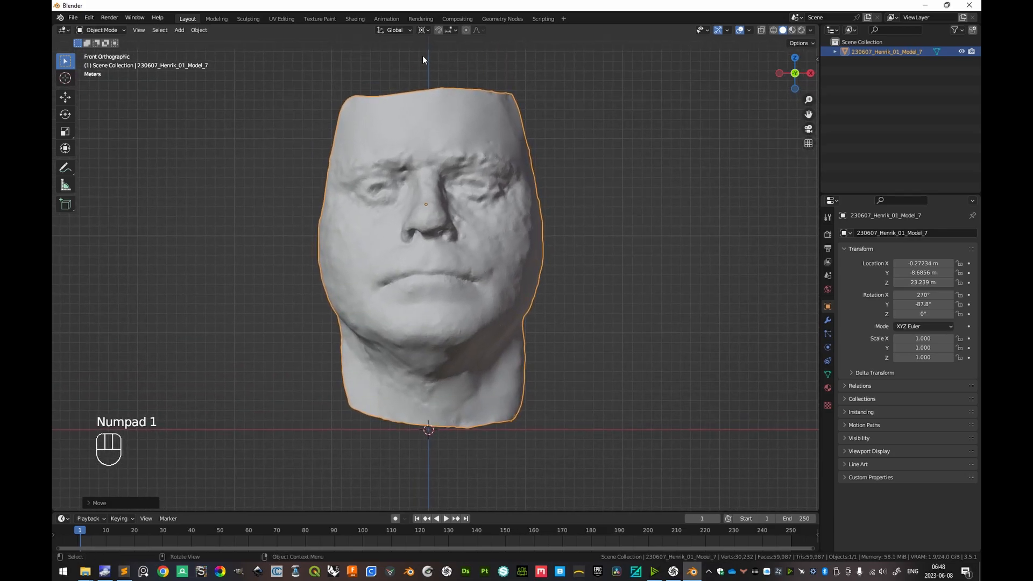
{"action": "scroll", "coordinate": [454, 204], "scroll_direction": "down", "scroll_amount": 3}
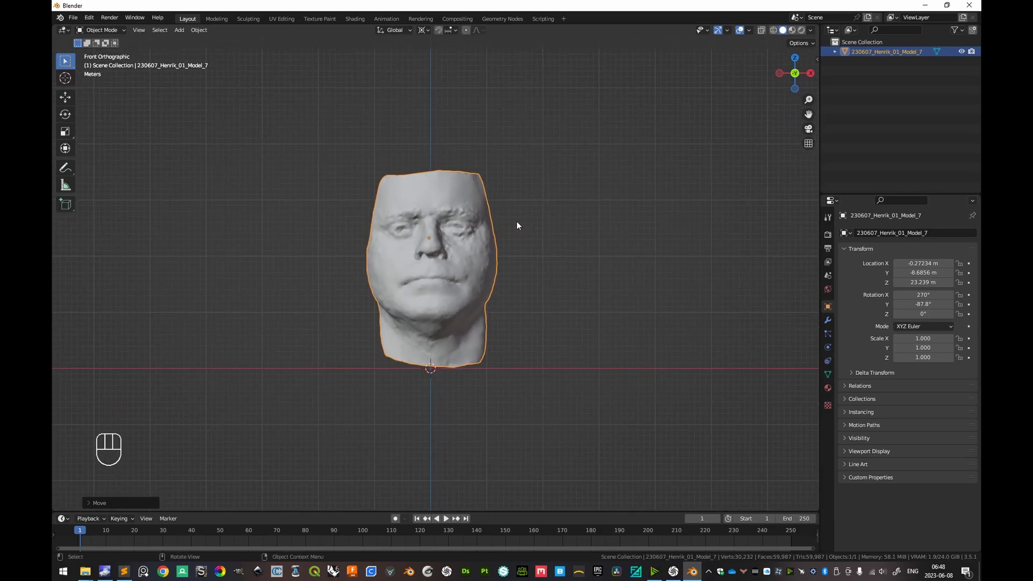
{"action": "middle_click_drag", "start_coordinate": [517, 225], "coordinate": [505, 226], "text": "shift"}
{"action": "key", "text": "alt+z"}
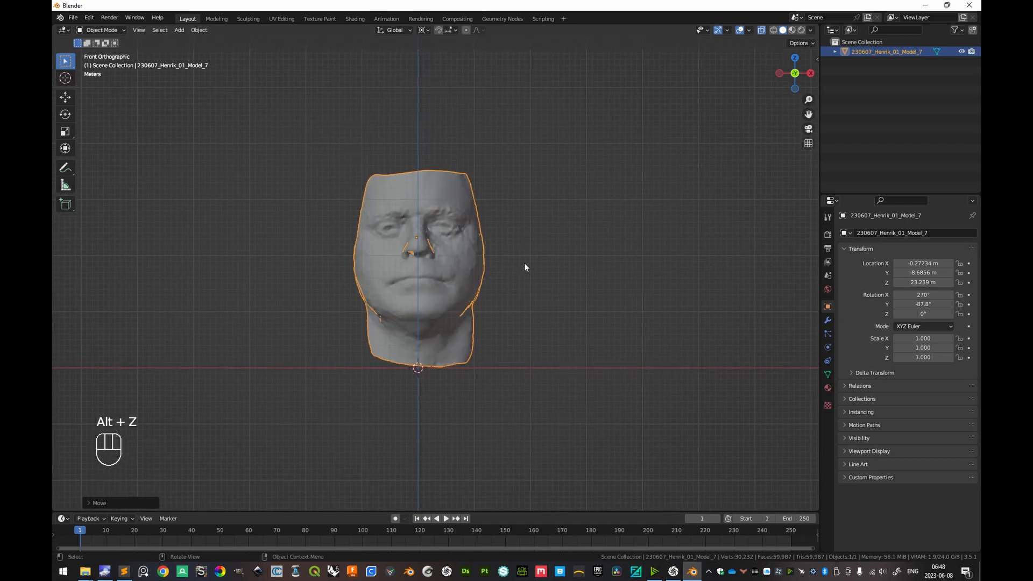
Step: Rotate the face mesh about 1.3° in the front view and move it to about X -0.38 m, Z 23.29 m
{"action": "key", "text": "r"}
{"action": "key", "text": "z"}
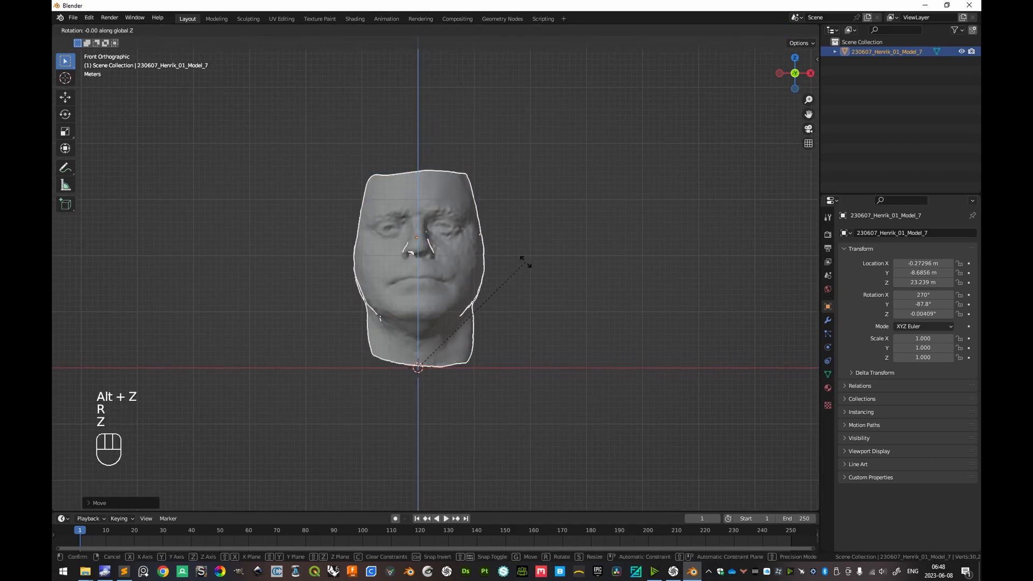
{"action": "right_click", "coordinate": [535, 286]}
{"action": "key", "text": "r"}
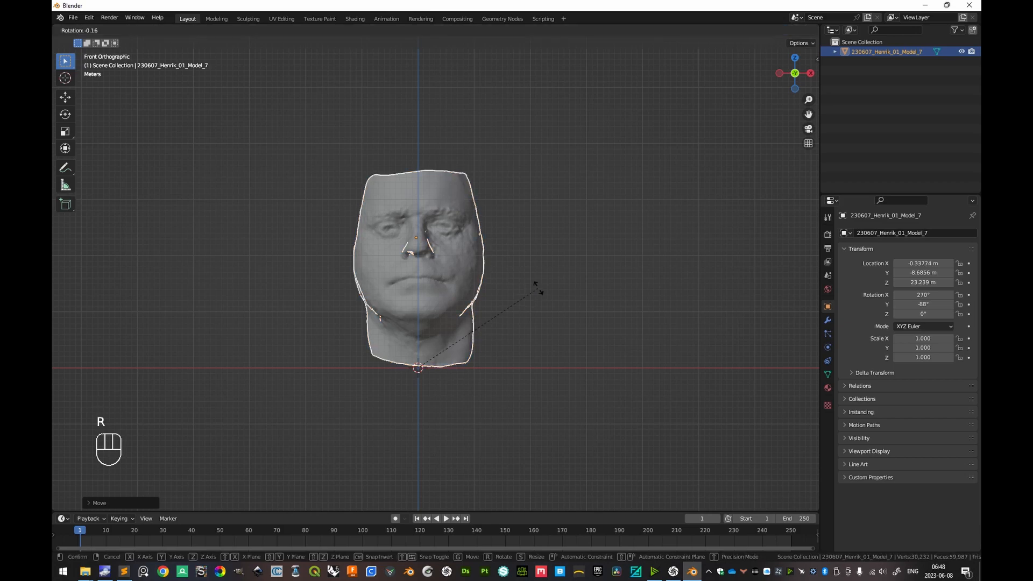
{"action": "key", "text": "shift"}
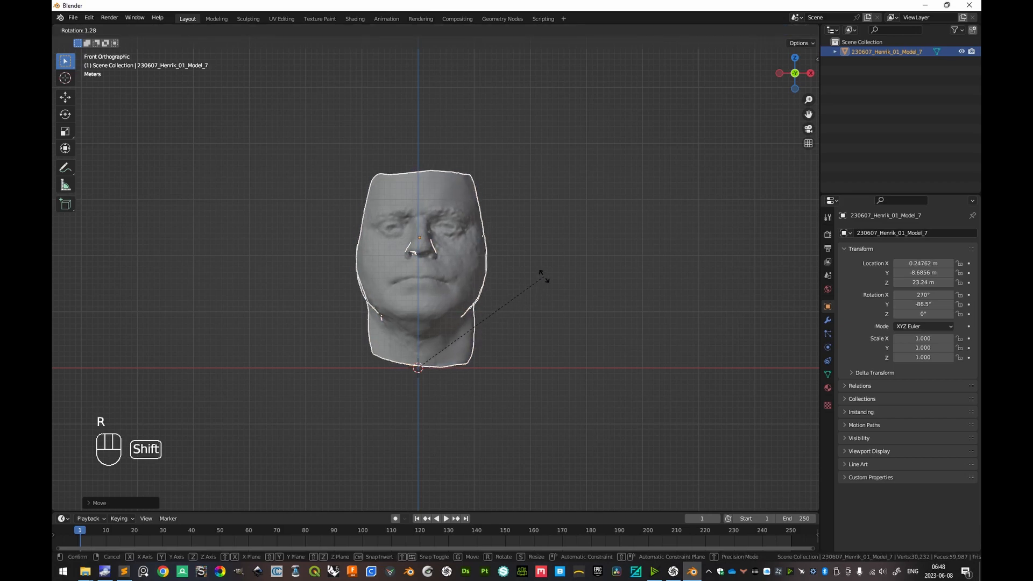
{"action": "left_click", "coordinate": [552, 302]}
{"action": "key", "text": "g"}
{"action": "key", "text": "shift"}
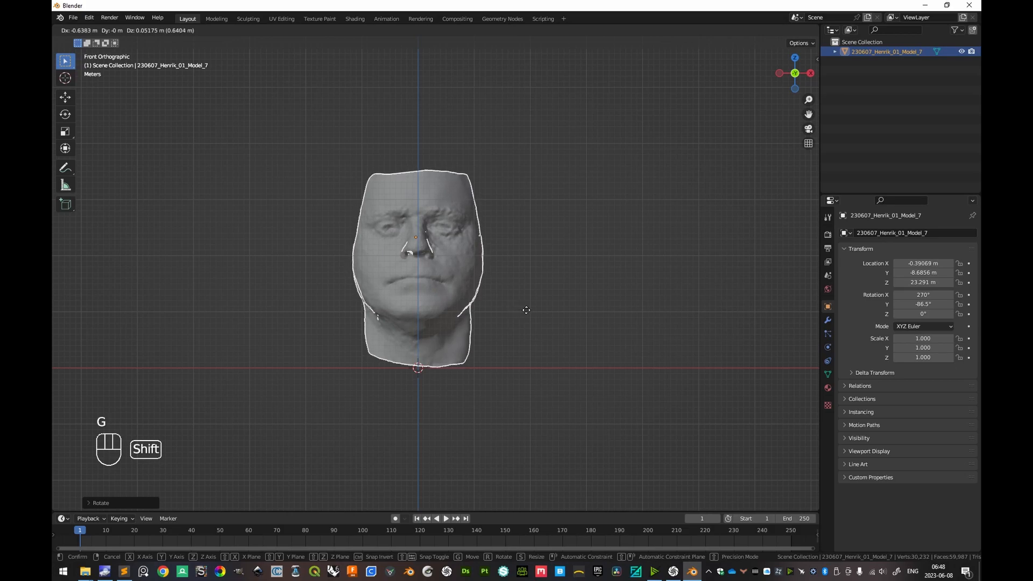
{"action": "left_click", "coordinate": [526, 310]}
Step: Turn X-ray off and examine the deselected face from an angled perspective view
{"action": "middle_click_drag", "start_coordinate": [515, 273], "coordinate": [479, 299]}
{"action": "key", "text": "alt+z"}
{"action": "left_click", "coordinate": [552, 296]}
{"action": "mouse_move", "coordinate": [563, 296]}
{"action": "middle_mouse_down", "text": "shift"}
{"action": "mouse_move", "coordinate": [560, 305]}
{"action": "mouse_move", "coordinate": [569, 301]}
{"action": "middle_mouse_up", "text": "shift"}
{"action": "left_click", "coordinate": [473, 288]}
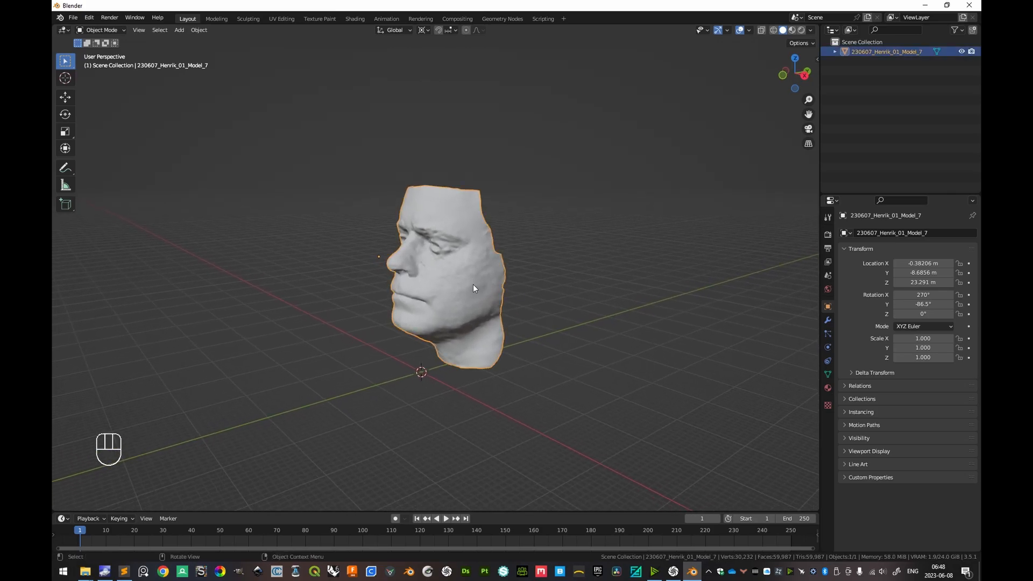
{"action": "left_click", "coordinate": [592, 307]}
{"action": "middle_click_drag", "start_coordinate": [551, 318], "coordinate": [548, 330], "text": "shift"}
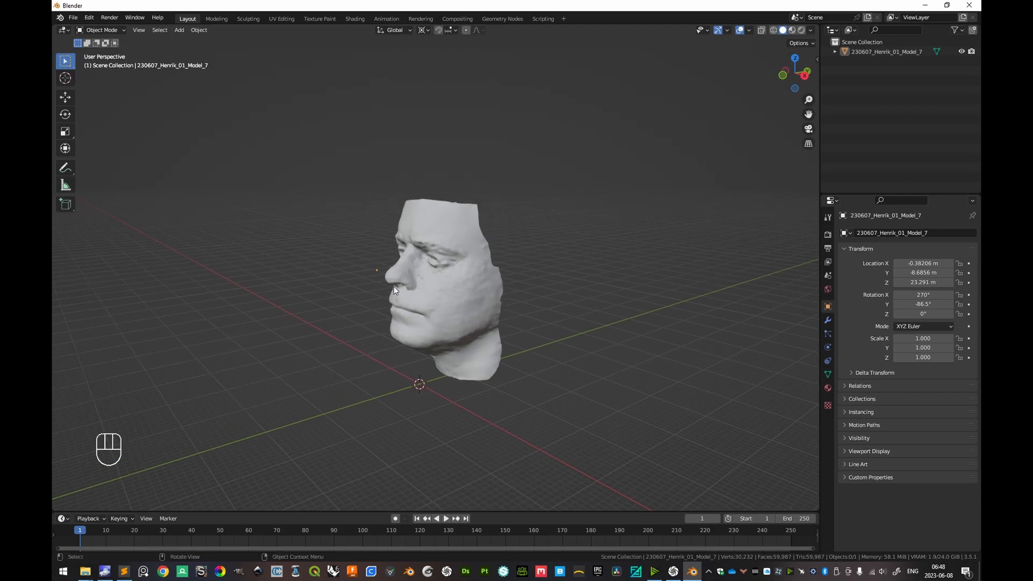
Step: Try setting the face mesh's origin to the 3D cursor, and undo the change
{"action": "left_click", "coordinate": [424, 291]}
{"action": "right_click", "coordinate": [563, 285]}
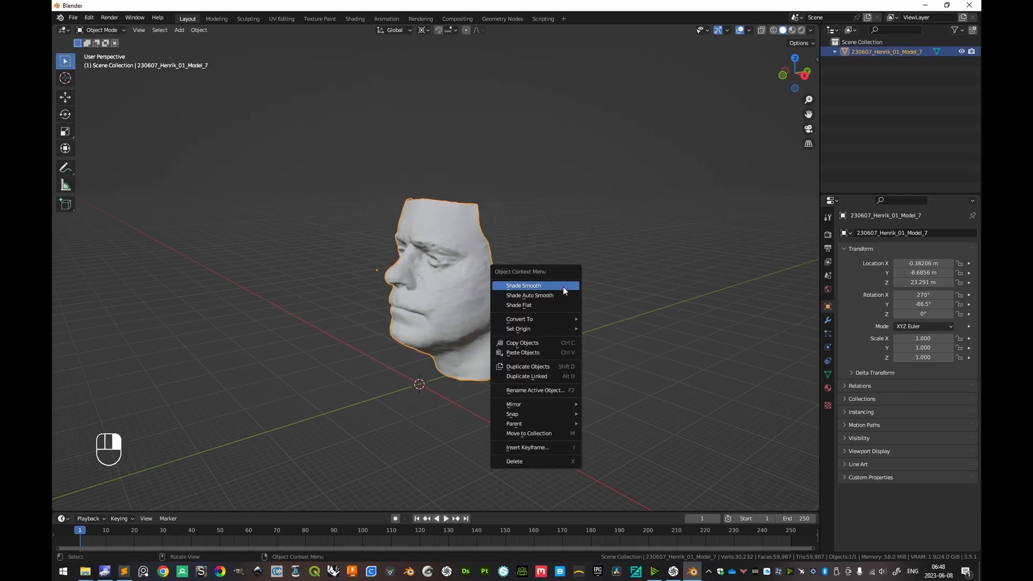
{"action": "mouse_move", "coordinate": [547, 327]}
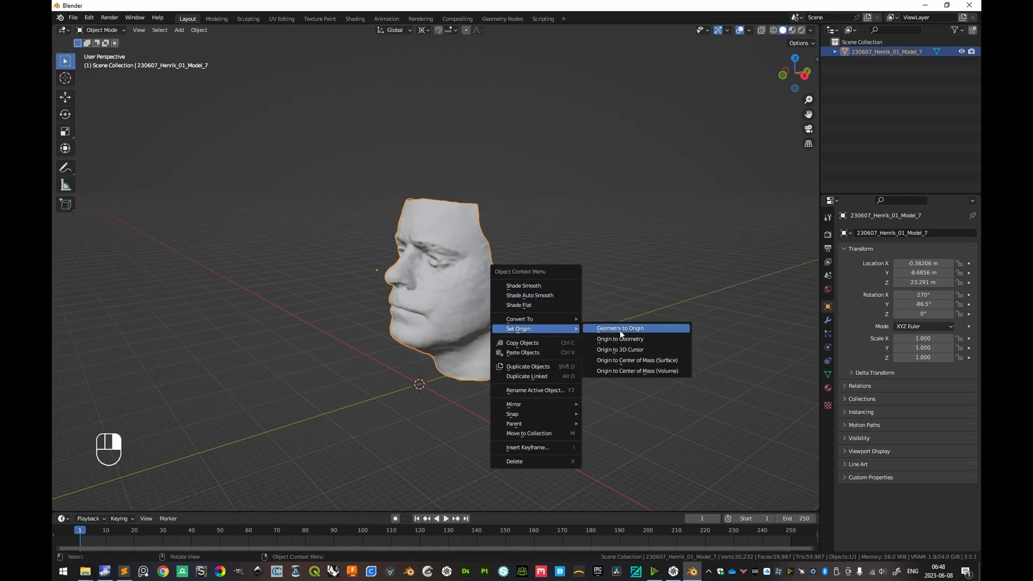
{"action": "left_click", "coordinate": [625, 349]}
{"action": "key", "text": "ctrl"}
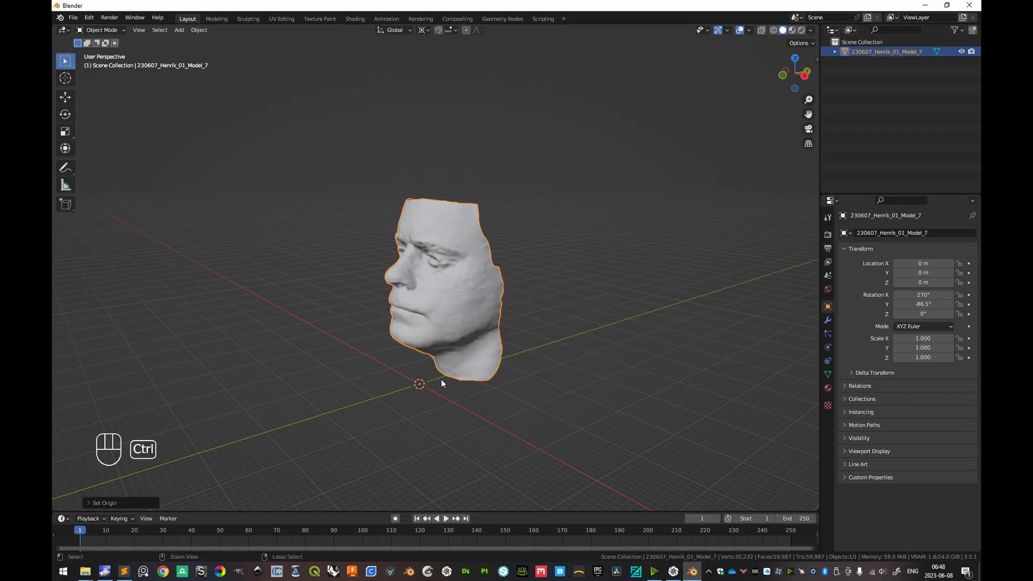
{"action": "key", "text": "ctrl+z"}
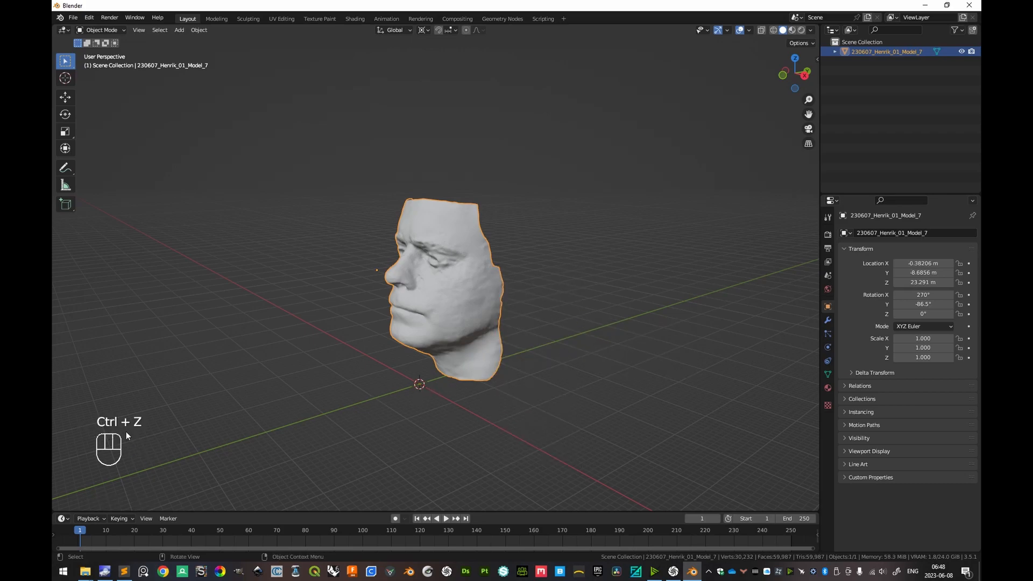
Step: Select the face mesh and check its transform values and dimensions in the viewport
{"action": "left_click", "coordinate": [595, 244]}
{"action": "left_click", "coordinate": [442, 324]}
{"action": "key", "text": "n"}
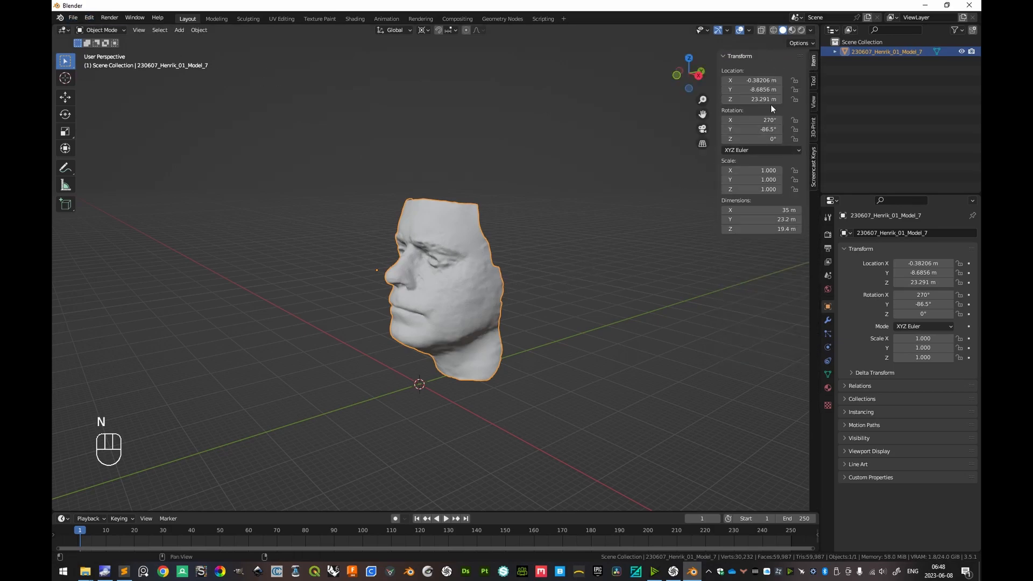
{"action": "key", "text": "n"}
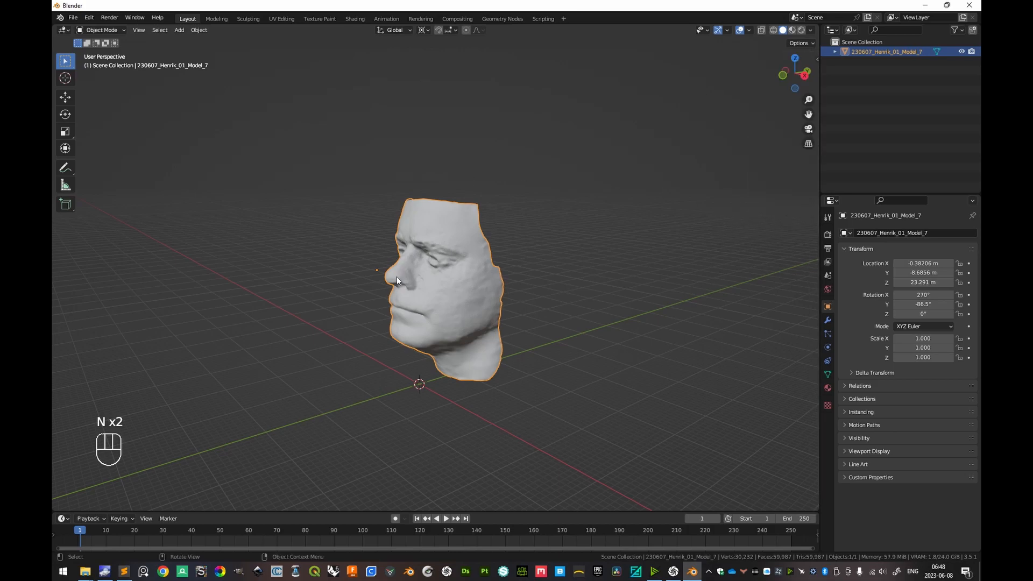
Step: Export the face as a Wavefront OBJ to the Exported folder, adding the suffix _Oriented to the existing Model_7 file name
{"action": "left_click", "coordinate": [73, 17]}
{"action": "mouse_move", "coordinate": [106, 159]}
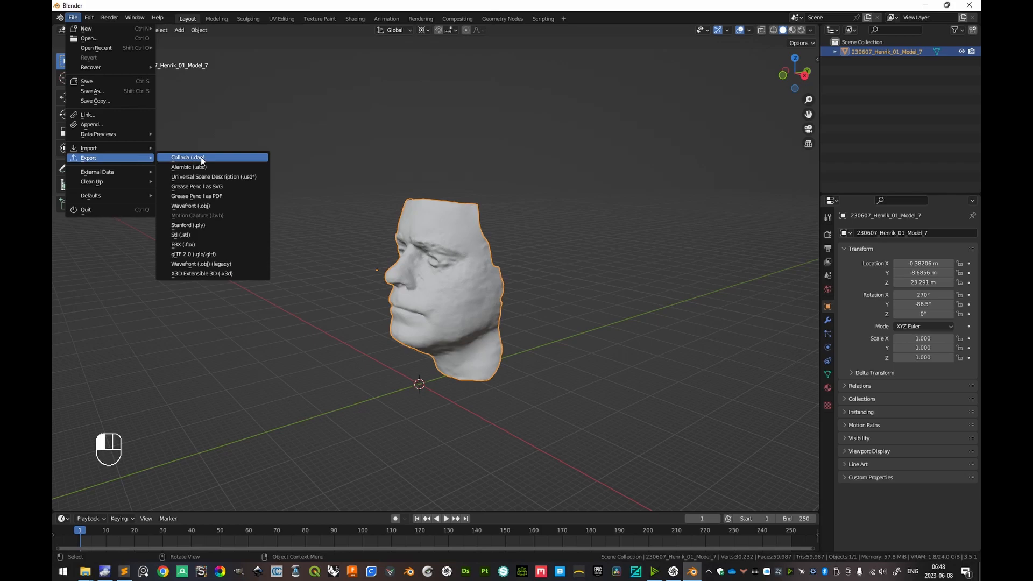
{"action": "left_click", "coordinate": [212, 205]}
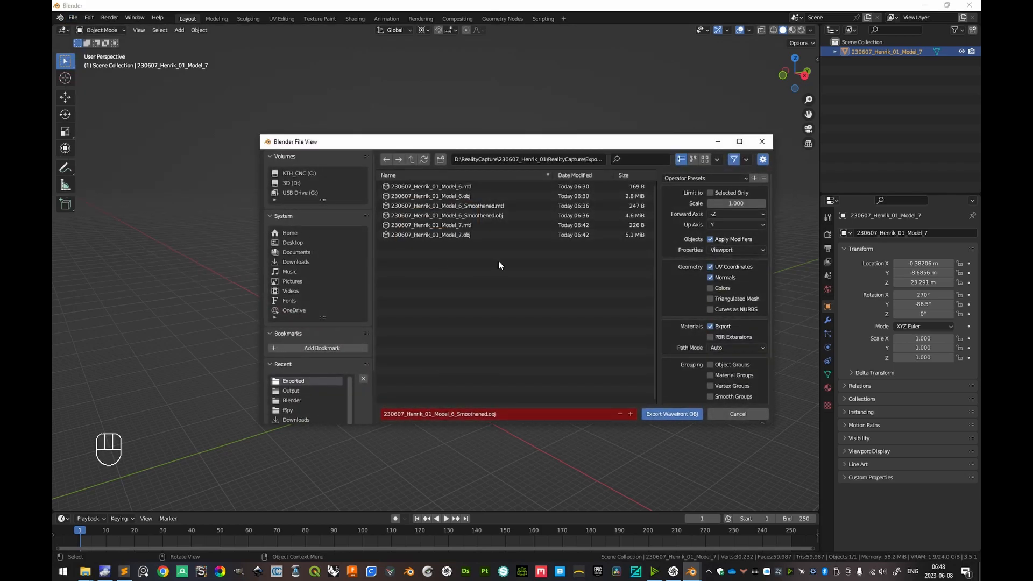
{"action": "left_click", "coordinate": [453, 234]}
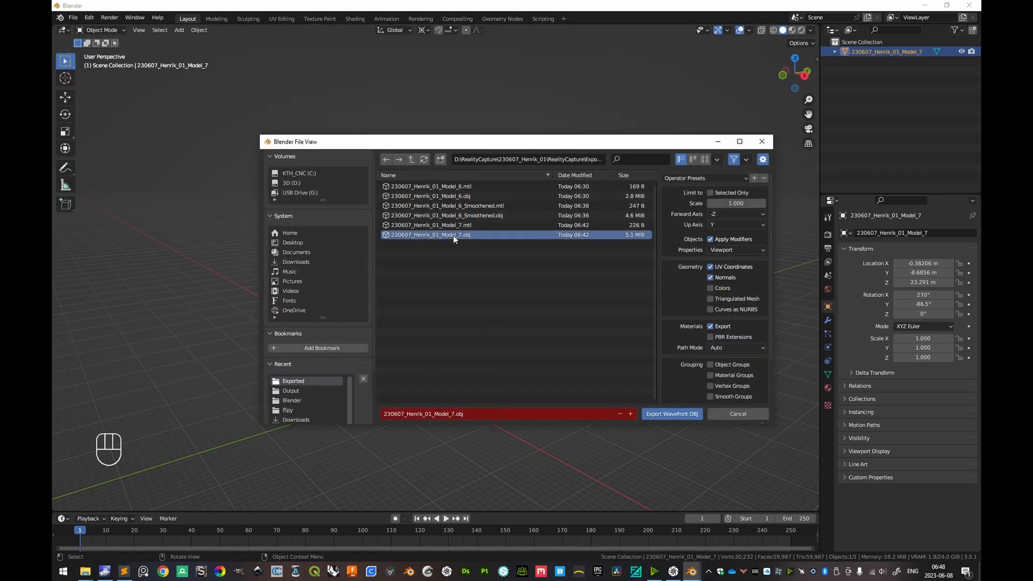
{"action": "left_click", "coordinate": [453, 415]}
{"action": "left_click", "coordinate": [455, 415]}
{"action": "type", "text": "_Oriented"}
{"action": "key", "text": "Return"}
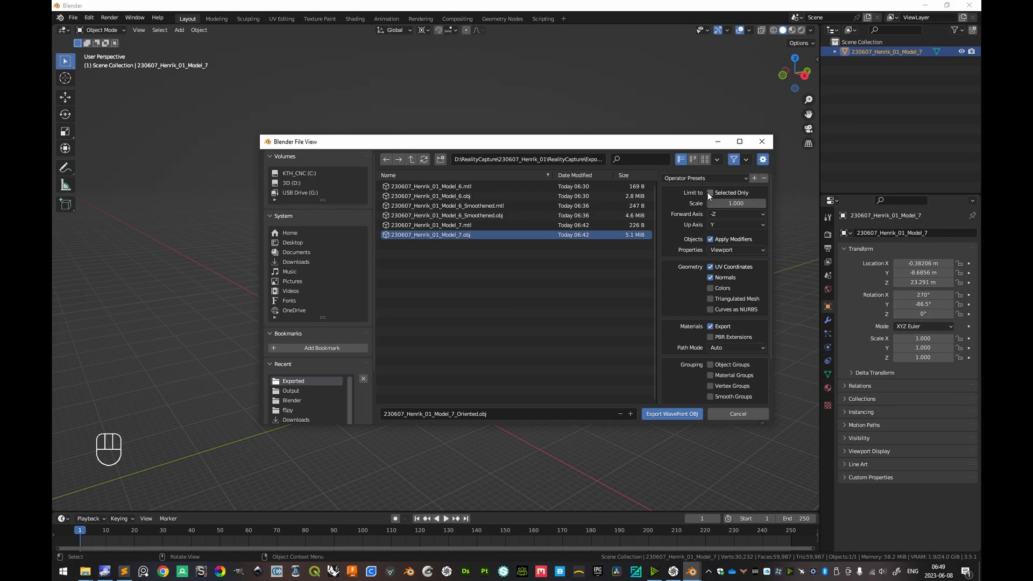
{"action": "left_click", "coordinate": [665, 418]}
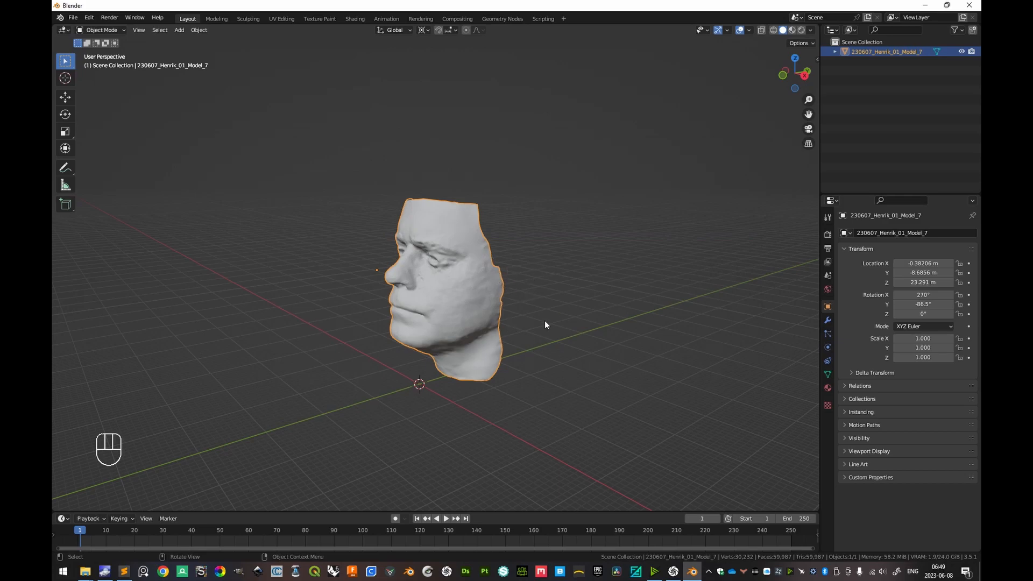
Step: Switch to the Epic Games Launcher and open the KTH_CNC project from the library in Unreal Engine
{"action": "left_click", "coordinate": [598, 572]}
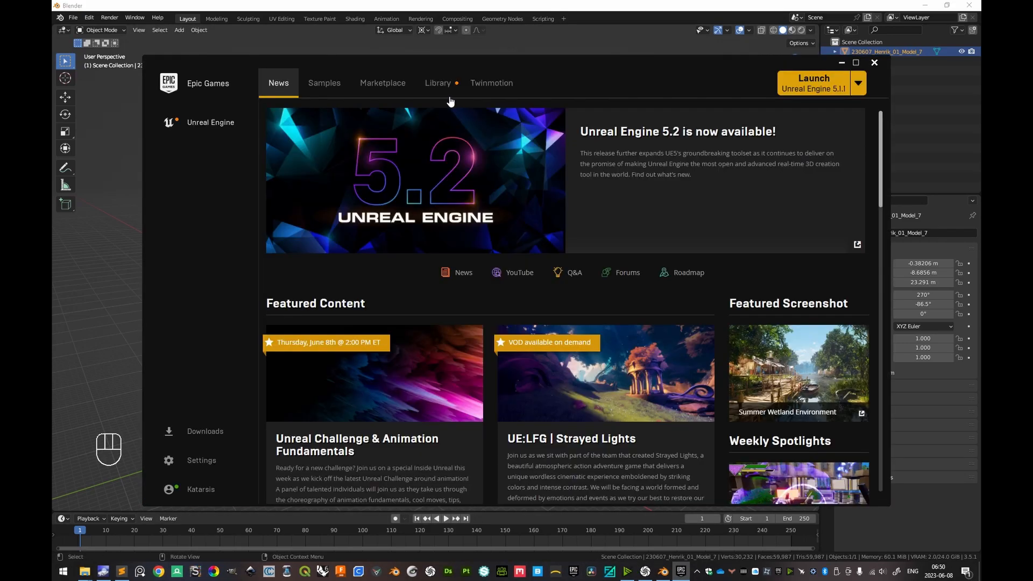
{"action": "left_click", "coordinate": [449, 85]}
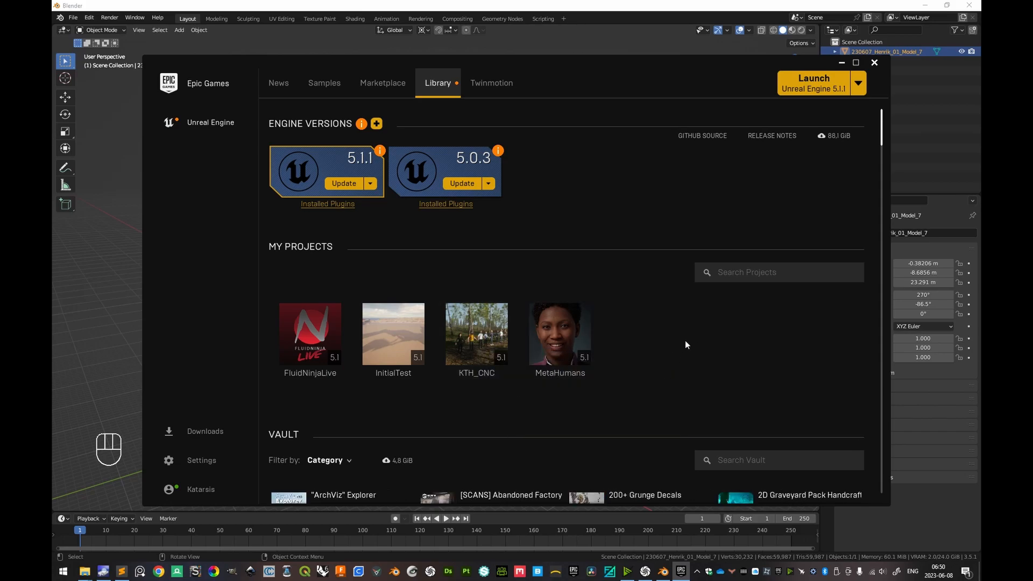
{"action": "double_click", "coordinate": [476, 344]}
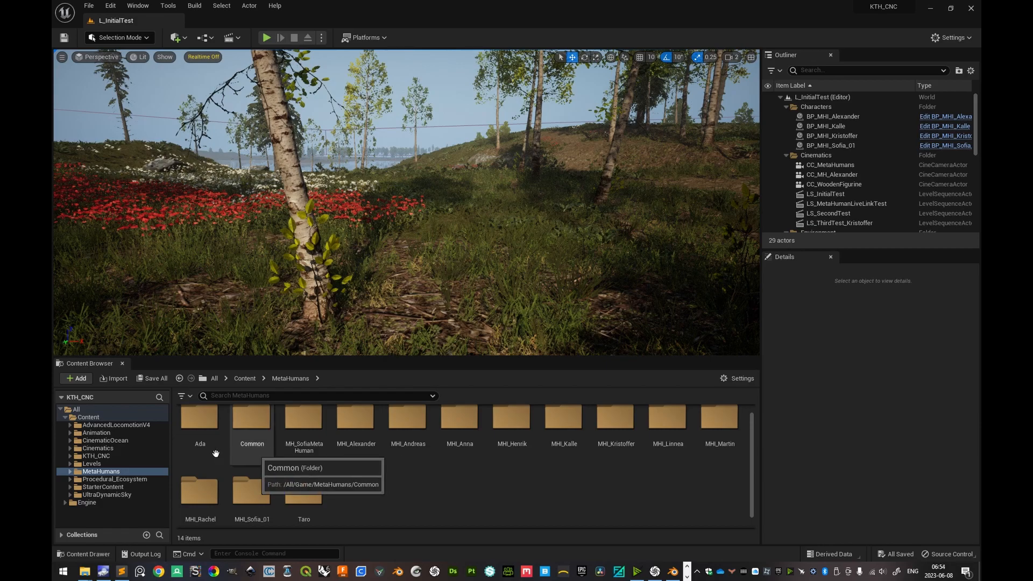
Step: Inside KTH_CNC/Characters/MetaHumanIdentities, create a folder named with the scanned person's first name plus _01, and open it
{"action": "left_click", "coordinate": [110, 456]}
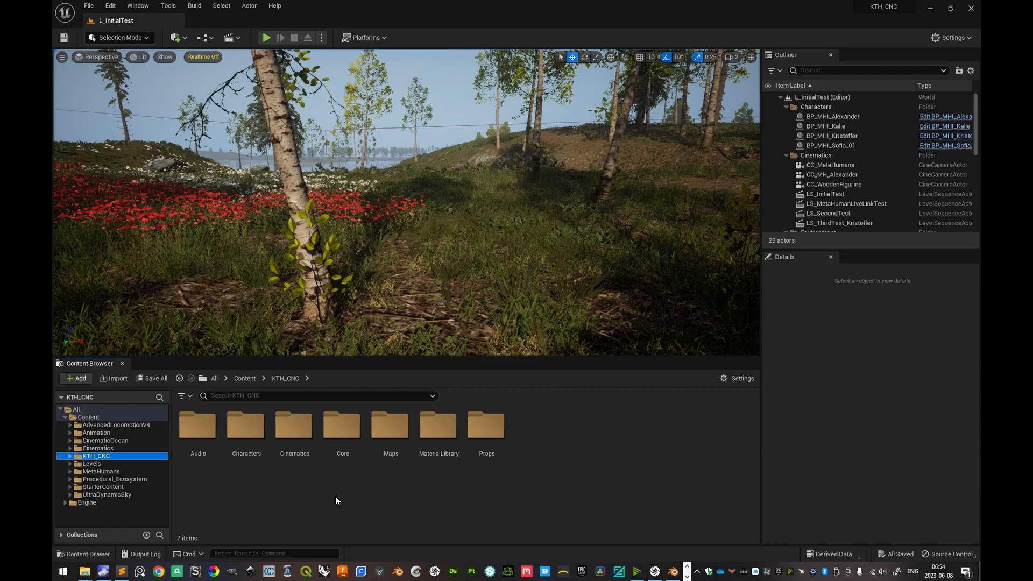
{"action": "double_click", "coordinate": [250, 443]}
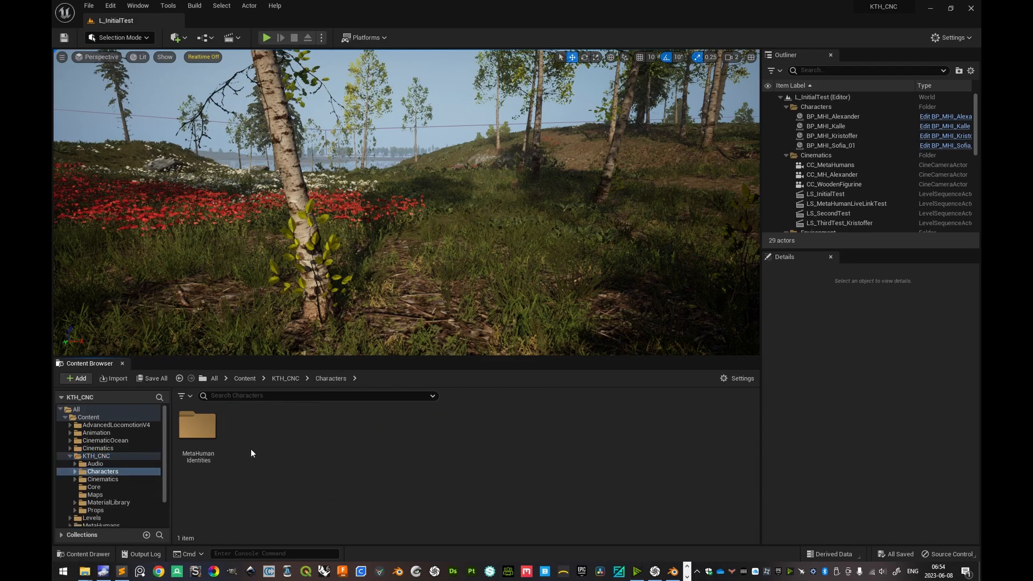
{"action": "double_click", "coordinate": [209, 461]}
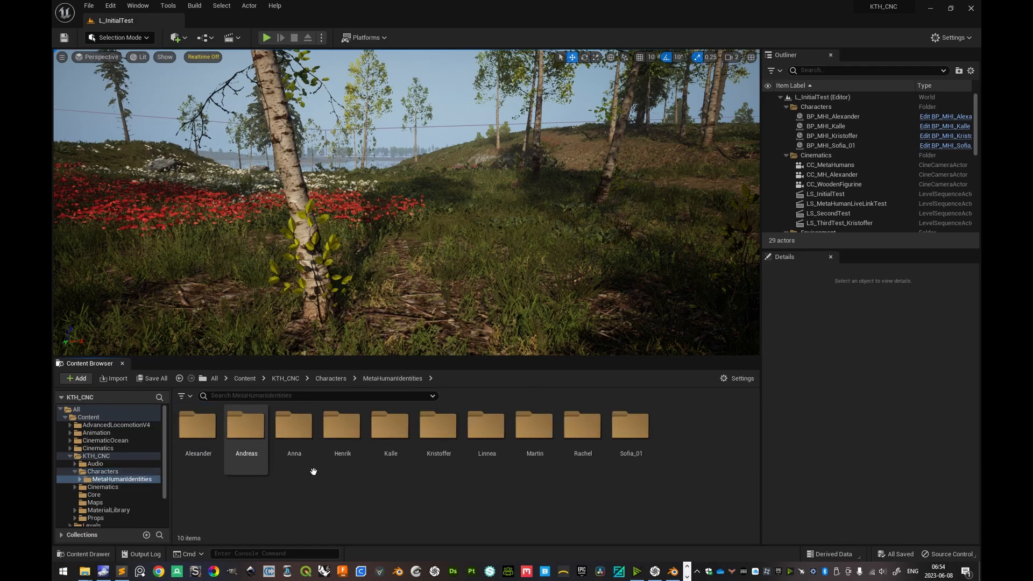
{"action": "right_click", "coordinate": [415, 488]}
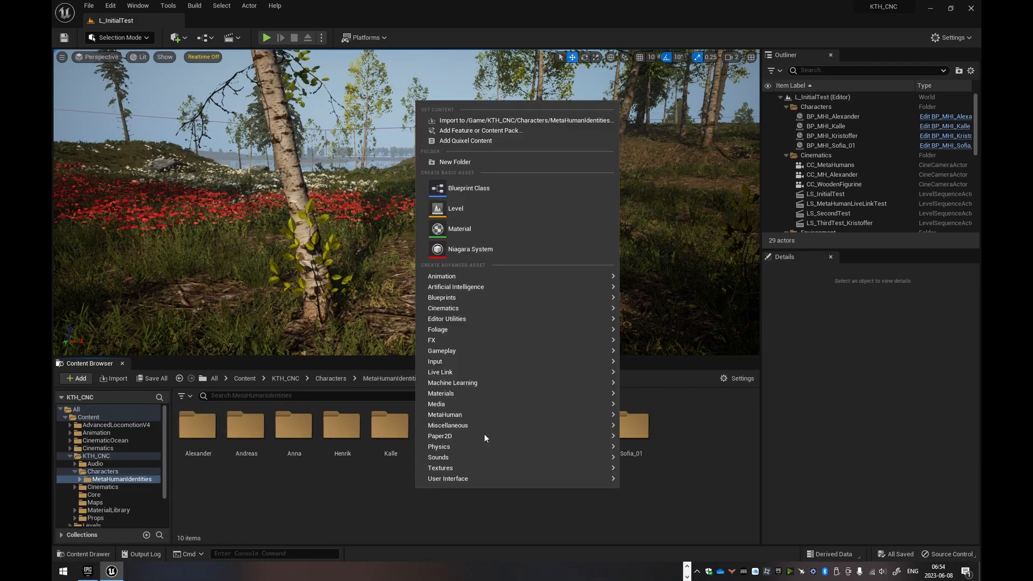
{"action": "left_click", "coordinate": [487, 162]}
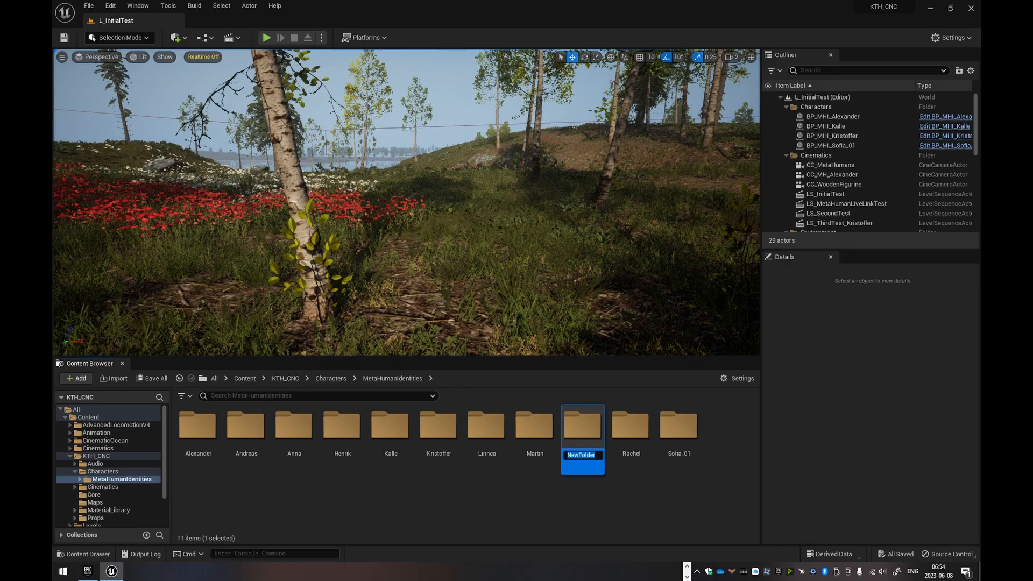
{"action": "type", "text": "Henrik_01"}
{"action": "key", "text": "Return"}
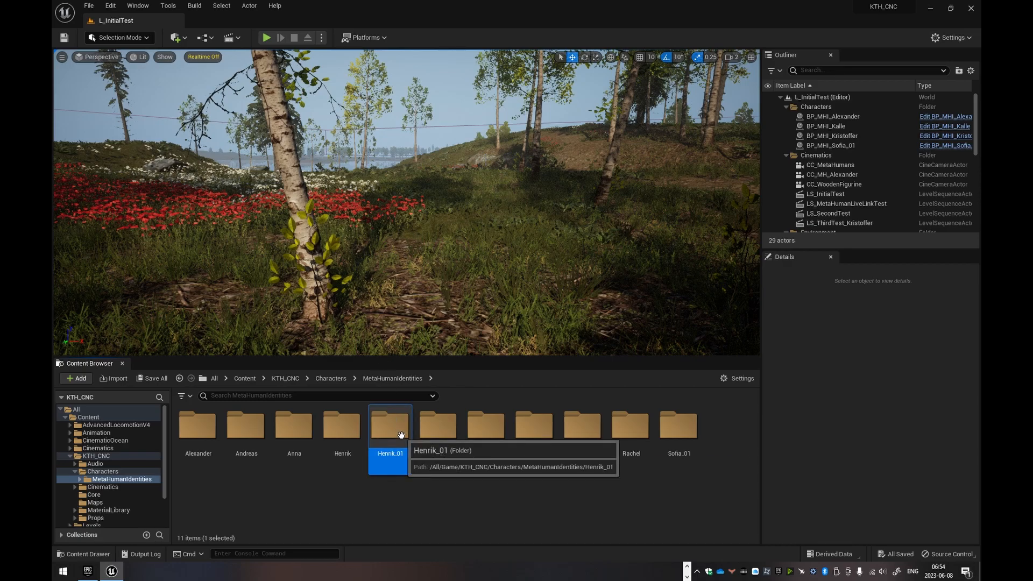
{"action": "double_click", "coordinate": [367, 438]}
Step: Switch to the Exported folder in File Explorer and bring the Model_7_Oriented OBJ and the Model_7 diffuse PNG into the new Unreal folder
{"action": "key", "text": "alt+Tab"}
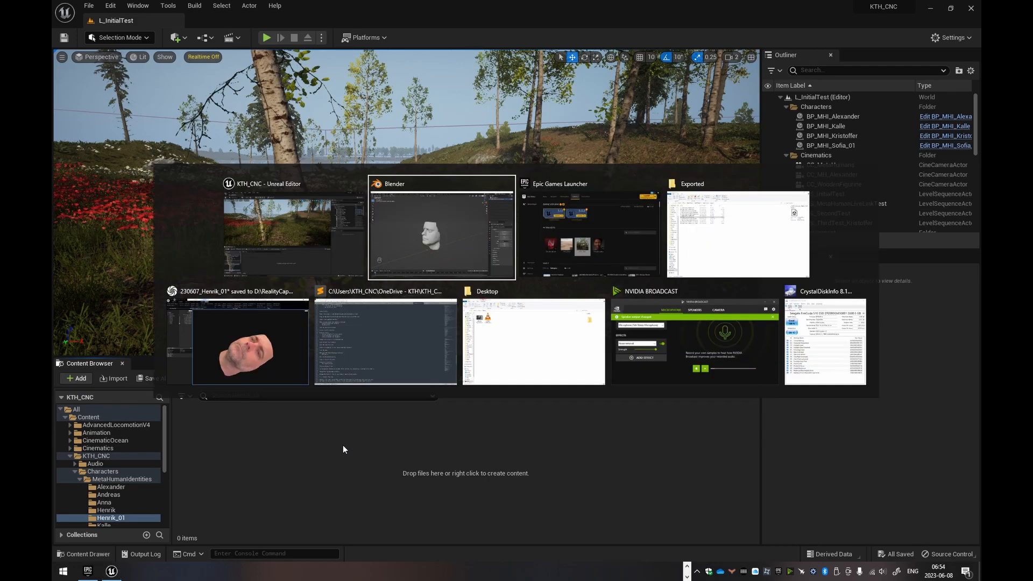
{"action": "key", "text": "alt+Tab"}
{"action": "key", "text": "alt+Tab"}
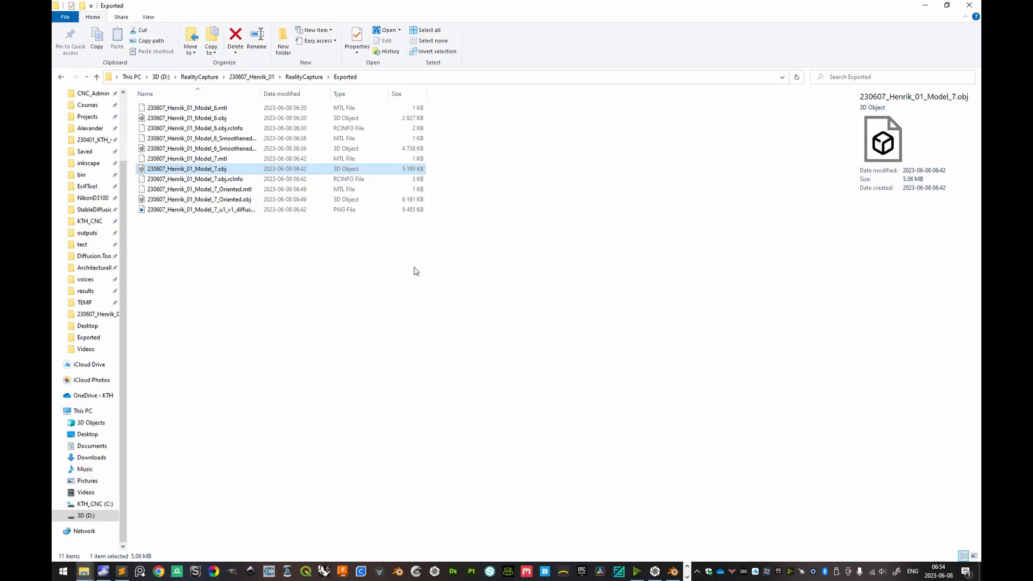
{"action": "left_click", "coordinate": [229, 201]}
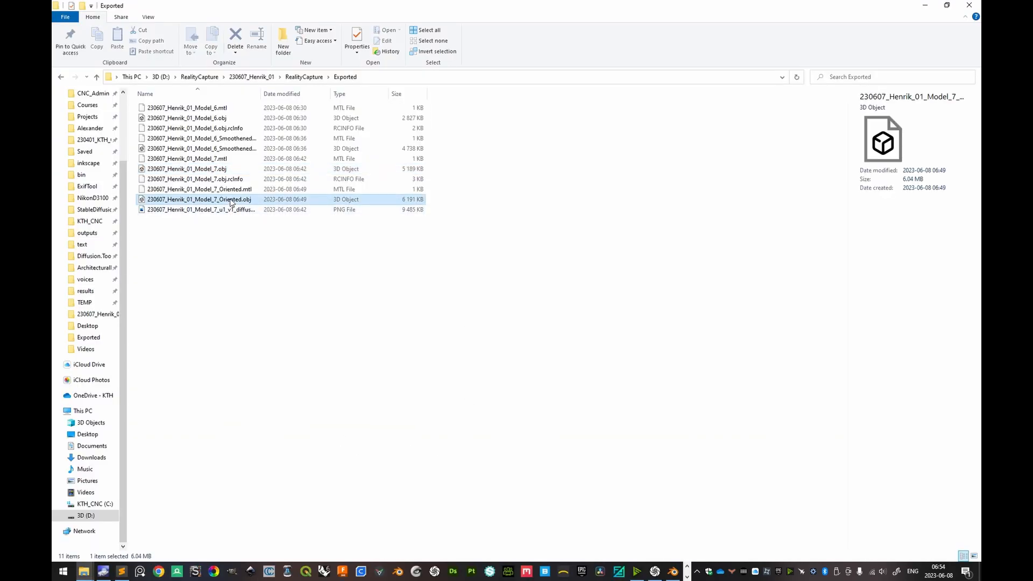
{"action": "left_click", "coordinate": [219, 211], "text": "ctrl"}
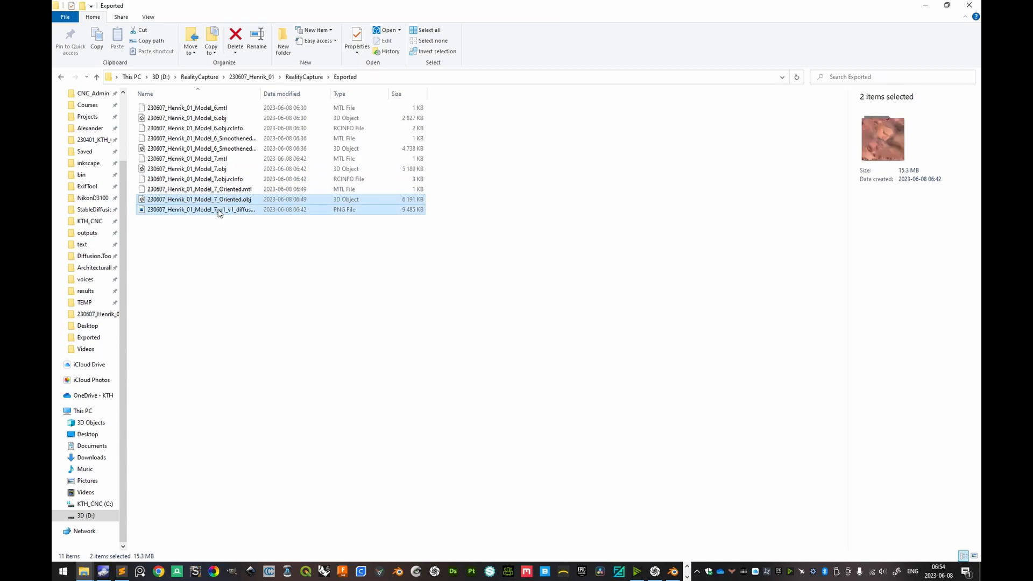
{"action": "left_click_drag", "start_coordinate": [219, 210], "coordinate": [349, 467]}
{"action": "key", "text": "alt+Tab"}
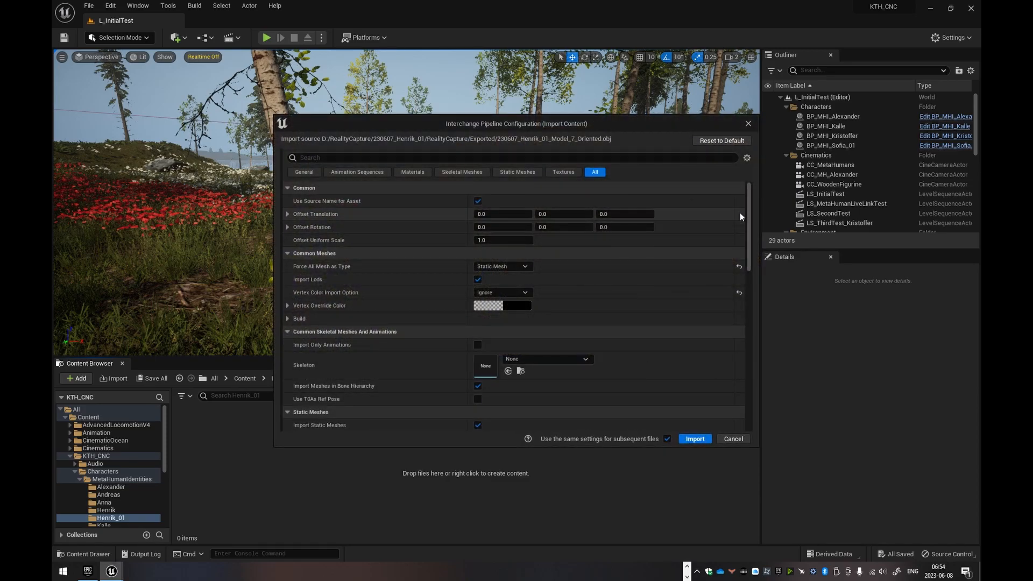
Step: Review the import settings for the oriented OBJ, including the common, skeletal and static mesh options
{"action": "mouse_move", "coordinate": [751, 191]}
{"action": "left_mouse_down"}
{"action": "mouse_move", "coordinate": [751, 202]}
{"action": "mouse_move", "coordinate": [752, 188]}
{"action": "left_mouse_up"}
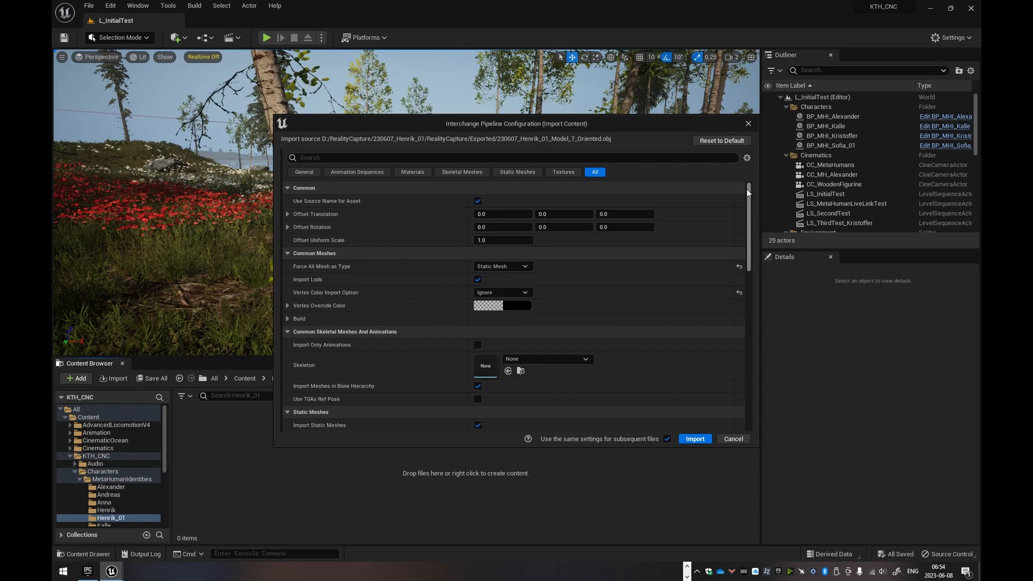
{"action": "left_click_drag", "start_coordinate": [746, 191], "coordinate": [777, 189]}
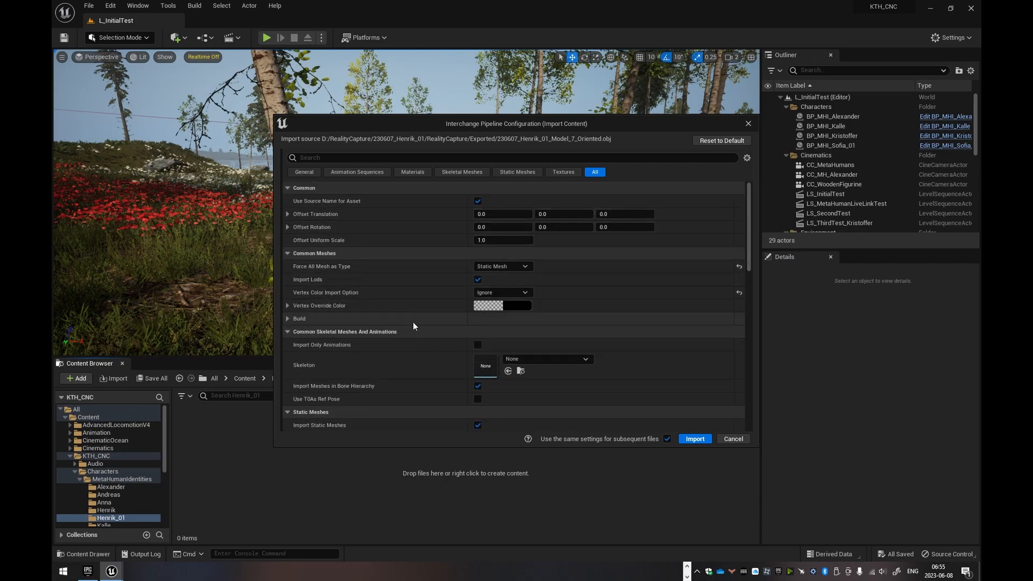
{"action": "scroll", "coordinate": [419, 289], "scroll_direction": "down", "scroll_amount": 2}
{"action": "scroll", "coordinate": [390, 315], "scroll_direction": "down", "scroll_amount": 5}
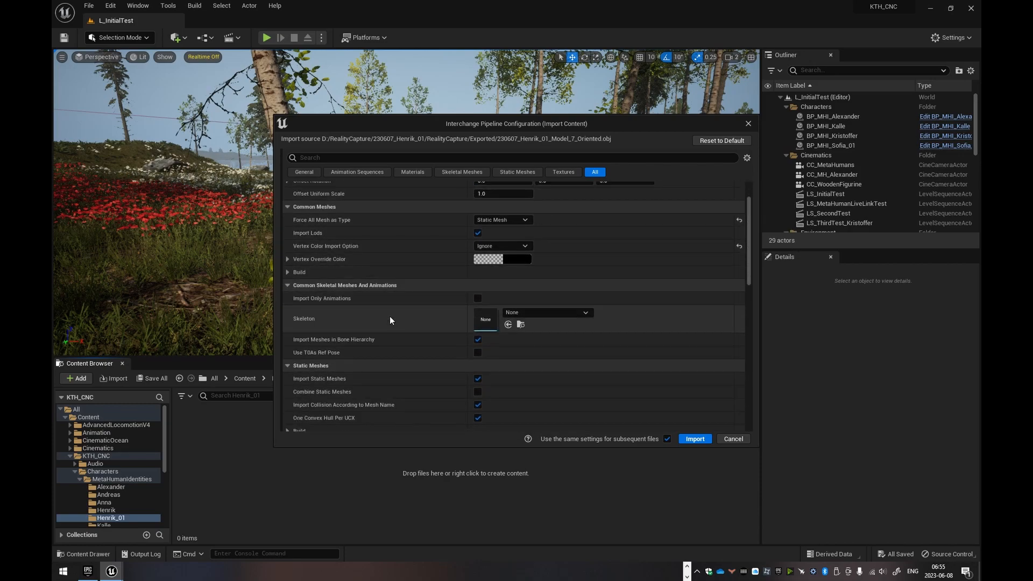
Step: Examine the import settings for common meshes, static mesh build options, skeletal meshes, animations, materials and textures
{"action": "scroll", "coordinate": [335, 366], "scroll_direction": "down", "scroll_amount": 2}
{"action": "scroll", "coordinate": [334, 366], "scroll_direction": "down", "scroll_amount": 7}
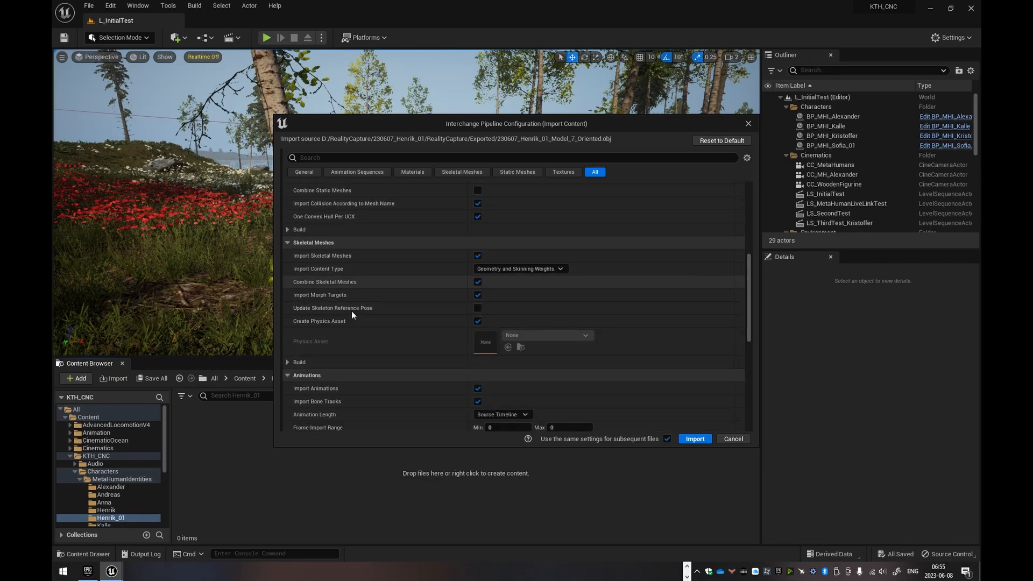
{"action": "scroll", "coordinate": [349, 322], "scroll_direction": "down", "scroll_amount": 3}
{"action": "scroll", "coordinate": [344, 312], "scroll_direction": "up", "scroll_amount": 5}
{"action": "left_click", "coordinate": [288, 260]}
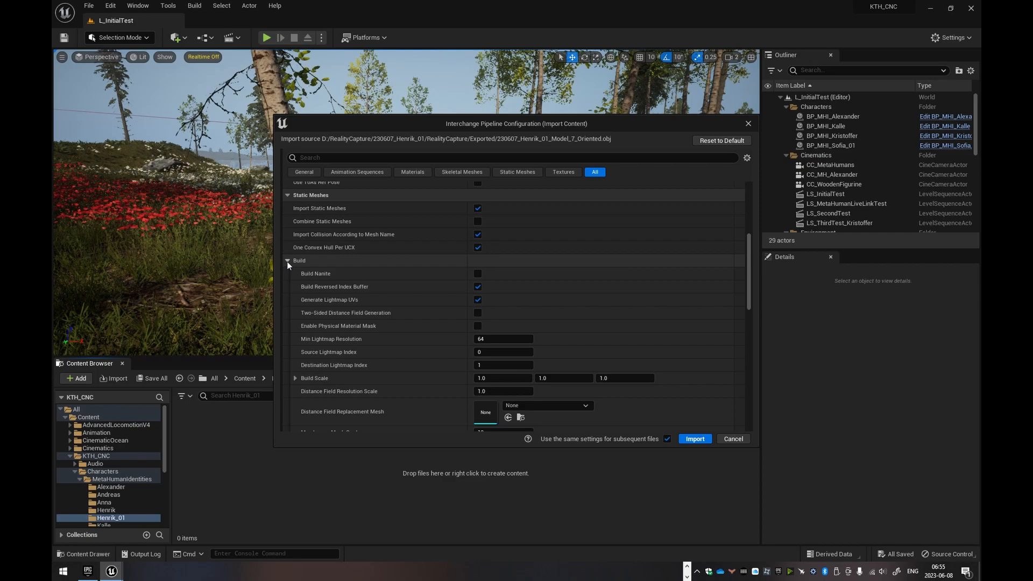
{"action": "scroll", "coordinate": [350, 301], "scroll_direction": "up", "scroll_amount": 10}
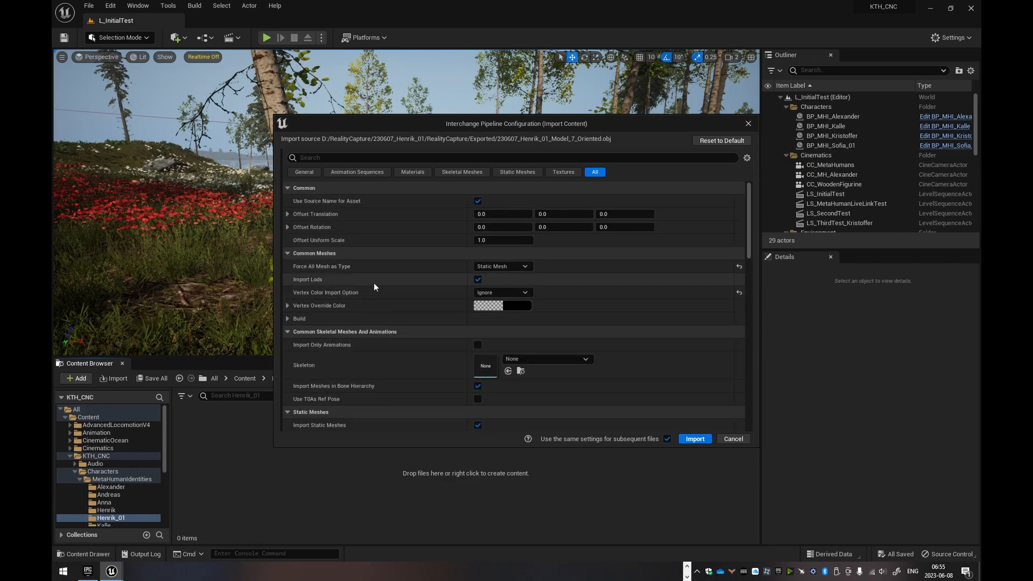
{"action": "scroll", "coordinate": [373, 283], "scroll_direction": "down", "scroll_amount": 8}
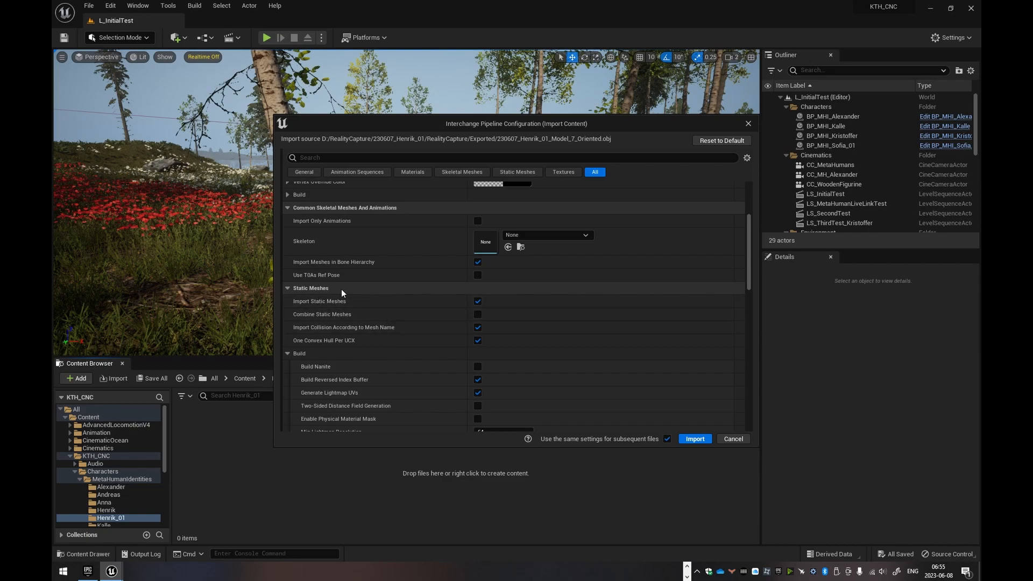
{"action": "scroll", "coordinate": [340, 288], "scroll_direction": "down", "scroll_amount": 2}
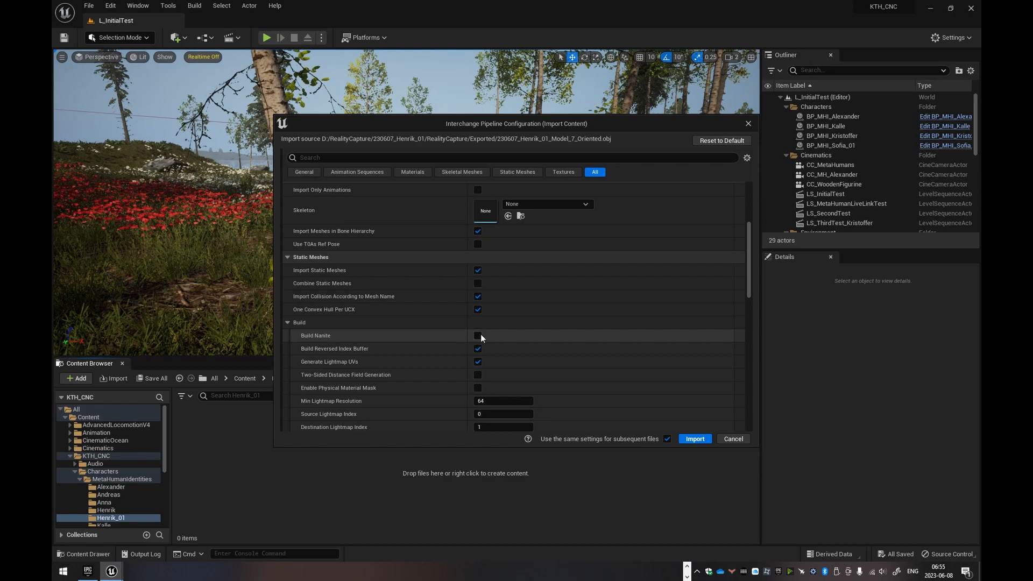
{"action": "scroll", "coordinate": [349, 339], "scroll_direction": "down", "scroll_amount": 5}
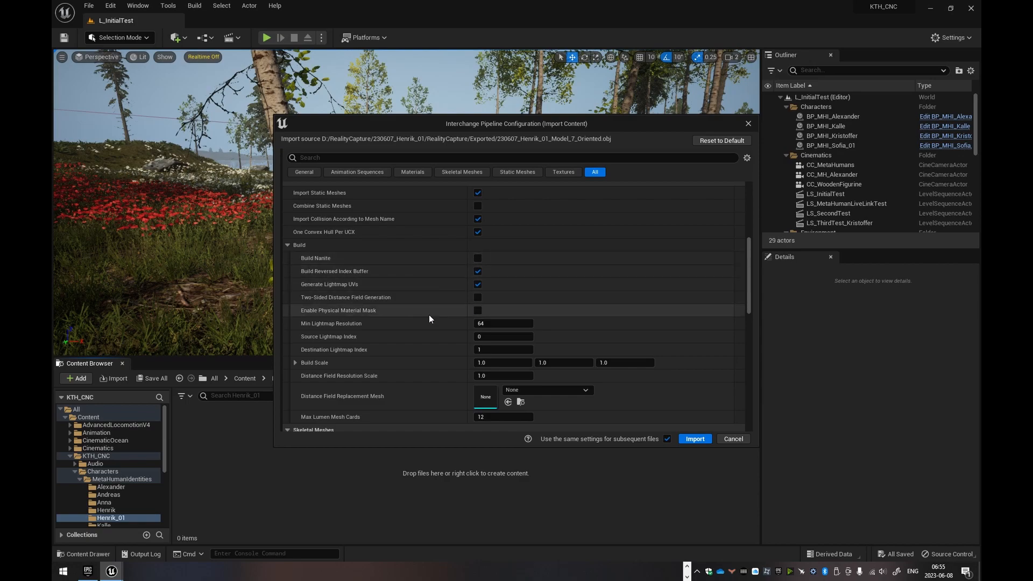
{"action": "scroll", "coordinate": [431, 323], "scroll_direction": "down", "scroll_amount": 15}
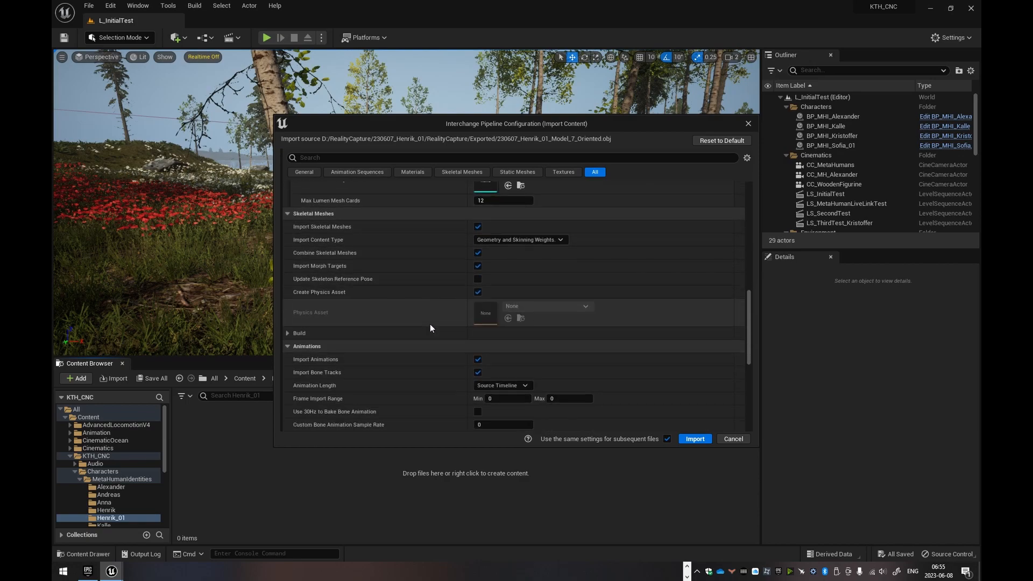
{"action": "scroll", "coordinate": [431, 323], "scroll_direction": "down", "scroll_amount": 20}
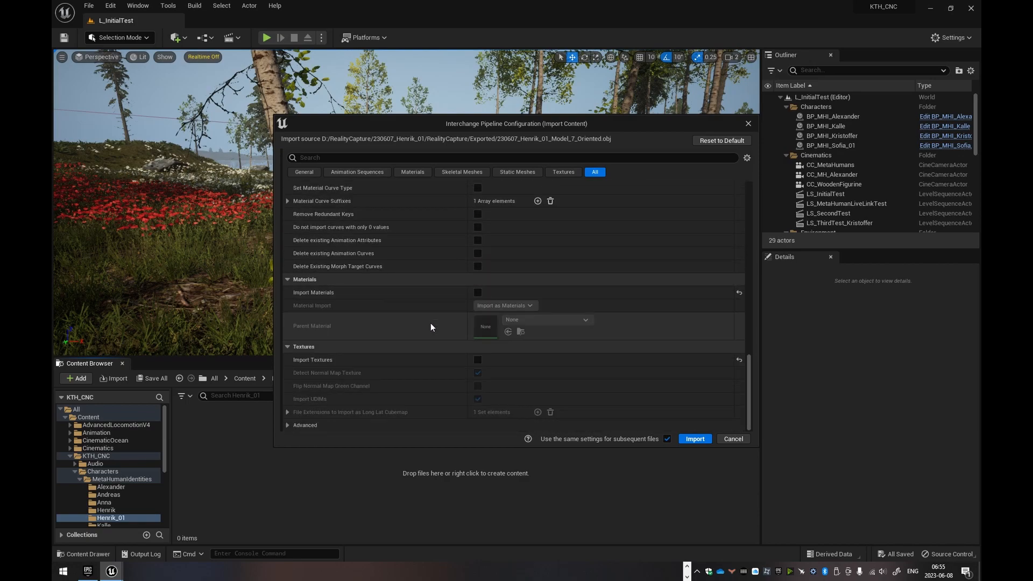
Step: Import the oriented head scan OBJ with the configured settings and save all unsaved assets
{"action": "left_click", "coordinate": [695, 439]}
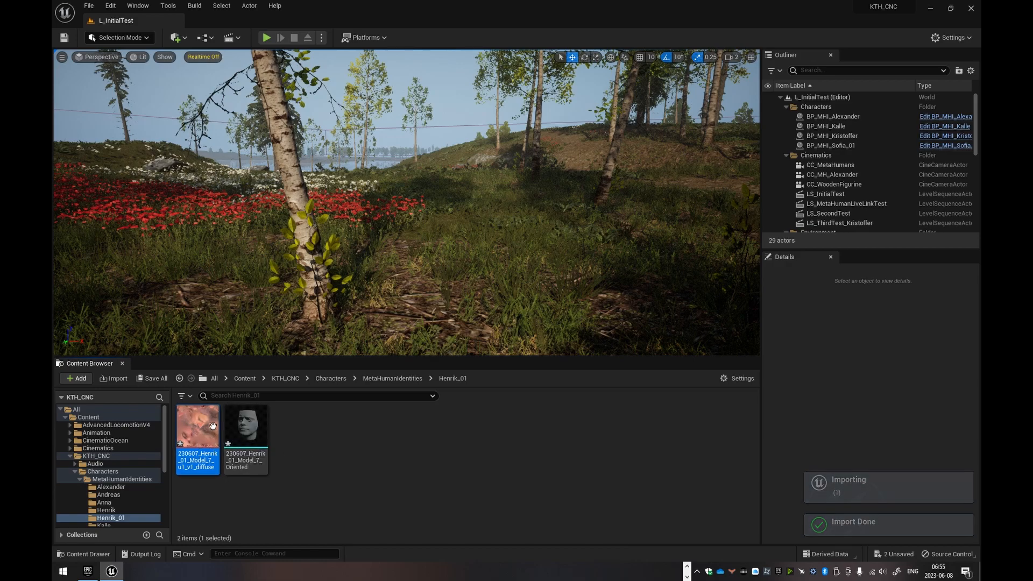
{"action": "left_click", "coordinate": [258, 430]}
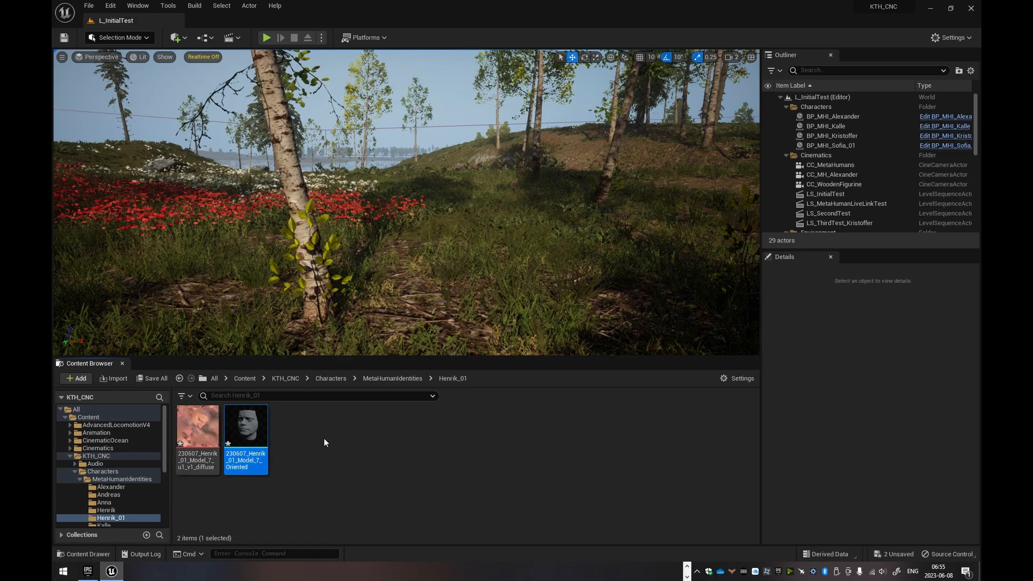
{"action": "key", "text": "ctrl+shift+s"}
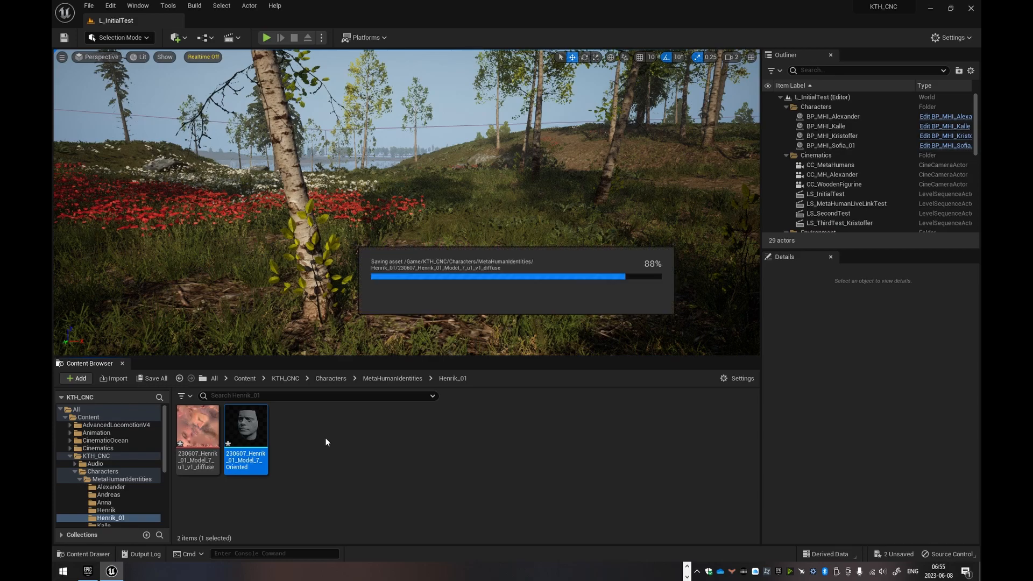
{"action": "left_click", "coordinate": [338, 443]}
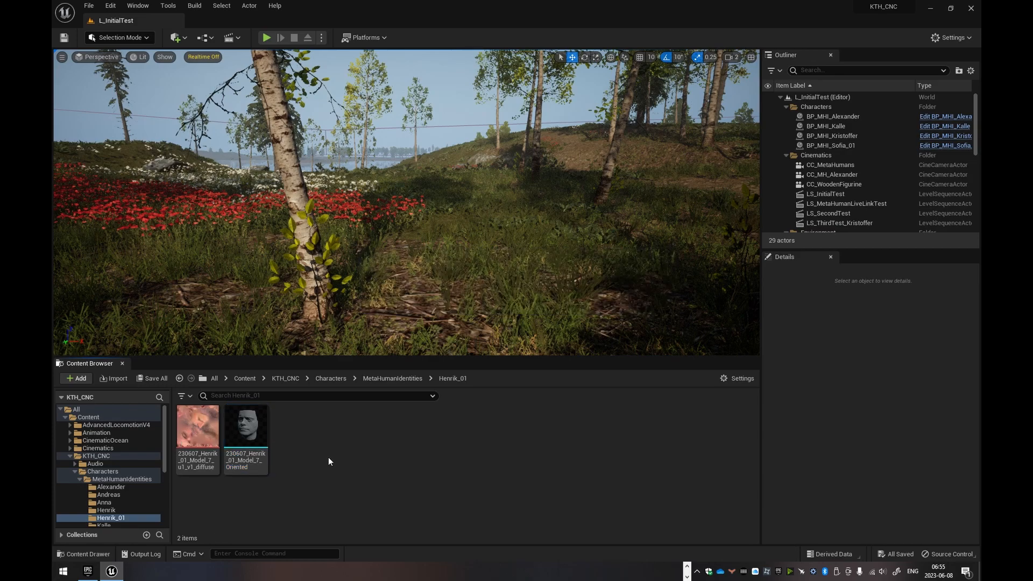
Step: Open the imported diffuse texture to inspect it, and close its editor
{"action": "left_click", "coordinate": [202, 428]}
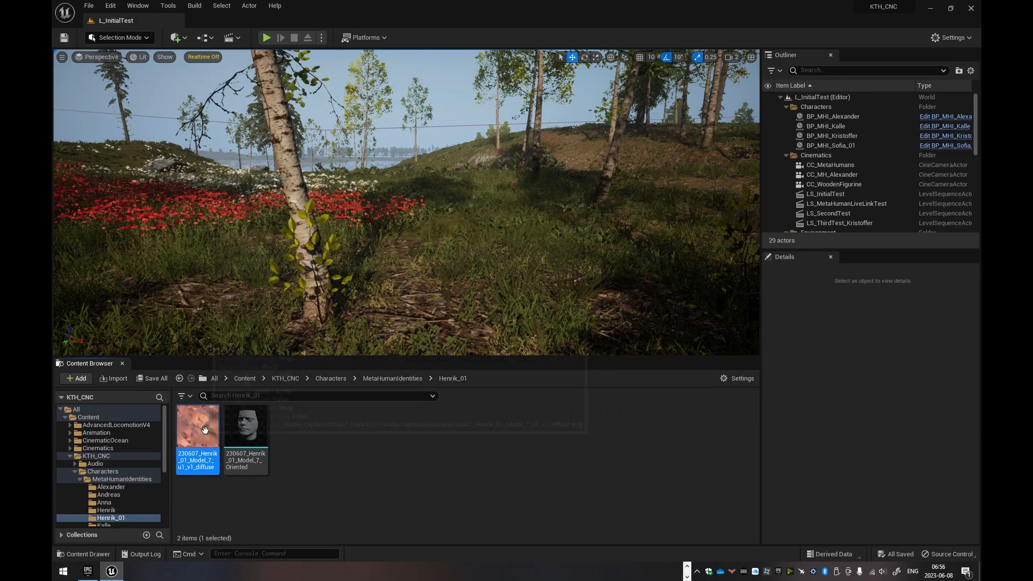
{"action": "double_click", "coordinate": [204, 430]}
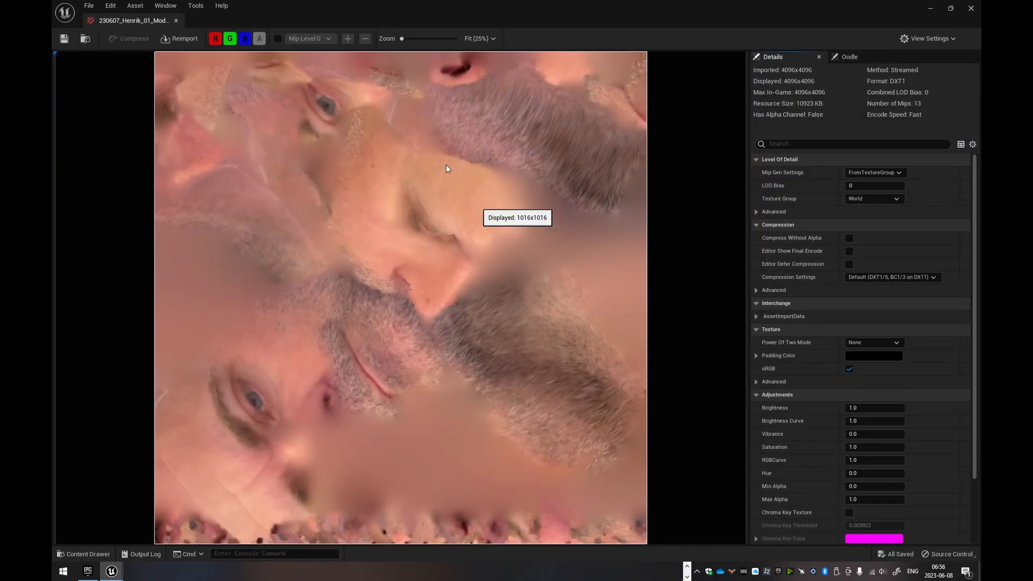
{"action": "left_click", "coordinate": [176, 20]}
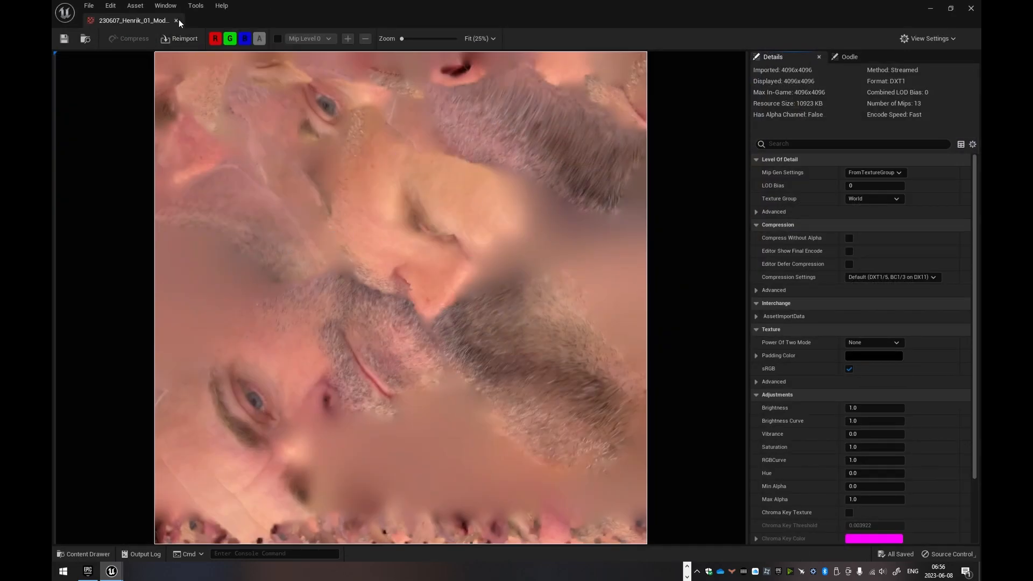
{"action": "left_click", "coordinate": [290, 436]}
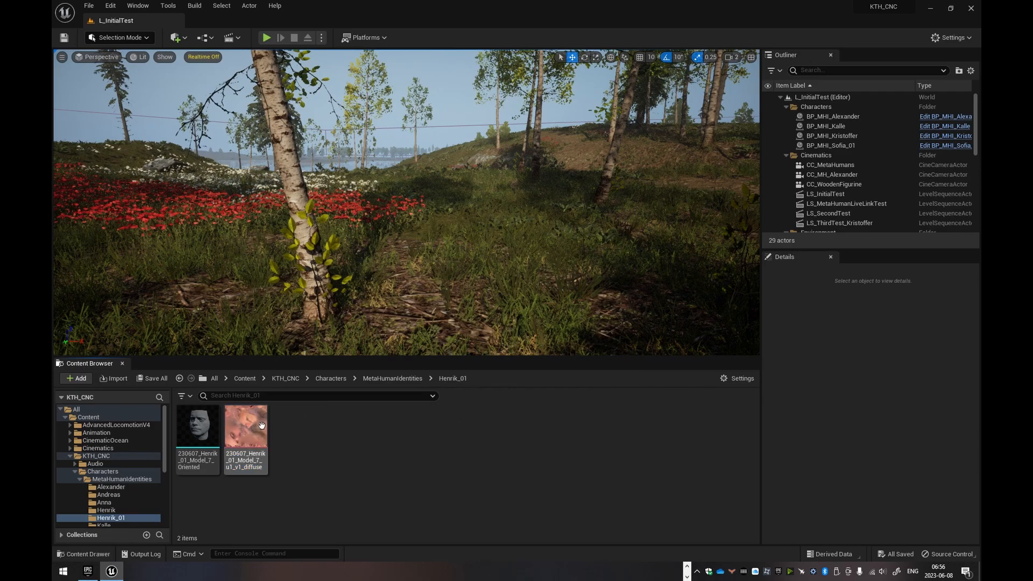
{"action": "right_click", "coordinate": [318, 437]}
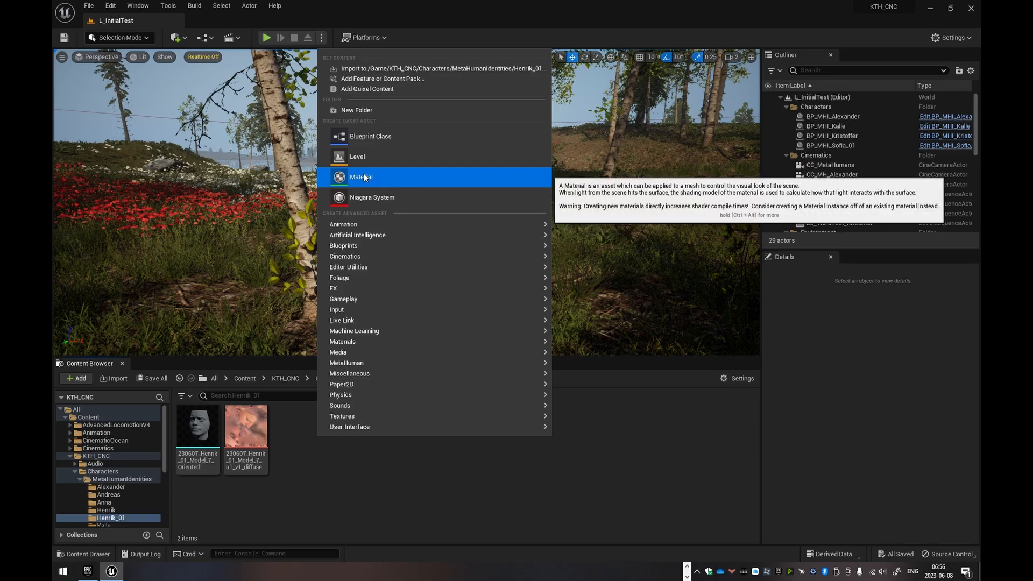
{"action": "mouse_move", "coordinate": [382, 342]}
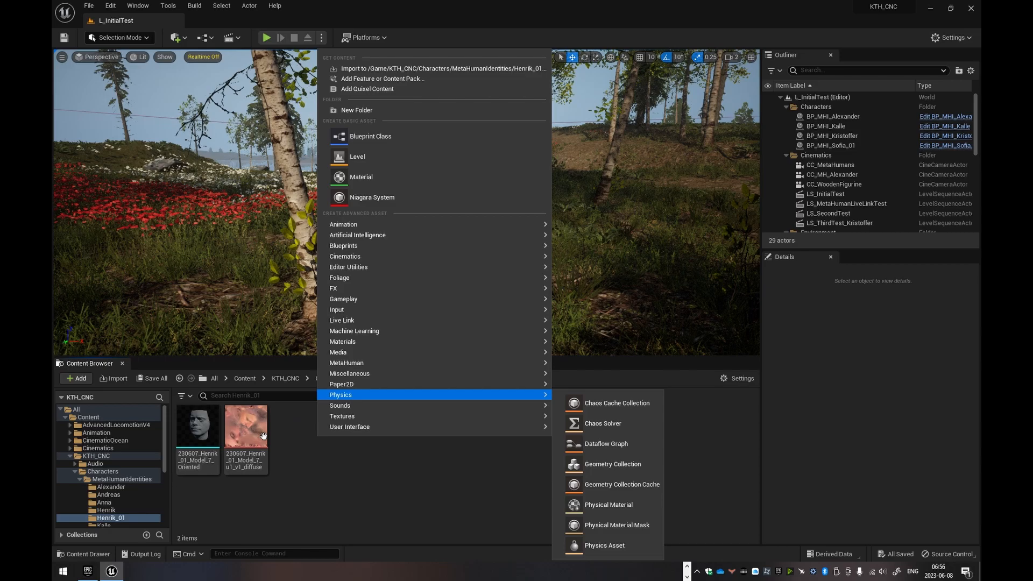
{"action": "left_click", "coordinate": [410, 479]}
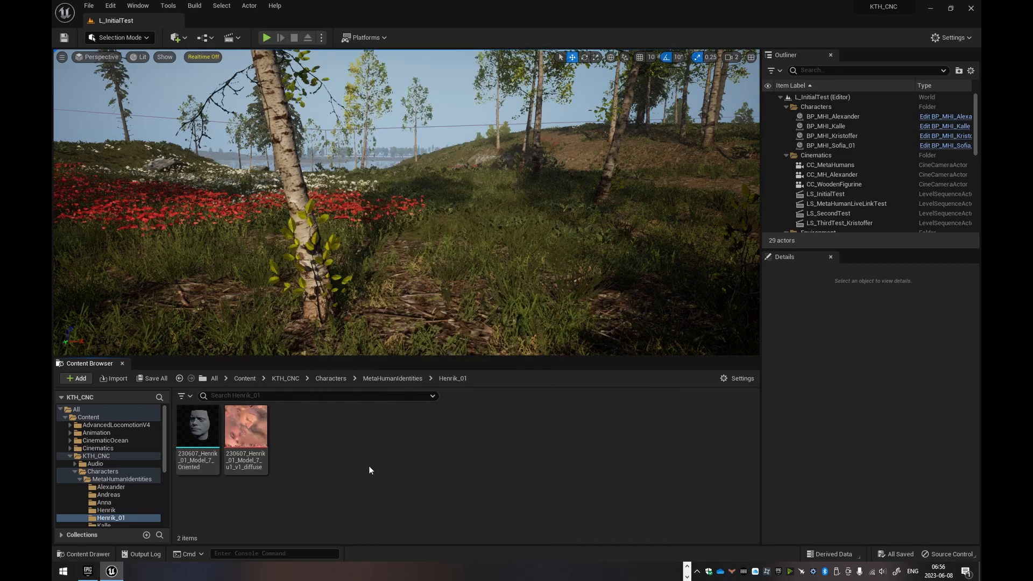
Step: Create a material in the current folder, named with the prefix M_MHI_, the scan subject's first name and the suffix _01
{"action": "right_click", "coordinate": [373, 447]}
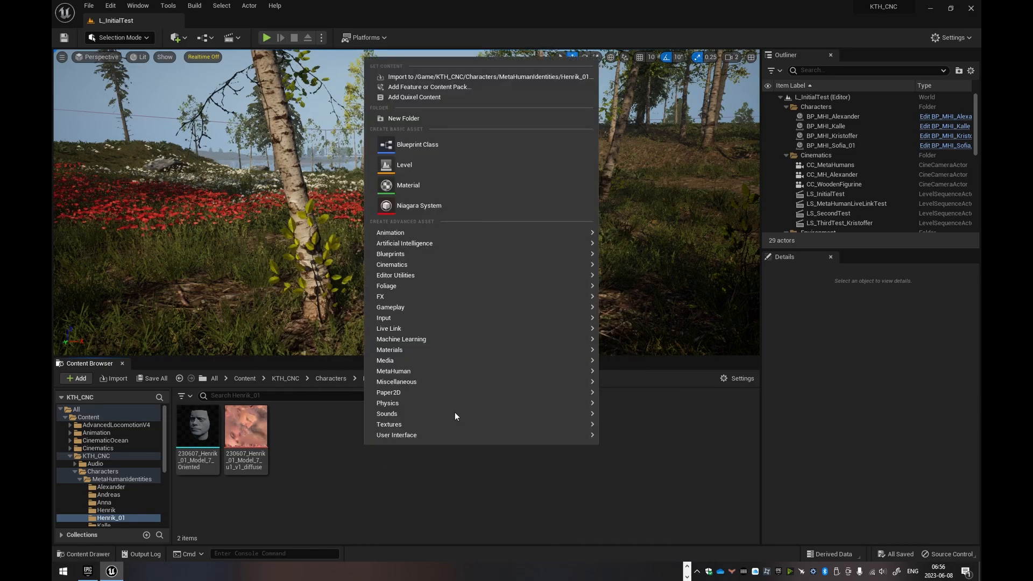
{"action": "left_click", "coordinate": [420, 182]}
{"action": "type", "text": "M"}
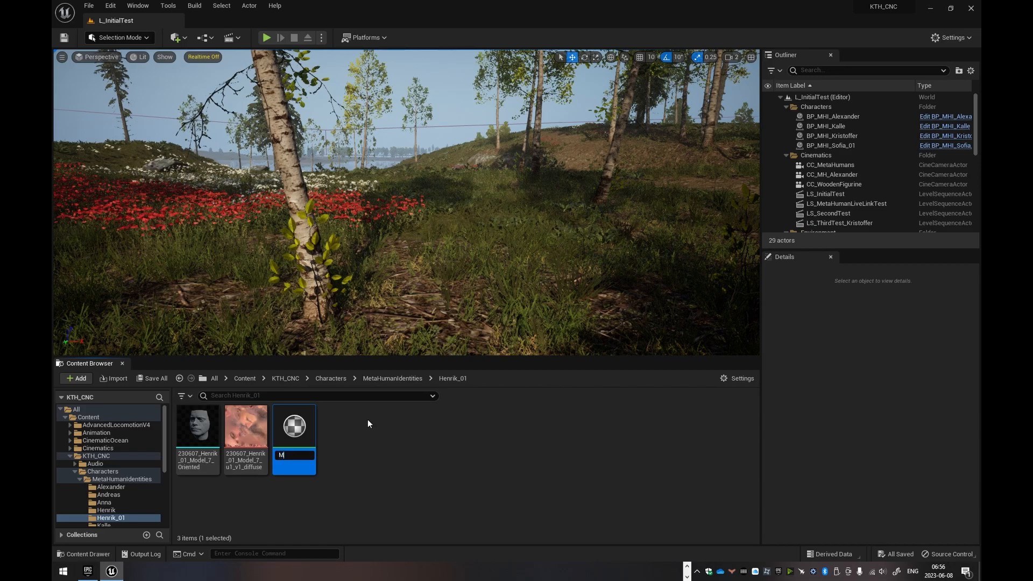
{"action": "type", "text": "_MHI"}
{"action": "type", "text": "_HE"}
{"action": "type", "text": "nrik_"}
{"action": "type", "text": "01"}
{"action": "key", "text": "Return"}
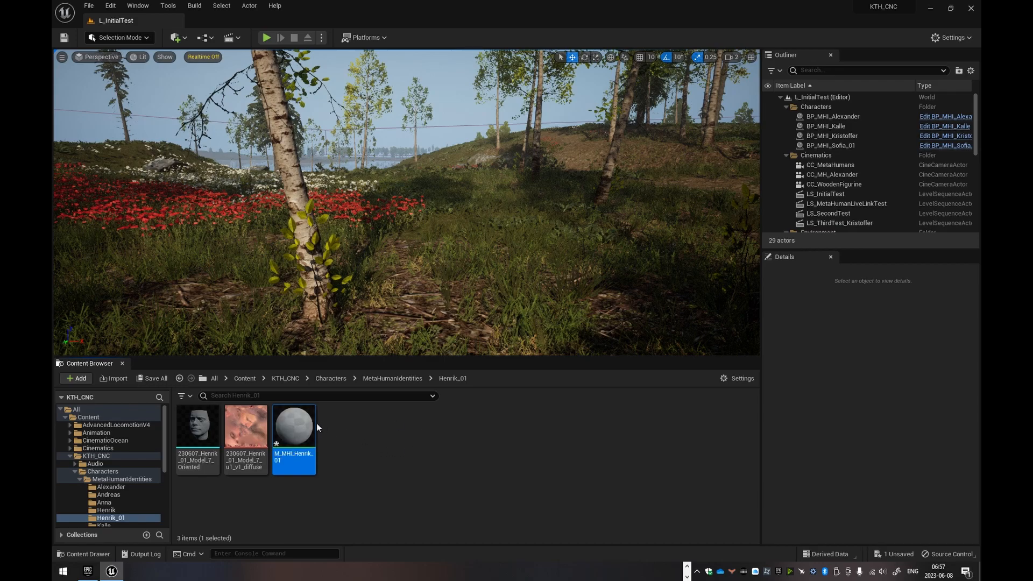
Step: Open the new material and connect a Constant node with value 0.9 to its Roughness input
{"action": "double_click", "coordinate": [301, 430]}
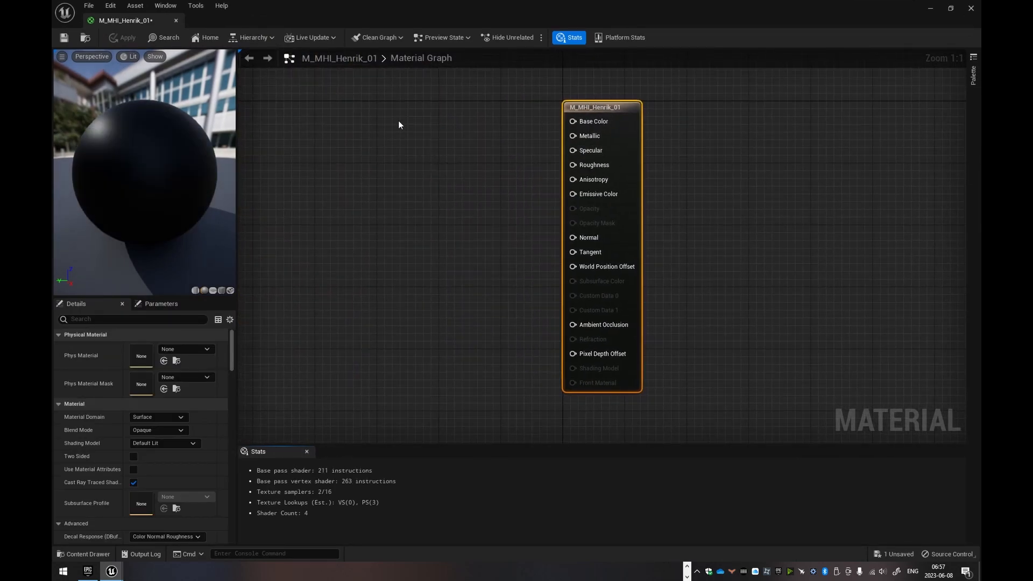
{"action": "left_click", "coordinate": [470, 157]}
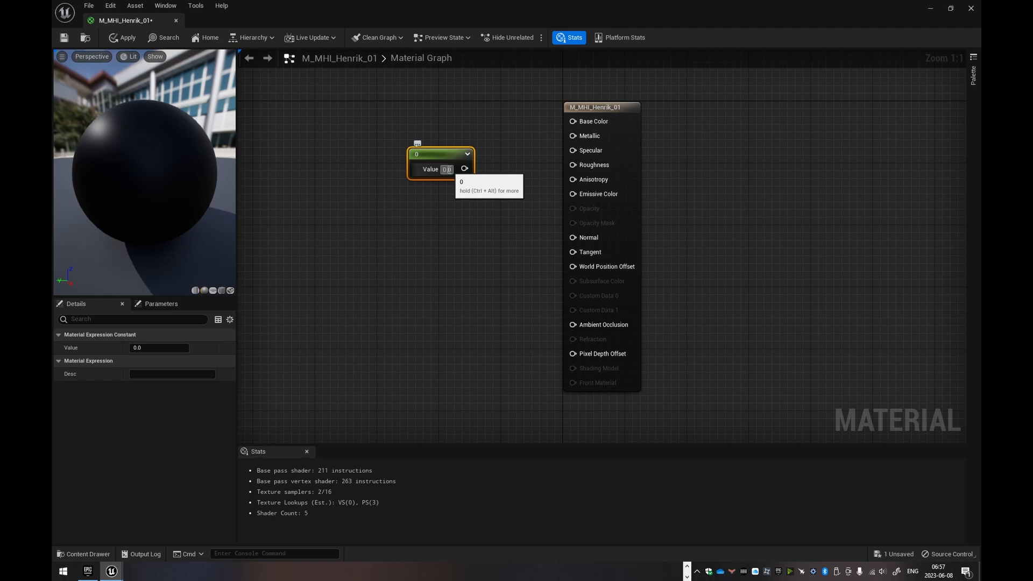
{"action": "type", "text": "0.9"}
{"action": "key", "text": "Return"}
{"action": "left_click", "coordinate": [495, 167]}
{"action": "left_click_drag", "start_coordinate": [464, 168], "coordinate": [574, 168]}
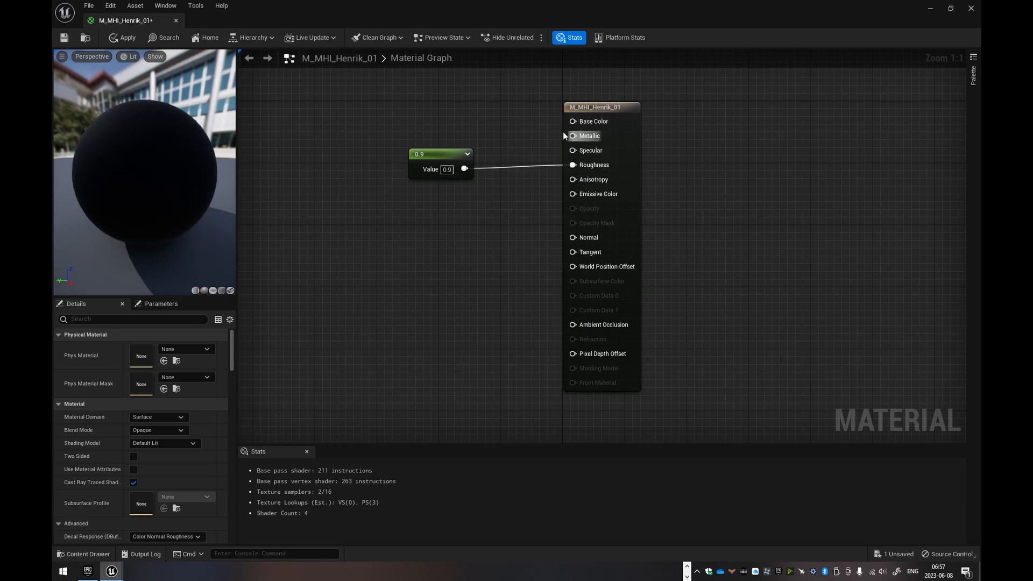
Step: Add a Texture Sample node to the material graph, above and to the left of the 0.9 constant
{"action": "right_click_drag", "start_coordinate": [450, 122], "coordinate": [507, 135]}
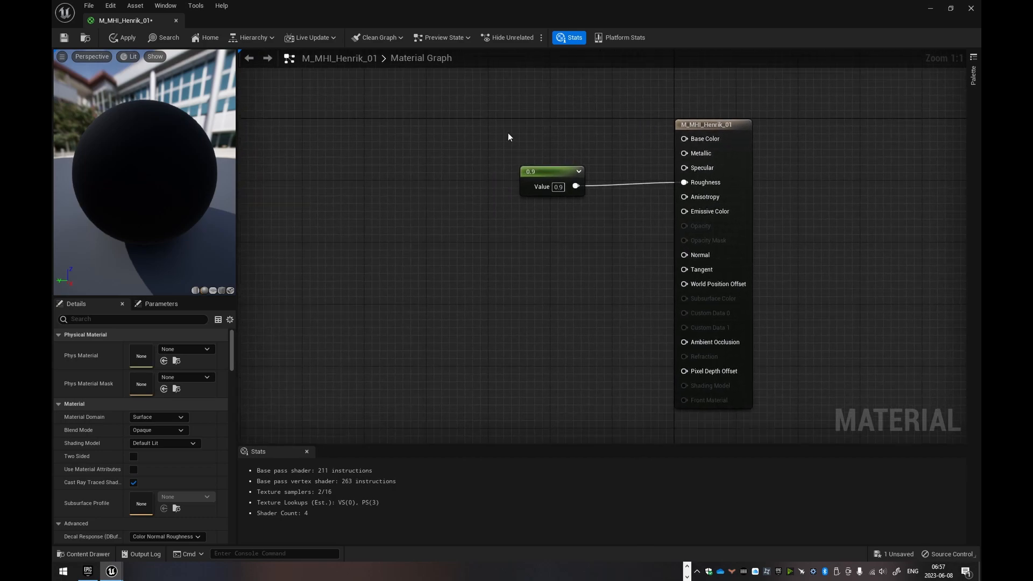
{"action": "left_click", "coordinate": [443, 107]}
{"action": "left_click_drag", "start_coordinate": [492, 113], "coordinate": [441, 92]}
{"action": "left_click", "coordinate": [540, 132]}
{"action": "left_click", "coordinate": [425, 114]}
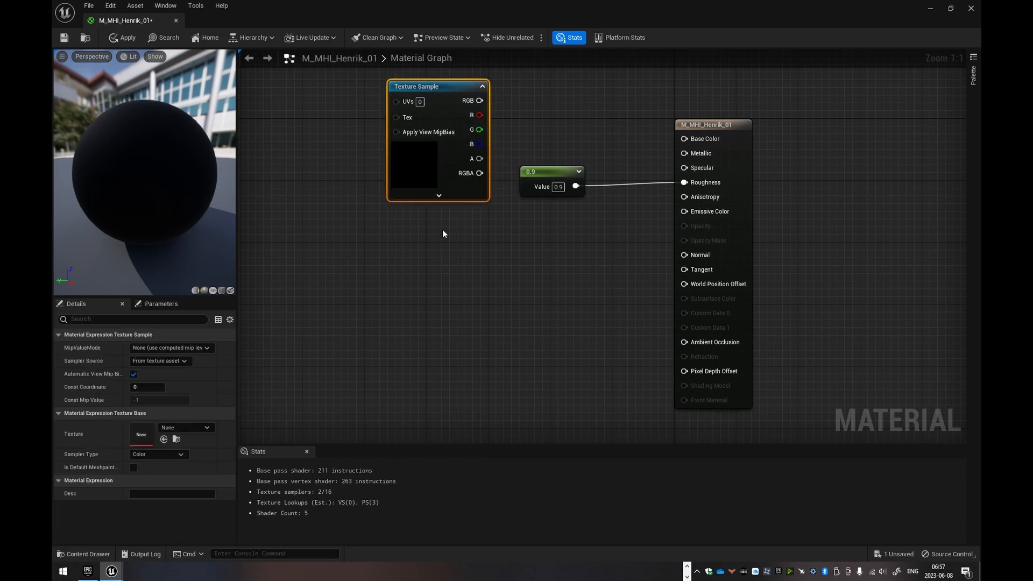
Step: Assign the 230607 Model_7_u1_v1_diffuse head scan texture to the Texture Sample node
{"action": "left_click", "coordinate": [199, 428]}
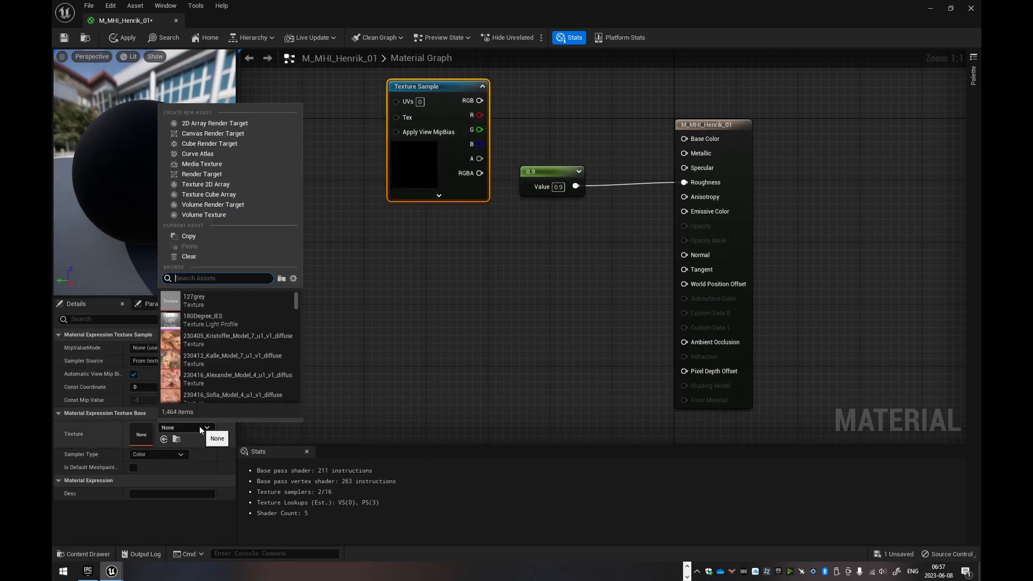
{"action": "type", "text": "henrik"}
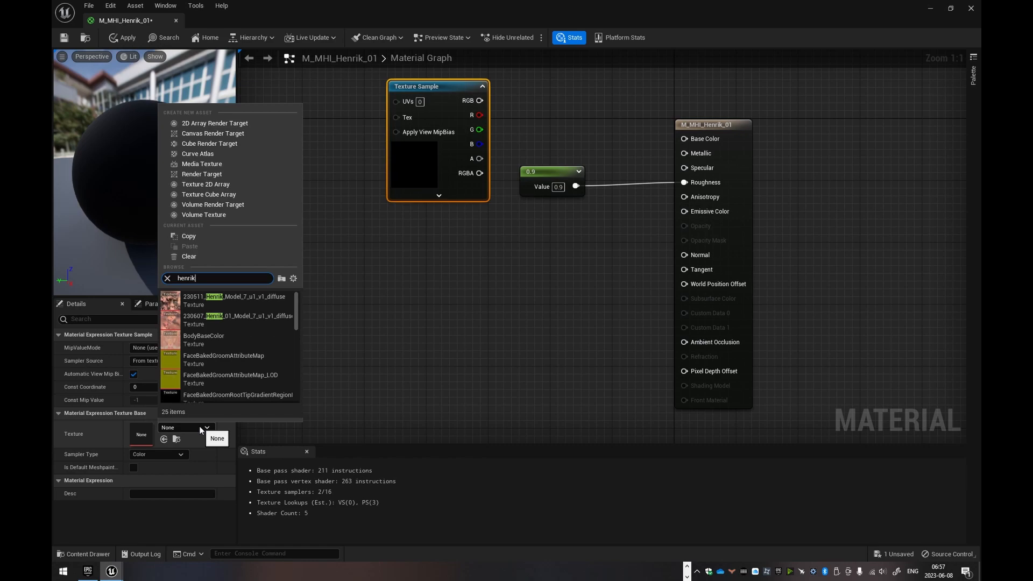
{"action": "type", "text": "_"}
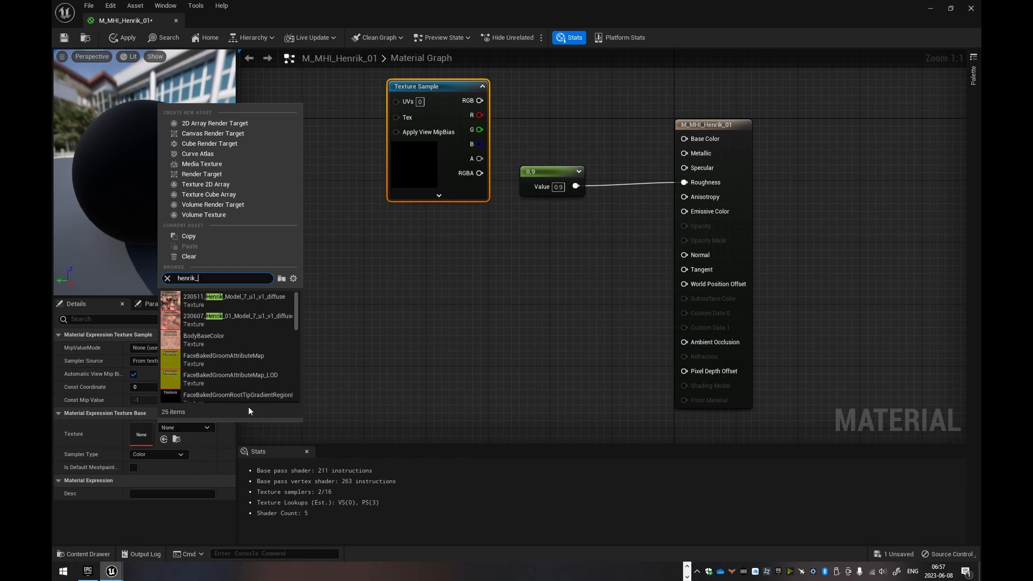
{"action": "key", "text": "BackSpace"}
{"action": "mouse_move", "coordinate": [237, 321]}
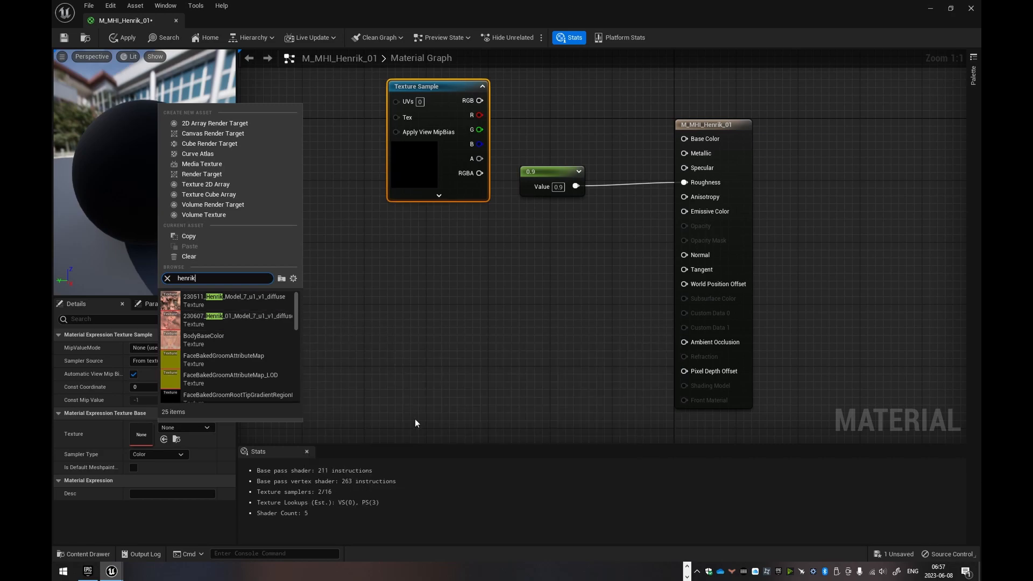
{"action": "left_click", "coordinate": [234, 314]}
{"action": "left_click", "coordinate": [494, 242]}
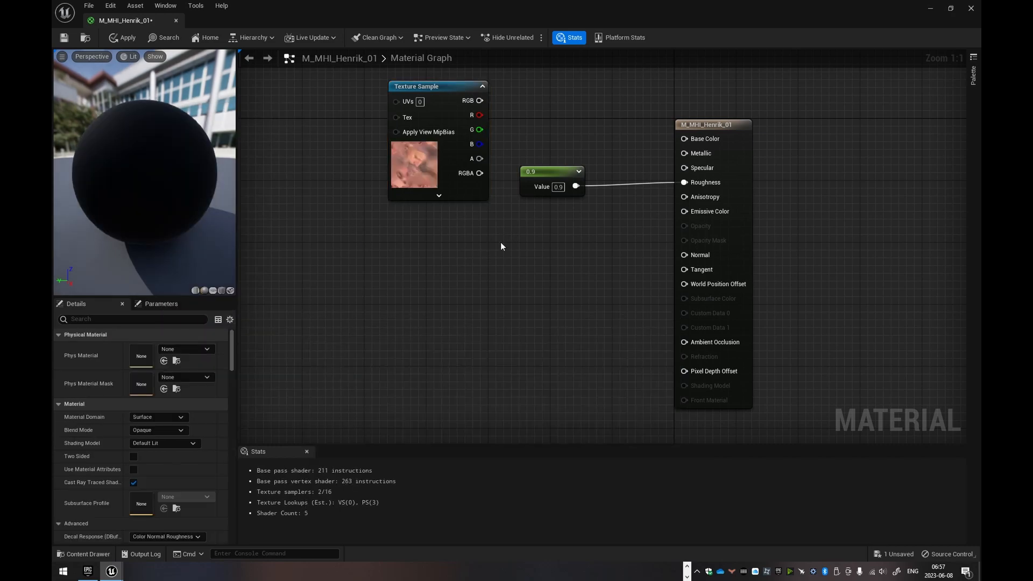
Step: Connect the Texture Sample's RGB output to the material's Base Color input
{"action": "right_click_drag", "start_coordinate": [500, 242], "coordinate": [458, 312]}
{"action": "left_click_drag", "start_coordinate": [434, 171], "coordinate": [640, 208]}
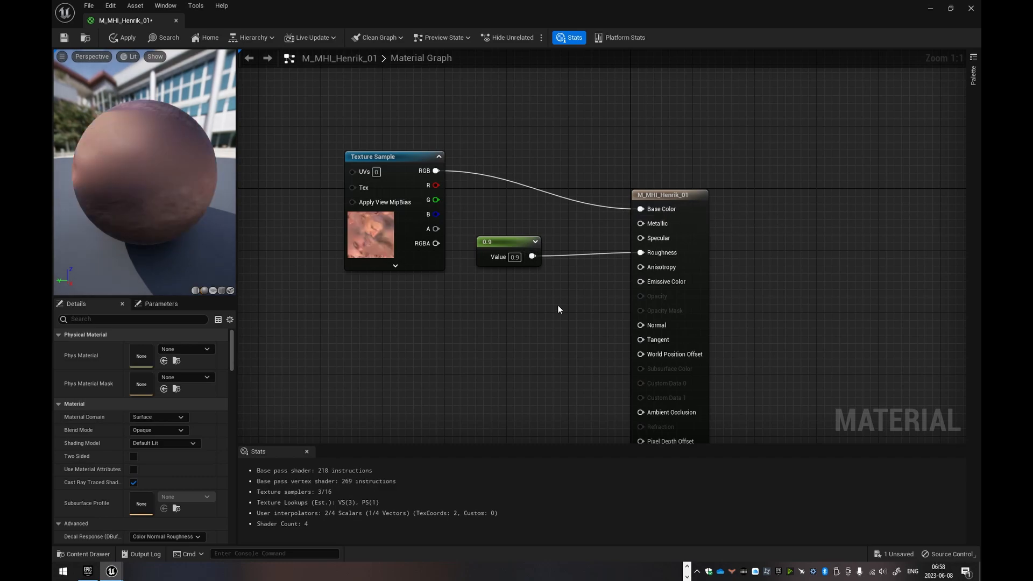
{"action": "right_click_drag", "start_coordinate": [511, 351], "coordinate": [519, 278]}
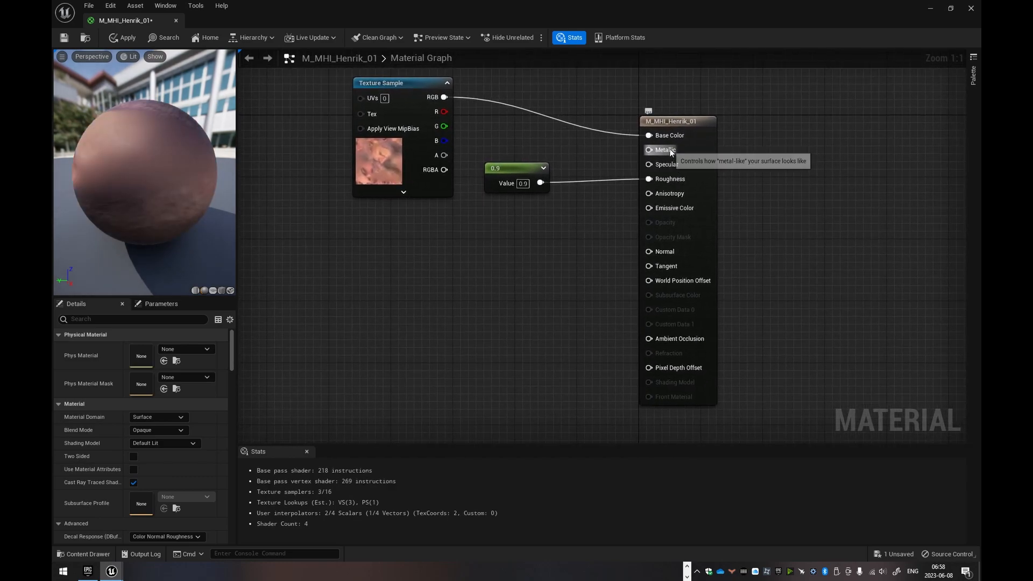
{"action": "right_click_drag", "start_coordinate": [578, 269], "coordinate": [604, 288]}
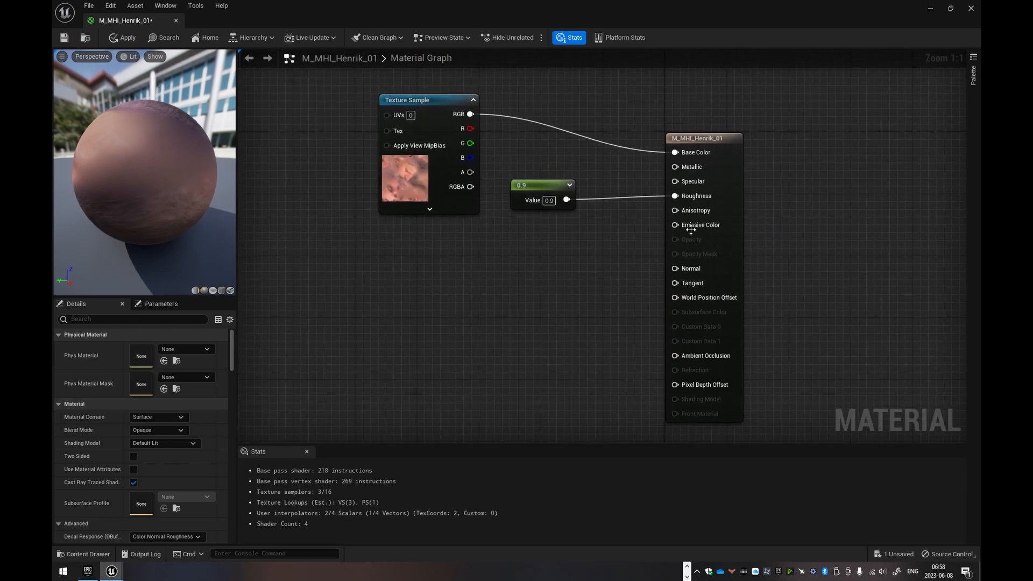
Step: Save the new head scan material and close its editor
{"action": "left_click", "coordinate": [64, 38]}
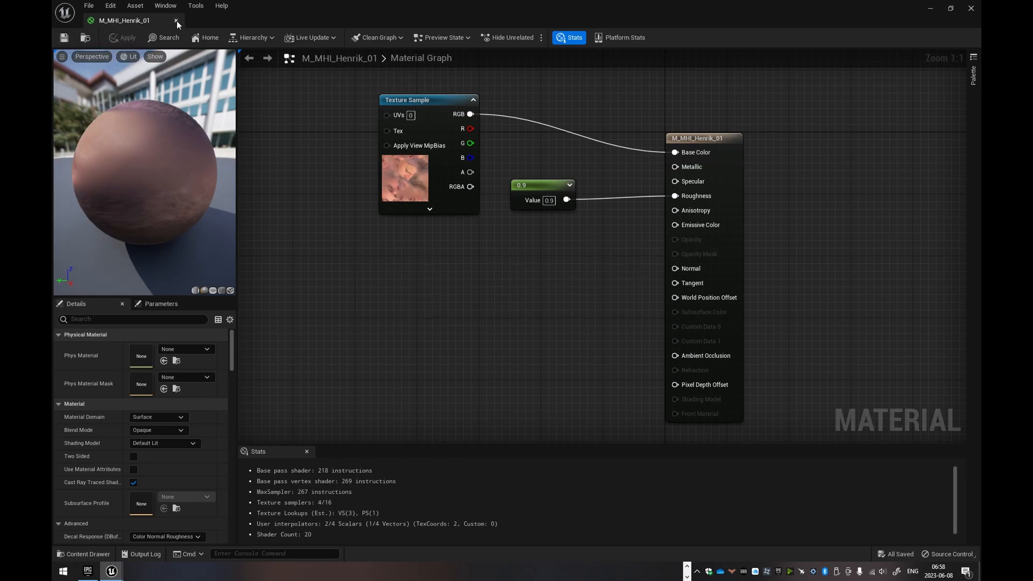
{"action": "left_click", "coordinate": [176, 20]}
{"action": "left_click", "coordinate": [487, 390]}
Step: Open the oriented head scan mesh and assign the new head scan material to its Element 0 material slot
{"action": "double_click", "coordinate": [203, 429]}
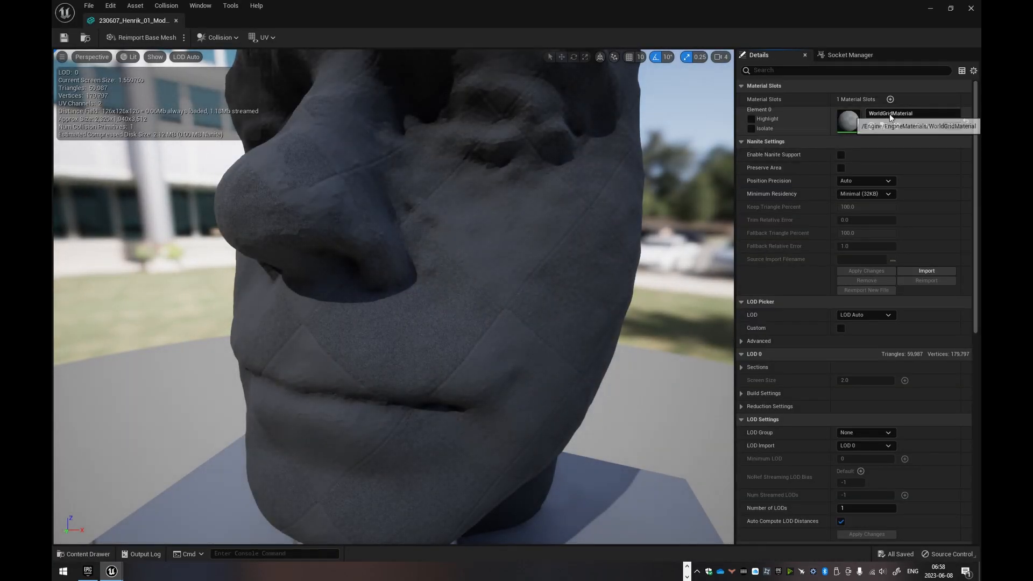
{"action": "left_click", "coordinate": [890, 114]}
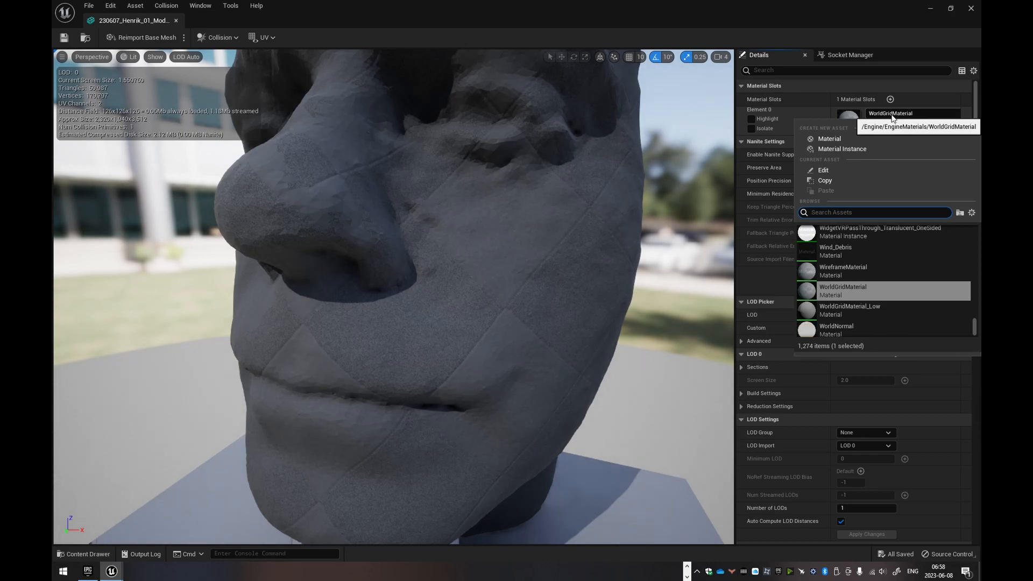
{"action": "type", "text": "henrik"}
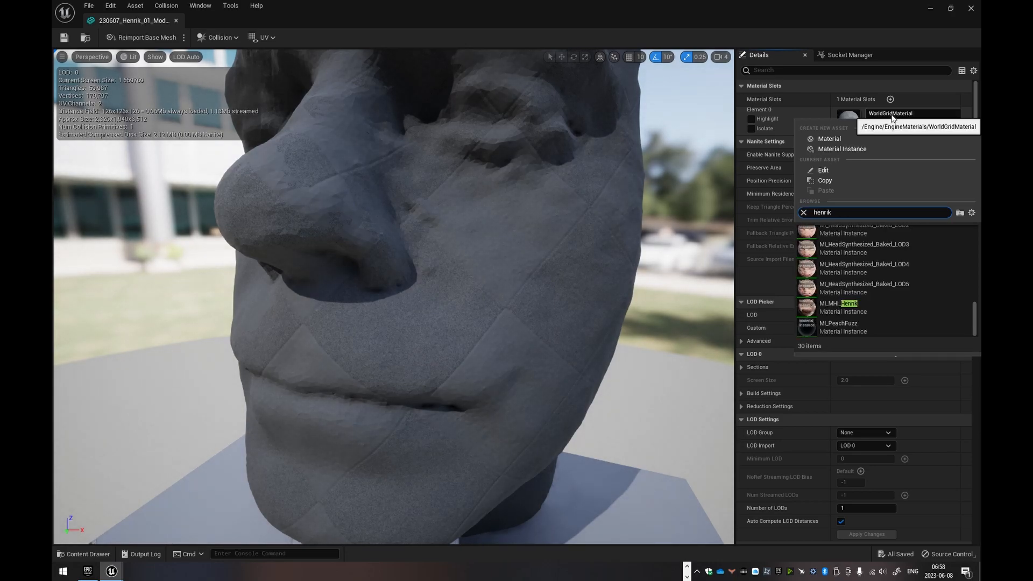
{"action": "type", "text": "_01"}
{"action": "key", "text": "Down"}
{"action": "key", "text": "Return"}
Step: Inspect the textured head in the mesh preview with the view mode set to Unlit
{"action": "left_click_drag", "start_coordinate": [503, 256], "coordinate": [462, 247]}
{"action": "scroll", "coordinate": [461, 248], "scroll_direction": "down", "scroll_amount": 2}
{"action": "right_click_drag", "start_coordinate": [421, 235], "coordinate": [398, 228]}
{"action": "left_click", "coordinate": [128, 57]}
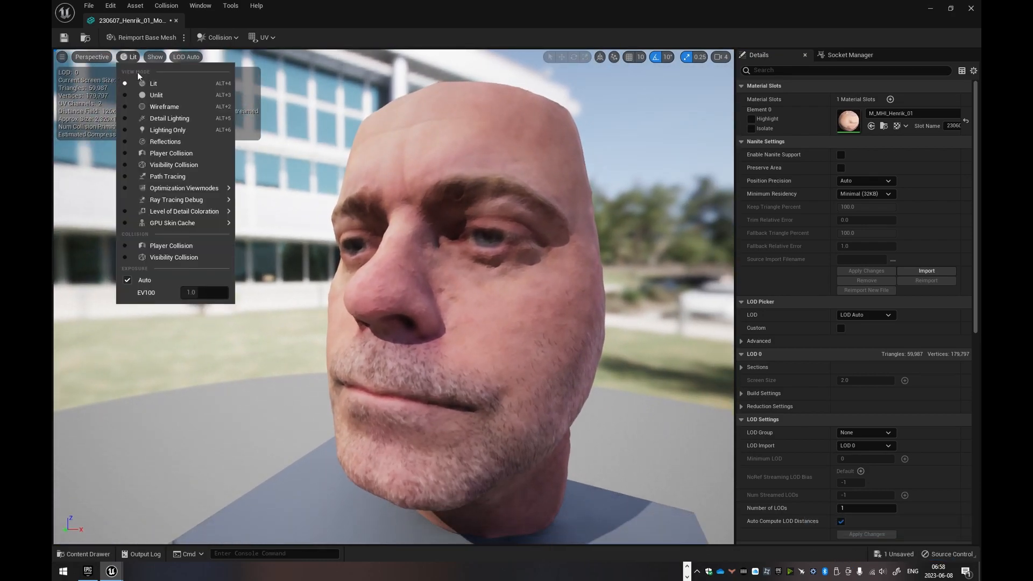
{"action": "left_click", "coordinate": [150, 92]}
{"action": "right_click_drag", "start_coordinate": [483, 286], "coordinate": [393, 332]}
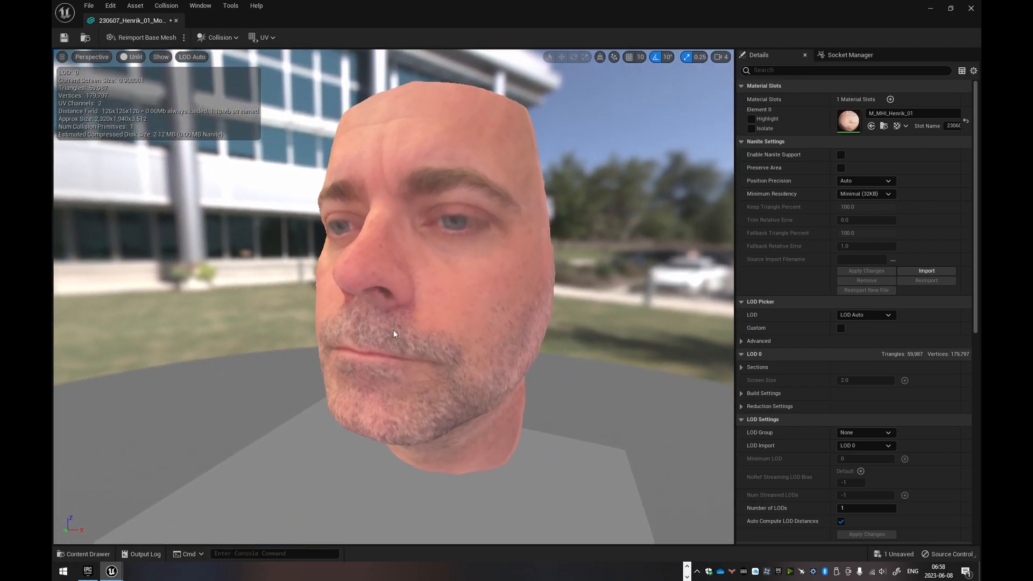
Step: Save the head scan mesh and close its editor
{"action": "left_click", "coordinate": [68, 39]}
{"action": "left_click", "coordinate": [176, 20]}
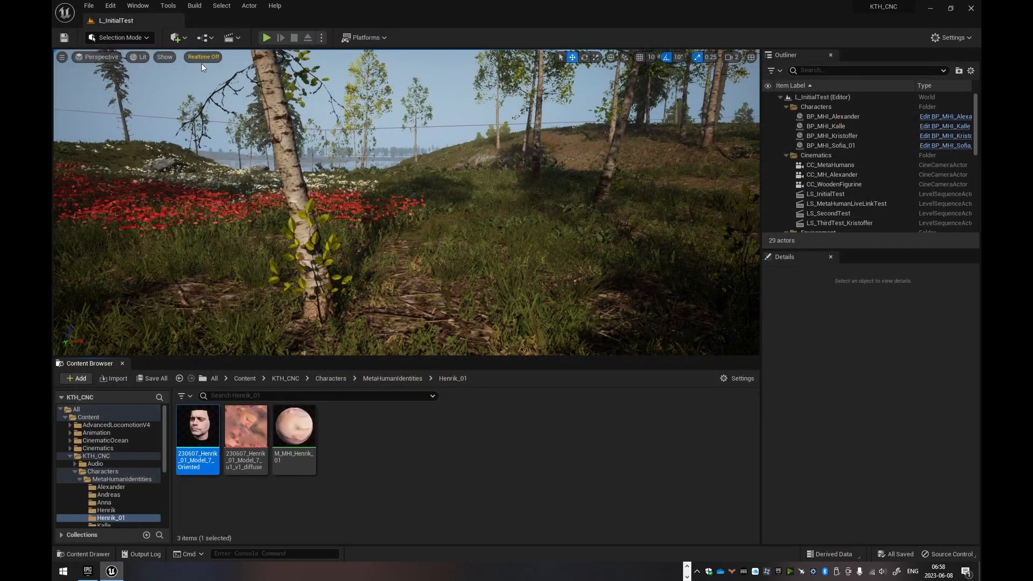
{"action": "left_click", "coordinate": [380, 454]}
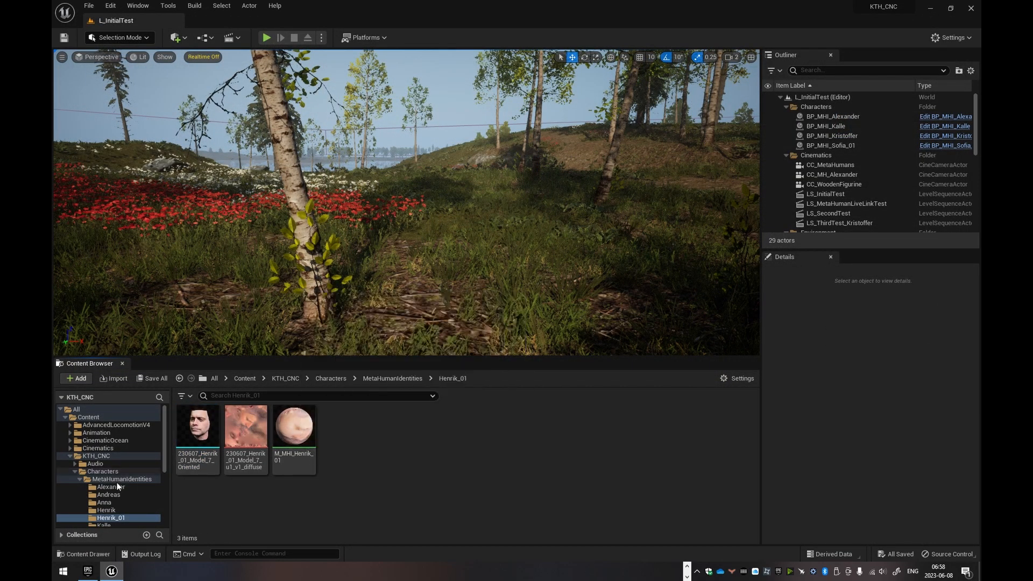
Step: Open the M_Master_Simple material from the Master folder inside KTH_CNC's MaterialLibrary
{"action": "left_click", "coordinate": [297, 436]}
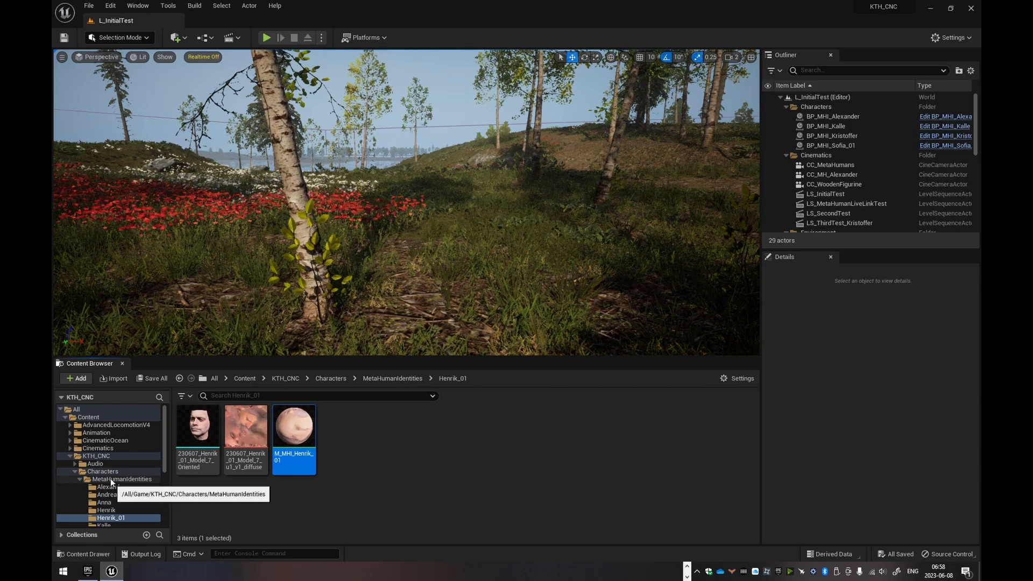
{"action": "scroll", "coordinate": [102, 458], "scroll_direction": "down", "scroll_amount": 3}
{"action": "scroll", "coordinate": [113, 495], "scroll_direction": "down", "scroll_amount": 1}
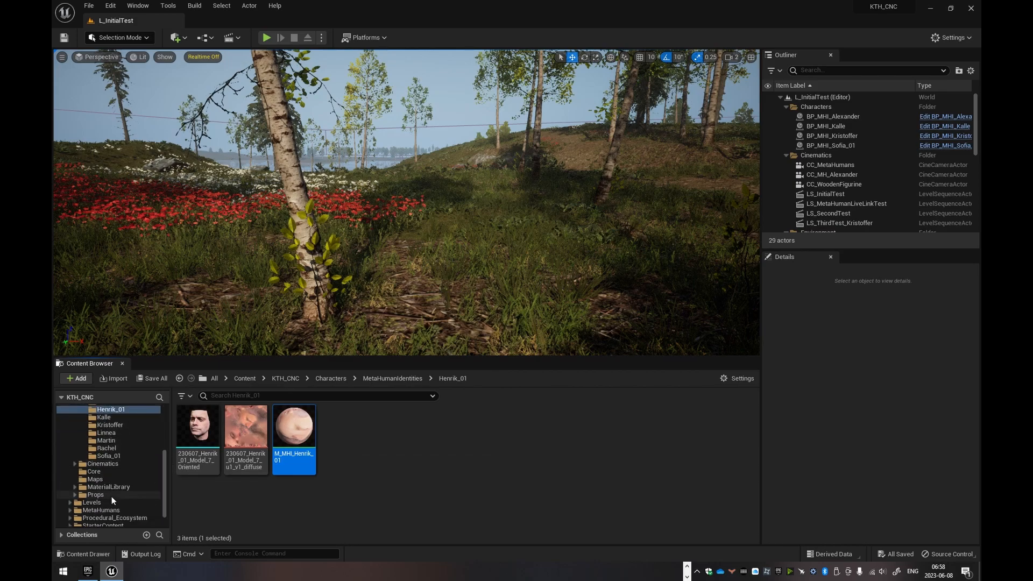
{"action": "left_click", "coordinate": [109, 487]}
{"action": "left_click", "coordinate": [201, 429]}
{"action": "double_click", "coordinate": [201, 429]}
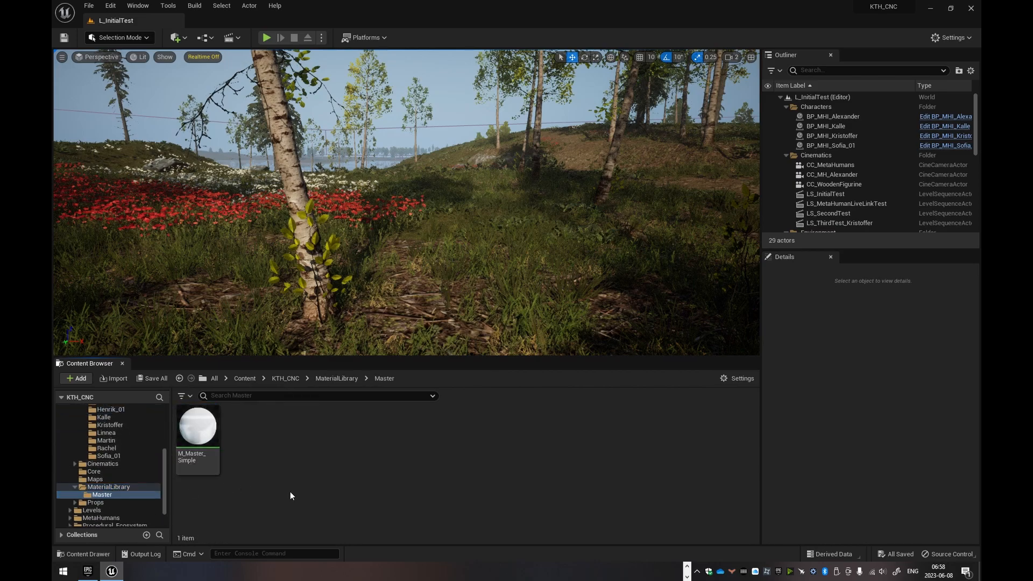
{"action": "double_click", "coordinate": [197, 425]}
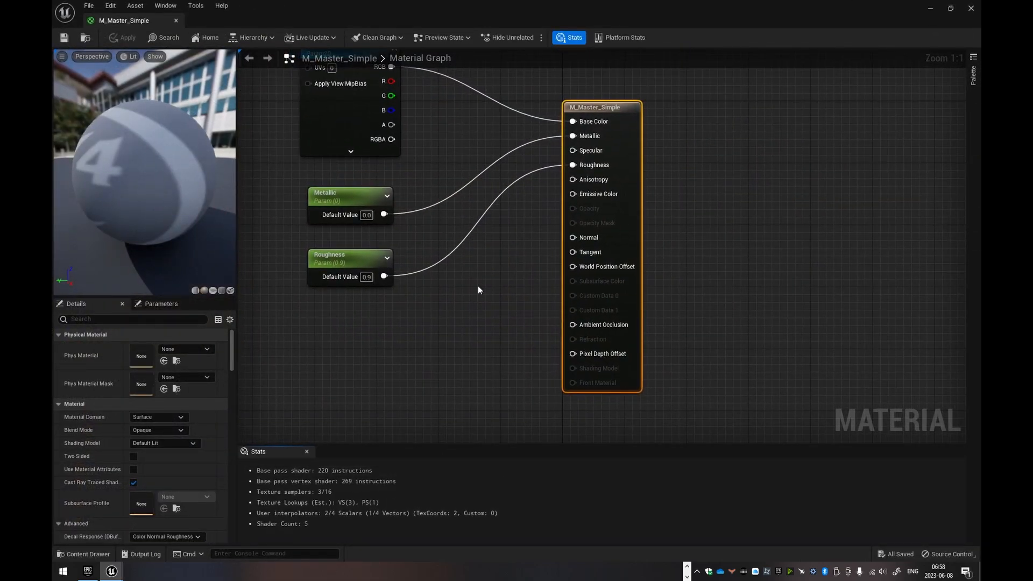
Step: Examine how the T_BaseColour, Metallic and Roughness parameters feed the M_Master_Simple material
{"action": "scroll", "coordinate": [478, 285], "scroll_direction": "down", "scroll_amount": 2}
{"action": "right_click_drag", "start_coordinate": [507, 318], "coordinate": [515, 288]}
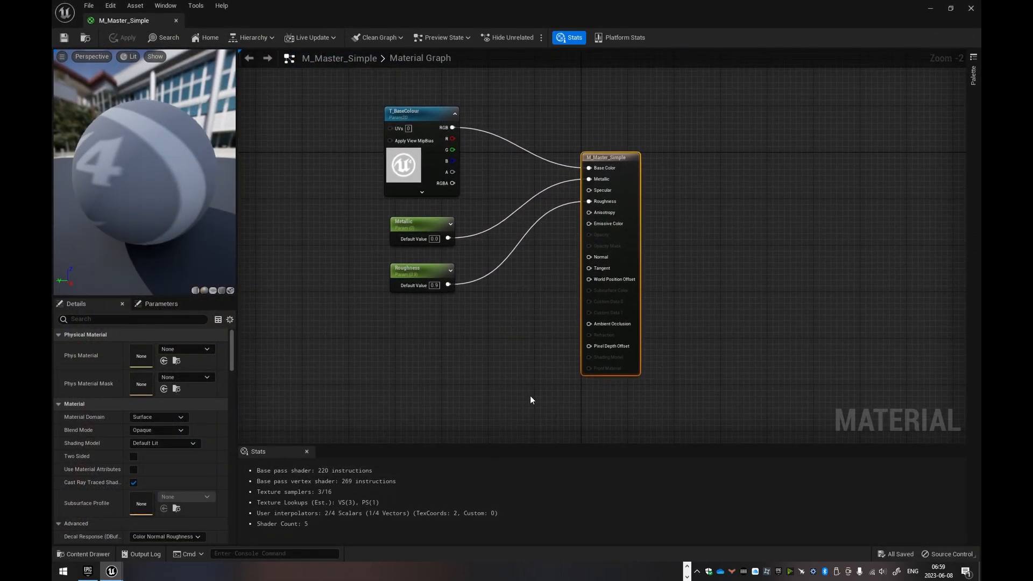
{"action": "scroll", "coordinate": [499, 293], "scroll_direction": "up", "scroll_amount": 2}
{"action": "mouse_move", "coordinate": [516, 288]}
{"action": "right_mouse_down"}
{"action": "mouse_move", "coordinate": [526, 276]}
{"action": "mouse_move", "coordinate": [534, 289]}
{"action": "right_mouse_up"}
{"action": "scroll", "coordinate": [533, 288], "scroll_direction": "down", "scroll_amount": 1}
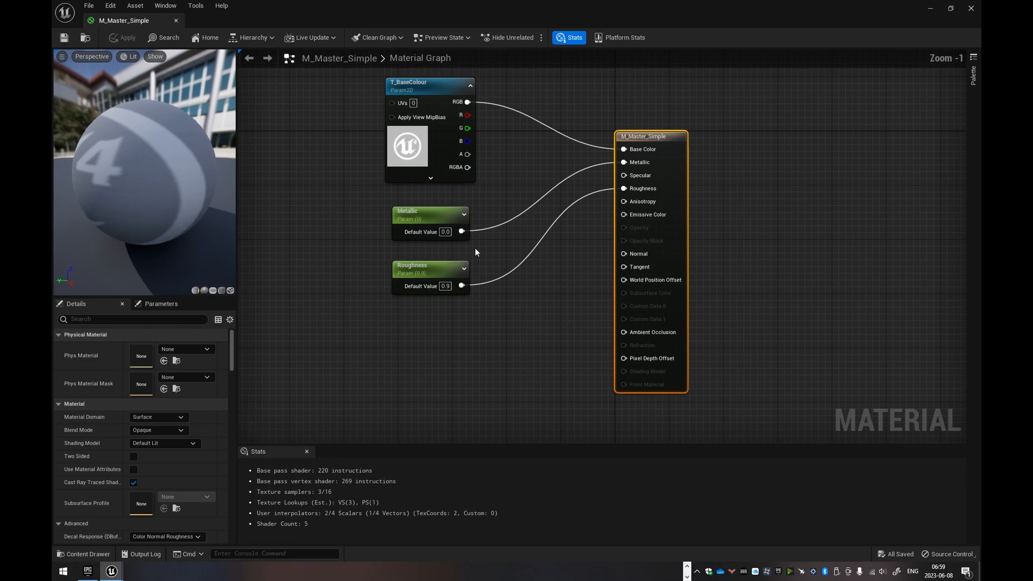
{"action": "left_click", "coordinate": [420, 215]}
{"action": "left_click", "coordinate": [424, 268]}
{"action": "left_click", "coordinate": [482, 324]}
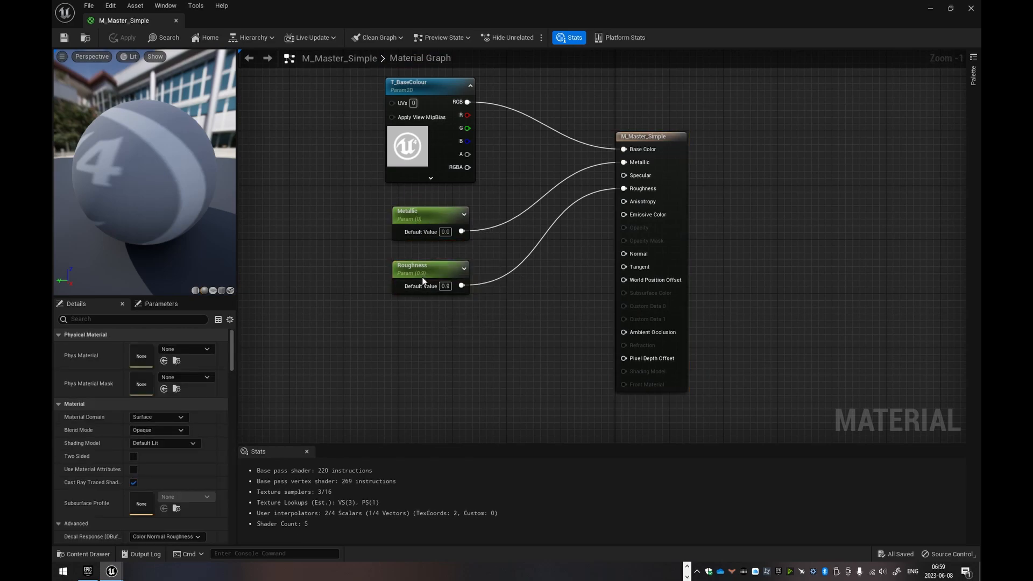
Step: Try converting a new Constant node below the Roughness parameter into a parameter, and delete it
{"action": "right_click_drag", "start_coordinate": [460, 345], "coordinate": [480, 330]}
{"action": "left_click", "coordinate": [455, 337]}
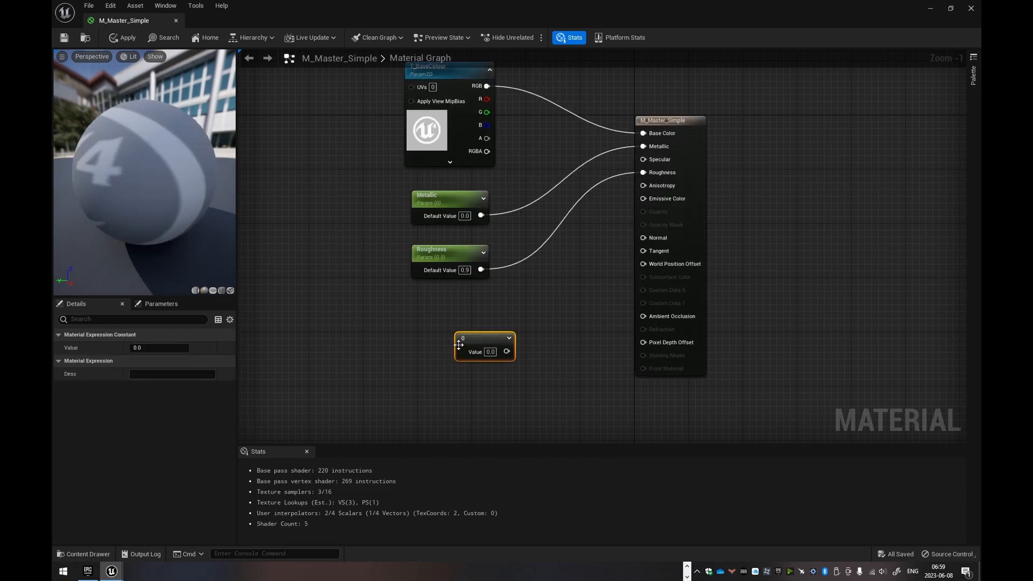
{"action": "right_click", "coordinate": [487, 338]}
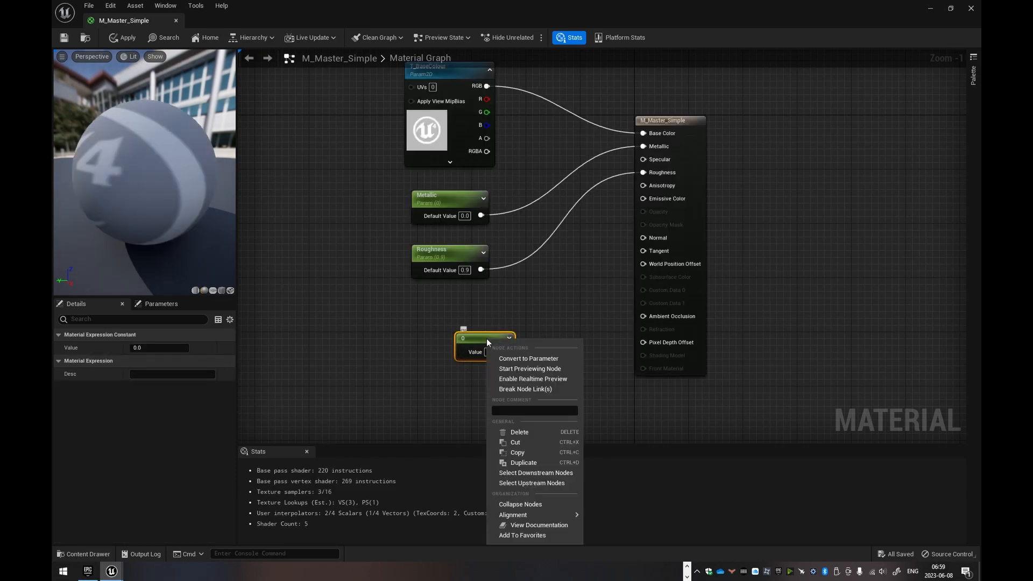
{"action": "left_click", "coordinate": [533, 357]}
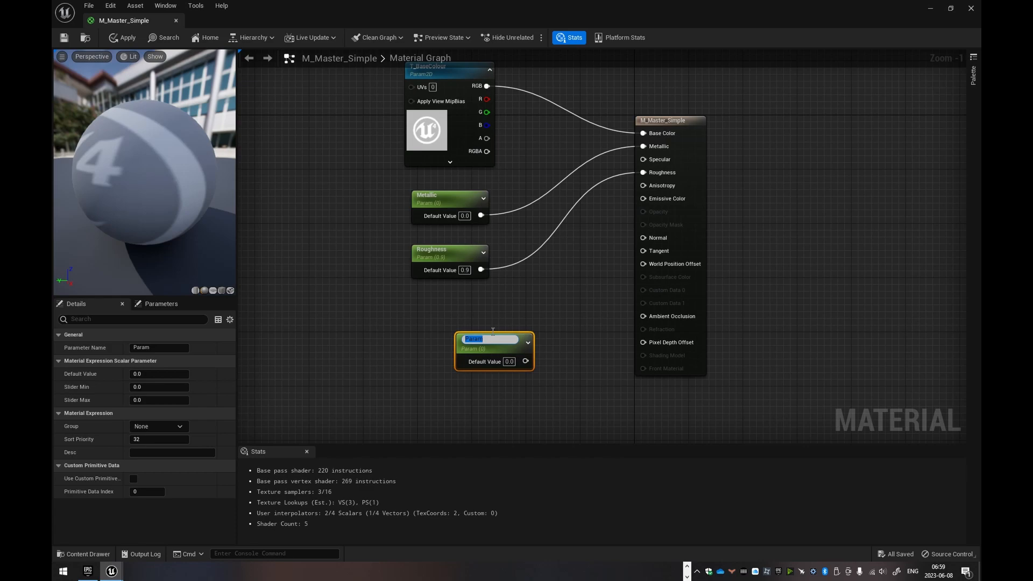
{"action": "left_click", "coordinate": [491, 321]}
{"action": "left_click", "coordinate": [481, 337]}
{"action": "left_click", "coordinate": [460, 284]}
{"action": "left_click", "coordinate": [513, 337]}
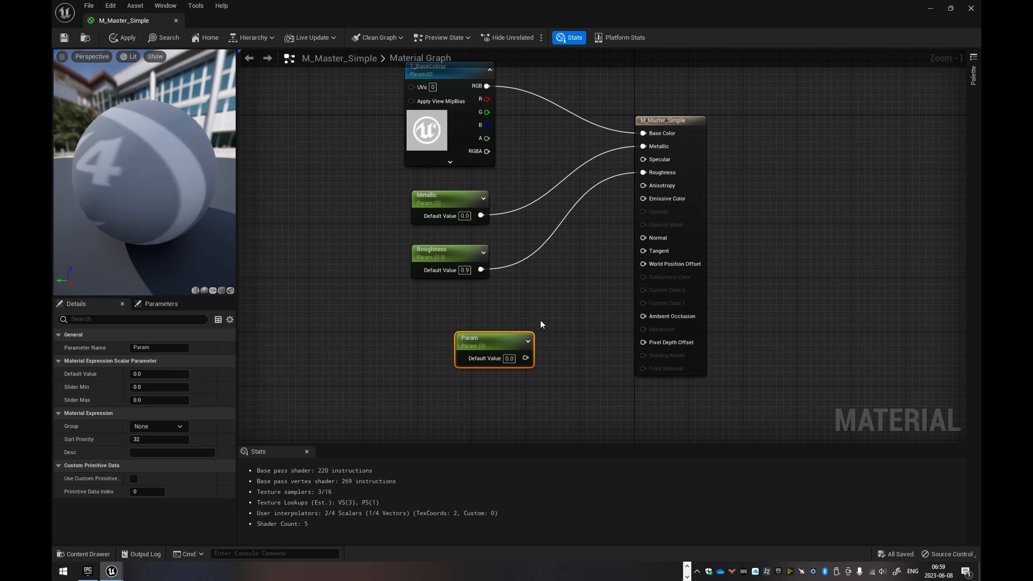
{"action": "key", "text": "Delete"}
Step: Try adding a ScalarParameter node below the Roughness parameter, and delete it
{"action": "right_click", "coordinate": [472, 333]}
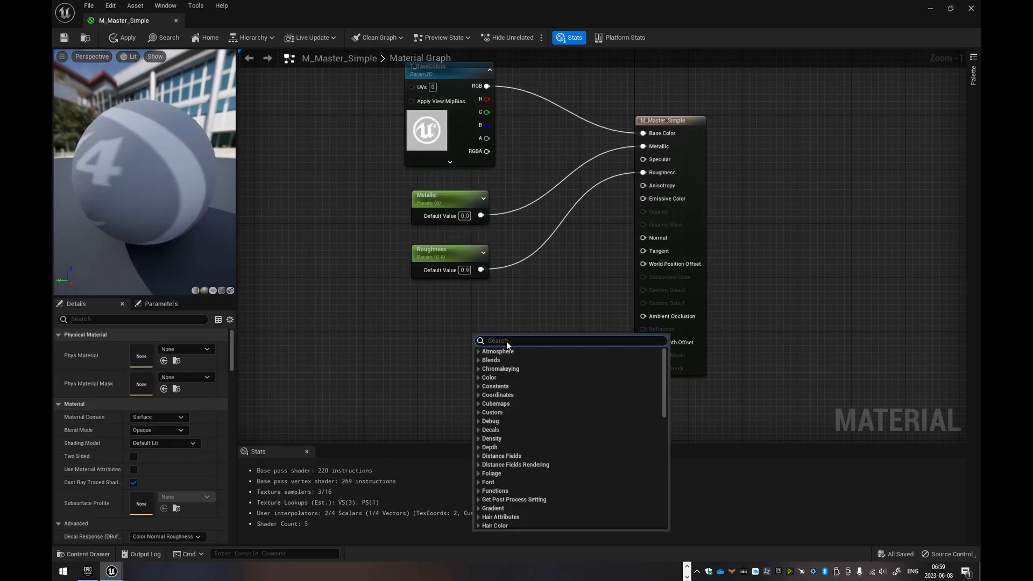
{"action": "type", "text": "scalarparam"}
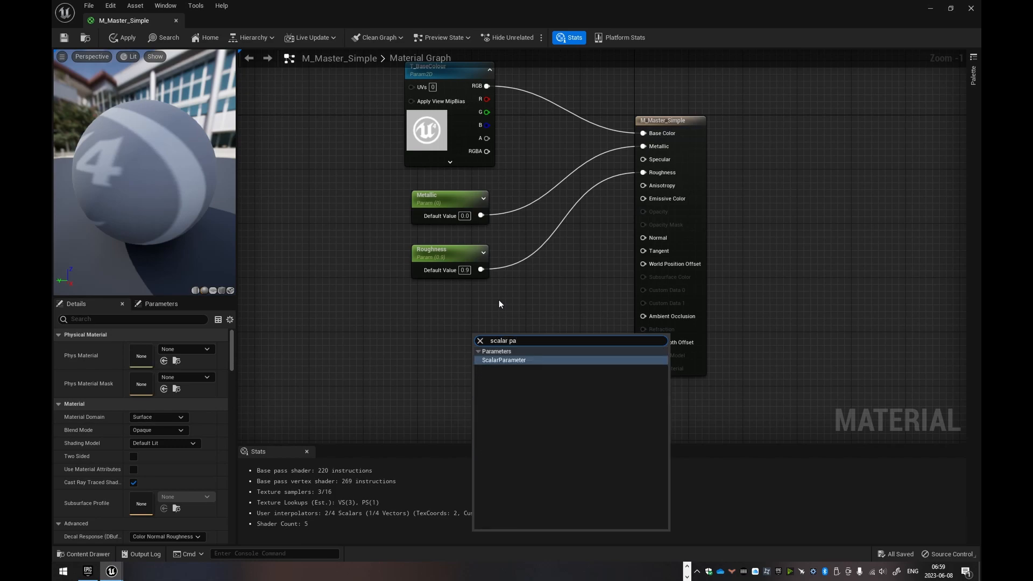
{"action": "key", "text": "Return"}
{"action": "left_click", "coordinate": [510, 316]}
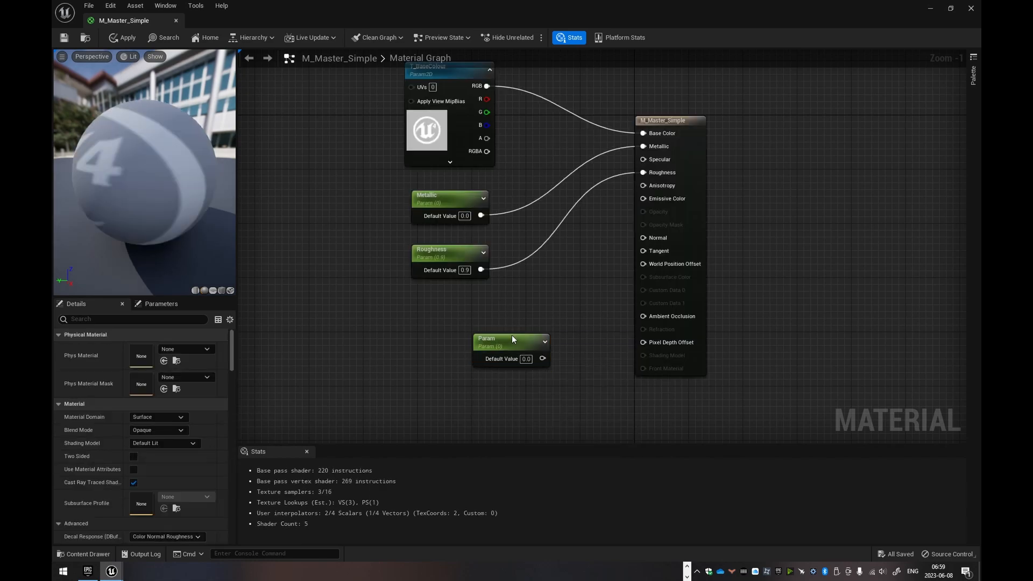
{"action": "left_click", "coordinate": [512, 338]}
{"action": "key", "text": "Delete"}
Step: Add a Texture Sample node above and to the left of T_BaseColour and convert it to a parameter
{"action": "right_click_drag", "start_coordinate": [507, 318], "coordinate": [527, 371]}
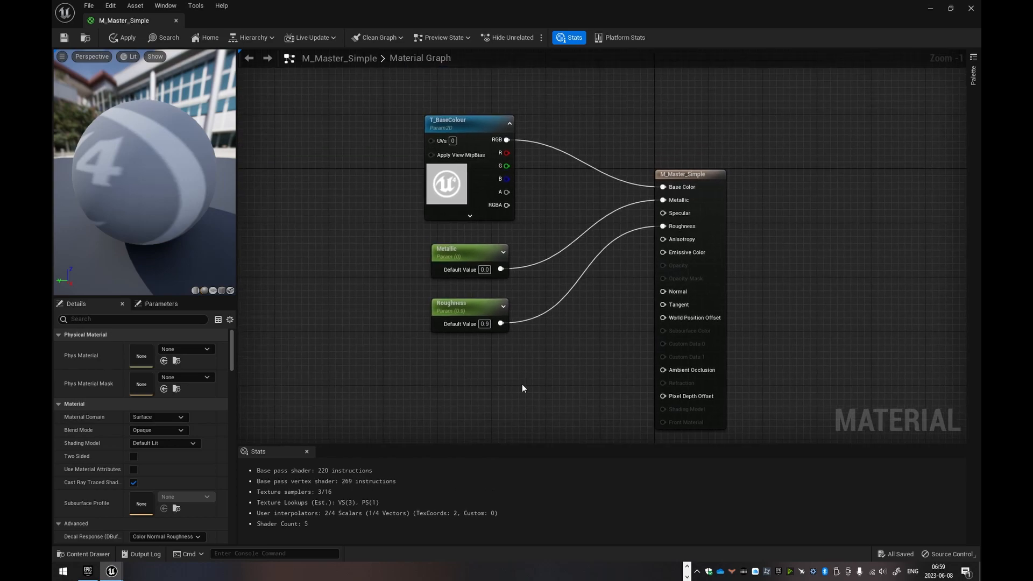
{"action": "right_click_drag", "start_coordinate": [553, 202], "coordinate": [562, 261]}
{"action": "left_click", "coordinate": [473, 181]}
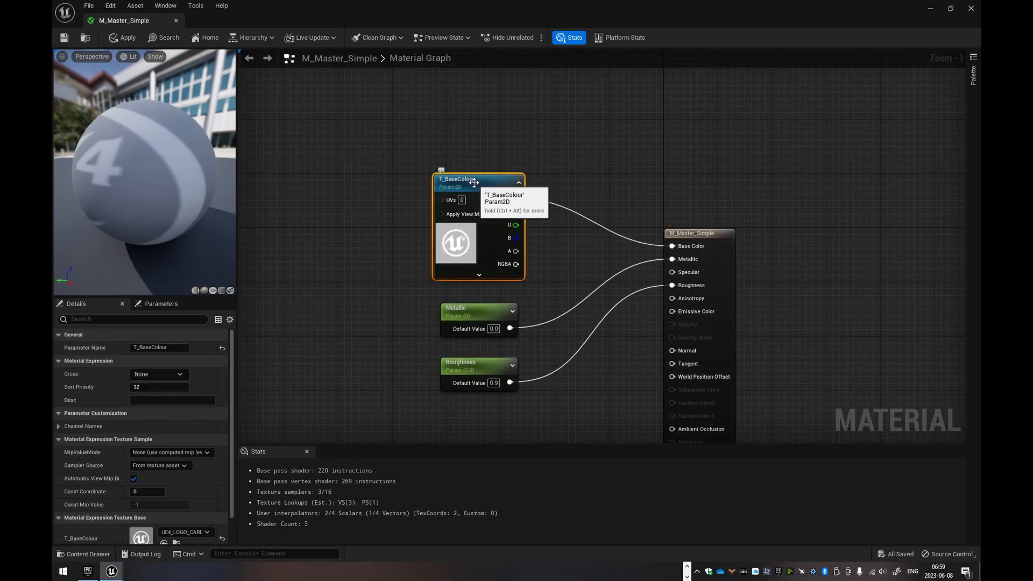
{"action": "left_click", "coordinate": [484, 142]}
{"action": "right_click_drag", "start_coordinate": [419, 134], "coordinate": [482, 131]}
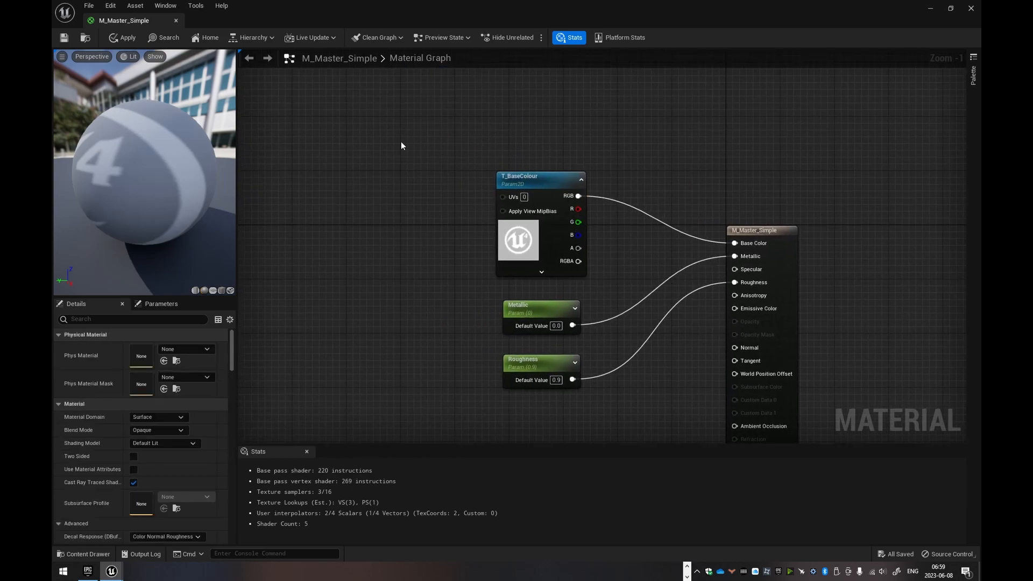
{"action": "left_click", "coordinate": [378, 130]}
{"action": "right_click", "coordinate": [418, 141]}
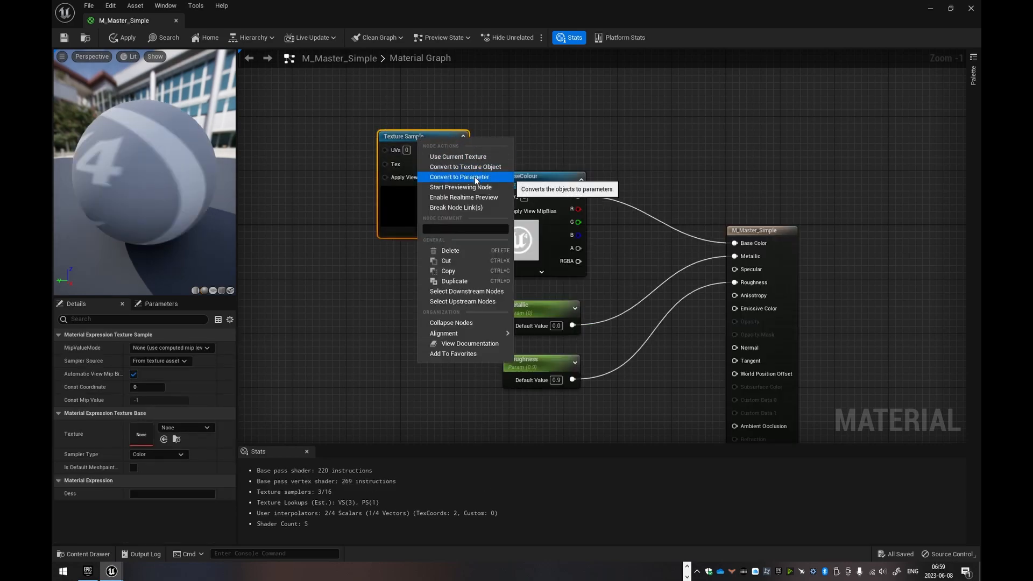
{"action": "left_click", "coordinate": [474, 177]}
{"action": "left_click", "coordinate": [469, 120]}
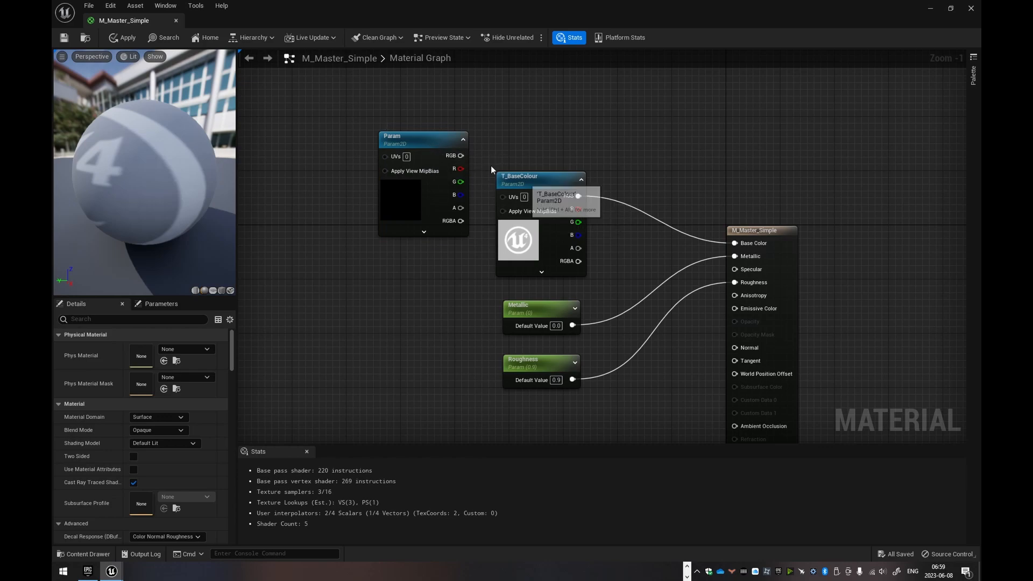
Step: Compare the texture settings of the new texture parameter with those of T_BaseColour
{"action": "left_click", "coordinate": [430, 141]}
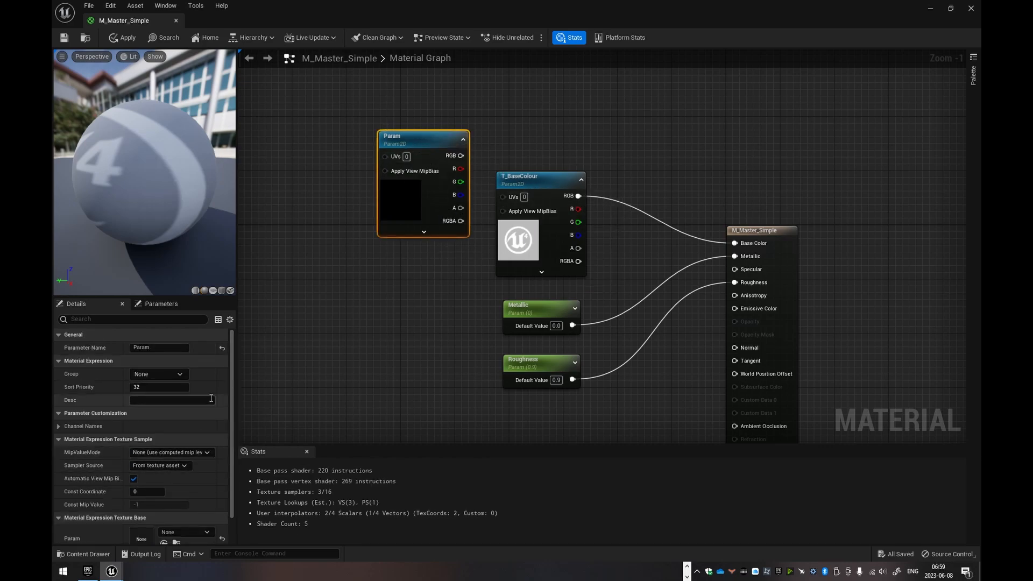
{"action": "left_click_drag", "start_coordinate": [230, 383], "coordinate": [232, 442]}
{"action": "left_click", "coordinate": [192, 495]}
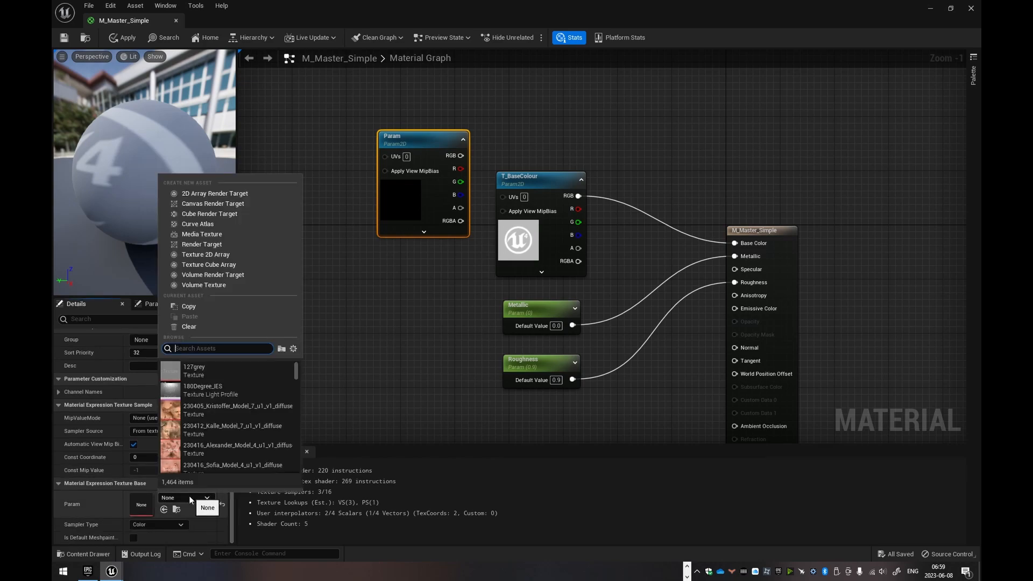
{"action": "left_click", "coordinate": [525, 251]}
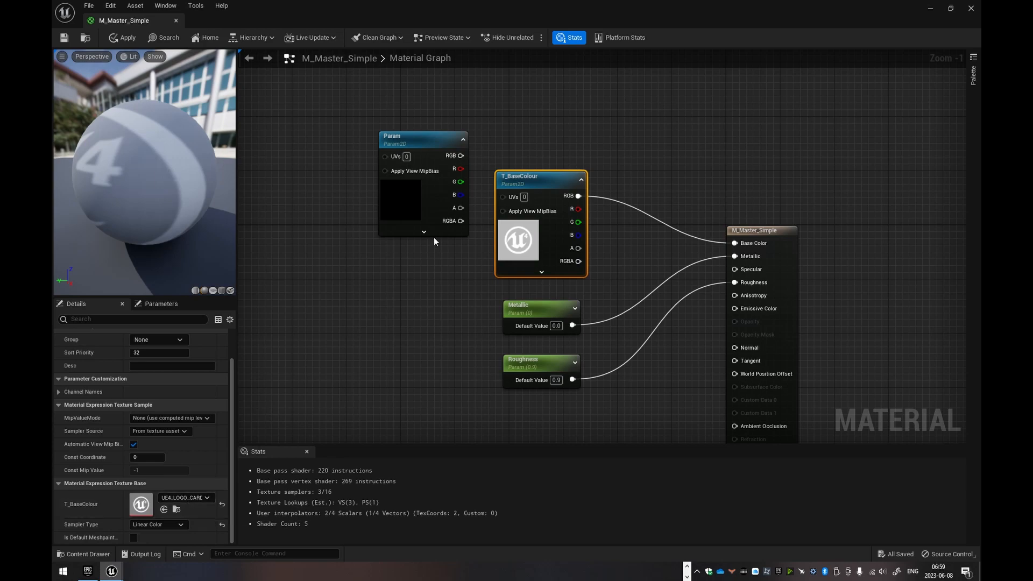
{"action": "left_click", "coordinate": [415, 203]}
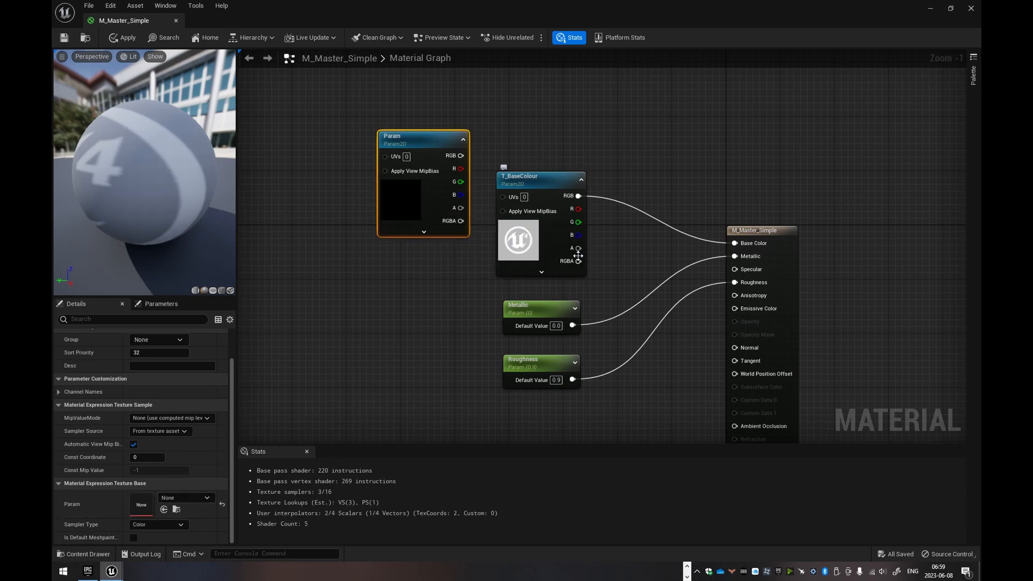
Step: Delete the texture parameter node that has no texture assigned from the M_Master_Simple graph
{"action": "left_click", "coordinate": [655, 260]}
{"action": "right_click_drag", "start_coordinate": [655, 261], "coordinate": [600, 238]}
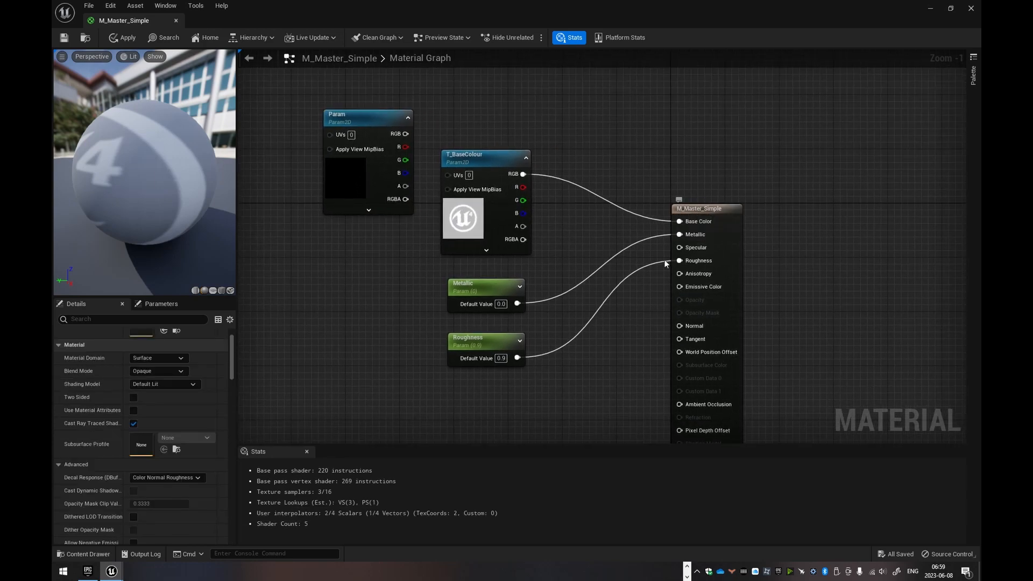
{"action": "right_click_drag", "start_coordinate": [377, 251], "coordinate": [534, 259]}
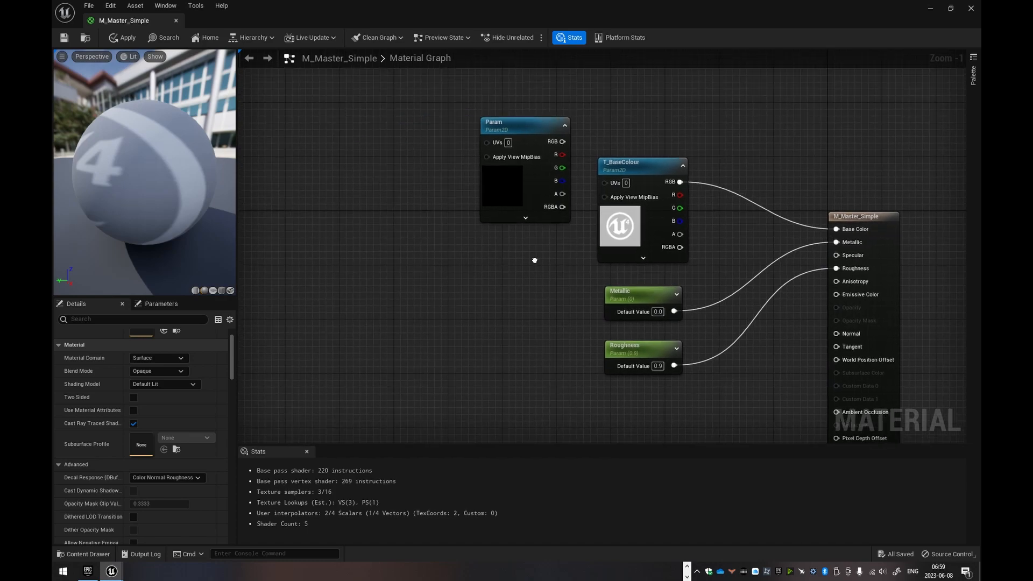
{"action": "left_click", "coordinate": [529, 125]}
{"action": "right_click_drag", "start_coordinate": [576, 292], "coordinate": [498, 257]}
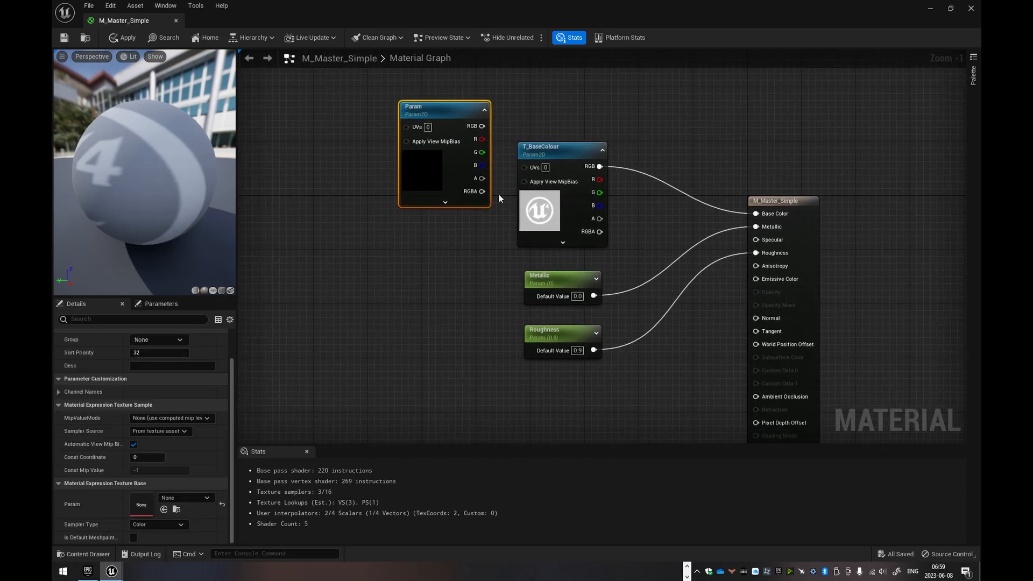
{"action": "key", "text": "Delete"}
{"action": "right_click_drag", "start_coordinate": [656, 215], "coordinate": [480, 175]}
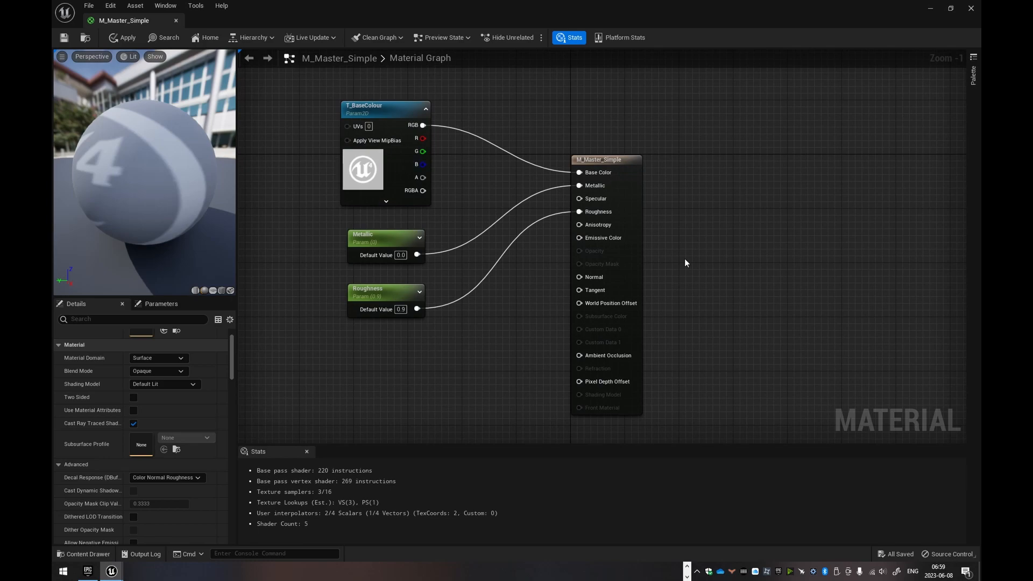
Step: Close the M_Master_Simple material, applying its changes to the original, and save the asset
{"action": "left_click", "coordinate": [68, 34]}
{"action": "left_click", "coordinate": [177, 21]}
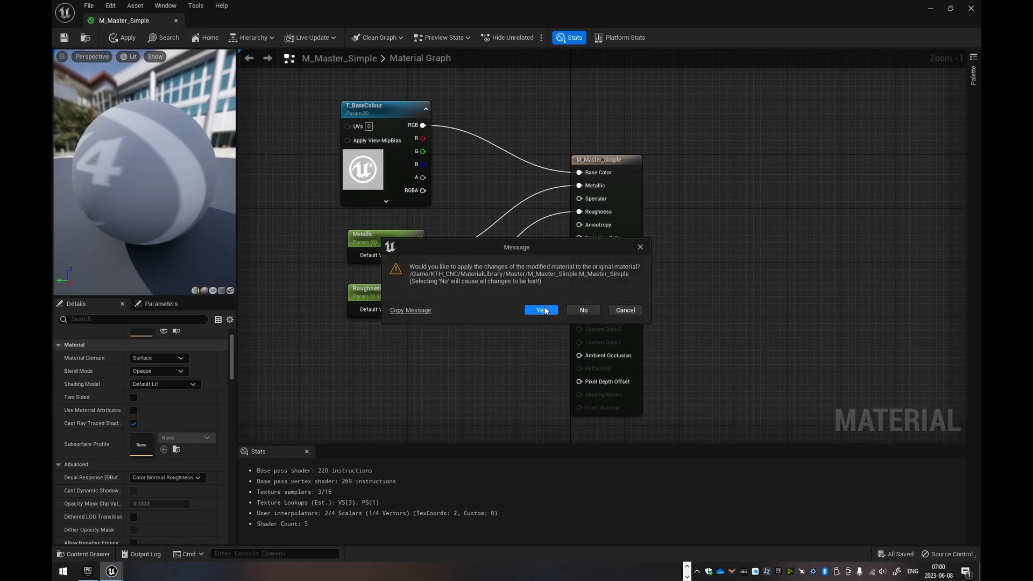
{"action": "left_click", "coordinate": [551, 311]}
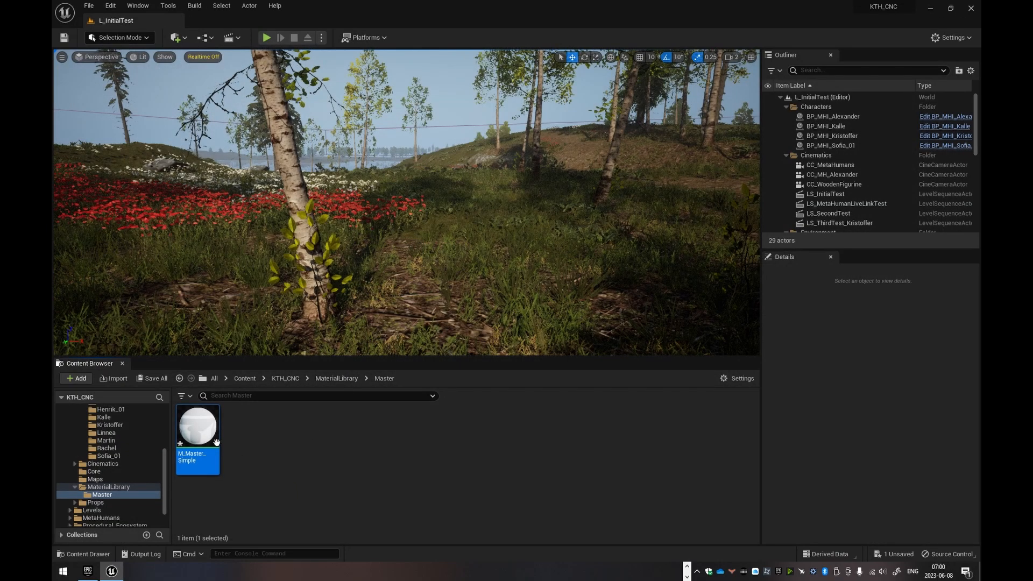
{"action": "key", "text": "ctrl+s"}
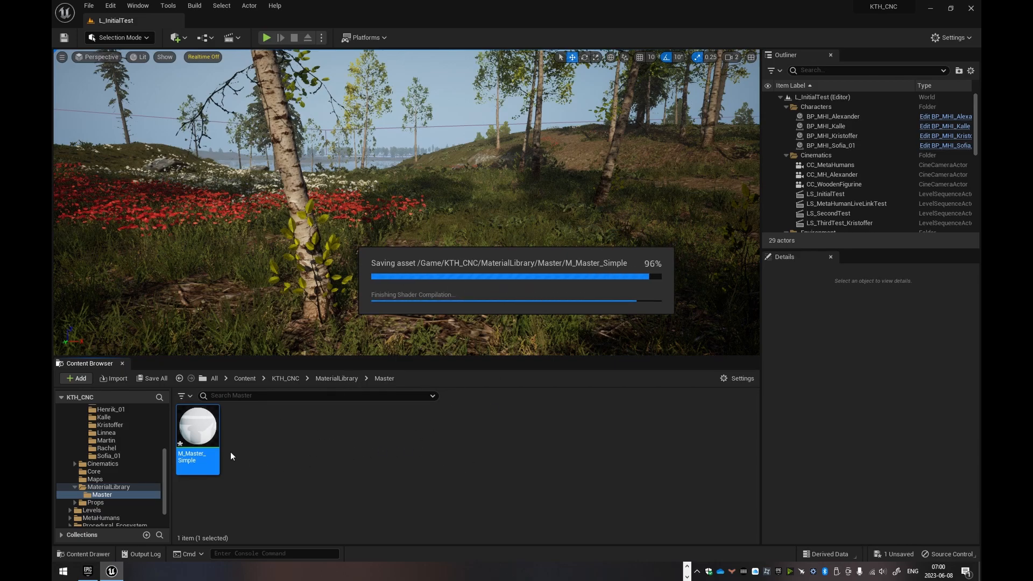
Step: Create a Material Instance named MI_MHI_Henrik_01 in the MetaHumanIdentities/Henrik_01 folder
{"action": "scroll", "coordinate": [125, 485], "scroll_direction": "up", "scroll_amount": 2}
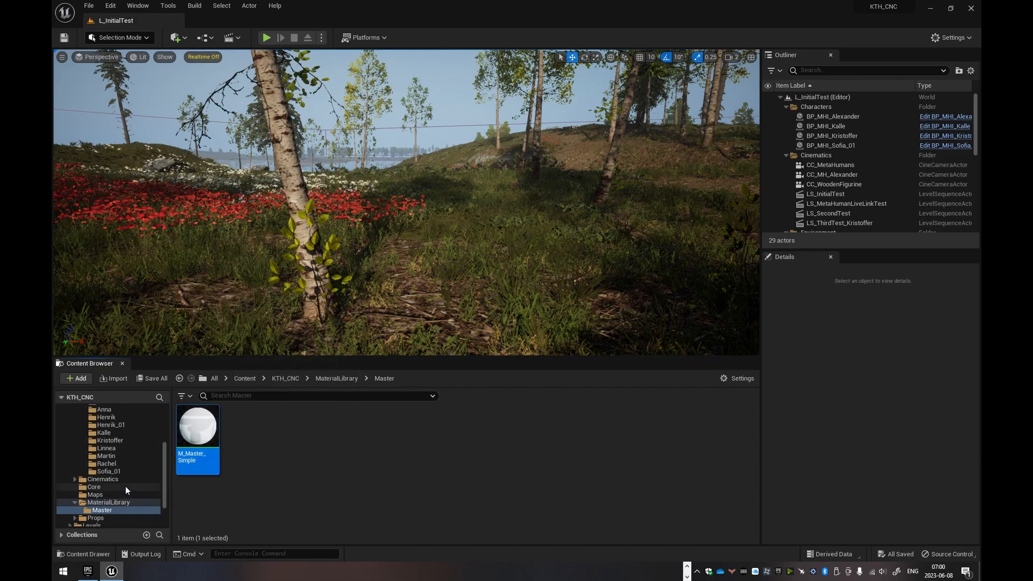
{"action": "left_click", "coordinate": [119, 444]}
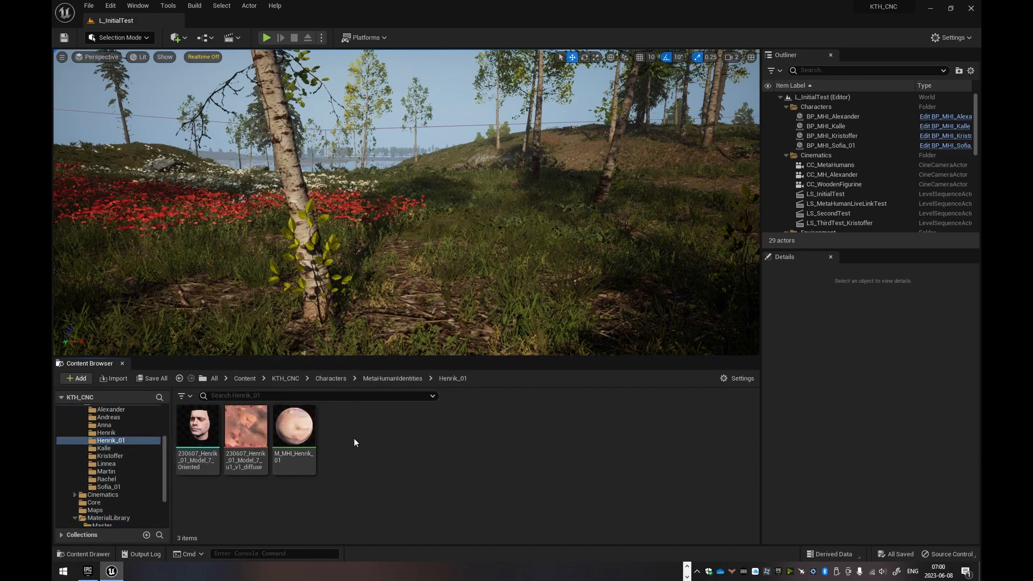
{"action": "right_click", "coordinate": [353, 438]}
{"action": "mouse_move", "coordinate": [499, 348]}
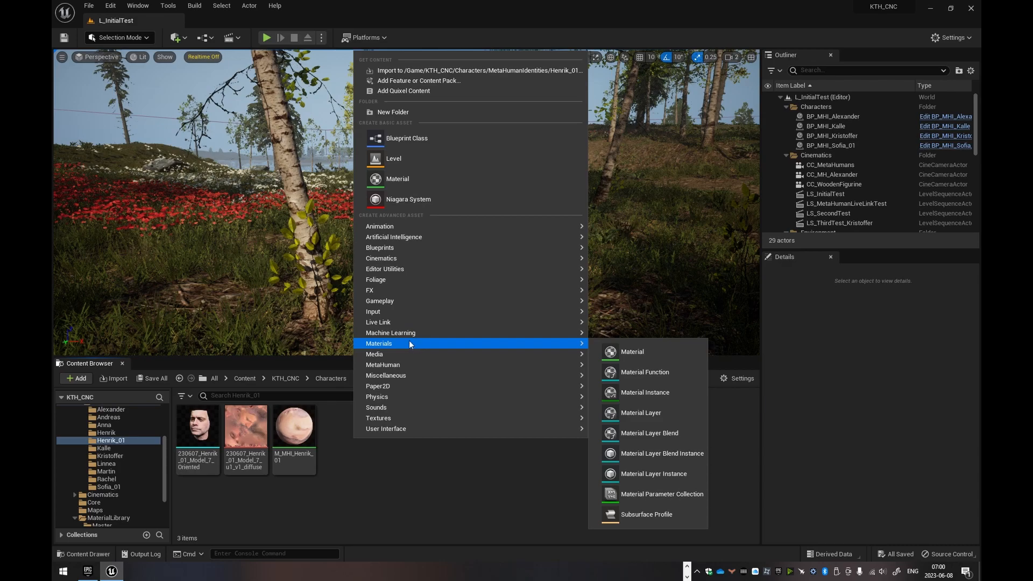
{"action": "mouse_move", "coordinate": [410, 343]}
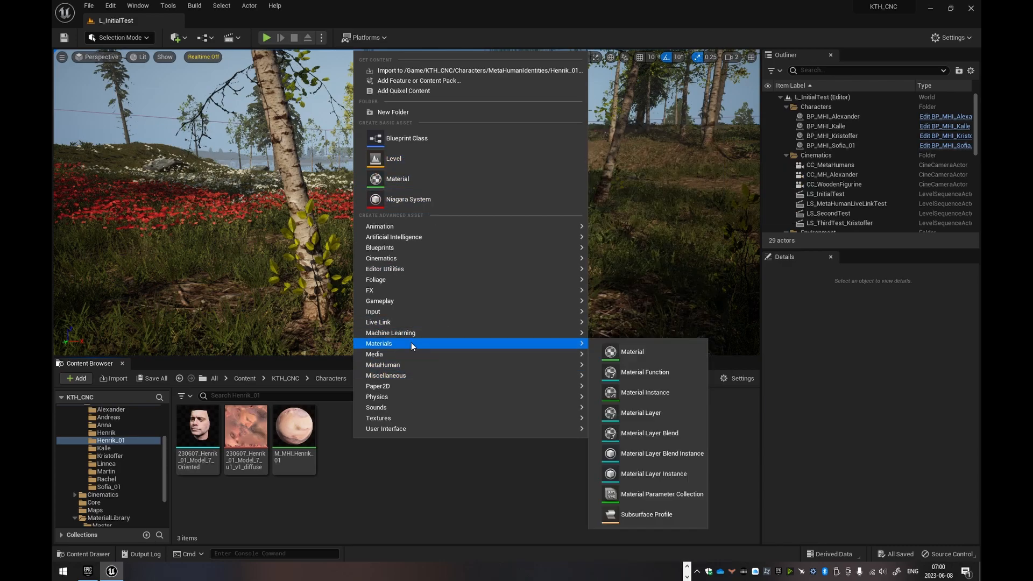
{"action": "left_click", "coordinate": [641, 388]}
{"action": "type", "text": "MI"}
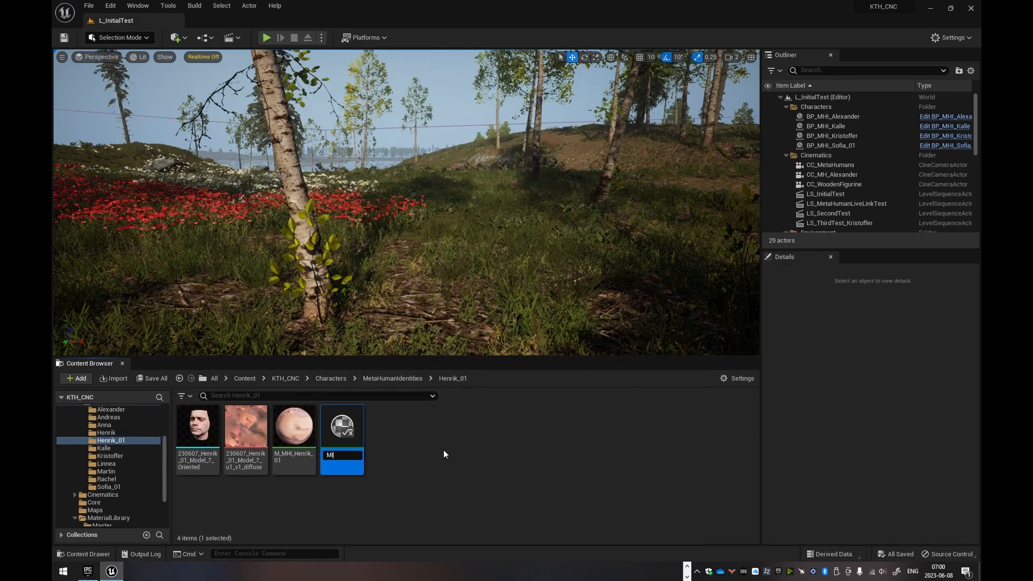
{"action": "type", "text": "_MHI"}
{"action": "type", "text": "_Henrik_"}
{"action": "type", "text": "01"}
{"action": "key", "text": "Return"}
Step: Open the MI_MHI_Henrik_01 material instance and set its parent to M_Master_Simple
{"action": "double_click", "coordinate": [338, 428]}
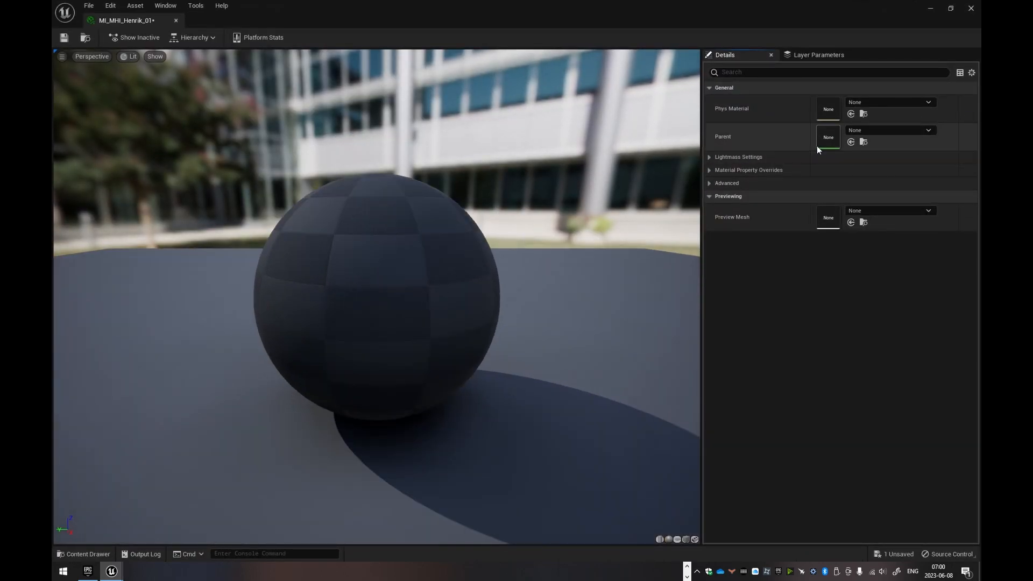
{"action": "right_click_drag", "start_coordinate": [403, 342], "coordinate": [402, 371]}
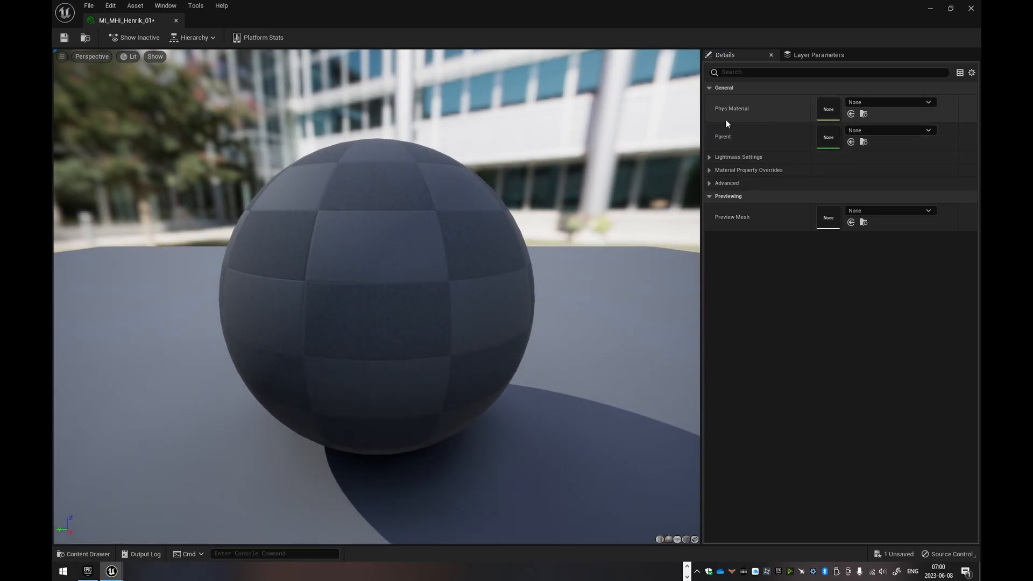
{"action": "mouse_move", "coordinate": [455, 293]}
{"action": "right_mouse_down"}
{"action": "mouse_move", "coordinate": [455, 269]}
{"action": "mouse_move", "coordinate": [455, 285]}
{"action": "right_mouse_up"}
{"action": "left_click_drag", "start_coordinate": [463, 298], "coordinate": [515, 258]}
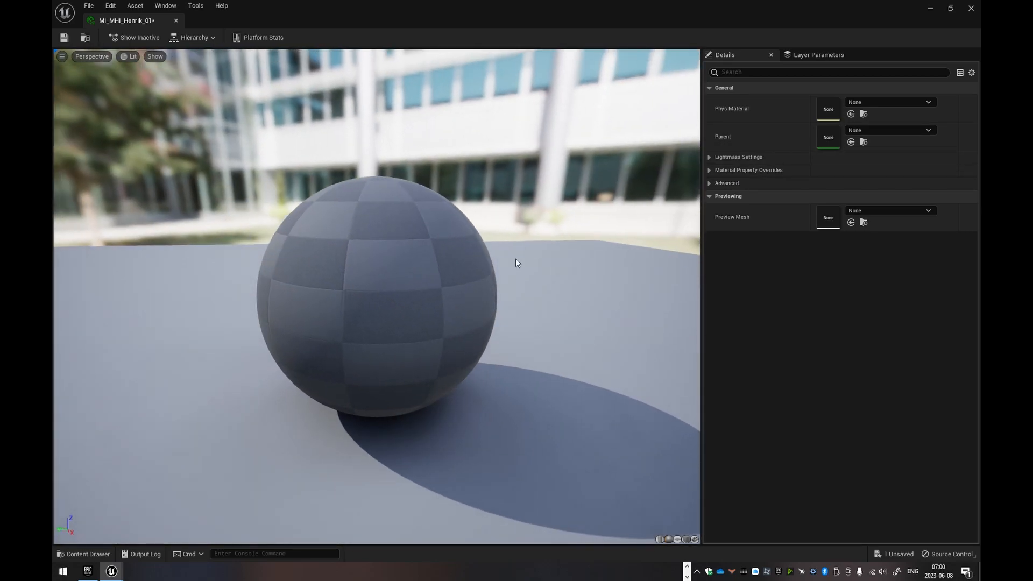
{"action": "left_click", "coordinate": [909, 131]}
{"action": "type", "text": "master simple"}
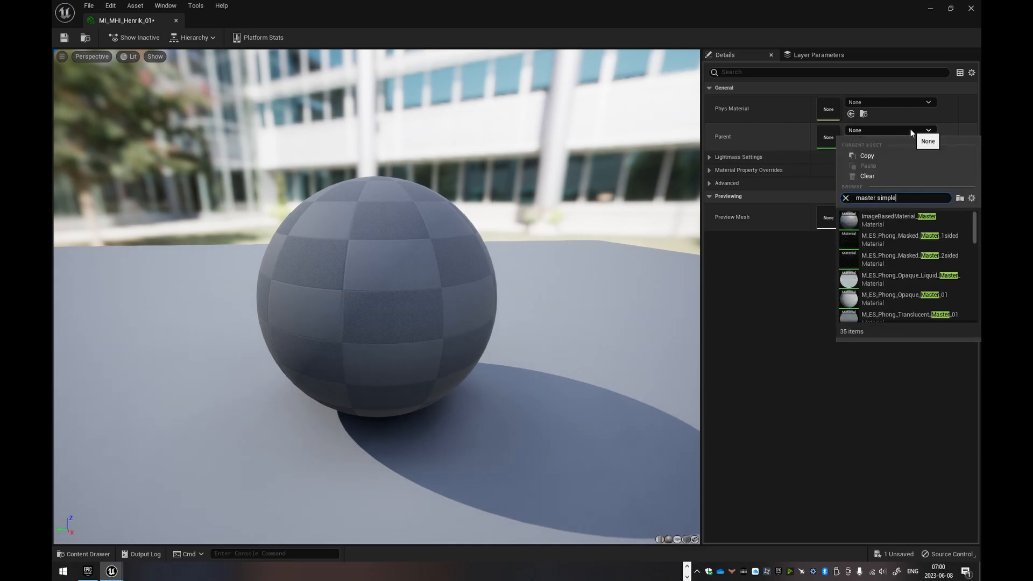
{"action": "left_click", "coordinate": [886, 218]}
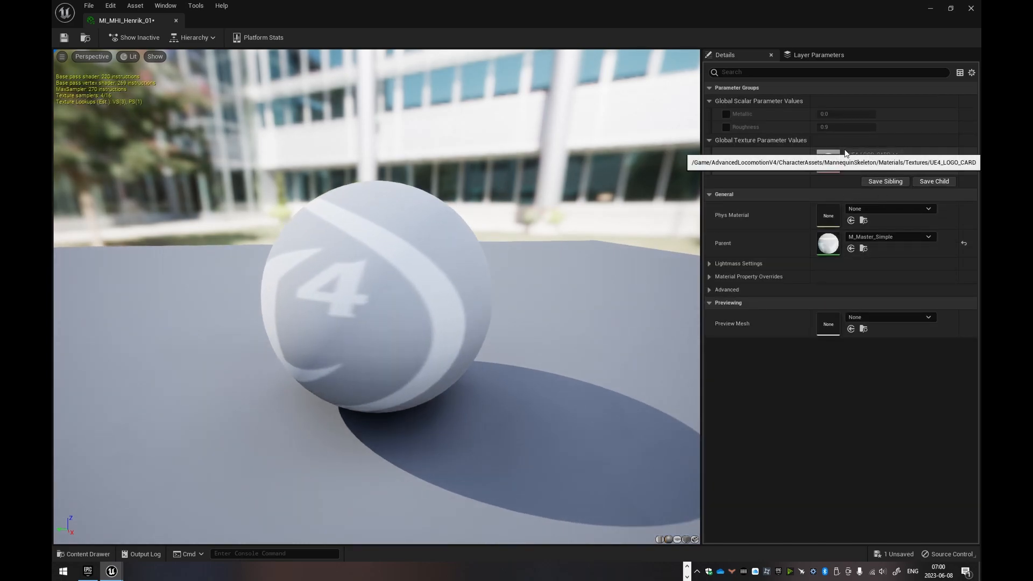
Step: Try overriding the Metallic parameter with higher values, set it back to 0 and disable the override
{"action": "scroll", "coordinate": [447, 332], "scroll_direction": "up", "scroll_amount": 3}
{"action": "left_click_drag", "start_coordinate": [447, 331], "coordinate": [540, 326]}
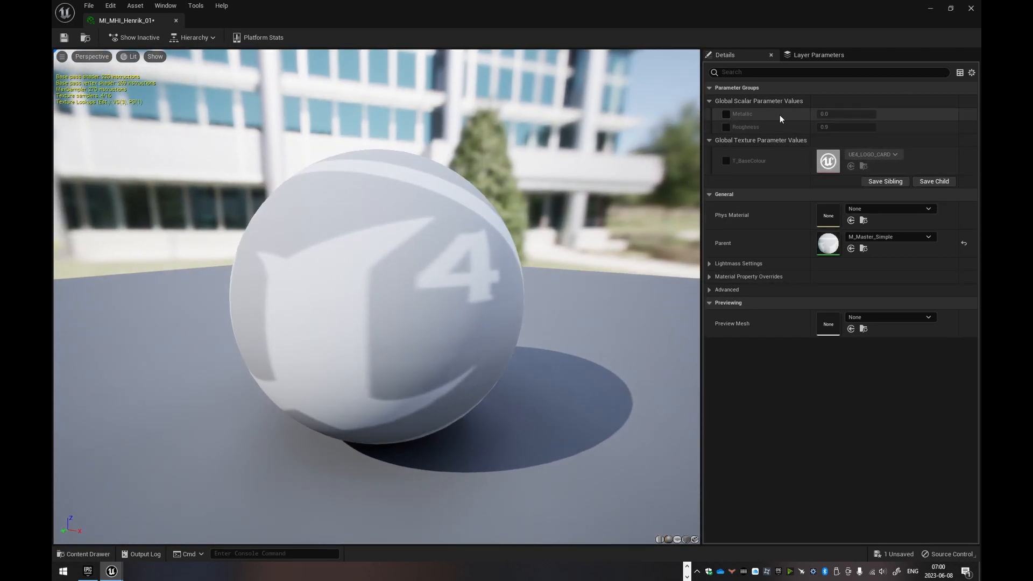
{"action": "left_click", "coordinate": [726, 114]}
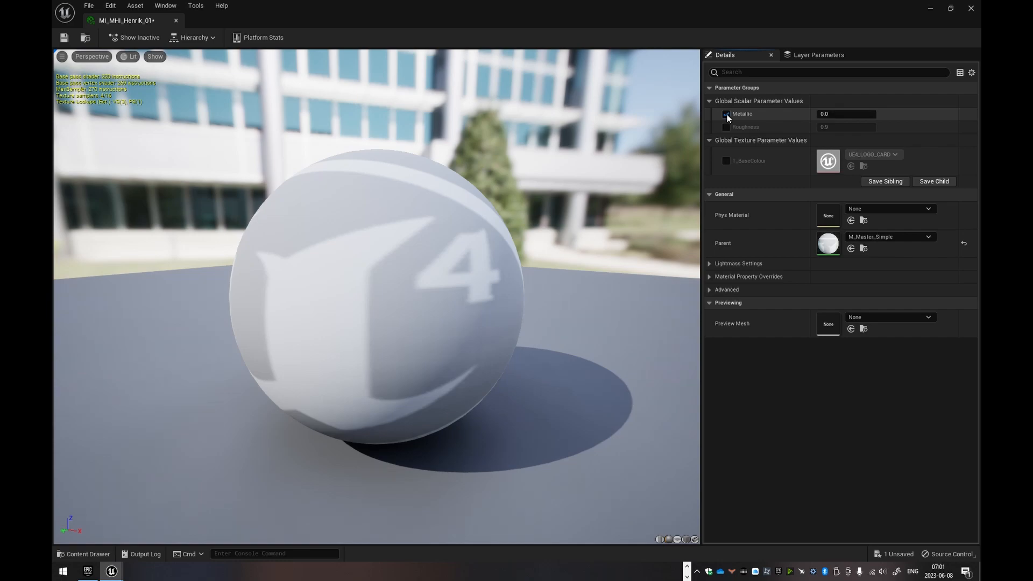
{"action": "left_click_drag", "start_coordinate": [852, 113], "coordinate": [882, 113]}
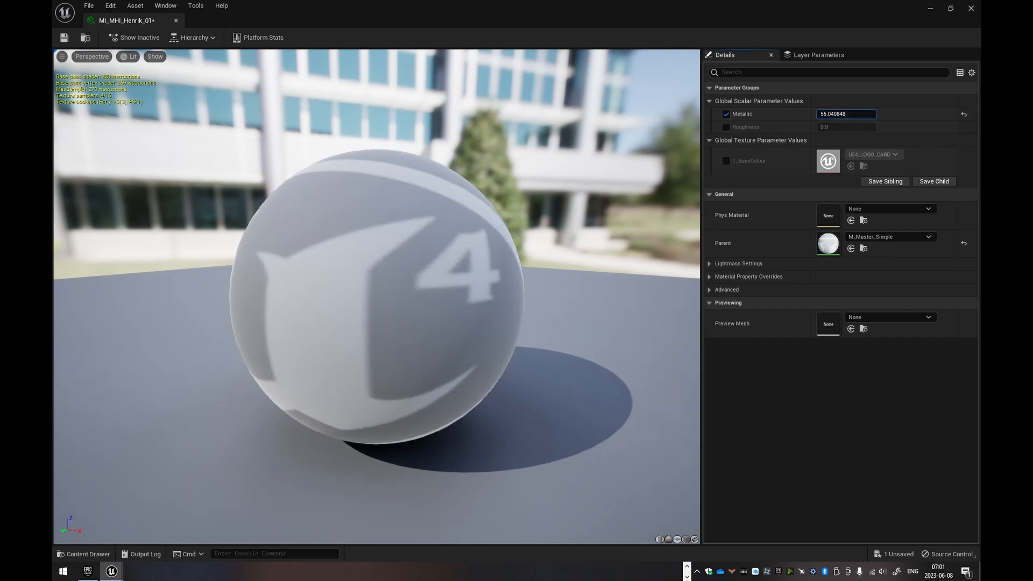
{"action": "left_click", "coordinate": [841, 114]}
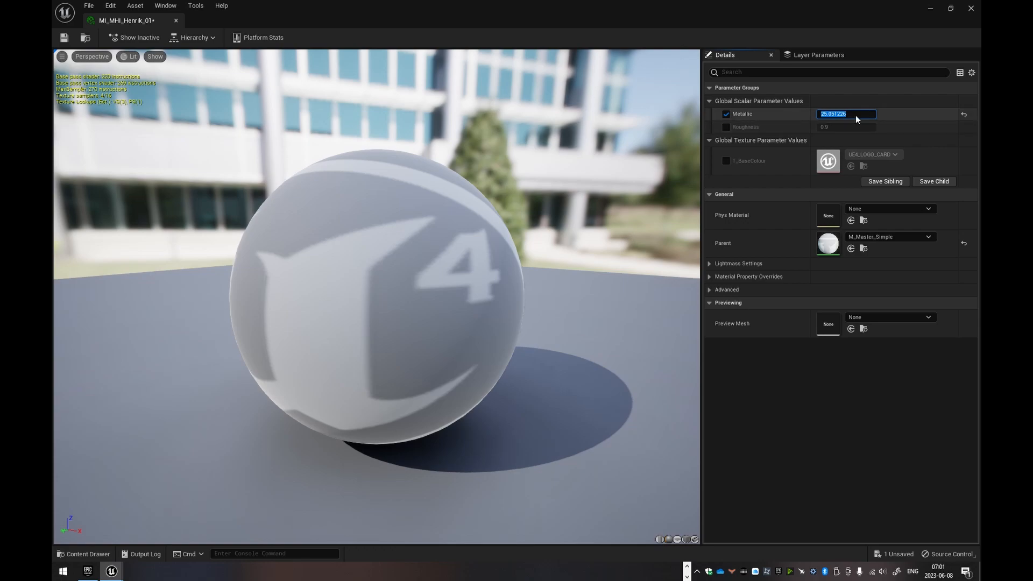
{"action": "type", "text": "0"}
{"action": "key", "text": "Return"}
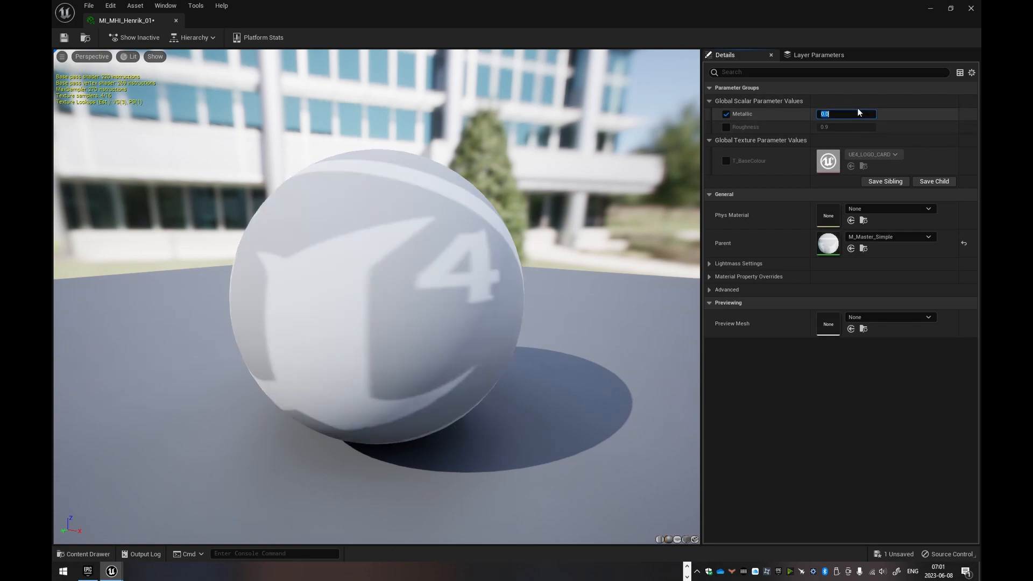
{"action": "left_click", "coordinate": [726, 114]}
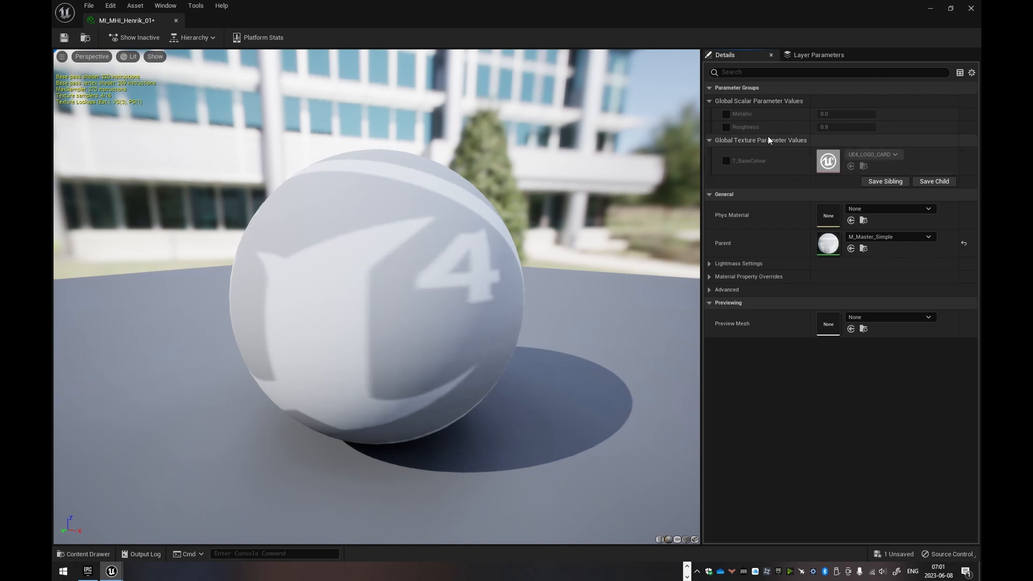
Step: Override the T_BaseColour parameter with the 230607_Henrik_01_Model_7_u1_v1_diffuse texture
{"action": "left_click", "coordinate": [726, 161]}
{"action": "left_click", "coordinate": [863, 155]}
{"action": "type", "text": "henrik 01"}
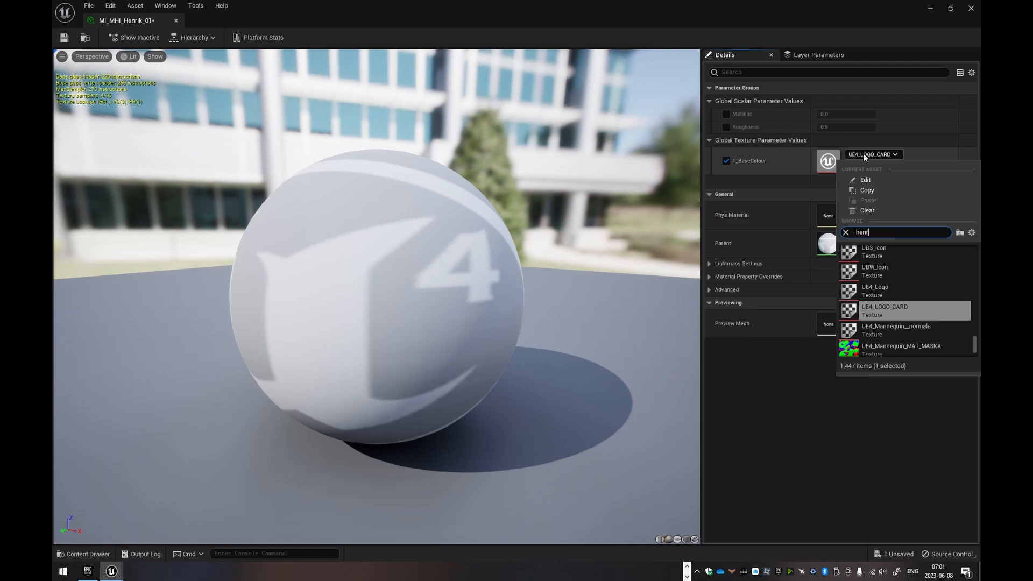
{"action": "key", "text": "Down"}
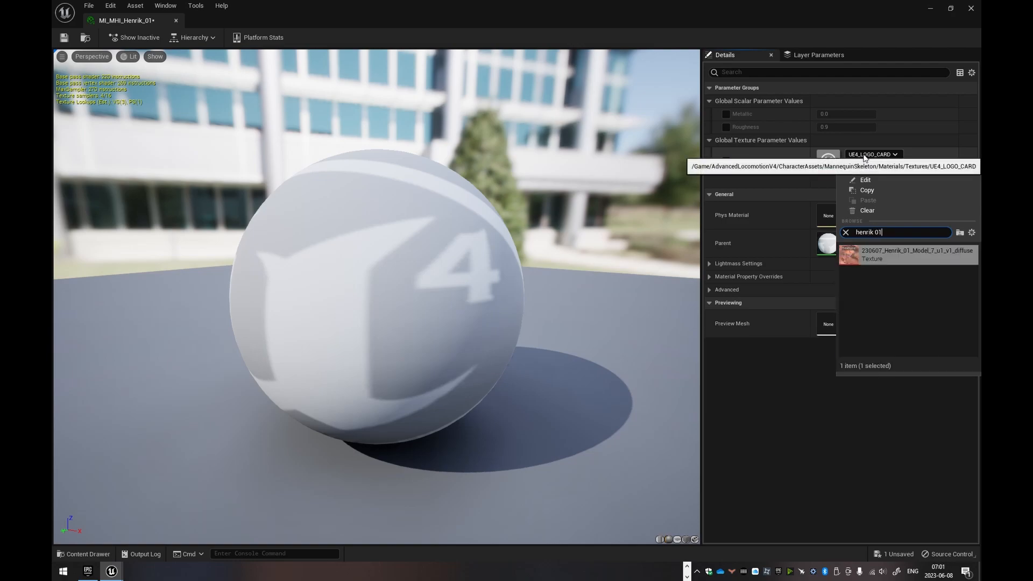
{"action": "key", "text": "Return"}
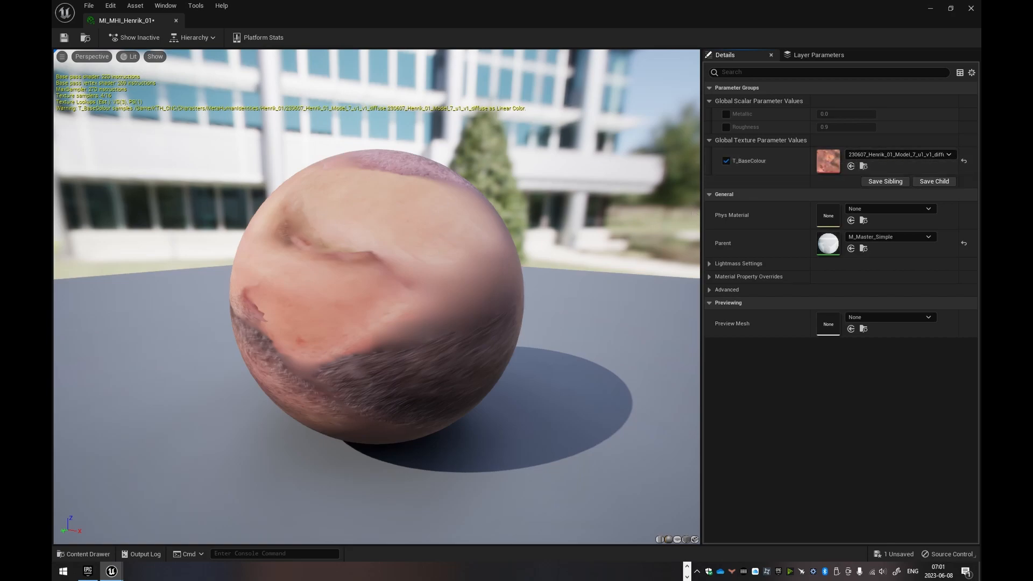
{"action": "scroll", "coordinate": [456, 247], "scroll_direction": "down", "scroll_amount": 2}
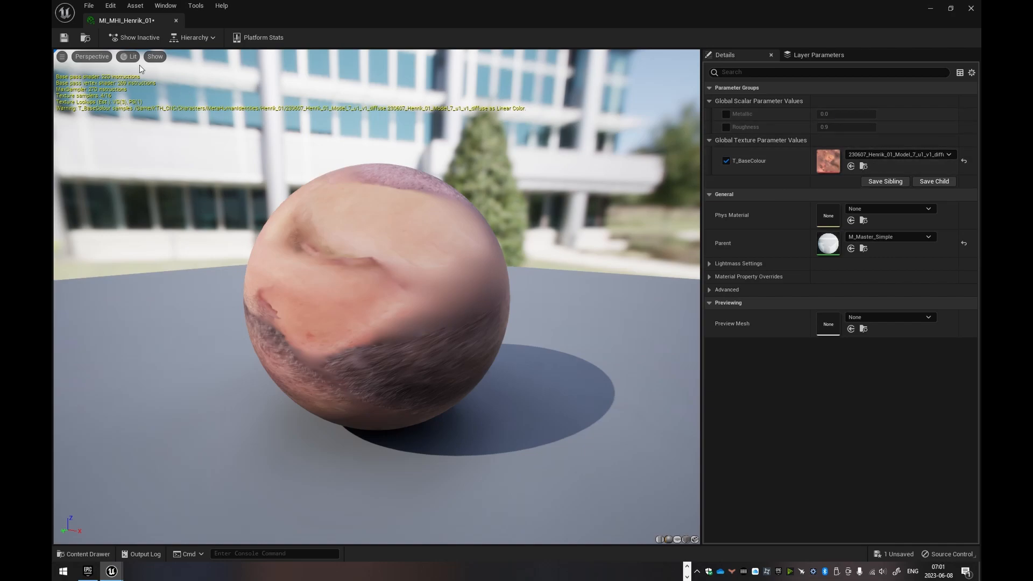
Step: Save the MI_MHI_Henrik_01 material instance and close its editor
{"action": "left_click", "coordinate": [64, 37]}
{"action": "left_click", "coordinate": [175, 21]}
{"action": "left_click", "coordinate": [400, 450]}
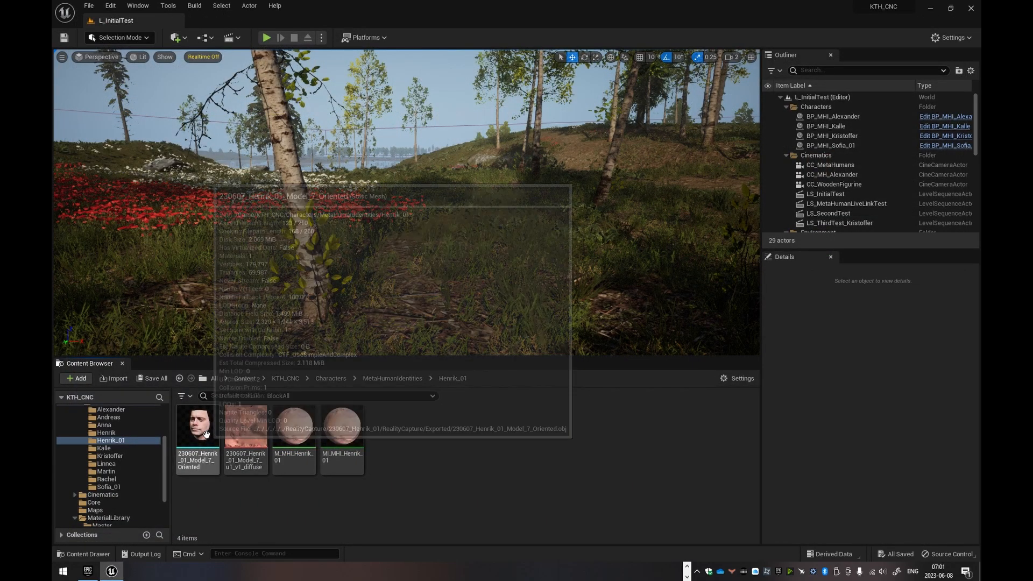
Step: Assign MI_MHI_Henrik_01 to the material slot of the 230607_Henrik_01_Model_7_Oriented mesh and close the mesh editor
{"action": "double_click", "coordinate": [215, 452]}
{"action": "left_click", "coordinate": [912, 114]}
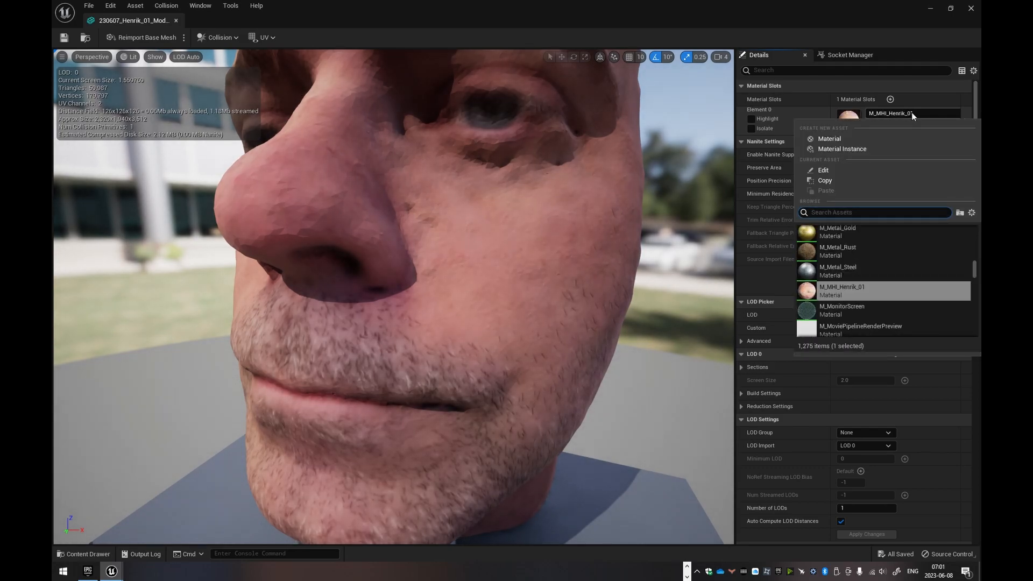
{"action": "type", "text": "mi_"}
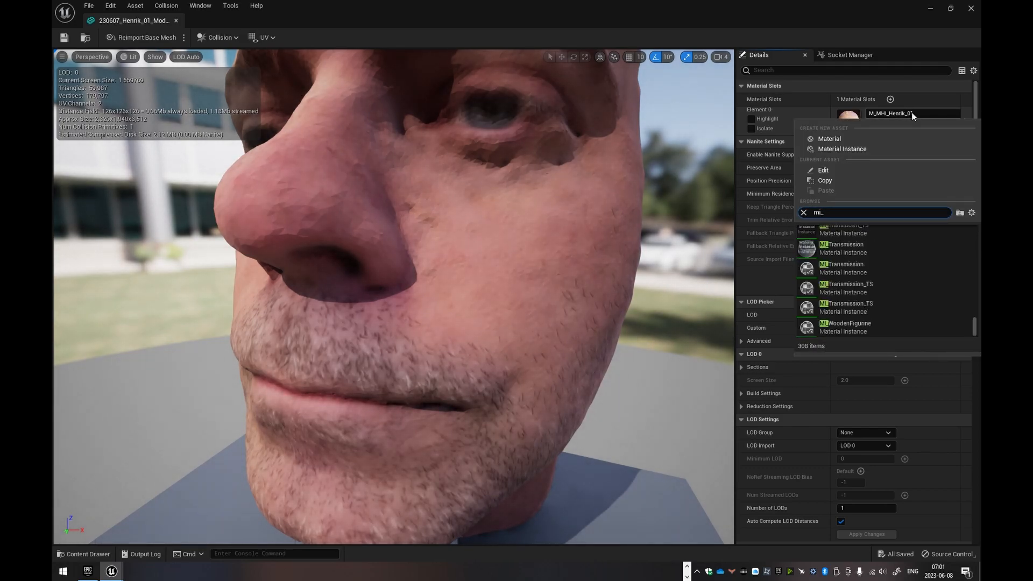
{"action": "type", "text": "henrik"}
{"action": "key", "text": "BackSpace"}
{"action": "key", "text": "BackSpace"}
{"action": "key", "text": "BackSpace"}
{"action": "key", "text": "BackSpace"}
{"action": "key", "text": "BackSpace"}
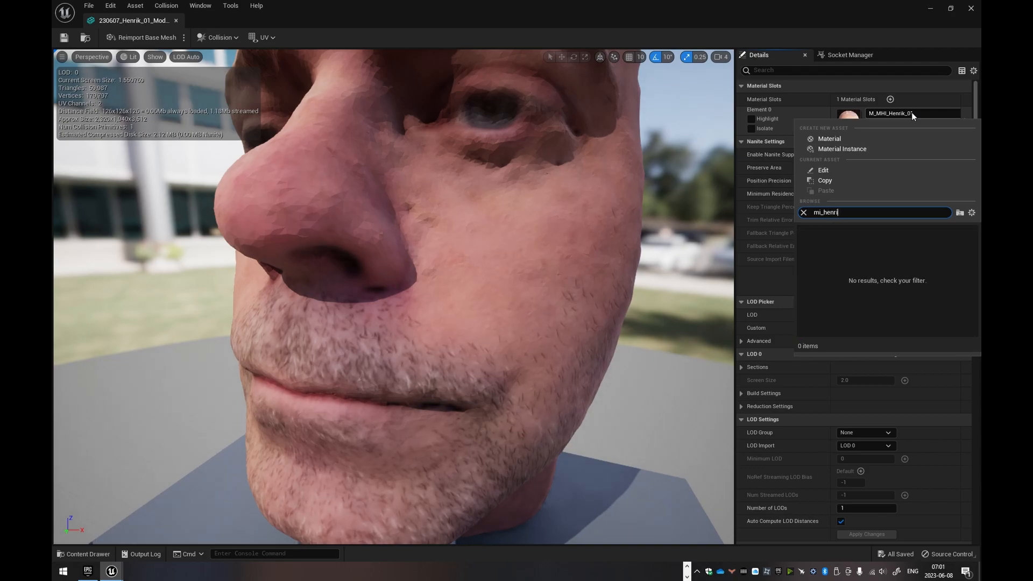
{"action": "key", "text": "BackSpace"}
{"action": "type", "text": "mhi"}
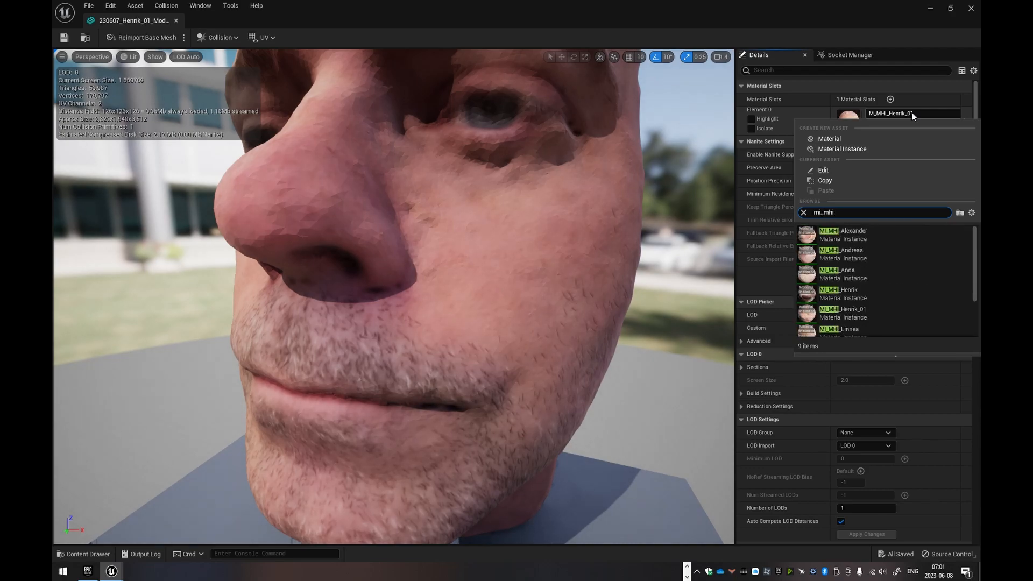
{"action": "type", "text": "_henrik_"}
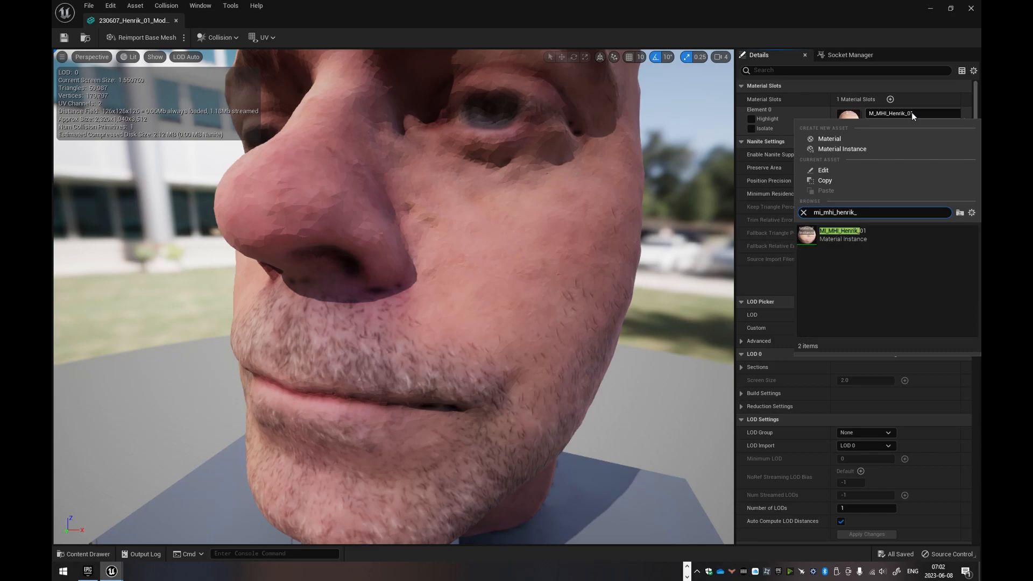
{"action": "key", "text": "Return"}
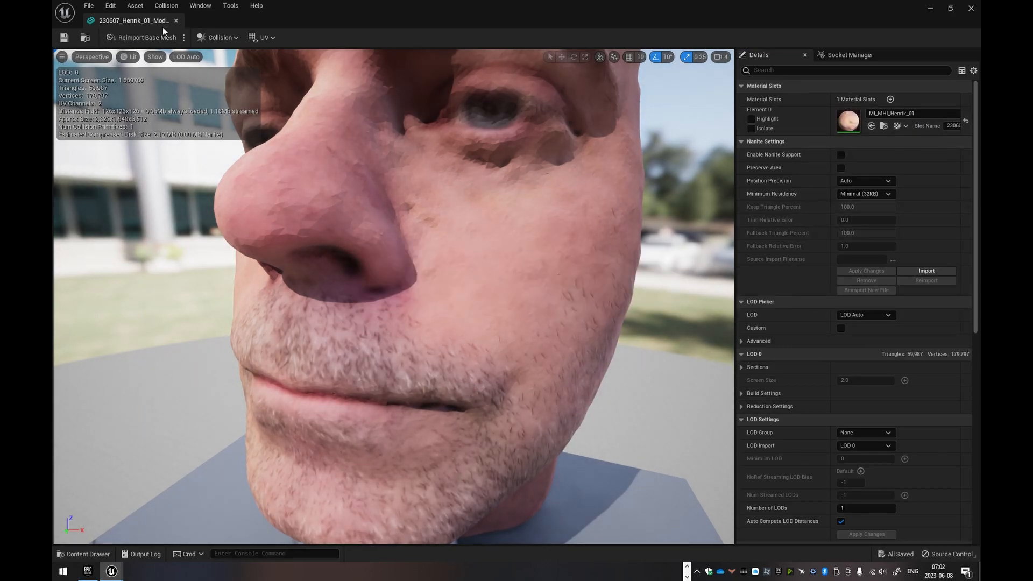
{"action": "left_click", "coordinate": [177, 20]}
{"action": "left_click", "coordinate": [427, 457]}
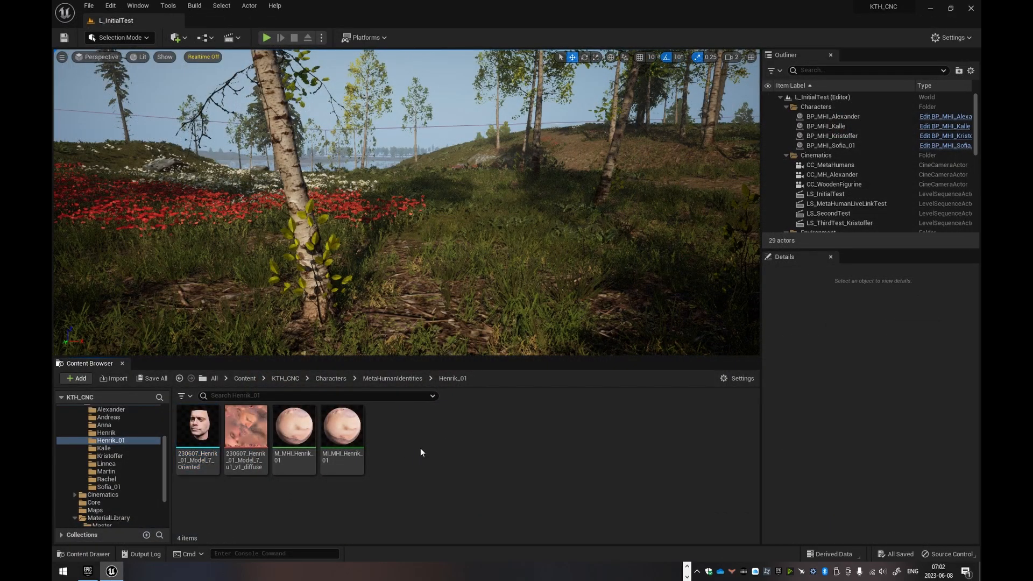
Step: Create a MetaHuman Identity asset named MHI_Henrik_01 in the Henrik_01 folder
{"action": "mouse_move", "coordinate": [208, 445]}
{"action": "right_click", "coordinate": [420, 432]}
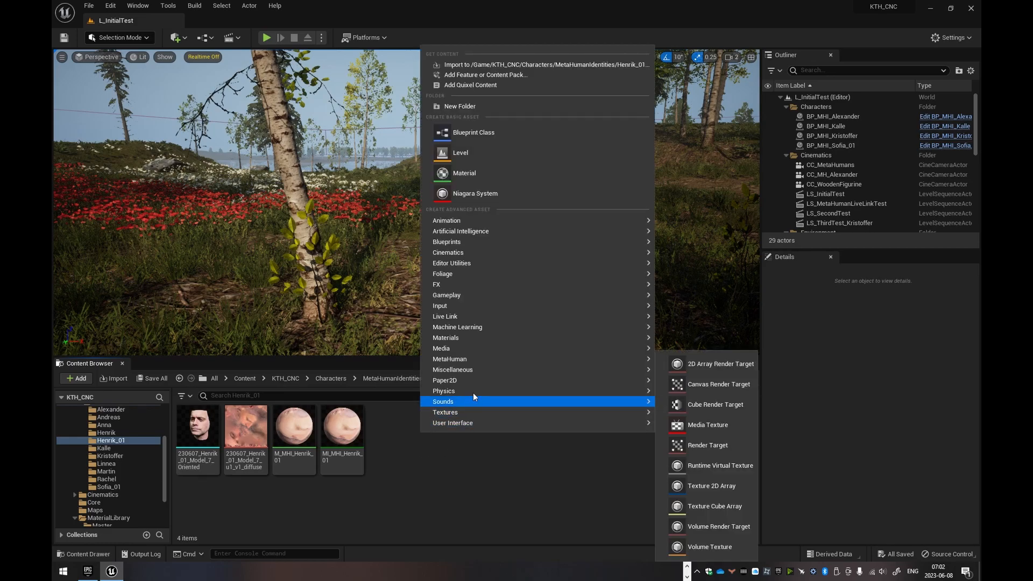
{"action": "mouse_move", "coordinate": [476, 357]}
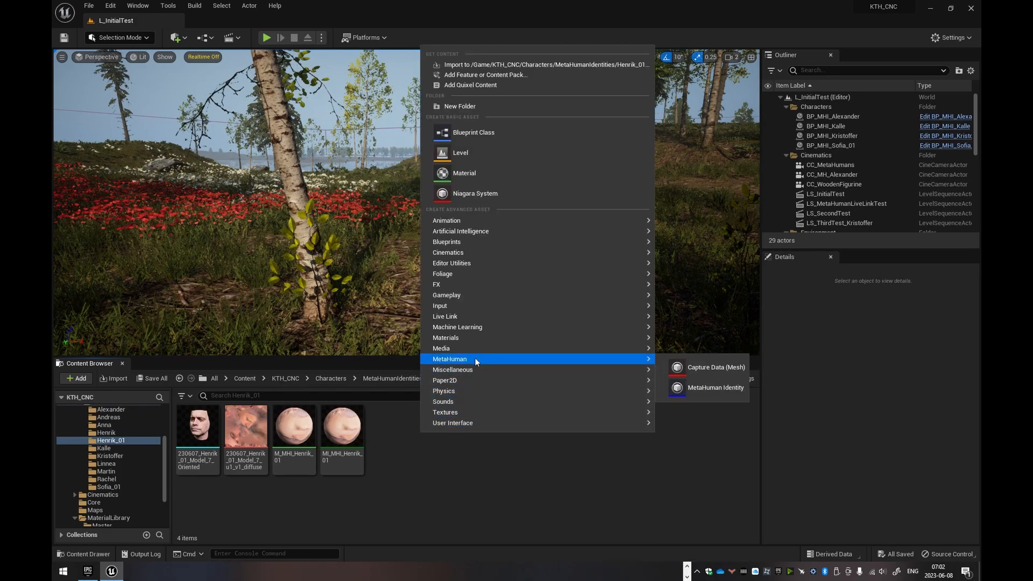
{"action": "left_click", "coordinate": [712, 386]}
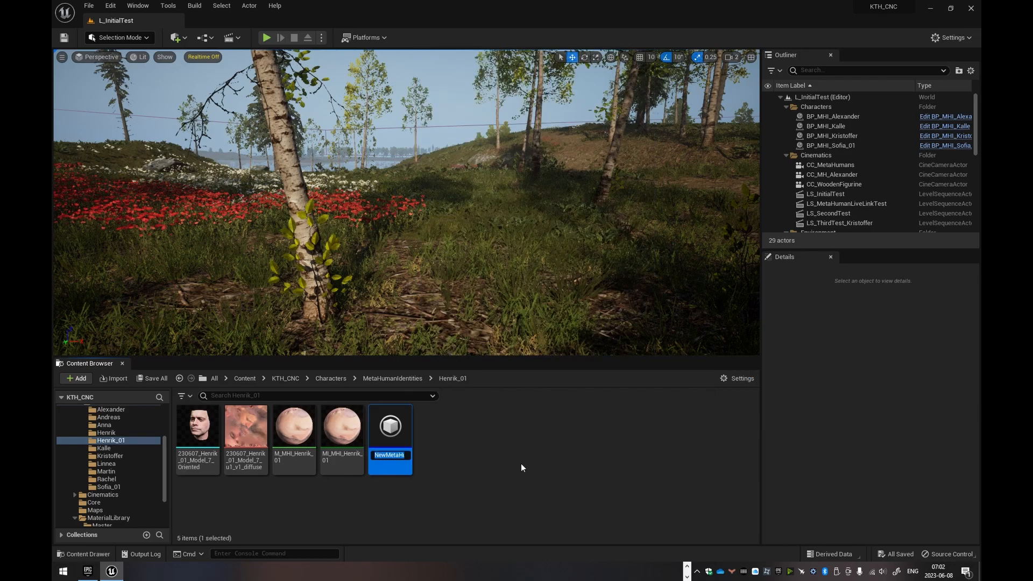
{"action": "type", "text": "MHI_H"}
{"action": "type", "text": "enrik_01"}
{"action": "key", "text": "Return"}
{"action": "left_click", "coordinate": [501, 466]}
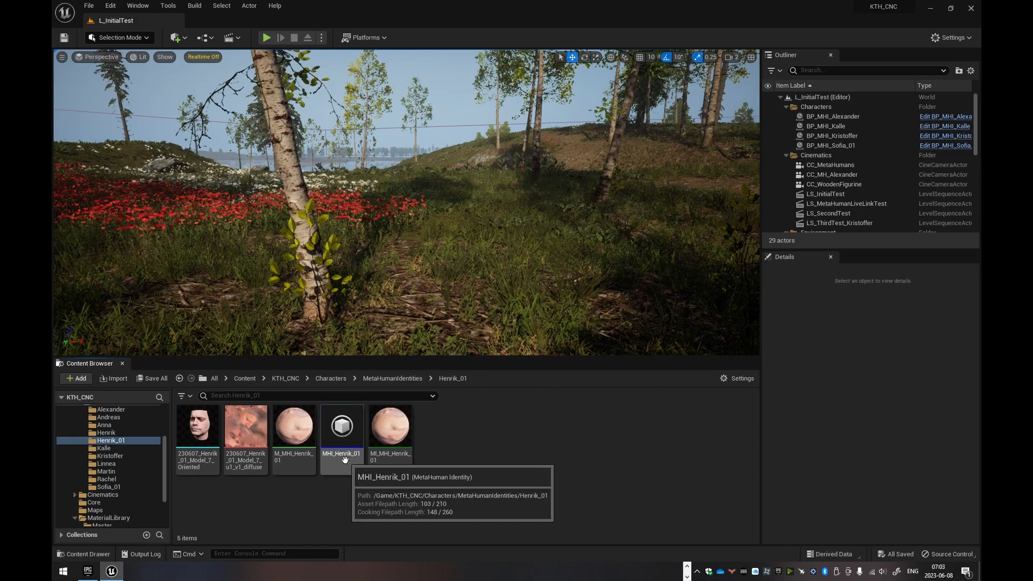
Step: Open the MHI_Henrik_01 identity and create its components from the 230607_Henrik_01_Model_7_Oriented static mesh
{"action": "double_click", "coordinate": [345, 459]}
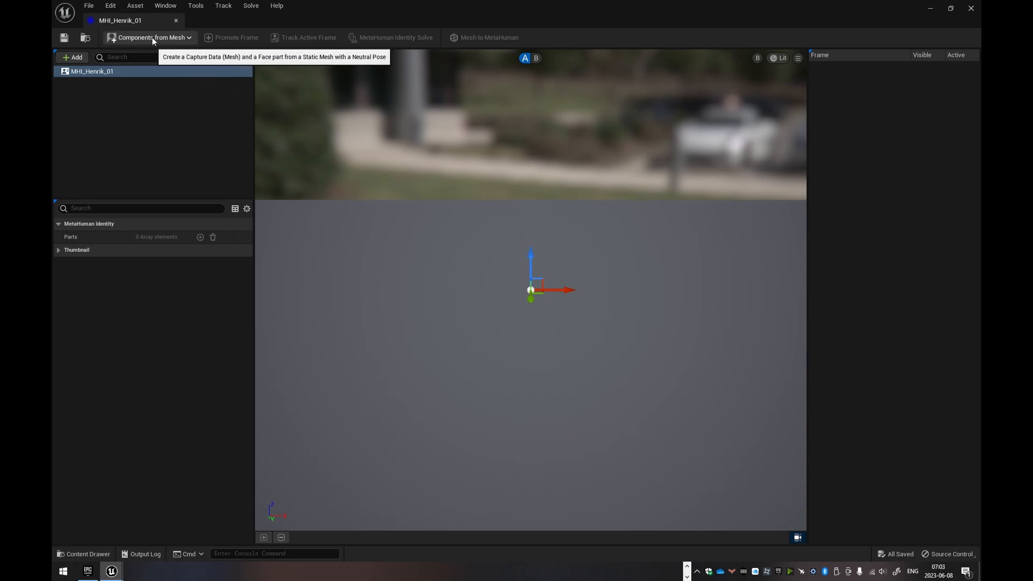
{"action": "left_click", "coordinate": [154, 36]}
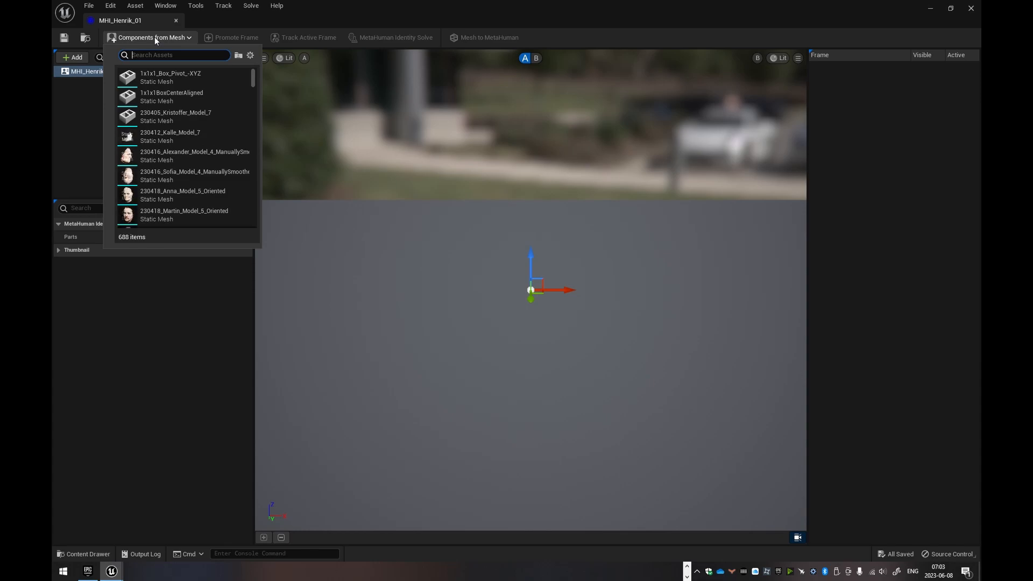
{"action": "type", "text": "henrik_01"}
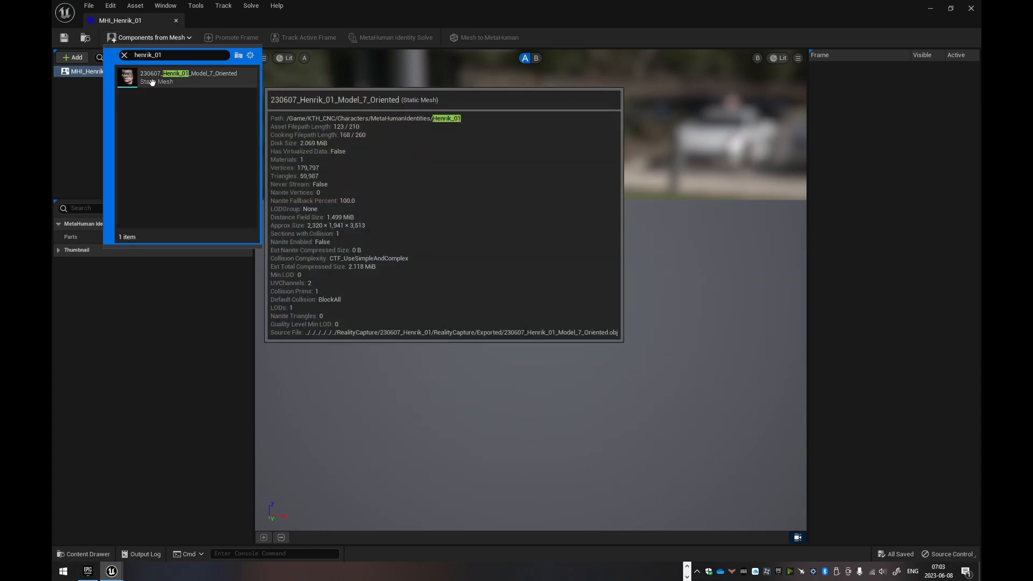
{"action": "left_click", "coordinate": [153, 81]}
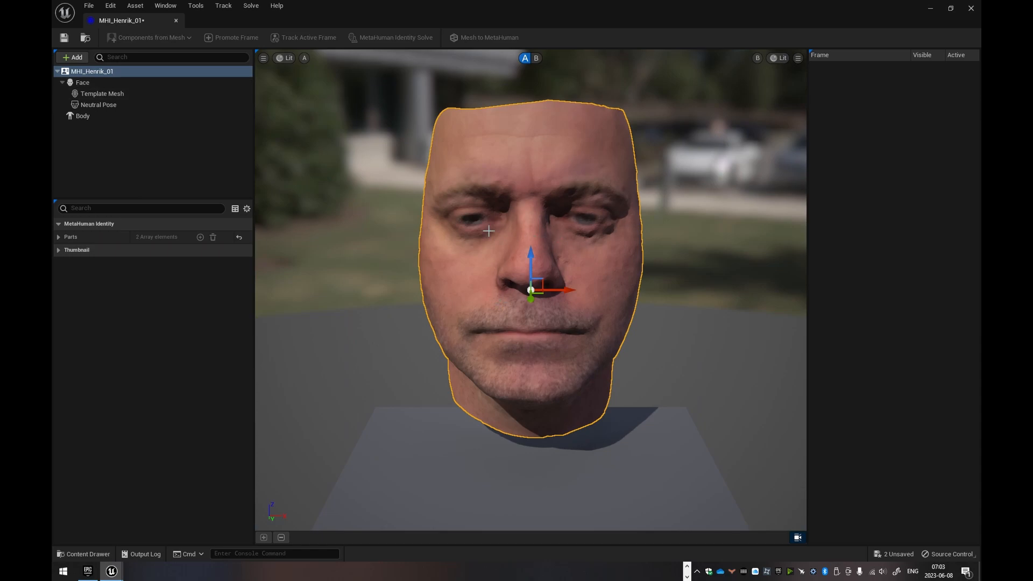
Step: Switch view A to Unlit mode and set its camera's field of view to 20
{"action": "left_click", "coordinate": [286, 58]}
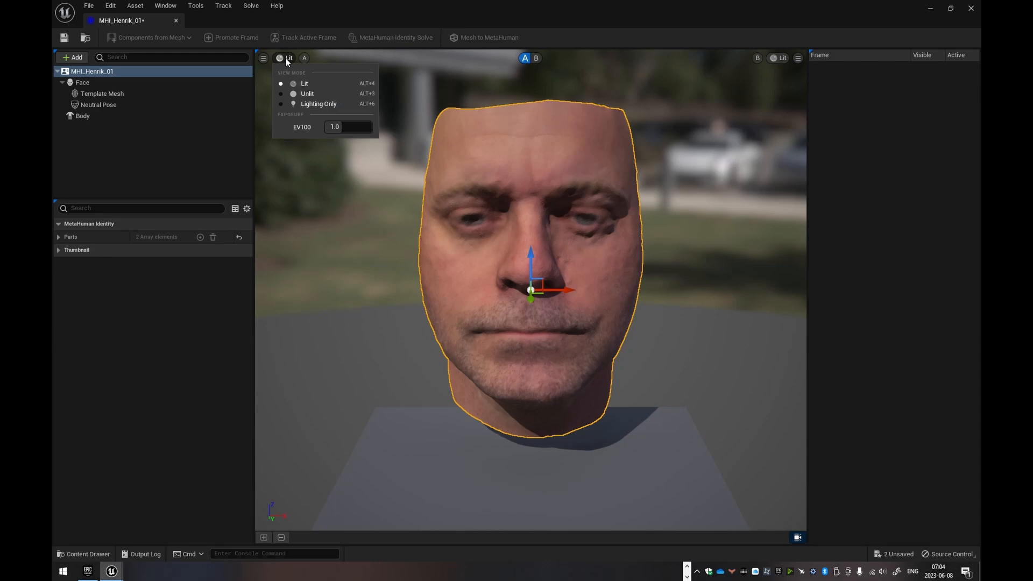
{"action": "left_click", "coordinate": [306, 96]}
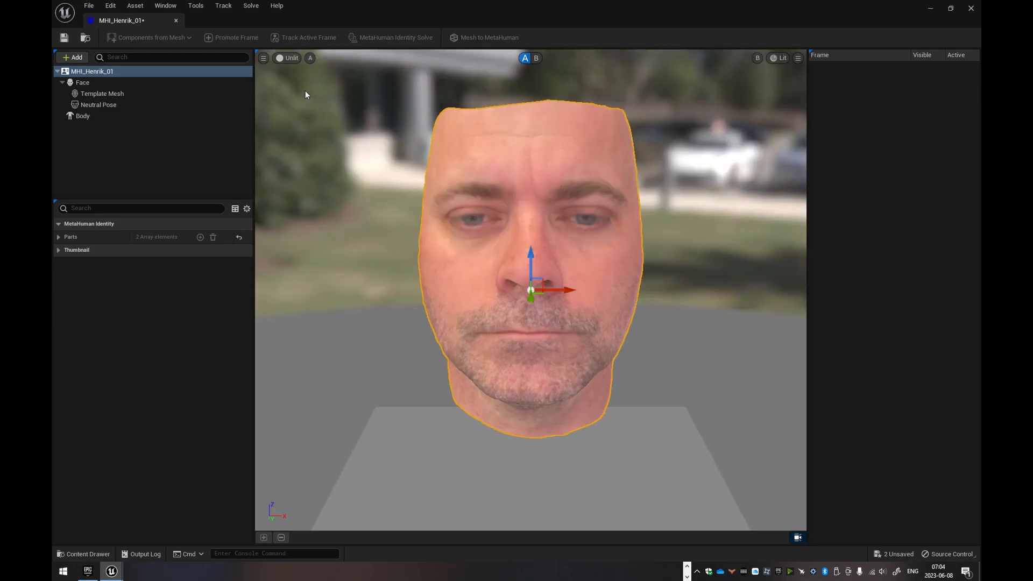
{"action": "left_click", "coordinate": [263, 58]}
{"action": "left_click", "coordinate": [333, 95]}
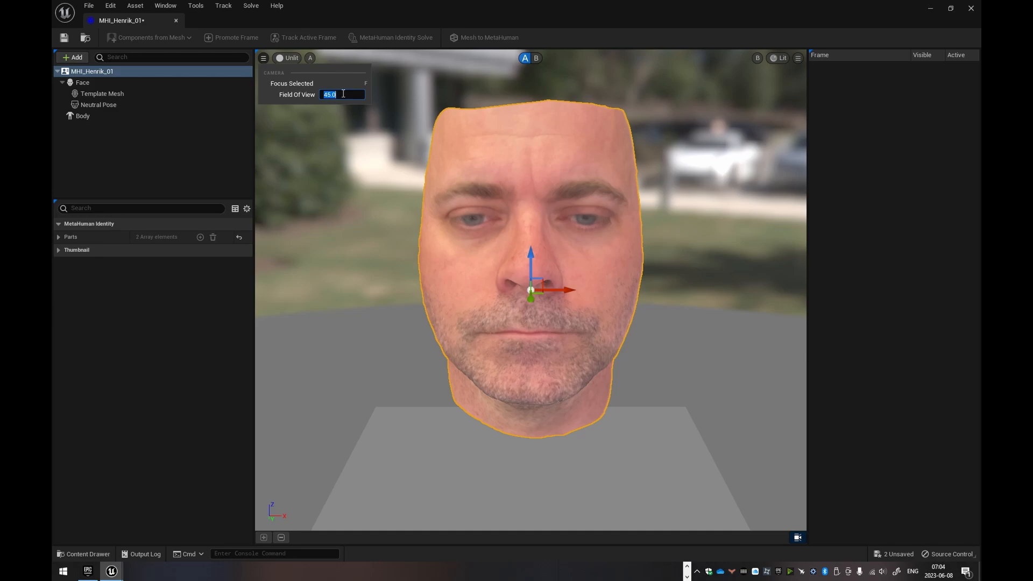
{"action": "type", "text": "20"}
{"action": "key", "text": "Return"}
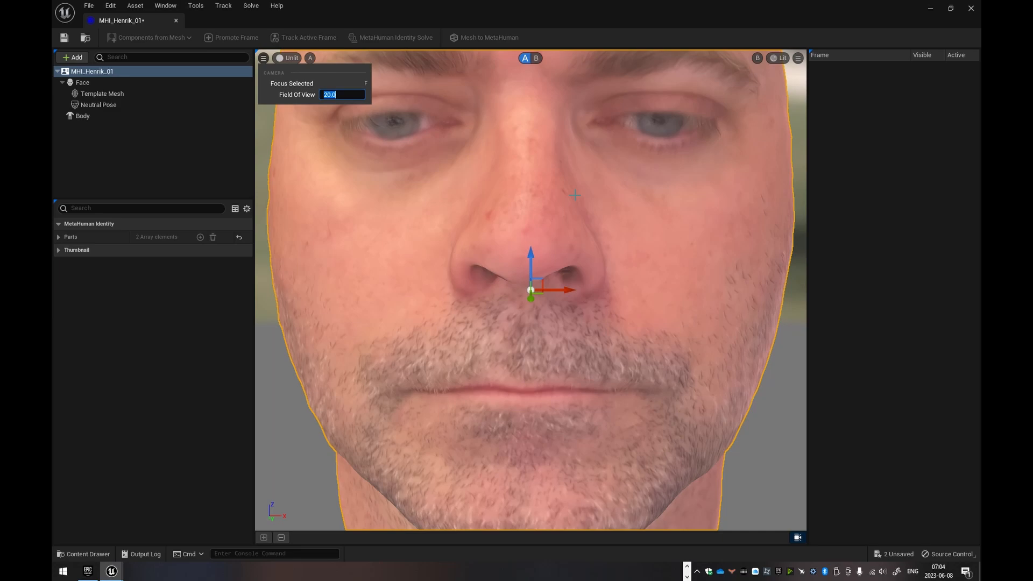
Step: Frame the whole scanned face and neck frontally and centred in view A
{"action": "mouse_move", "coordinate": [567, 240]}
{"action": "right_mouse_down"}
{"action": "mouse_move", "coordinate": [573, 230]}
{"action": "mouse_move", "coordinate": [563, 231]}
{"action": "right_mouse_up"}
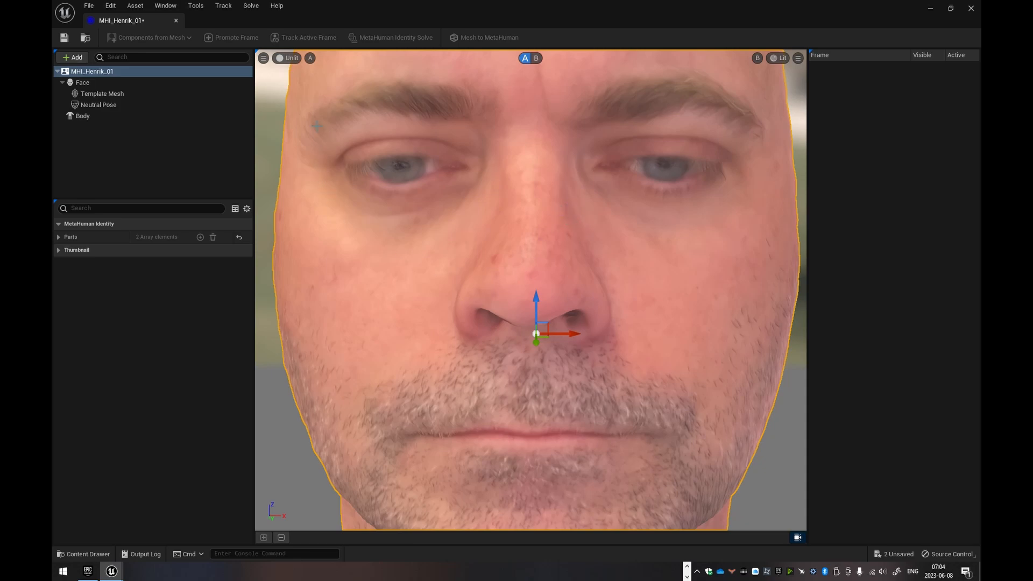
{"action": "scroll", "coordinate": [612, 248], "scroll_direction": "down", "scroll_amount": 5}
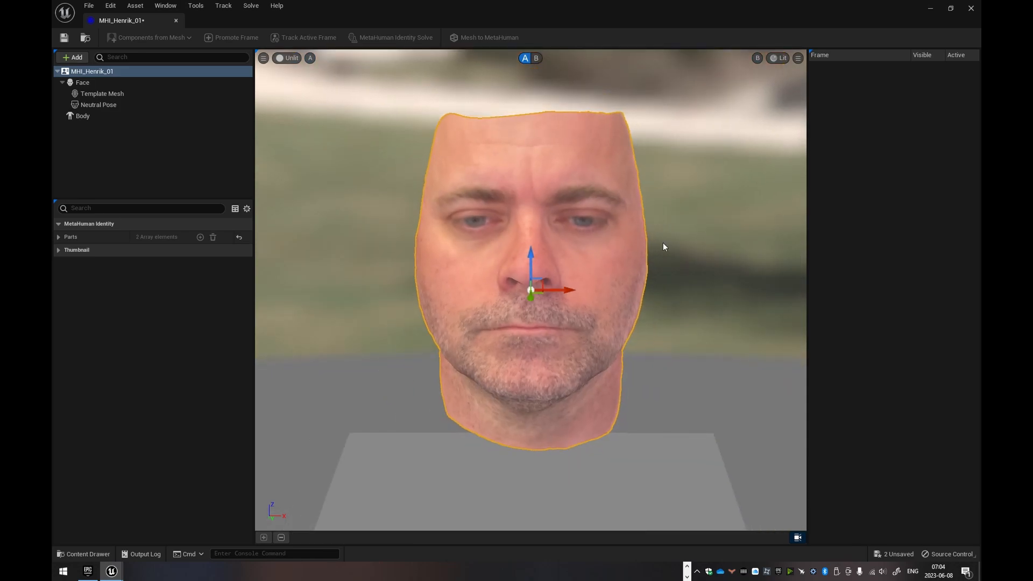
{"action": "right_click_drag", "start_coordinate": [615, 276], "coordinate": [611, 328]}
{"action": "key", "text": "w"}
{"action": "key", "text": "s"}
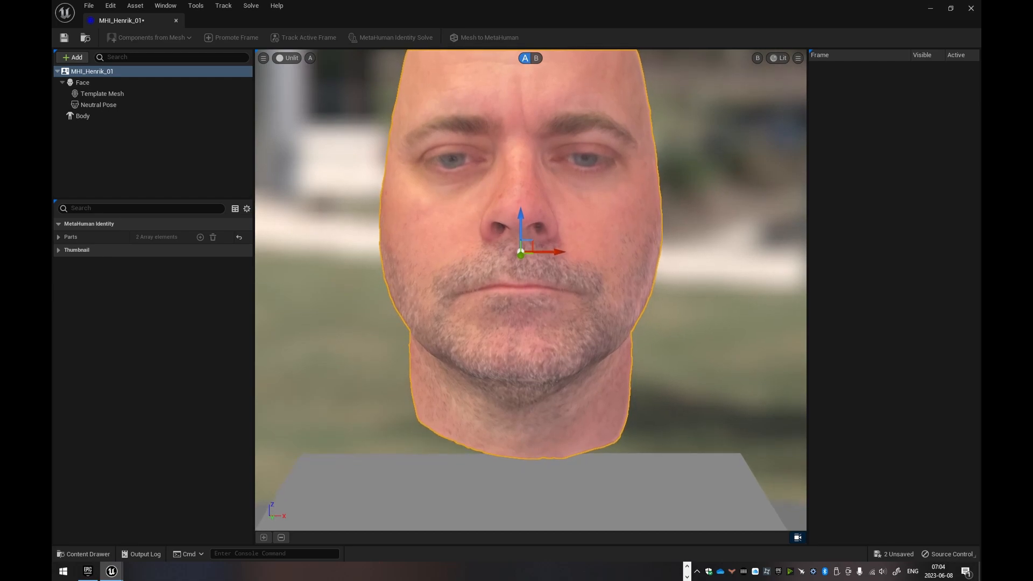
{"action": "key", "text": "q"}
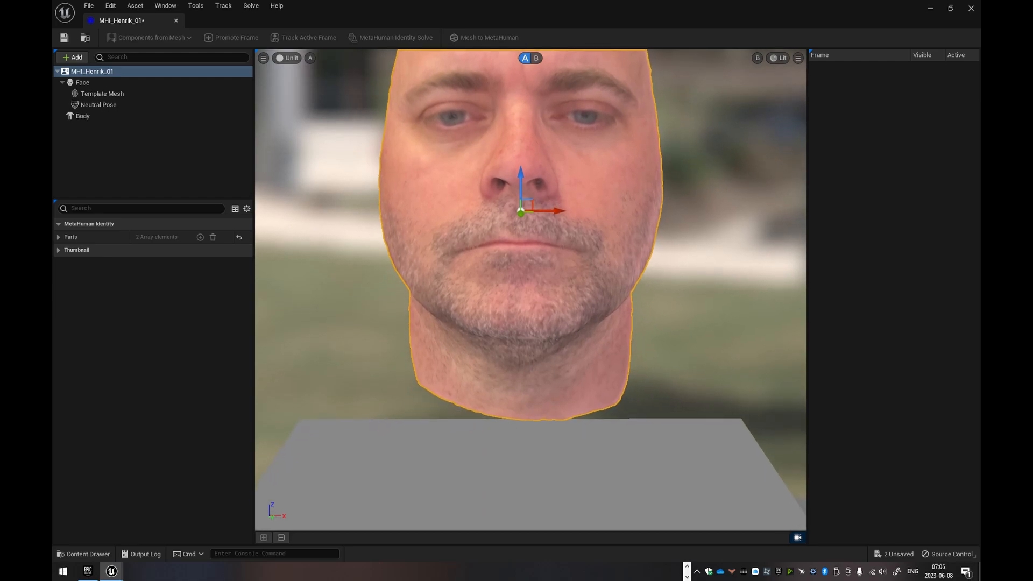
{"action": "key", "text": "e"}
{"action": "key", "text": "q"}
{"action": "key", "text": "e"}
{"action": "key", "text": "q"}
{"action": "right_click_drag", "start_coordinate": [611, 329], "coordinate": [611, 302]}
{"action": "key", "text": "q"}
{"action": "key", "text": "q"}
{"action": "key", "text": "q"}
{"action": "key", "text": "q"}
{"action": "key", "text": "e"}
{"action": "key", "text": "d"}
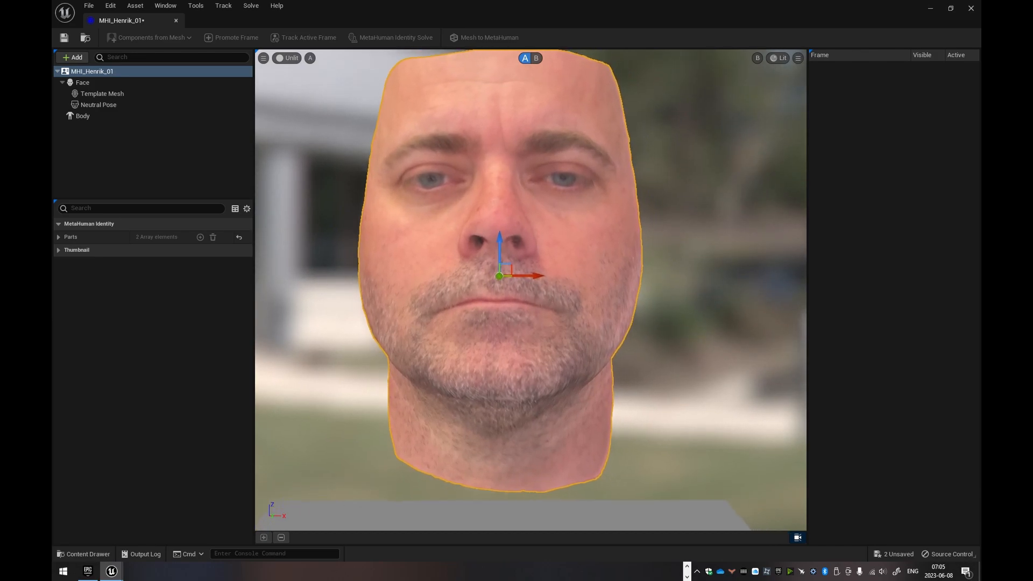
{"action": "key", "text": "q"}
{"action": "key", "text": "a"}
{"action": "right_click_drag", "start_coordinate": [611, 301], "coordinate": [615, 293]}
{"action": "key", "text": "q"}
{"action": "key", "text": "w"}
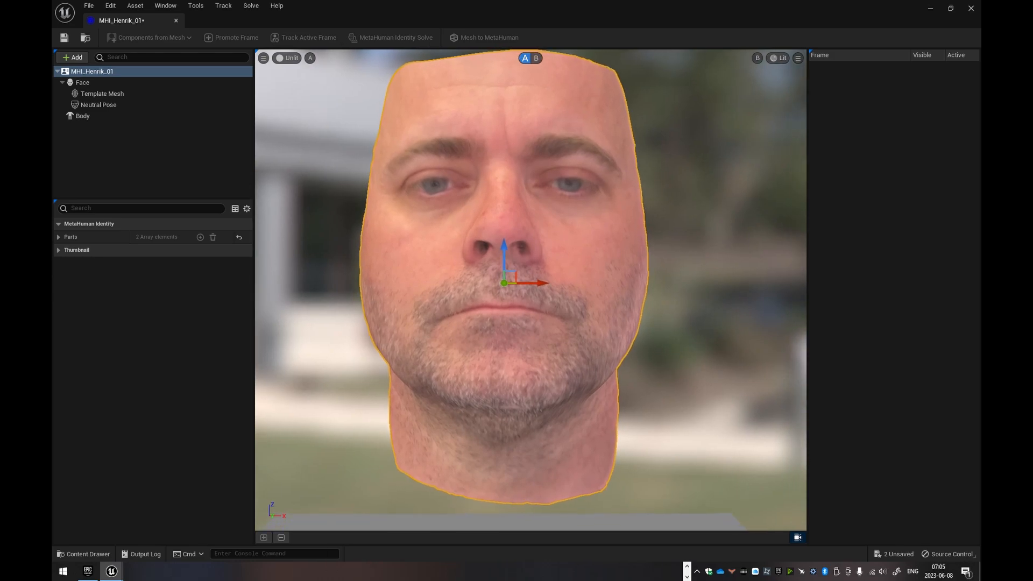
{"action": "key", "text": "e"}
{"action": "key", "text": "q"}
{"action": "key", "text": "a"}
{"action": "key", "text": "a"}
{"action": "key", "text": "d"}
{"action": "key", "text": "e"}
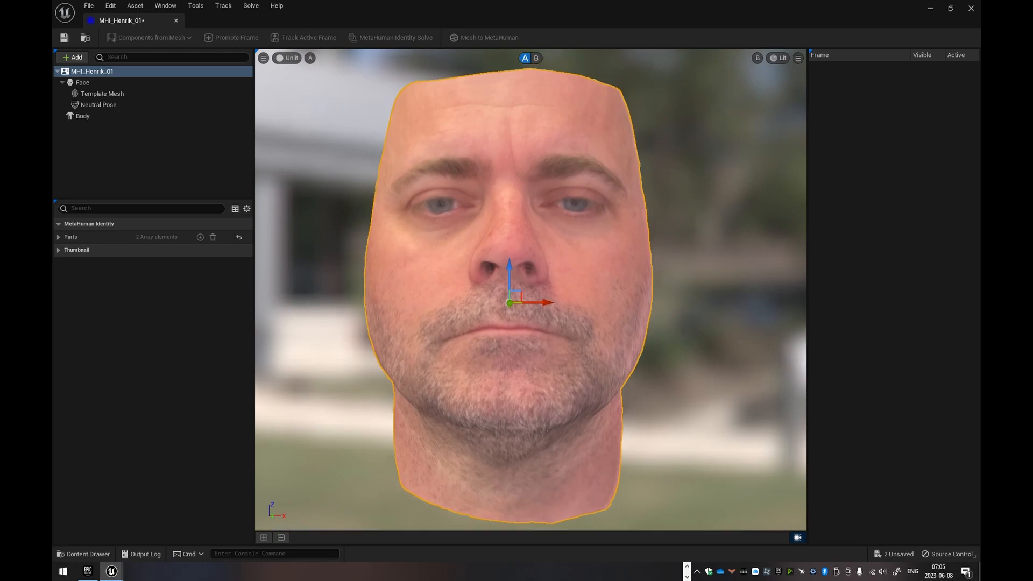
{"action": "key", "text": "a"}
{"action": "key", "text": "d"}
{"action": "key", "text": "q"}
{"action": "right_click_drag", "start_coordinate": [614, 293], "coordinate": [607, 290]}
{"action": "key", "text": "d"}
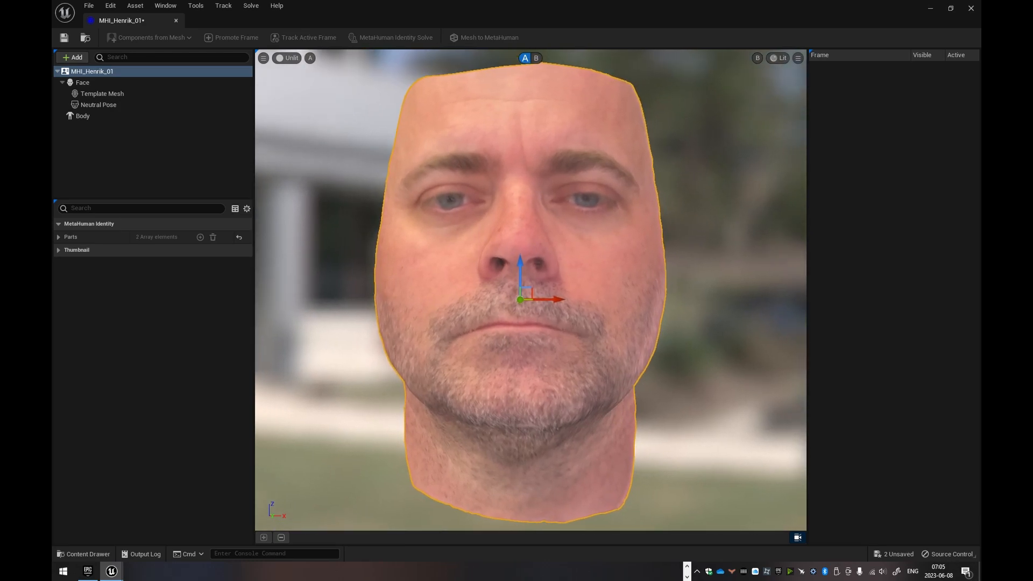
{"action": "left_click", "coordinate": [620, 280]}
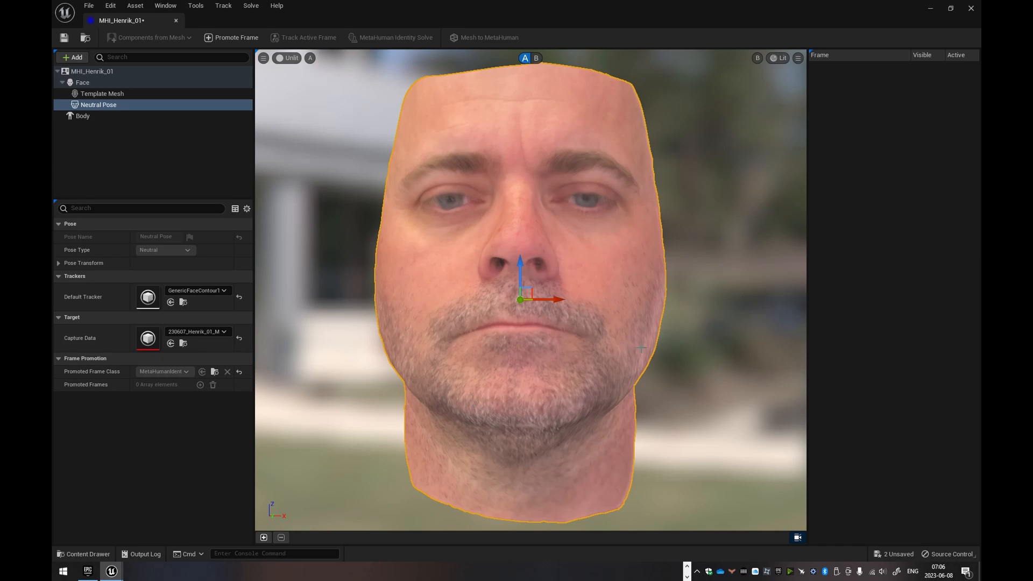
Step: Promote the framed front view as a frame of the Neutral Pose and track its facial contours
{"action": "left_click", "coordinate": [240, 37]}
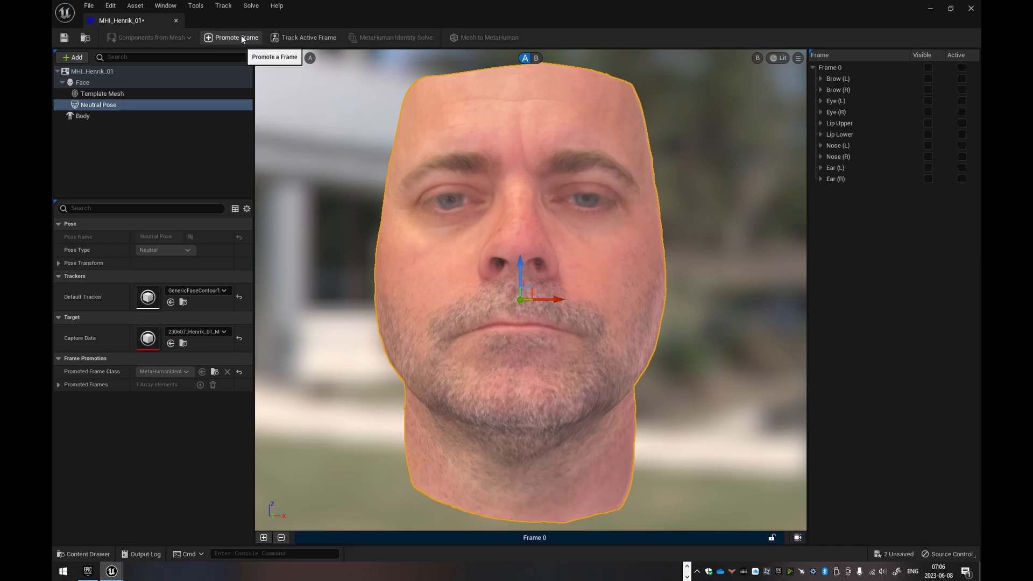
{"action": "left_click", "coordinate": [544, 540]}
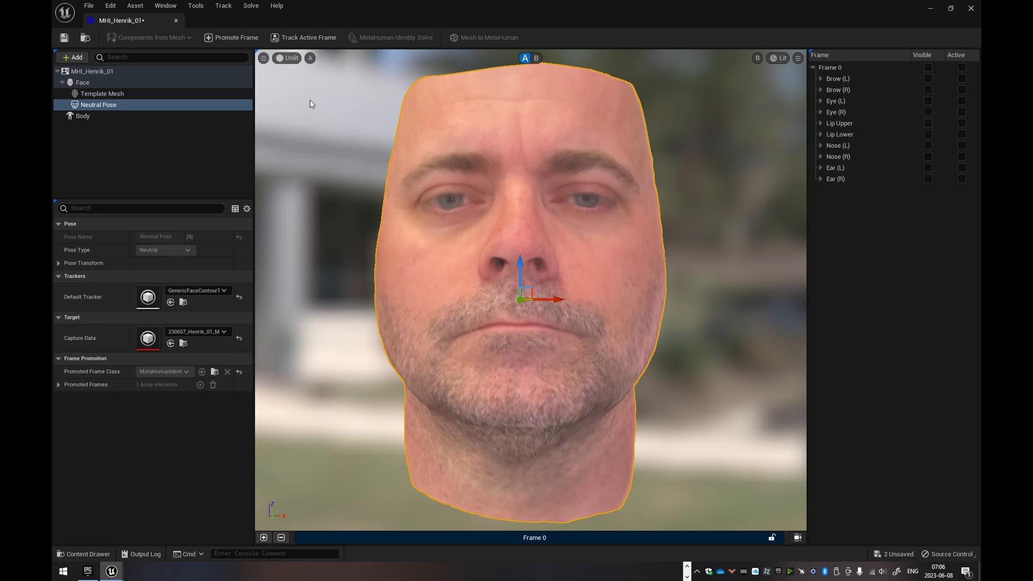
{"action": "left_click", "coordinate": [316, 37]}
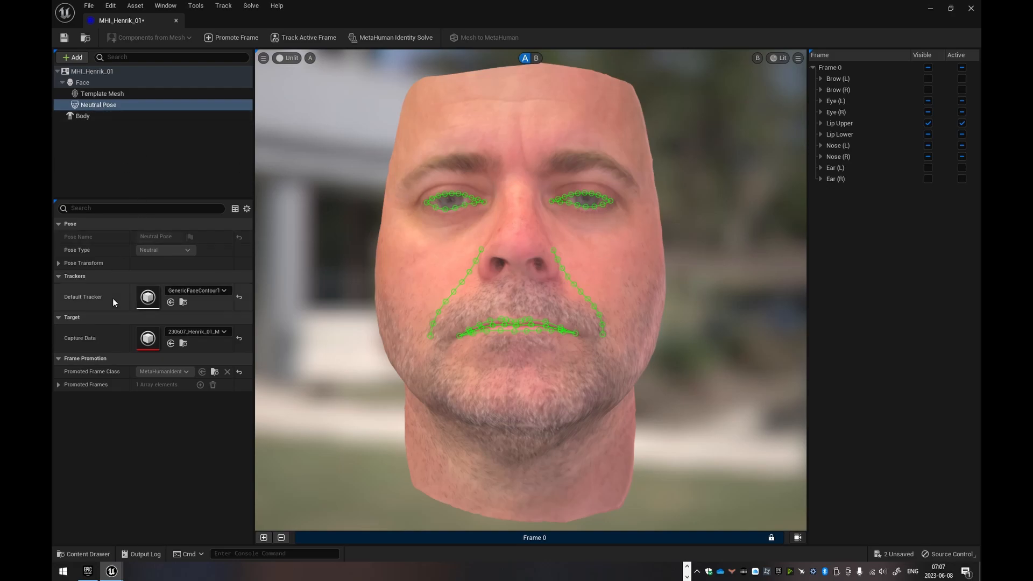
Step: Choose the medium-build body type in the first column for the Body part and run the MetaHuman Identity Solve
{"action": "left_click", "coordinate": [92, 120]}
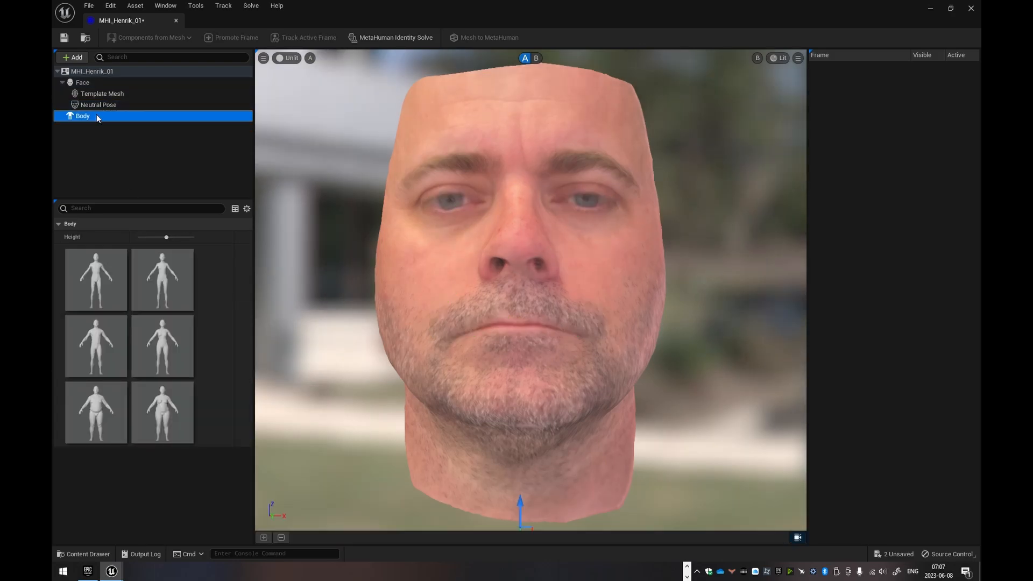
{"action": "mouse_move", "coordinate": [167, 237]}
{"action": "left_mouse_down"}
{"action": "mouse_move", "coordinate": [132, 237]}
{"action": "mouse_move", "coordinate": [171, 237]}
{"action": "left_mouse_up"}
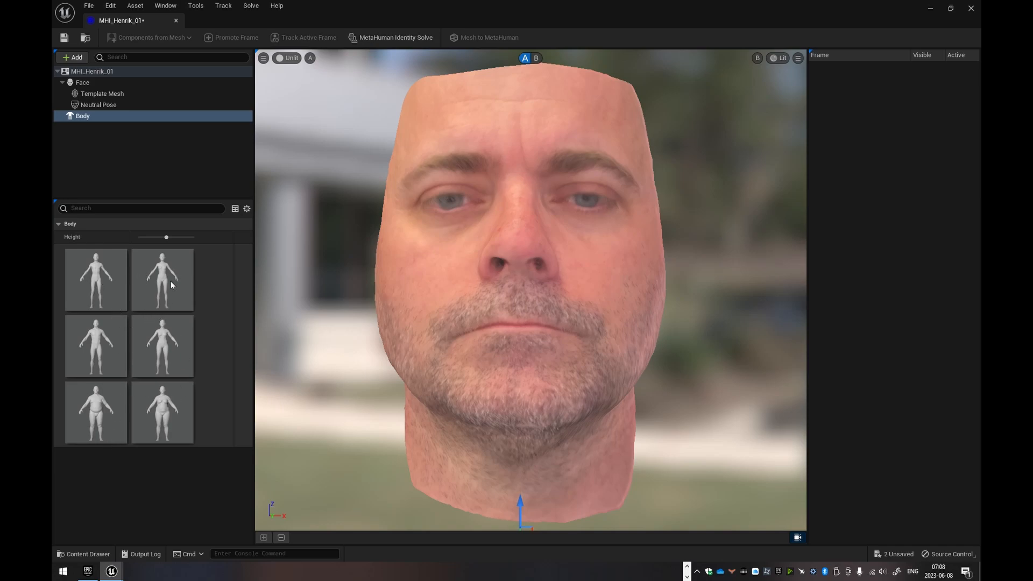
{"action": "left_click", "coordinate": [99, 347]}
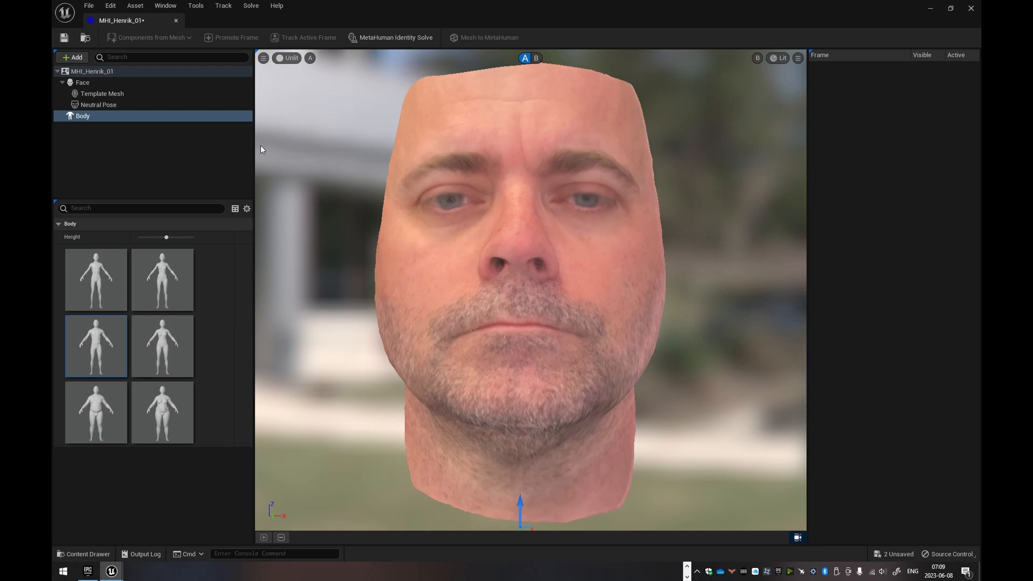
{"action": "left_click", "coordinate": [390, 39]}
Step: Compare the solved template head in view B with the scanned face in view A
{"action": "left_click", "coordinate": [536, 58]}
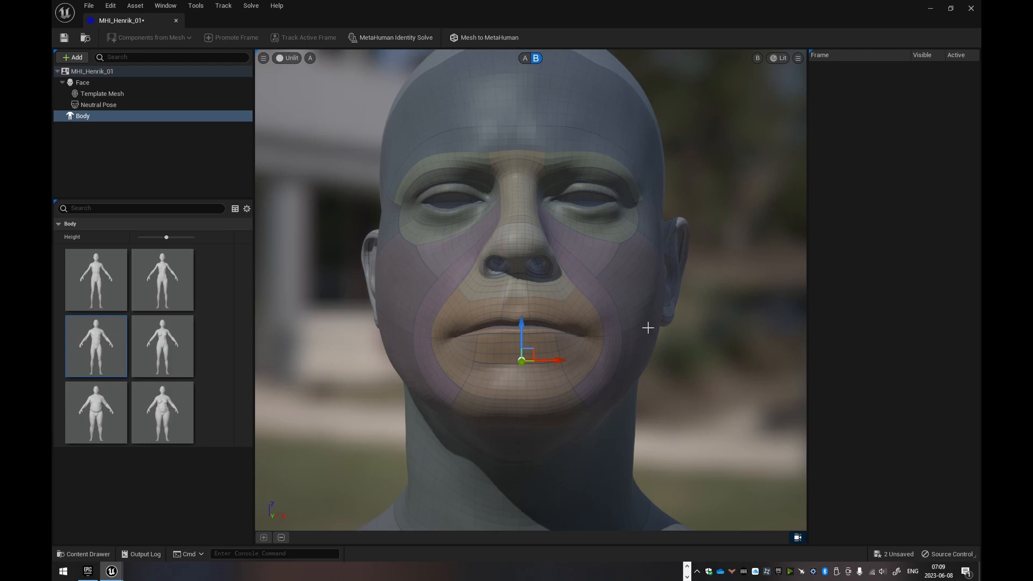
{"action": "left_click", "coordinate": [525, 60]}
{"action": "left_click", "coordinate": [526, 58]}
{"action": "left_click", "coordinate": [526, 58]}
{"action": "left_click", "coordinate": [526, 60]}
{"action": "left_click", "coordinate": [526, 59]}
{"action": "left_click", "coordinate": [527, 59]}
{"action": "left_click", "coordinate": [526, 59]}
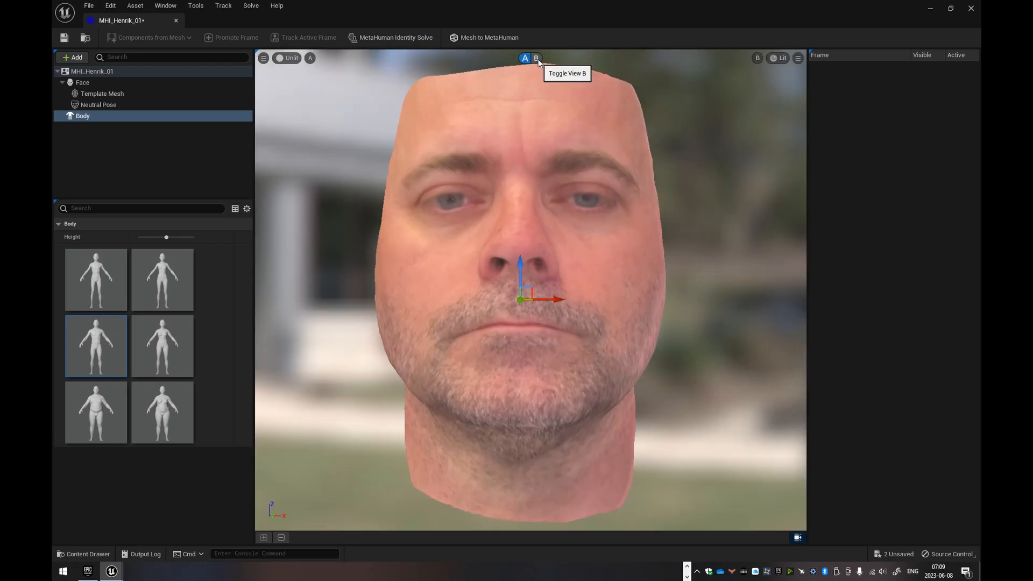
{"action": "left_click", "coordinate": [535, 61]}
{"action": "left_click", "coordinate": [525, 59]}
{"action": "left_click", "coordinate": [524, 59]}
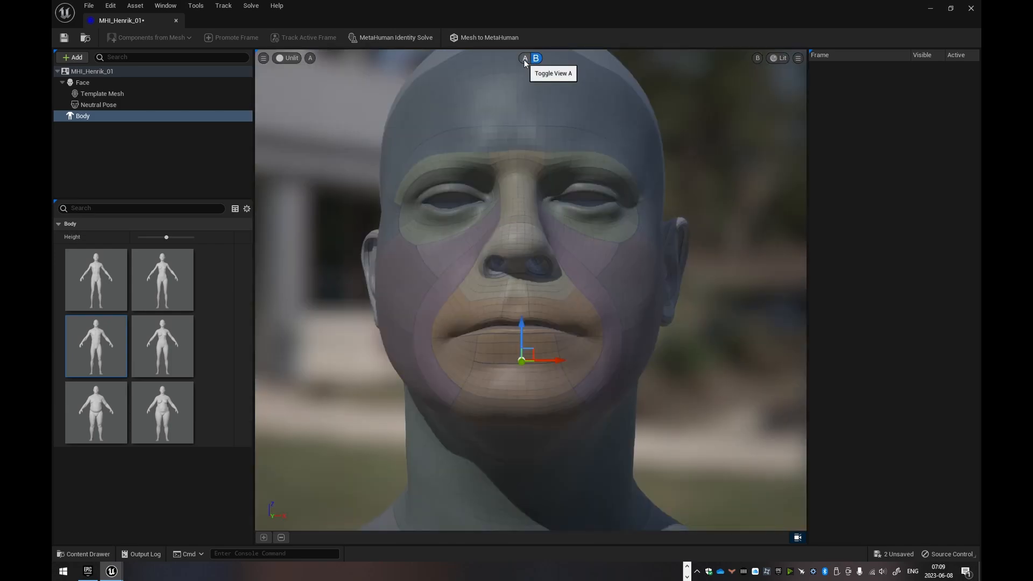
{"action": "left_click", "coordinate": [525, 59]}
{"action": "left_click", "coordinate": [525, 60]}
{"action": "left_click", "coordinate": [524, 59]}
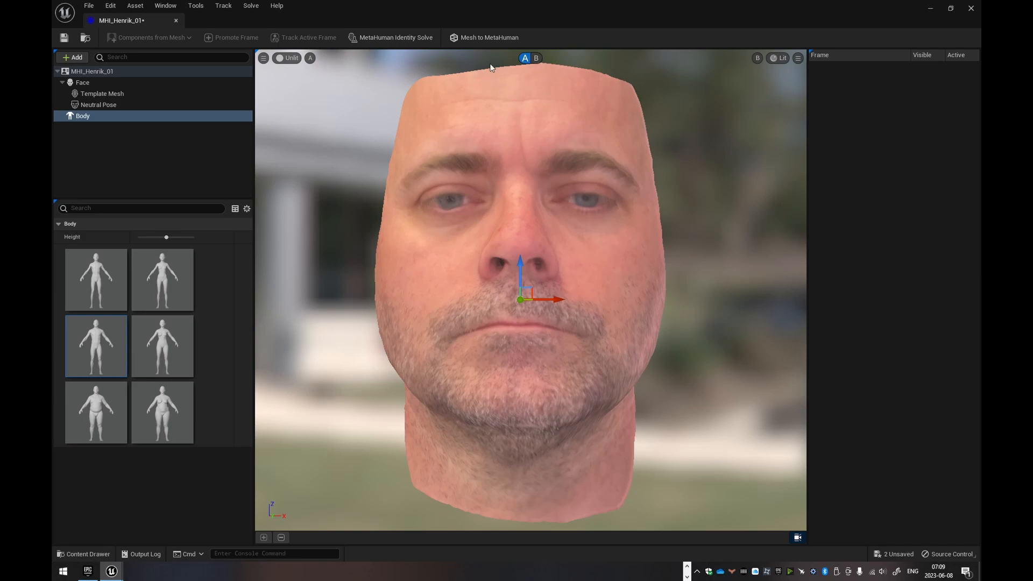
Step: Submit the solved identity through Mesh to MetaHuman, acknowledge the completion dialog and close the MHI_Henrik_01 editor
{"action": "left_click", "coordinate": [489, 37]}
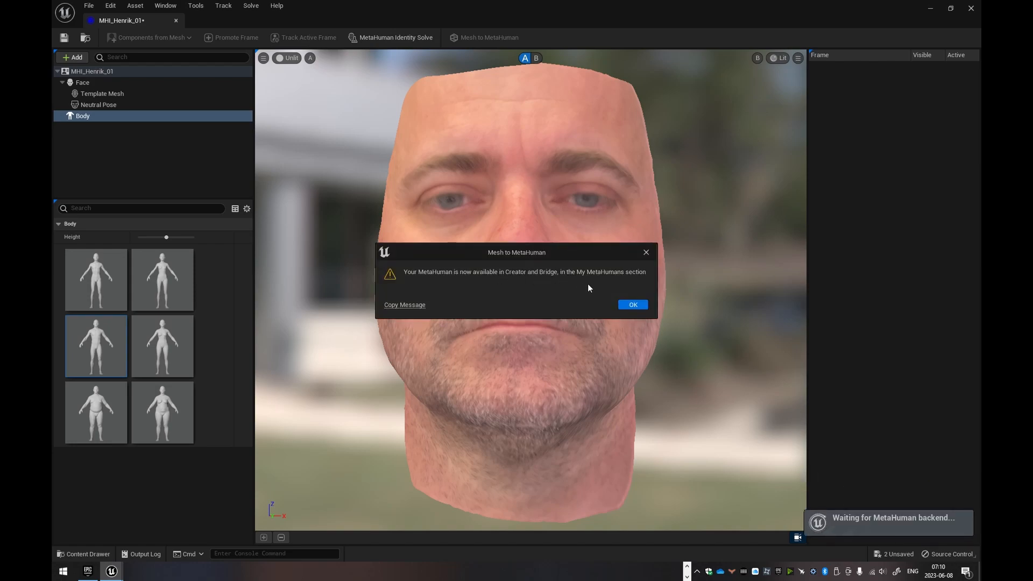
{"action": "left_click", "coordinate": [642, 304]}
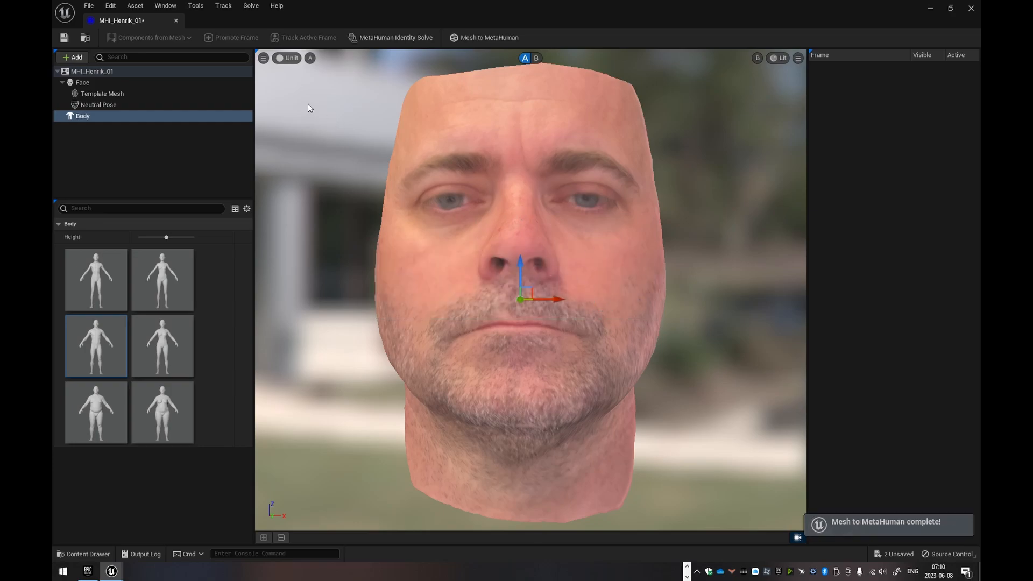
{"action": "left_click", "coordinate": [177, 21]}
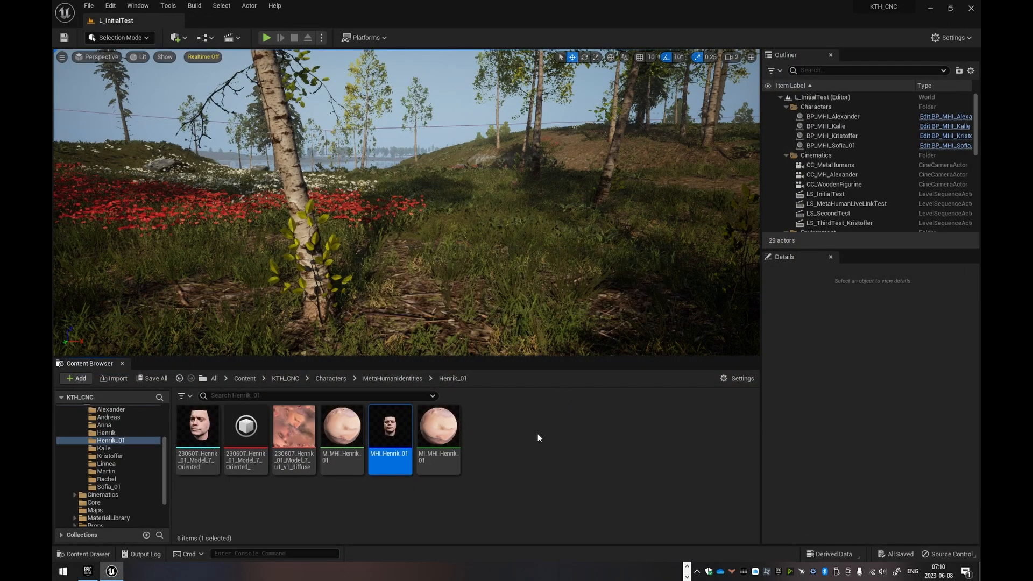
Step: Switch to Chrome and open the MetaHuman Creator site at metahuman.unrealengine.com
{"action": "key", "text": "super"}
{"action": "type", "text": "chrome"}
{"action": "key", "text": "Return"}
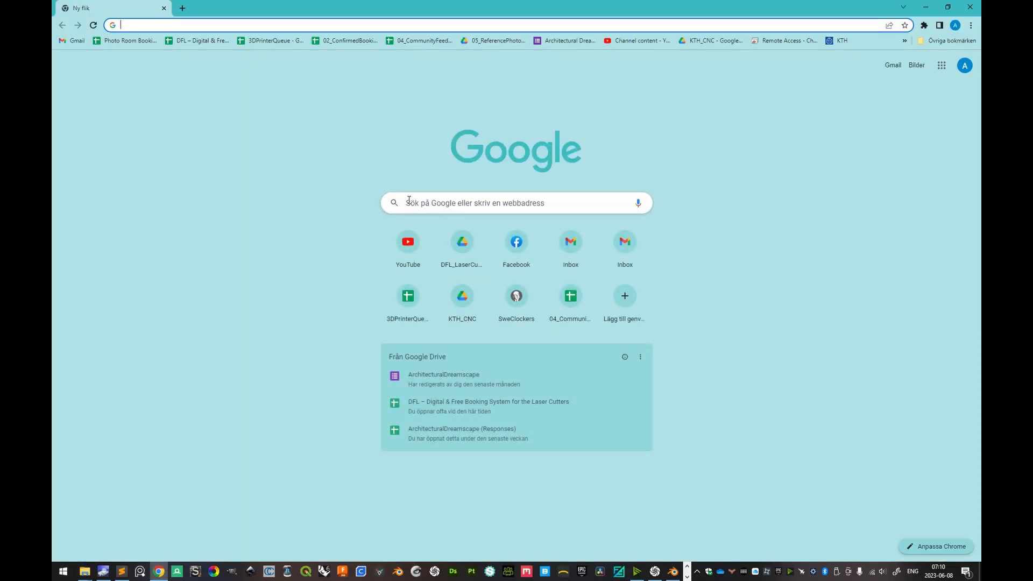
{"action": "type", "text": "meta"}
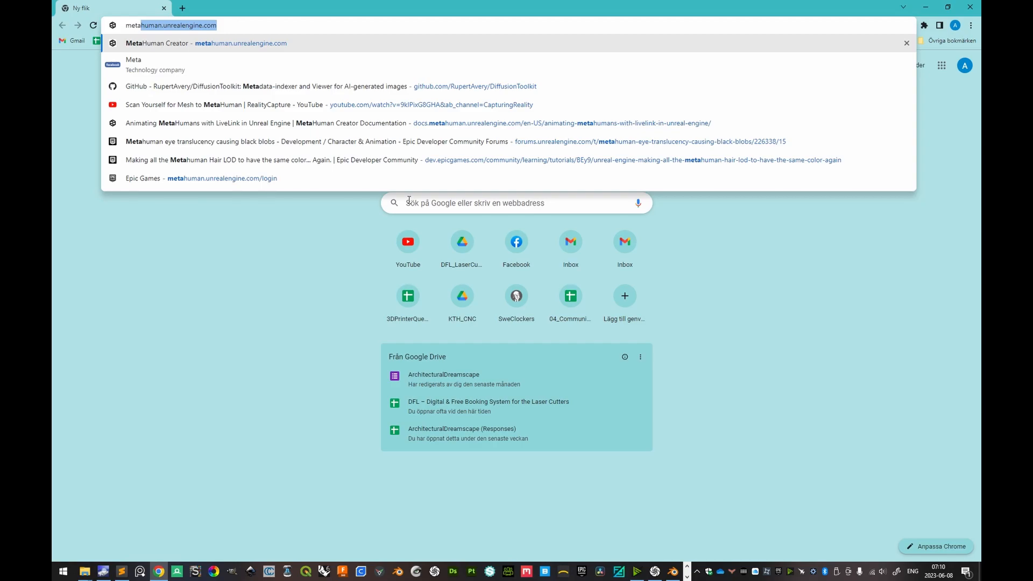
{"action": "key", "text": "Return"}
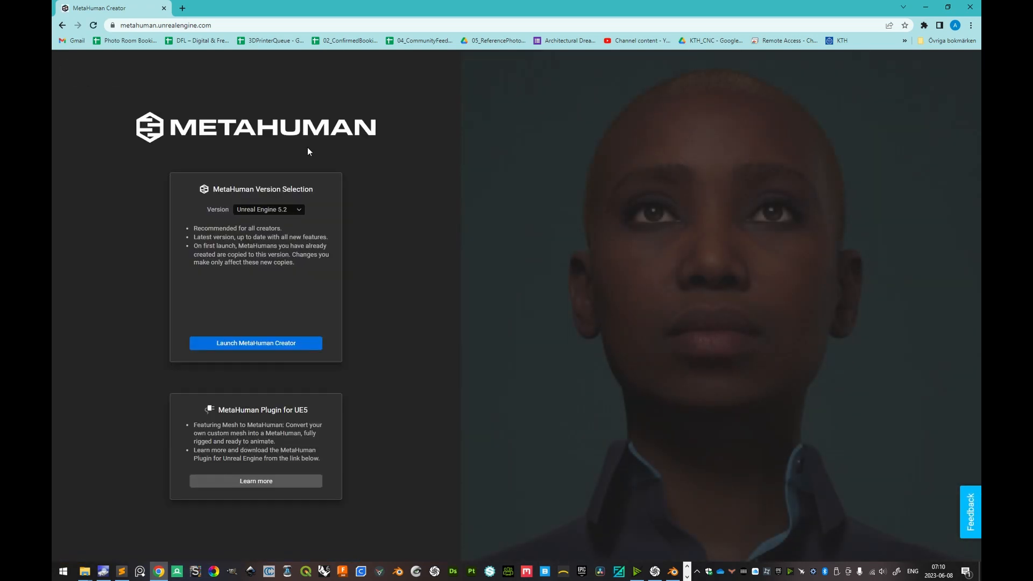
Step: Launch MetaHuman Creator for Unreal Engine 5.2 and open the Skin settings of the MHI_Henrik_01 MetaHuman
{"action": "left_click", "coordinate": [267, 345]}
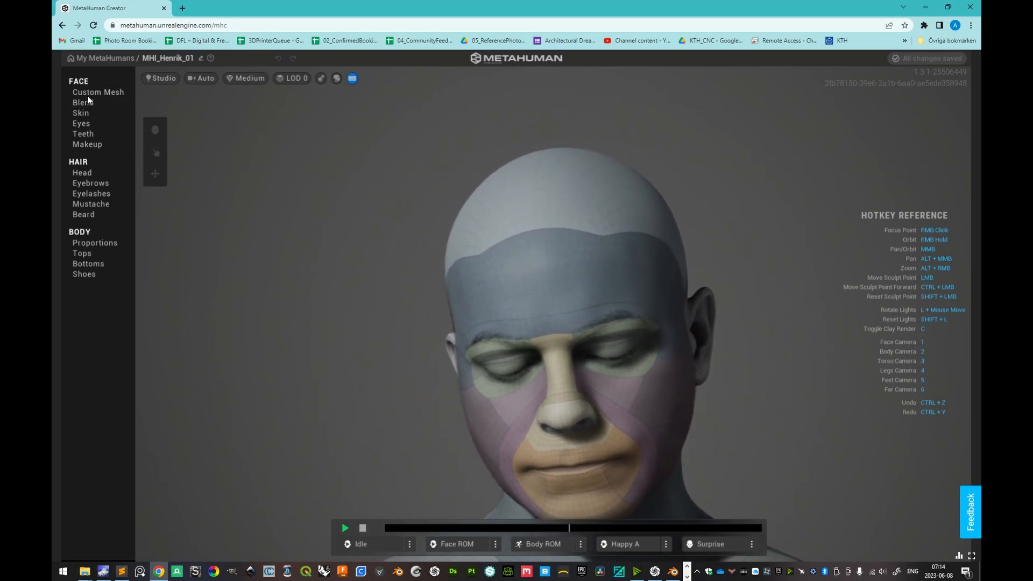
{"action": "left_click", "coordinate": [88, 115]}
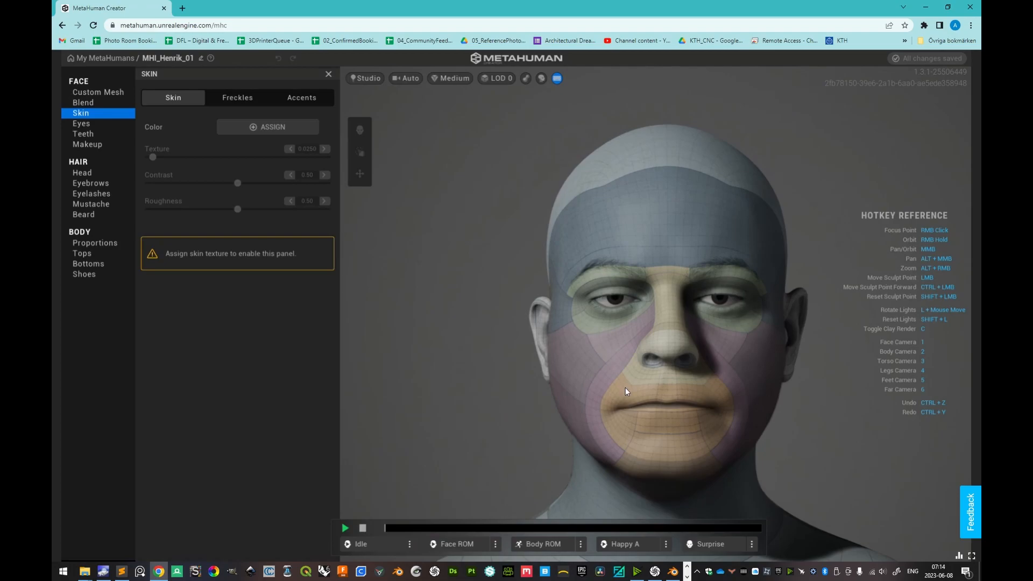
Step: Assign a light skin colour to the MetaHuman with U 0.39 and V 0.60
{"action": "left_click", "coordinate": [249, 127]}
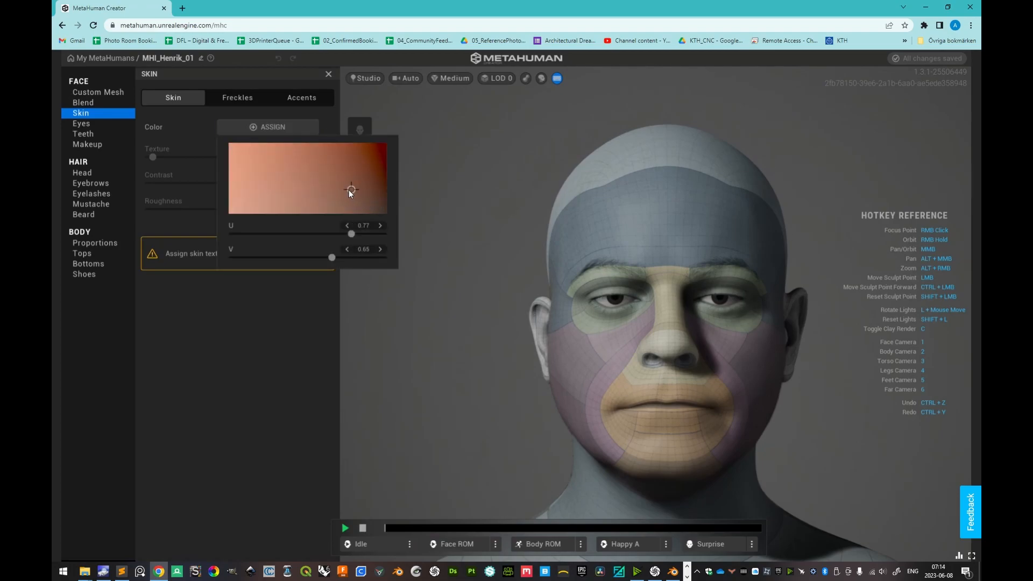
{"action": "left_click_drag", "start_coordinate": [349, 190], "coordinate": [323, 176]}
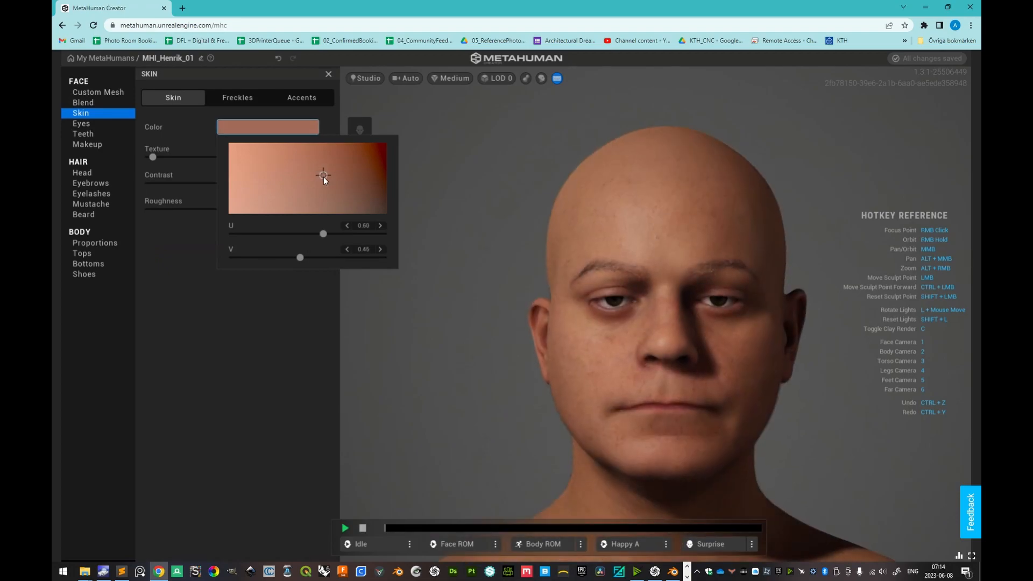
{"action": "left_click", "coordinate": [302, 181]}
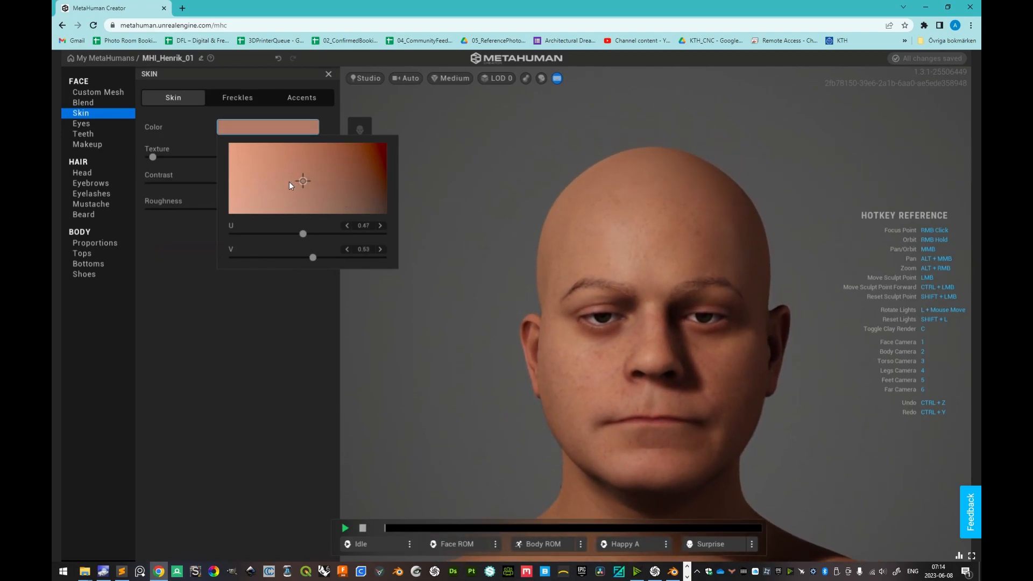
{"action": "left_click_drag", "start_coordinate": [287, 181], "coordinate": [290, 186]}
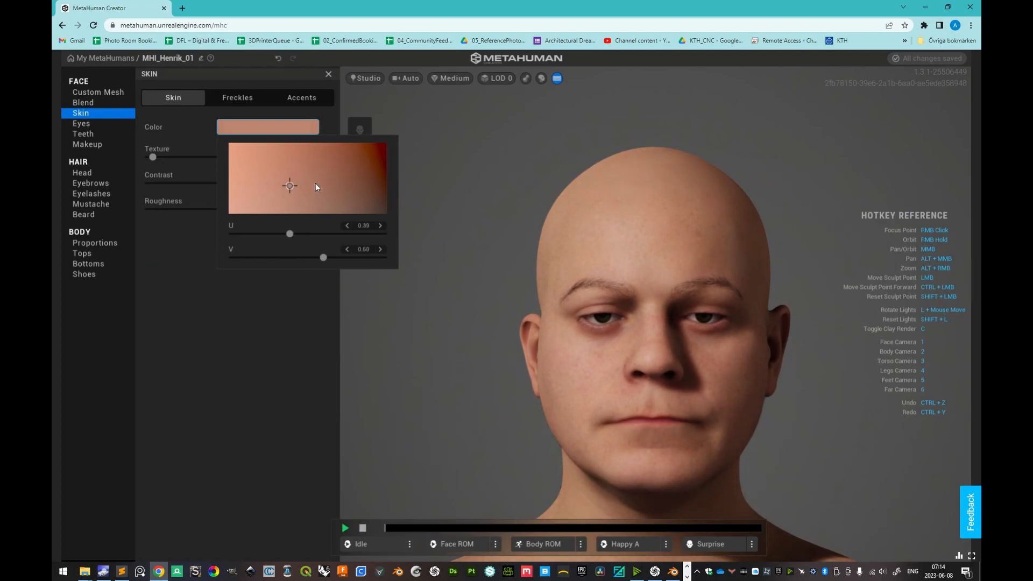
Step: Switch to File Explorer and open the ExtractedFrames folder inside the scan project's Footage folder
{"action": "key", "text": "alt+Tab"}
{"action": "key", "text": "alt+Tab"}
{"action": "key", "text": "alt+Tab"}
{"action": "key", "text": "alt+shift+Tab"}
{"action": "key", "text": "alt+Tab"}
{"action": "key", "text": "alt+Tab"}
{"action": "key", "text": "alt+Tab"}
{"action": "key", "text": "alt+Tab"}
{"action": "key", "text": "alt+shift+Tab"}
{"action": "key", "text": "alt+shift+Tab"}
{"action": "key", "text": "alt+shift+Tab"}
{"action": "key", "text": "alt+shift+Tab"}
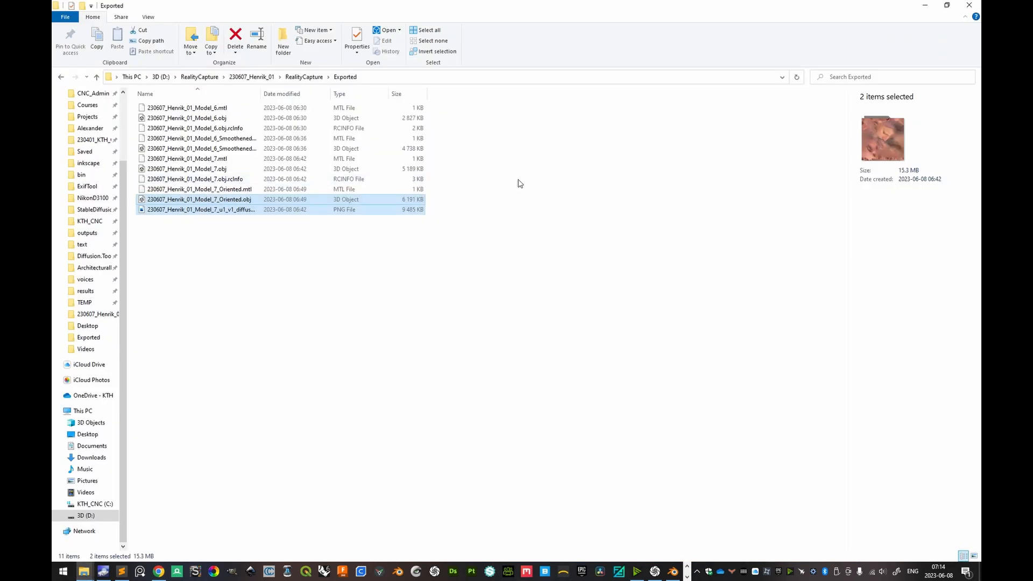
{"action": "left_click", "coordinate": [304, 78]}
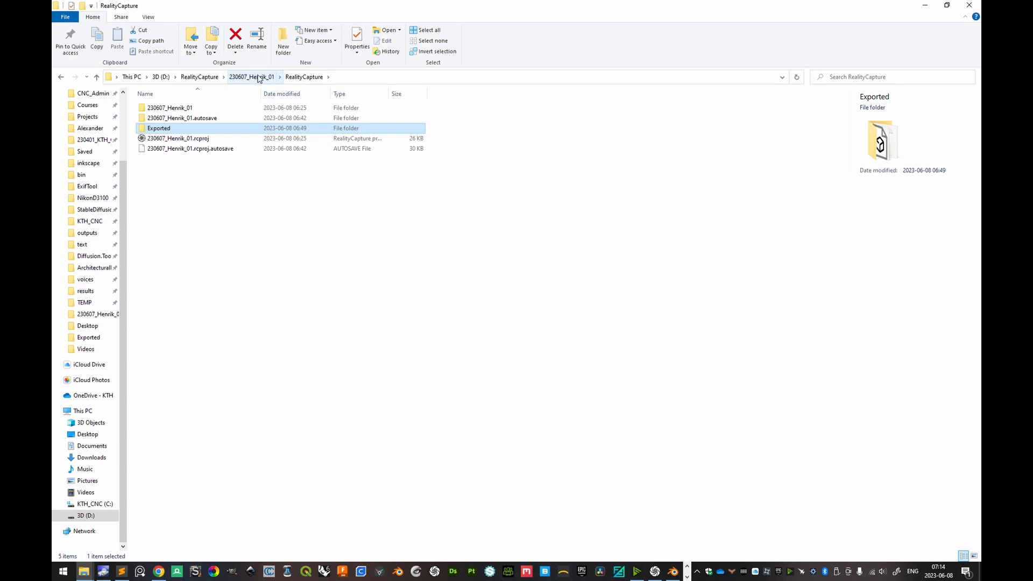
{"action": "left_click", "coordinate": [258, 78]}
{"action": "double_click", "coordinate": [162, 138]}
{"action": "left_click", "coordinate": [161, 119]}
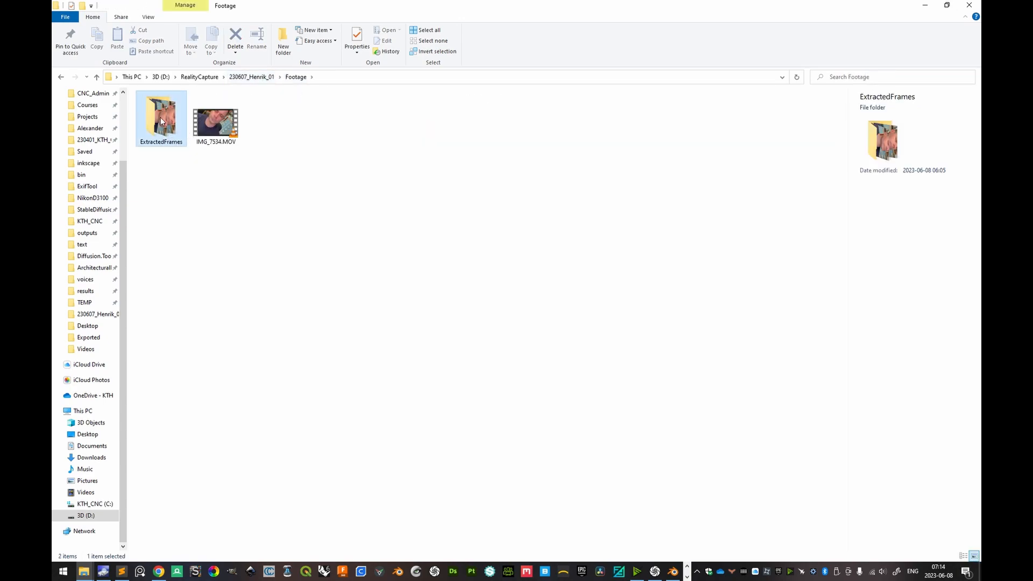
{"action": "double_click", "coordinate": [160, 119]}
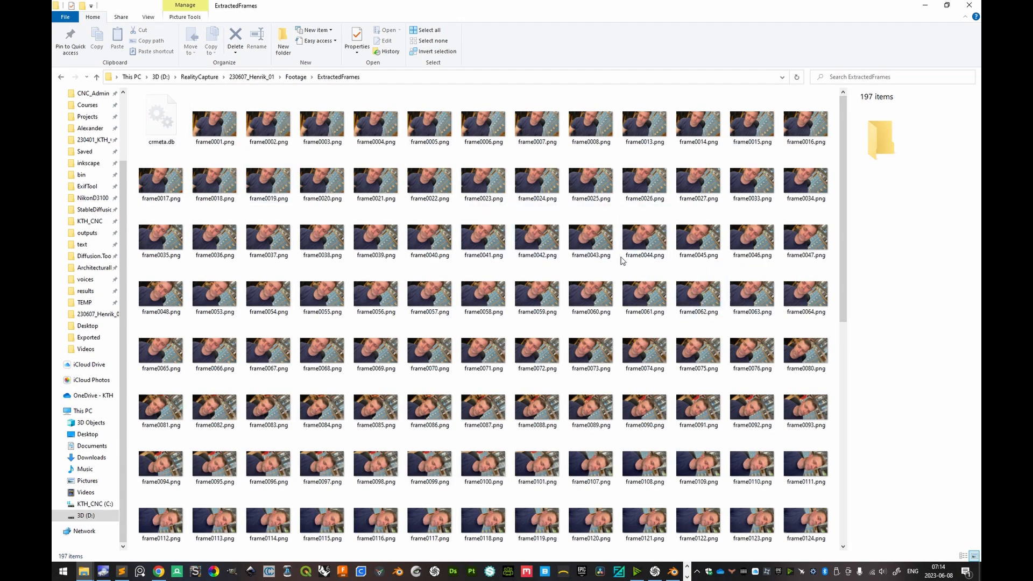
Step: Open frame0107.png, compare the neighbouring frames as possible face references, and close the image viewer
{"action": "scroll", "coordinate": [640, 323], "scroll_direction": "down", "scroll_amount": 3}
{"action": "left_click", "coordinate": [592, 303]}
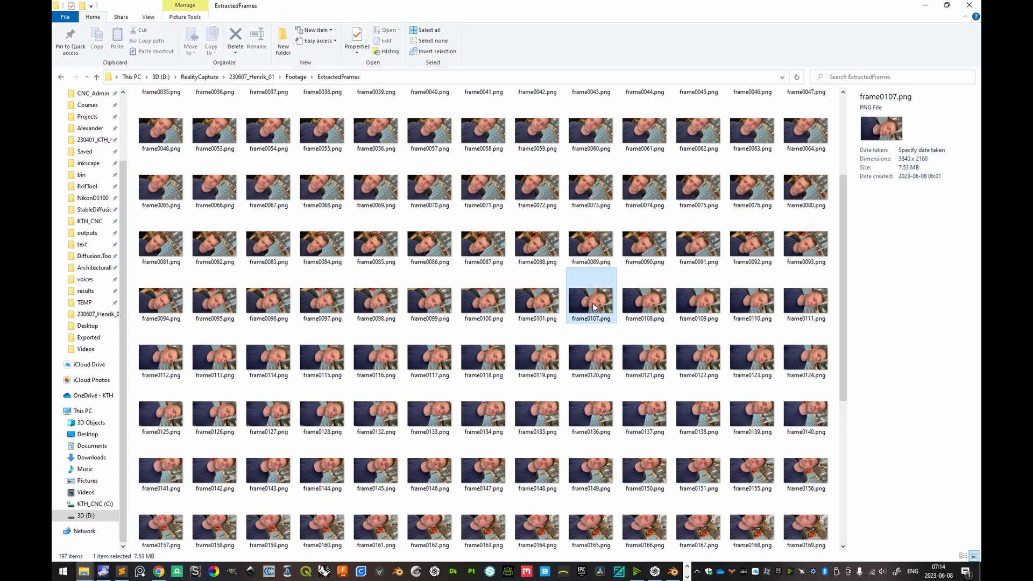
{"action": "double_click", "coordinate": [592, 303]}
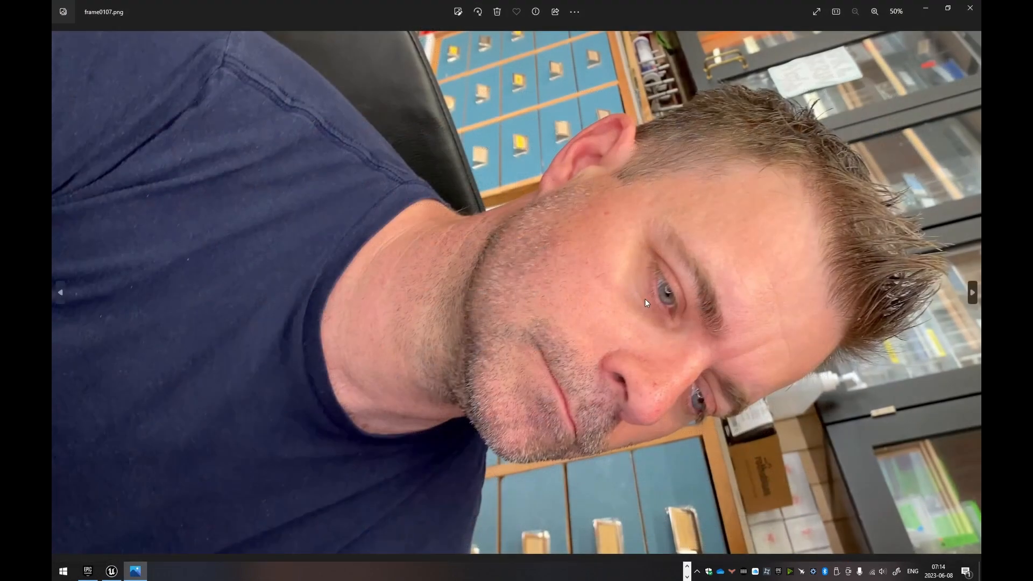
{"action": "key", "text": "Right"}
{"action": "key", "text": "Left"}
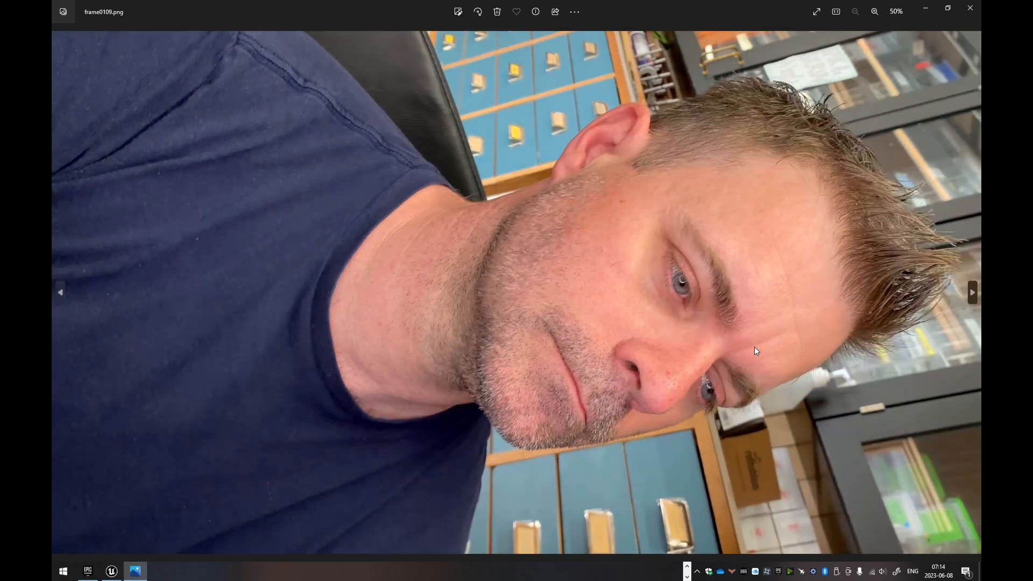
{"action": "key", "text": "Left"}
{"action": "key", "text": "Left"}
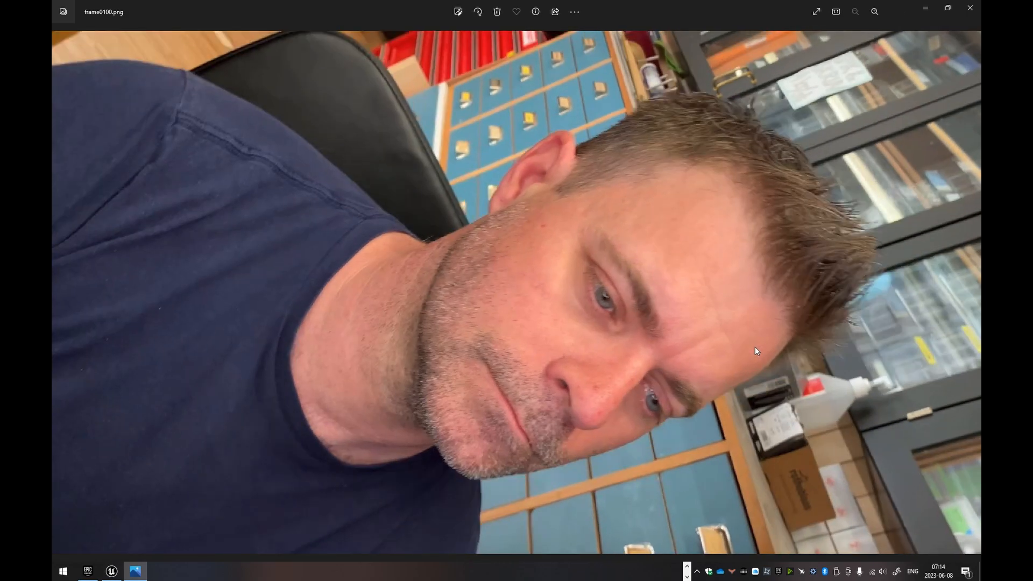
{"action": "key", "text": "Right"}
{"action": "key", "text": "Right"}
{"action": "key", "text": "Right"}
{"action": "key", "text": "Right"}
{"action": "key", "text": "Left"}
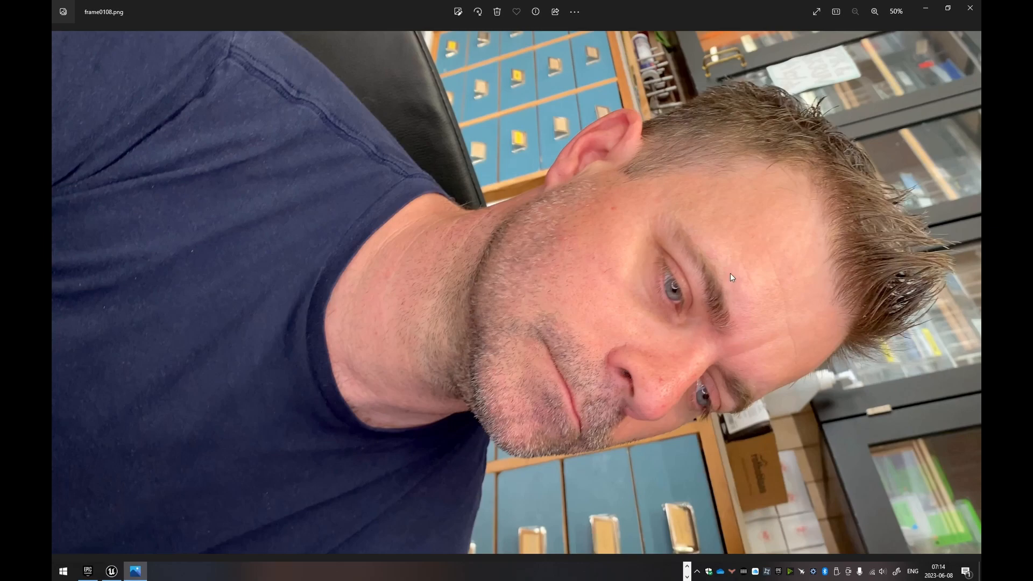
{"action": "left_click", "coordinate": [975, 9]}
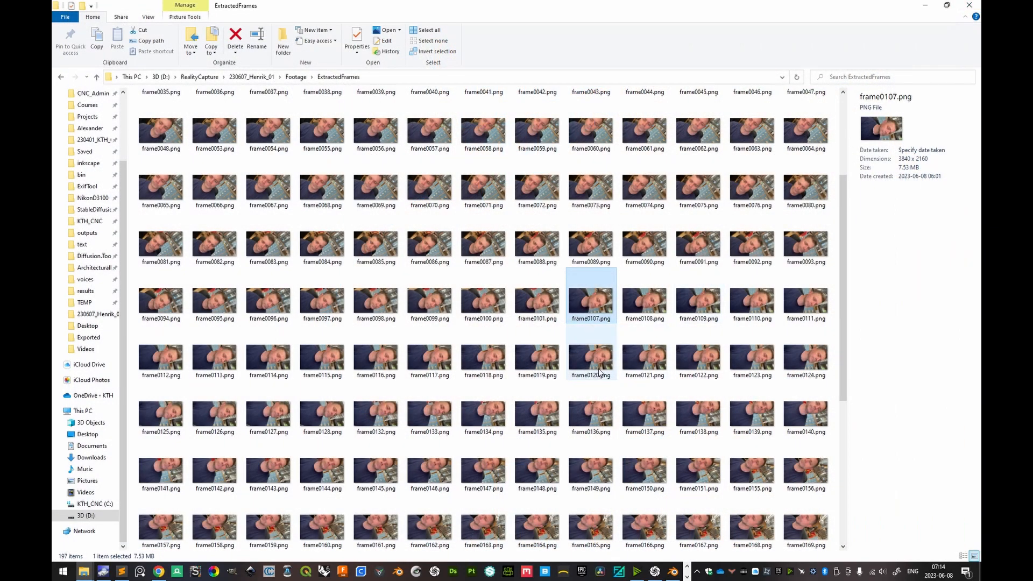
Step: Copy frame0108.png from ExtractedFrames into the parent Footage folder
{"action": "left_click", "coordinate": [652, 319]}
{"action": "scroll", "coordinate": [592, 296], "scroll_direction": "up", "scroll_amount": 3}
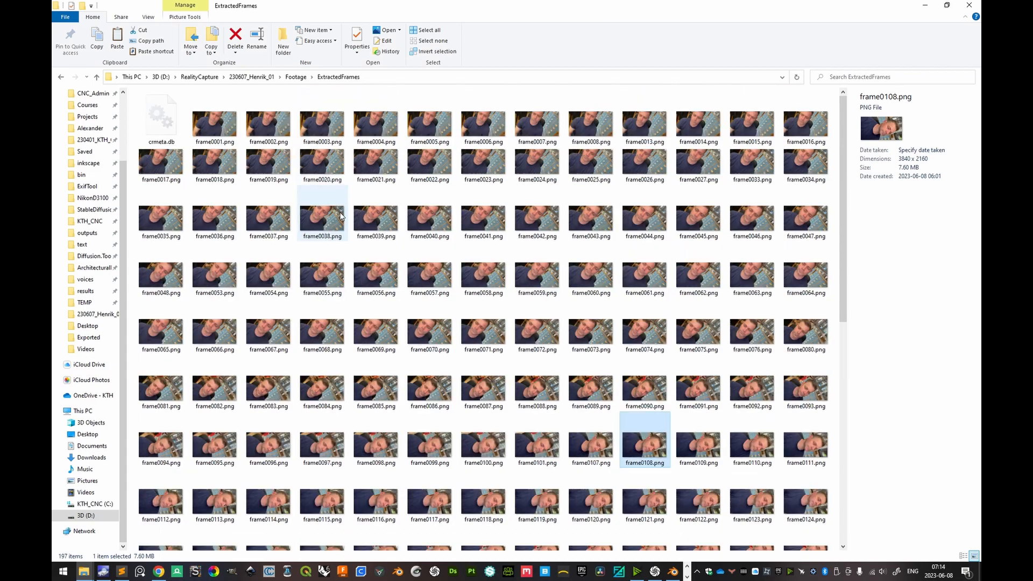
{"action": "left_click", "coordinate": [296, 77]}
{"action": "key", "text": "ctrl+v"}
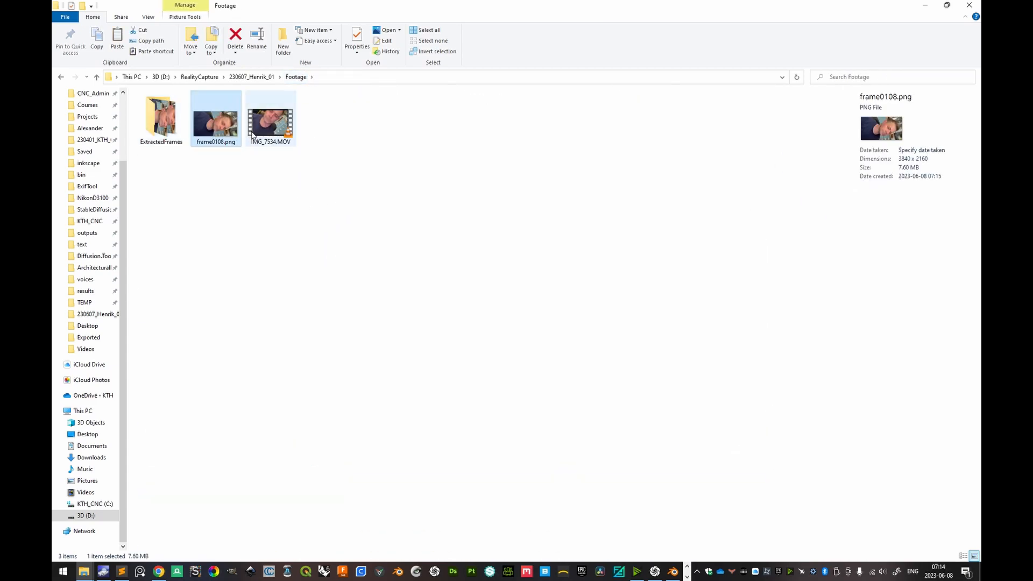
Step: Rotate the copied frame0108.png left to portrait orientation and open it for viewing
{"action": "right_click", "coordinate": [226, 125]}
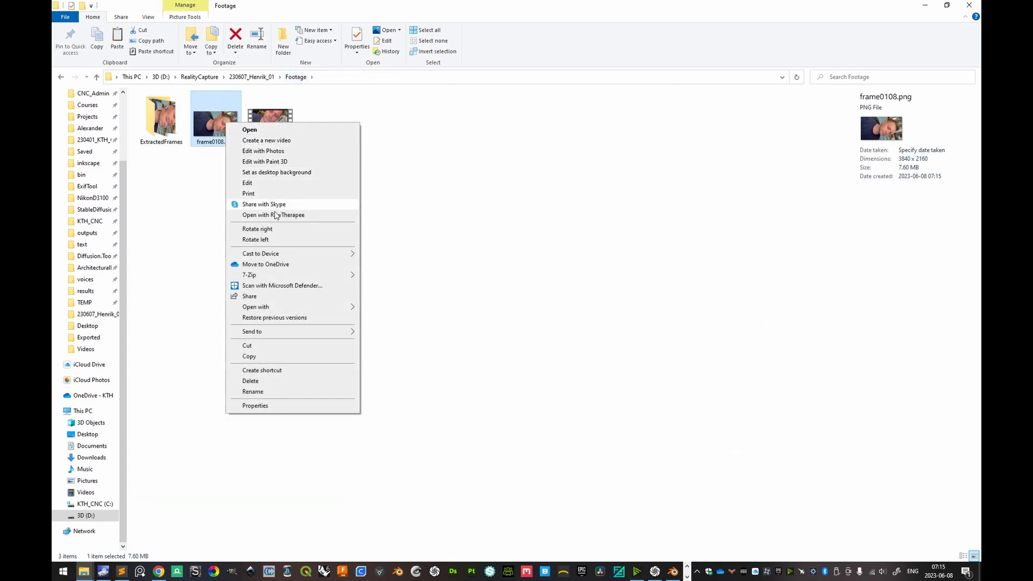
{"action": "left_click", "coordinate": [256, 240]}
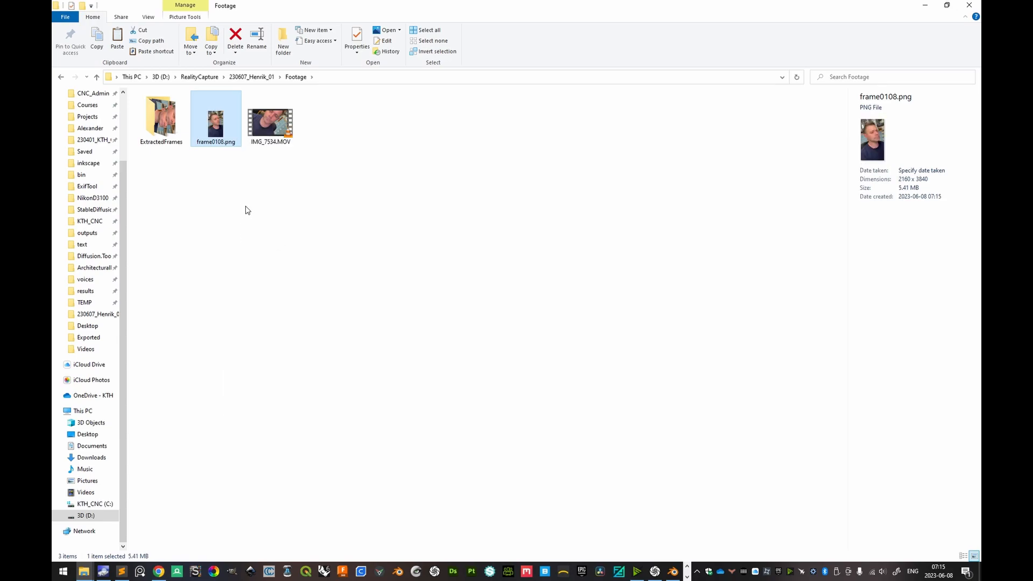
{"action": "double_click", "coordinate": [227, 129]}
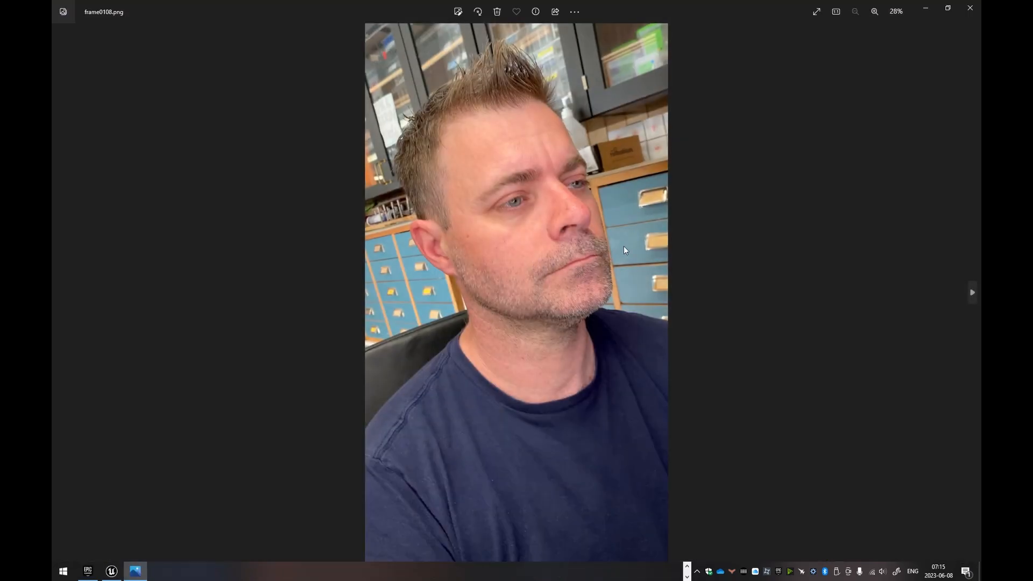
Step: Arrange the frame0108.png photo and the MetaHuman Creator browser window side by side, with the photo on the left
{"action": "key", "text": "super+Tab"}
{"action": "left_click", "coordinate": [608, 185]}
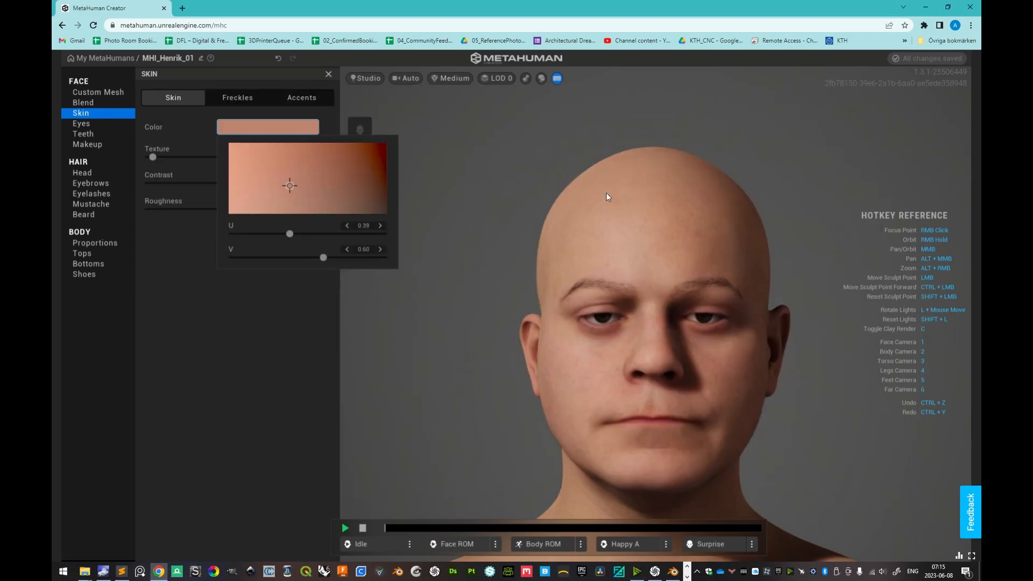
{"action": "key", "text": "alt+Tab"}
{"action": "key", "text": "Escape"}
{"action": "left_click_drag", "start_coordinate": [591, 8], "coordinate": [980, 148]}
{"action": "left_click", "coordinate": [259, 105]}
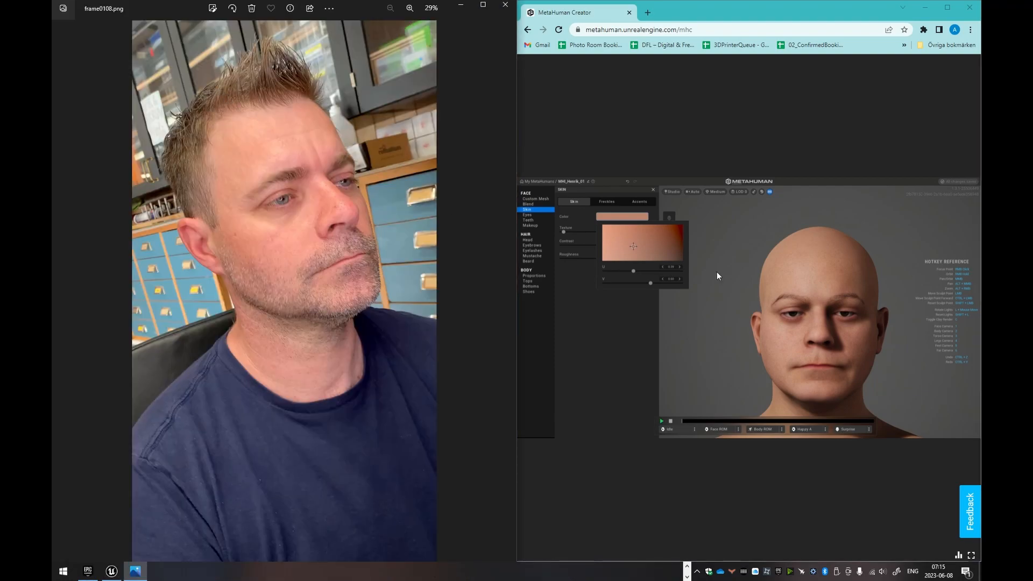
Step: Adjust the skin colour towards the reference photo and raise the Redness accent of the forehead
{"action": "left_click", "coordinate": [631, 240]}
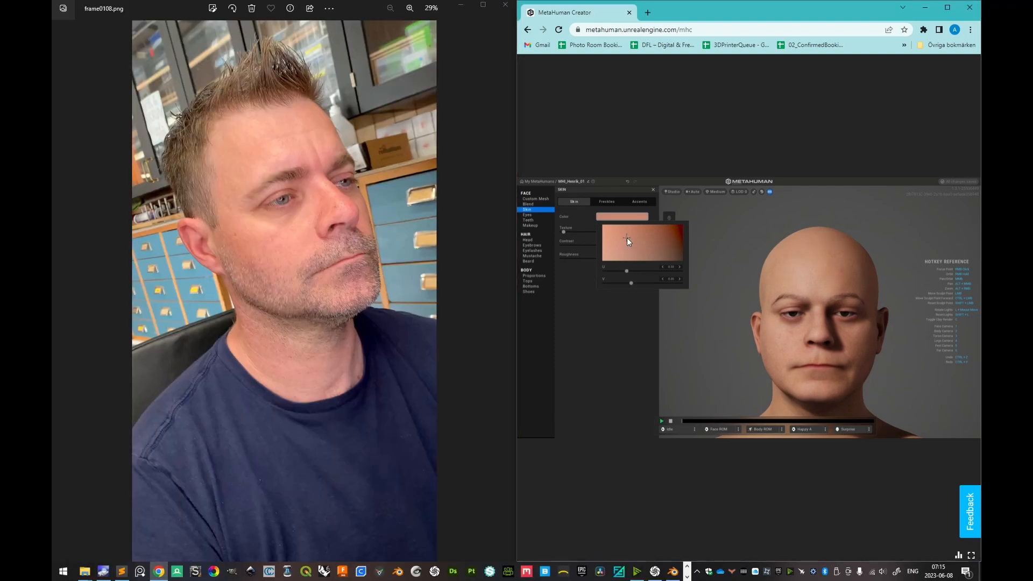
{"action": "mouse_move", "coordinate": [633, 242]}
{"action": "left_mouse_down"}
{"action": "mouse_move", "coordinate": [665, 241]}
{"action": "mouse_move", "coordinate": [629, 256]}
{"action": "mouse_move", "coordinate": [634, 247]}
{"action": "left_mouse_up"}
{"action": "left_click", "coordinate": [626, 325]}
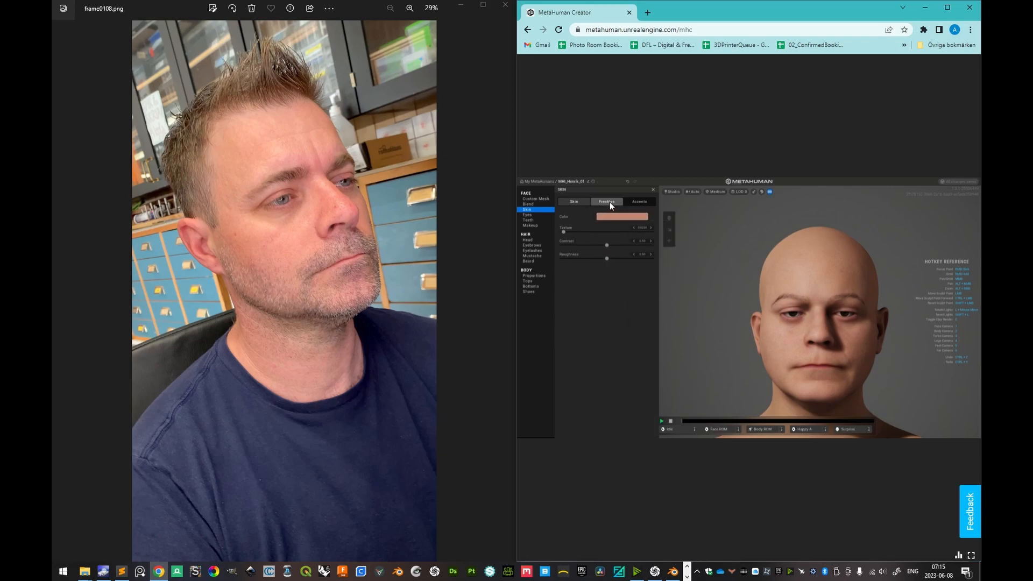
{"action": "left_click", "coordinate": [633, 203]}
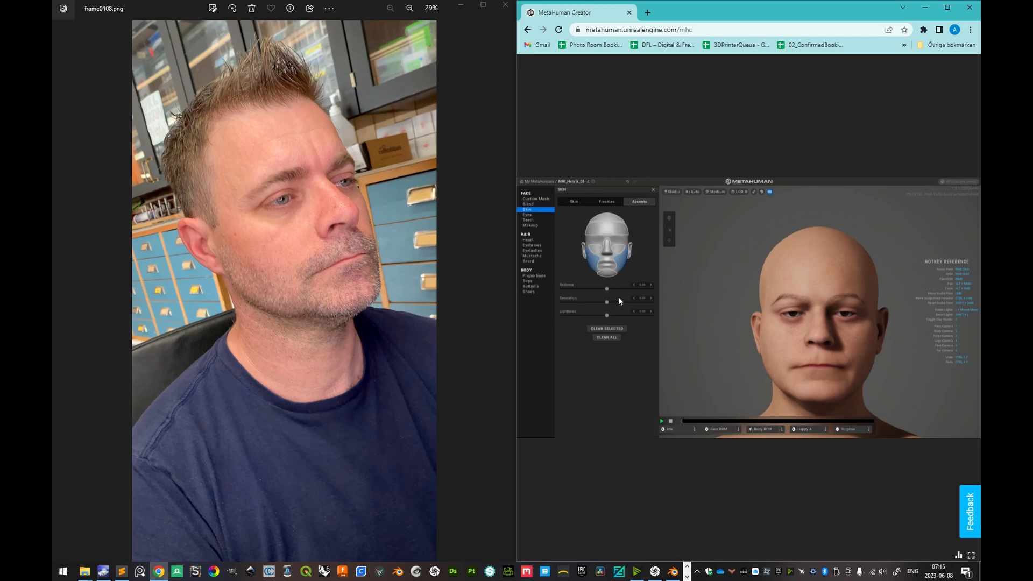
{"action": "left_click", "coordinate": [609, 232]}
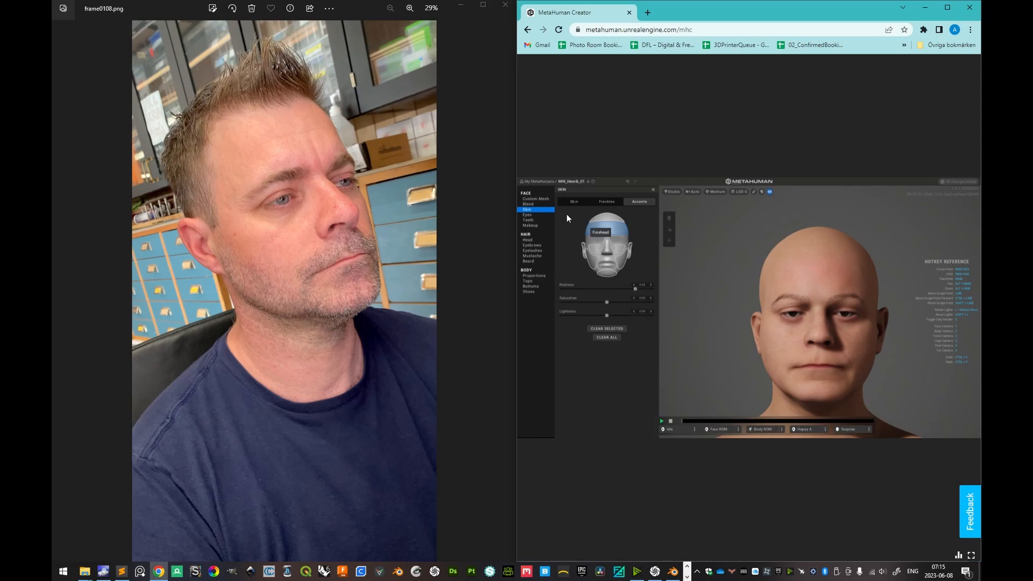
Step: Try a tall quiff on the head, then choose a shorter swept-up hairstyle resembling the reference photo
{"action": "left_click", "coordinate": [528, 240]}
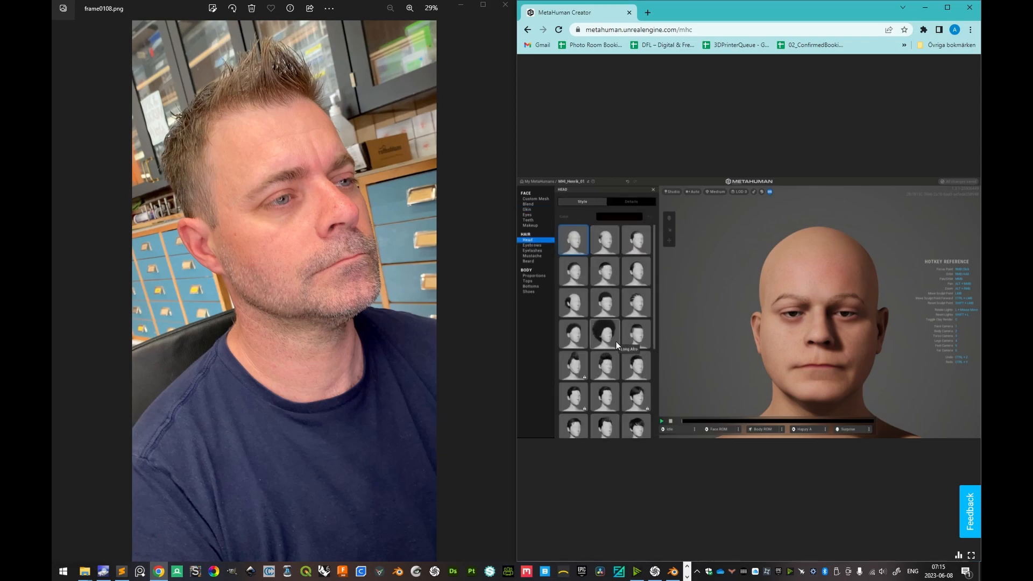
{"action": "scroll", "coordinate": [609, 305], "scroll_direction": "down", "scroll_amount": 2}
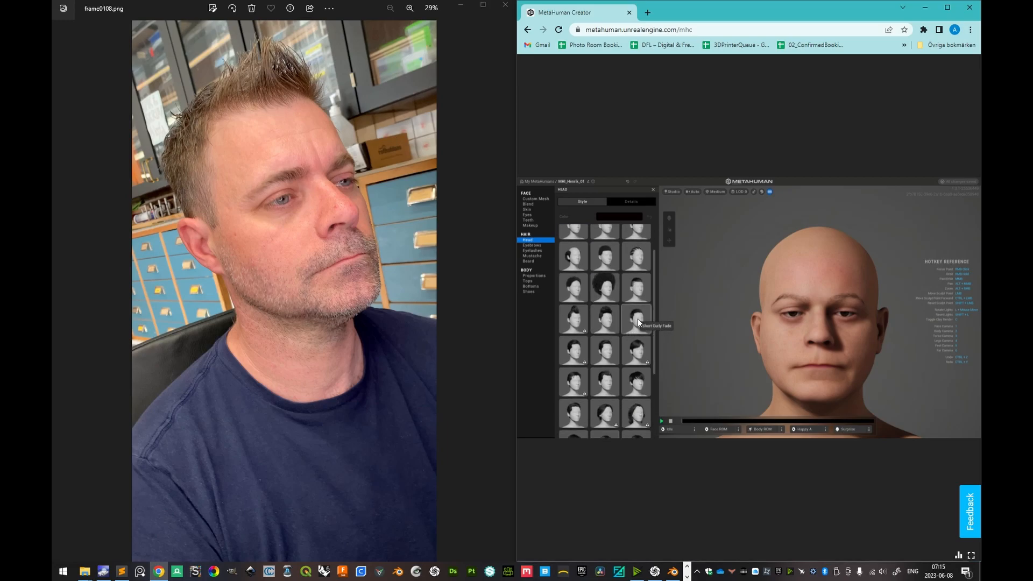
{"action": "left_click", "coordinate": [604, 318]}
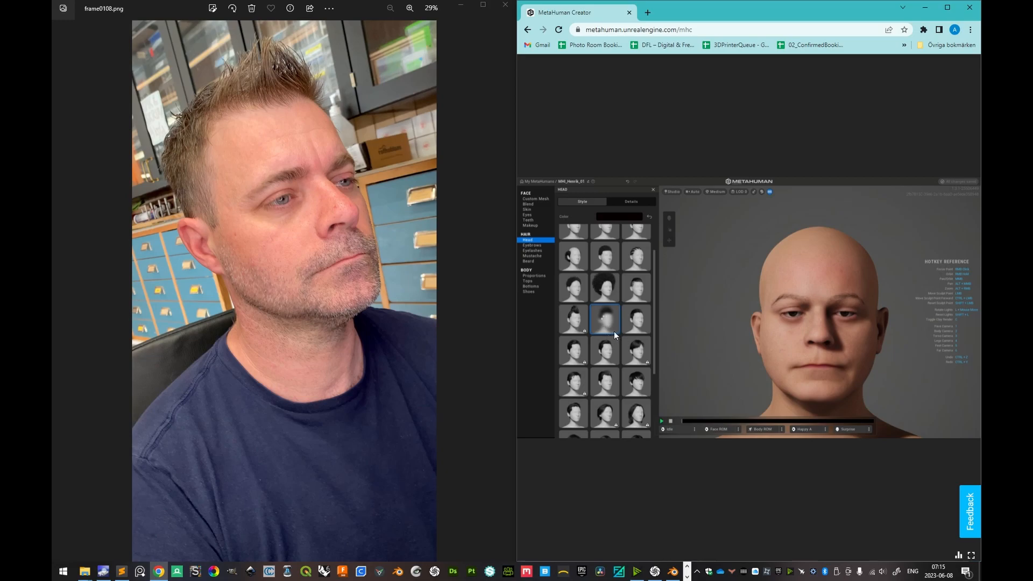
{"action": "scroll", "coordinate": [617, 325], "scroll_direction": "down", "scroll_amount": 2}
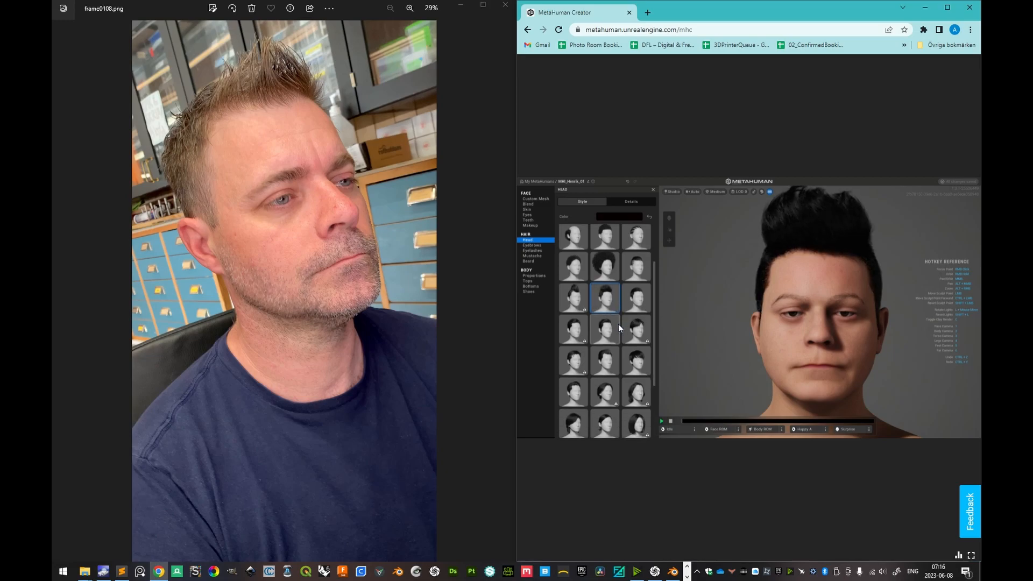
{"action": "left_click", "coordinate": [573, 326]}
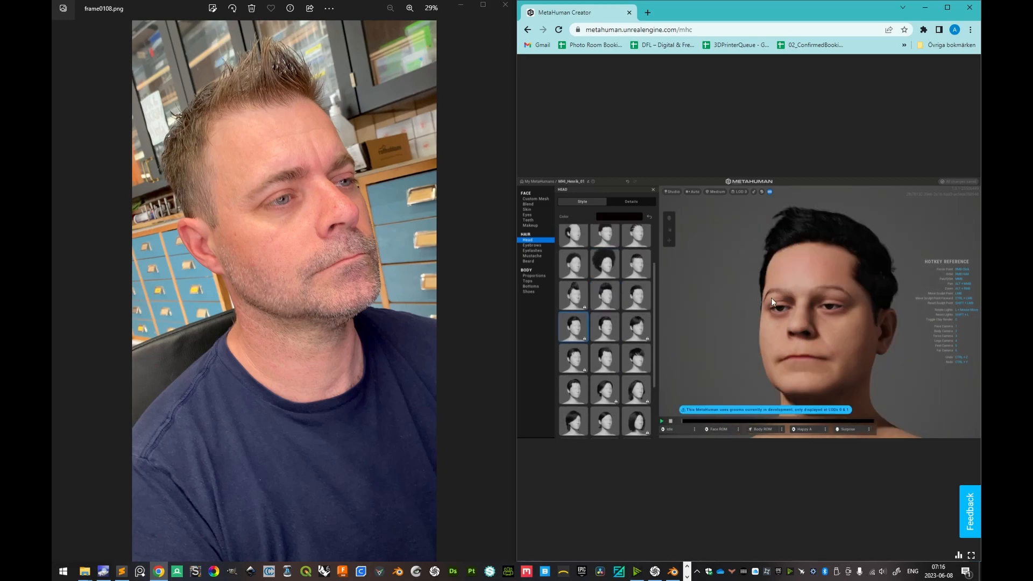
Step: Set a custom medium-brown colour for the head hair and check it from another angle
{"action": "left_click", "coordinate": [627, 217]}
{"action": "left_click", "coordinate": [650, 260]}
{"action": "mouse_move", "coordinate": [651, 257]}
{"action": "left_mouse_down"}
{"action": "mouse_move", "coordinate": [632, 263]}
{"action": "mouse_move", "coordinate": [645, 265]}
{"action": "left_mouse_up"}
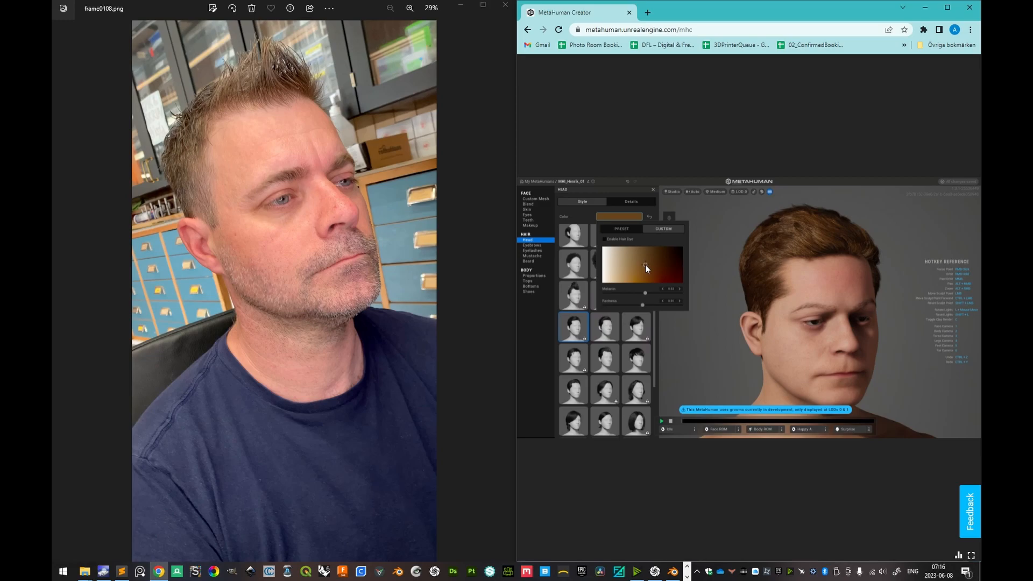
{"action": "right_click_drag", "start_coordinate": [819, 279], "coordinate": [782, 275]}
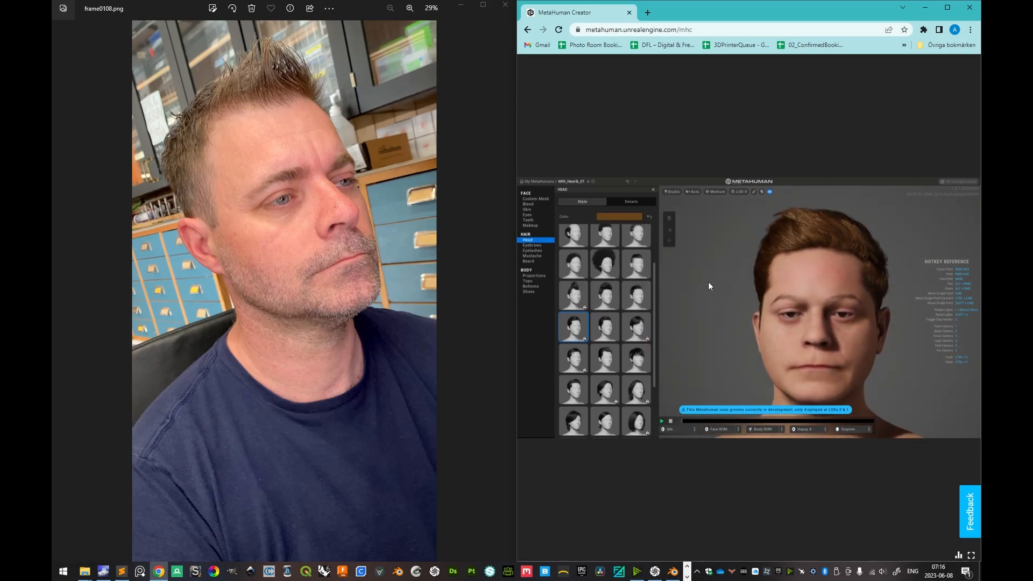
Step: Reopen the skin colour settings and shift the tone slightly darker and redder to match the reference photo
{"action": "left_click", "coordinate": [532, 209]}
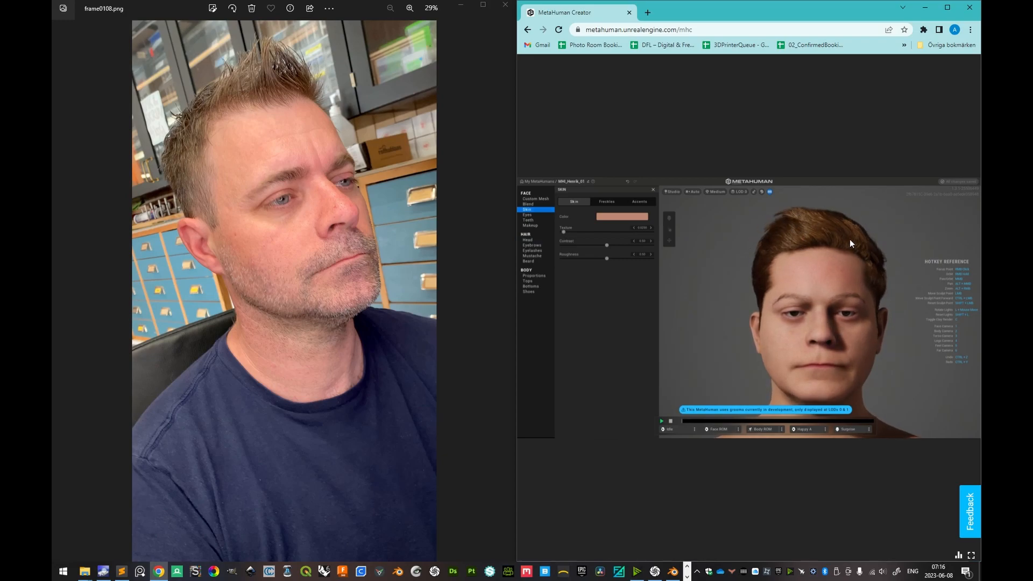
{"action": "left_click", "coordinate": [618, 217]}
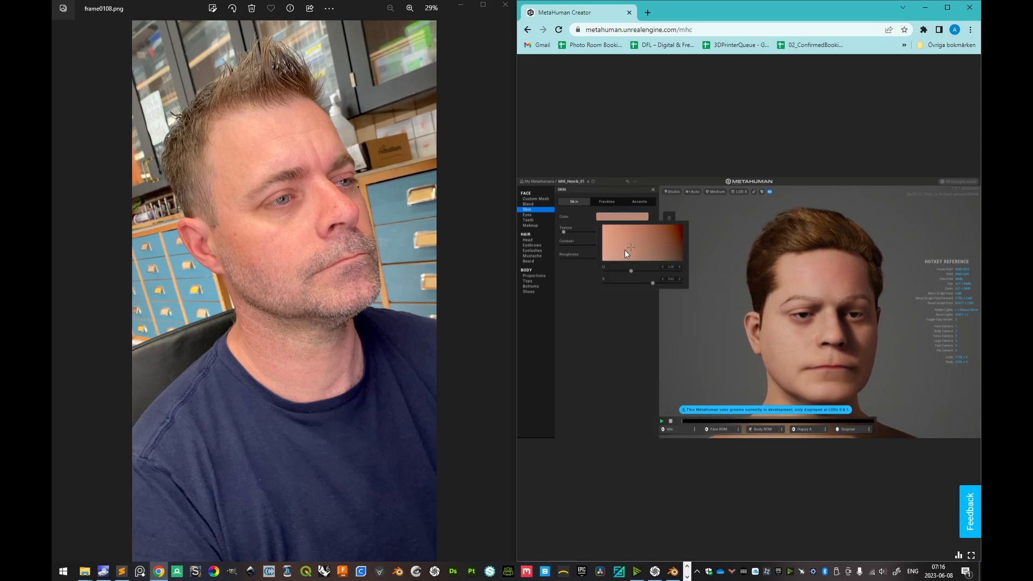
{"action": "left_click", "coordinate": [606, 230]}
{"action": "left_click_drag", "start_coordinate": [597, 221], "coordinate": [636, 238]}
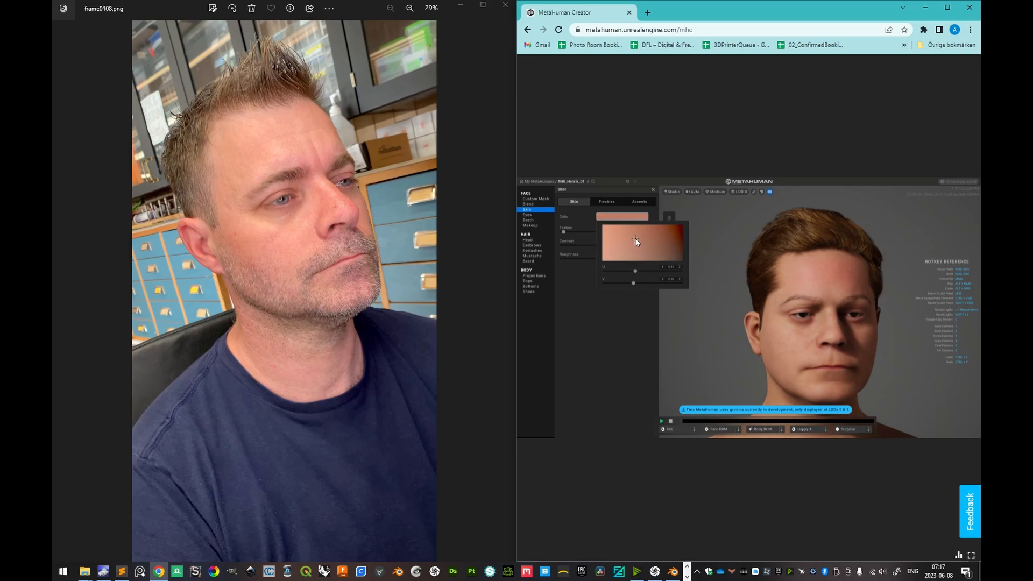
Step: Turn the head to the photo's angle and raise the Redness accent of the forehead
{"action": "left_click_drag", "start_coordinate": [854, 370], "coordinate": [811, 357]}
{"action": "scroll", "coordinate": [811, 356], "scroll_direction": "up", "scroll_amount": 3}
{"action": "right_click_drag", "start_coordinate": [811, 356], "coordinate": [846, 344]}
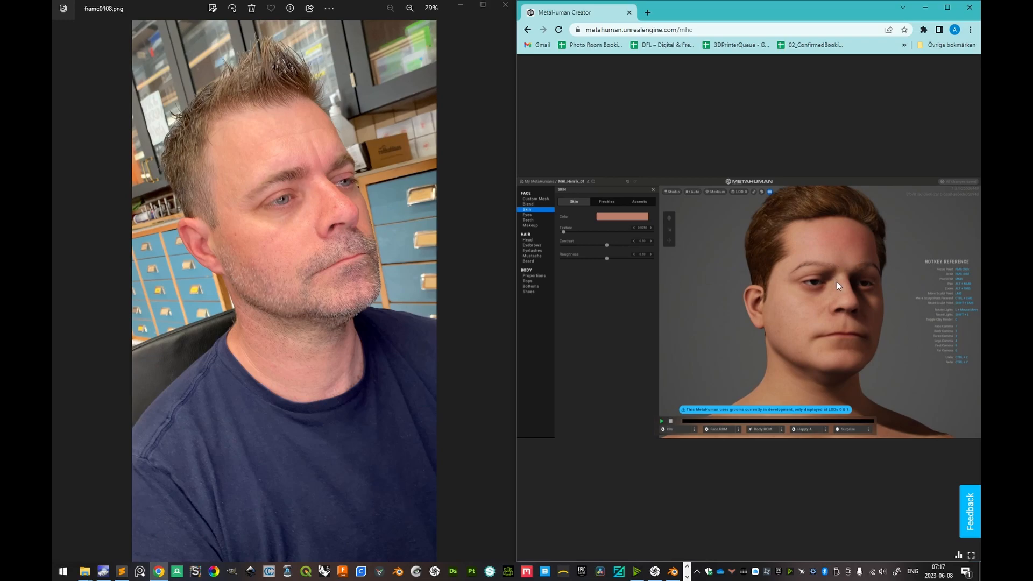
{"action": "right_click_drag", "start_coordinate": [825, 282], "coordinate": [819, 282]}
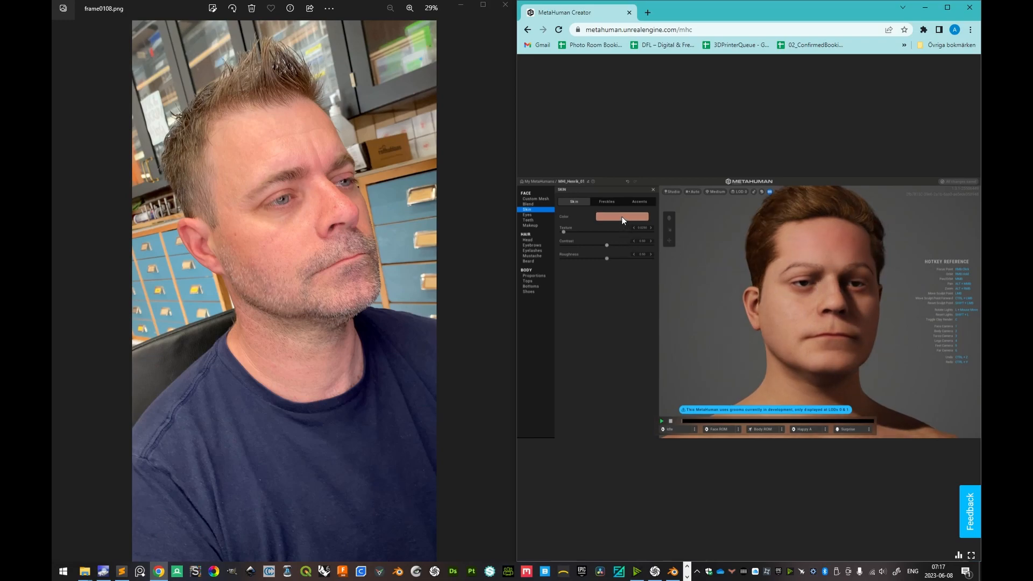
{"action": "left_click", "coordinate": [636, 201]}
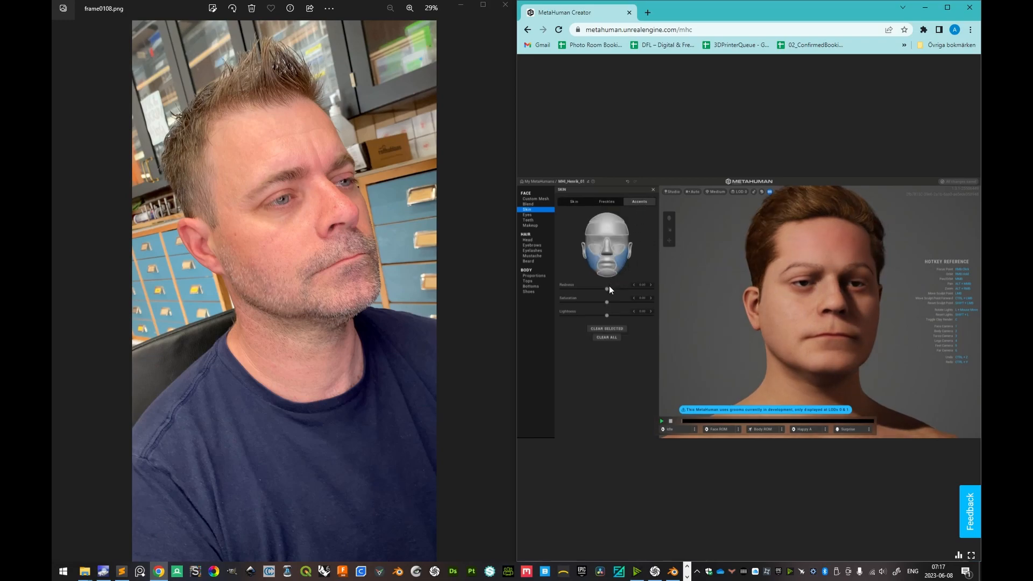
{"action": "left_click", "coordinate": [614, 229]}
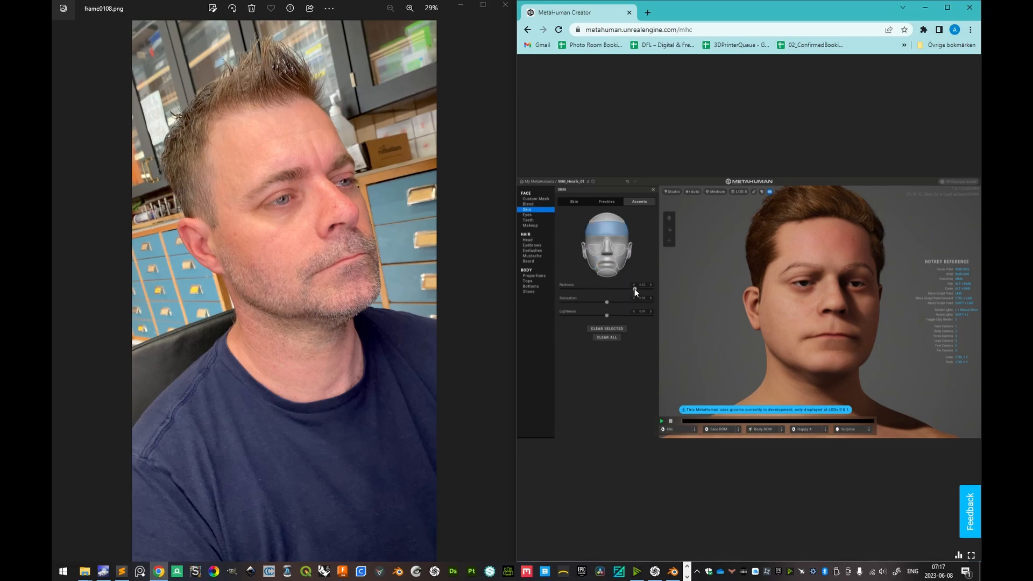
Step: Adjust the lip accents with reduced Saturation and Lightness and near-neutral Redness, checking the mouth up close
{"action": "left_click", "coordinate": [609, 245]}
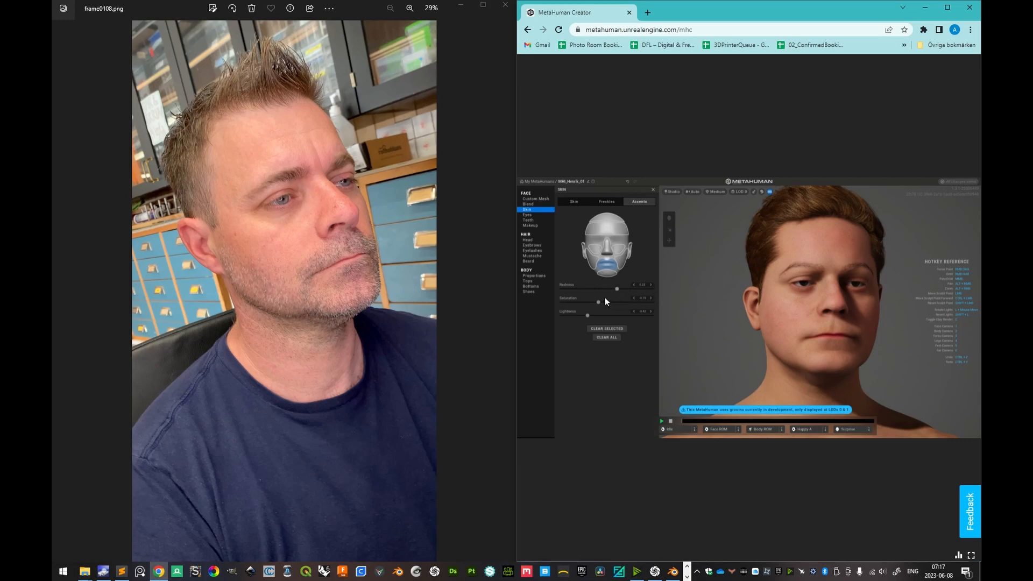
{"action": "left_click", "coordinate": [624, 290]}
{"action": "scroll", "coordinate": [837, 350], "scroll_direction": "up", "scroll_amount": 5}
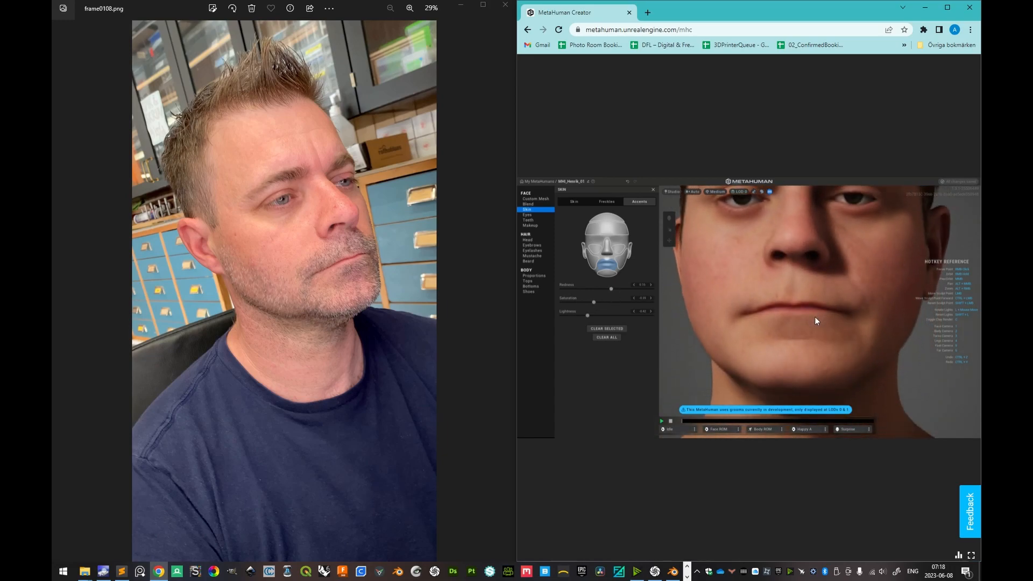
{"action": "scroll", "coordinate": [805, 319], "scroll_direction": "up", "scroll_amount": 3}
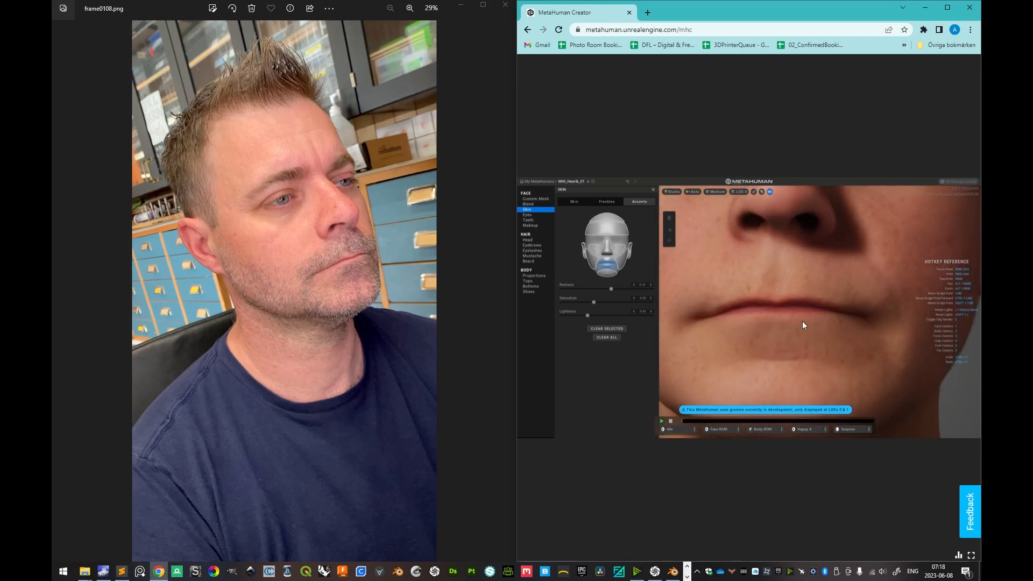
{"action": "mouse_move", "coordinate": [837, 320]}
{"action": "left_mouse_down"}
{"action": "mouse_move", "coordinate": [848, 318]}
{"action": "mouse_move", "coordinate": [828, 320]}
{"action": "left_mouse_up"}
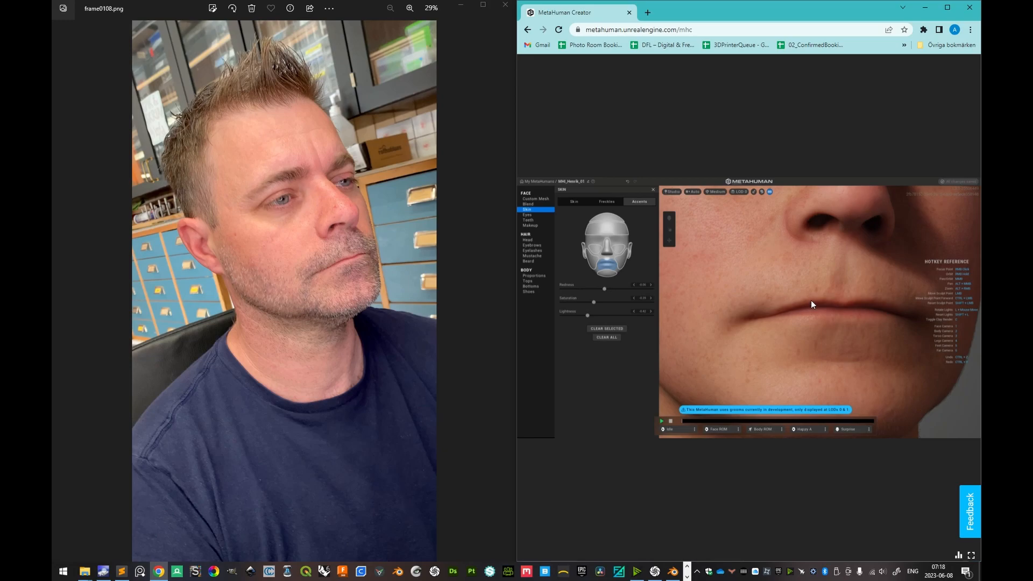
{"action": "scroll", "coordinate": [811, 301], "scroll_direction": "down", "scroll_amount": 6}
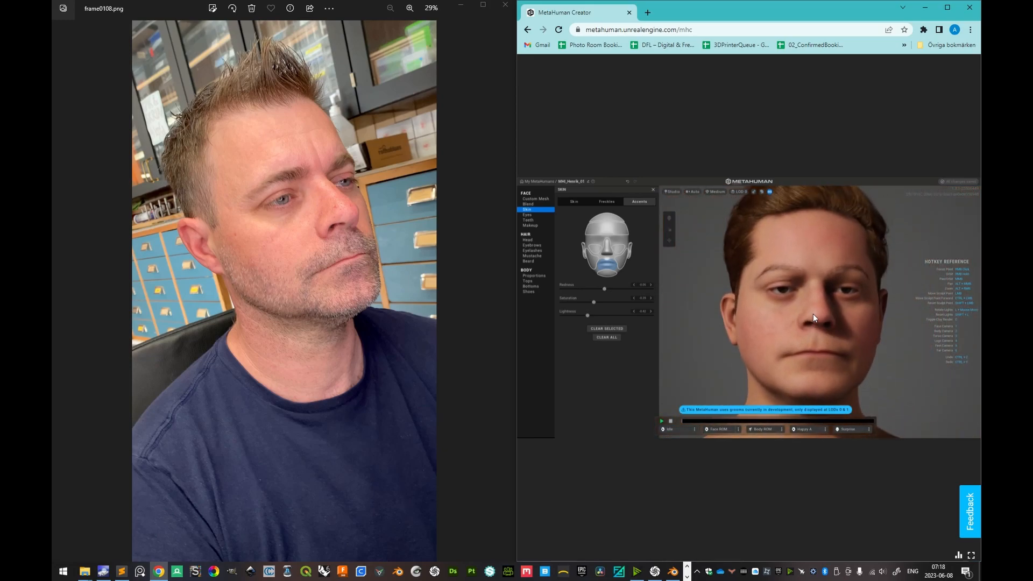
Step: Raise the Redness accent of the nose and compare the face with the reference photo from several angles
{"action": "scroll", "coordinate": [815, 311], "scroll_direction": "up", "scroll_amount": 2}
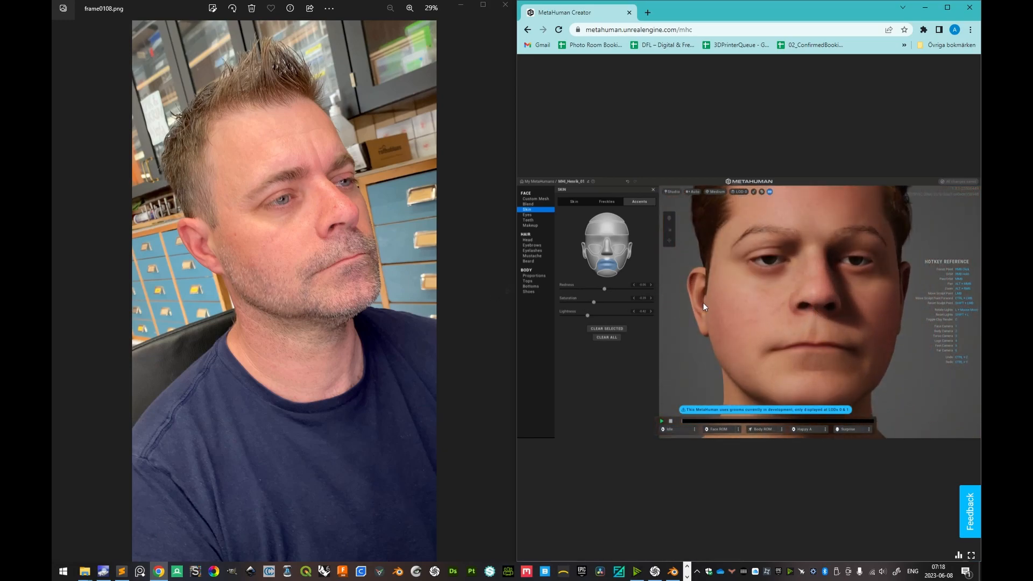
{"action": "scroll", "coordinate": [805, 312], "scroll_direction": "up", "scroll_amount": 2}
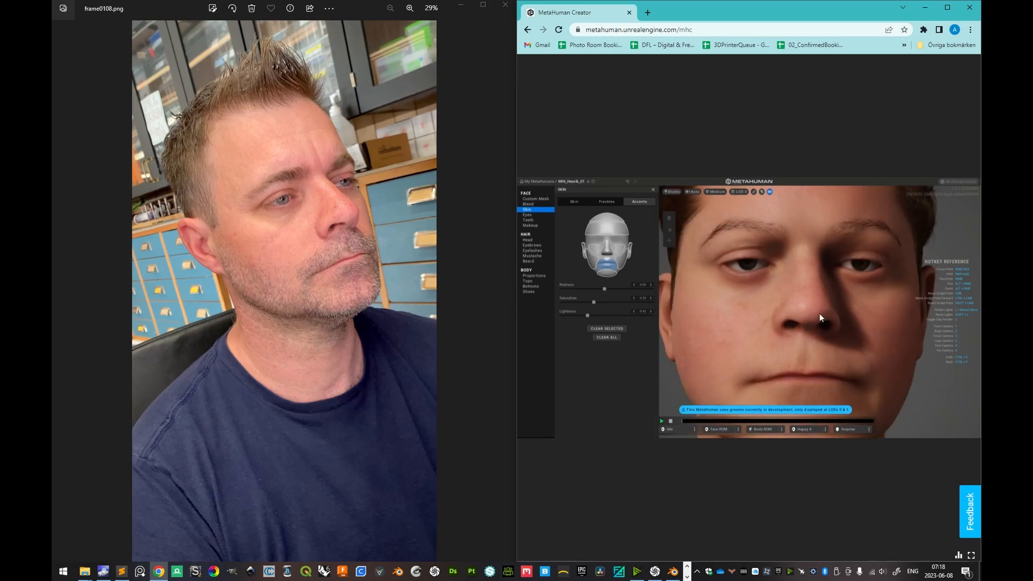
{"action": "left_click_drag", "start_coordinate": [814, 313], "coordinate": [880, 318]}
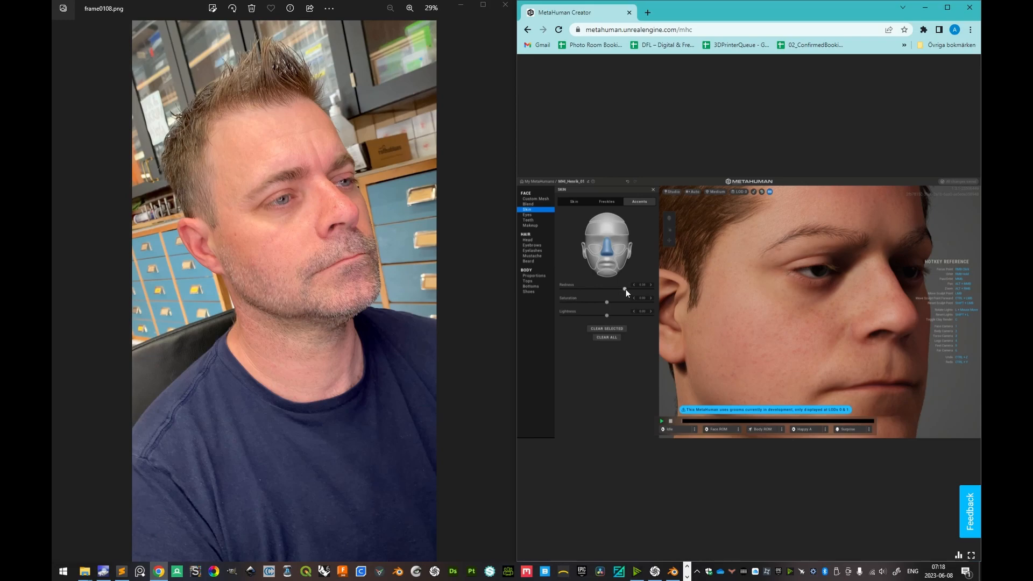
{"action": "left_click_drag", "start_coordinate": [754, 309], "coordinate": [814, 326]}
{"action": "left_click_drag", "start_coordinate": [740, 327], "coordinate": [697, 328]}
Step: Raise the Redness accent of the chin slightly and check the whole face
{"action": "left_click", "coordinate": [609, 275]}
{"action": "left_click_drag", "start_coordinate": [823, 350], "coordinate": [798, 321]}
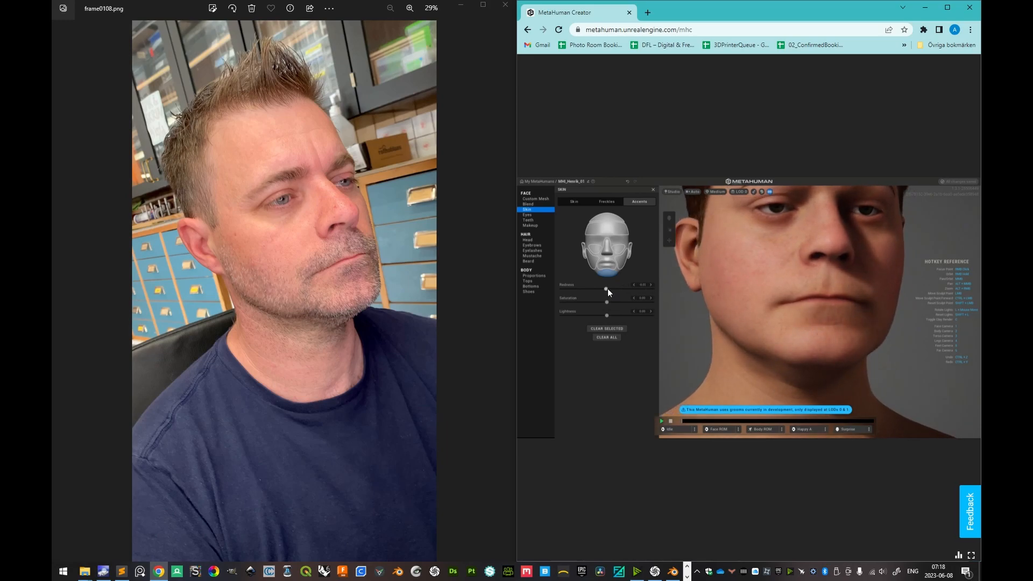
{"action": "scroll", "coordinate": [813, 263], "scroll_direction": "down", "scroll_amount": 3}
{"action": "right_click_drag", "start_coordinate": [812, 263], "coordinate": [831, 291]}
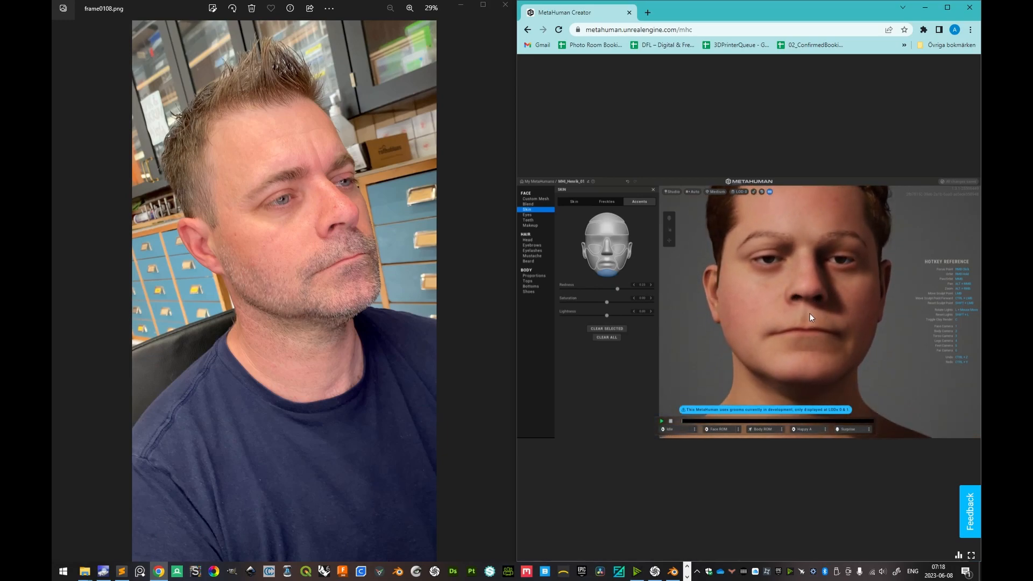
Step: Try different Contrast and Roughness values for the skin
{"action": "left_click", "coordinate": [574, 202]}
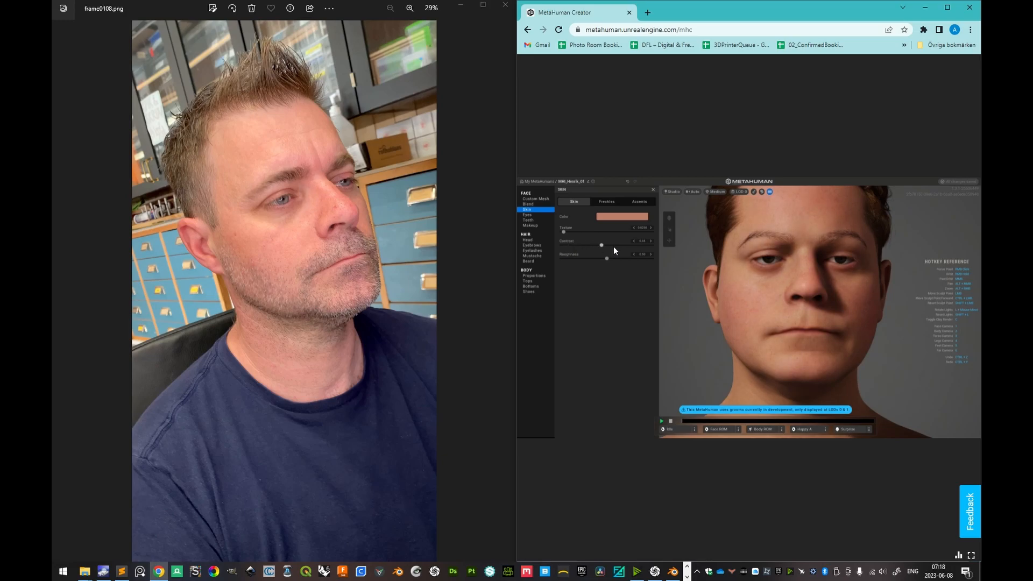
{"action": "left_click_drag", "start_coordinate": [666, 245], "coordinate": [614, 245]}
{"action": "left_click_drag", "start_coordinate": [651, 259], "coordinate": [568, 259]}
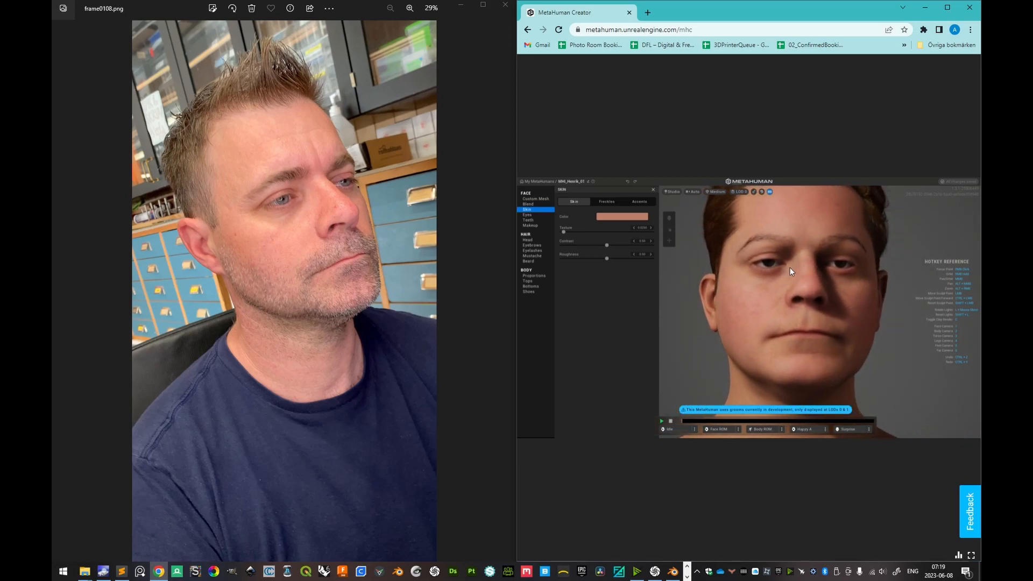
Step: Enlarge the reference photo to compare the freckles and switch the face to the second freckle pattern
{"action": "left_click", "coordinate": [528, 214]}
{"action": "left_click", "coordinate": [529, 208]}
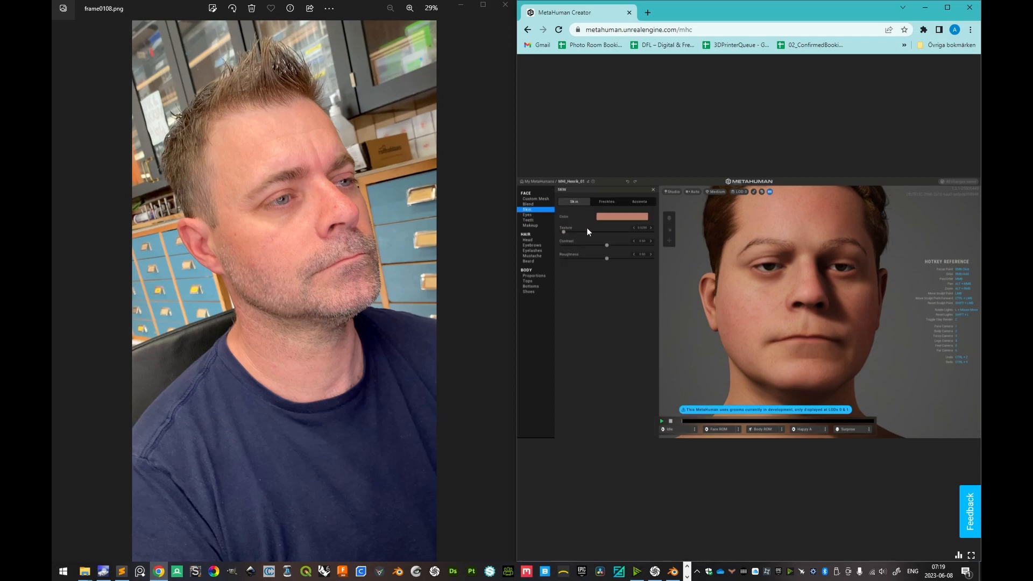
{"action": "left_click", "coordinate": [607, 203]}
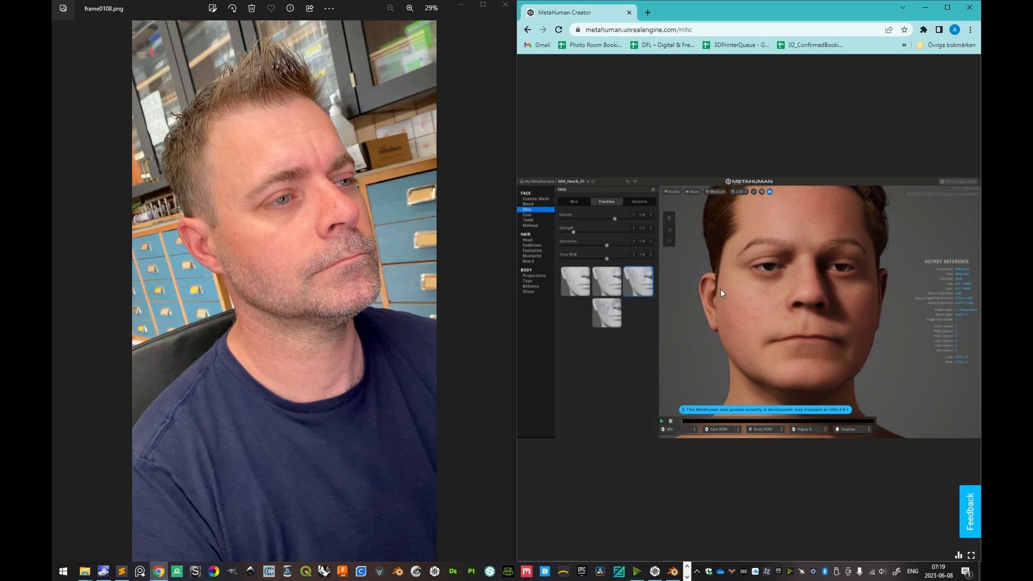
{"action": "scroll", "coordinate": [821, 269], "scroll_direction": "up", "scroll_amount": 5}
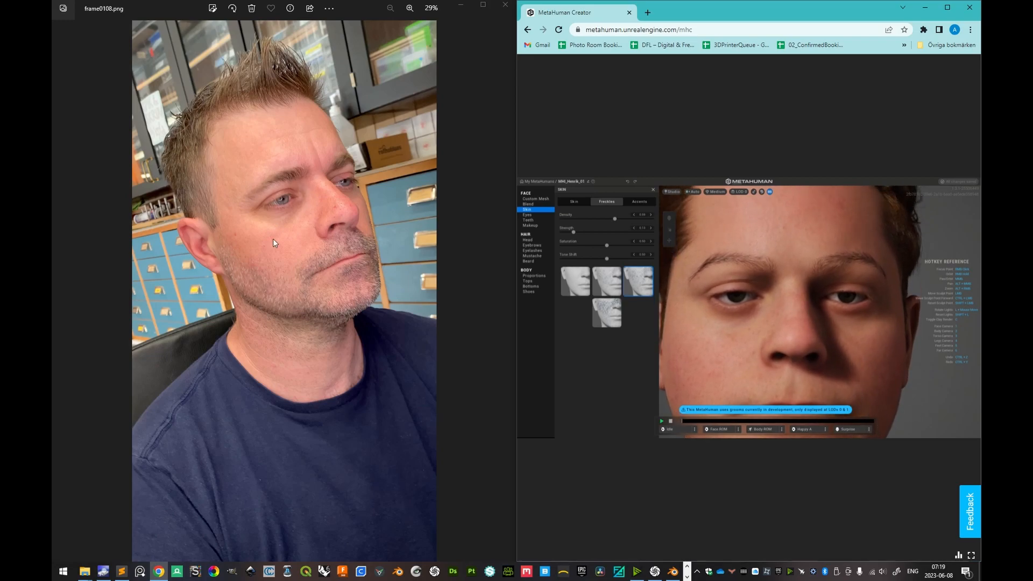
{"action": "scroll", "coordinate": [338, 263], "scroll_direction": "up", "scroll_amount": 5}
{"action": "scroll", "coordinate": [339, 263], "scroll_direction": "down", "scroll_amount": 5}
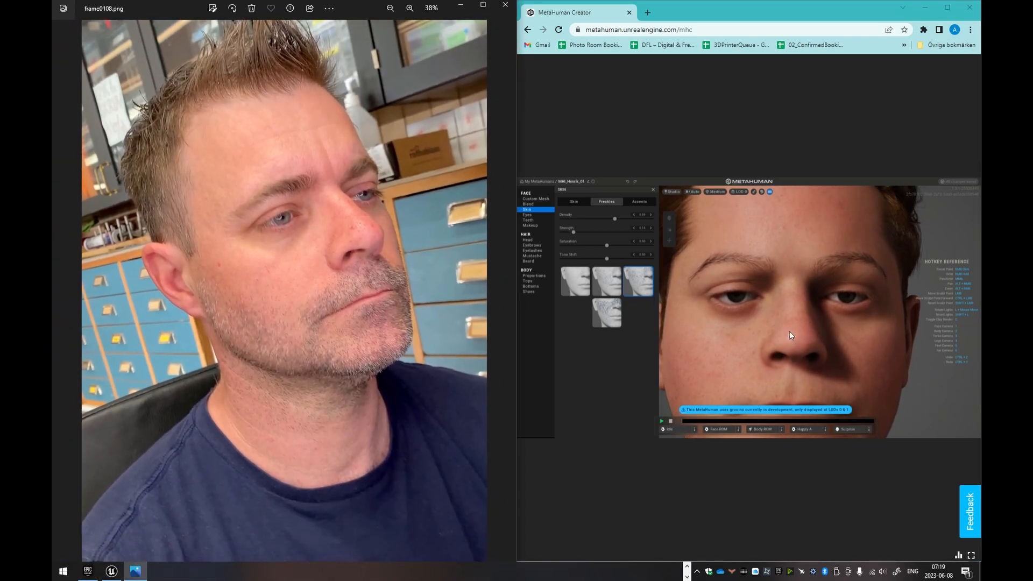
{"action": "scroll", "coordinate": [789, 331], "scroll_direction": "down", "scroll_amount": 3}
{"action": "left_click", "coordinate": [614, 279]}
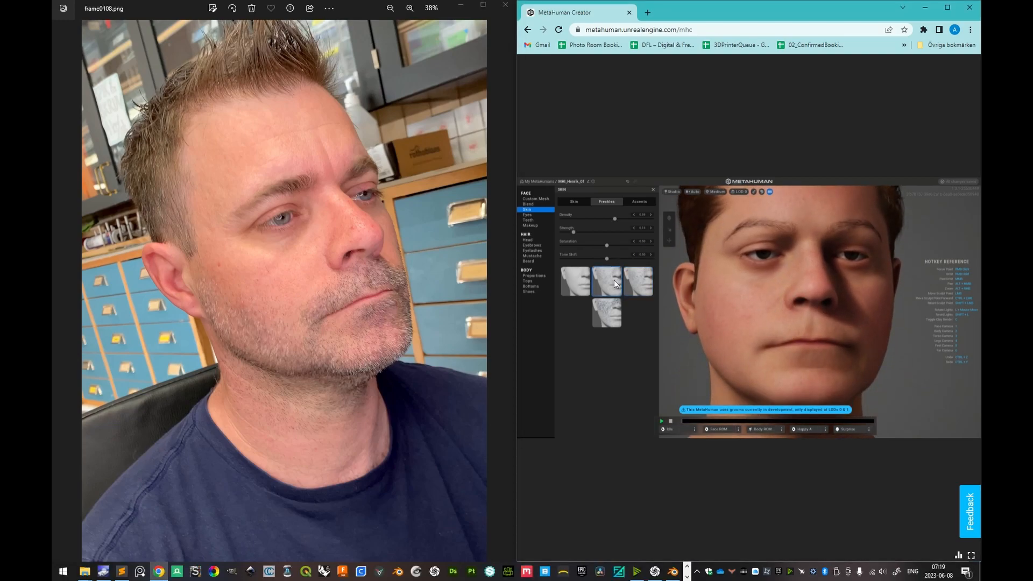
Step: Inspect the freckles from different angles and settle on the second pattern
{"action": "left_click_drag", "start_coordinate": [867, 246], "coordinate": [863, 310]}
{"action": "right_click_drag", "start_coordinate": [863, 310], "coordinate": [863, 296]}
{"action": "scroll", "coordinate": [760, 265], "scroll_direction": "up", "scroll_amount": 3}
{"action": "right_click_drag", "start_coordinate": [761, 265], "coordinate": [786, 253]}
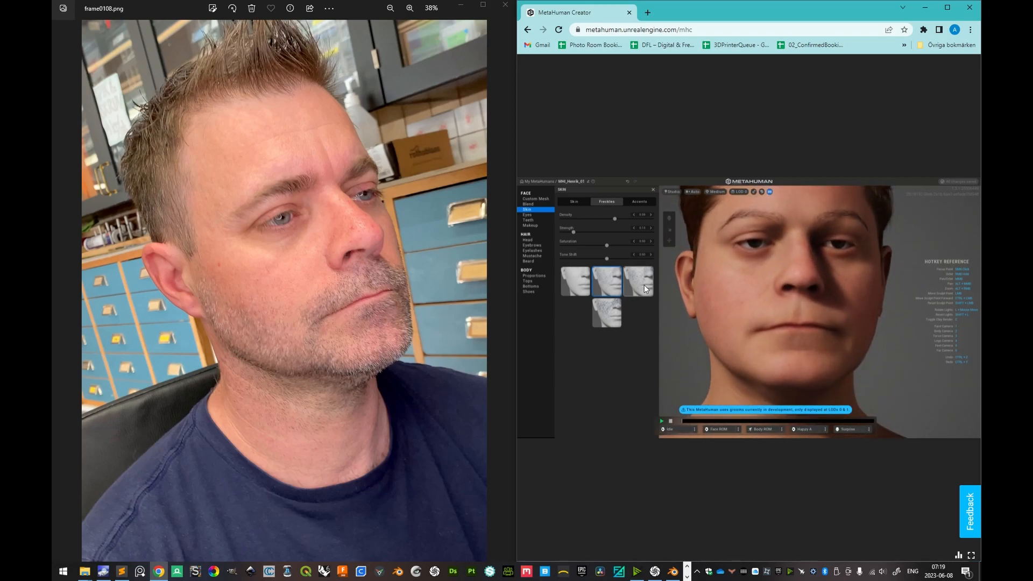
{"action": "left_click", "coordinate": [614, 283]}
{"action": "scroll", "coordinate": [756, 269], "scroll_direction": "down", "scroll_amount": 3}
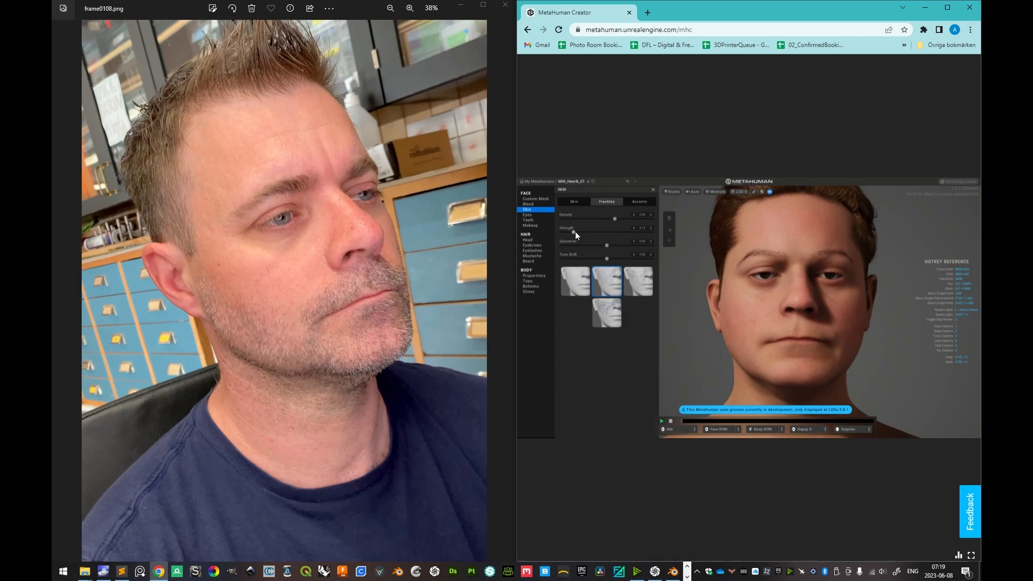
Step: Return to the main skin settings and raise the Texture value to give the face a different skin texture
{"action": "left_click", "coordinate": [529, 215]}
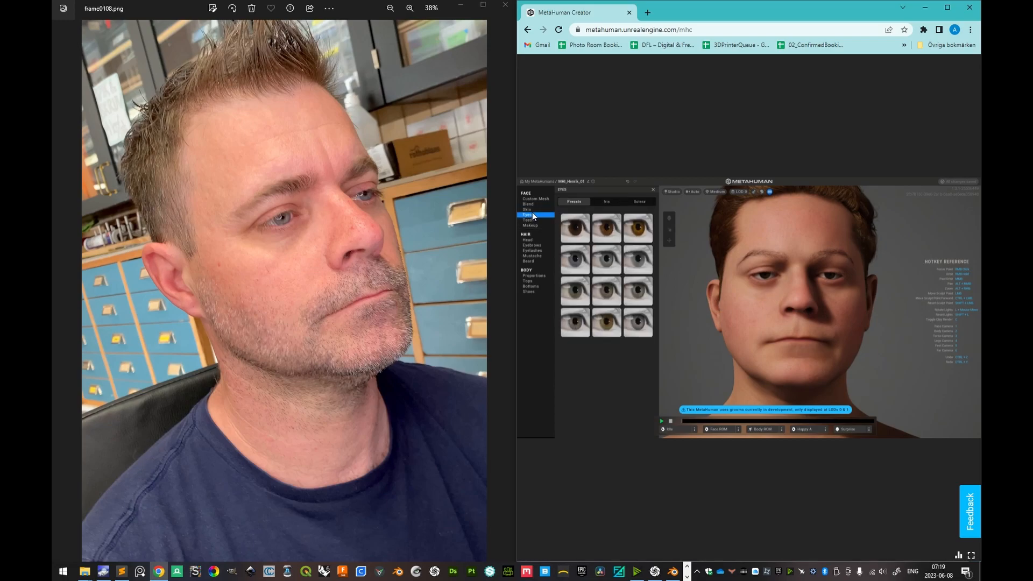
{"action": "left_click", "coordinate": [532, 209]}
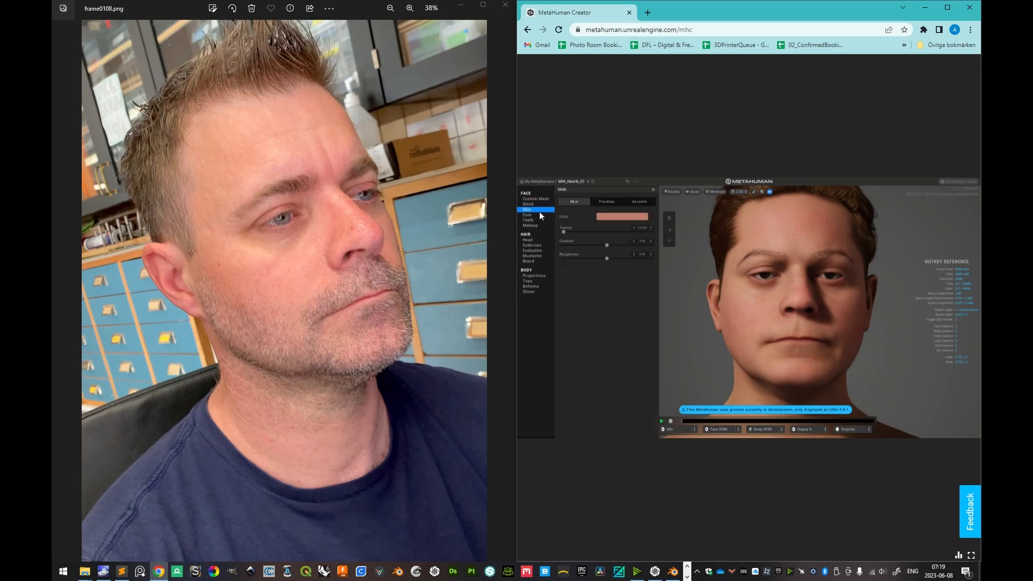
{"action": "left_click", "coordinate": [640, 202]}
{"action": "left_click", "coordinate": [573, 202]}
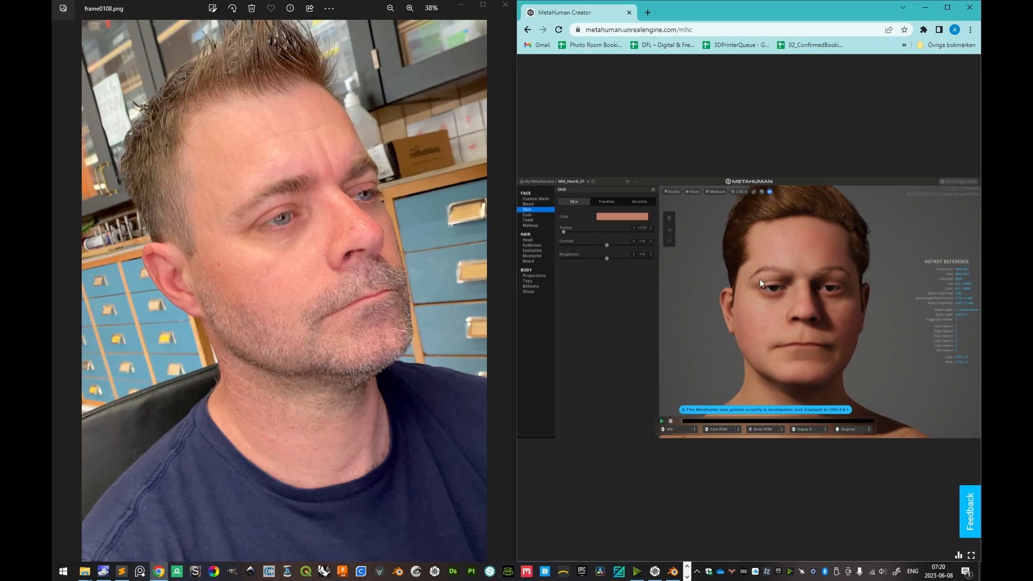
{"action": "mouse_move", "coordinate": [563, 232]}
{"action": "left_mouse_down"}
{"action": "mouse_move", "coordinate": [674, 244]}
{"action": "mouse_move", "coordinate": [574, 241]}
{"action": "left_mouse_up"}
{"action": "left_click_drag", "start_coordinate": [573, 237], "coordinate": [579, 238]}
{"action": "mouse_move", "coordinate": [590, 237]}
{"action": "left_mouse_down"}
{"action": "mouse_move", "coordinate": [627, 235]}
{"action": "mouse_move", "coordinate": [595, 235]}
{"action": "left_mouse_up"}
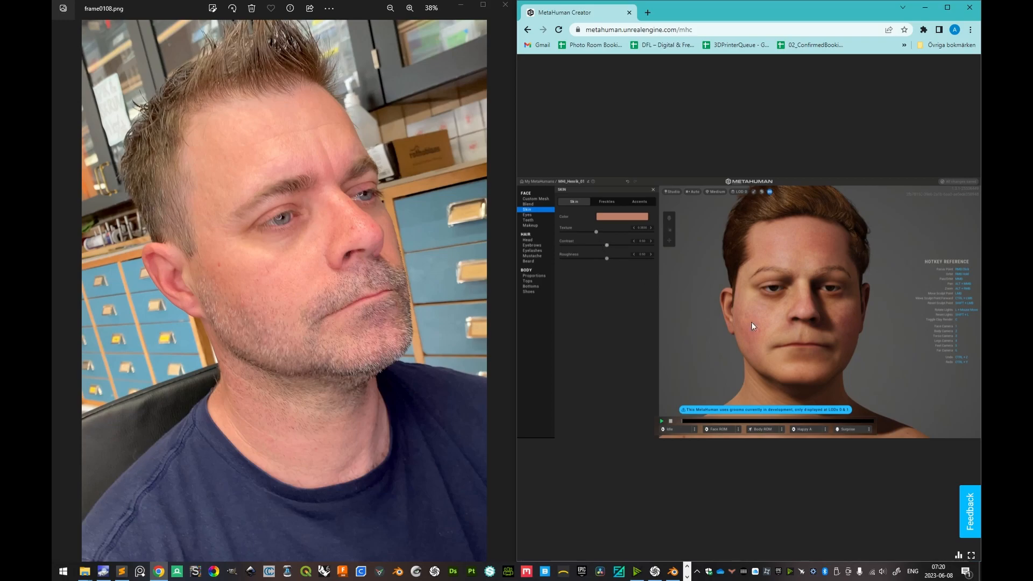
Step: Inspect the new texture on the cheeks up close and bring the cheeks' Redness accent back to neutral
{"action": "scroll", "coordinate": [809, 331], "scroll_direction": "up", "scroll_amount": 5}
{"action": "right_click_drag", "start_coordinate": [818, 317], "coordinate": [725, 340]}
{"action": "scroll", "coordinate": [751, 319], "scroll_direction": "down", "scroll_amount": 4}
{"action": "scroll", "coordinate": [752, 318], "scroll_direction": "up", "scroll_amount": 4}
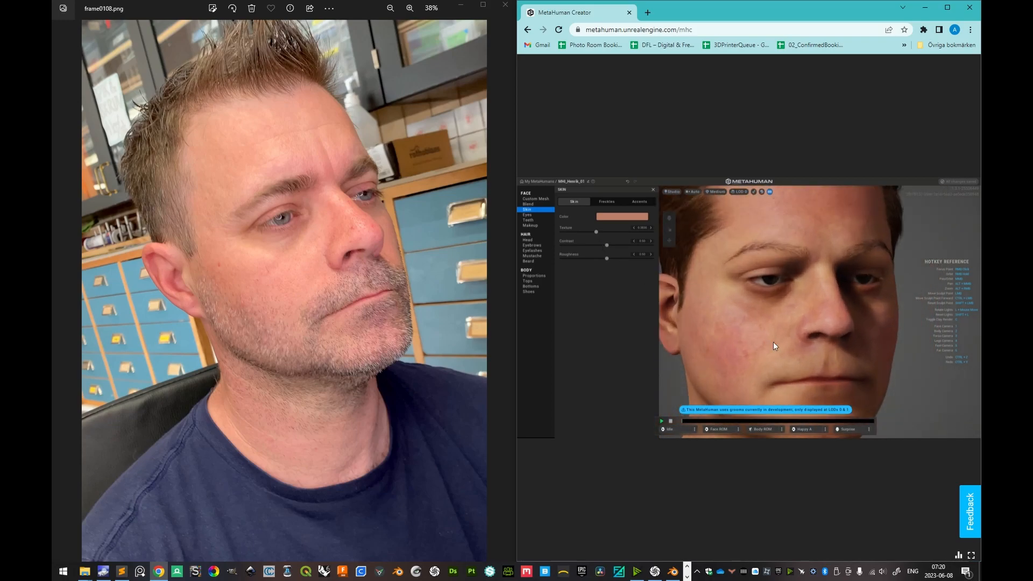
{"action": "right_click_drag", "start_coordinate": [761, 331], "coordinate": [724, 307]}
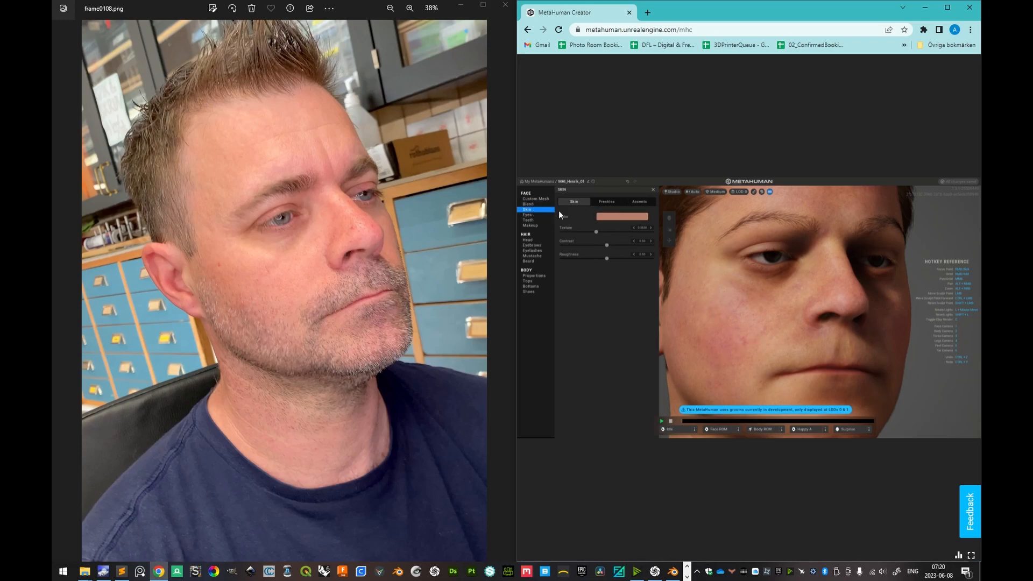
{"action": "left_click", "coordinate": [638, 202]}
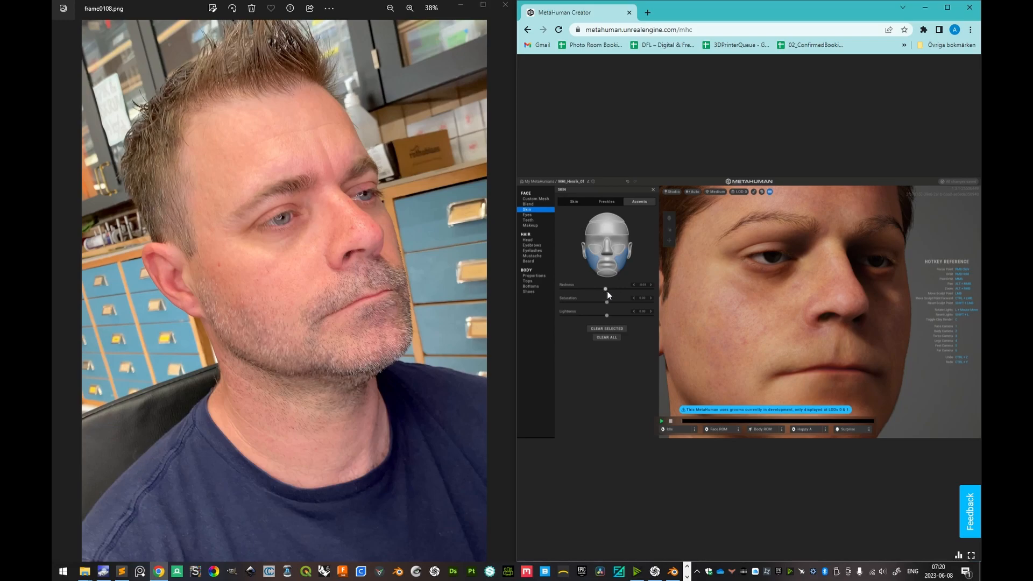
{"action": "left_click_drag", "start_coordinate": [804, 285], "coordinate": [668, 279]}
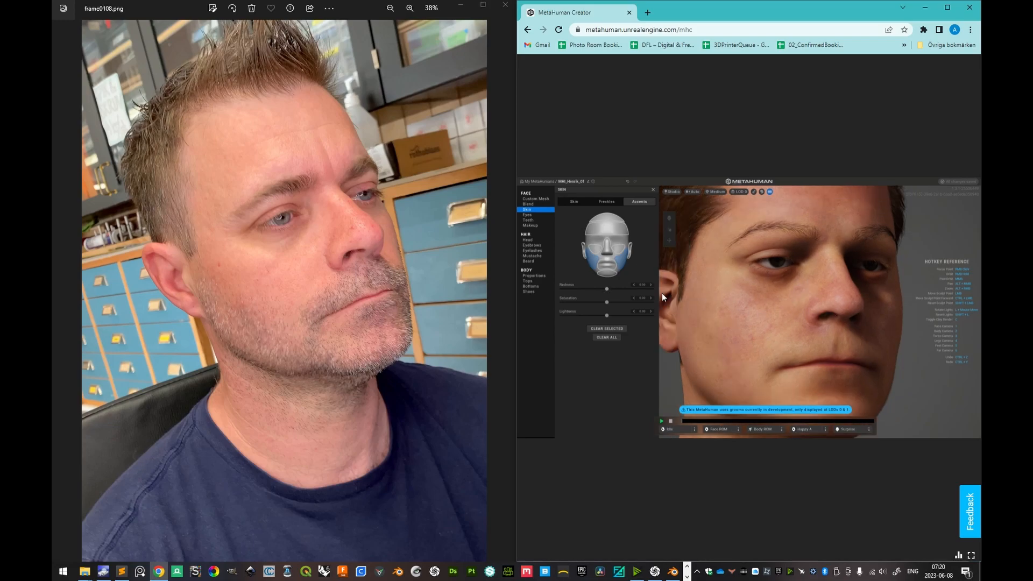
Step: Go through the accent regions of the face and rework the forehead's Redness accent against the reference photo
{"action": "left_click", "coordinate": [624, 288]}
{"action": "left_click", "coordinate": [611, 268]}
{"action": "left_click", "coordinate": [595, 247]}
{"action": "left_click", "coordinate": [612, 233]}
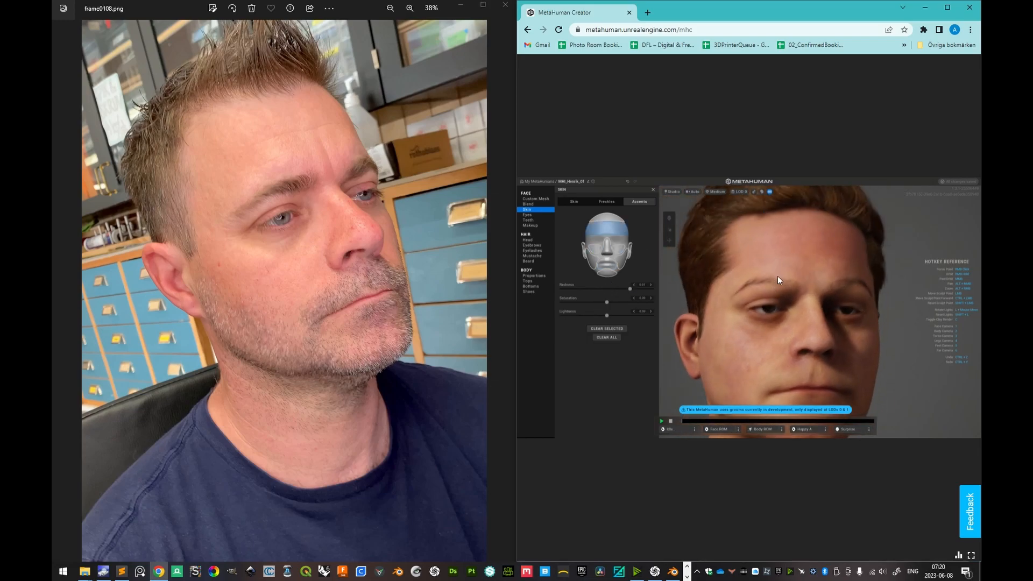
{"action": "left_click_drag", "start_coordinate": [615, 290], "coordinate": [617, 290]}
{"action": "right_click_drag", "start_coordinate": [765, 294], "coordinate": [706, 292]}
Step: Lower the skin Texture value slightly to pick another skin texture and check it from an angle
{"action": "left_click", "coordinate": [573, 202]}
{"action": "left_click_drag", "start_coordinate": [605, 232], "coordinate": [589, 231]}
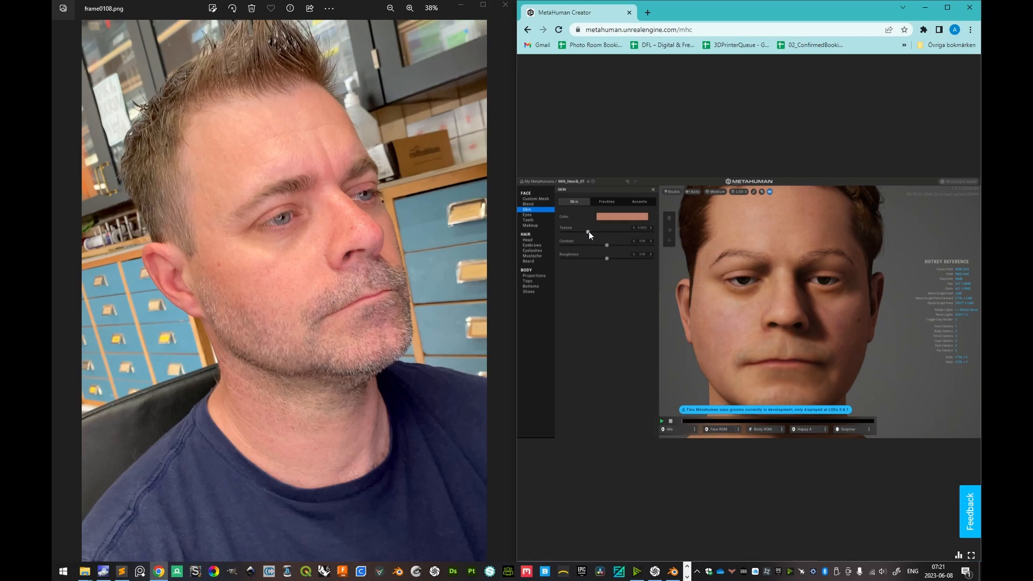
{"action": "left_click_drag", "start_coordinate": [587, 232], "coordinate": [586, 231]}
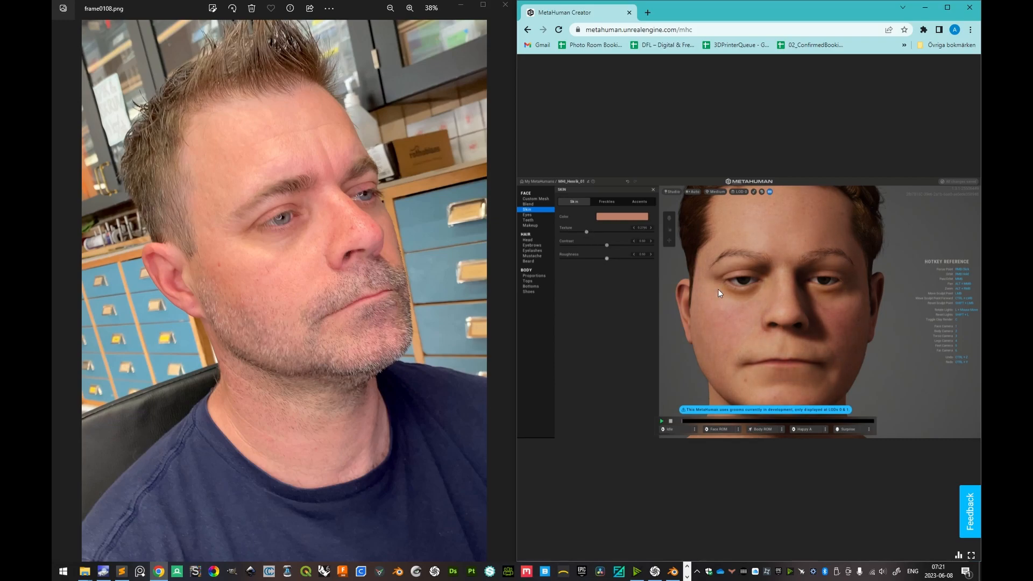
{"action": "right_click_drag", "start_coordinate": [752, 310], "coordinate": [805, 307]}
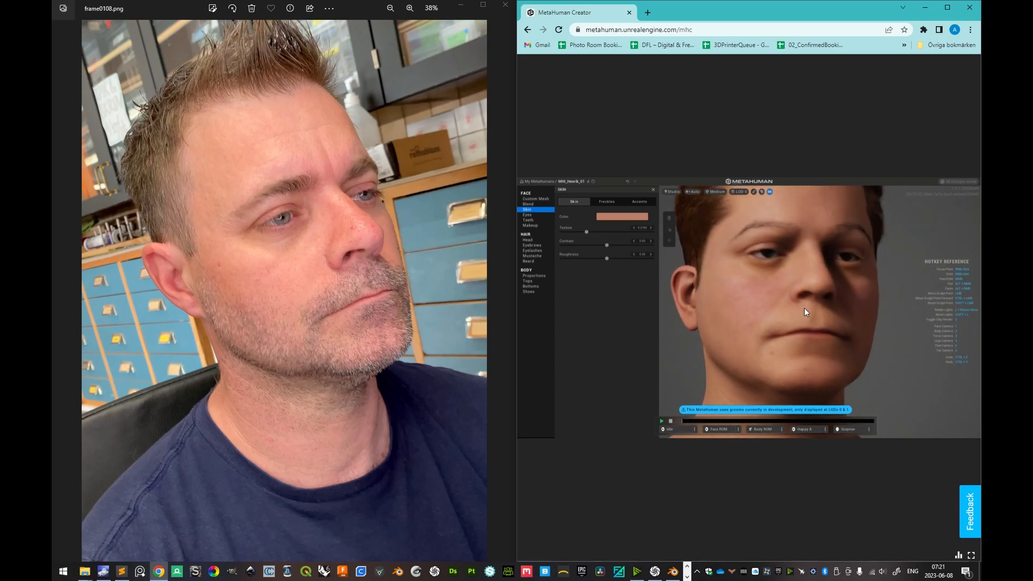
Step: Lower the skin Texture in stages to near the low end of its range and compare the face from several angles
{"action": "left_click_drag", "start_coordinate": [586, 233], "coordinate": [585, 232]}
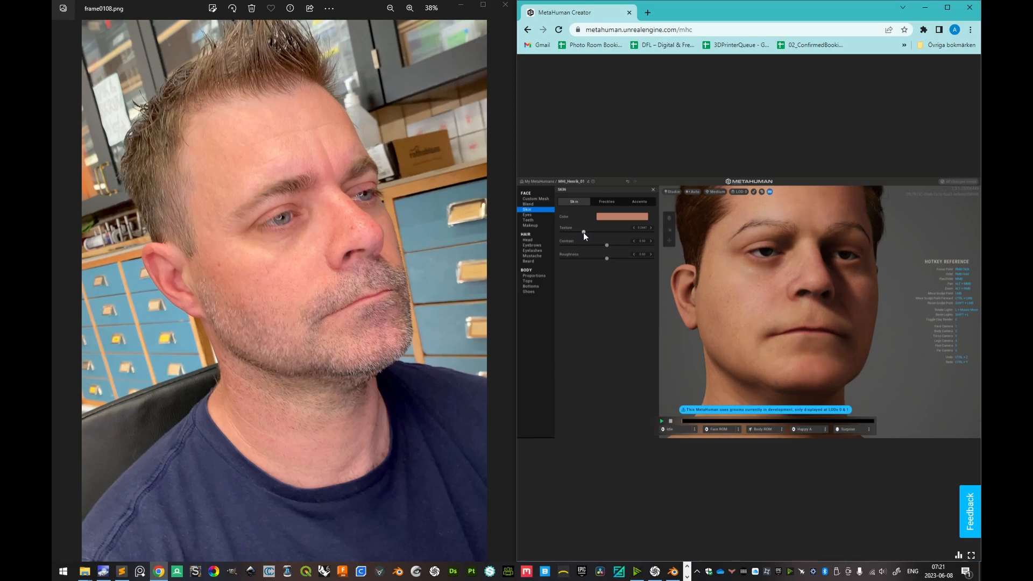
{"action": "left_click_drag", "start_coordinate": [584, 232], "coordinate": [583, 232]}
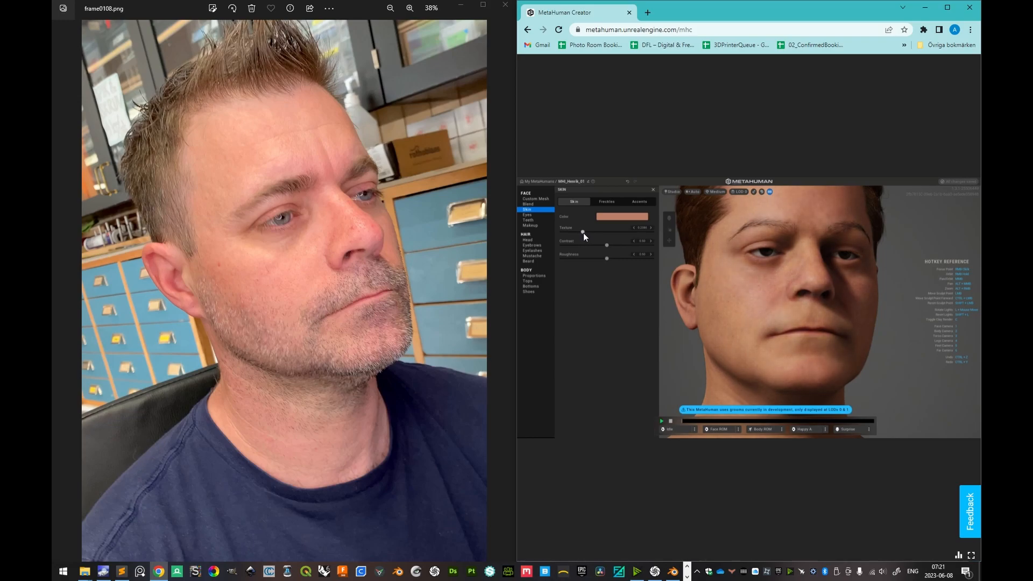
{"action": "left_click_drag", "start_coordinate": [793, 308], "coordinate": [719, 327]}
{"action": "left_click_drag", "start_coordinate": [582, 230], "coordinate": [565, 232]}
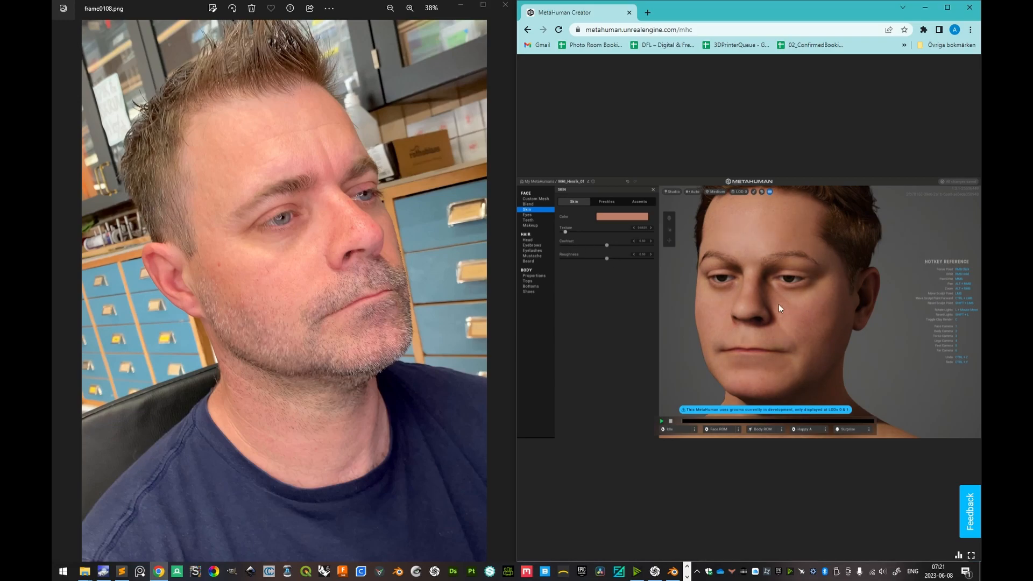
{"action": "scroll", "coordinate": [818, 296], "scroll_direction": "down", "scroll_amount": 3}
{"action": "mouse_move", "coordinate": [819, 295]}
{"action": "right_mouse_down"}
{"action": "mouse_move", "coordinate": [857, 308]}
{"action": "mouse_move", "coordinate": [860, 297]}
{"action": "mouse_move", "coordinate": [835, 332]}
{"action": "mouse_move", "coordinate": [824, 401]}
{"action": "mouse_move", "coordinate": [840, 306]}
{"action": "mouse_move", "coordinate": [823, 242]}
{"action": "mouse_move", "coordinate": [802, 305]}
{"action": "mouse_move", "coordinate": [802, 291]}
{"action": "mouse_move", "coordinate": [826, 310]}
{"action": "right_mouse_up"}
{"action": "scroll", "coordinate": [838, 294], "scroll_direction": "up", "scroll_amount": 5}
{"action": "scroll", "coordinate": [812, 259], "scroll_direction": "down", "scroll_amount": 4}
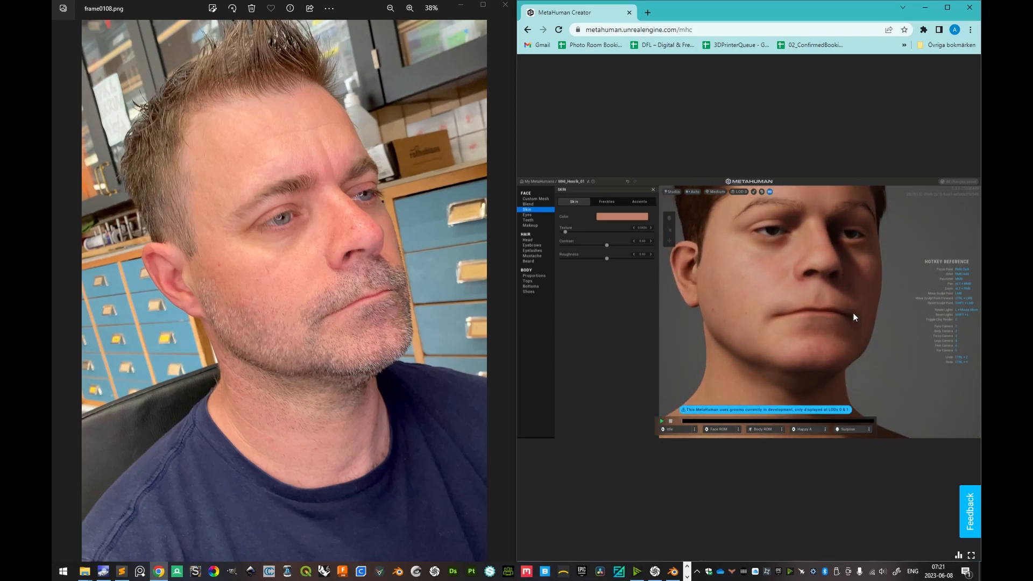
{"action": "right_click_drag", "start_coordinate": [853, 313], "coordinate": [847, 304]}
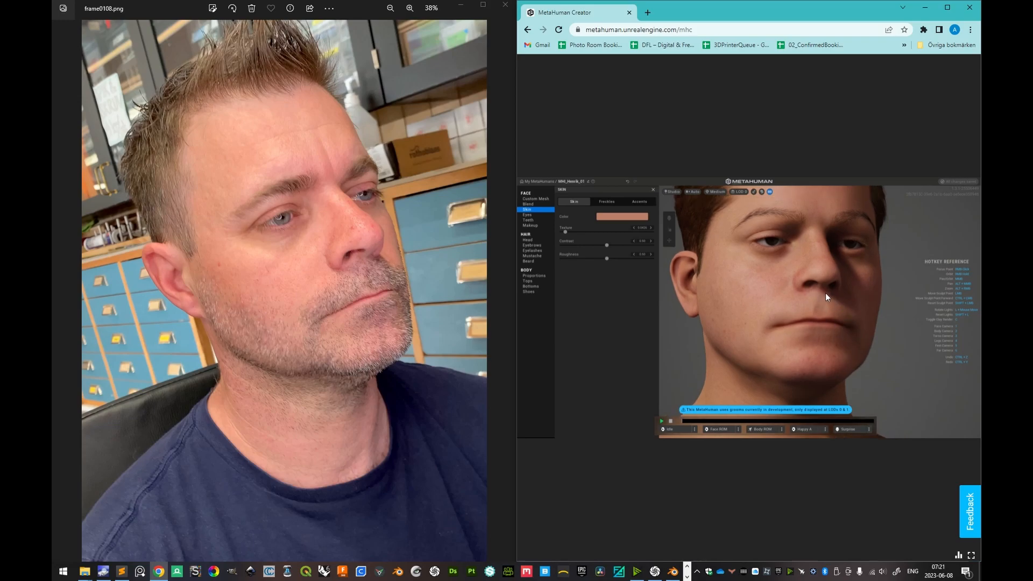
{"action": "mouse_move", "coordinate": [811, 278]}
{"action": "right_mouse_down"}
{"action": "mouse_move", "coordinate": [805, 285]}
{"action": "mouse_move", "coordinate": [814, 286]}
{"action": "right_mouse_up"}
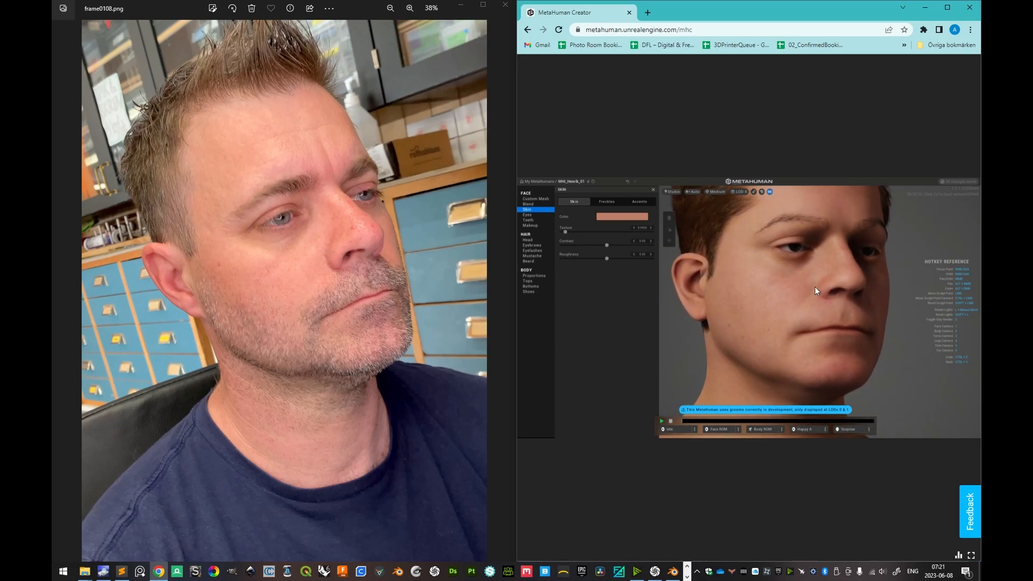
Step: Open the eye presets, frame the MetaHuman's eye and examine the eye colour in the reference photo
{"action": "left_click", "coordinate": [529, 214]}
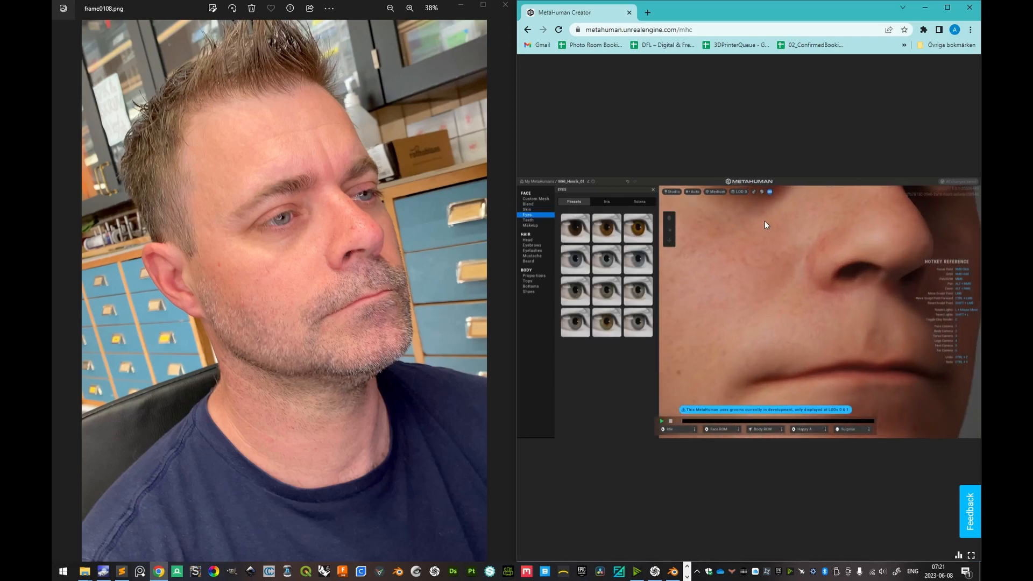
{"action": "right_click_drag", "start_coordinate": [780, 308], "coordinate": [792, 283]}
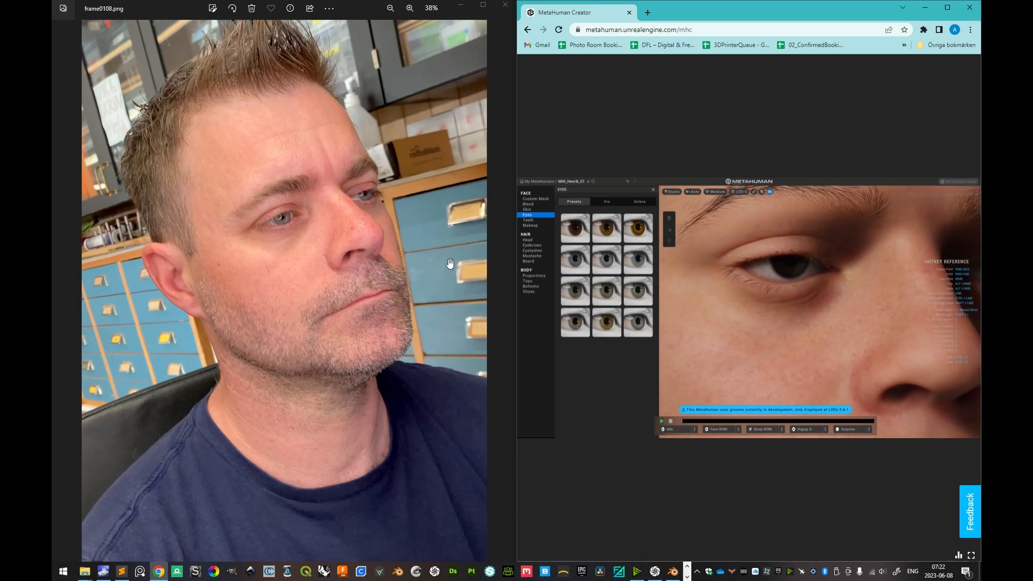
{"action": "scroll", "coordinate": [293, 219], "scroll_direction": "up", "scroll_amount": 3}
{"action": "scroll", "coordinate": [293, 219], "scroll_direction": "up", "scroll_amount": 4}
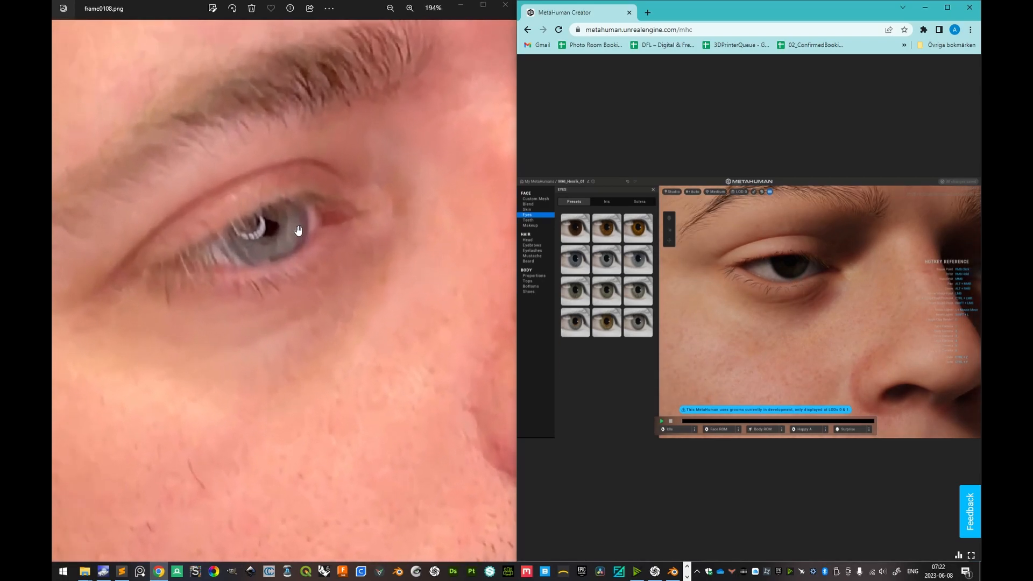
{"action": "scroll", "coordinate": [279, 219], "scroll_direction": "down", "scroll_amount": 5}
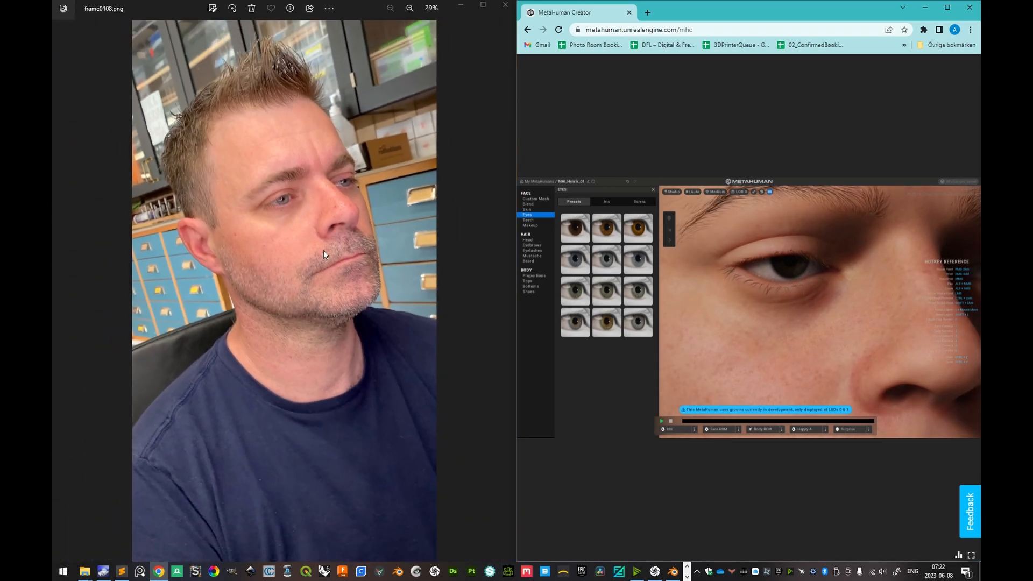
Step: Switch to File Explorer and open frame0117.png from the ExtractedFrames folder
{"action": "key", "text": "alt+Tab"}
{"action": "left_click", "coordinate": [325, 252]}
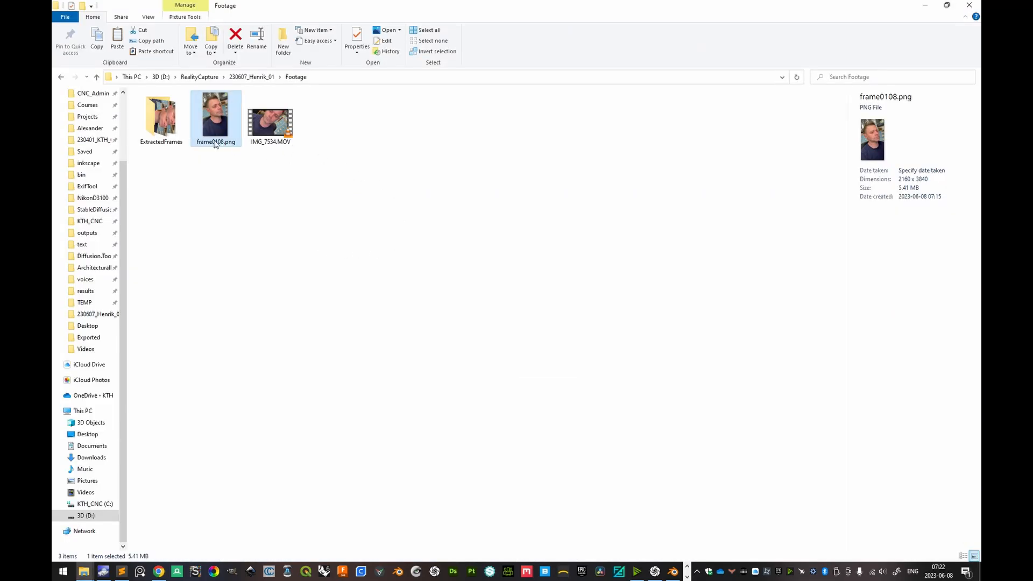
{"action": "left_click", "coordinate": [171, 121]}
{"action": "double_click", "coordinate": [171, 121]}
{"action": "scroll", "coordinate": [647, 302], "scroll_direction": "down", "scroll_amount": 8}
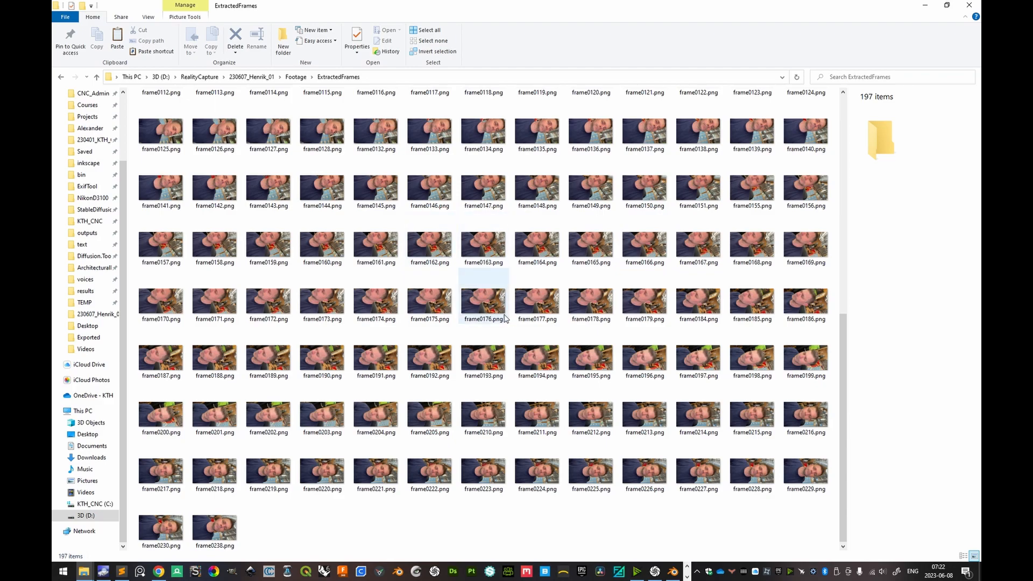
{"action": "left_click", "coordinate": [375, 416]}
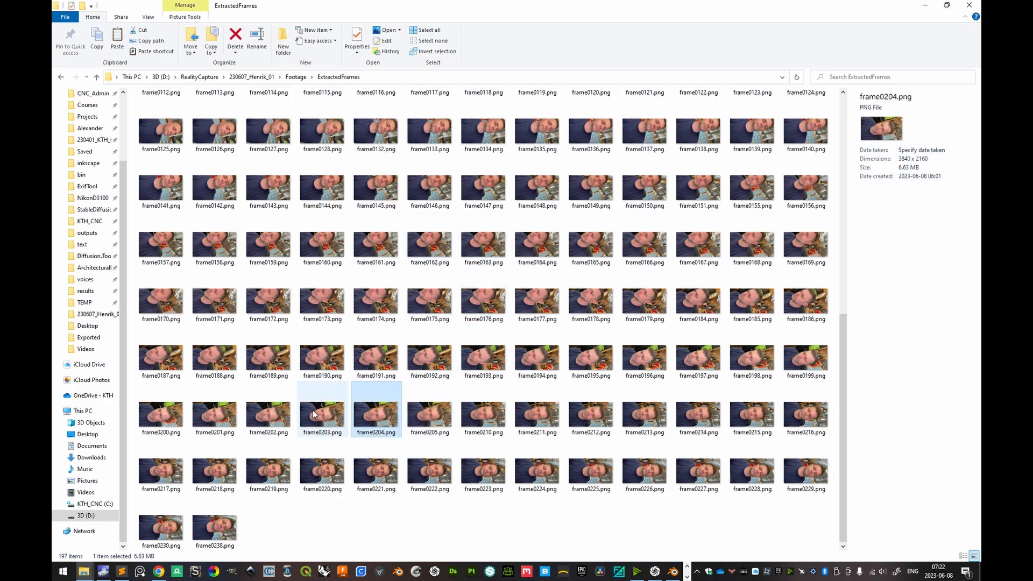
{"action": "scroll", "coordinate": [530, 346], "scroll_direction": "up", "scroll_amount": 5}
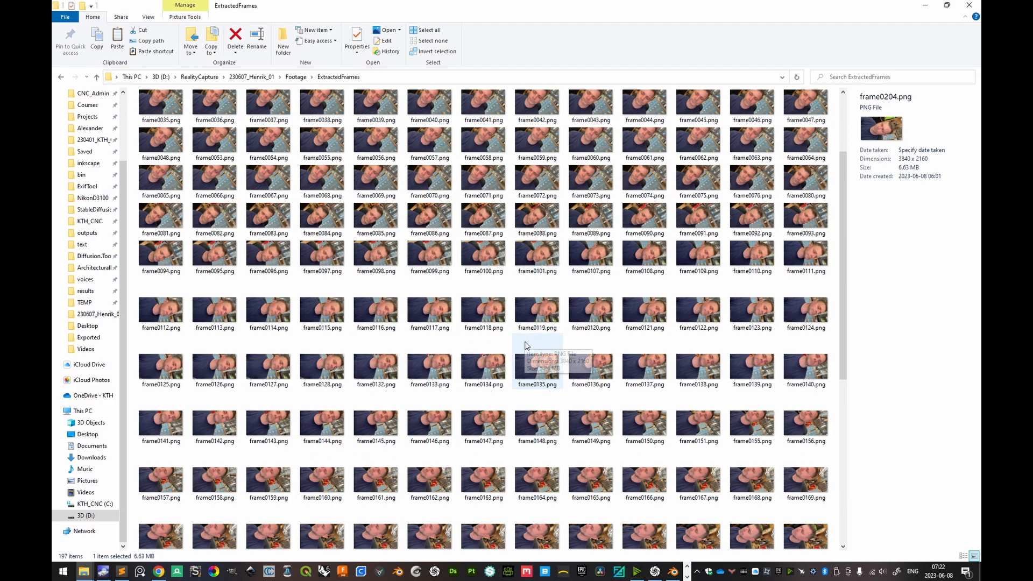
{"action": "double_click", "coordinate": [443, 320]}
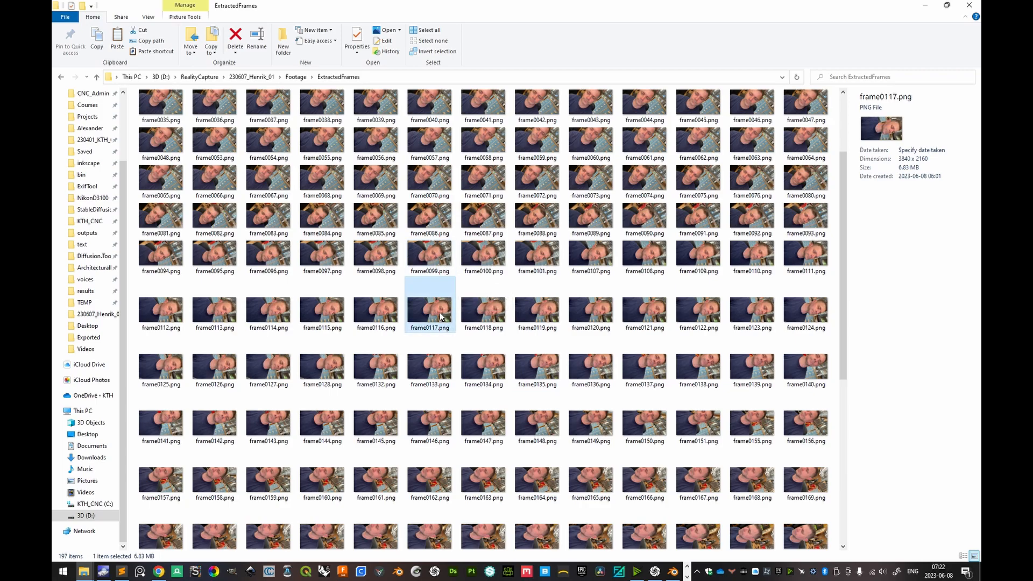
Step: Browse the extracted frames for a clear view of the eye, settle on frame0123.png and examine its iris up close
{"action": "scroll", "coordinate": [776, 288], "scroll_direction": "up", "scroll_amount": 3}
{"action": "scroll", "coordinate": [776, 288], "scroll_direction": "down", "scroll_amount": 5}
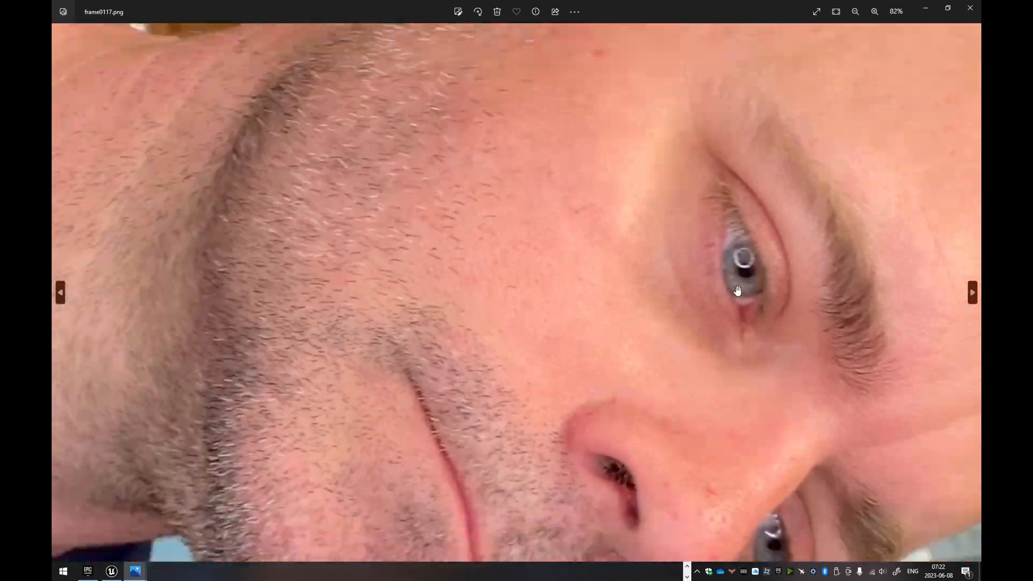
{"action": "key", "text": "Right"}
{"action": "key", "text": "Right"}
{"action": "key", "text": "Right"}
{"action": "key", "text": "Right"}
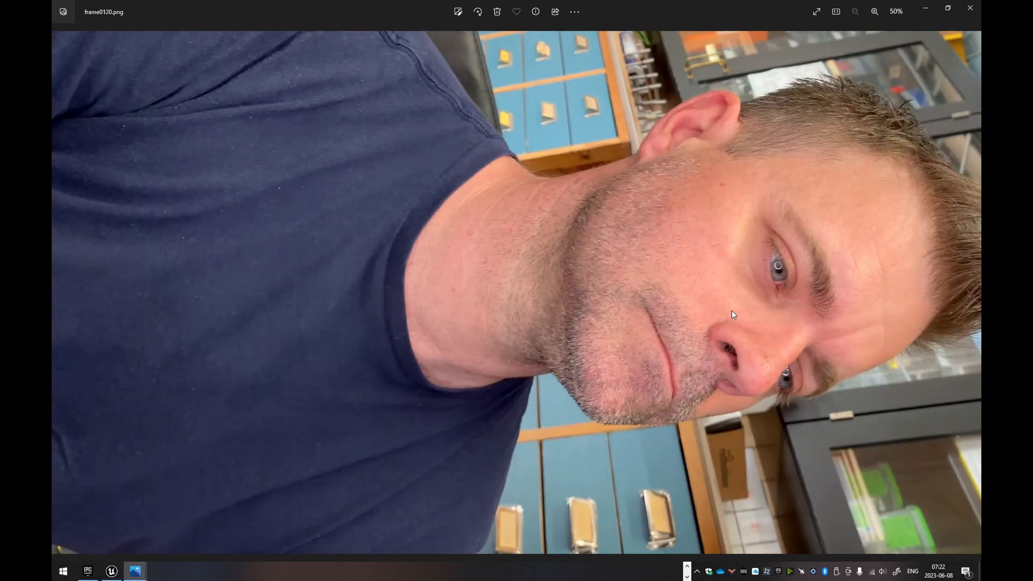
{"action": "key", "text": "Left"}
{"action": "key", "text": "Left"}
{"action": "key", "text": "Left"}
{"action": "key", "text": "Left"}
{"action": "key", "text": "Left"}
{"action": "key", "text": "Left"}
{"action": "key", "text": "Left"}
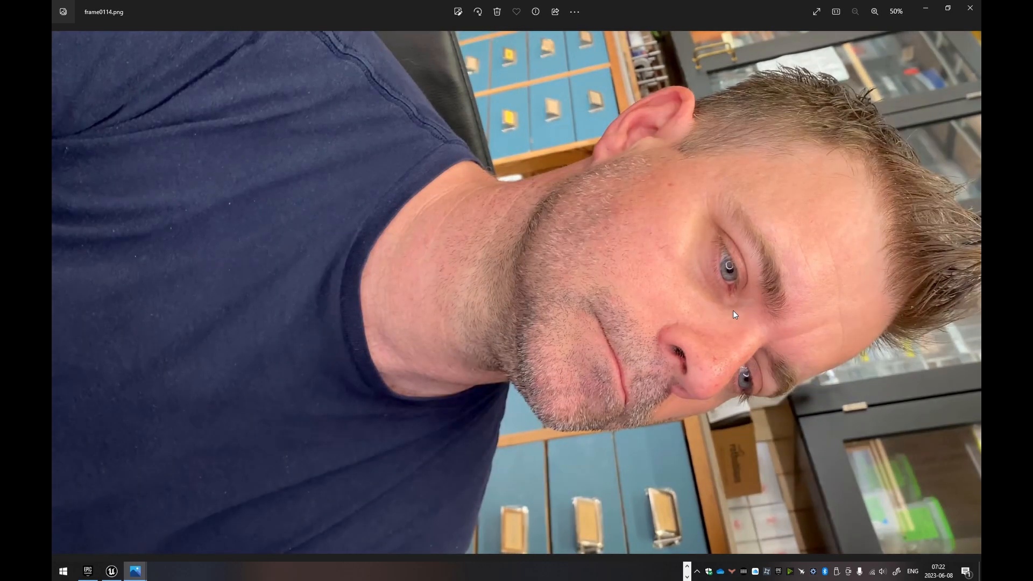
{"action": "key", "text": "Left"}
{"action": "key", "text": "Left"}
{"action": "key", "text": "Right"}
{"action": "key", "text": "Right"}
{"action": "key", "text": "Right"}
{"action": "key", "text": "Right"}
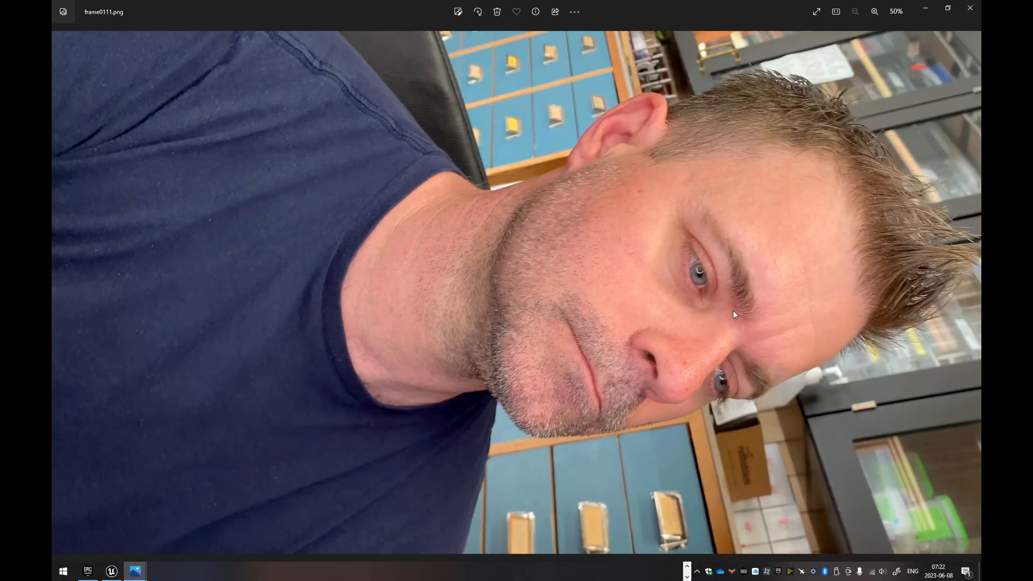
{"action": "key", "text": "Right"}
{"action": "key", "text": "Right"}
{"action": "key", "text": "Right"}
{"action": "key", "text": "Right"}
{"action": "key", "text": "Right"}
{"action": "key", "text": "Right"}
{"action": "key", "text": "Right"}
{"action": "key", "text": "Right"}
{"action": "key", "text": "Right"}
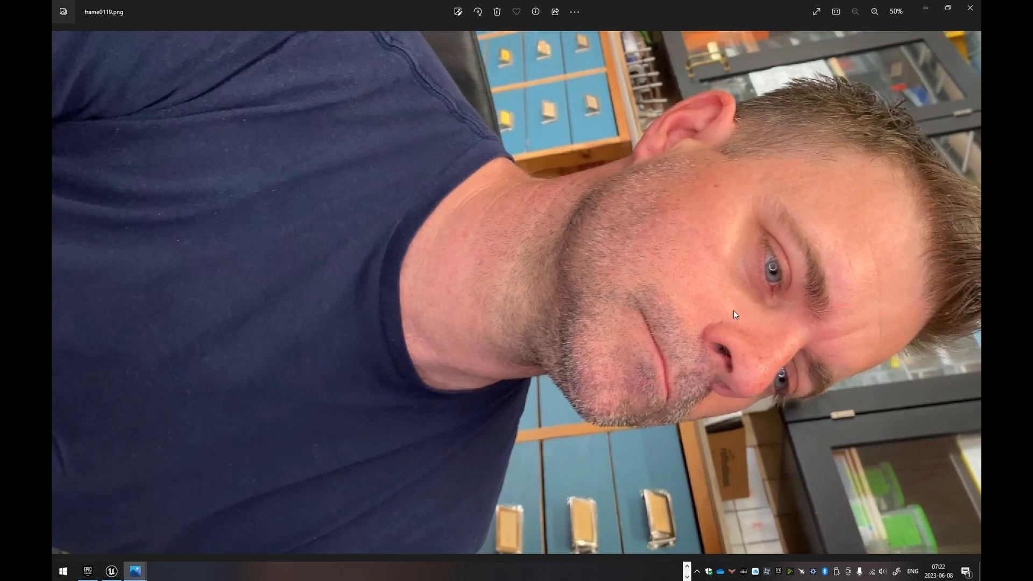
{"action": "key", "text": "Left"}
{"action": "key", "text": "Left"}
{"action": "key", "text": "Left"}
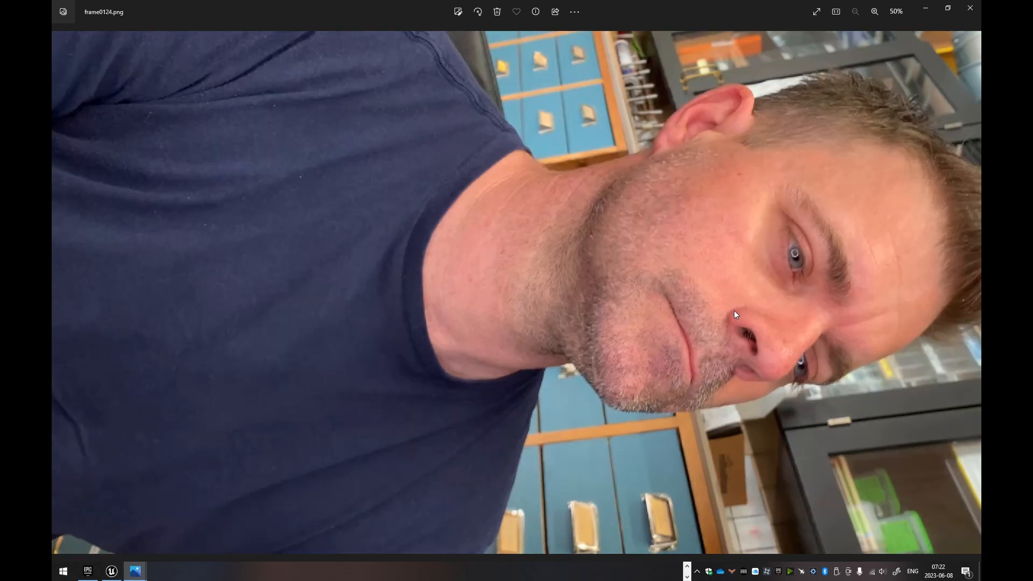
{"action": "key", "text": "Right"}
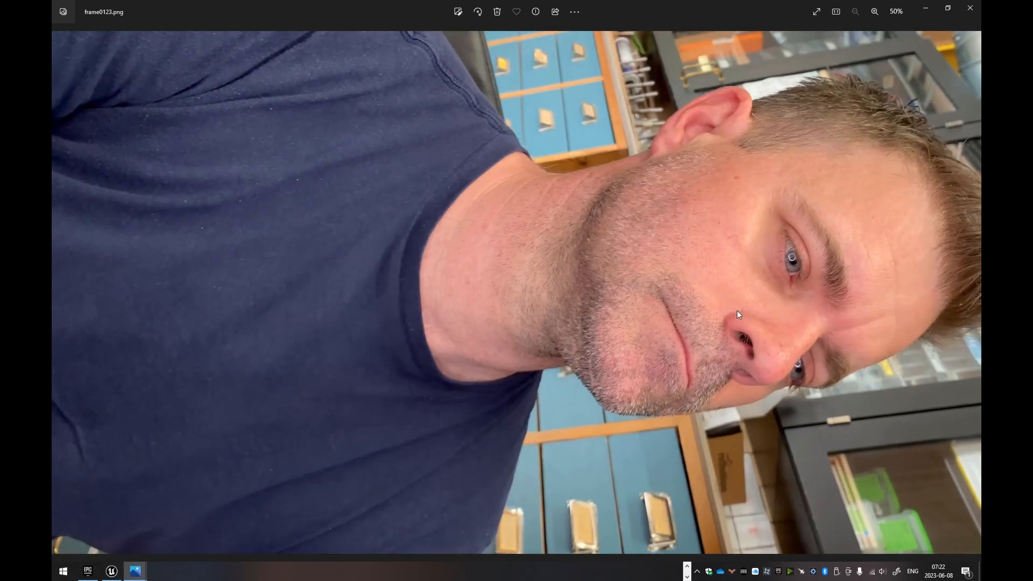
{"action": "scroll", "coordinate": [734, 311], "scroll_direction": "up", "scroll_amount": 7}
{"action": "scroll", "coordinate": [709, 313], "scroll_direction": "down", "scroll_amount": 4}
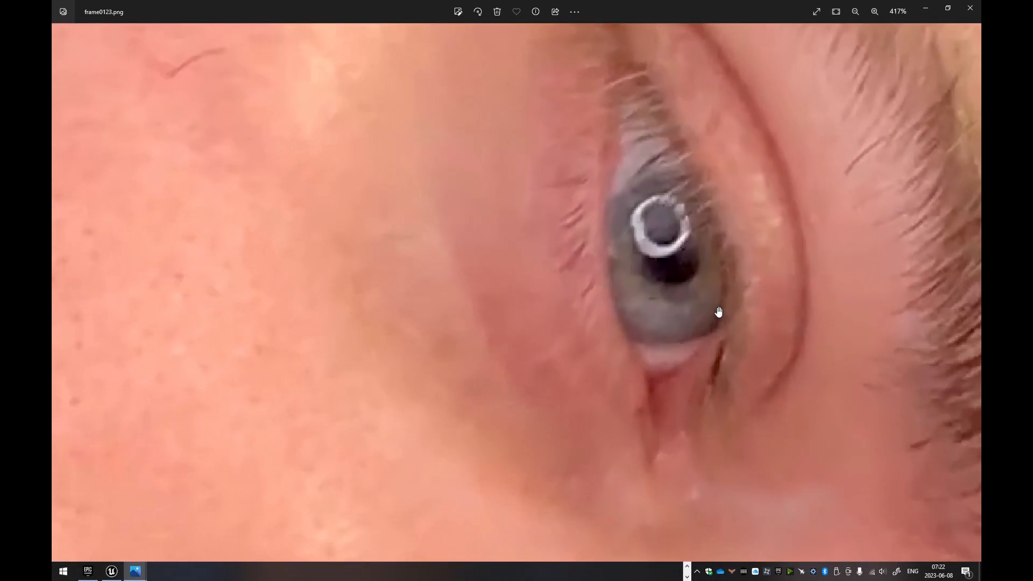
{"action": "scroll", "coordinate": [696, 308], "scroll_direction": "up", "scroll_amount": 1}
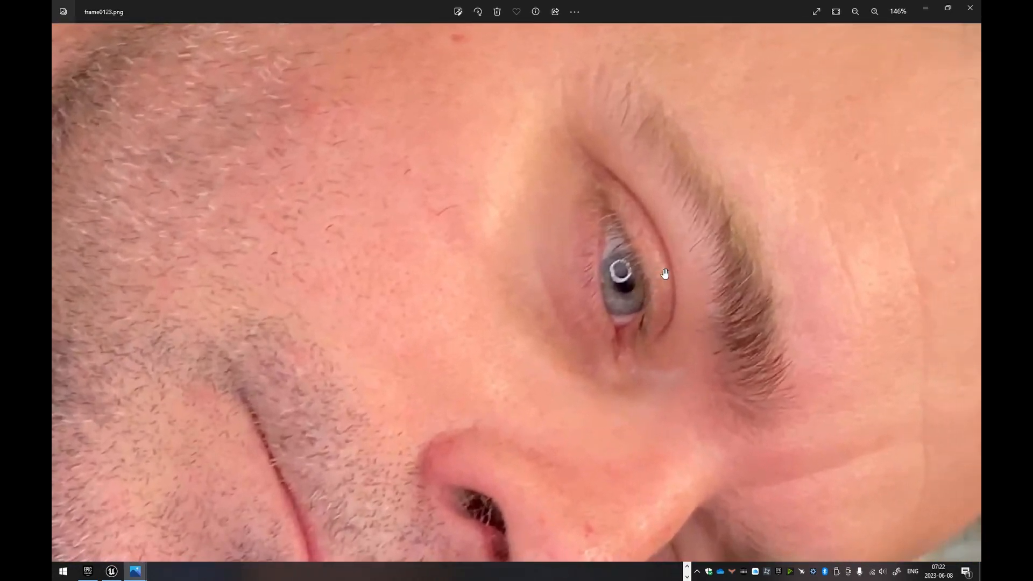
Step: Place the frame0123.png photo beside MetaHuman Creator and enlarge it around the eye
{"action": "key", "text": "alt+Tab"}
{"action": "key", "text": "Escape"}
{"action": "key", "text": "alt+Tab"}
{"action": "key", "text": "Tab"}
{"action": "key", "text": "Tab"}
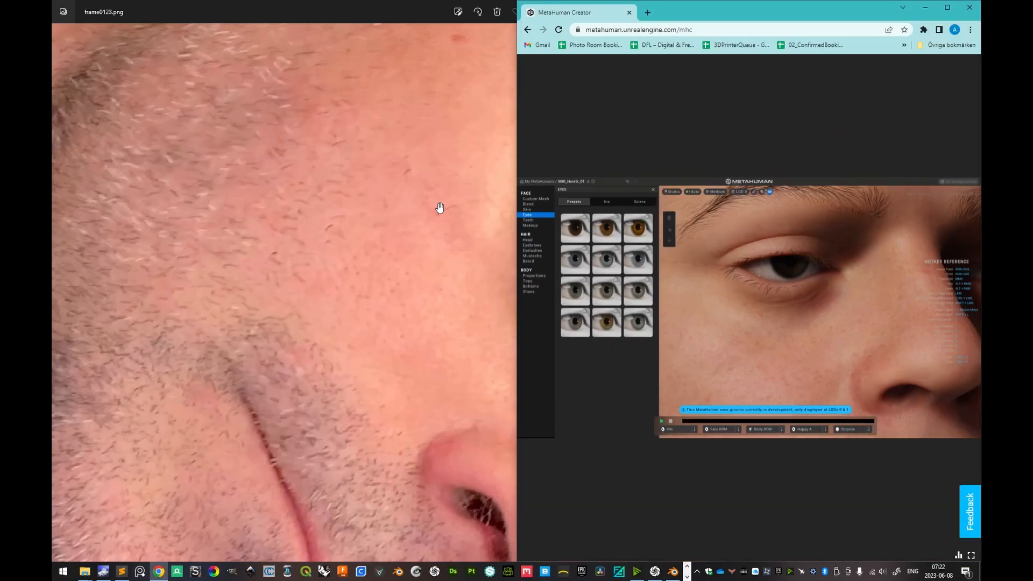
{"action": "left_click_drag", "start_coordinate": [439, 206], "coordinate": [413, 209]}
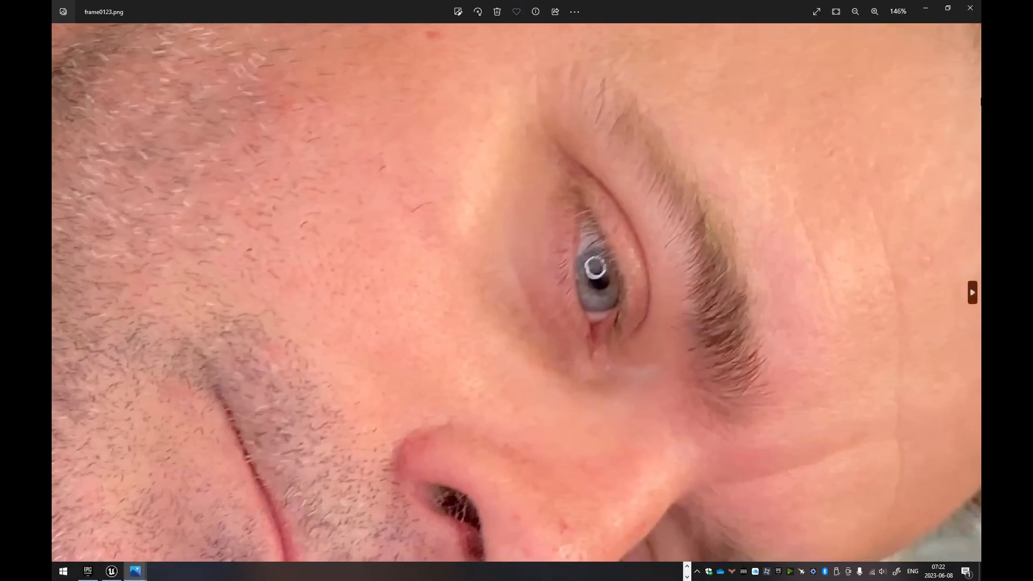
{"action": "left_click", "coordinate": [947, 8]}
{"action": "left_click_drag", "start_coordinate": [592, 36], "coordinate": [51, 139]}
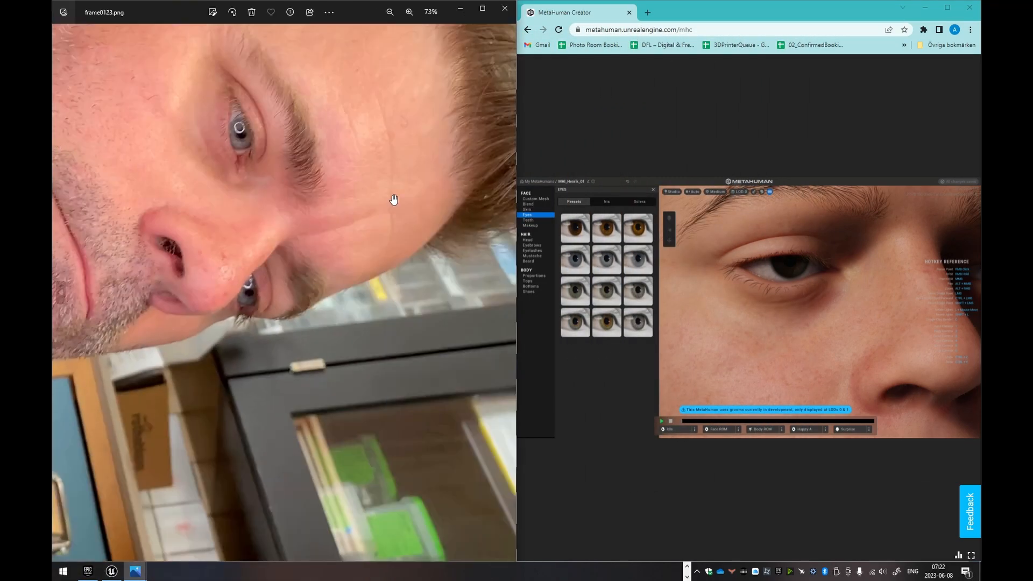
{"action": "scroll", "coordinate": [305, 226], "scroll_direction": "up", "scroll_amount": 5}
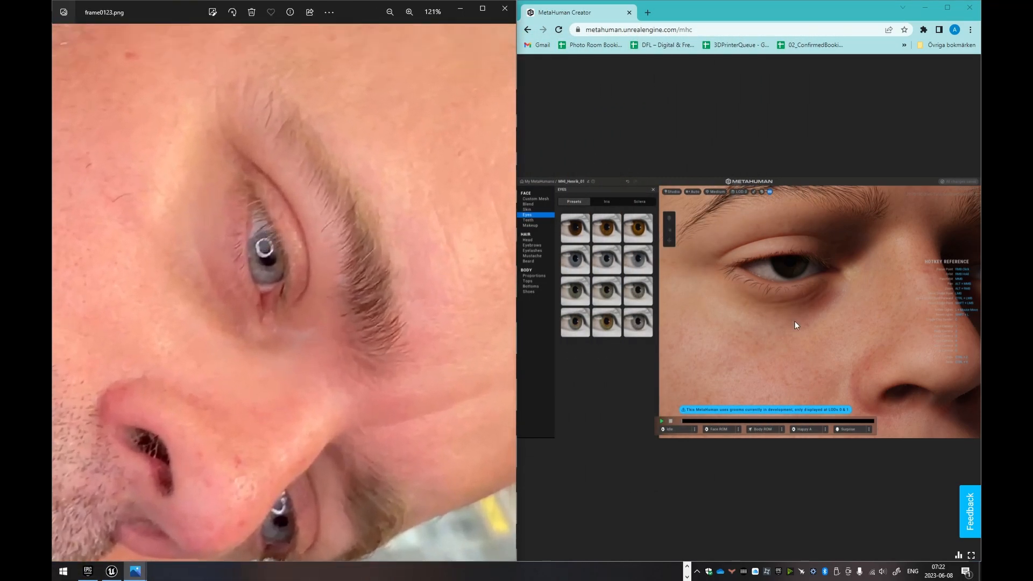
Step: Apply the first eye preset in the second row and widen the MetaHuman Creator window, keeping the photo's eye in view for comparison
{"action": "left_click", "coordinate": [817, 318]}
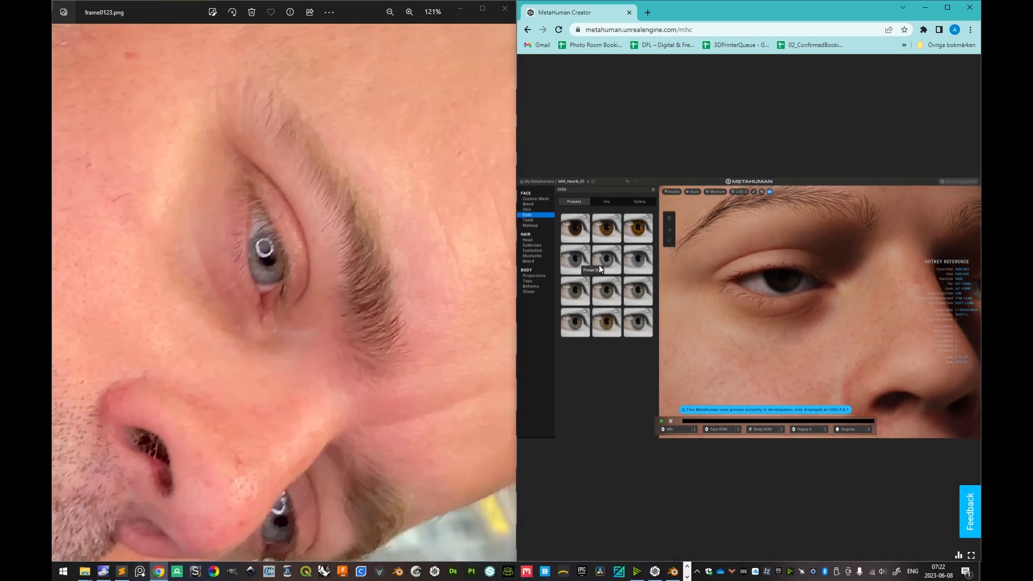
{"action": "left_click", "coordinate": [575, 261]}
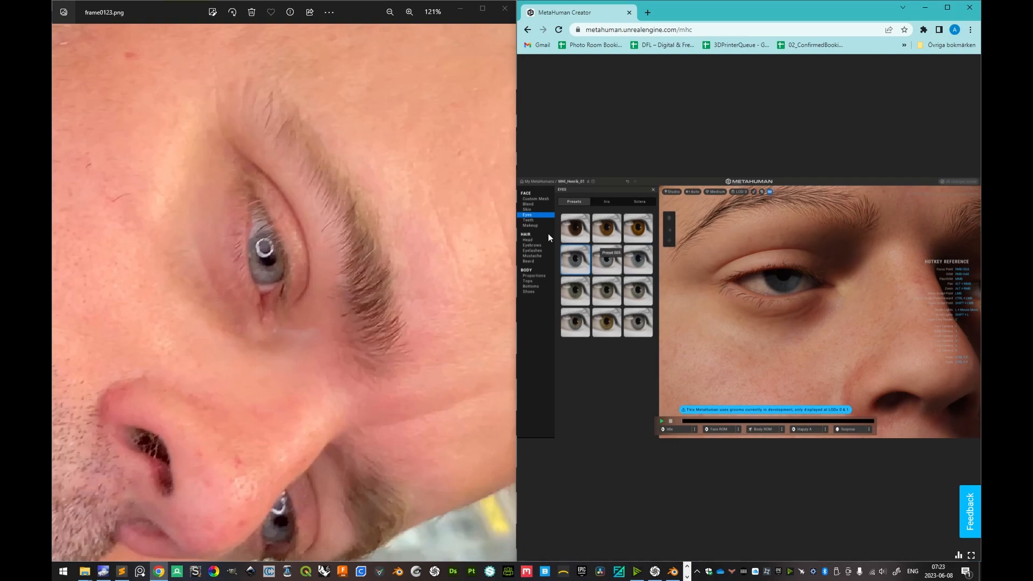
{"action": "left_click_drag", "start_coordinate": [518, 238], "coordinate": [339, 234]}
{"action": "left_click_drag", "start_coordinate": [148, 186], "coordinate": [257, 291]}
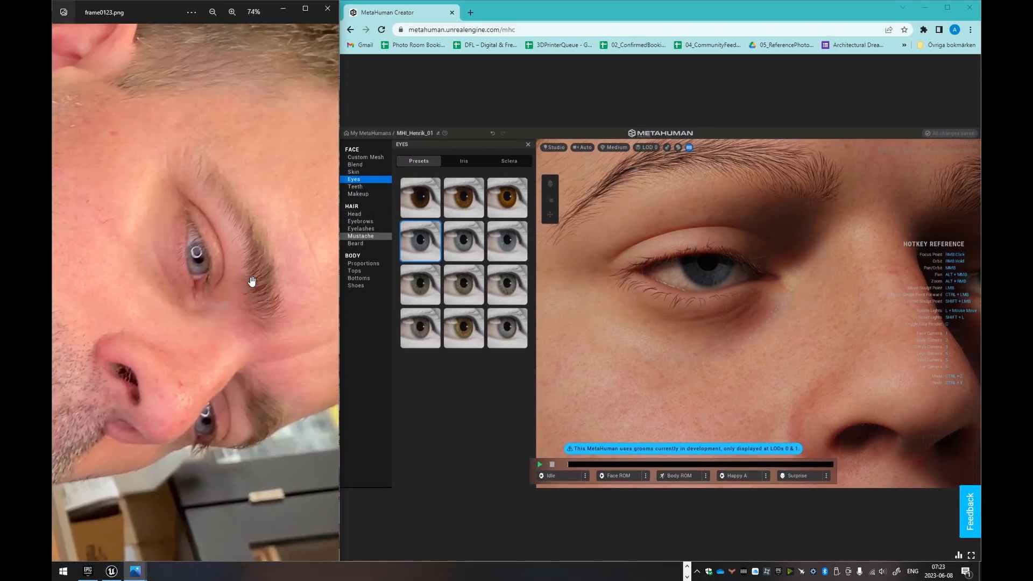
{"action": "scroll", "coordinate": [233, 270], "scroll_direction": "up", "scroll_amount": 5}
{"action": "mouse_move", "coordinate": [699, 277]}
{"action": "right_mouse_down"}
{"action": "mouse_move", "coordinate": [693, 244]}
{"action": "mouse_move", "coordinate": [698, 288]}
{"action": "right_mouse_up"}
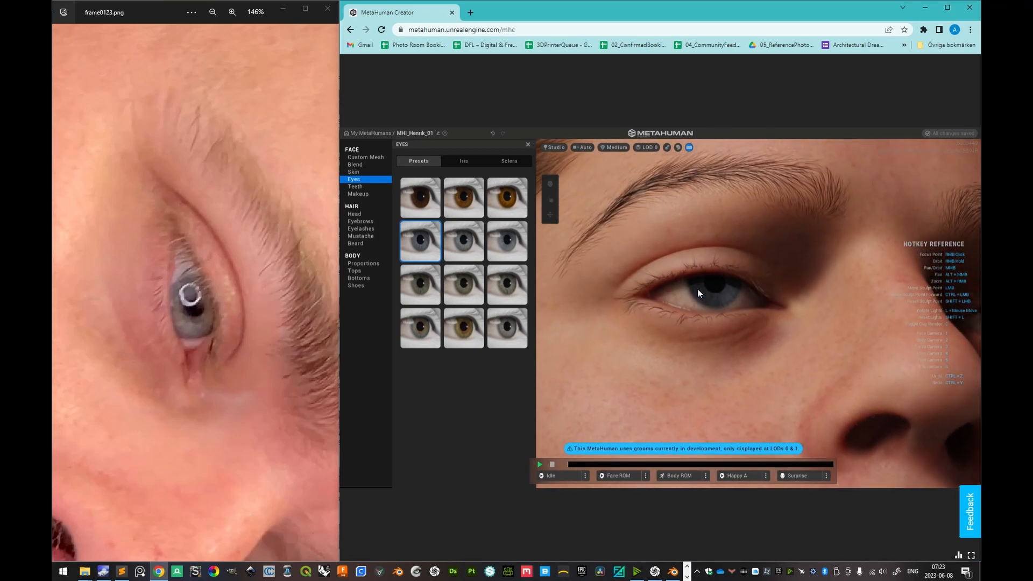
Step: Compare the blue-grey eye presets in the second row against the photo and apply the middle one
{"action": "left_click", "coordinate": [463, 242]}
{"action": "left_click", "coordinate": [506, 249]}
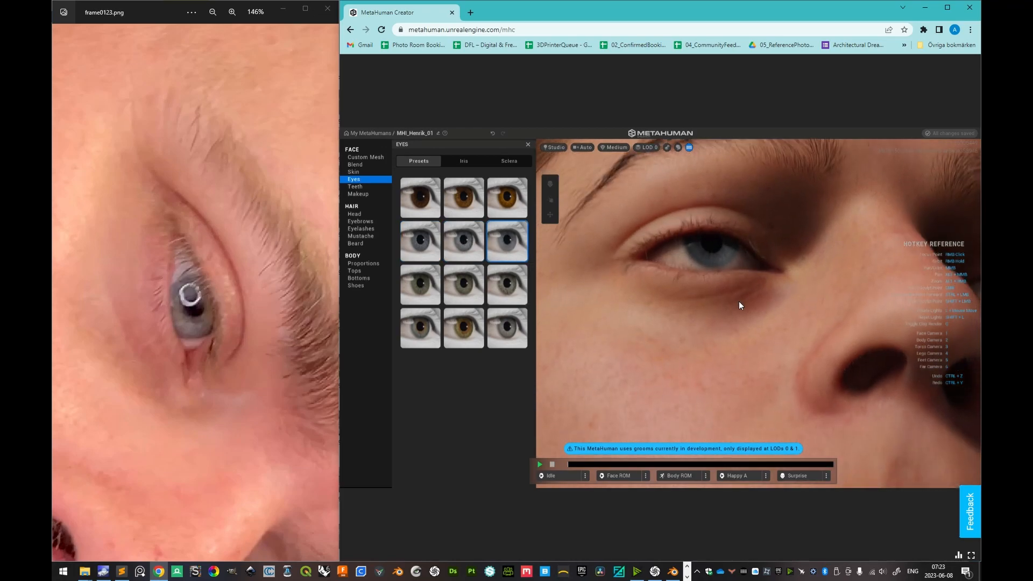
{"action": "left_click", "coordinate": [430, 238]}
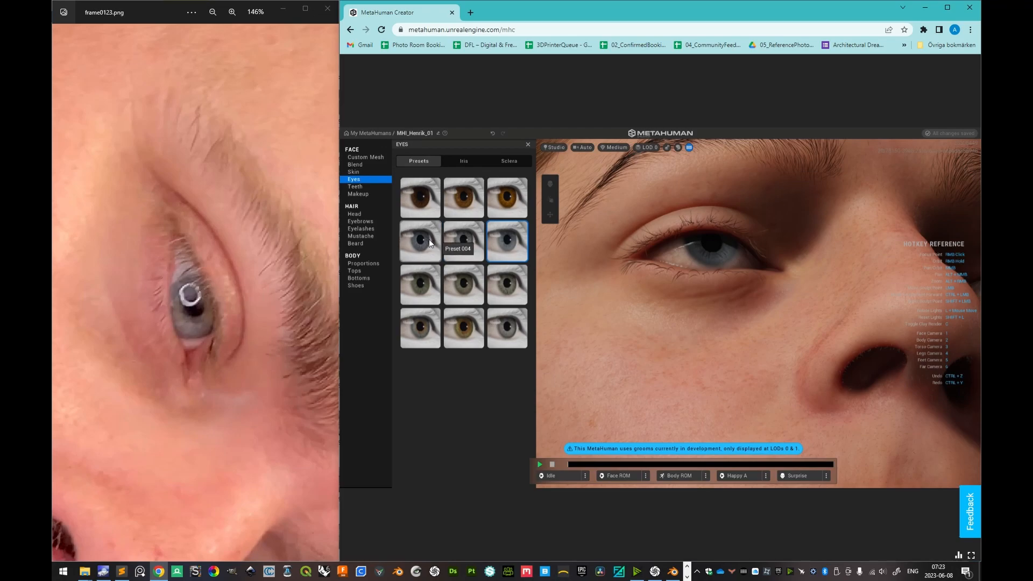
{"action": "left_click", "coordinate": [506, 242]}
{"action": "left_click", "coordinate": [468, 250]}
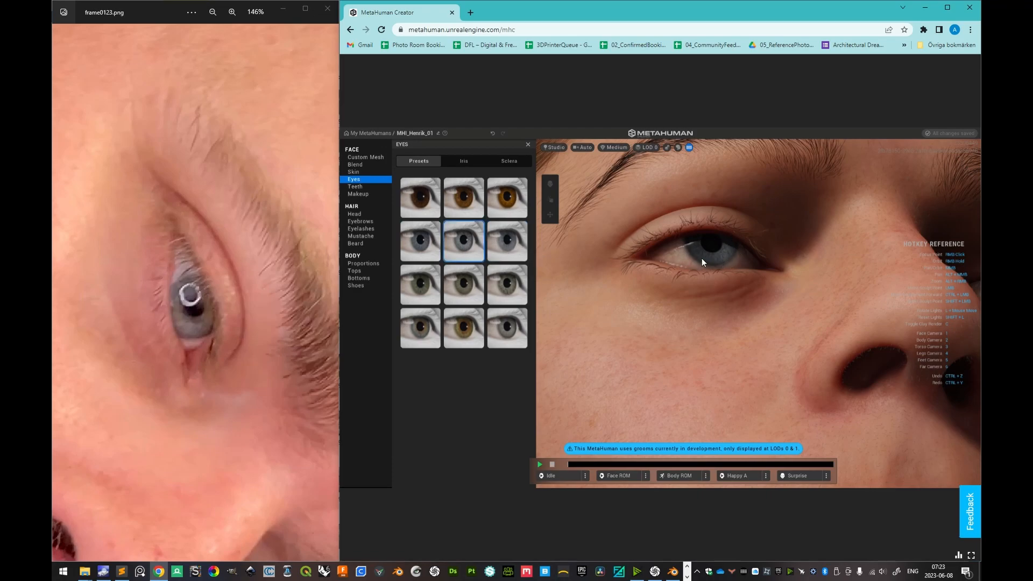
Step: Try the third eye preset in the second row and compare it with the eye in the photo
{"action": "left_click", "coordinate": [508, 243]}
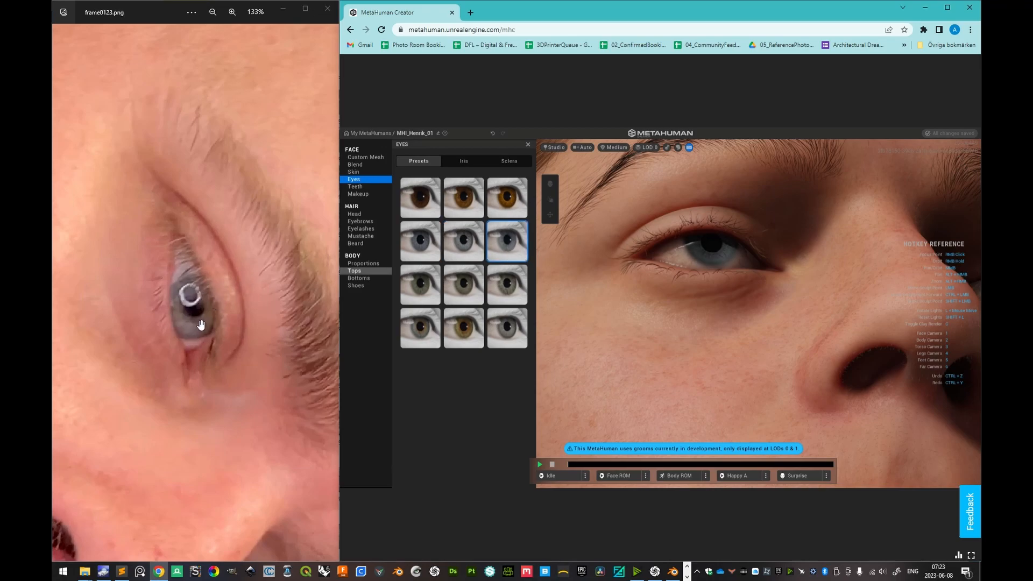
{"action": "scroll", "coordinate": [181, 285], "scroll_direction": "down", "scroll_amount": 5}
{"action": "scroll", "coordinate": [223, 322], "scroll_direction": "down", "scroll_amount": 5}
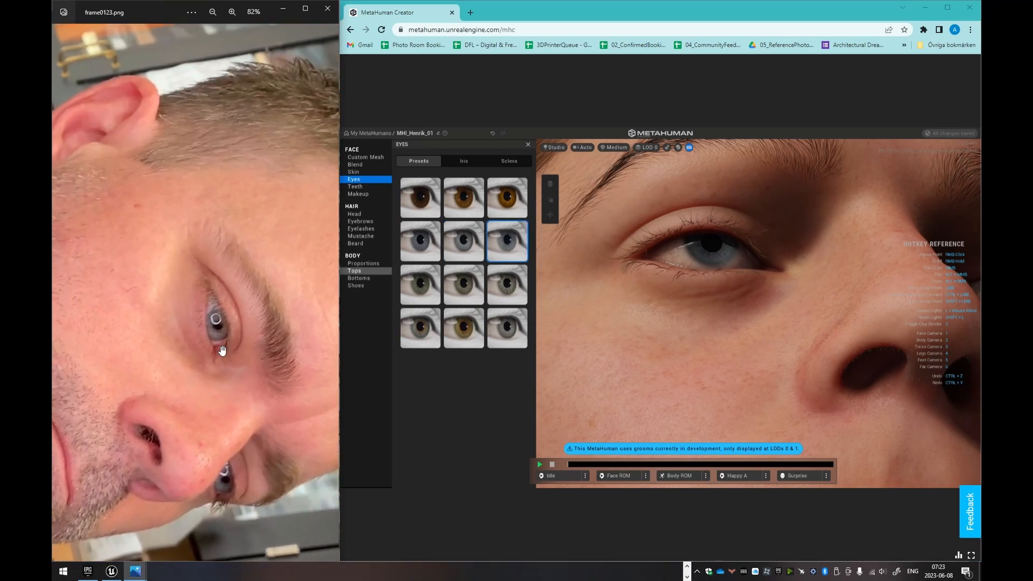
{"action": "scroll", "coordinate": [228, 327], "scroll_direction": "down", "scroll_amount": 2}
Step: Browse back through the extracted frames to frame0060.png and enlarge it around both eyes
{"action": "key", "text": "Left"}
{"action": "key", "text": "Left"}
{"action": "key", "text": "Left"}
{"action": "key", "text": "Left"}
{"action": "key", "text": "Left"}
{"action": "key", "text": "Left"}
{"action": "key", "text": "Left"}
{"action": "key", "text": "Left"}
{"action": "key", "text": "Left"}
{"action": "key", "text": "Left"}
{"action": "key", "text": "Left"}
{"action": "key", "text": "Left"}
{"action": "key", "text": "Left"}
{"action": "key", "text": "Left"}
{"action": "key", "text": "Left"}
{"action": "key", "text": "Left"}
{"action": "key", "text": "Left"}
{"action": "key", "text": "Left"}
{"action": "key", "text": "Left"}
{"action": "key", "text": "Left"}
{"action": "key", "text": "Left"}
{"action": "key", "text": "Left"}
{"action": "key", "text": "Left"}
{"action": "key", "text": "Left"}
{"action": "key", "text": "Left"}
{"action": "key", "text": "Left"}
{"action": "key", "text": "Left"}
{"action": "key", "text": "Left"}
{"action": "key", "text": "Left"}
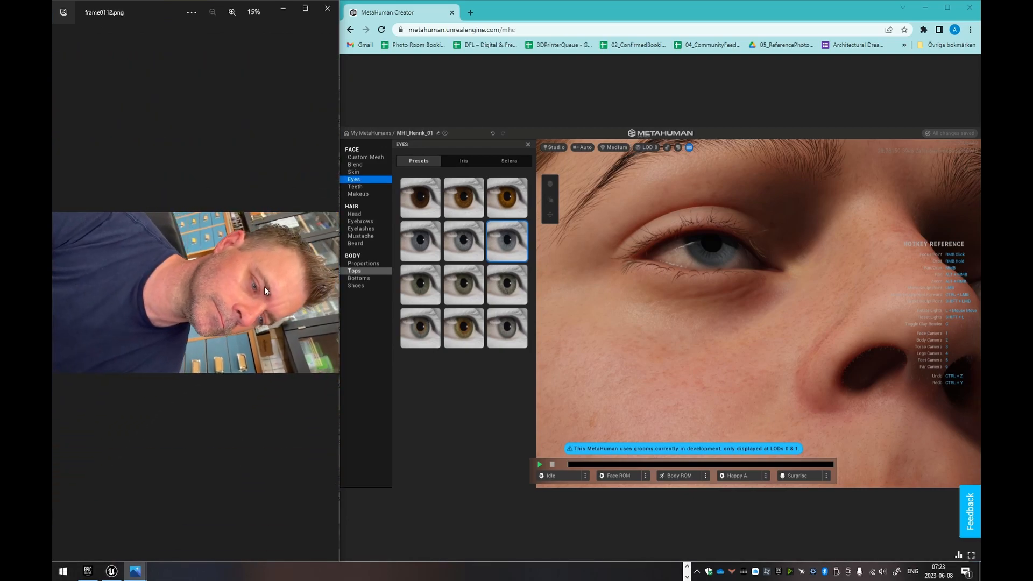
{"action": "key", "text": "Left"}
{"action": "key", "text": "Left"}
{"action": "key", "text": "Left"}
{"action": "key", "text": "Left"}
{"action": "key", "text": "Left"}
{"action": "key", "text": "Left"}
{"action": "key", "text": "Left"}
{"action": "key", "text": "Left"}
{"action": "key", "text": "Left"}
{"action": "key", "text": "Left"}
{"action": "key", "text": "Left"}
{"action": "key", "text": "Left"}
{"action": "key", "text": "Left"}
{"action": "key", "text": "Left"}
{"action": "key", "text": "Left"}
{"action": "key", "text": "Left"}
{"action": "key", "text": "Left"}
{"action": "key", "text": "Left"}
{"action": "key", "text": "Left"}
{"action": "key", "text": "Left"}
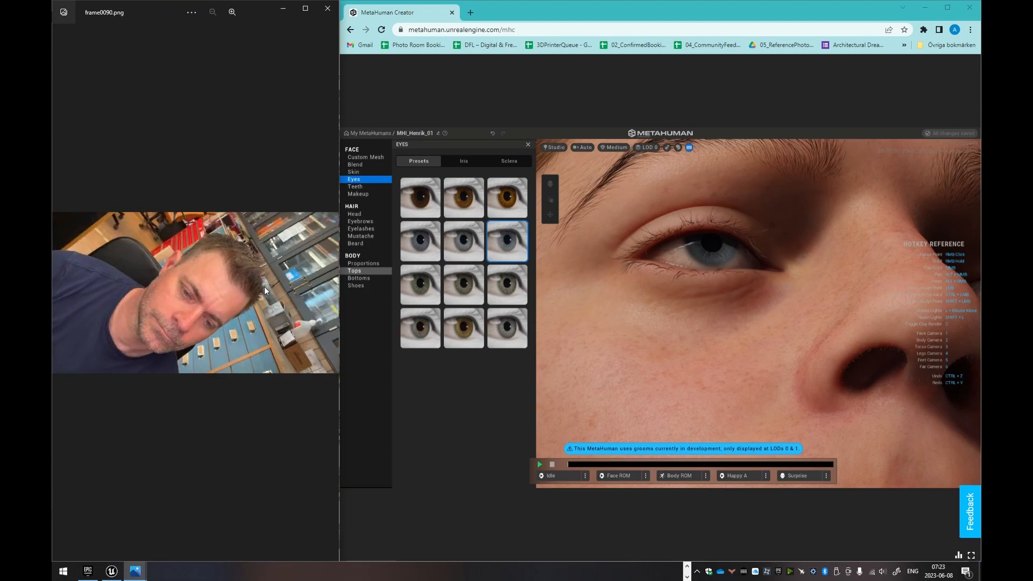
{"action": "key", "text": "Left"}
{"action": "key", "text": "Left"}
{"action": "key", "text": "Left"}
{"action": "key", "text": "Left"}
{"action": "key", "text": "Left"}
{"action": "key", "text": "Left"}
{"action": "key", "text": "Left"}
{"action": "key", "text": "Left"}
{"action": "key", "text": "Left"}
{"action": "key", "text": "Left"}
{"action": "key", "text": "Left"}
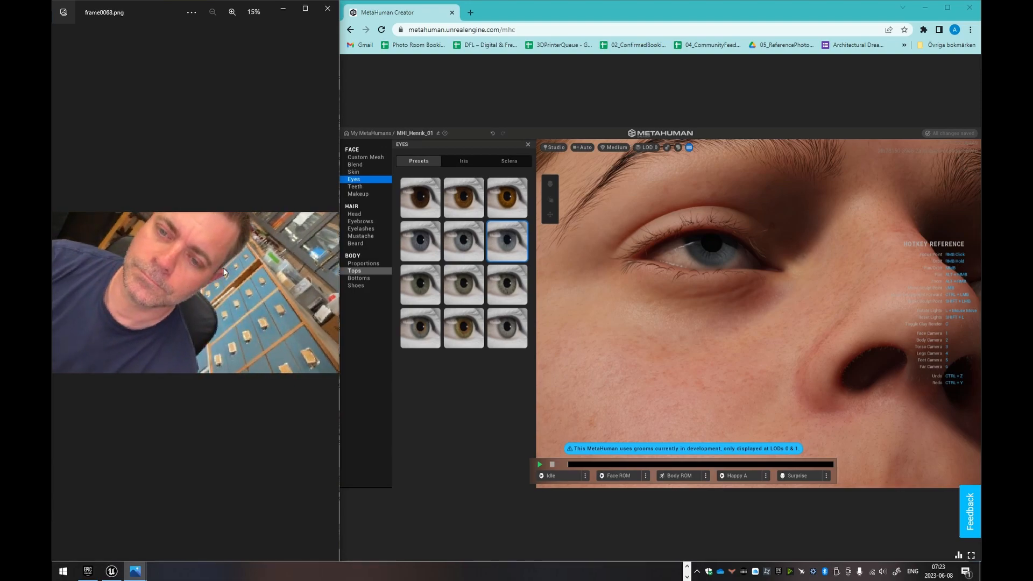
{"action": "scroll", "coordinate": [196, 203], "scroll_direction": "up", "scroll_amount": 4}
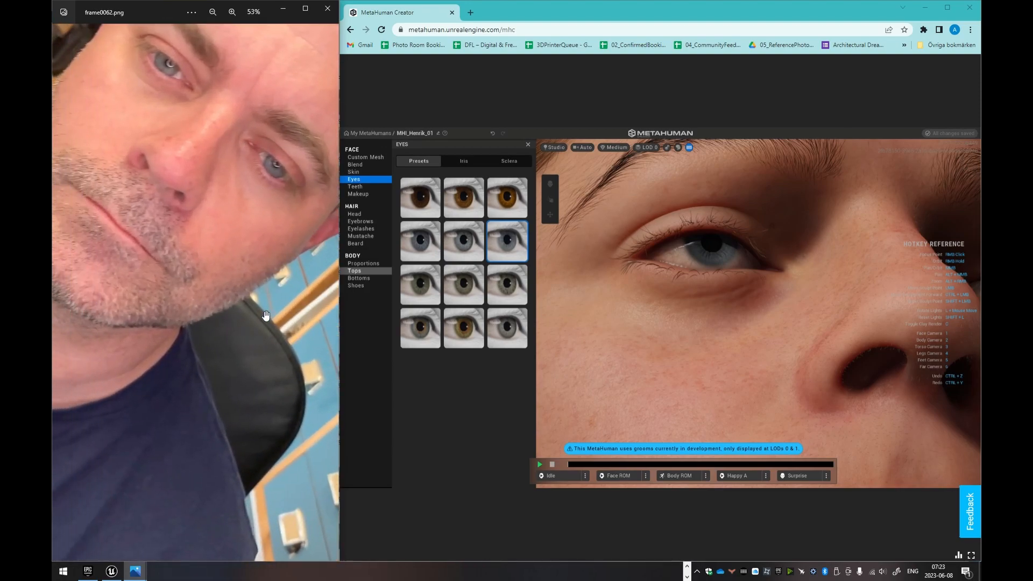
{"action": "scroll", "coordinate": [231, 201], "scroll_direction": "down", "scroll_amount": 4}
{"action": "key", "text": "Left"}
{"action": "key", "text": "Left"}
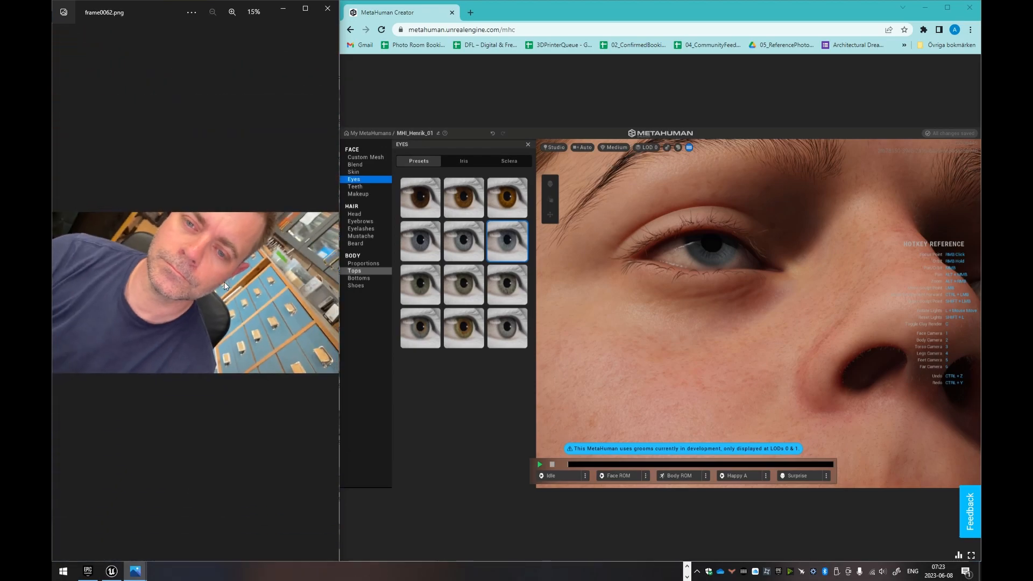
{"action": "scroll", "coordinate": [223, 196], "scroll_direction": "up", "scroll_amount": 5}
{"action": "scroll", "coordinate": [218, 197], "scroll_direction": "up", "scroll_amount": 2}
{"action": "left_click_drag", "start_coordinate": [201, 157], "coordinate": [277, 288]}
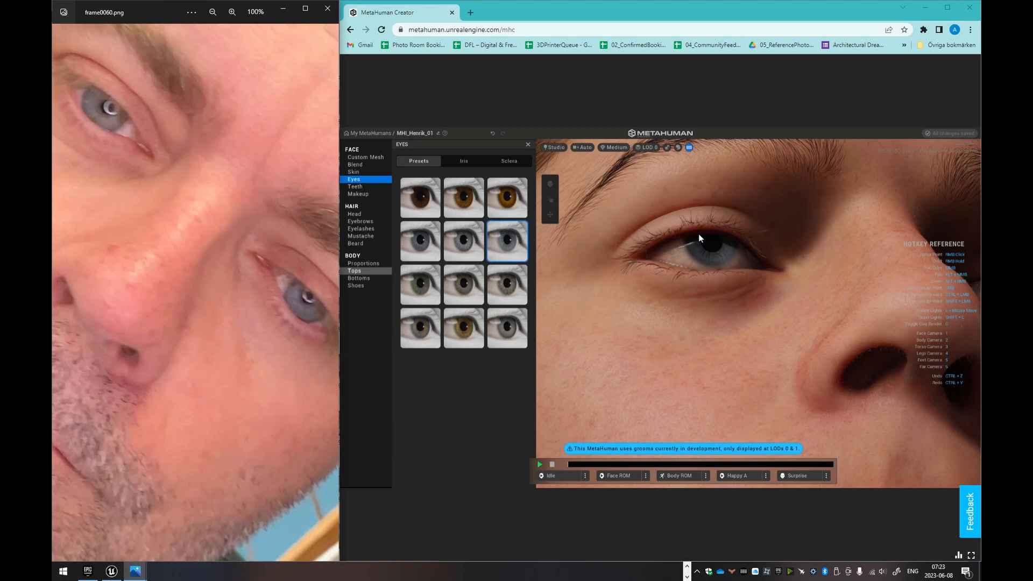
Step: Apply the middle eye preset in the second row and check it on the face from afar and up close
{"action": "left_click", "coordinate": [465, 243]}
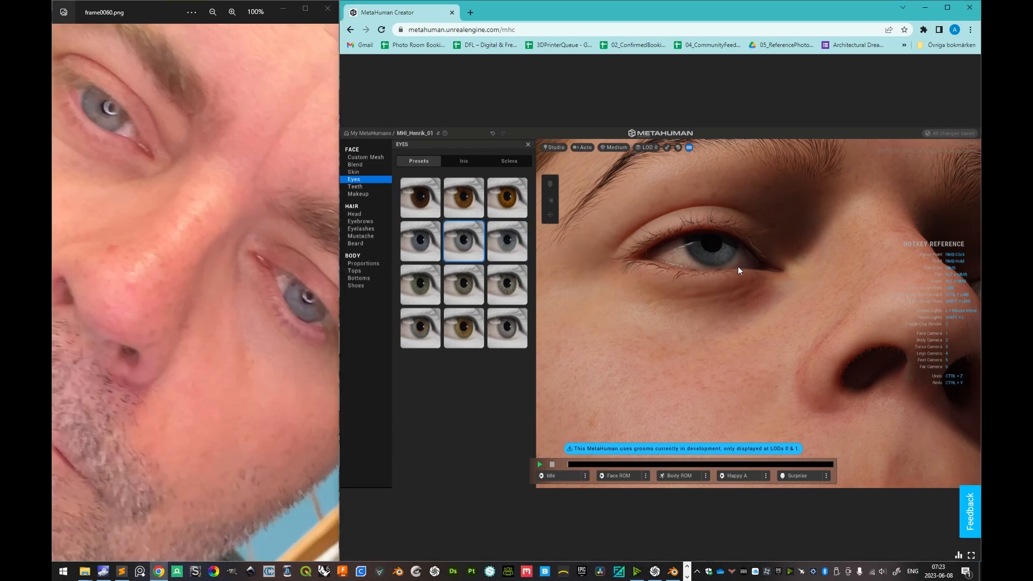
{"action": "scroll", "coordinate": [725, 259], "scroll_direction": "down", "scroll_amount": 2}
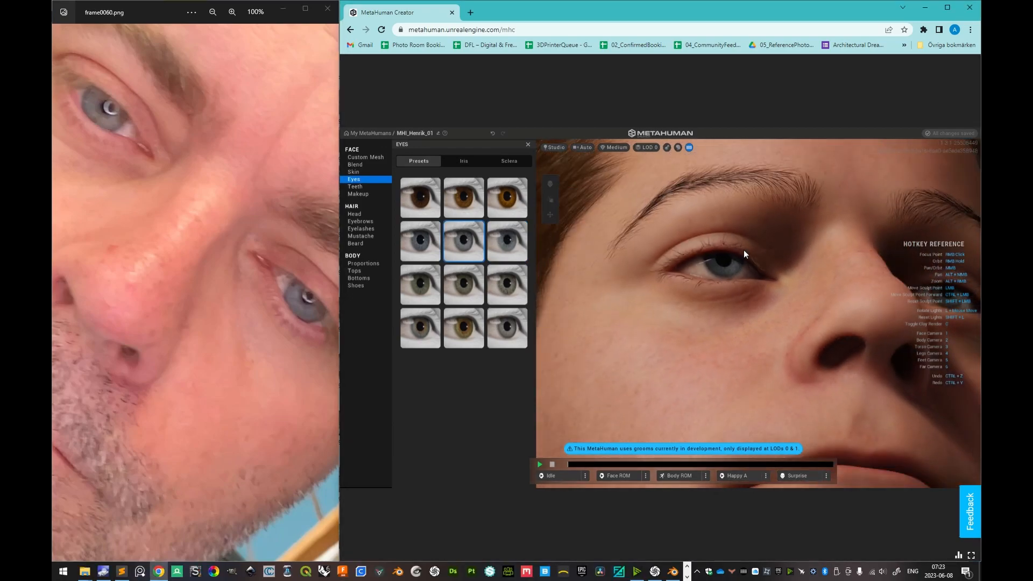
{"action": "scroll", "coordinate": [743, 249], "scroll_direction": "down", "scroll_amount": 5}
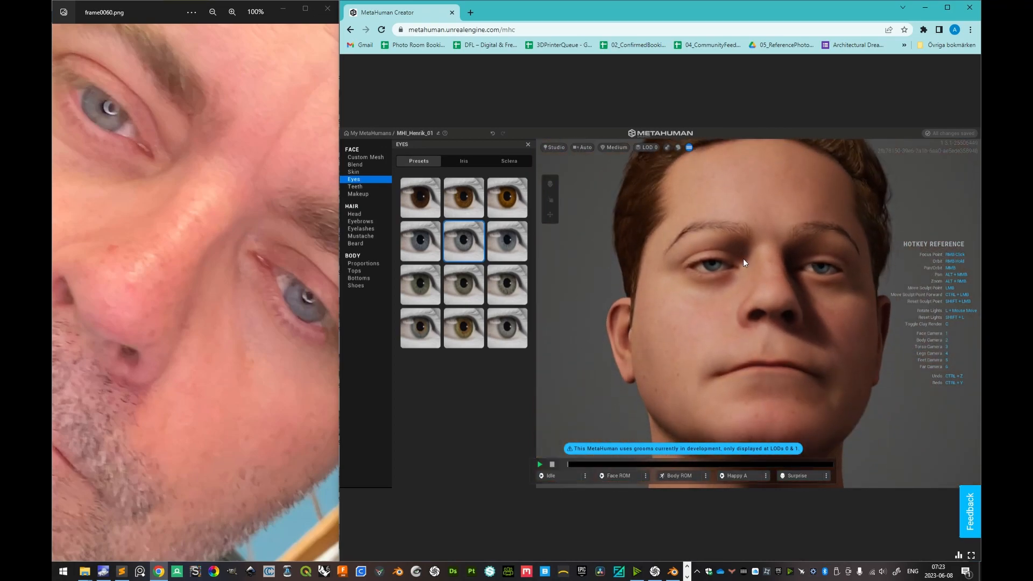
{"action": "scroll", "coordinate": [754, 300], "scroll_direction": "up", "scroll_amount": 5}
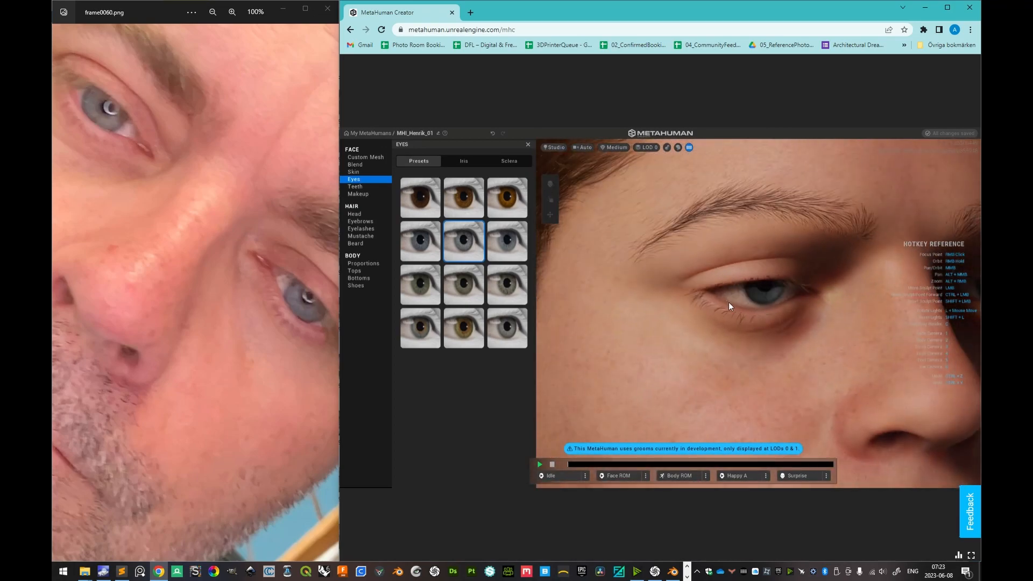
{"action": "right_click_drag", "start_coordinate": [729, 301], "coordinate": [723, 291]}
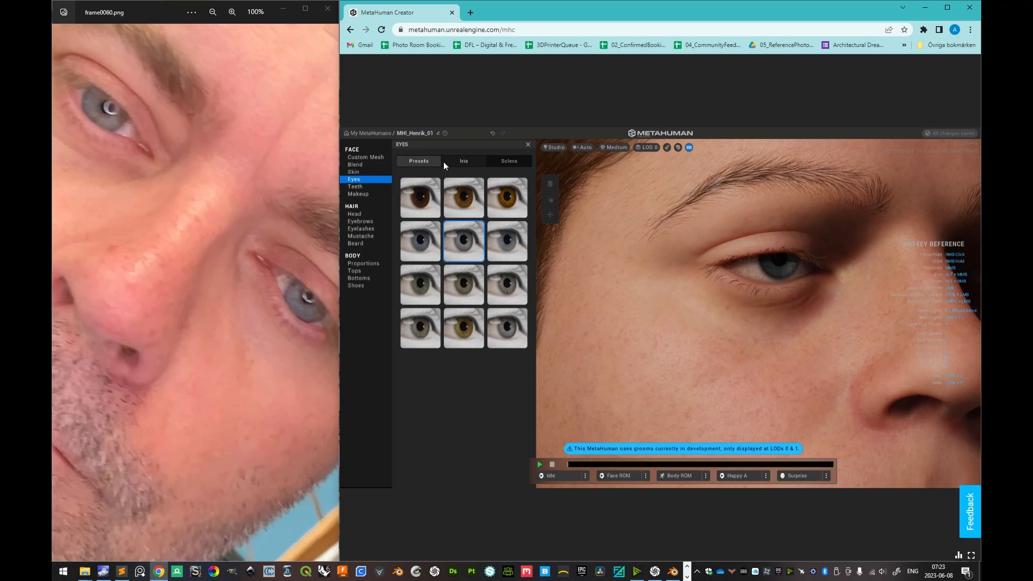
Step: Look through the iris, sclera and teeth settings, returning to the eye presets
{"action": "left_click", "coordinate": [460, 161]}
{"action": "left_click", "coordinate": [508, 161]}
{"action": "left_click", "coordinate": [418, 161]}
{"action": "scroll", "coordinate": [779, 275], "scroll_direction": "down", "scroll_amount": 3}
{"action": "right_click_drag", "start_coordinate": [754, 280], "coordinate": [750, 281]}
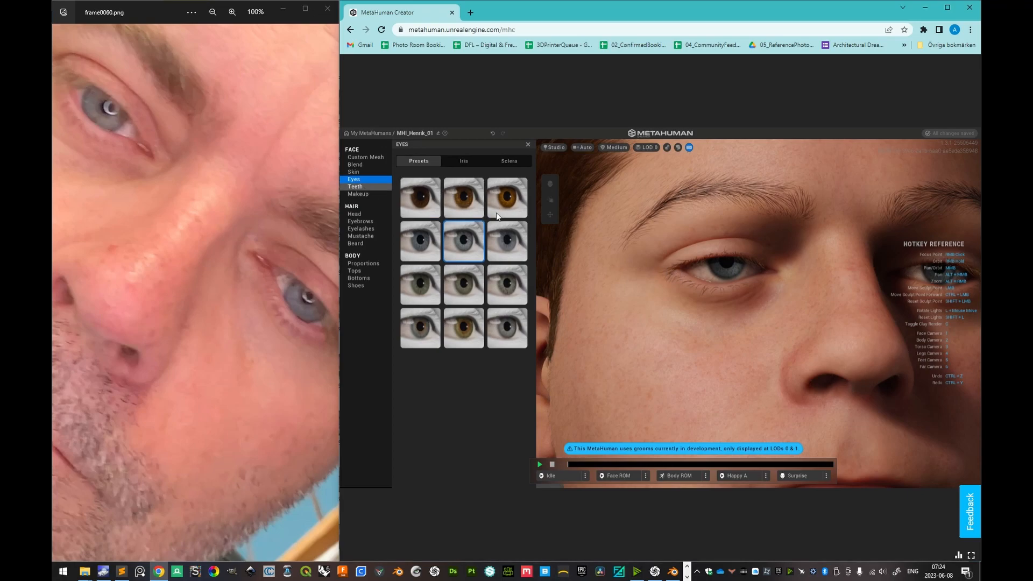
{"action": "scroll", "coordinate": [693, 279], "scroll_direction": "down", "scroll_amount": 5}
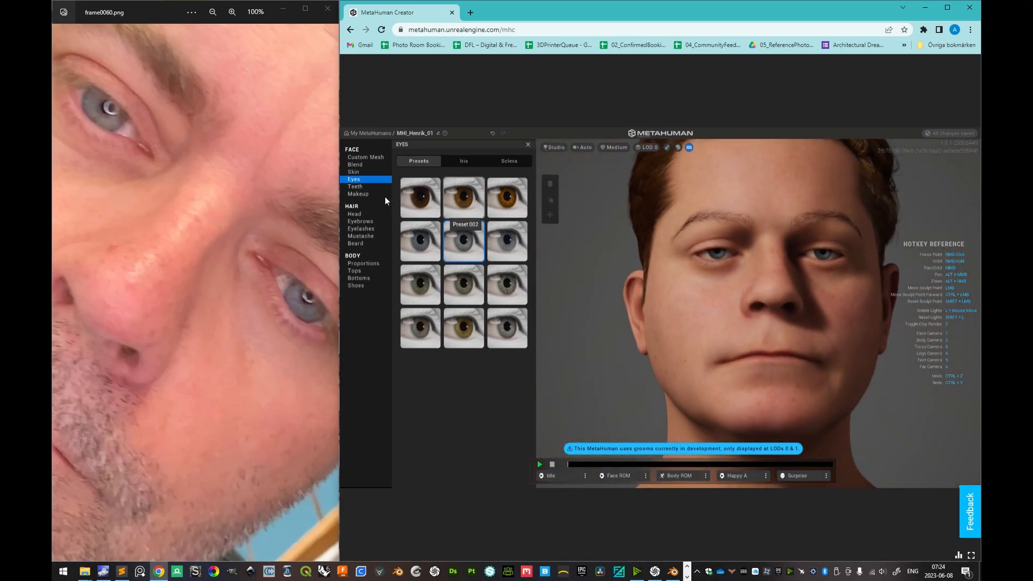
{"action": "left_click", "coordinate": [357, 187]}
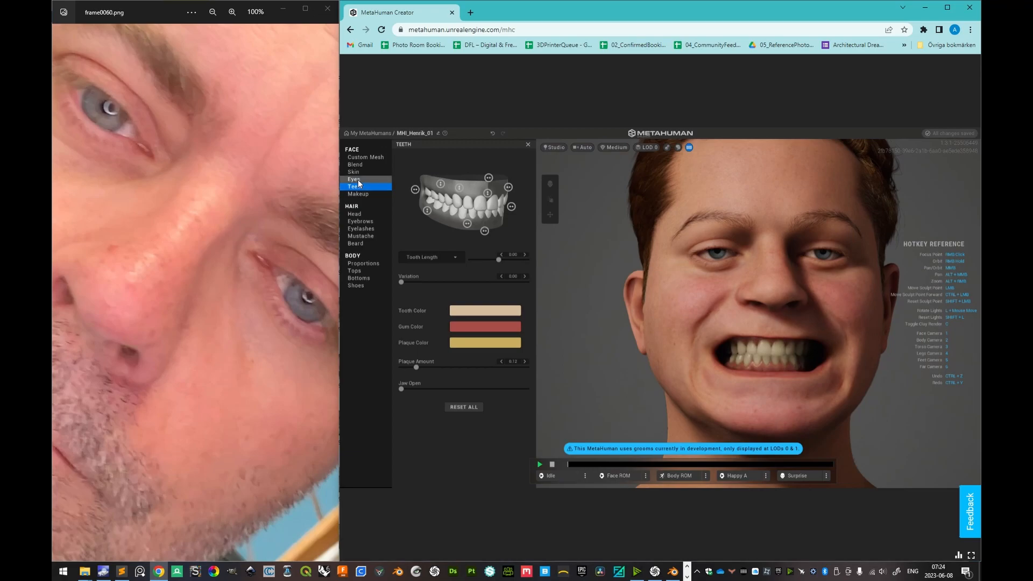
{"action": "left_click", "coordinate": [367, 180]}
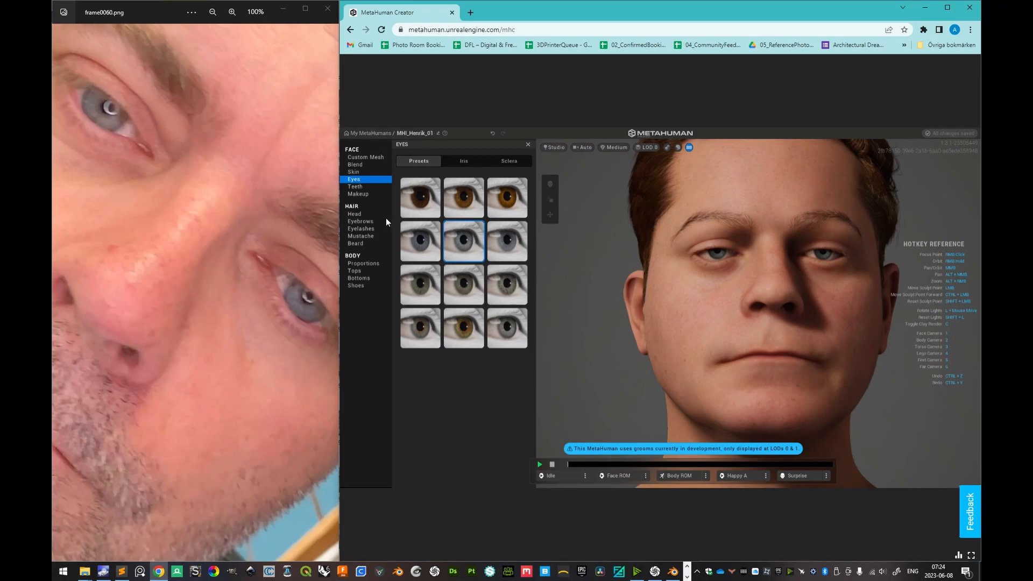
Step: Open the head hairstyles, fit the whole reference photo in view and browse the extracted frames back to frame0007.png to study the hair
{"action": "left_click", "coordinate": [358, 215]}
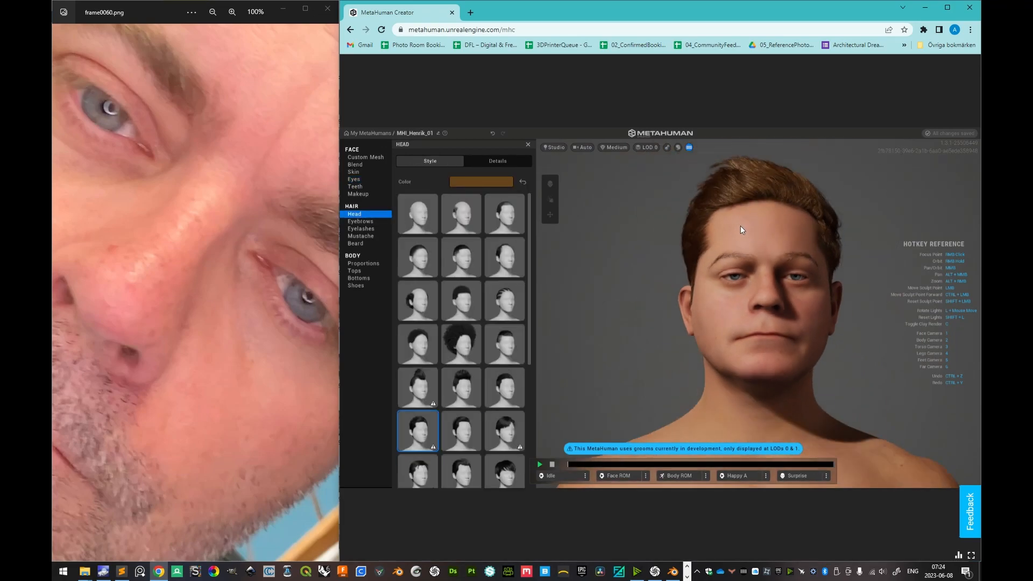
{"action": "scroll", "coordinate": [237, 247], "scroll_direction": "down", "scroll_amount": 5}
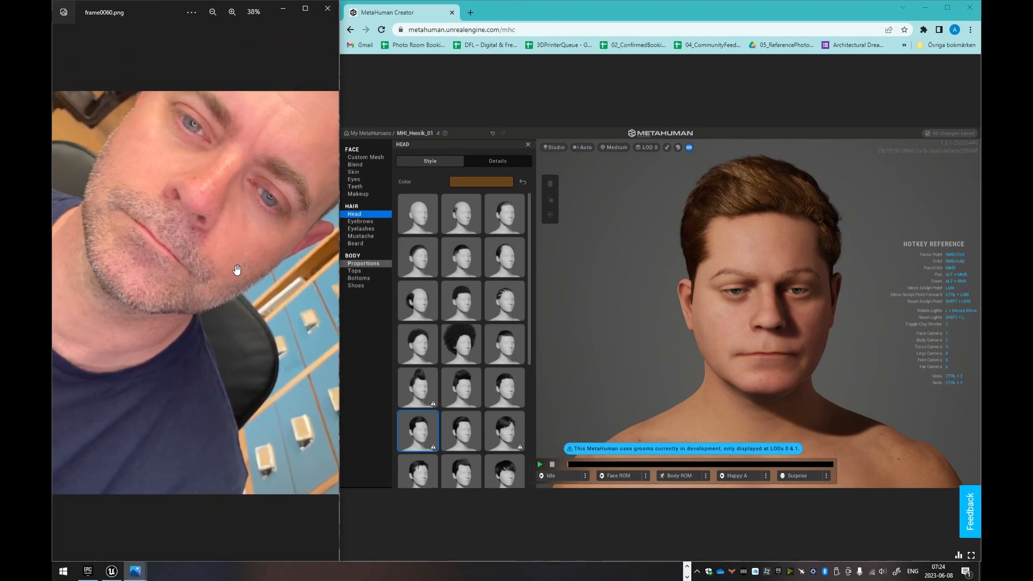
{"action": "scroll", "coordinate": [196, 401], "scroll_direction": "down", "scroll_amount": 5}
{"action": "key", "text": "Right"}
{"action": "key", "text": "Right"}
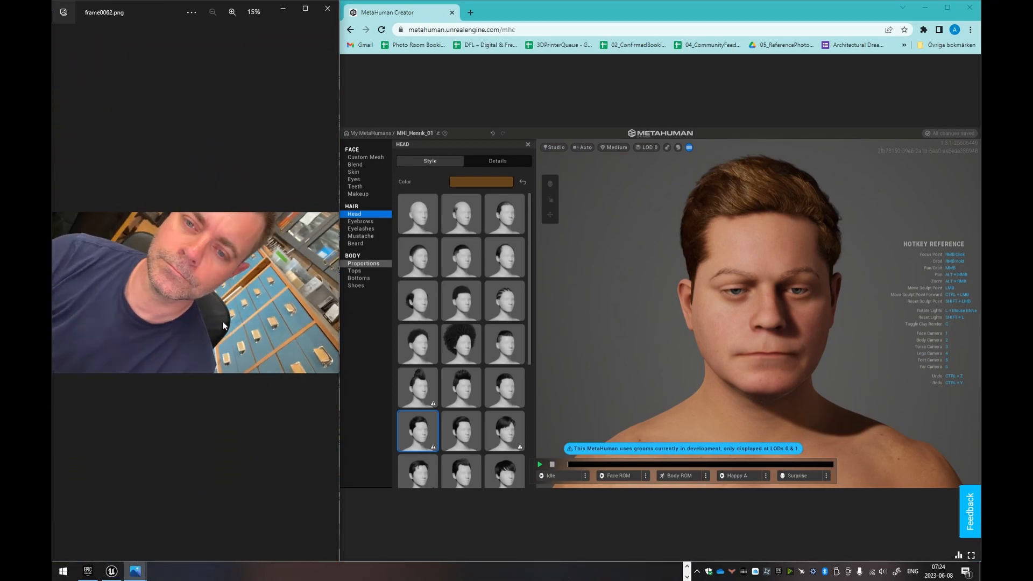
{"action": "key", "text": "Left"}
{"action": "key", "text": "Left"}
{"action": "key", "text": "Left"}
{"action": "key", "text": "Left"}
{"action": "key", "text": "Left"}
{"action": "key", "text": "Left"}
{"action": "key", "text": "Left"}
{"action": "key", "text": "Left"}
{"action": "key", "text": "Left"}
{"action": "key", "text": "Left"}
{"action": "key", "text": "Left"}
{"action": "key", "text": "Left"}
{"action": "key", "text": "Left"}
{"action": "key", "text": "Left"}
{"action": "key", "text": "Left"}
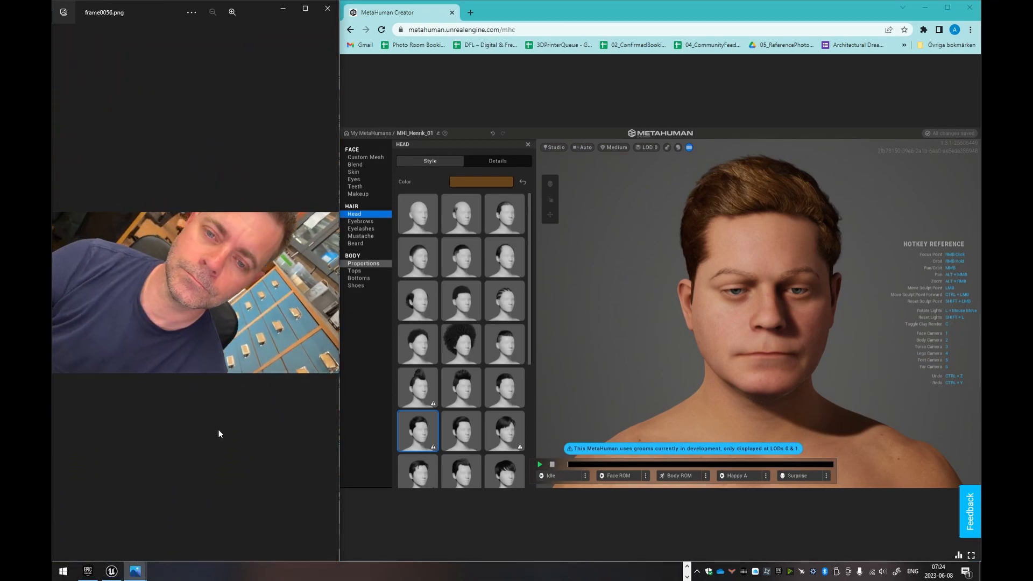
{"action": "key", "text": "Left"}
{"action": "key", "text": "Left"}
{"action": "key", "text": "Left"}
{"action": "key", "text": "Left"}
{"action": "key", "text": "Left"}
{"action": "key", "text": "Left"}
{"action": "key", "text": "Left"}
{"action": "key", "text": "Left"}
{"action": "key", "text": "Left"}
{"action": "key", "text": "Left"}
{"action": "key", "text": "Left"}
{"action": "key", "text": "Left"}
{"action": "key", "text": "Left"}
{"action": "key", "text": "Left"}
{"action": "key", "text": "Left"}
{"action": "key", "text": "Left"}
{"action": "key", "text": "Left"}
{"action": "key", "text": "Left"}
{"action": "key", "text": "Left"}
{"action": "key", "text": "Left"}
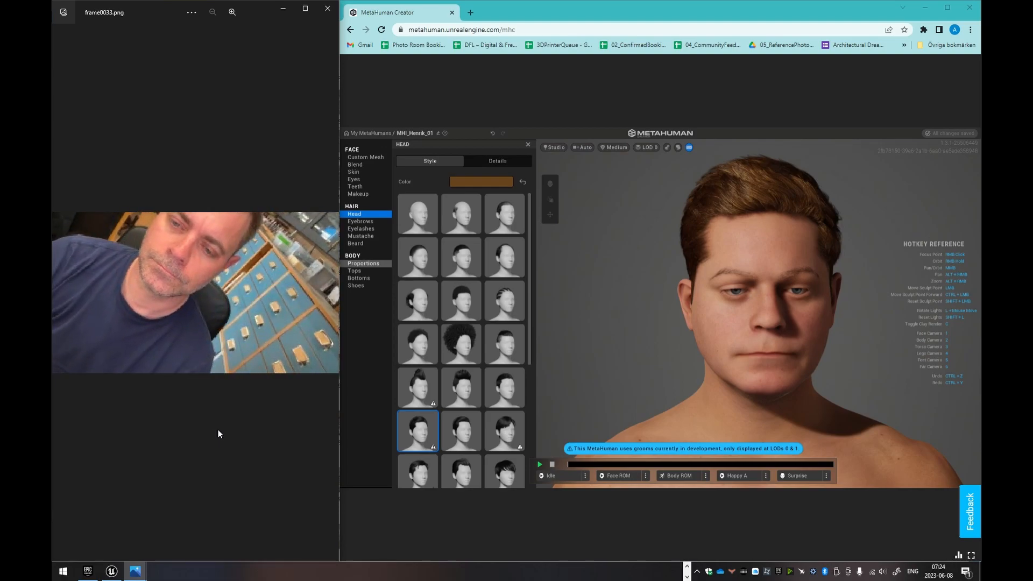
{"action": "key", "text": "Left"}
{"action": "key", "text": "Left"}
{"action": "key", "text": "Left"}
{"action": "key", "text": "Left"}
{"action": "key", "text": "Left"}
{"action": "key", "text": "Left"}
{"action": "key", "text": "Left"}
{"action": "key", "text": "Left"}
{"action": "key", "text": "Left"}
{"action": "key", "text": "Left"}
{"action": "key", "text": "Left"}
{"action": "key", "text": "Left"}
{"action": "key", "text": "Left"}
{"action": "key", "text": "Left"}
{"action": "key", "text": "Left"}
{"action": "key", "text": "Left"}
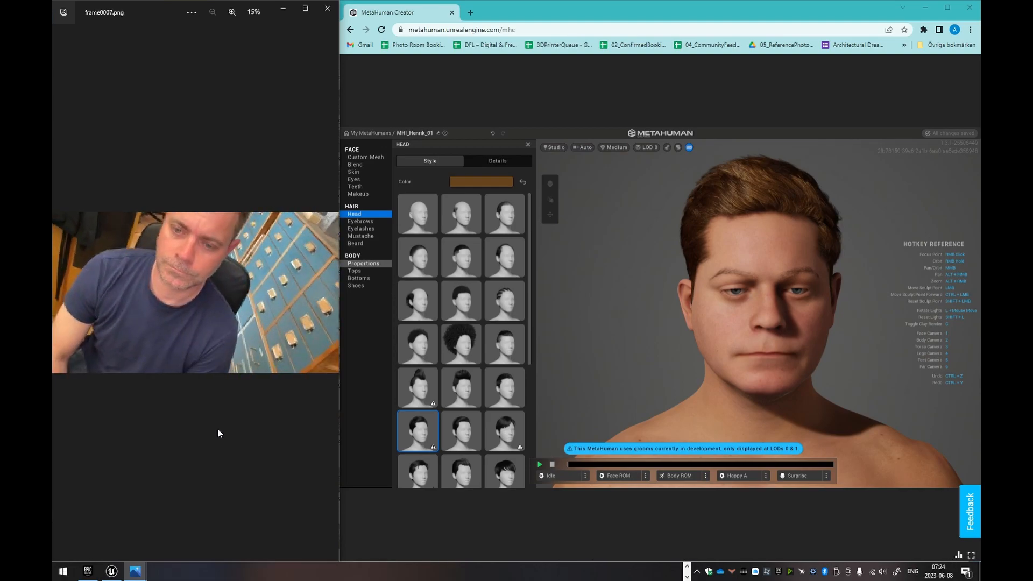
Step: Browse forward through the extracted frames to frame0083.png, looking for a clear view of the man's hair
{"action": "key", "text": "Right"}
{"action": "key", "text": "Right"}
{"action": "key", "text": "Right"}
{"action": "key", "text": "Right"}
{"action": "key", "text": "Right"}
{"action": "key", "text": "Right"}
{"action": "key", "text": "Right"}
{"action": "key", "text": "Right"}
{"action": "key", "text": "Right"}
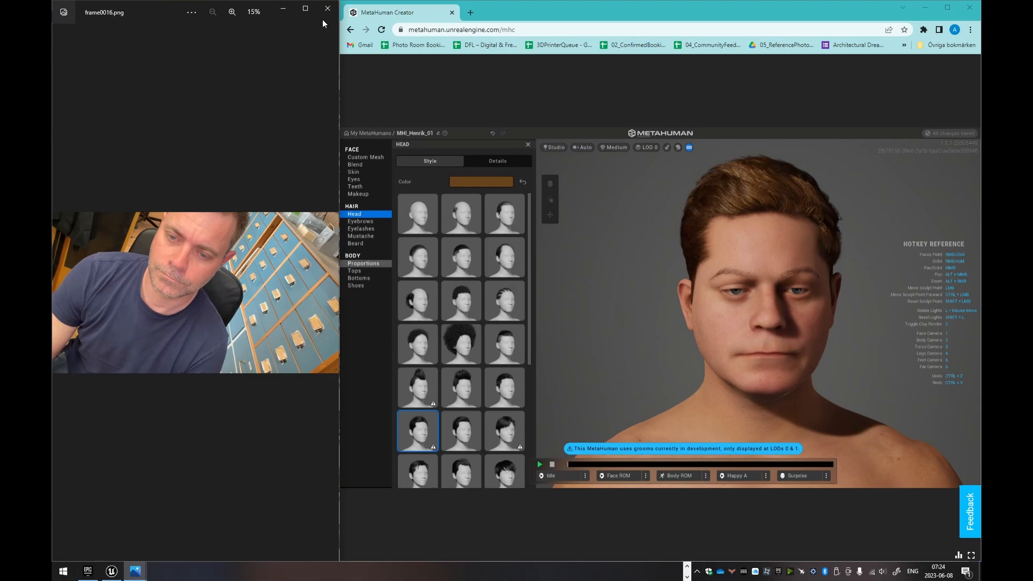
{"action": "key", "text": "Right"}
{"action": "key", "text": "Right"}
{"action": "key", "text": "Right"}
{"action": "key", "text": "Right"}
{"action": "key", "text": "Right"}
{"action": "key", "text": "Right"}
{"action": "key", "text": "Right"}
{"action": "key", "text": "Right"}
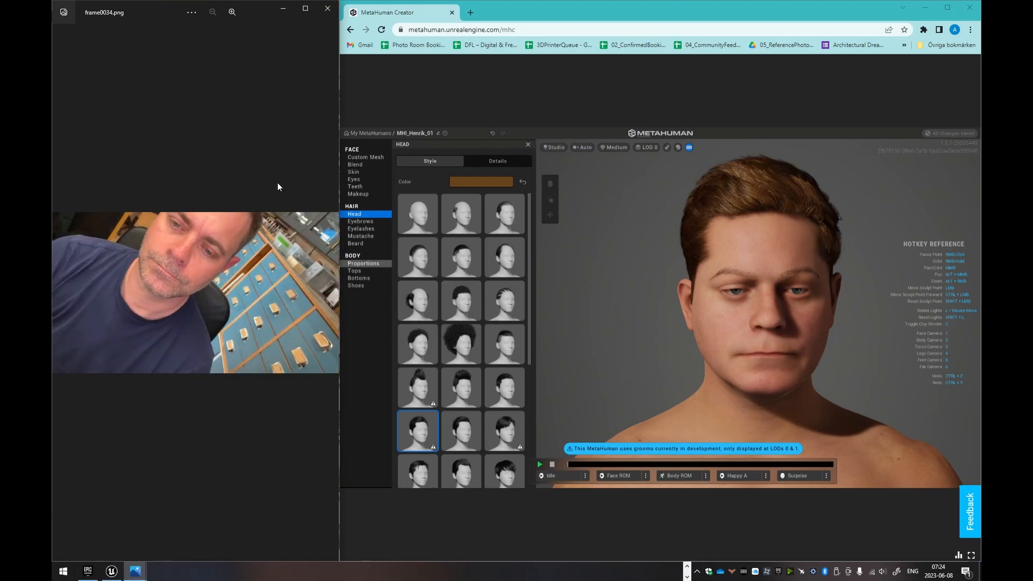
{"action": "key", "text": "Right"}
{"action": "key", "text": "Right"}
{"action": "key", "text": "Right"}
{"action": "key", "text": "Right"}
{"action": "key", "text": "Right"}
{"action": "key", "text": "Right"}
{"action": "key", "text": "Right"}
{"action": "key", "text": "Right"}
{"action": "key", "text": "Right"}
{"action": "key", "text": "Right"}
{"action": "key", "text": "Right"}
{"action": "key", "text": "Right"}
{"action": "key", "text": "Right"}
{"action": "key", "text": "Right"}
{"action": "key", "text": "Right"}
{"action": "key", "text": "Right"}
{"action": "key", "text": "Right"}
{"action": "key", "text": "Right"}
{"action": "key", "text": "Right"}
{"action": "key", "text": "Right"}
{"action": "key", "text": "Right"}
{"action": "key", "text": "Right"}
{"action": "key", "text": "Right"}
{"action": "key", "text": "Right"}
{"action": "key", "text": "Right"}
{"action": "key", "text": "Right"}
{"action": "key", "text": "Right"}
{"action": "key", "text": "Right"}
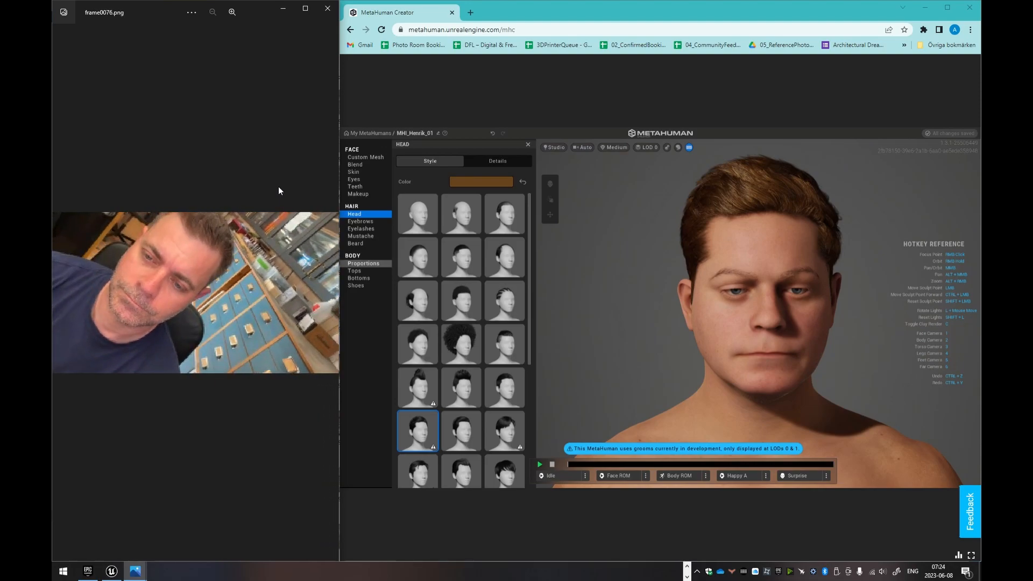
{"action": "key", "text": "Right"}
{"action": "key", "text": "Right"}
{"action": "key", "text": "Right"}
{"action": "key", "text": "Right"}
{"action": "key", "text": "Right"}
{"action": "key", "text": "Right"}
{"action": "key", "text": "Right"}
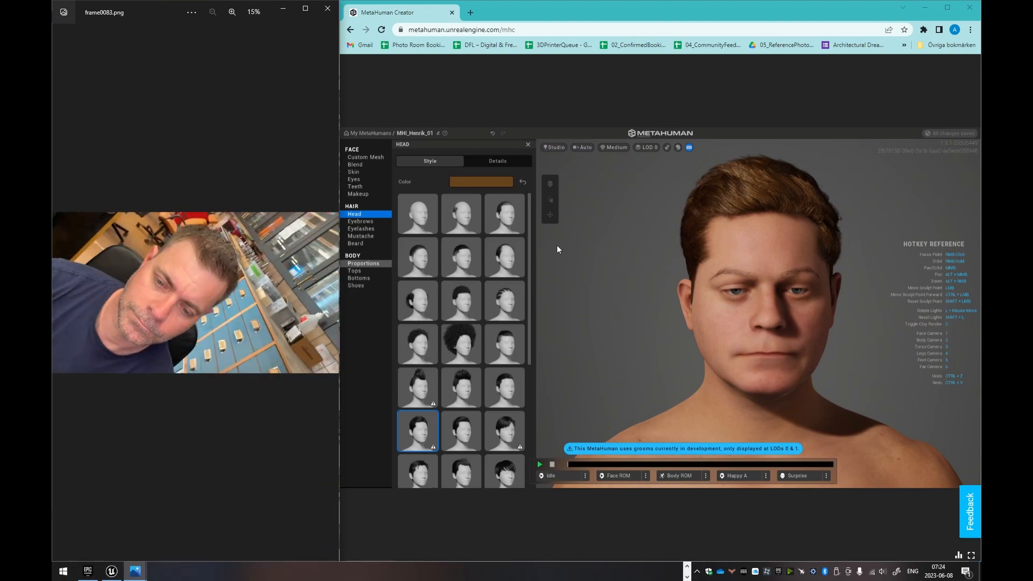
Step: Try the Short Sideswept Fringe and Short Curly Fade hairstyles on the head, checking the latter from an angle
{"action": "scroll", "coordinate": [477, 297], "scroll_direction": "down", "scroll_amount": 3}
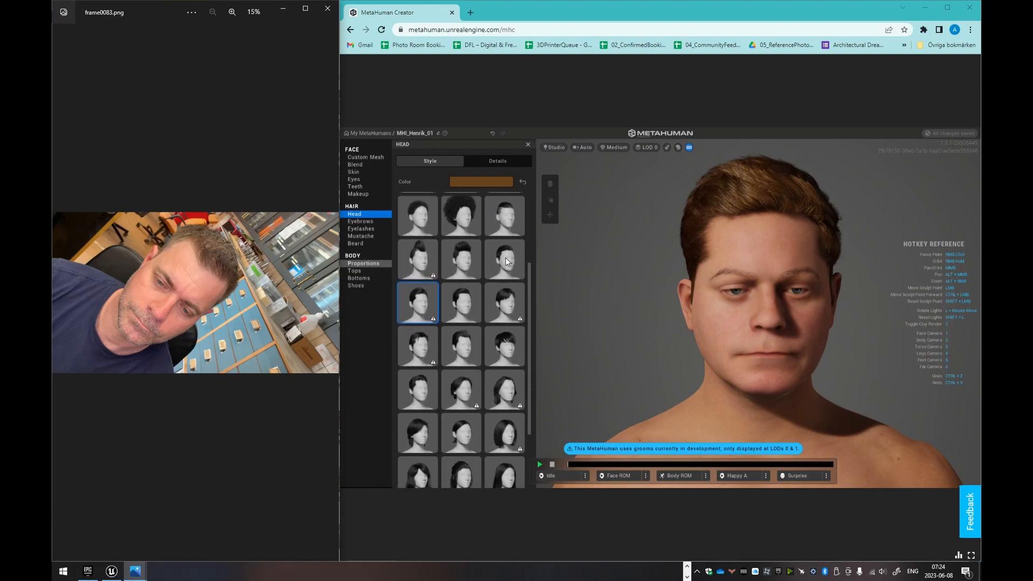
{"action": "left_click", "coordinate": [505, 298]}
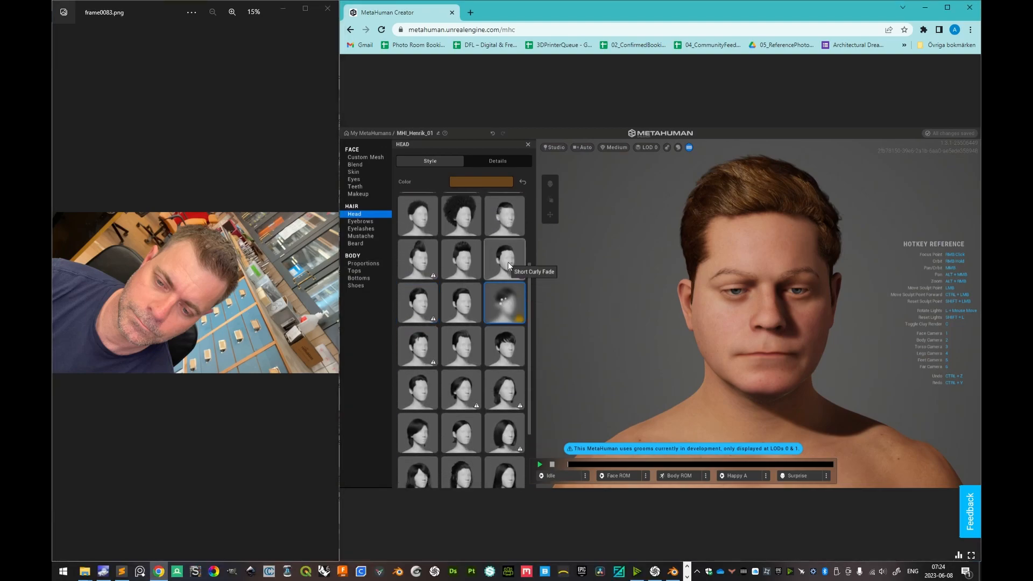
{"action": "left_click", "coordinate": [508, 262]}
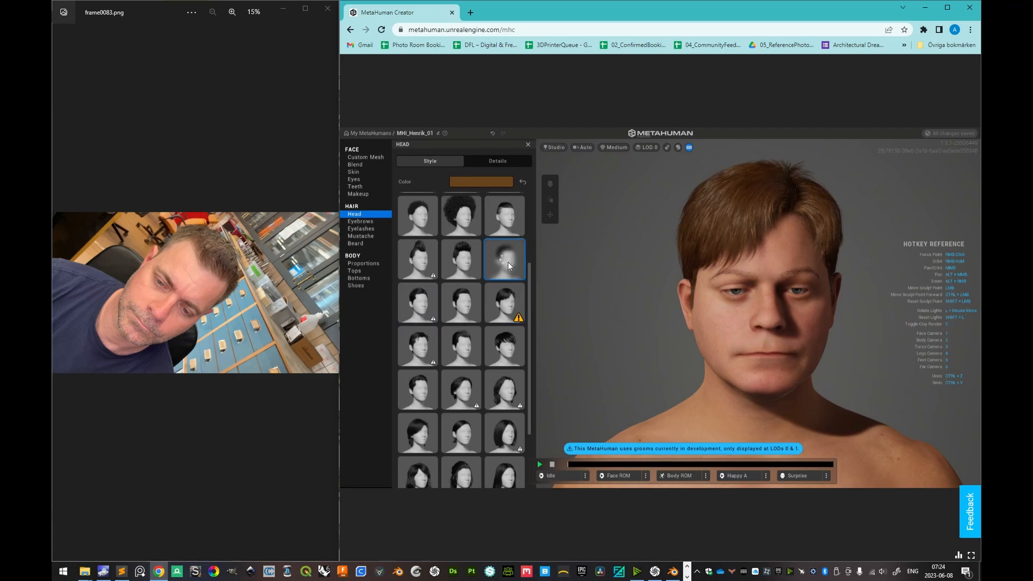
{"action": "right_click_drag", "start_coordinate": [719, 295], "coordinate": [804, 301]}
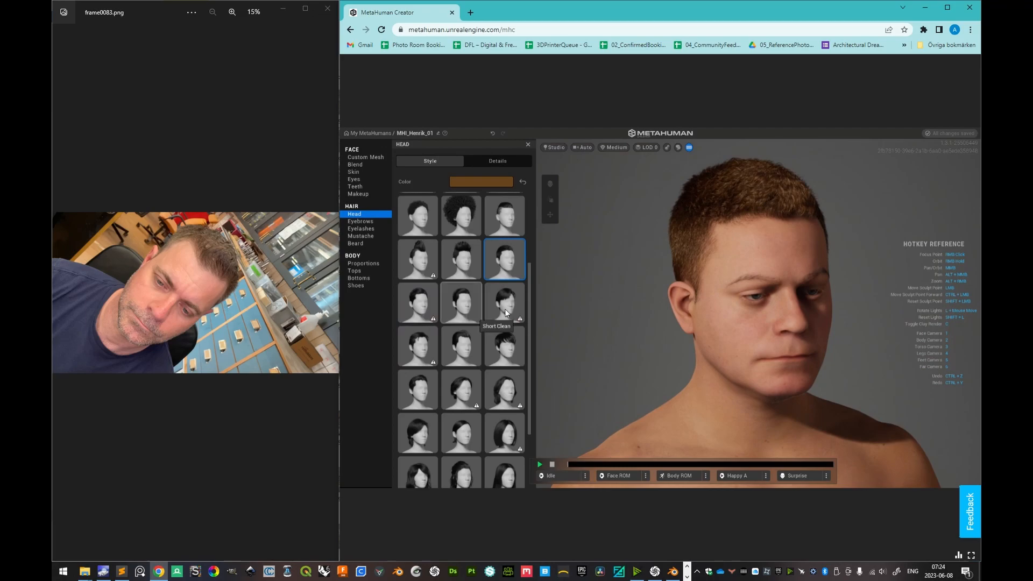
Step: Compare the swept-back hairstyle used before with Short Clean from an angle, and go back to the swept-back one
{"action": "left_click", "coordinate": [417, 299]}
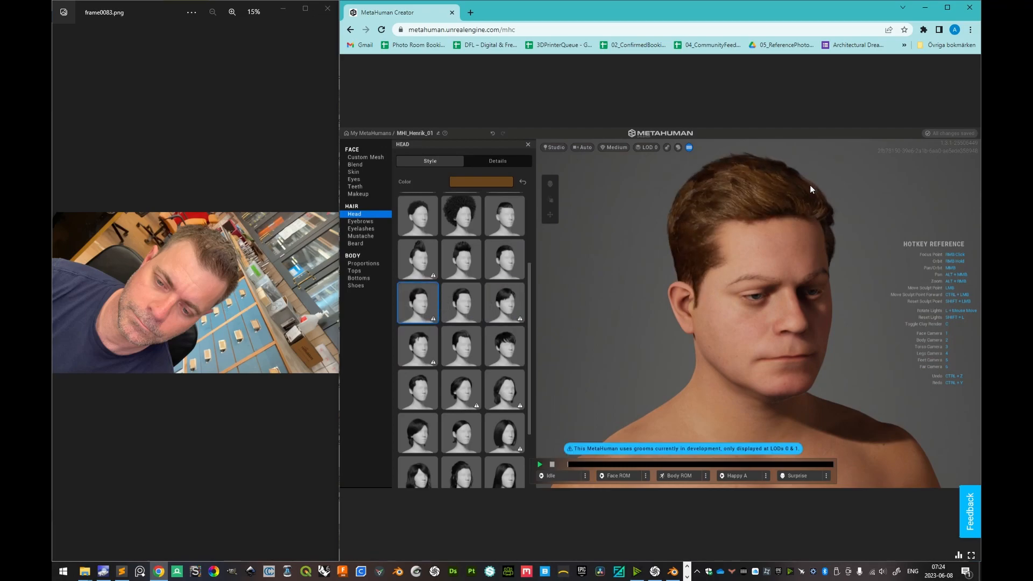
{"action": "left_click", "coordinate": [463, 303]}
{"action": "right_click_drag", "start_coordinate": [795, 254], "coordinate": [842, 254]}
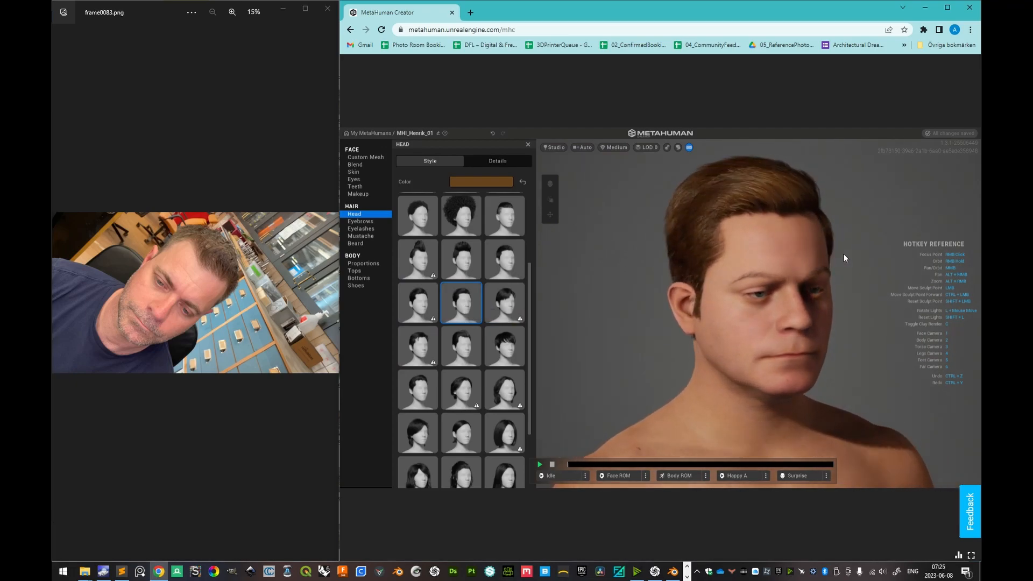
{"action": "left_click", "coordinate": [431, 300]}
{"action": "right_click_drag", "start_coordinate": [785, 185], "coordinate": [717, 178]}
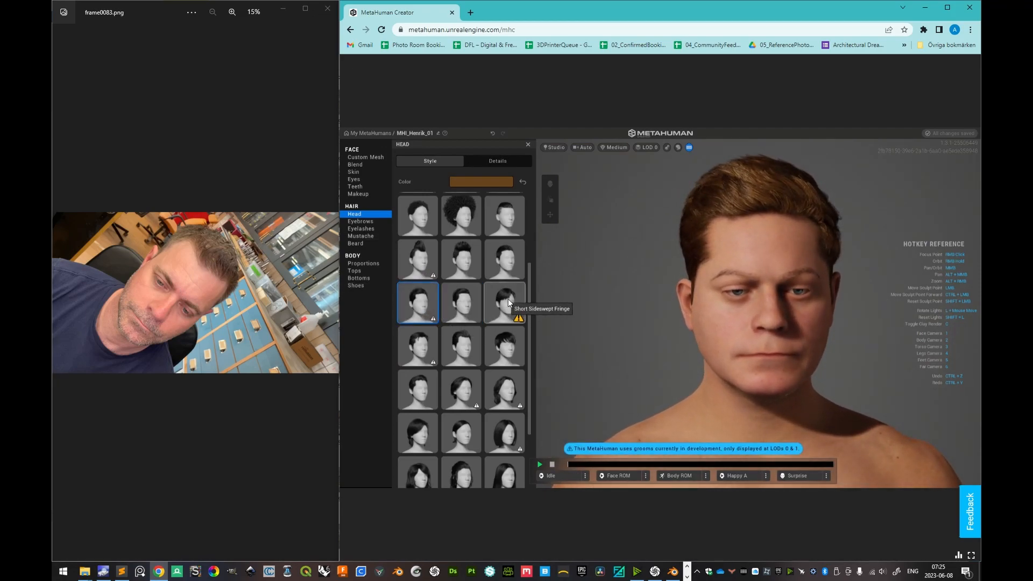
Step: Try the hairstyle directly below the swept-back one, view it from an angle, and restore the swept-back style
{"action": "left_click", "coordinate": [413, 347]}
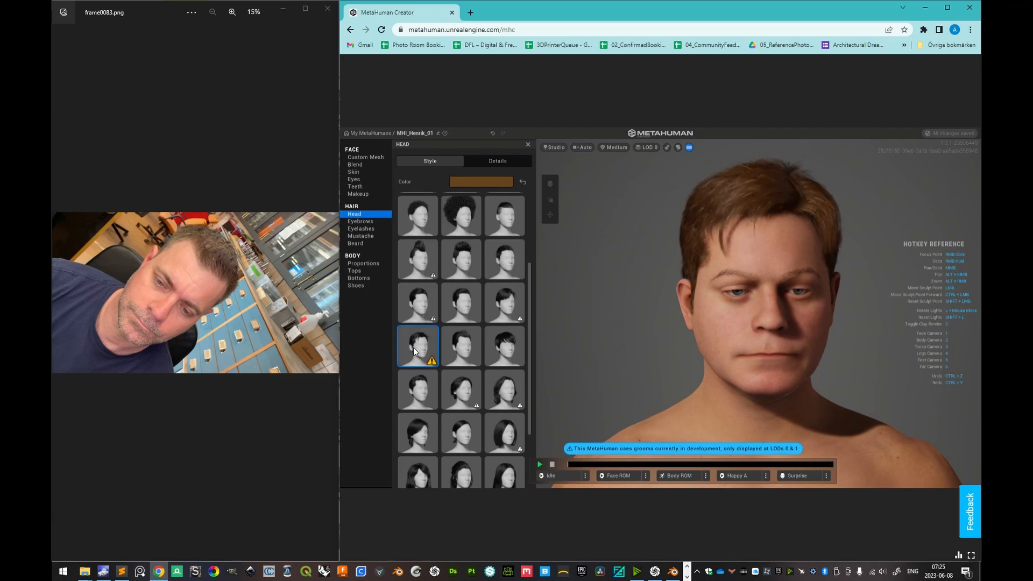
{"action": "right_click_drag", "start_coordinate": [731, 237], "coordinate": [812, 233]}
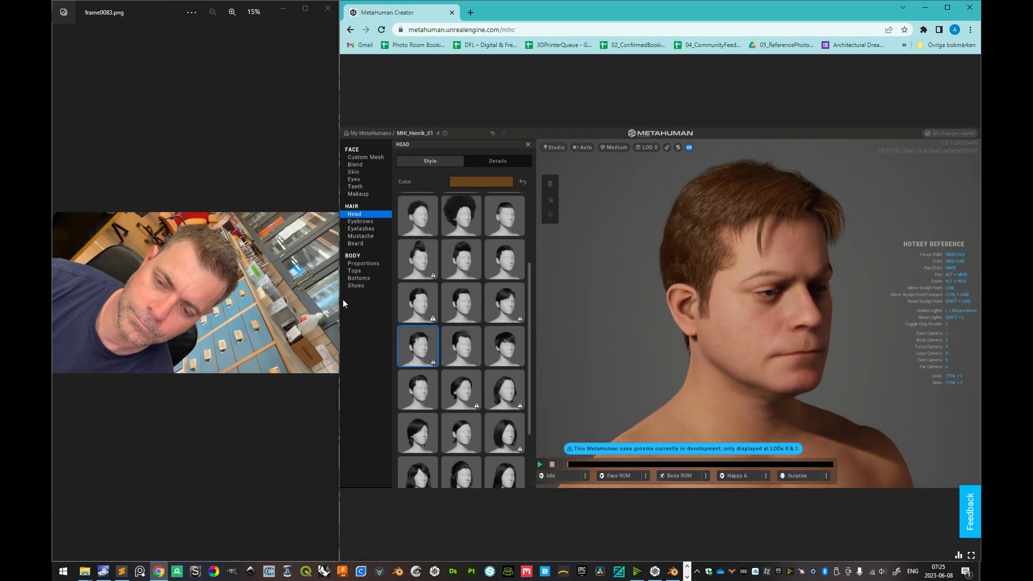
{"action": "left_click", "coordinate": [418, 302]}
{"action": "mouse_move", "coordinate": [740, 251]}
{"action": "right_mouse_down"}
{"action": "mouse_move", "coordinate": [644, 236]}
{"action": "mouse_move", "coordinate": [618, 246]}
{"action": "mouse_move", "coordinate": [741, 270]}
{"action": "right_mouse_up"}
Step: Apply the Short Curly Fade hairstyle and inspect it from the front, from an angle and up close against the photo
{"action": "left_click", "coordinate": [514, 257]}
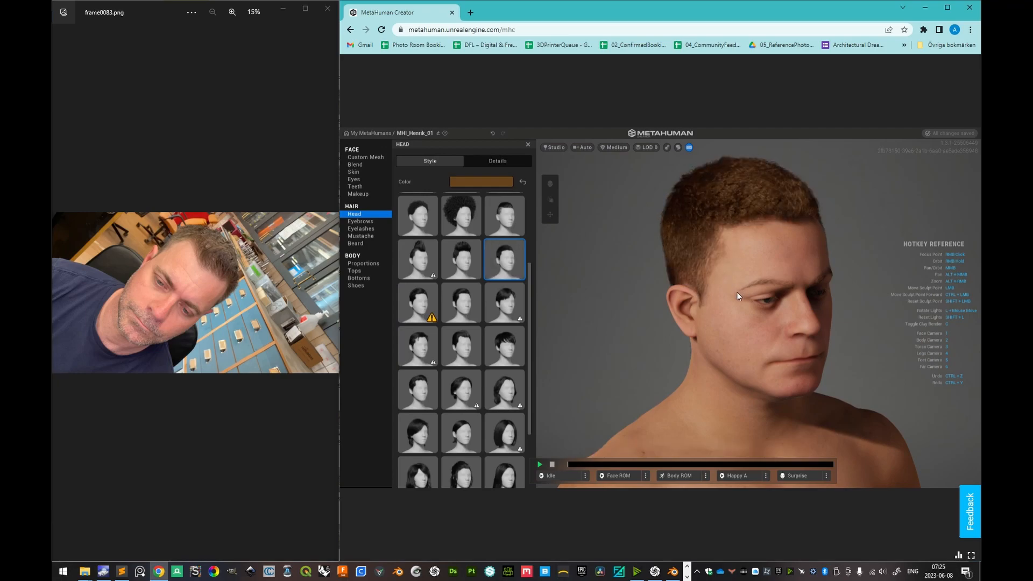
{"action": "right_click_drag", "start_coordinate": [721, 275], "coordinate": [619, 274]}
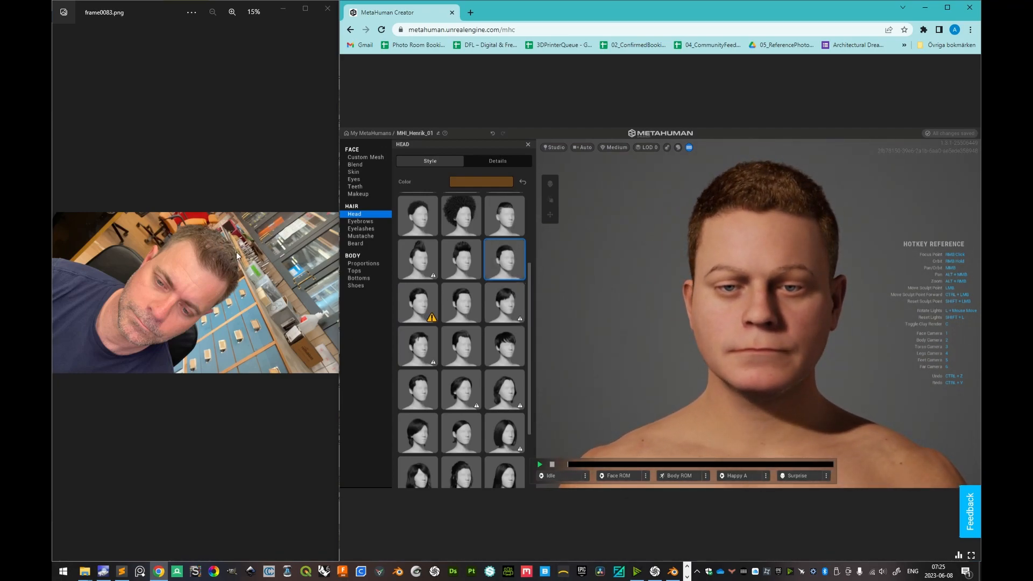
{"action": "right_click_drag", "start_coordinate": [804, 232], "coordinate": [774, 249]}
{"action": "scroll", "coordinate": [785, 236], "scroll_direction": "up", "scroll_amount": 3}
{"action": "scroll", "coordinate": [741, 248], "scroll_direction": "down", "scroll_amount": 2}
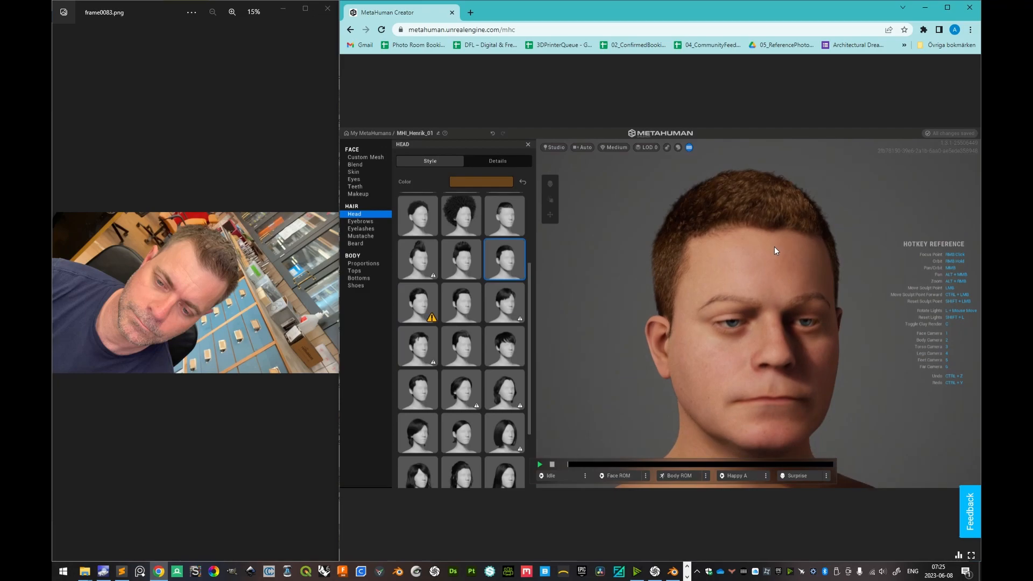
Step: Make the hair colour less red with Redness 0.27, and check the head under the Indoor lighting environment
{"action": "left_click", "coordinate": [486, 183]}
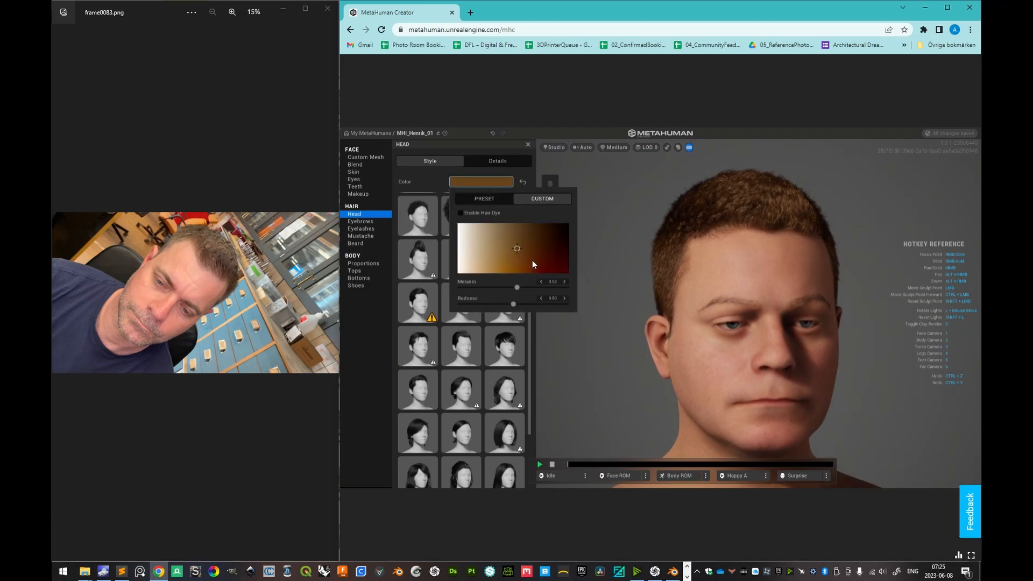
{"action": "mouse_move", "coordinate": [522, 245]}
{"action": "left_mouse_down"}
{"action": "mouse_move", "coordinate": [516, 220]}
{"action": "mouse_move", "coordinate": [527, 234]}
{"action": "mouse_move", "coordinate": [515, 237]}
{"action": "left_mouse_up"}
{"action": "left_click", "coordinate": [557, 147]}
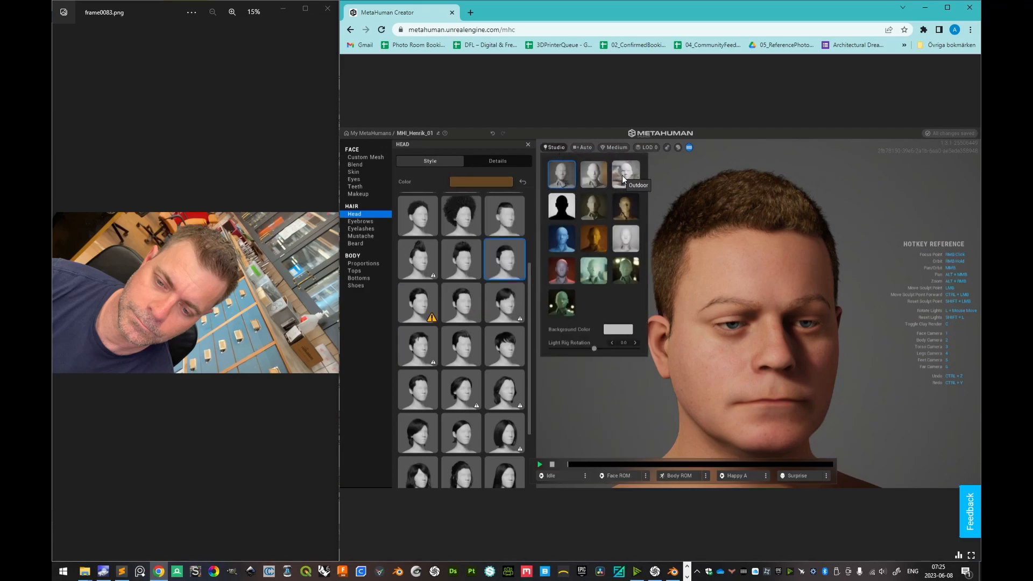
{"action": "left_click", "coordinate": [596, 174]}
{"action": "right_click_drag", "start_coordinate": [785, 285], "coordinate": [719, 272]}
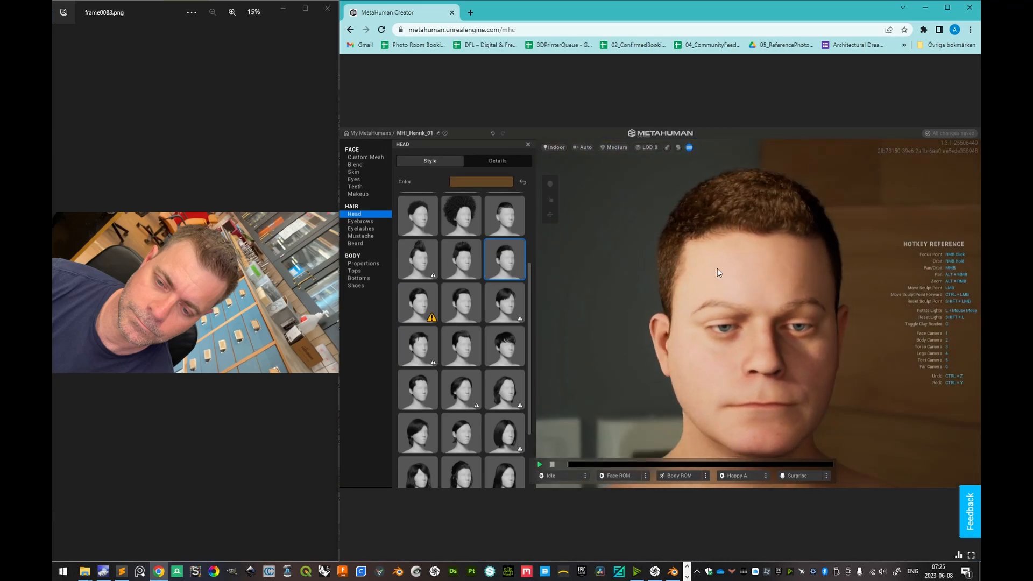
Step: Shift the skin colour to a deeper, warmer tone with U about 0.54 and V about 0.25
{"action": "left_click", "coordinate": [358, 173]}
{"action": "left_click", "coordinate": [476, 184]}
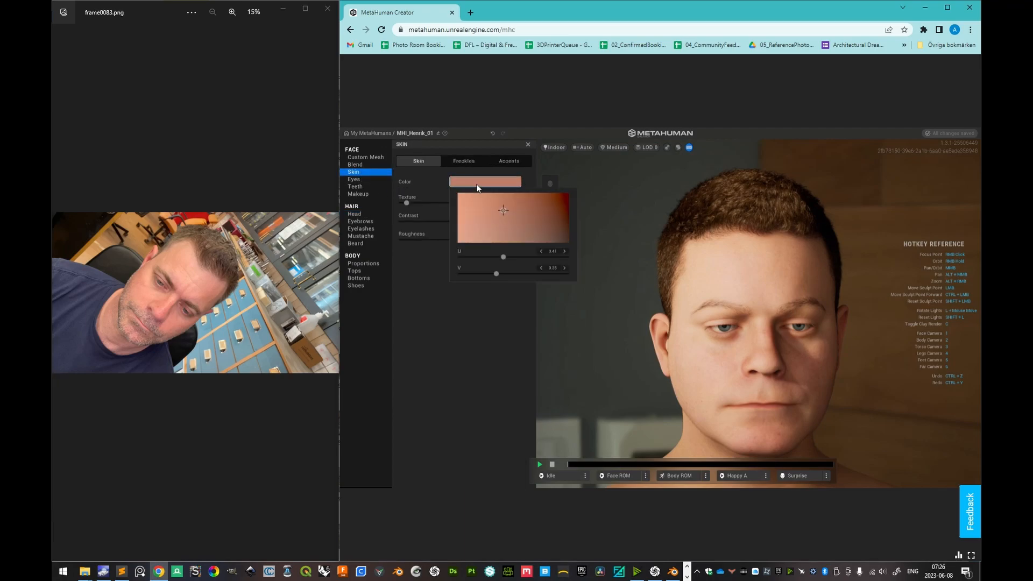
{"action": "mouse_move", "coordinate": [503, 211]}
{"action": "left_mouse_down"}
{"action": "mouse_move", "coordinate": [489, 212]}
{"action": "mouse_move", "coordinate": [515, 207]}
{"action": "mouse_move", "coordinate": [515, 229]}
{"action": "mouse_move", "coordinate": [509, 218]}
{"action": "mouse_move", "coordinate": [459, 238]}
{"action": "mouse_move", "coordinate": [465, 196]}
{"action": "mouse_move", "coordinate": [518, 198]}
{"action": "mouse_move", "coordinate": [514, 214]}
{"action": "mouse_move", "coordinate": [508, 207]}
{"action": "mouse_move", "coordinate": [518, 206]}
{"action": "left_mouse_up"}
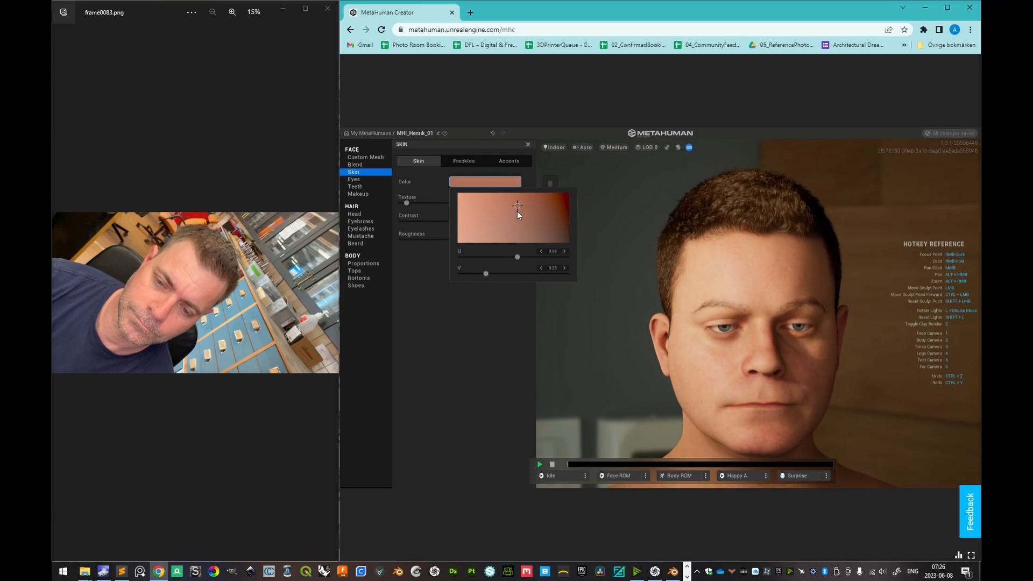
Step: Check the skin and hair under the Outdoor environment, and set the lighting back to Studio
{"action": "left_click", "coordinate": [553, 147]}
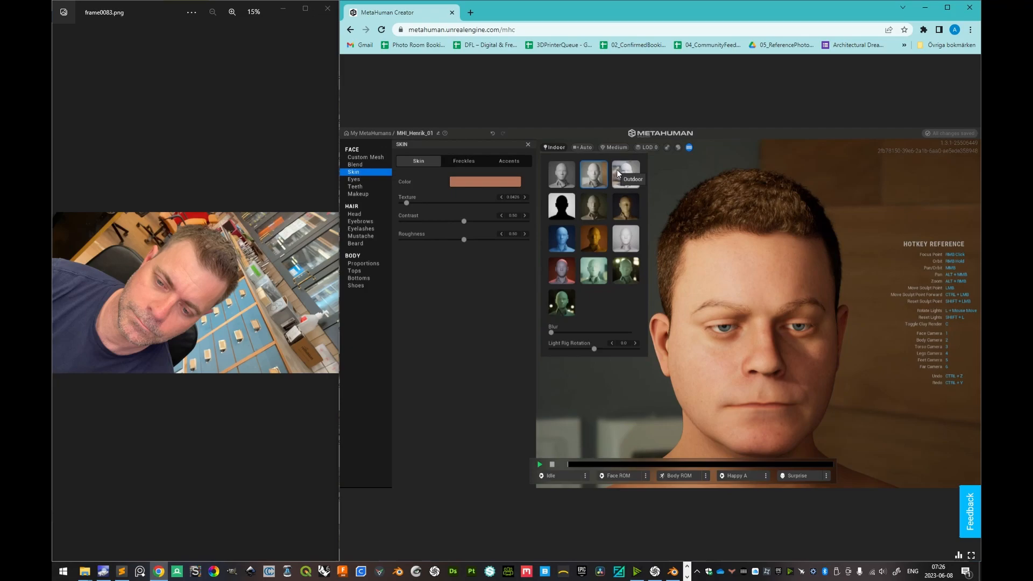
{"action": "mouse_move", "coordinate": [802, 341]}
{"action": "right_mouse_down"}
{"action": "mouse_move", "coordinate": [738, 339]}
{"action": "mouse_move", "coordinate": [848, 337]}
{"action": "mouse_move", "coordinate": [789, 344]}
{"action": "right_mouse_up"}
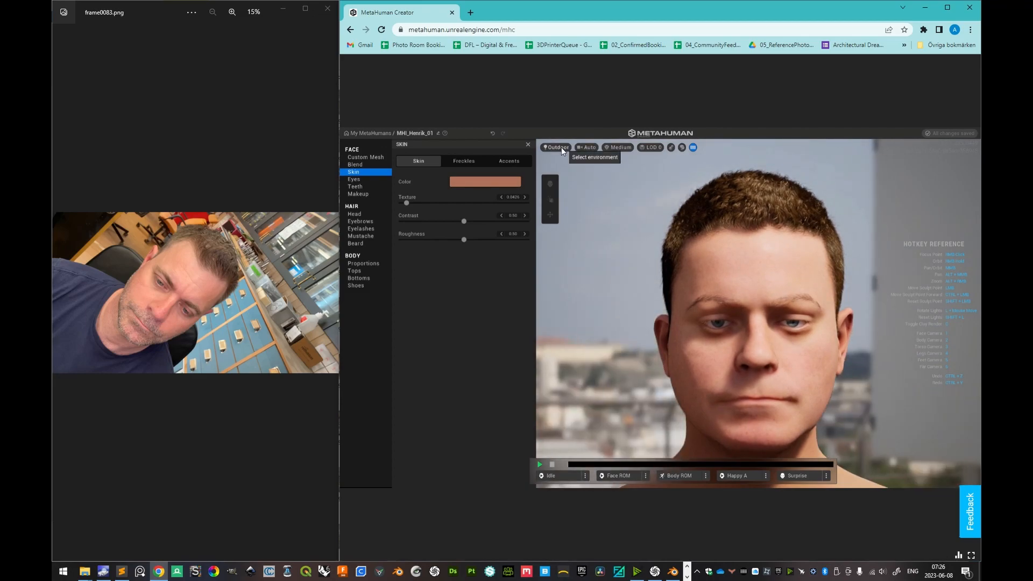
{"action": "left_click", "coordinate": [558, 147]}
{"action": "left_click", "coordinate": [562, 176]}
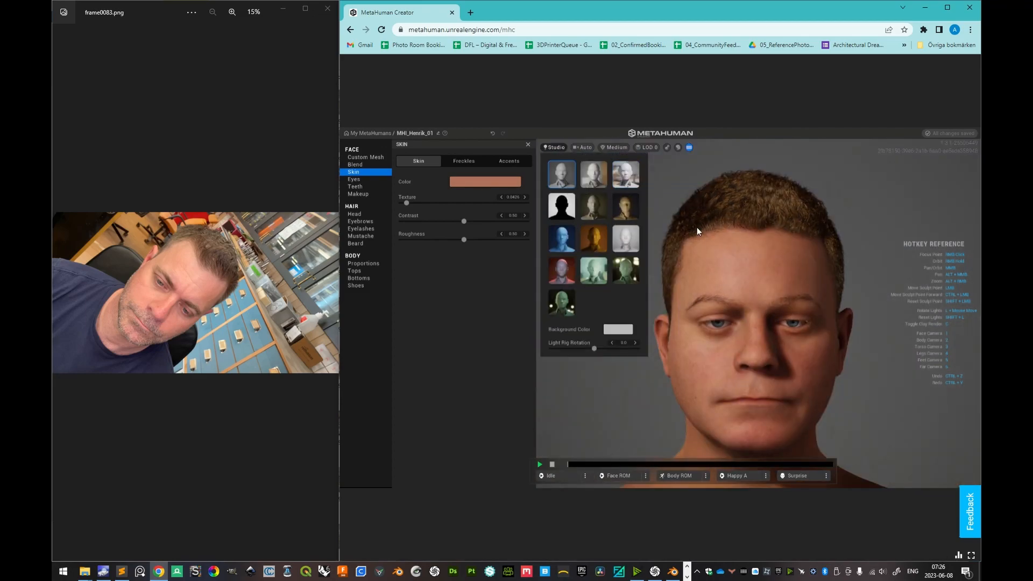
{"action": "left_click", "coordinate": [753, 253]}
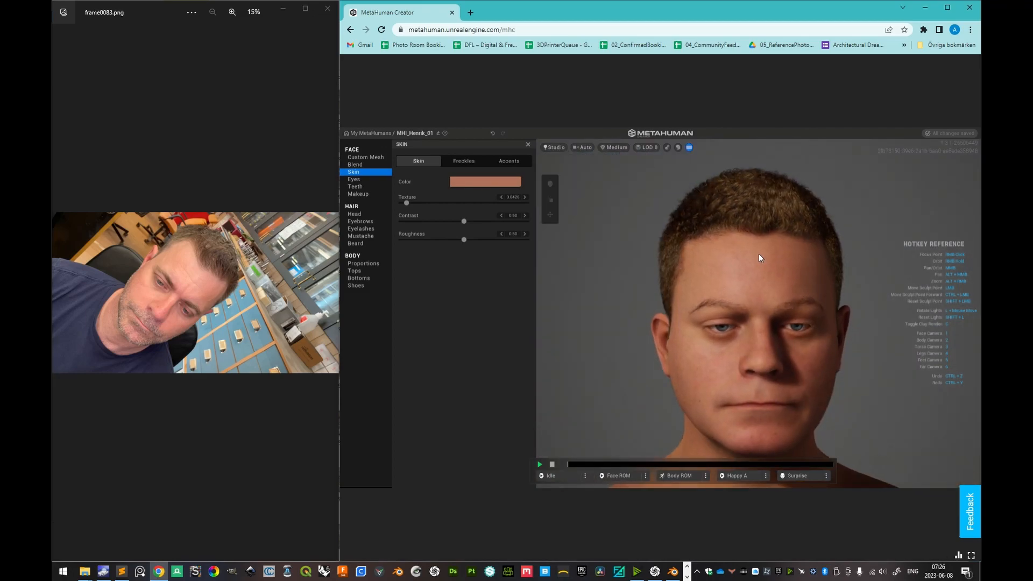
Step: Darken the head hair colour to a deeper brown with Melanin about 0.6 and Redness about 0.25, and check it on the head
{"action": "left_click", "coordinate": [364, 214]}
{"action": "left_click", "coordinate": [487, 182]}
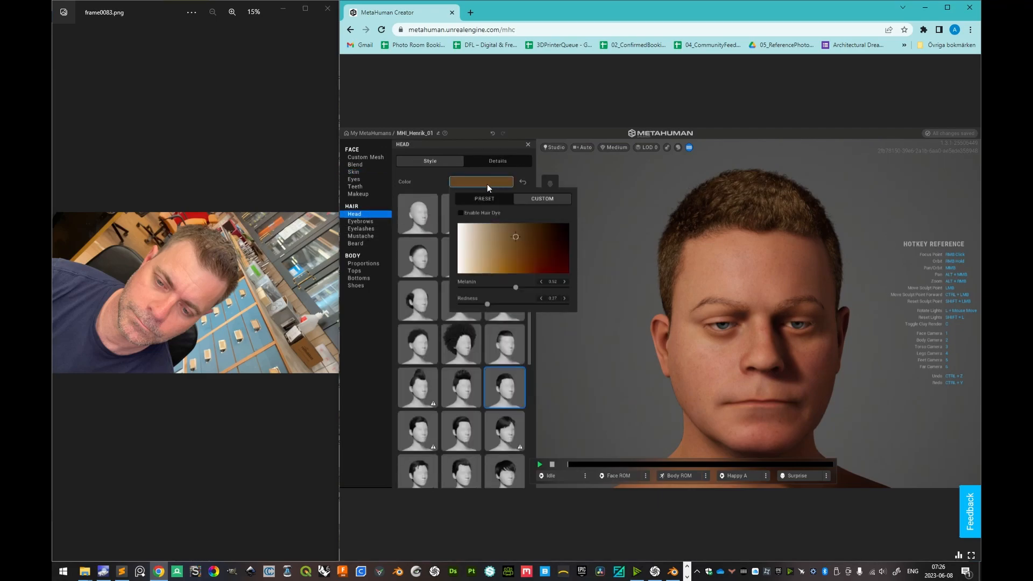
{"action": "left_click", "coordinate": [524, 237]}
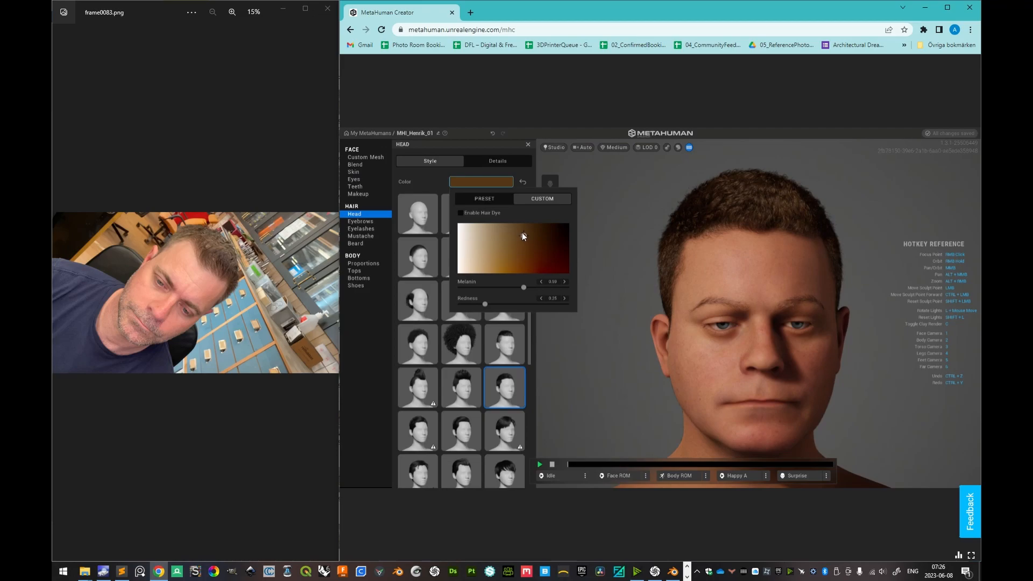
{"action": "left_click_drag", "start_coordinate": [592, 247], "coordinate": [680, 255]}
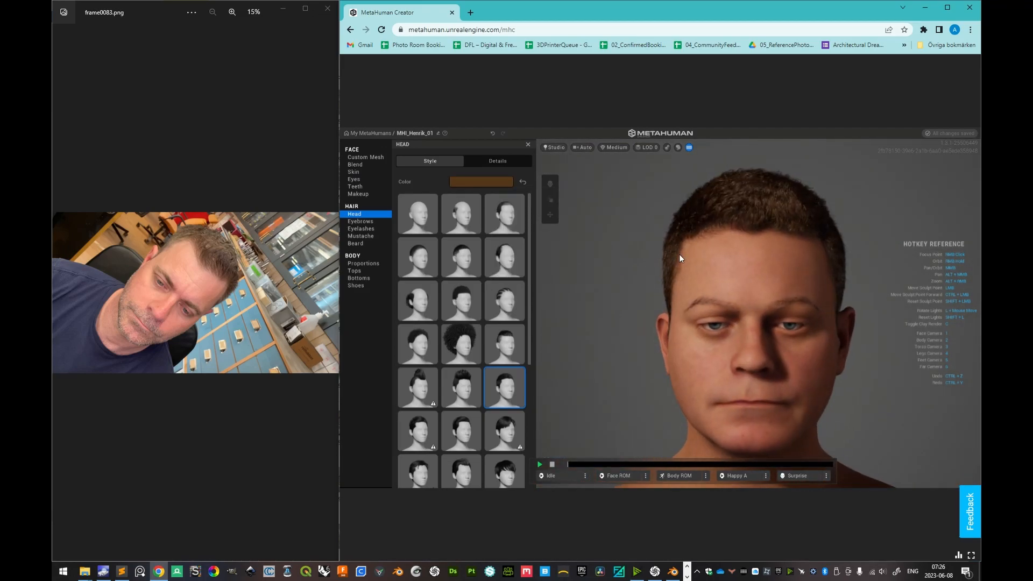
Step: Lighten the skin colour to U about 0.40 and V about 0.13, and check it on the face
{"action": "left_click", "coordinate": [360, 170]}
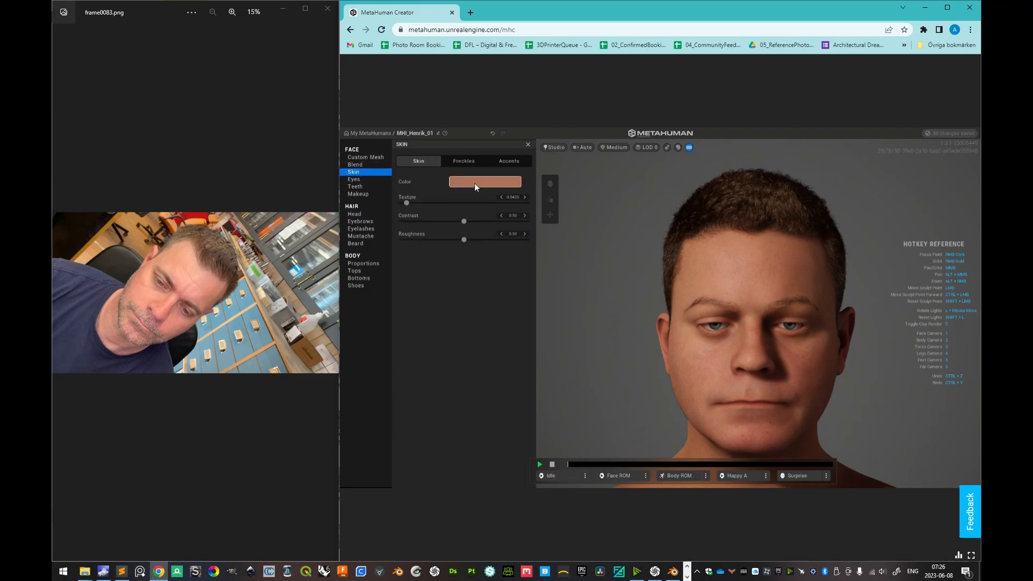
{"action": "left_click", "coordinate": [475, 182]}
{"action": "left_click", "coordinate": [511, 205]}
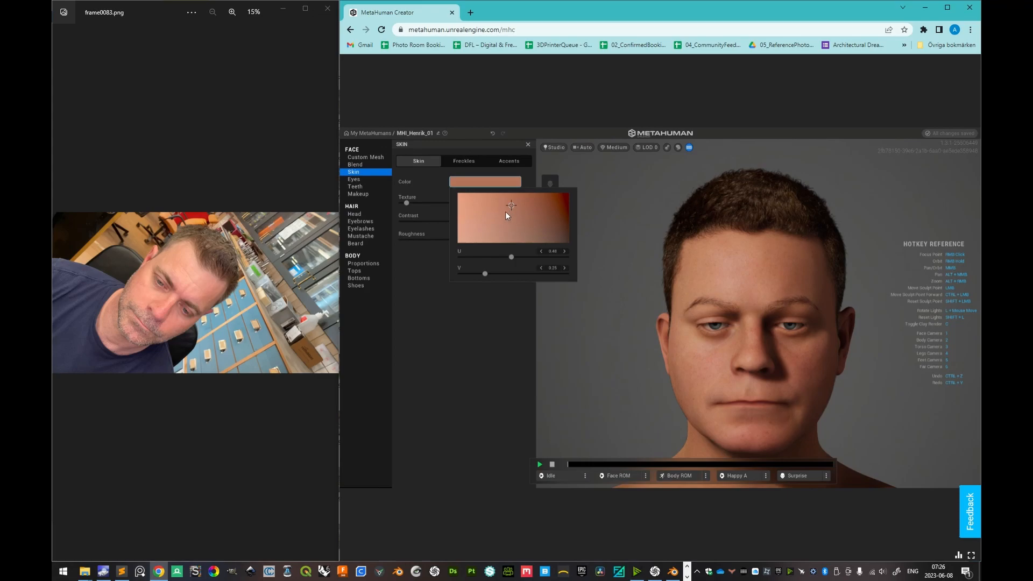
{"action": "left_click", "coordinate": [506, 200]}
{"action": "left_click", "coordinate": [509, 198]}
{"action": "left_click_drag", "start_coordinate": [503, 199], "coordinate": [499, 199]}
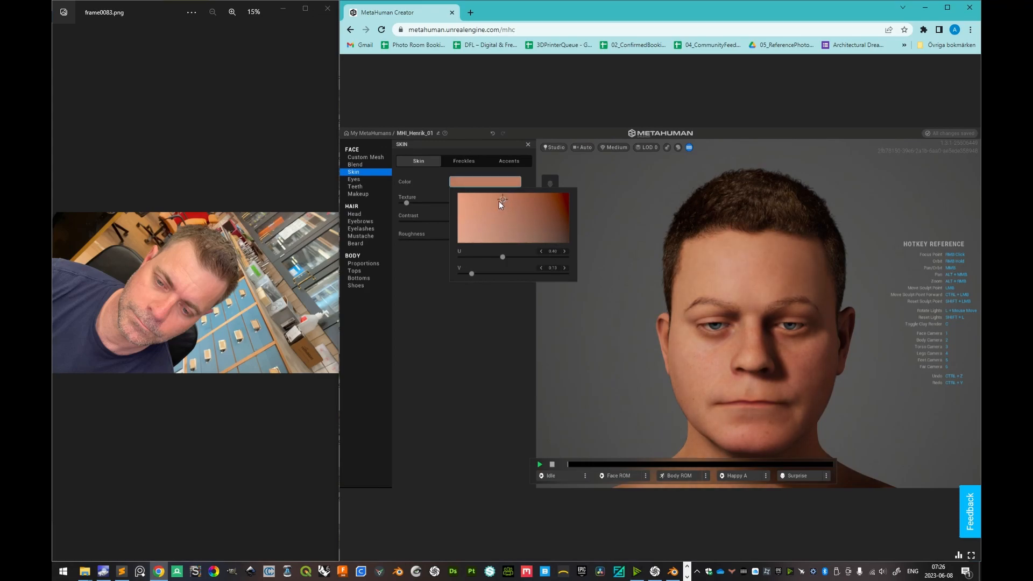
{"action": "right_click_drag", "start_coordinate": [739, 321], "coordinate": [718, 301]}
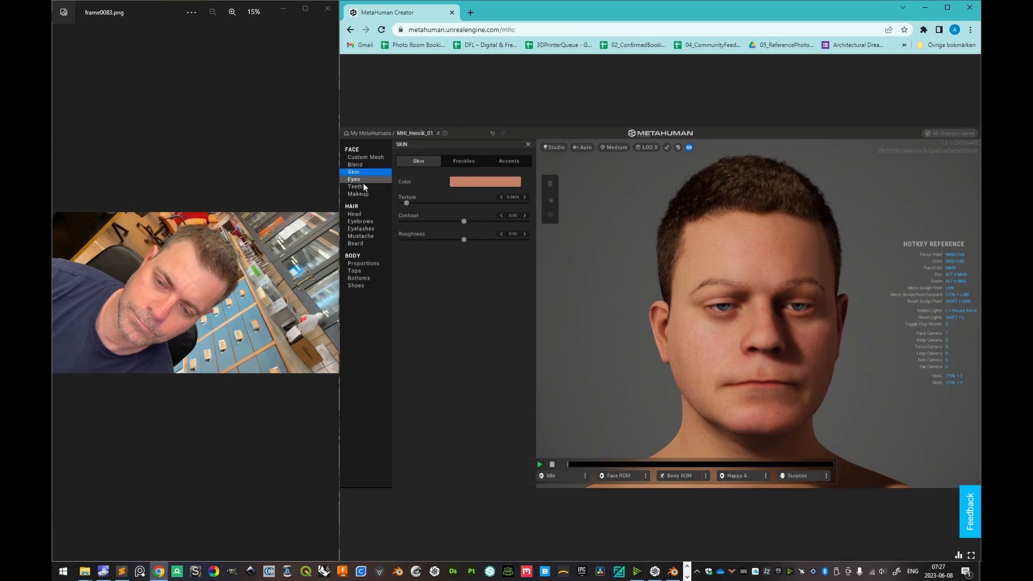
Step: Inspect the head hair and its colour from several angles around the head
{"action": "left_click", "coordinate": [363, 213]}
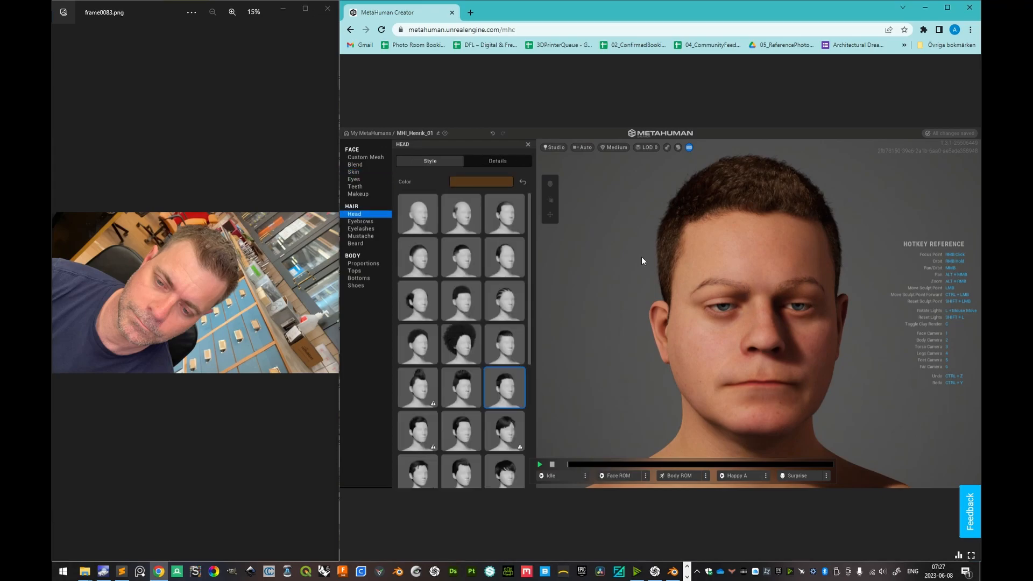
{"action": "right_click_drag", "start_coordinate": [715, 242], "coordinate": [612, 248]}
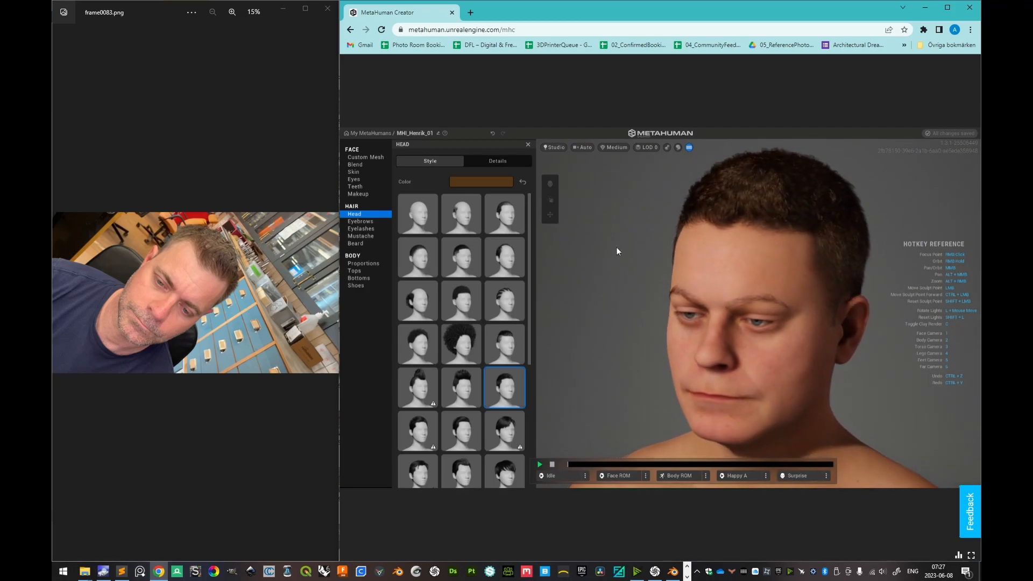
{"action": "right_click_drag", "start_coordinate": [697, 244], "coordinate": [740, 236]}
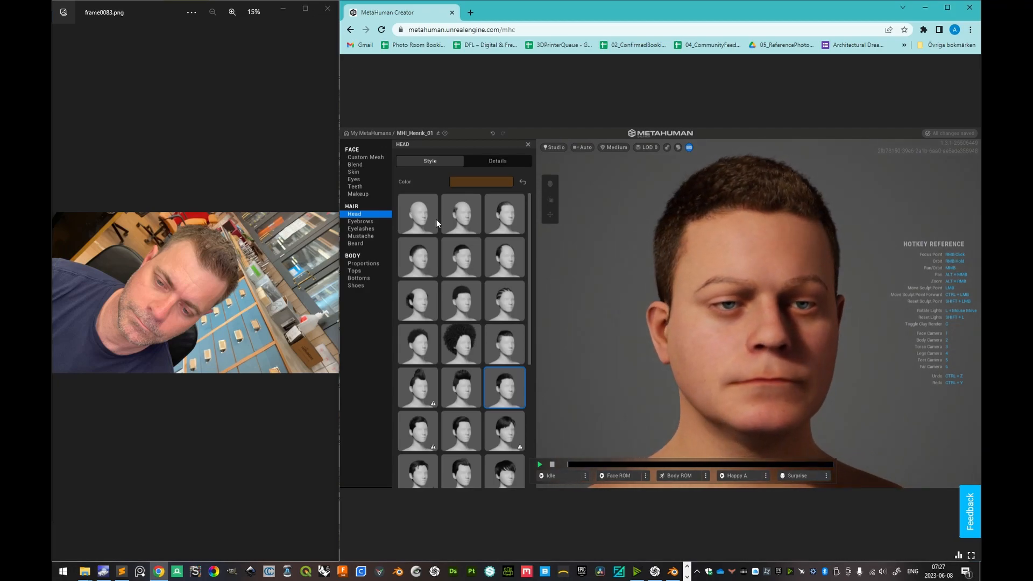
Step: Compare the fuller eyebrow styles in the fourth row and apply the first style of that row
{"action": "left_click", "coordinate": [359, 222]}
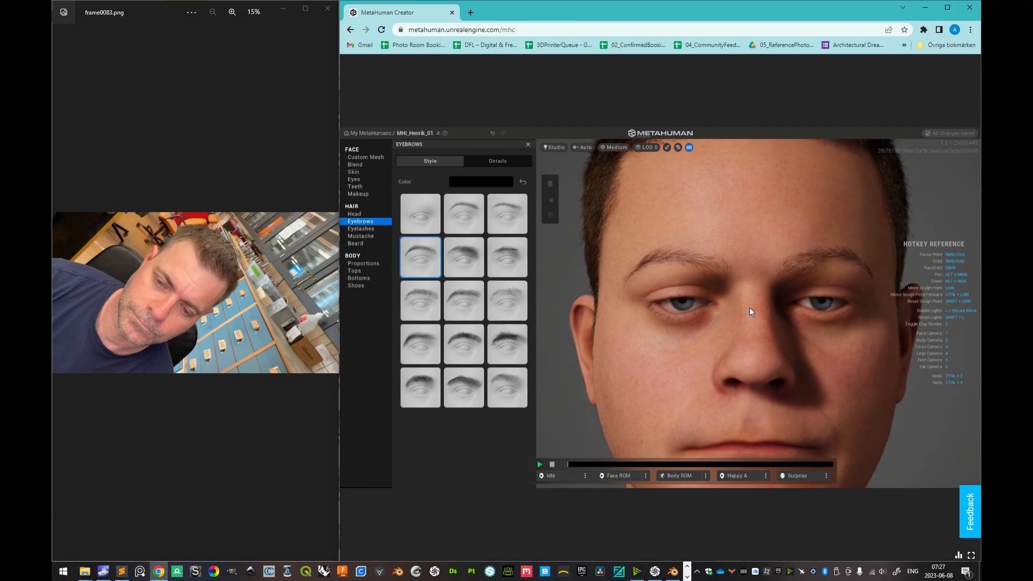
{"action": "left_click", "coordinate": [465, 347]}
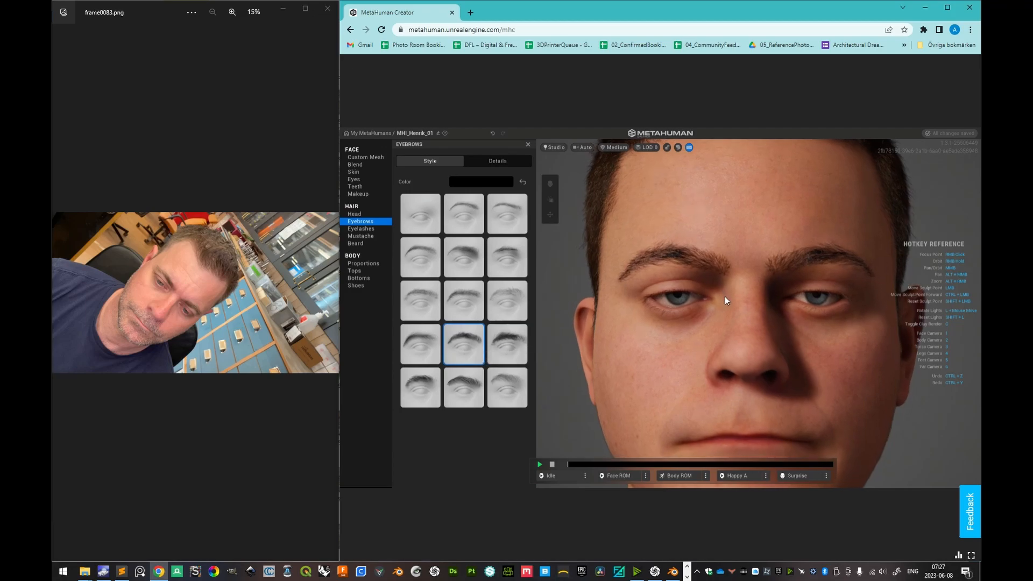
{"action": "left_click", "coordinate": [495, 352]}
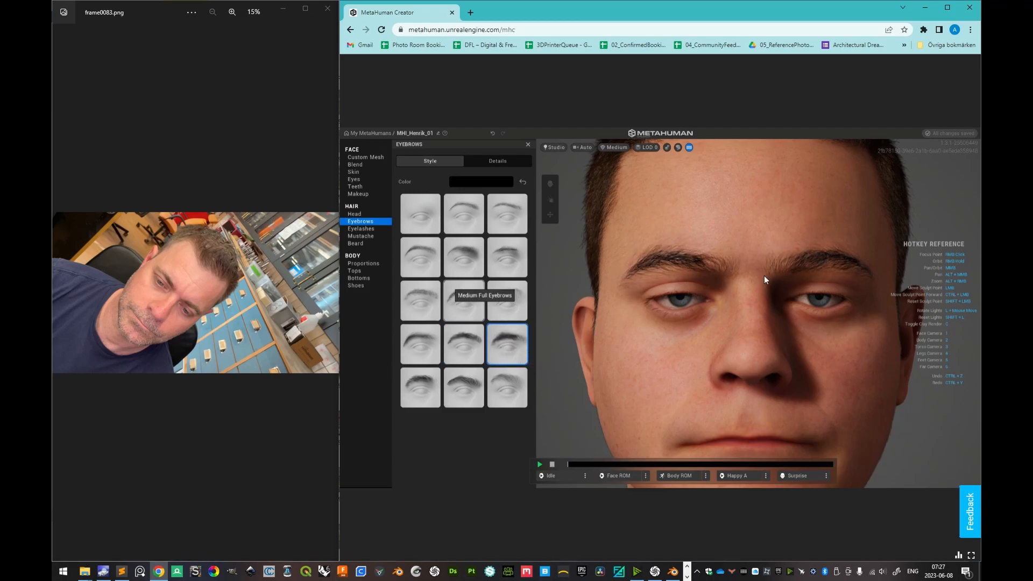
{"action": "left_click", "coordinate": [466, 351]}
{"action": "left_click", "coordinate": [424, 344]}
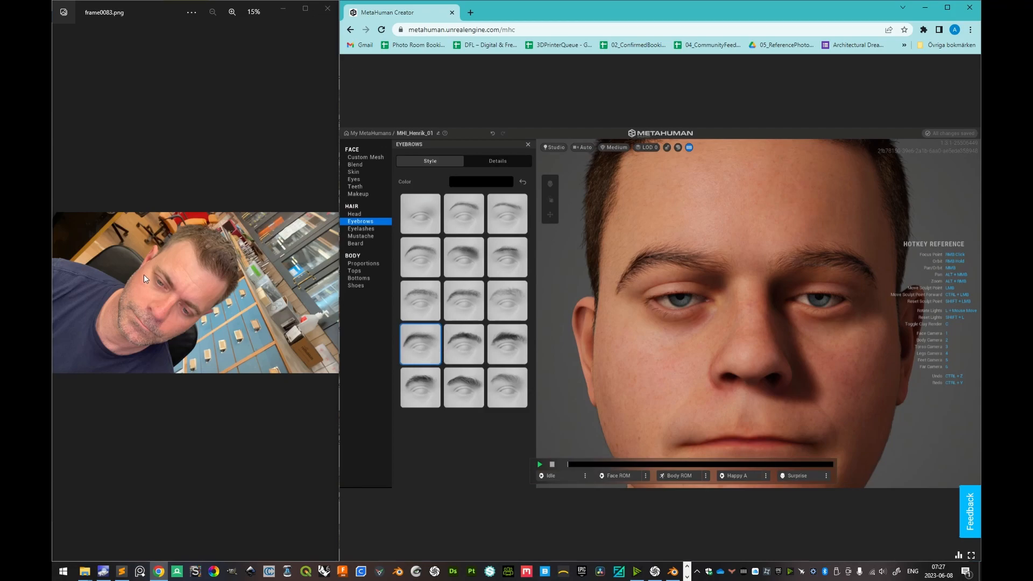
Step: Examine the eyebrows closely in reference photos frame0083.png and frame0087.png
{"action": "scroll", "coordinate": [144, 274], "scroll_direction": "up", "scroll_amount": 8}
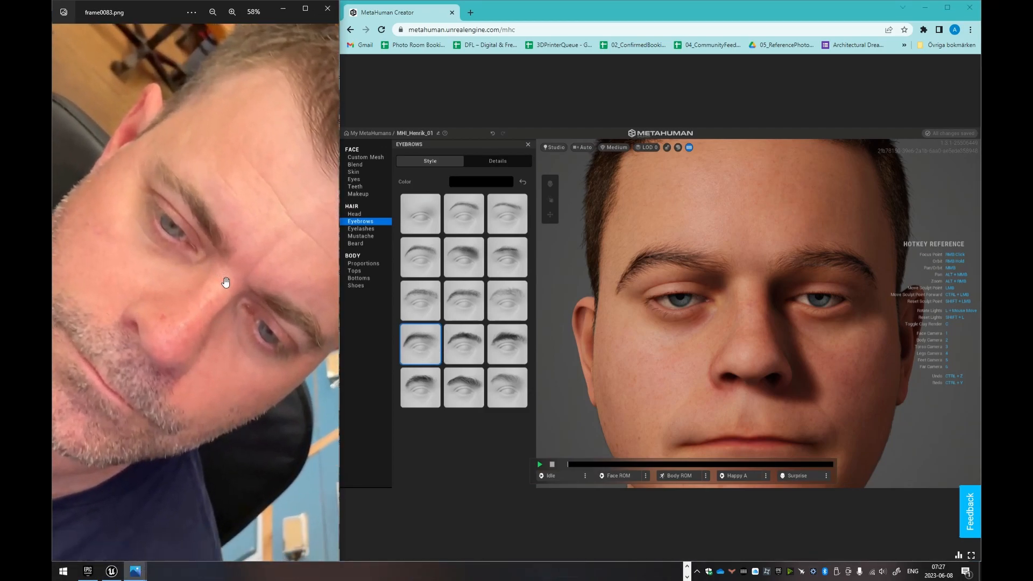
{"action": "scroll", "coordinate": [231, 312], "scroll_direction": "down", "scroll_amount": 8}
{"action": "key", "text": "Right"}
{"action": "key", "text": "Right"}
{"action": "key", "text": "Right"}
{"action": "key", "text": "Right"}
{"action": "scroll", "coordinate": [193, 299], "scroll_direction": "up", "scroll_amount": 5}
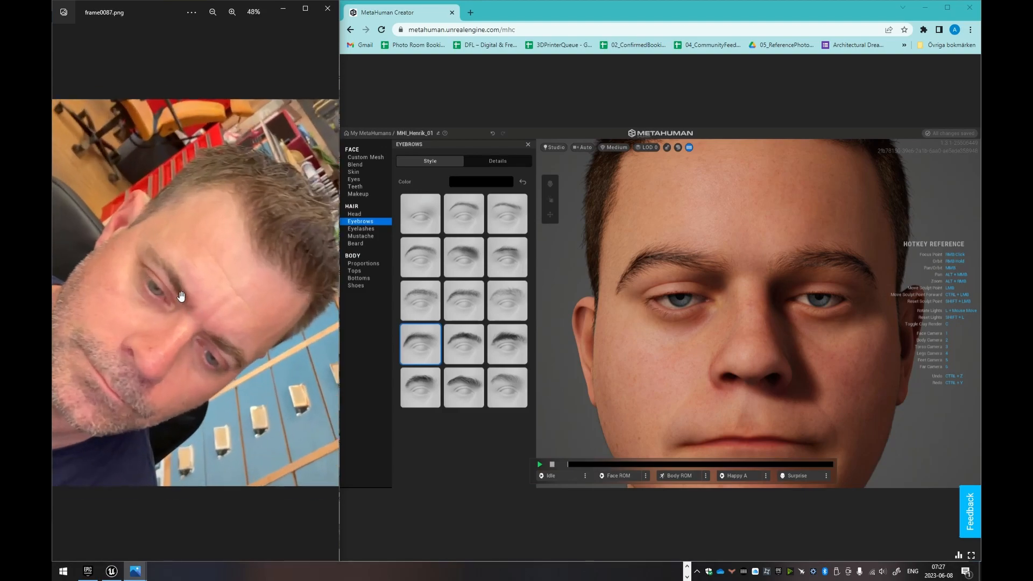
{"action": "scroll", "coordinate": [231, 315], "scroll_direction": "down", "scroll_amount": 5}
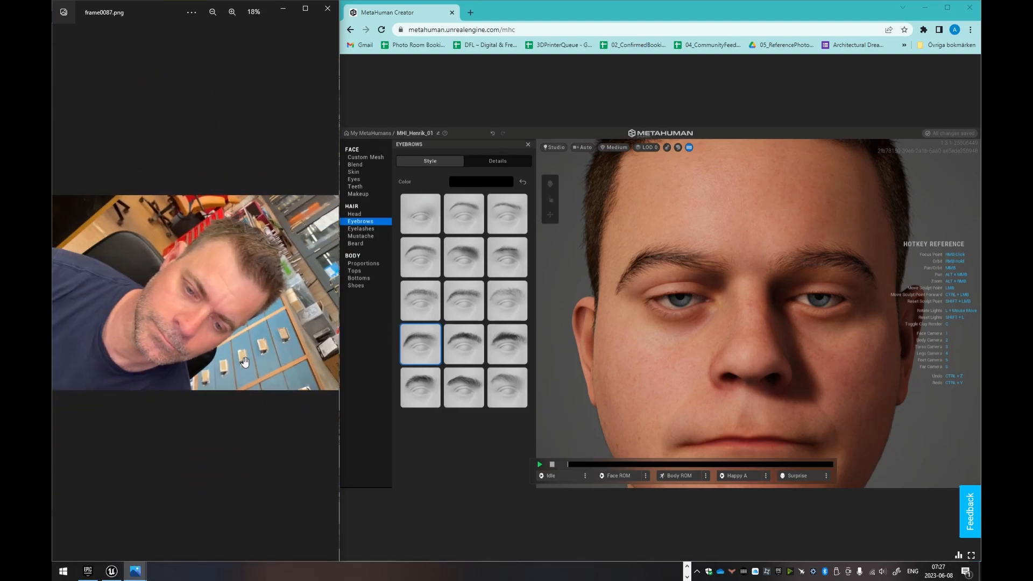
{"action": "left_click_drag", "start_coordinate": [244, 361], "coordinate": [251, 363]}
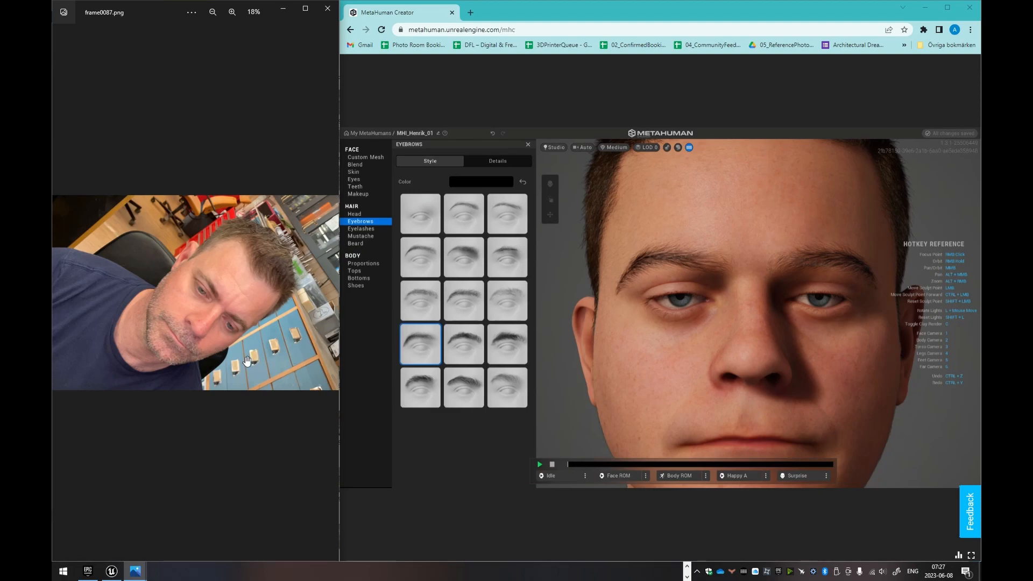
Step: Go back to reference photo frame0064.png and examine the eyebrows and eyes up close
{"action": "key", "text": "Left"}
{"action": "key", "text": "Left"}
{"action": "key", "text": "Left"}
{"action": "key", "text": "Left"}
{"action": "key", "text": "Left"}
{"action": "key", "text": "Left"}
{"action": "key", "text": "Left"}
{"action": "key", "text": "Left"}
{"action": "key", "text": "Left"}
{"action": "key", "text": "Left"}
{"action": "key", "text": "Left"}
{"action": "key", "text": "Left"}
{"action": "key", "text": "Left"}
{"action": "key", "text": "Left"}
{"action": "key", "text": "Left"}
{"action": "key", "text": "Left"}
{"action": "key", "text": "Left"}
{"action": "key", "text": "Left"}
{"action": "key", "text": "Left"}
{"action": "key", "text": "Left"}
{"action": "key", "text": "Left"}
{"action": "key", "text": "Left"}
{"action": "key", "text": "Left"}
{"action": "scroll", "coordinate": [219, 243], "scroll_direction": "up", "scroll_amount": 2}
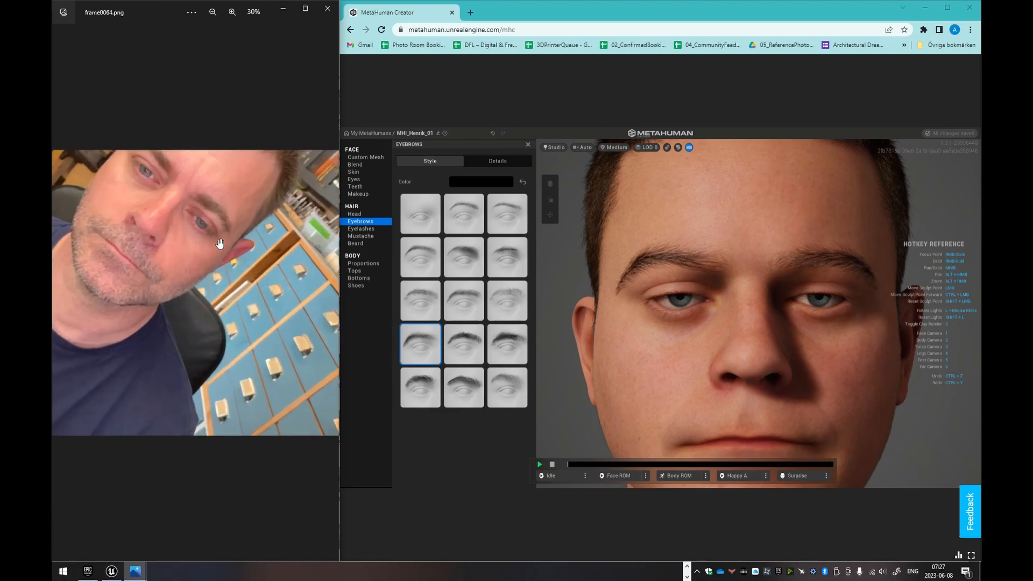
{"action": "scroll", "coordinate": [220, 243], "scroll_direction": "up", "scroll_amount": 2}
{"action": "scroll", "coordinate": [225, 247], "scroll_direction": "up", "scroll_amount": 2}
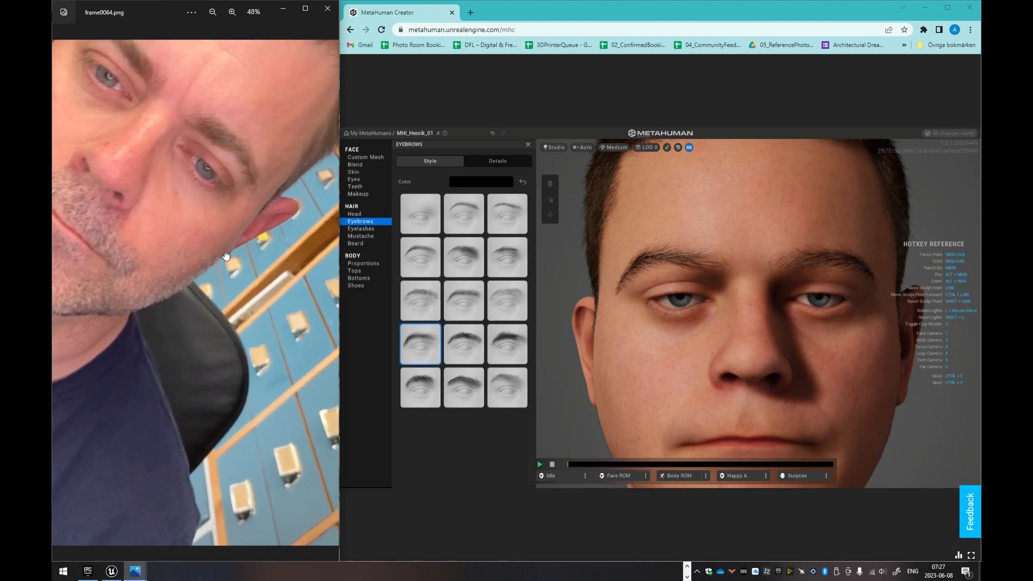
Step: Reset the custom eyebrow colour to the default and compare the brows with reference photo frame0064.png from several angles
{"action": "mouse_move", "coordinate": [721, 324]}
{"action": "right_mouse_down"}
{"action": "mouse_move", "coordinate": [651, 325]}
{"action": "mouse_move", "coordinate": [681, 314]}
{"action": "mouse_move", "coordinate": [723, 330]}
{"action": "right_mouse_up"}
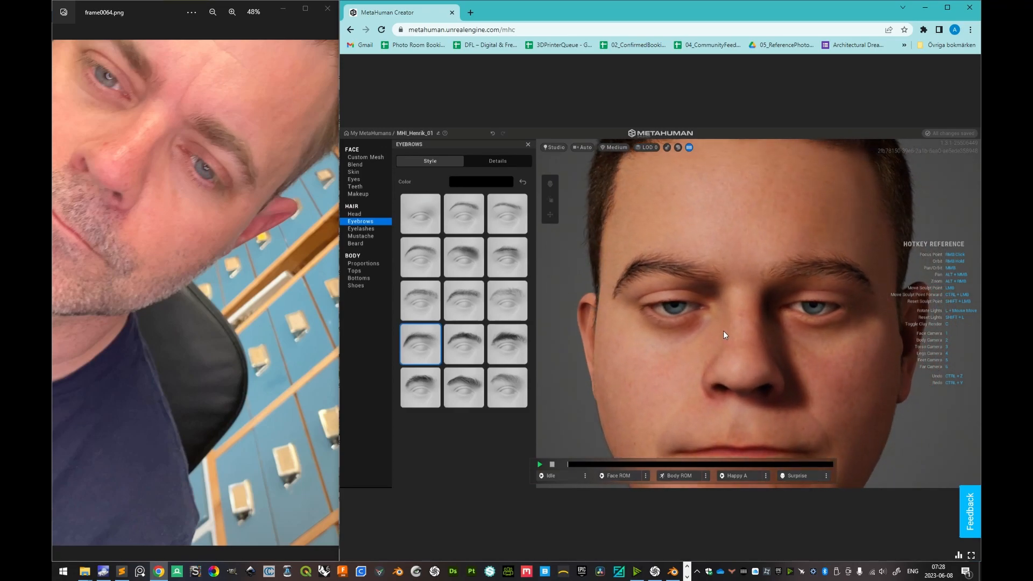
{"action": "left_click", "coordinate": [523, 182]}
{"action": "right_click_drag", "start_coordinate": [816, 316], "coordinate": [776, 302]}
{"action": "scroll", "coordinate": [236, 207], "scroll_direction": "down", "scroll_amount": 2}
{"action": "scroll", "coordinate": [236, 206], "scroll_direction": "down", "scroll_amount": 1}
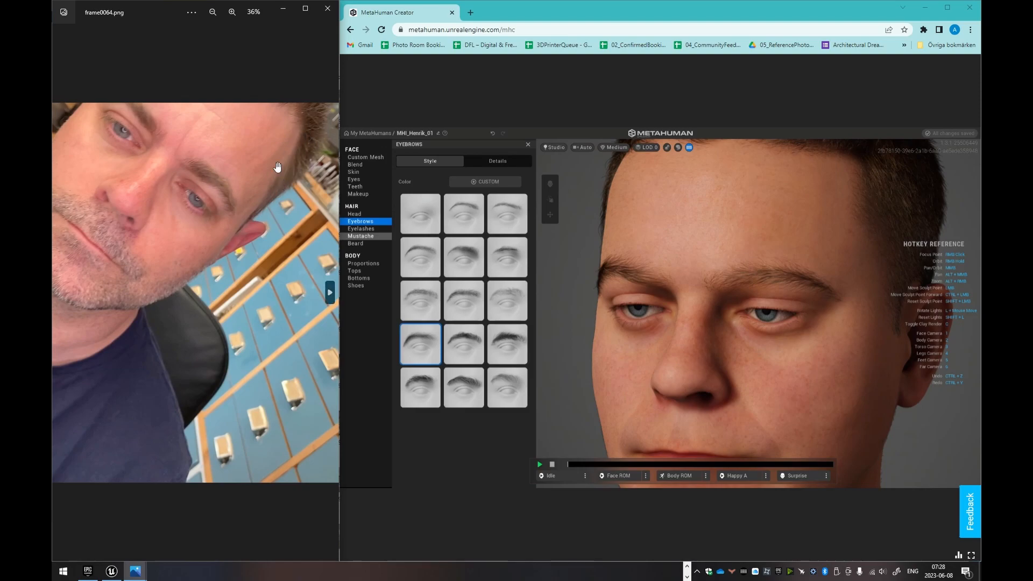
{"action": "right_click_drag", "start_coordinate": [786, 316], "coordinate": [548, 324]}
{"action": "right_click_drag", "start_coordinate": [698, 306], "coordinate": [766, 306]}
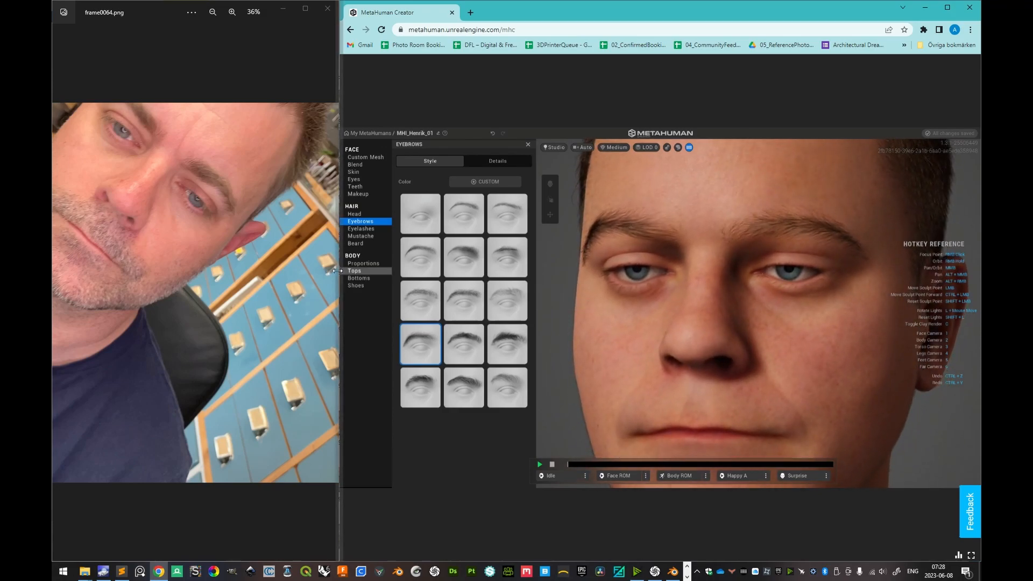
{"action": "left_click_drag", "start_coordinate": [196, 235], "coordinate": [217, 252]}
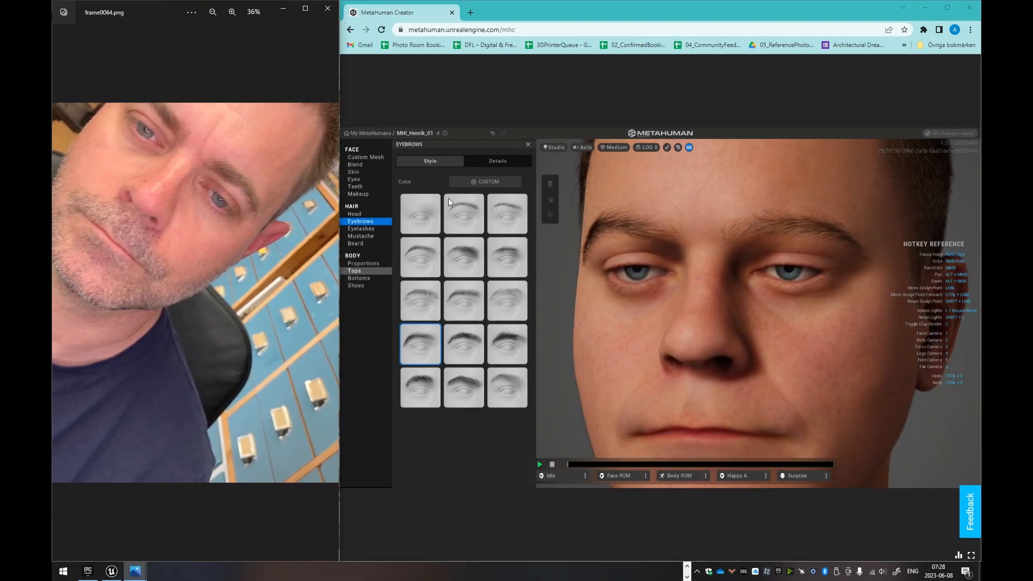
Step: Try the None, Short Sparse and Short Fine eyelashes and the first style of the second row on the face
{"action": "left_click", "coordinate": [364, 229]}
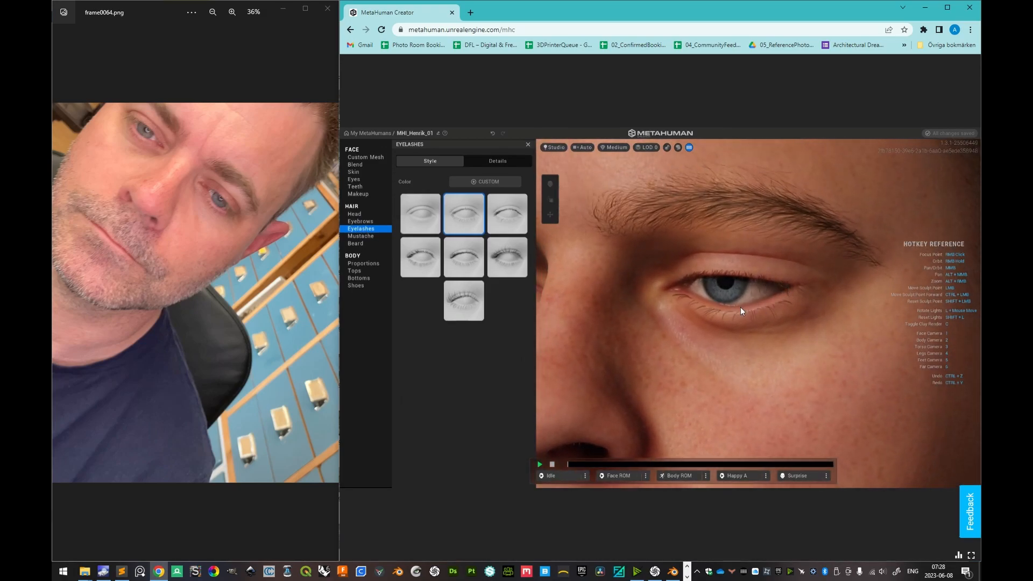
{"action": "left_click", "coordinate": [436, 218]}
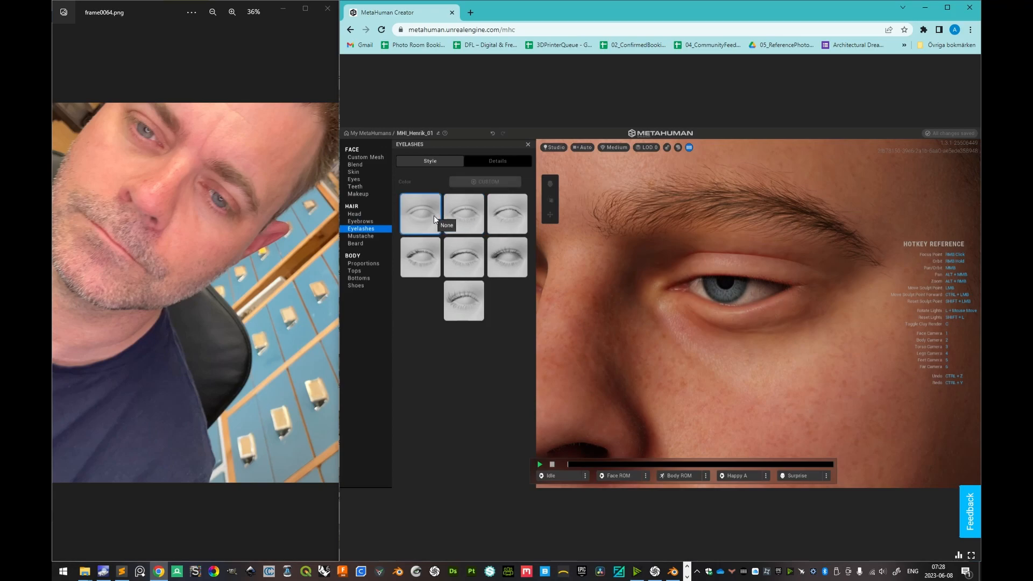
{"action": "left_click", "coordinate": [476, 217]}
{"action": "left_click", "coordinate": [518, 215]}
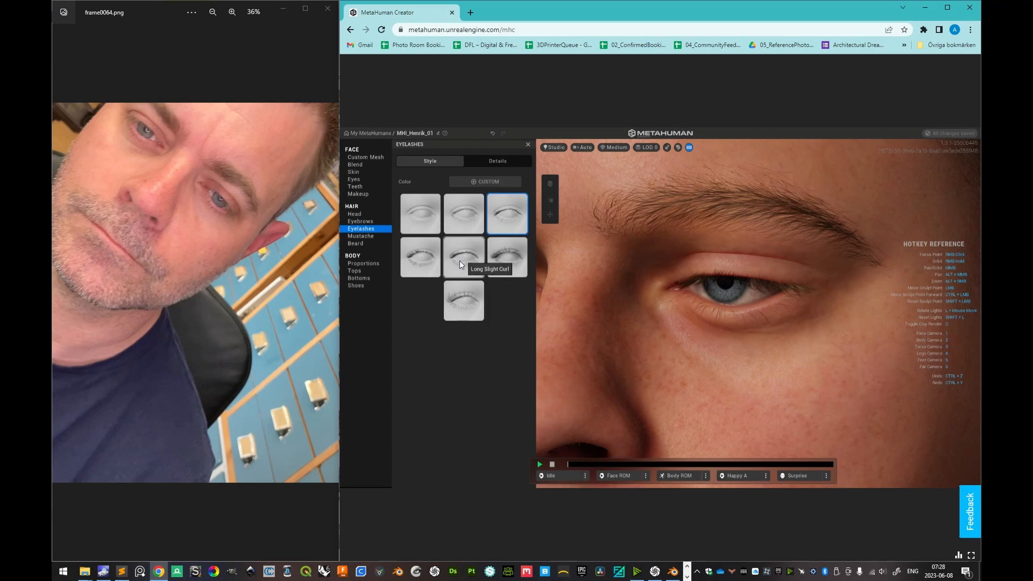
{"action": "left_click", "coordinate": [415, 261]}
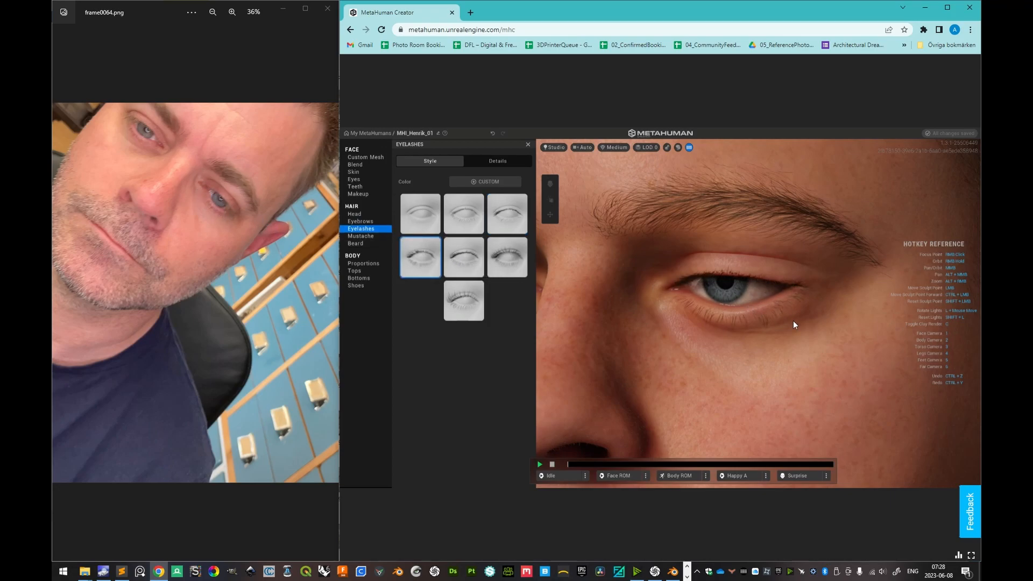
{"action": "scroll", "coordinate": [725, 299], "scroll_direction": "down", "scroll_amount": 5}
{"action": "right_click_drag", "start_coordinate": [726, 302], "coordinate": [761, 297]}
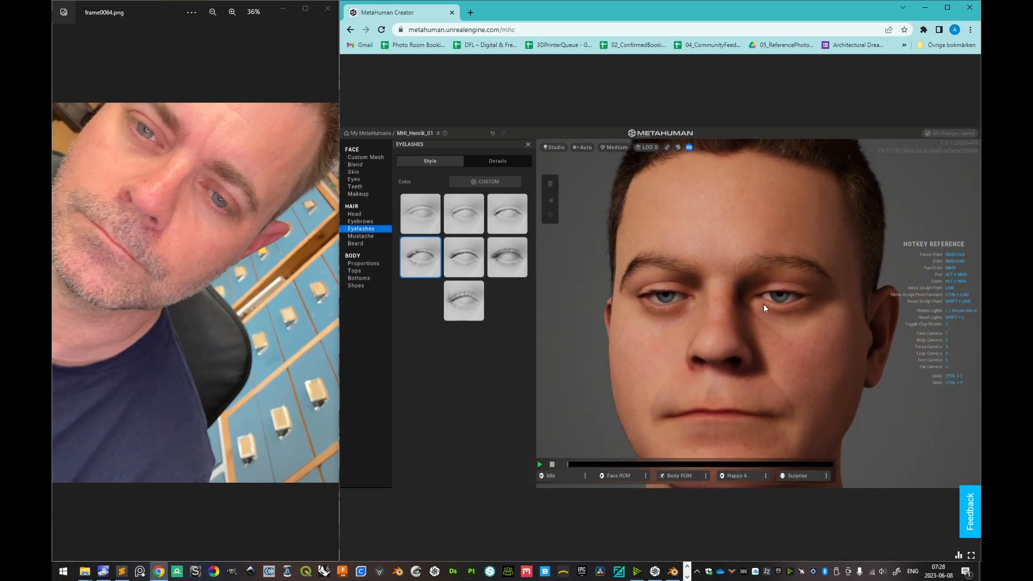
Step: Compare several eyelash styles with the reference photo and apply Short Sparse
{"action": "left_click", "coordinate": [471, 211]}
{"action": "left_click", "coordinate": [428, 242]}
{"action": "scroll", "coordinate": [764, 311], "scroll_direction": "down", "scroll_amount": 5}
{"action": "scroll", "coordinate": [756, 312], "scroll_direction": "up", "scroll_amount": 6}
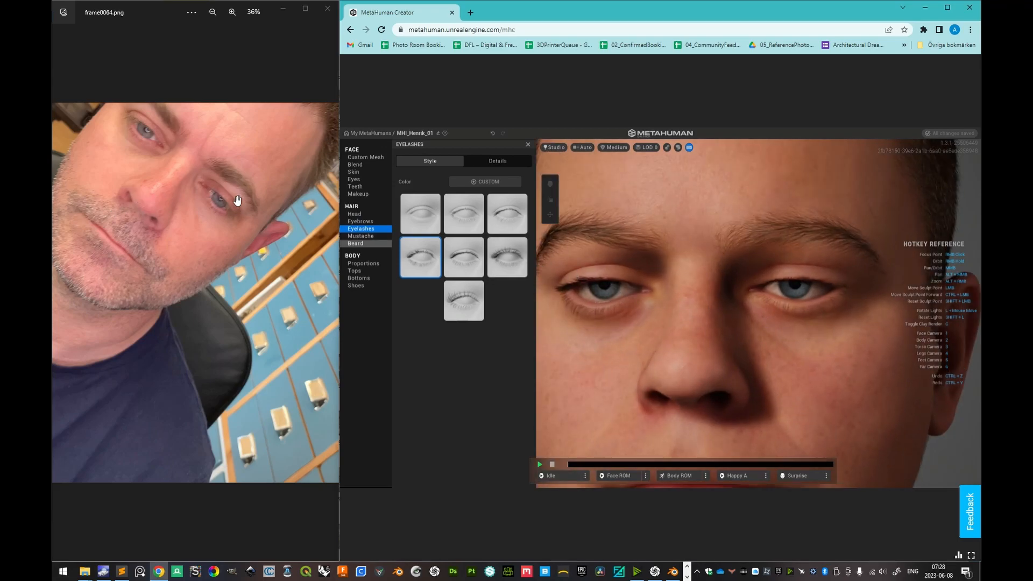
{"action": "left_click", "coordinate": [495, 224]}
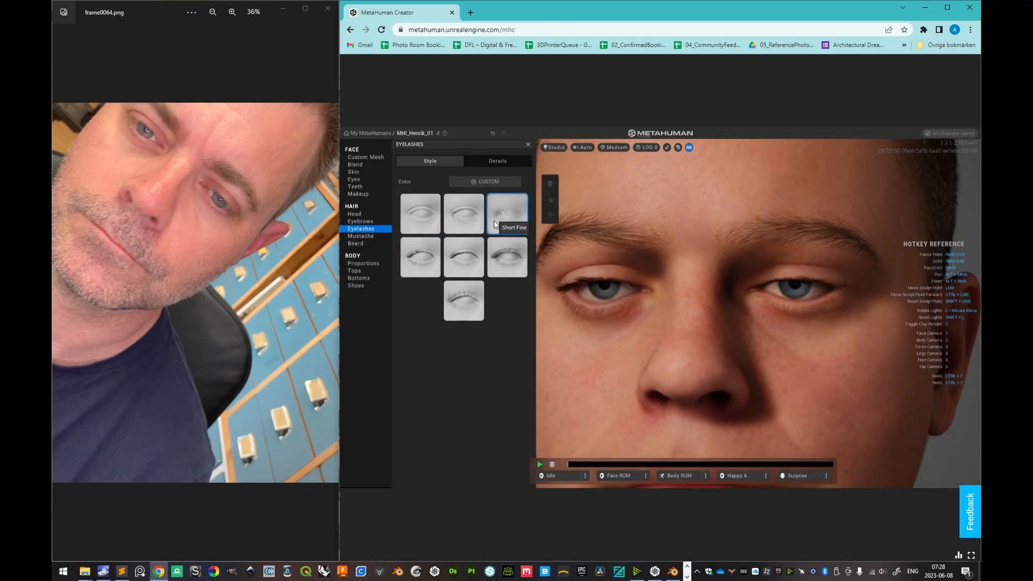
{"action": "left_click", "coordinate": [473, 261]}
{"action": "left_click", "coordinate": [478, 216]}
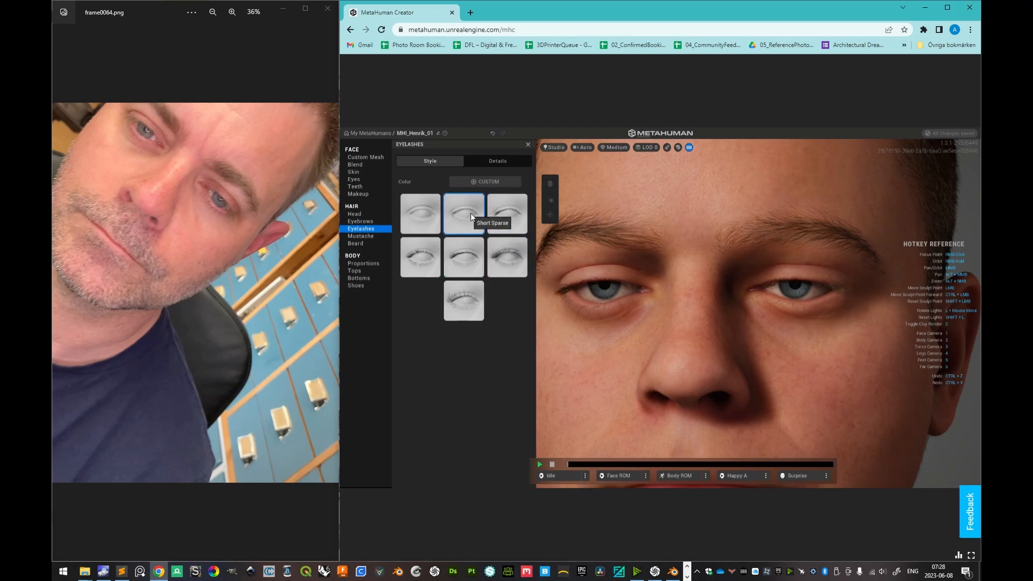
{"action": "scroll", "coordinate": [711, 299], "scroll_direction": "down", "scroll_amount": 3}
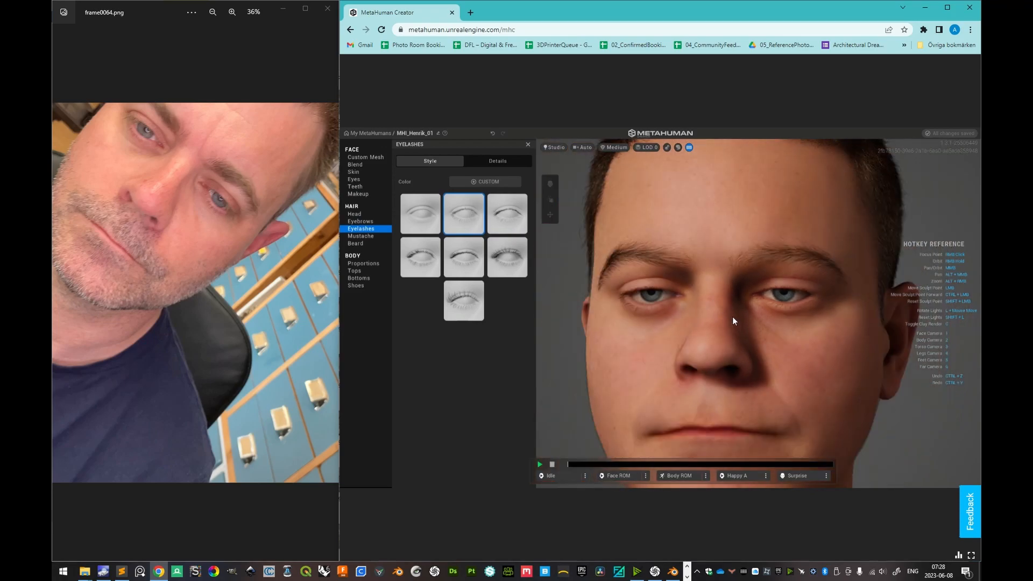
Step: Try the first stubble mustache style, and apply Long Stubble Mustache to the upper lip
{"action": "left_click", "coordinate": [370, 237]}
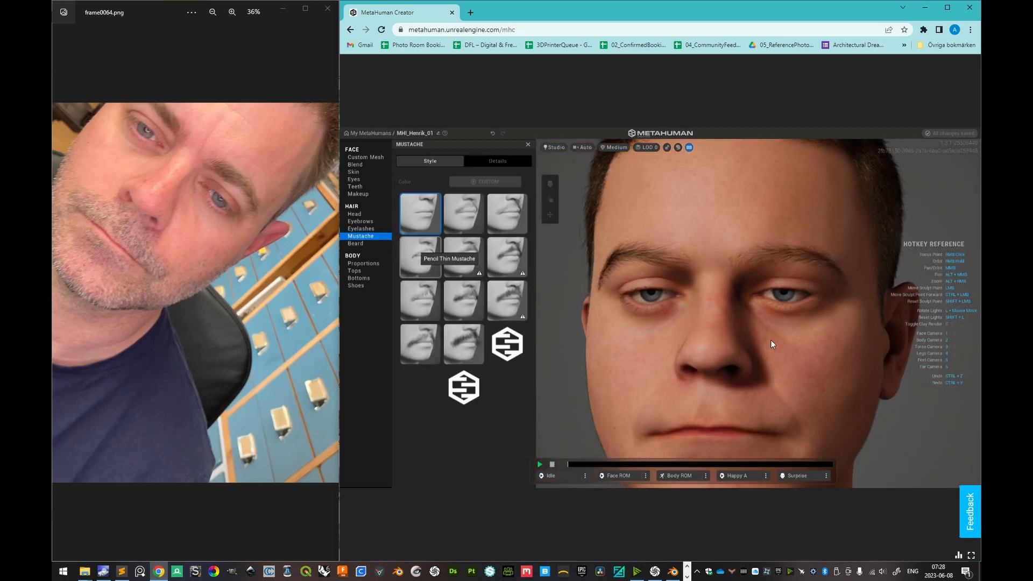
{"action": "left_click", "coordinate": [470, 218]}
{"action": "left_click", "coordinate": [507, 211]}
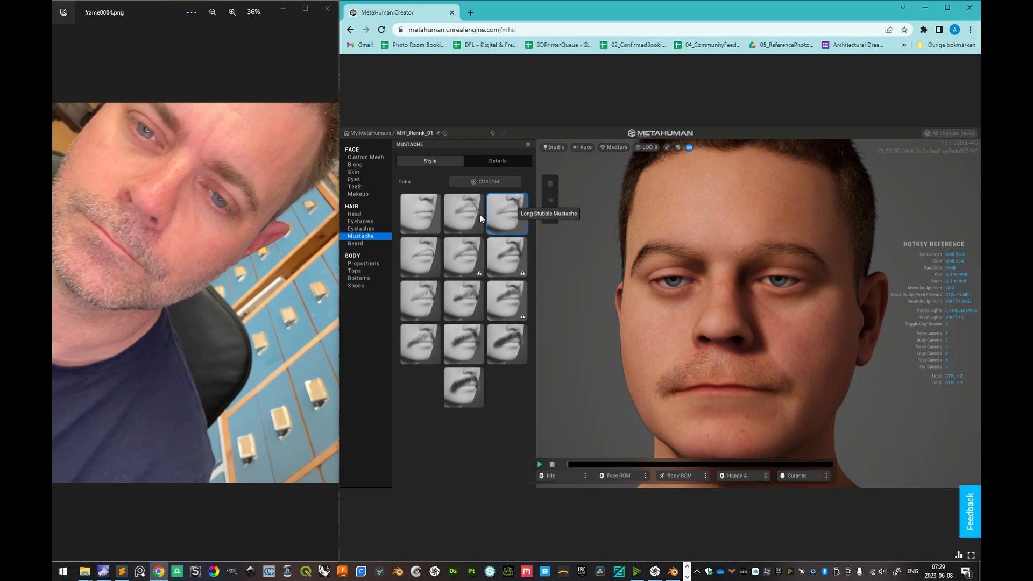
Step: Apply the last stubble style in the first row of beards and enable a custom beard colour
{"action": "left_click", "coordinate": [357, 243]}
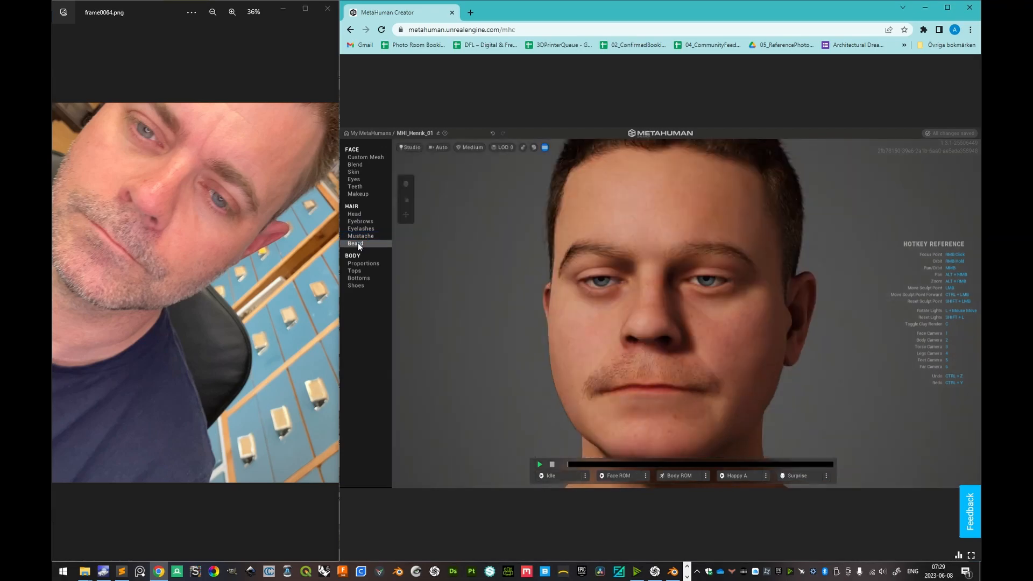
{"action": "left_click", "coordinate": [505, 212]}
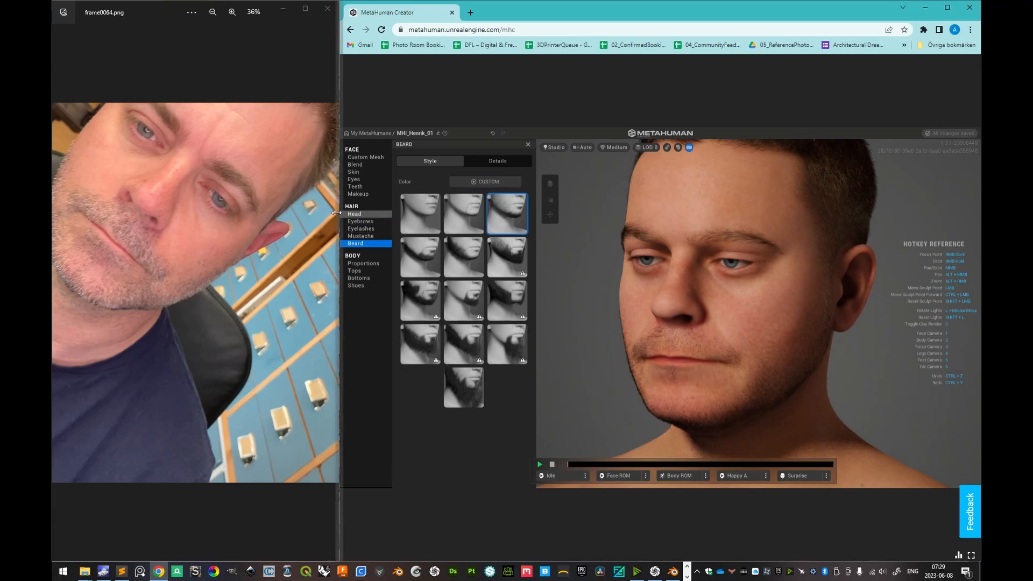
{"action": "left_click", "coordinate": [479, 182]}
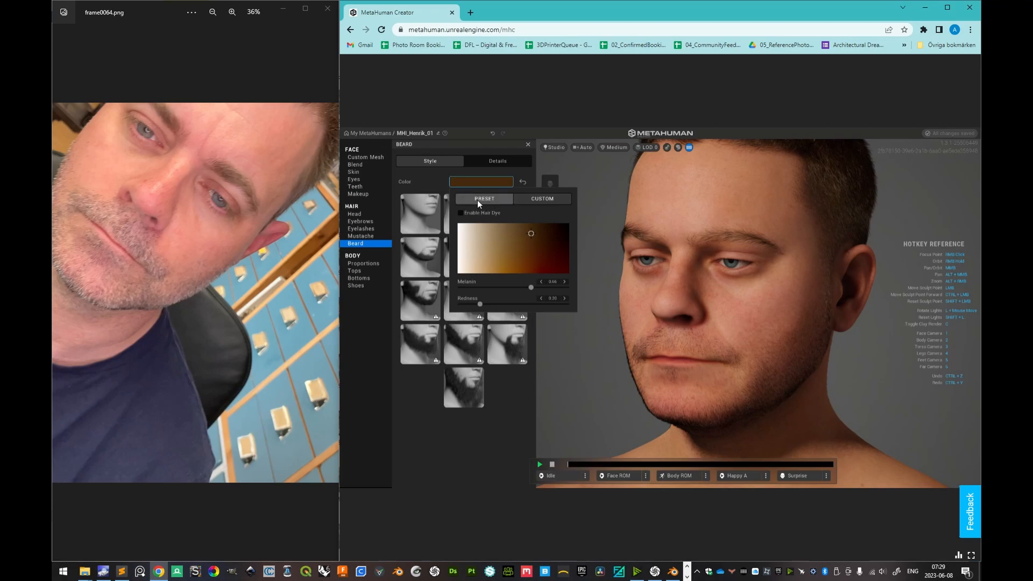
{"action": "left_click", "coordinate": [441, 179]}
Step: Set the beard's Salt & Pepper to 1.00 and inspect the chin and jaw stubble up close
{"action": "left_click", "coordinate": [501, 162]}
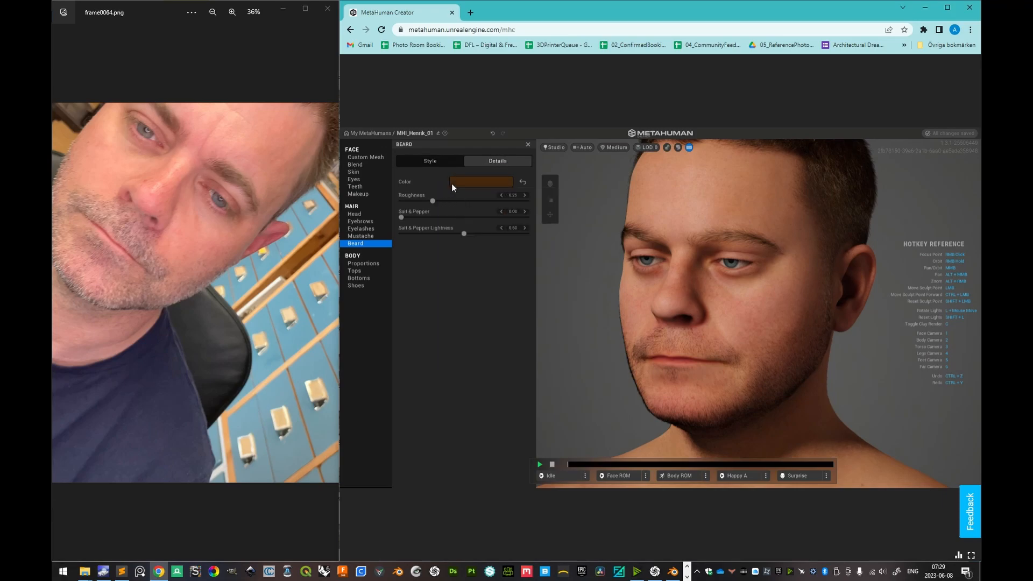
{"action": "left_click_drag", "start_coordinate": [466, 218], "coordinate": [566, 222]}
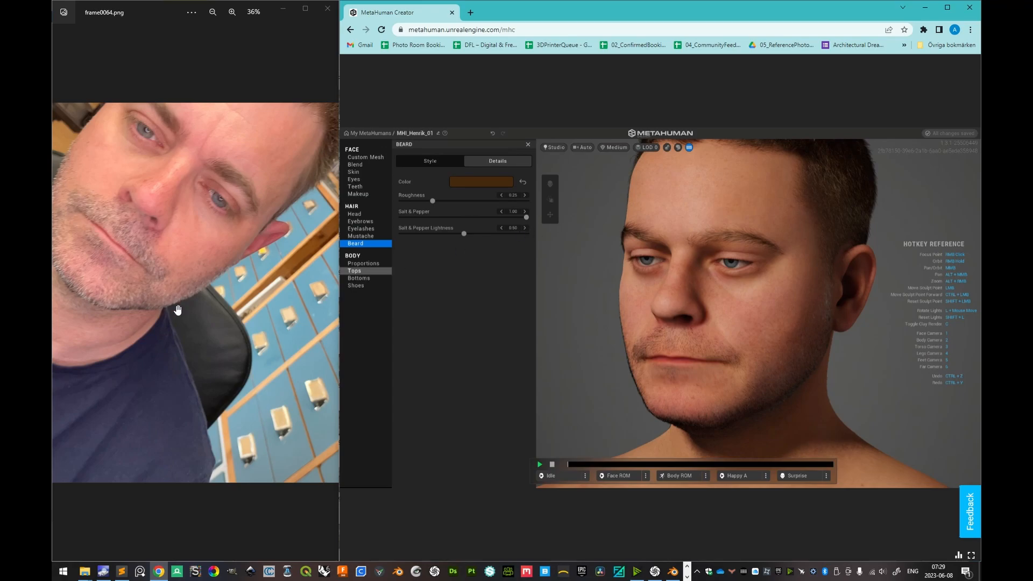
{"action": "right_click_drag", "start_coordinate": [756, 324], "coordinate": [715, 370]}
{"action": "scroll", "coordinate": [716, 364], "scroll_direction": "up", "scroll_amount": 5}
{"action": "middle_click_drag", "start_coordinate": [731, 320], "coordinate": [760, 262]}
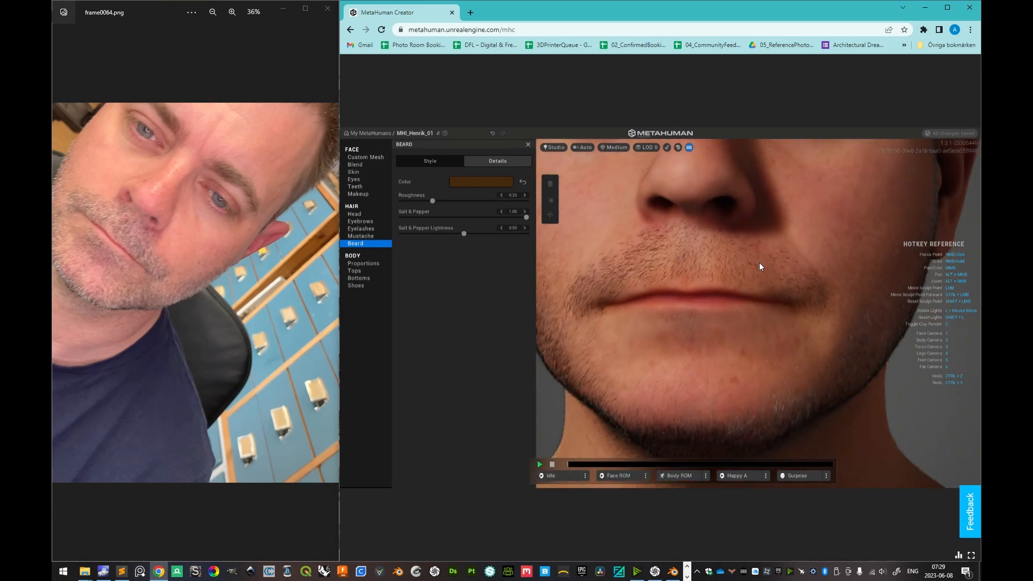
{"action": "scroll", "coordinate": [737, 309], "scroll_direction": "down", "scroll_amount": 2}
{"action": "right_click_drag", "start_coordinate": [737, 309], "coordinate": [600, 320]}
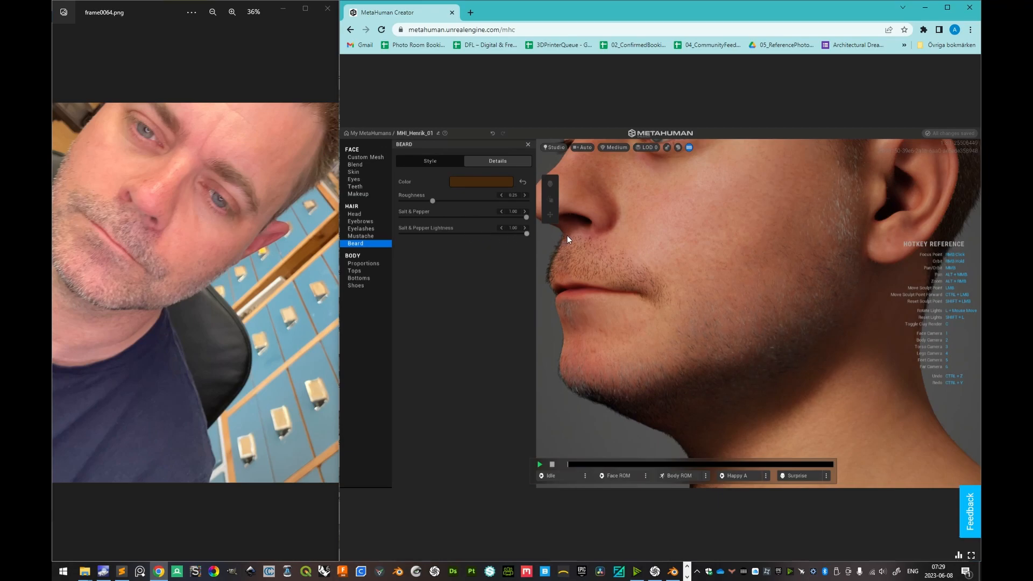
Step: Adjust the beard's Salt & Pepper Lightness to about 0.65, checking the stubble on both sides of the jaw
{"action": "left_click_drag", "start_coordinate": [519, 237], "coordinate": [570, 239]}
{"action": "right_click_drag", "start_coordinate": [570, 238], "coordinate": [631, 226]}
{"action": "scroll", "coordinate": [675, 315], "scroll_direction": "up", "scroll_amount": 3}
{"action": "scroll", "coordinate": [649, 266], "scroll_direction": "down", "scroll_amount": 4}
{"action": "right_click_drag", "start_coordinate": [649, 266], "coordinate": [721, 316]}
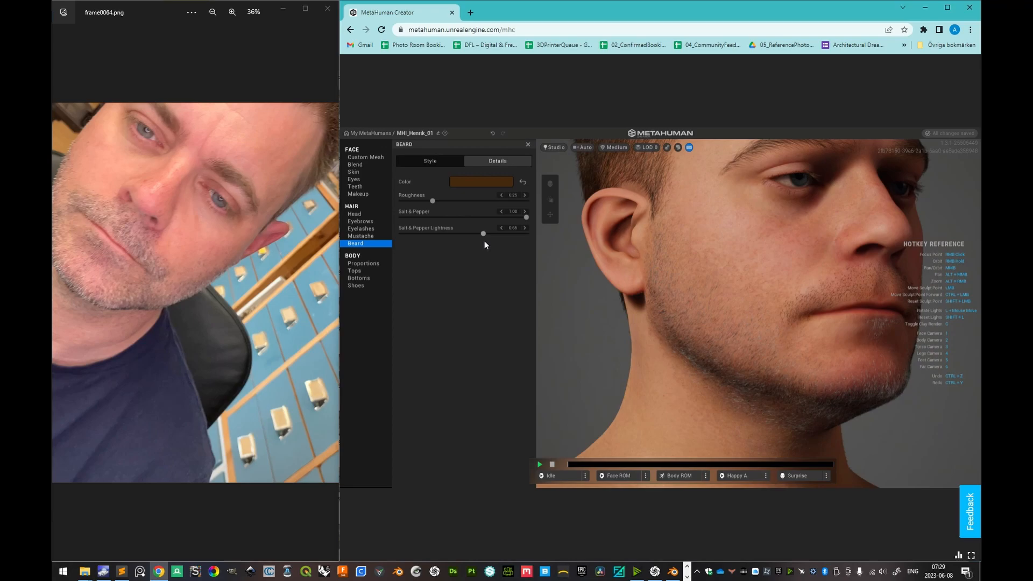
Step: Enable a custom mustache colour with Salt & Pepper 1.00 and Salt & Pepper Lightness about 0.65
{"action": "left_click", "coordinate": [360, 236]}
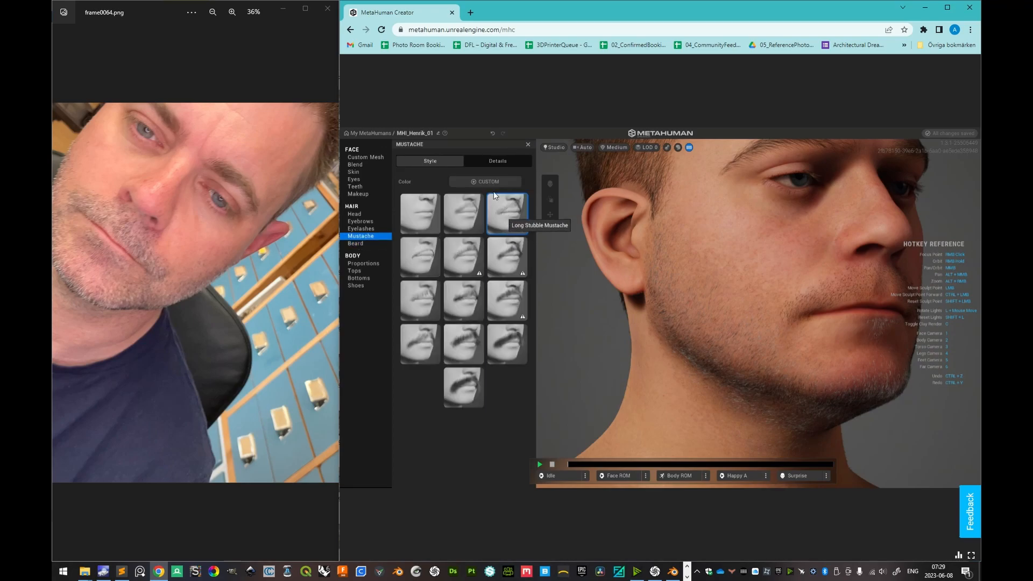
{"action": "left_click", "coordinate": [496, 160]}
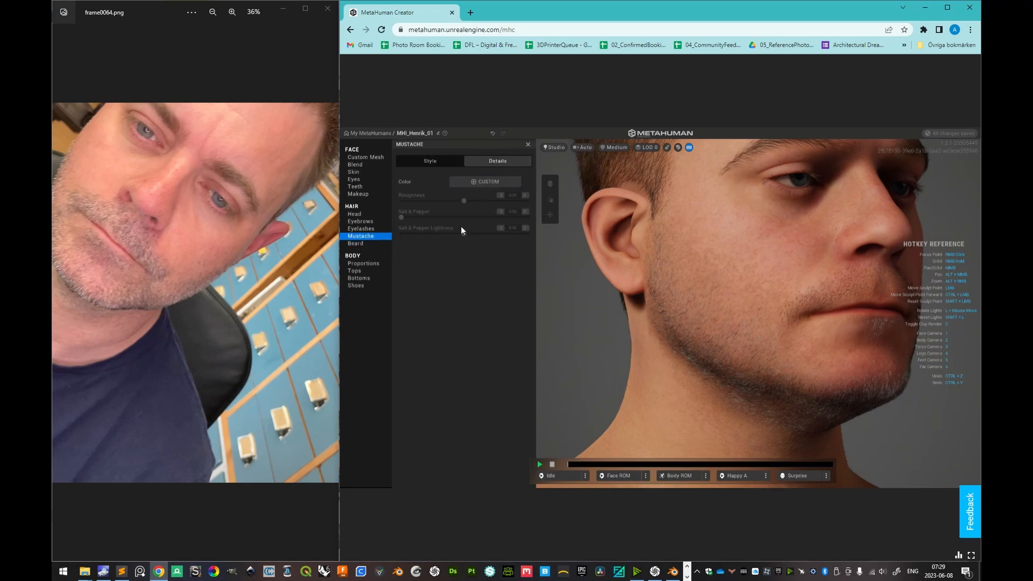
{"action": "left_click", "coordinate": [489, 182]}
{"action": "left_click", "coordinate": [417, 179]}
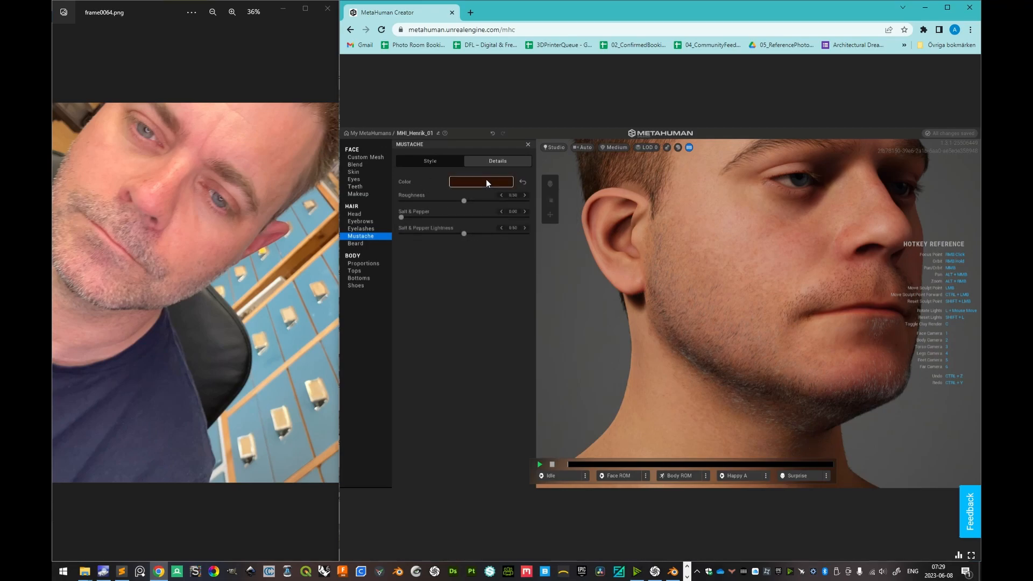
{"action": "left_click_drag", "start_coordinate": [403, 216], "coordinate": [542, 216]}
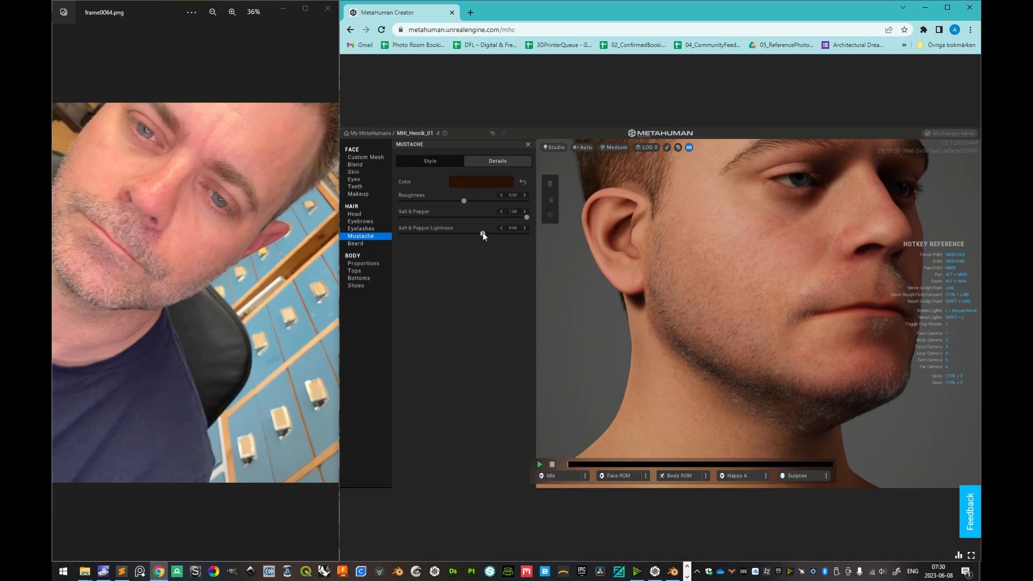
Step: Examine the greying mustache and beard from several angles against the reference photo and review the beard styles
{"action": "right_click_drag", "start_coordinate": [799, 327], "coordinate": [643, 330]}
{"action": "right_click_drag", "start_coordinate": [750, 327], "coordinate": [672, 307]}
{"action": "left_click_drag", "start_coordinate": [603, 346], "coordinate": [816, 247]}
{"action": "left_click_drag", "start_coordinate": [736, 336], "coordinate": [679, 327]}
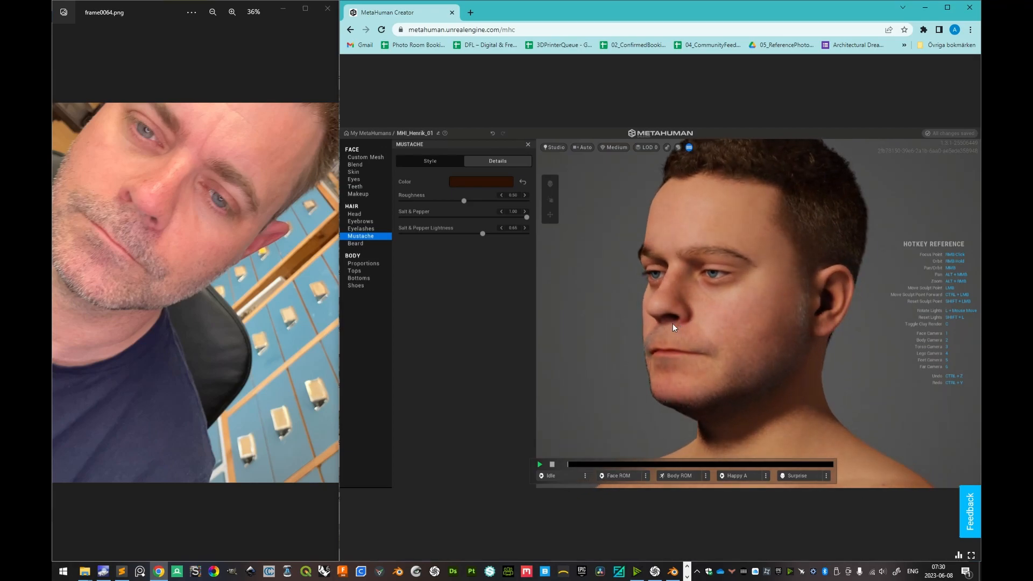
{"action": "scroll", "coordinate": [700, 344], "scroll_direction": "up", "scroll_amount": 3}
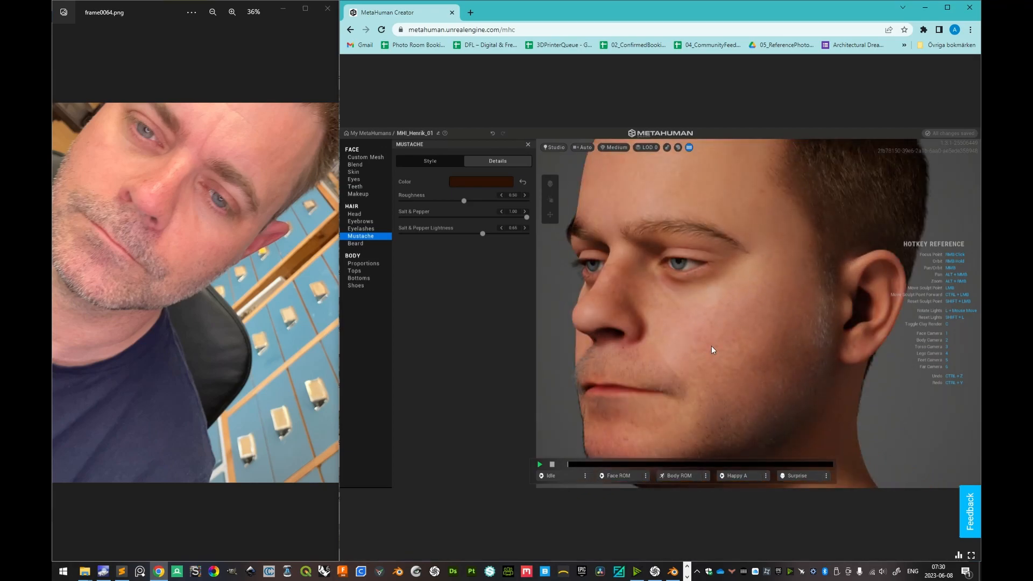
{"action": "scroll", "coordinate": [711, 346], "scroll_direction": "down", "scroll_amount": 3}
{"action": "right_click_drag", "start_coordinate": [698, 331], "coordinate": [741, 328]}
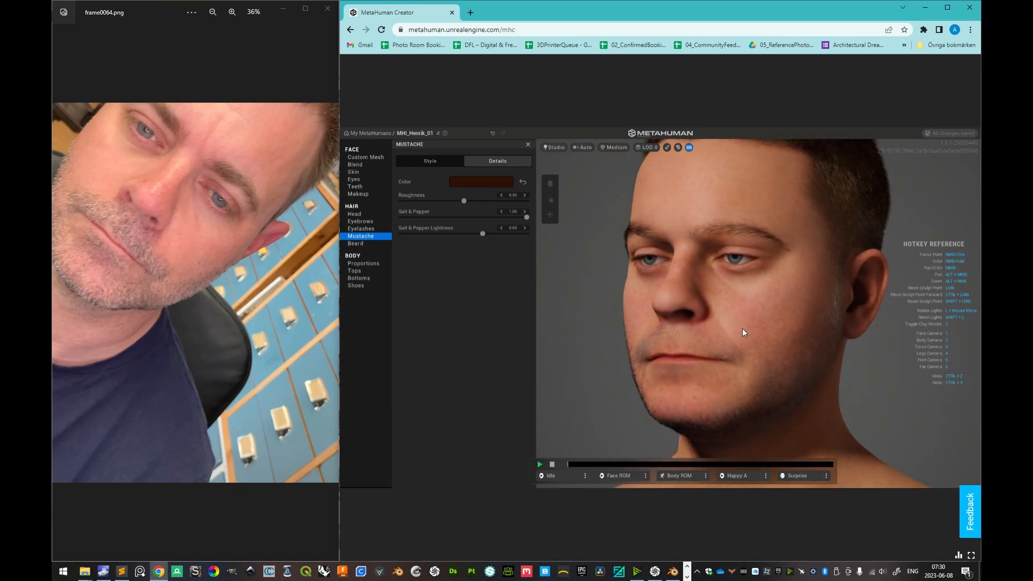
{"action": "left_click", "coordinate": [355, 243]}
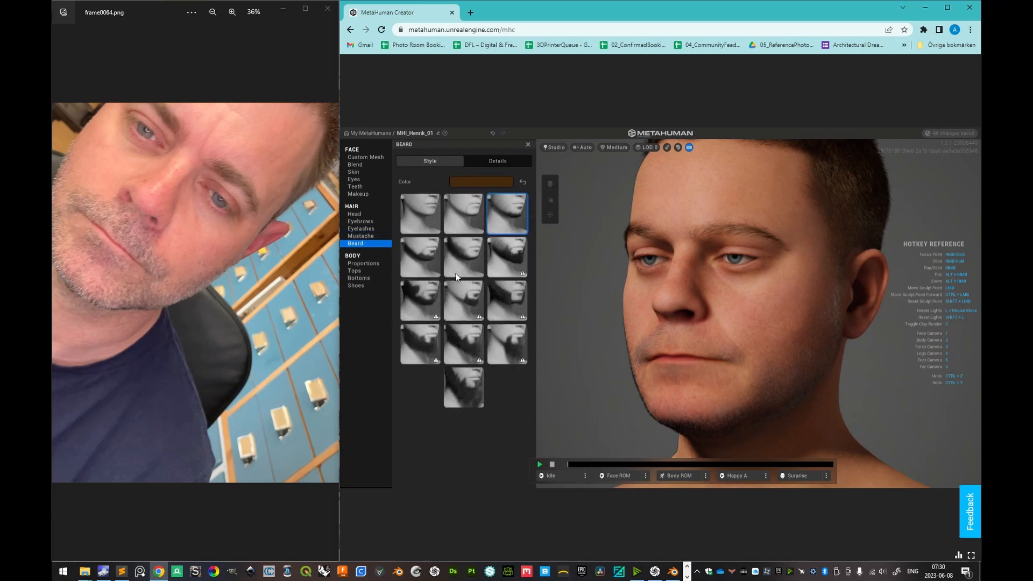
Step: Review the tall body proportions and return to the average-height body types
{"action": "left_click", "coordinate": [355, 264]}
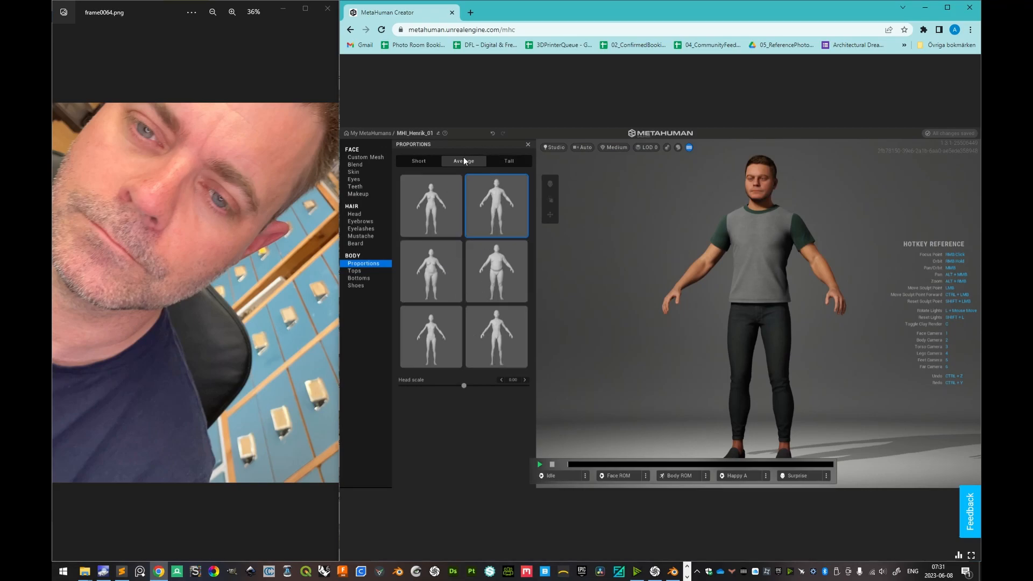
{"action": "left_click", "coordinate": [513, 162]}
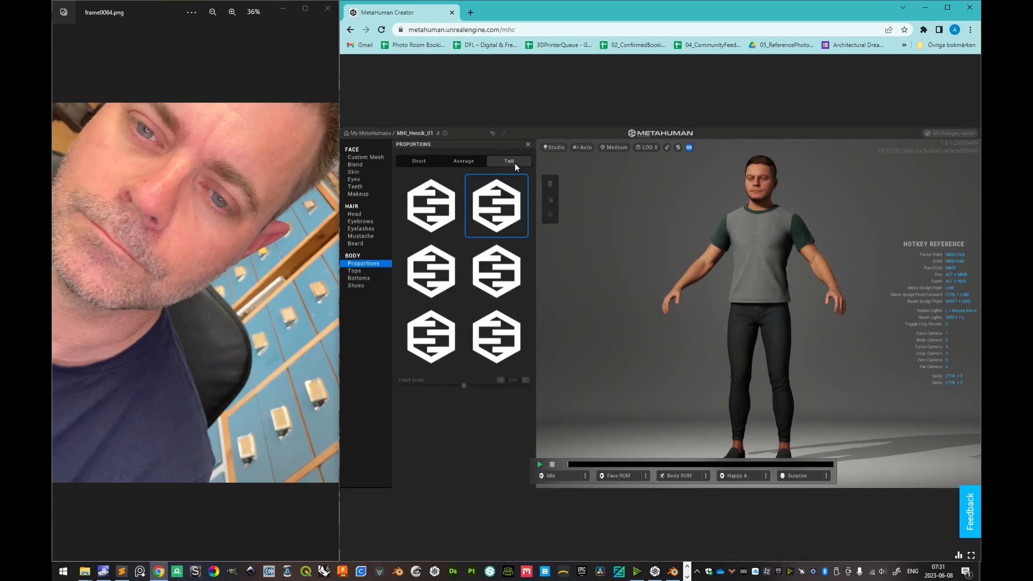
{"action": "left_click", "coordinate": [469, 162]}
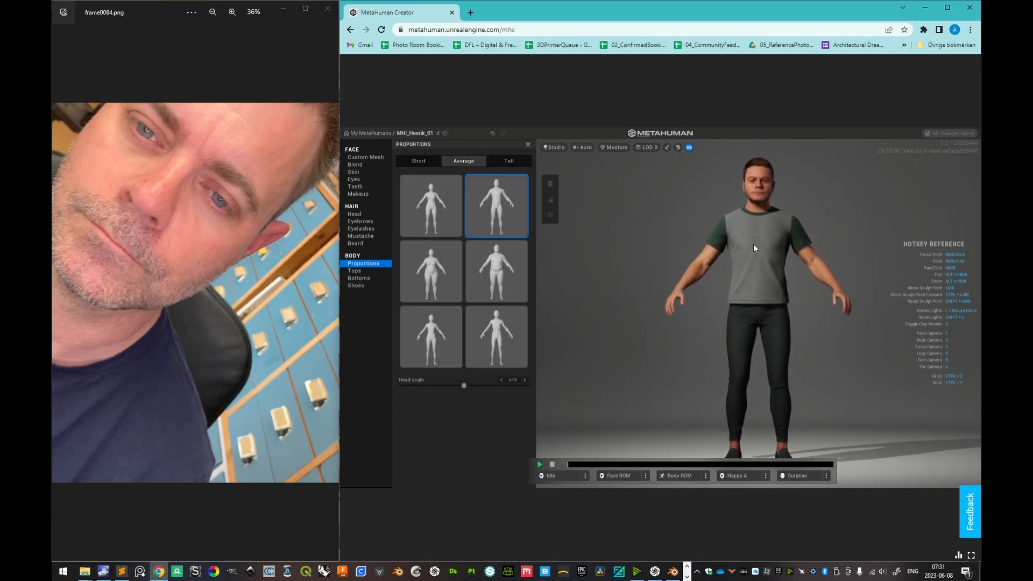
Step: Set the T-shirt's primary colour to the second swatch in the last row of the Neutral presets, a dark navy matching the photo
{"action": "left_click", "coordinate": [355, 270]}
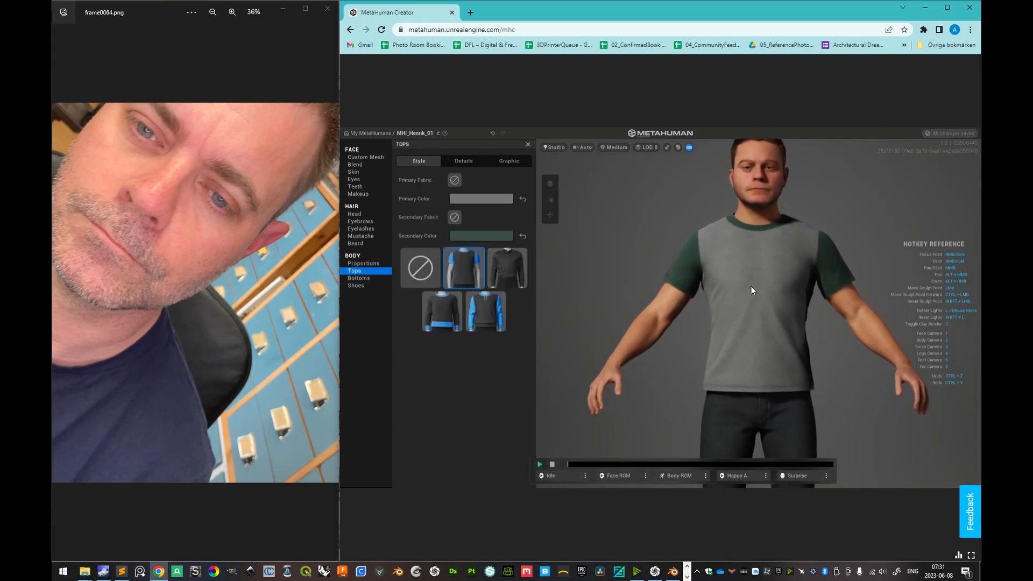
{"action": "scroll", "coordinate": [172, 342], "scroll_direction": "down", "scroll_amount": 4}
{"action": "left_click_drag", "start_coordinate": [168, 337], "coordinate": [183, 336]}
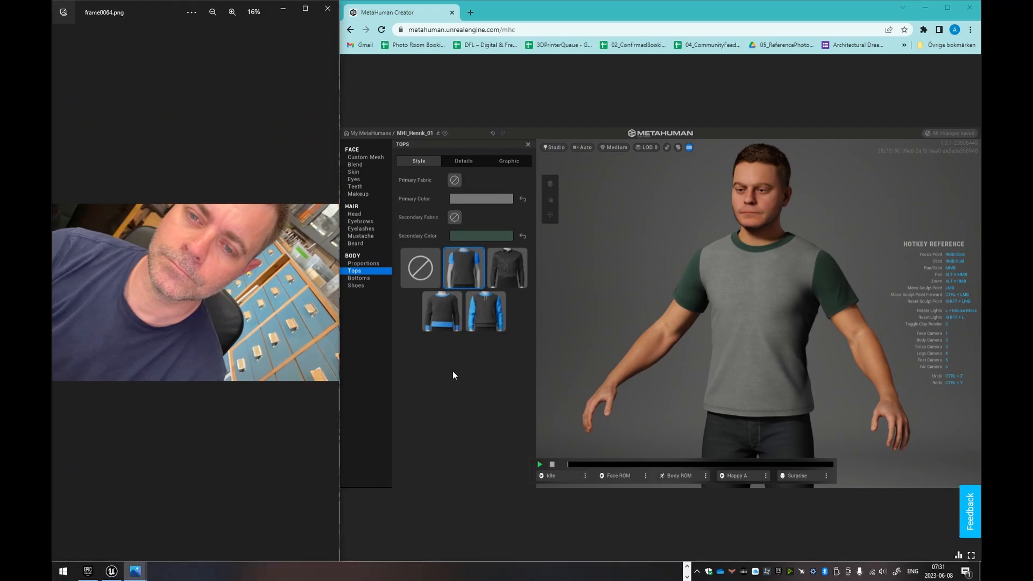
{"action": "left_click", "coordinate": [469, 276]}
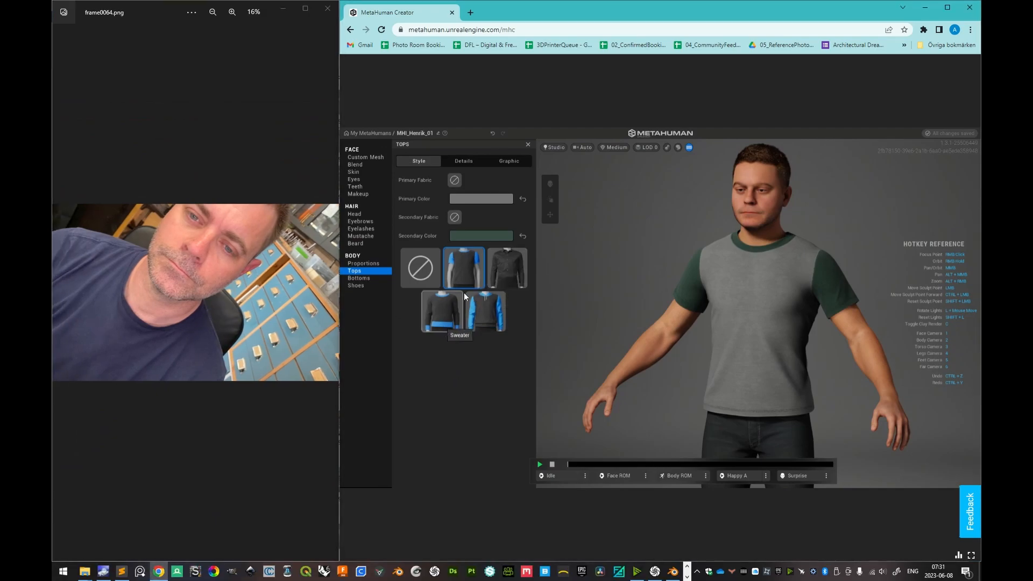
{"action": "left_click", "coordinate": [481, 199]}
{"action": "left_click", "coordinate": [496, 215]}
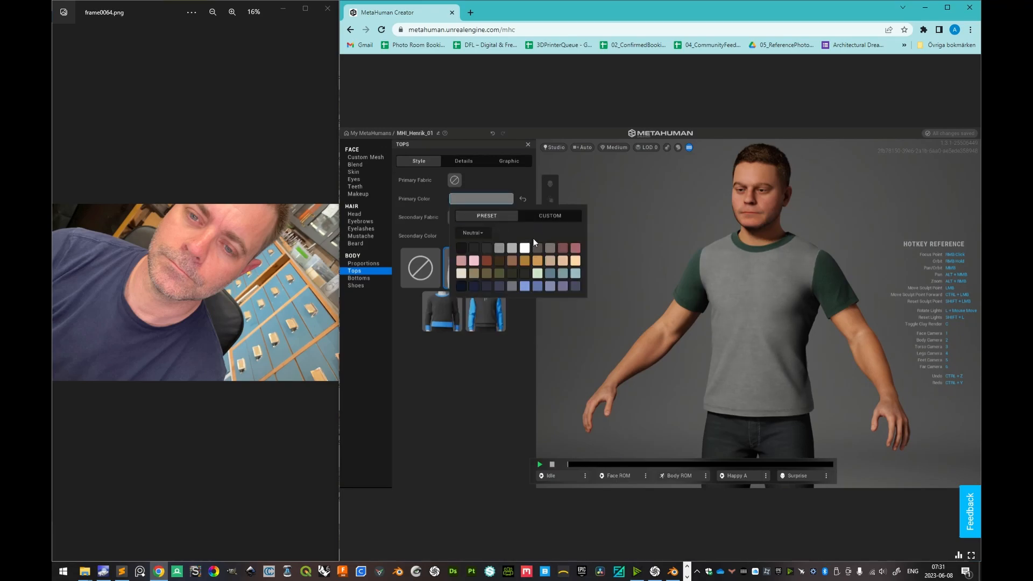
{"action": "left_click", "coordinate": [473, 287]}
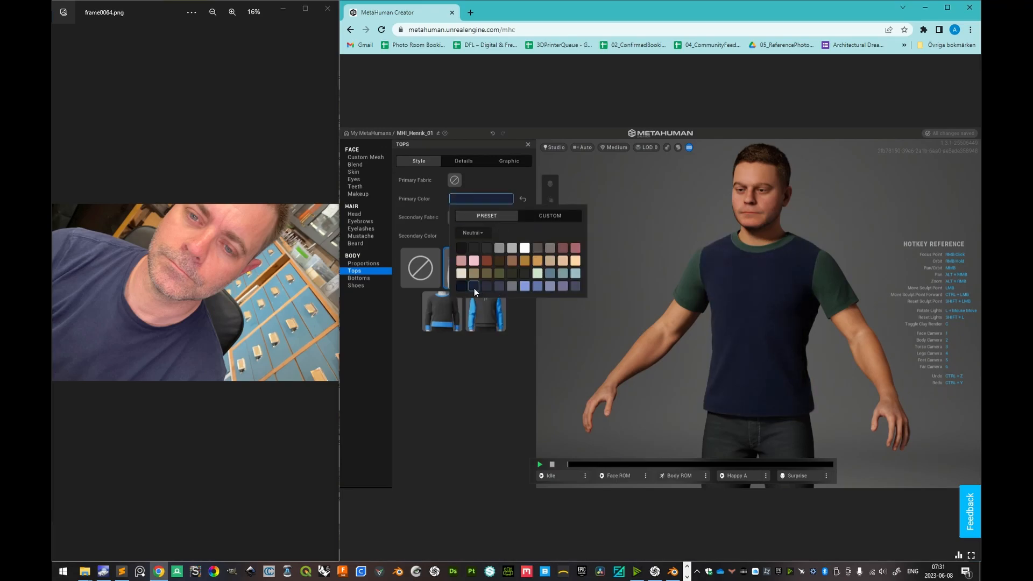
Step: Set the T-shirt's secondary colour to the same dark navy Neutral preset
{"action": "left_click", "coordinate": [482, 236]}
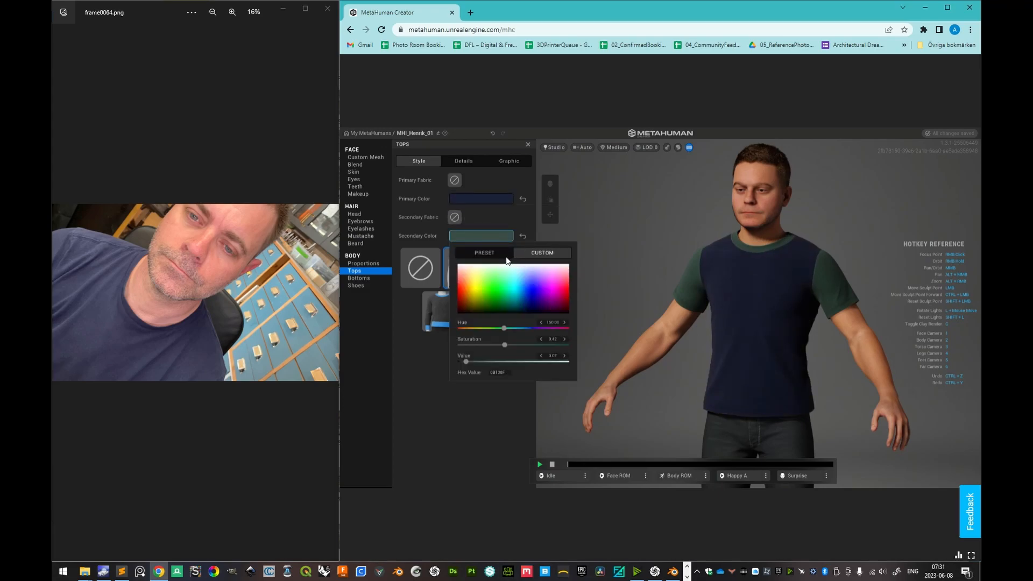
{"action": "left_click", "coordinate": [486, 252]}
{"action": "left_click", "coordinate": [474, 324]}
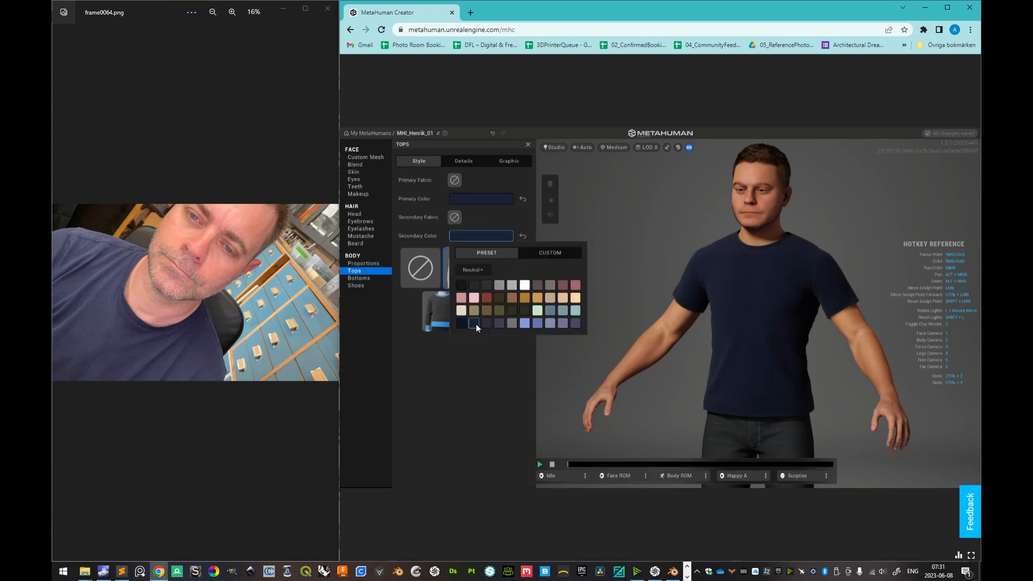
{"action": "left_click", "coordinate": [410, 231]}
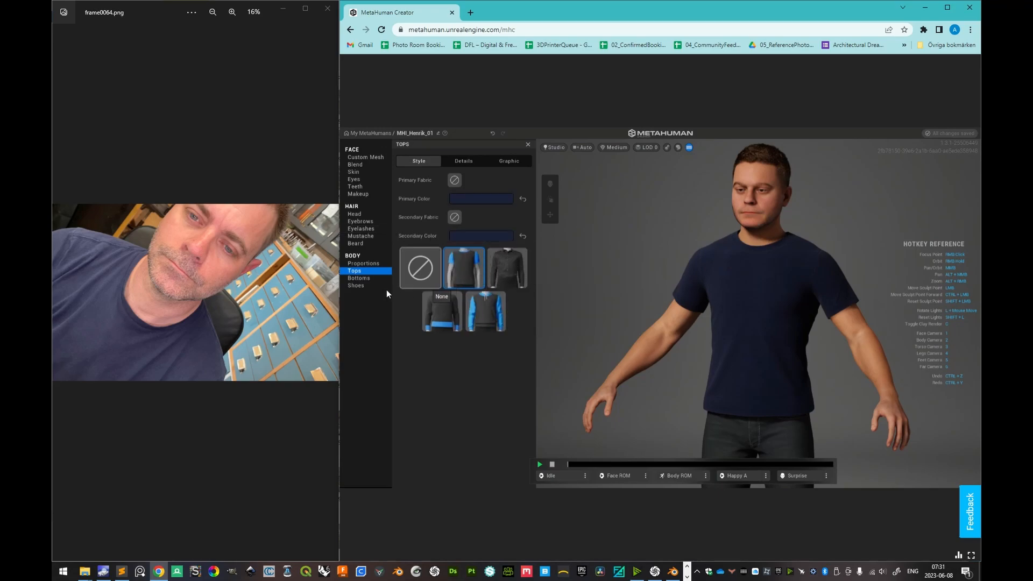
Step: Dress the lower body in Jeans Slim and check how they fit down the legs
{"action": "left_click", "coordinate": [357, 278]}
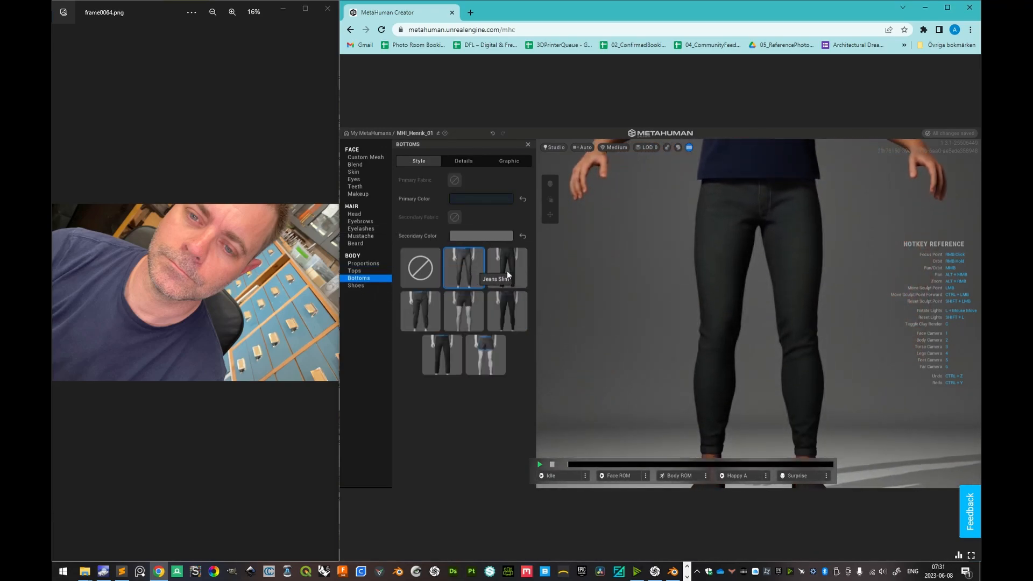
{"action": "left_click", "coordinate": [509, 270]}
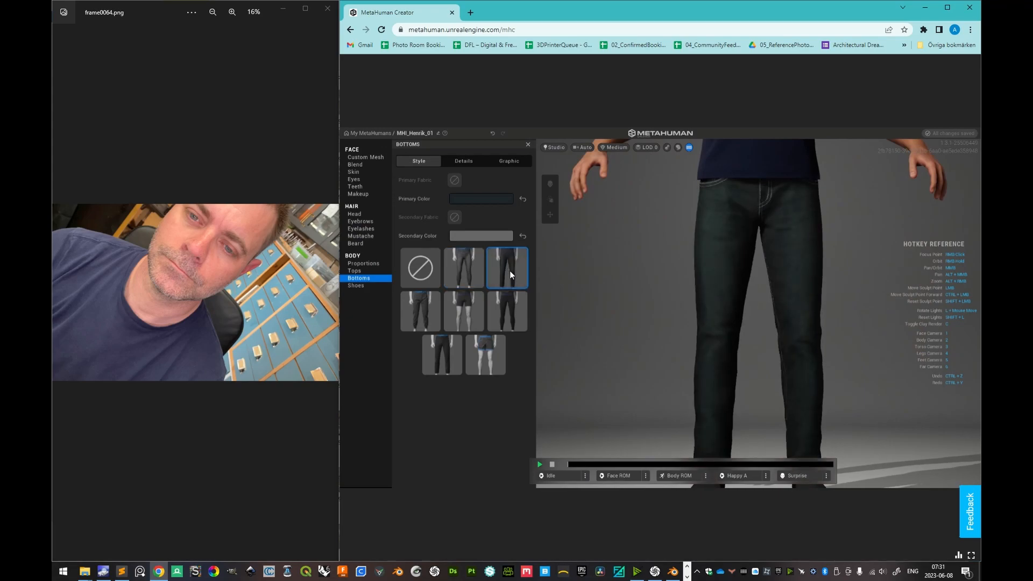
{"action": "scroll", "coordinate": [778, 304], "scroll_direction": "up", "scroll_amount": 4}
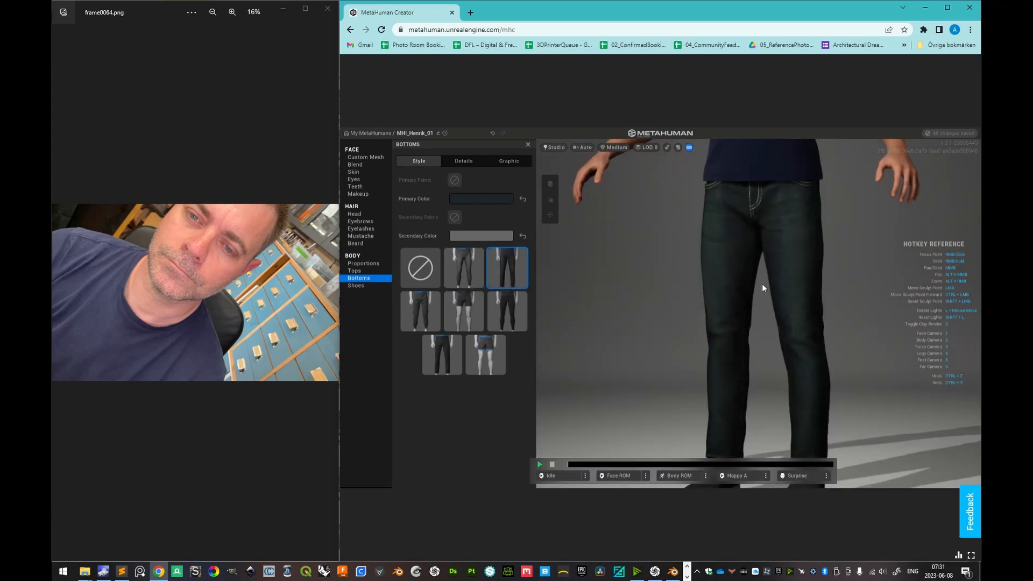
{"action": "scroll", "coordinate": [759, 286], "scroll_direction": "down", "scroll_amount": 2}
Step: Set the jeans' primary colour to the muted blue fourth swatch in the last row of the Neutral presets
{"action": "left_click", "coordinate": [483, 200]}
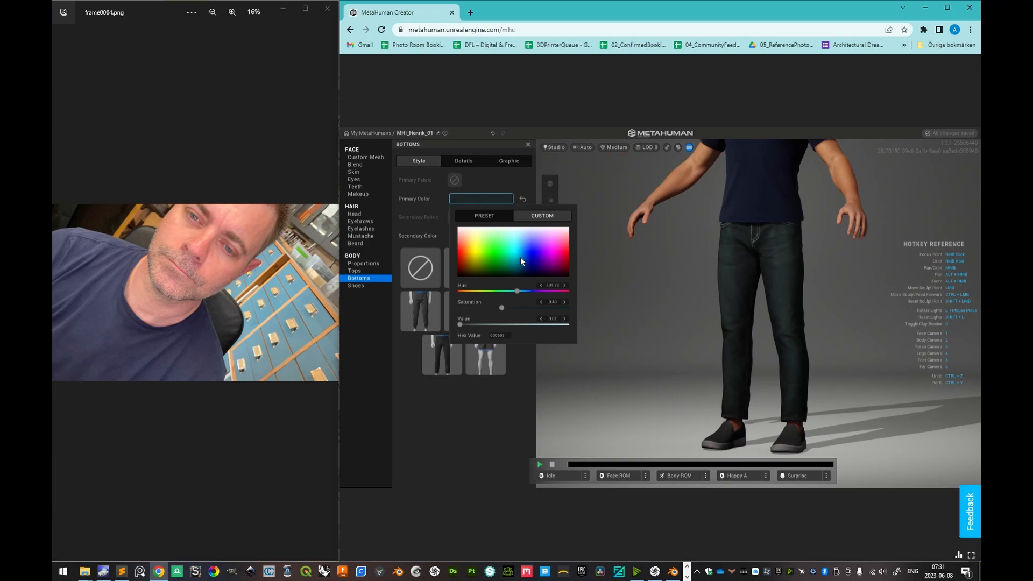
{"action": "left_click", "coordinate": [487, 215]}
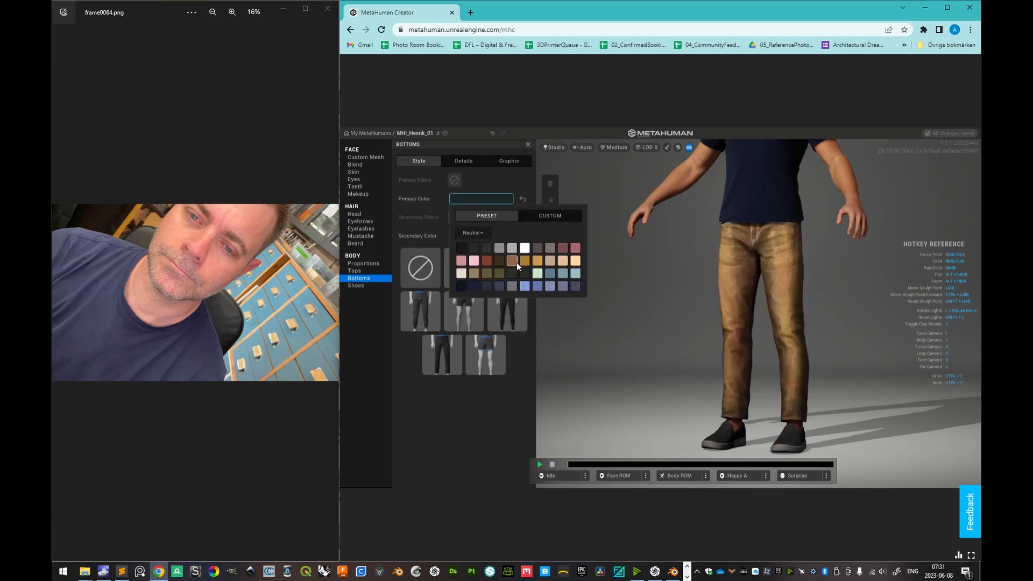
{"action": "left_click", "coordinate": [497, 286]}
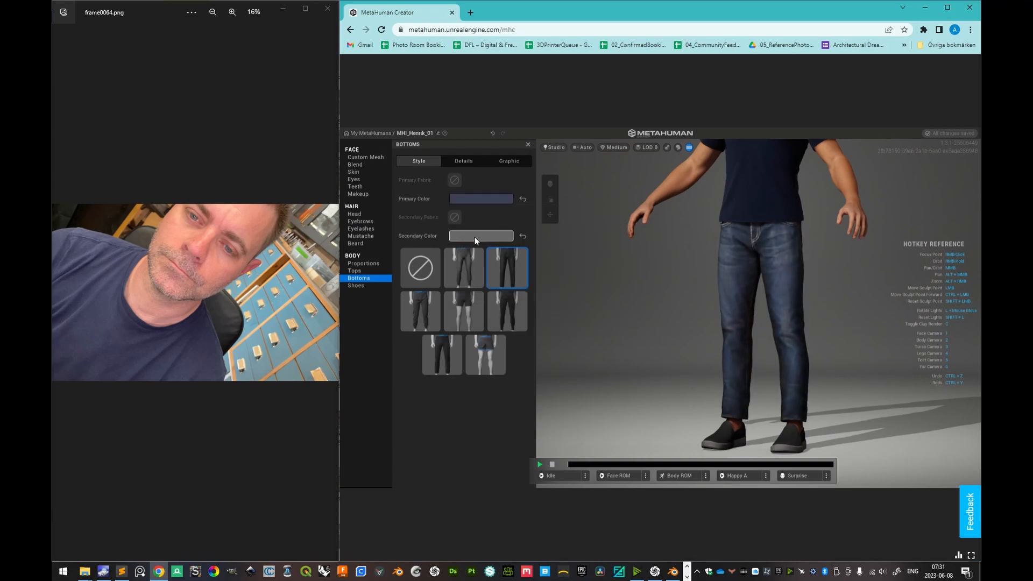
Step: Set the jeans' secondary colour to the dark navy second swatch in the last row of the Neutral presets
{"action": "left_click", "coordinate": [474, 237]}
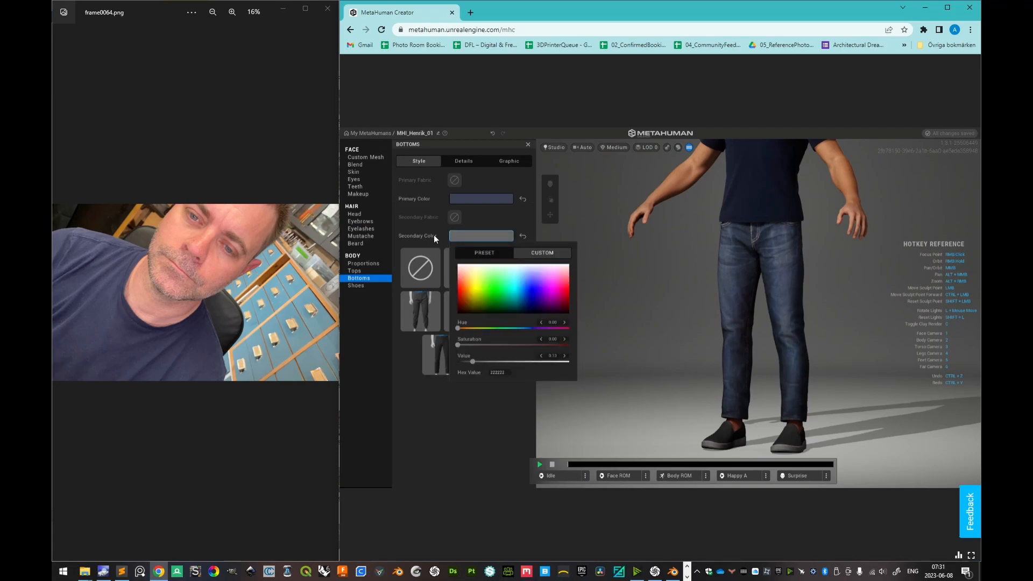
{"action": "left_click", "coordinate": [495, 253]}
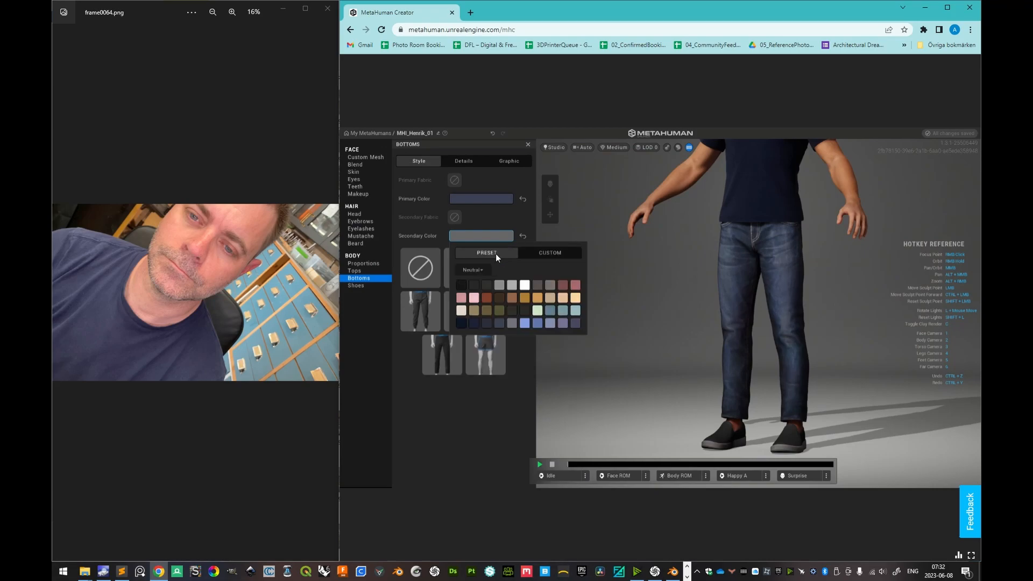
{"action": "left_click", "coordinate": [471, 325]}
{"action": "left_click", "coordinate": [432, 239]}
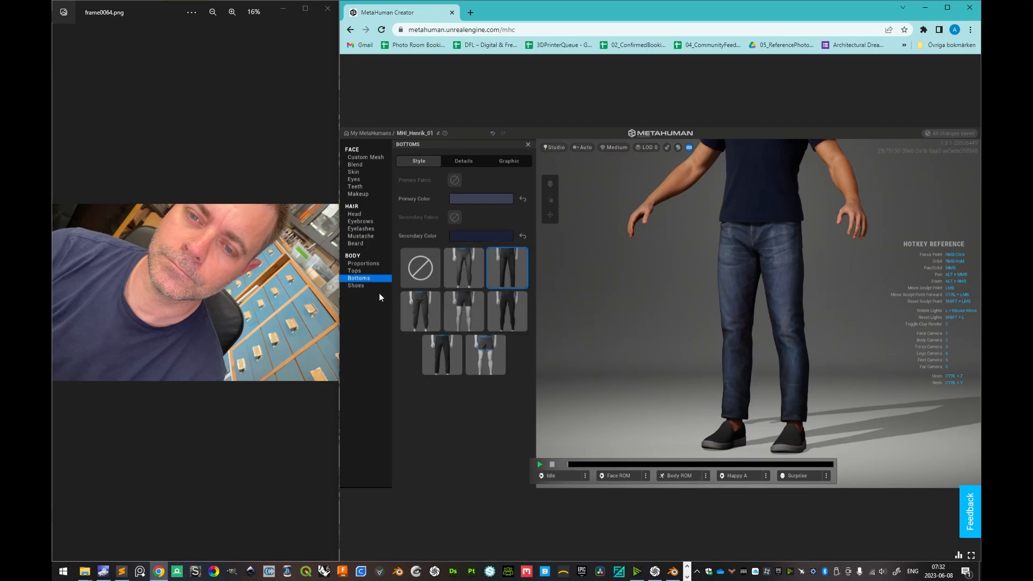
Step: Put Running Shoes on the character and check them at the feet
{"action": "left_click", "coordinate": [360, 285]}
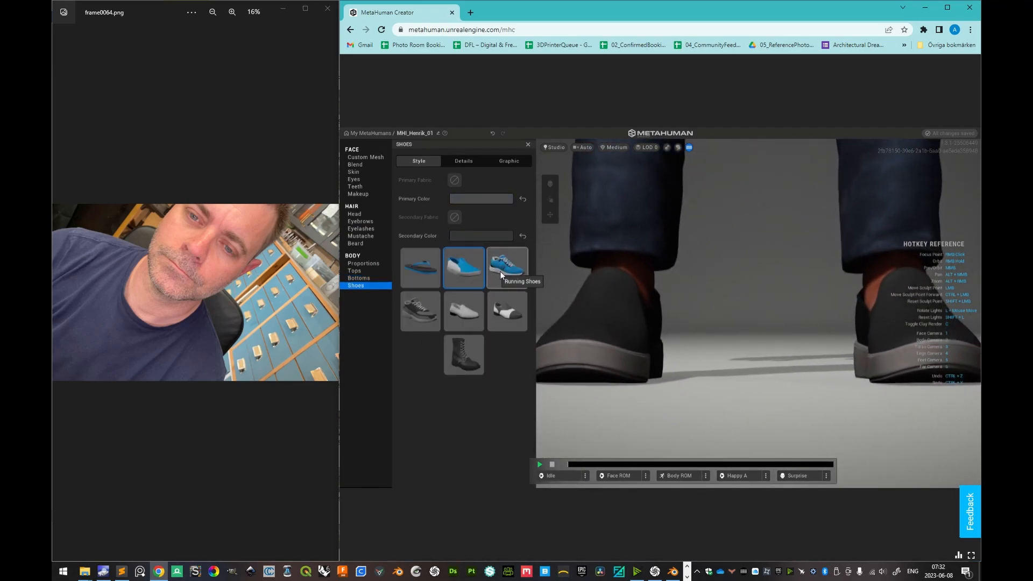
{"action": "left_click", "coordinate": [503, 268]}
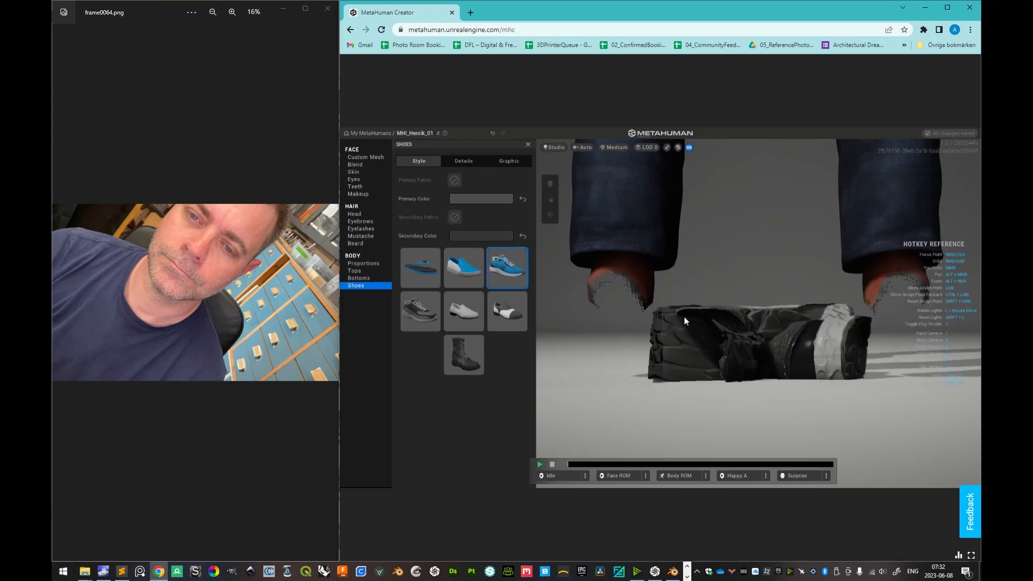
{"action": "middle_click_drag", "start_coordinate": [689, 317], "coordinate": [563, 253]}
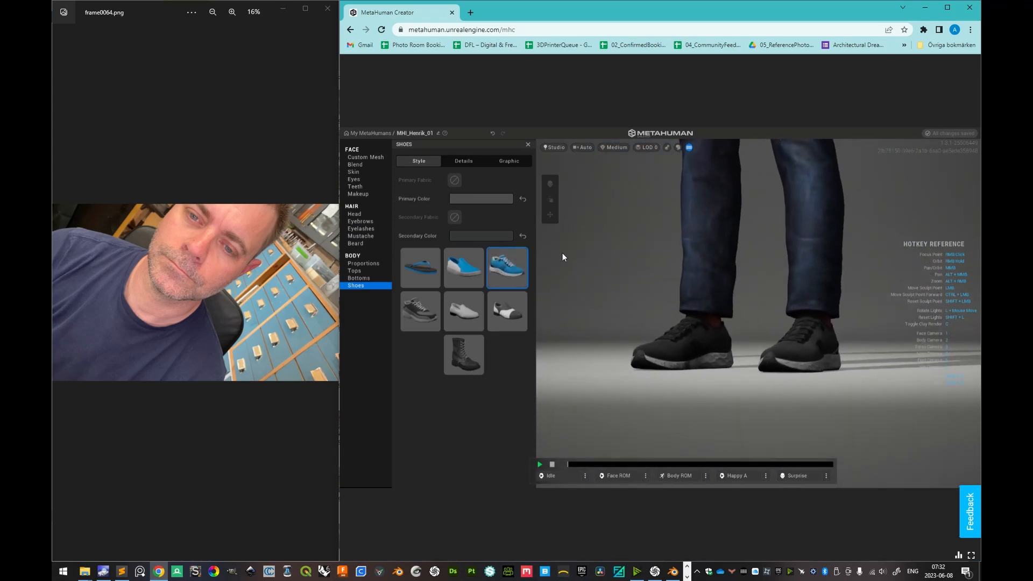
Step: Set the running shoes' primary colour to the white swatch in the first row of the Neutral presets
{"action": "left_click", "coordinate": [480, 200]}
{"action": "left_click", "coordinate": [486, 215]}
{"action": "left_click", "coordinate": [525, 248]}
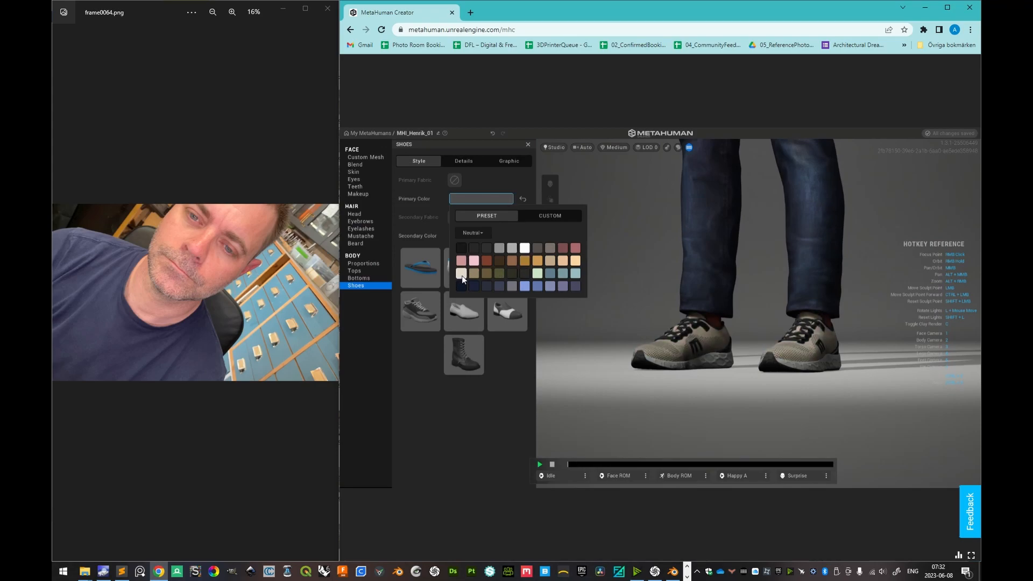
{"action": "left_click", "coordinate": [525, 247]}
{"action": "left_click", "coordinate": [435, 218]}
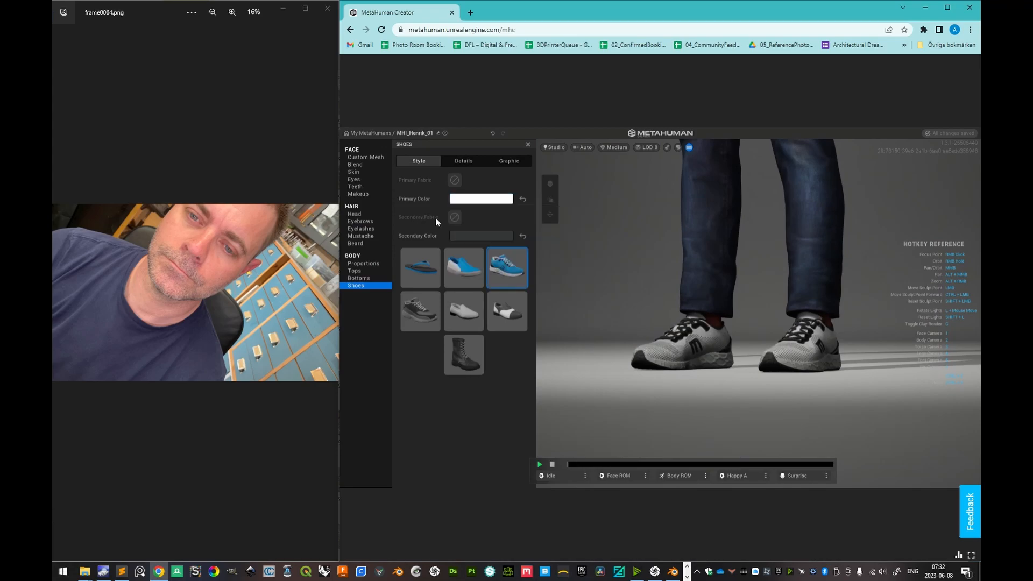
Step: Set the running shoes' secondary colour to the same white Neutral preset
{"action": "left_click", "coordinate": [476, 236]}
{"action": "left_click", "coordinate": [498, 253]}
{"action": "left_click", "coordinate": [524, 285]}
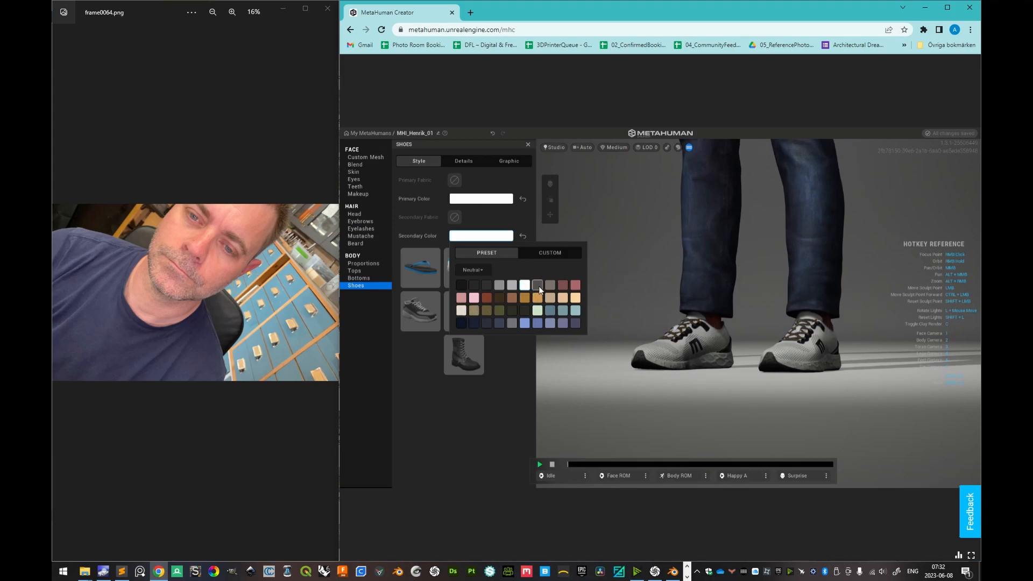
{"action": "left_click", "coordinate": [403, 224]}
Step: Examine the whole dressed character and then the face and eyes up close against the reference photo
{"action": "scroll", "coordinate": [697, 292], "scroll_direction": "down", "scroll_amount": 5}
{"action": "scroll", "coordinate": [697, 292], "scroll_direction": "down", "scroll_amount": 4}
{"action": "middle_click_drag", "start_coordinate": [747, 243], "coordinate": [787, 357]}
{"action": "scroll", "coordinate": [753, 272], "scroll_direction": "up", "scroll_amount": 5}
{"action": "middle_click_drag", "start_coordinate": [802, 291], "coordinate": [745, 340]}
{"action": "scroll", "coordinate": [760, 279], "scroll_direction": "up", "scroll_amount": 5}
{"action": "middle_click_drag", "start_coordinate": [780, 273], "coordinate": [726, 329]}
{"action": "scroll", "coordinate": [749, 266], "scroll_direction": "up", "scroll_amount": 4}
{"action": "scroll", "coordinate": [754, 329], "scroll_direction": "down", "scroll_amount": 4}
{"action": "scroll", "coordinate": [776, 267], "scroll_direction": "up", "scroll_amount": 5}
{"action": "scroll", "coordinate": [737, 229], "scroll_direction": "down", "scroll_amount": 3}
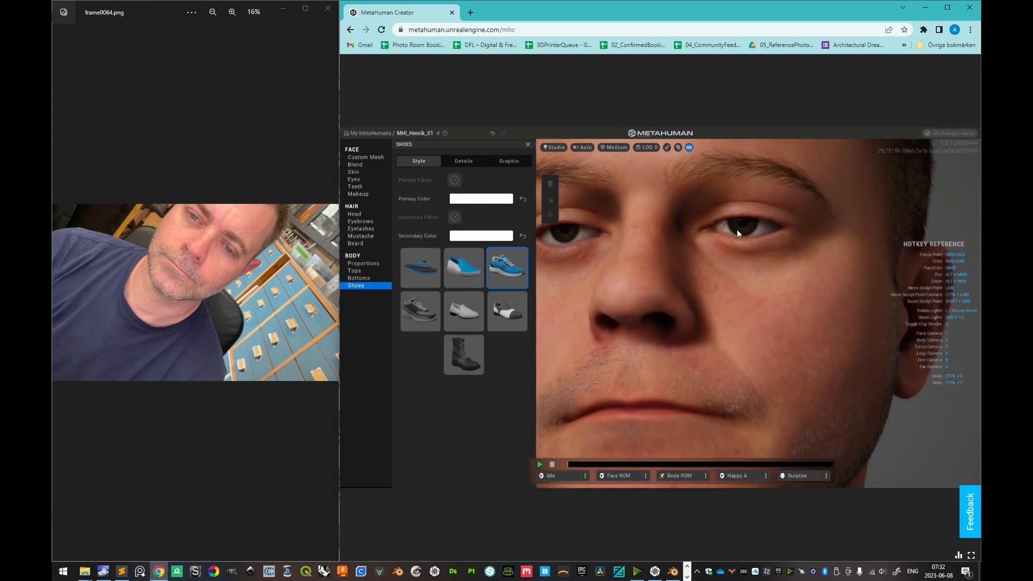
{"action": "scroll", "coordinate": [702, 252], "scroll_direction": "down", "scroll_amount": 3}
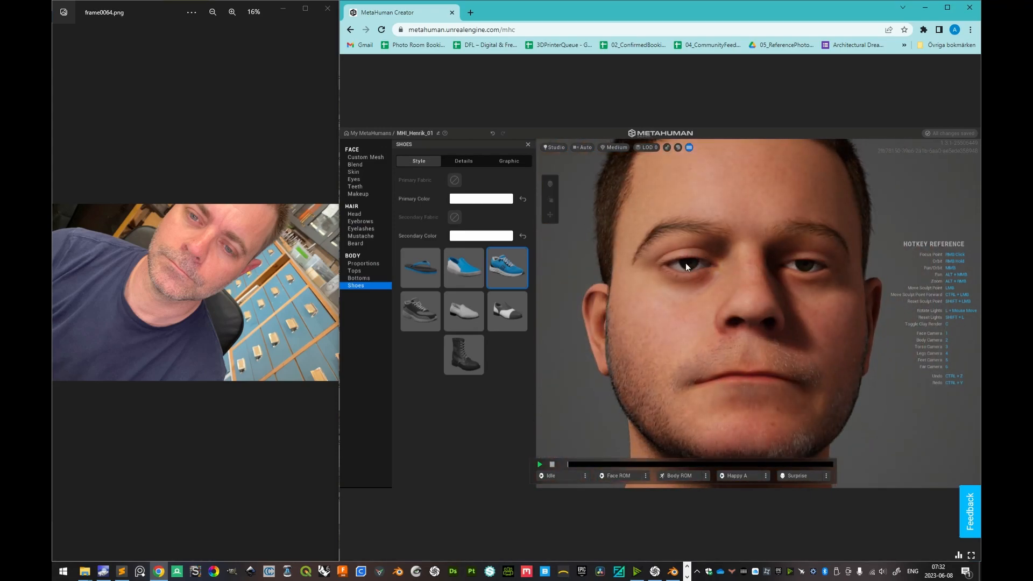
{"action": "scroll", "coordinate": [703, 254], "scroll_direction": "up", "scroll_amount": 3}
{"action": "middle_click_drag", "start_coordinate": [650, 237], "coordinate": [680, 251]}
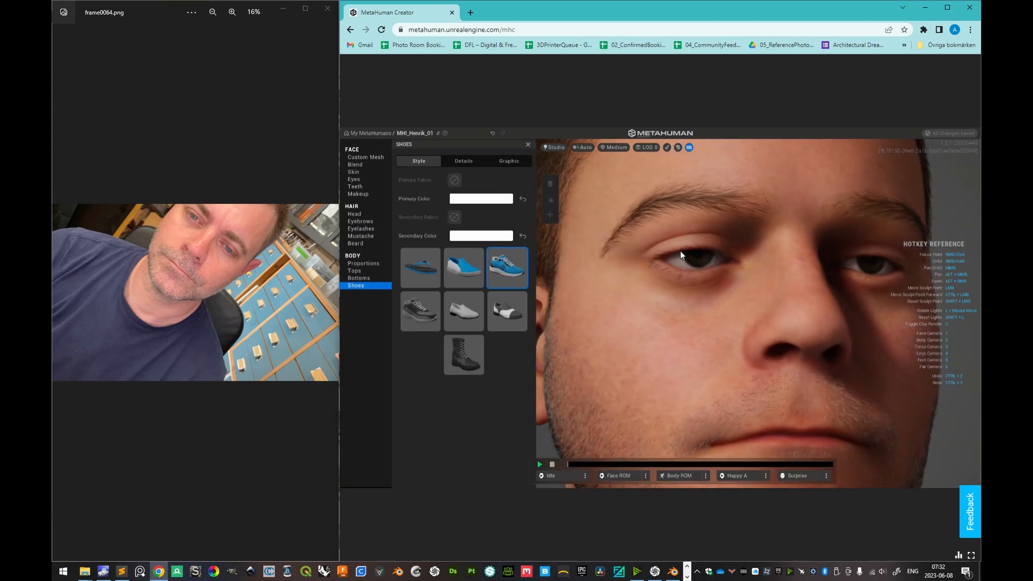
{"action": "scroll", "coordinate": [726, 297], "scroll_direction": "down", "scroll_amount": 5}
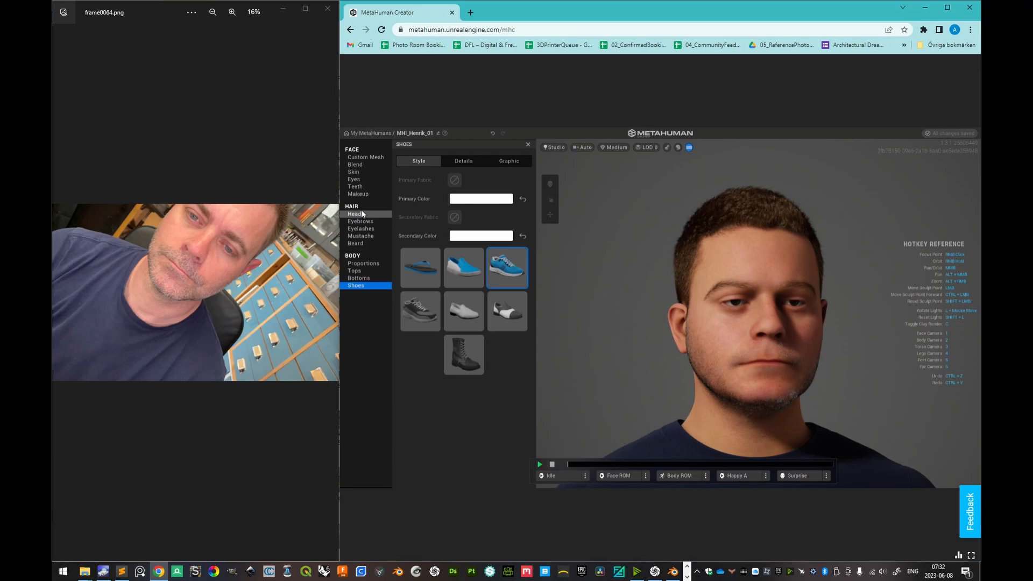
Step: Change the eyes to the light blue third preset in the second row and check them on the face
{"action": "left_click", "coordinate": [355, 179]}
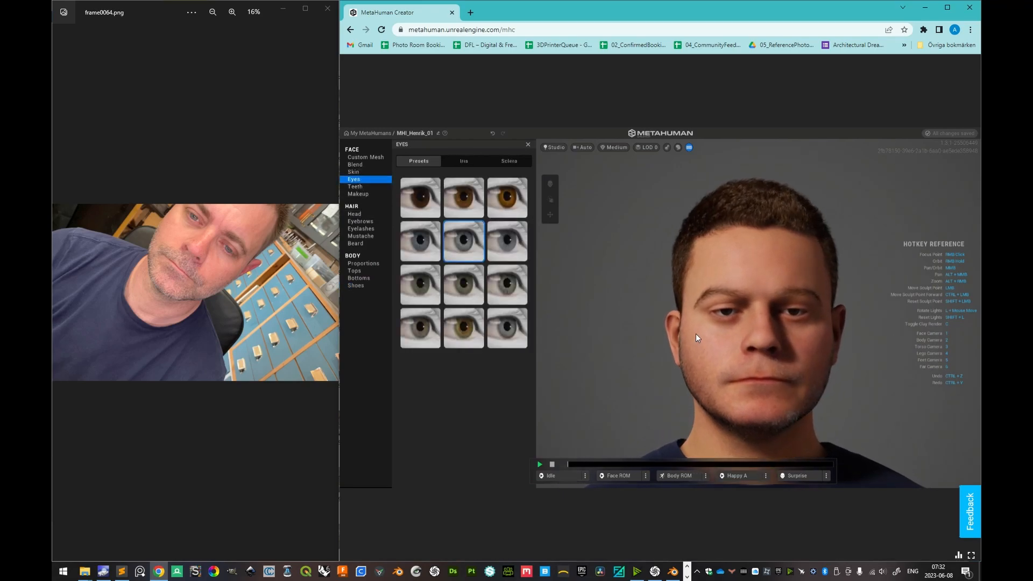
{"action": "left_click", "coordinate": [503, 251]}
{"action": "scroll", "coordinate": [731, 332], "scroll_direction": "up", "scroll_amount": 5}
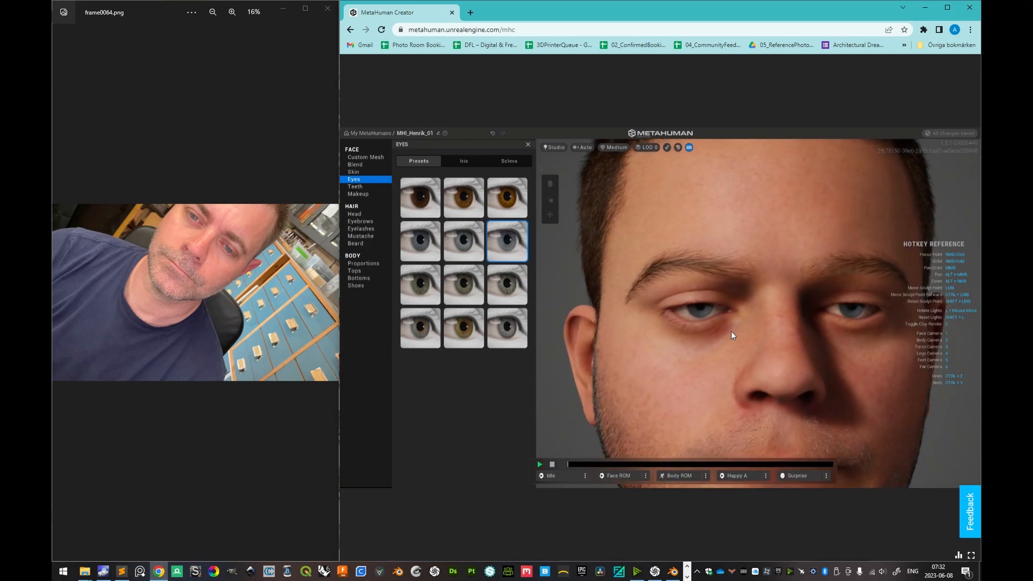
{"action": "scroll", "coordinate": [710, 325], "scroll_direction": "down", "scroll_amount": 5}
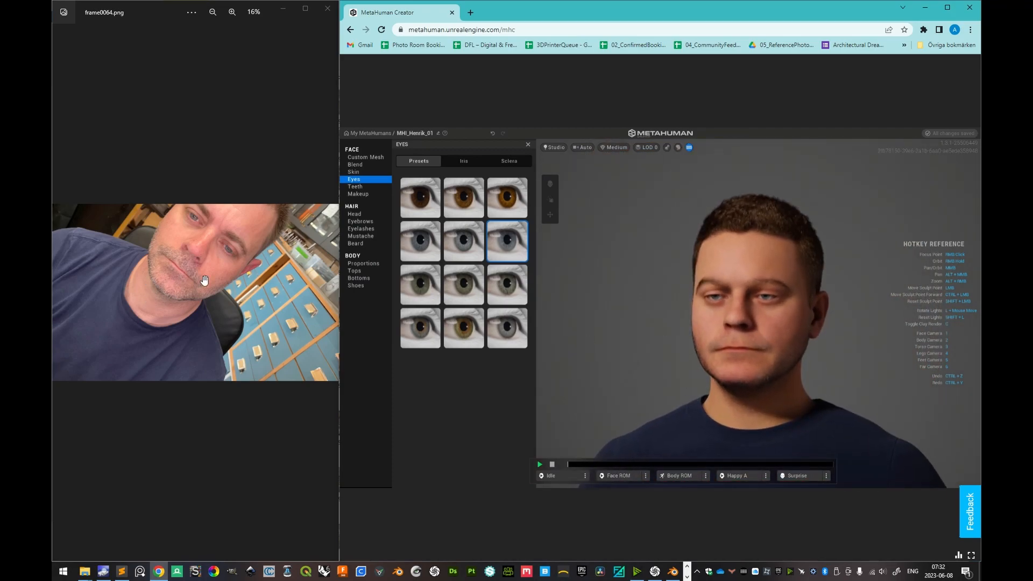
Step: Leave the character editor and return to the My MetaHumans overview
{"action": "scroll", "coordinate": [218, 266], "scroll_direction": "down", "scroll_amount": 1}
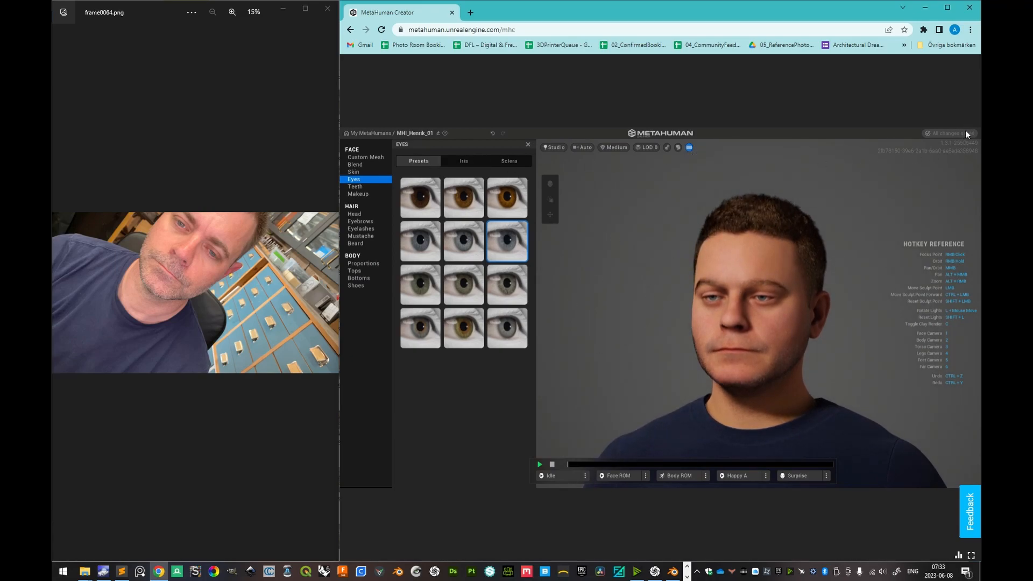
{"action": "left_click", "coordinate": [381, 134]}
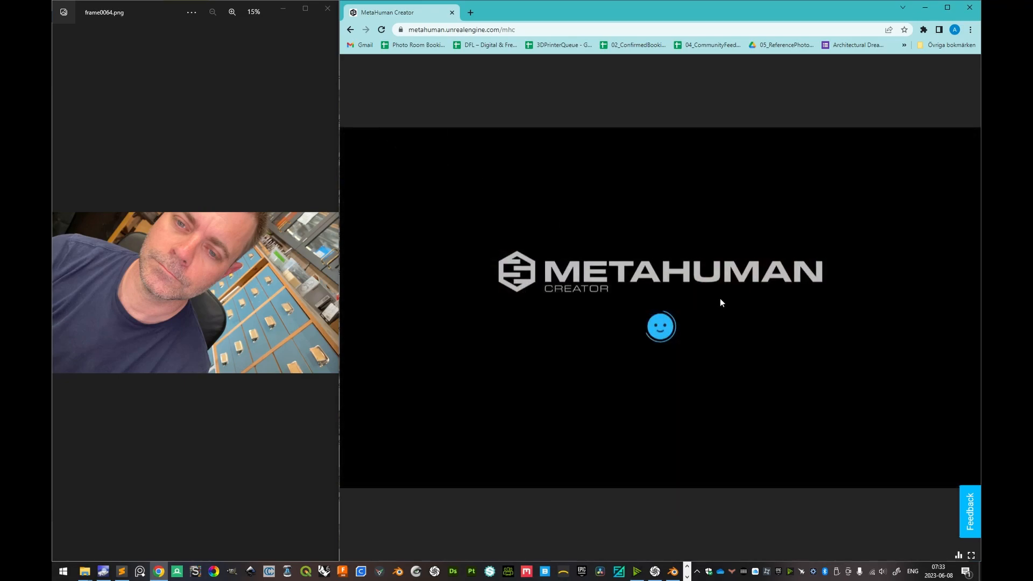